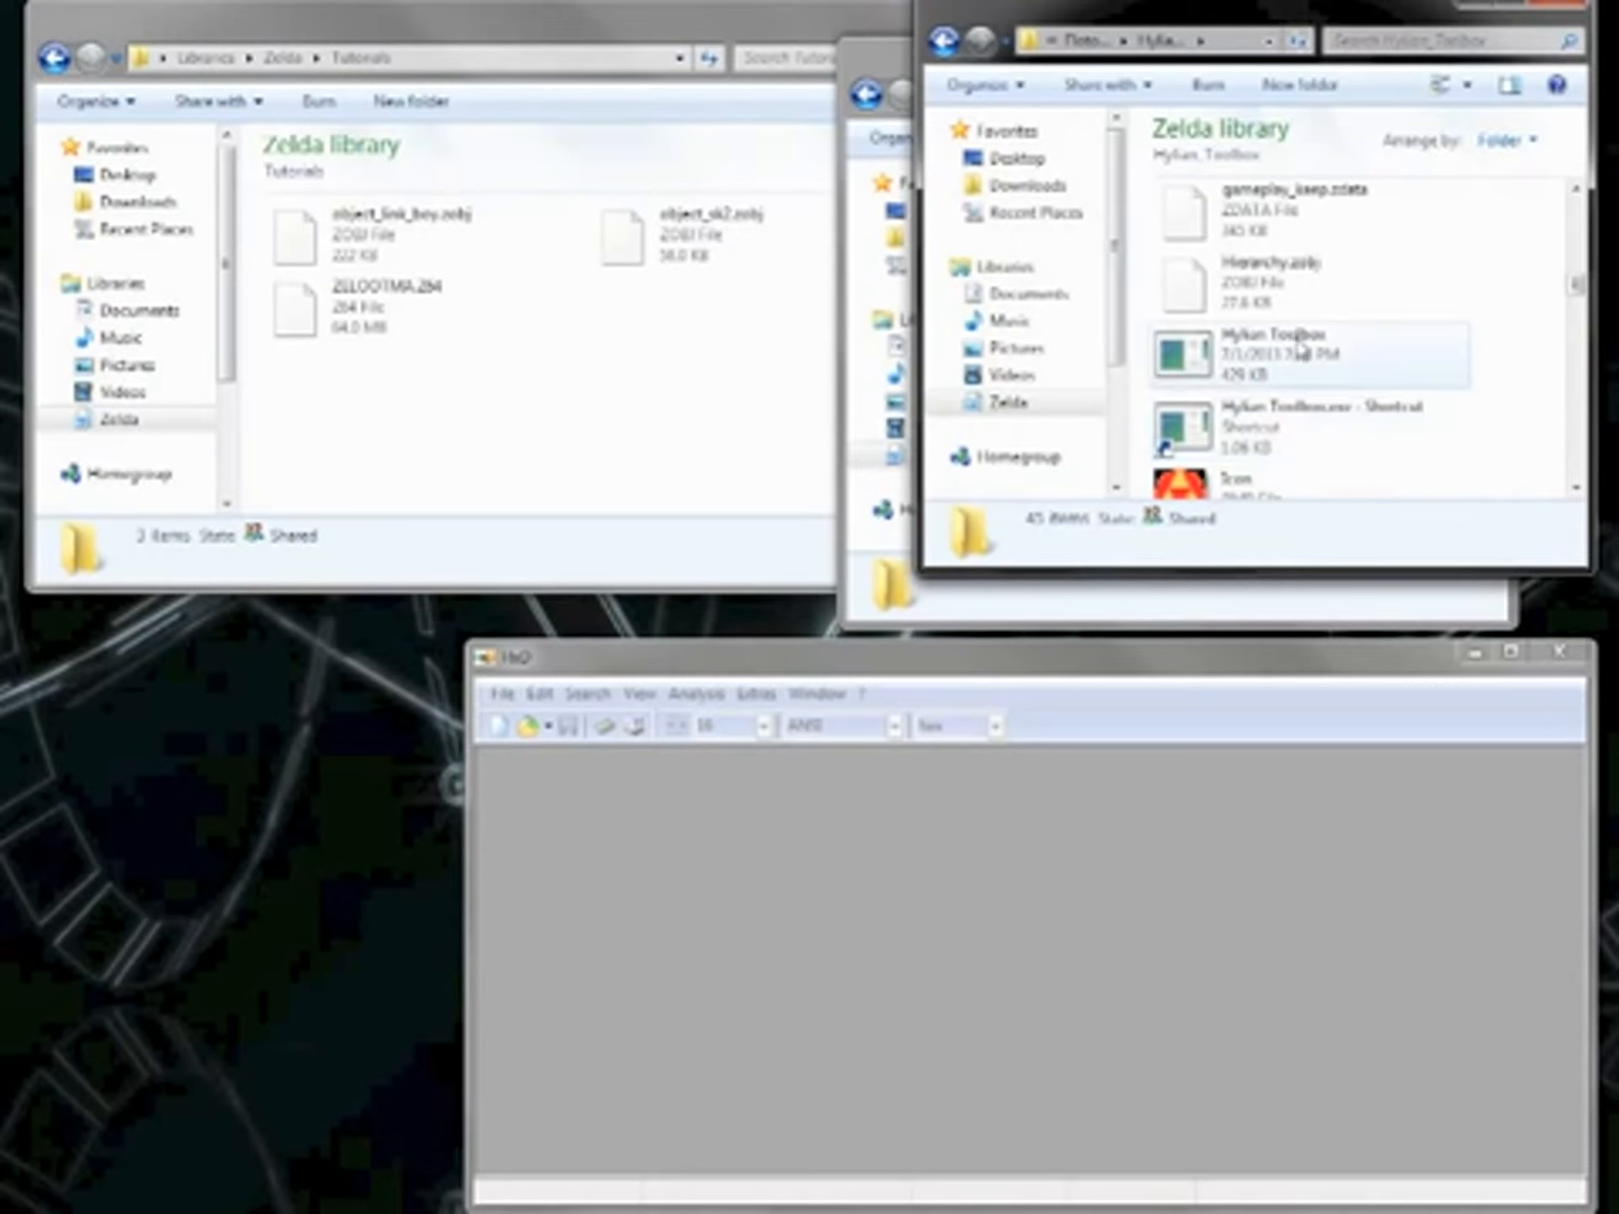
# Arrange the Utility of Time, Hylian_Toolbox and Tutorials folder windows so each one can be reached.
pyautogui.click(1105, 613)
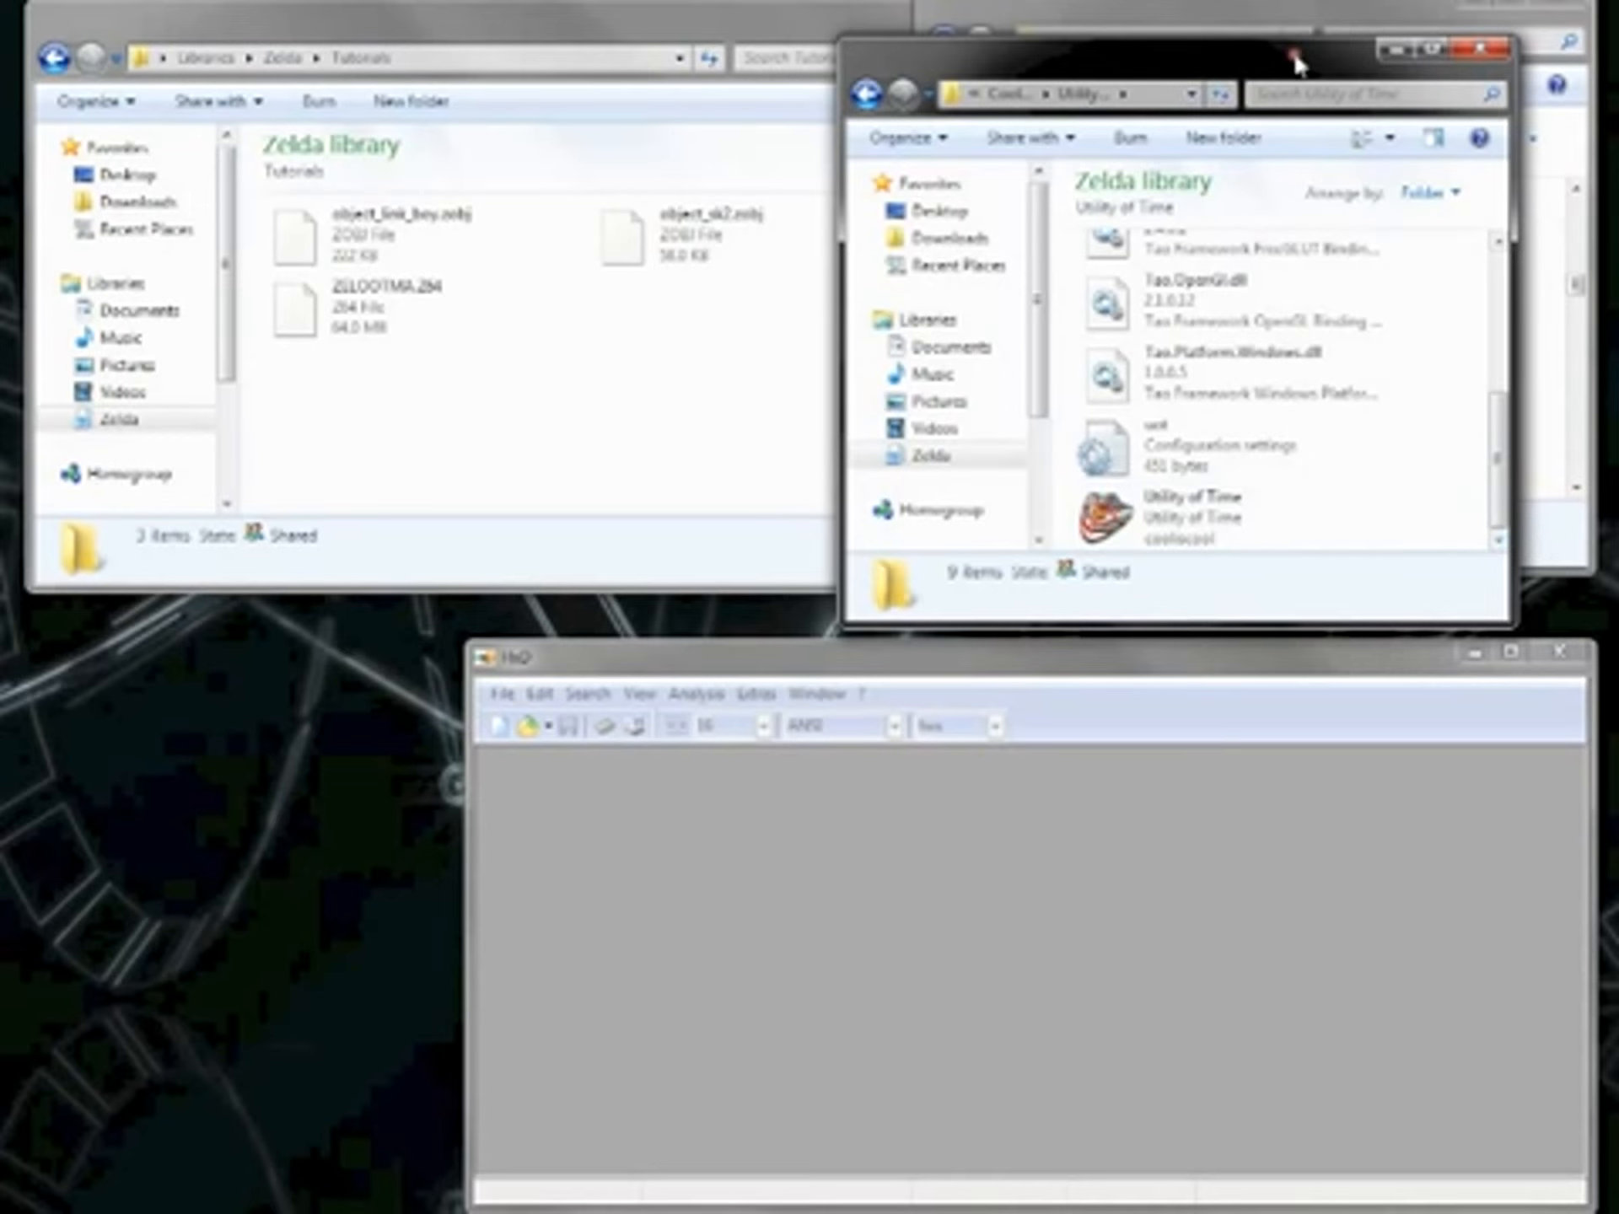
pyautogui.moveTo(1297, 61); pyautogui.dragTo(1087, 42)
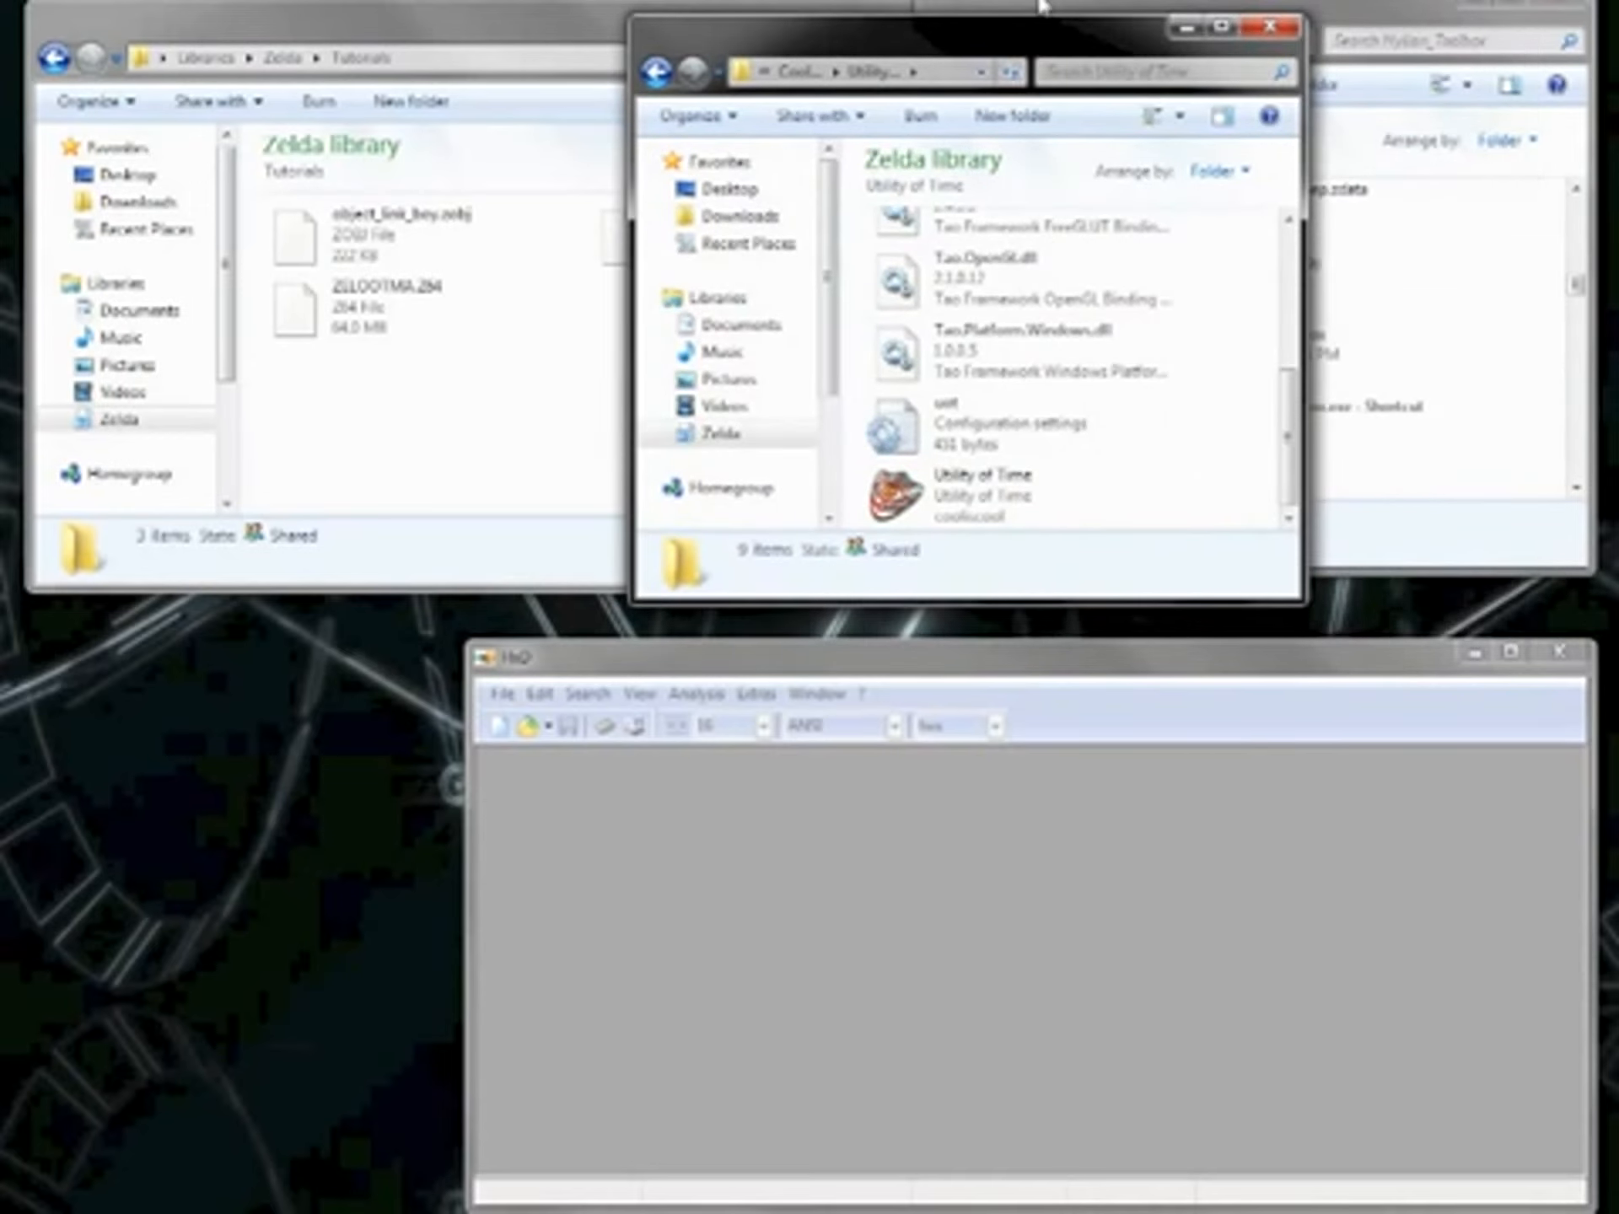
pyautogui.moveTo(1064, 5)
pyautogui.mouseDown()
pyautogui.moveTo(984, 3)
pyautogui.moveTo(1069, 8)
pyautogui.mouseUp()
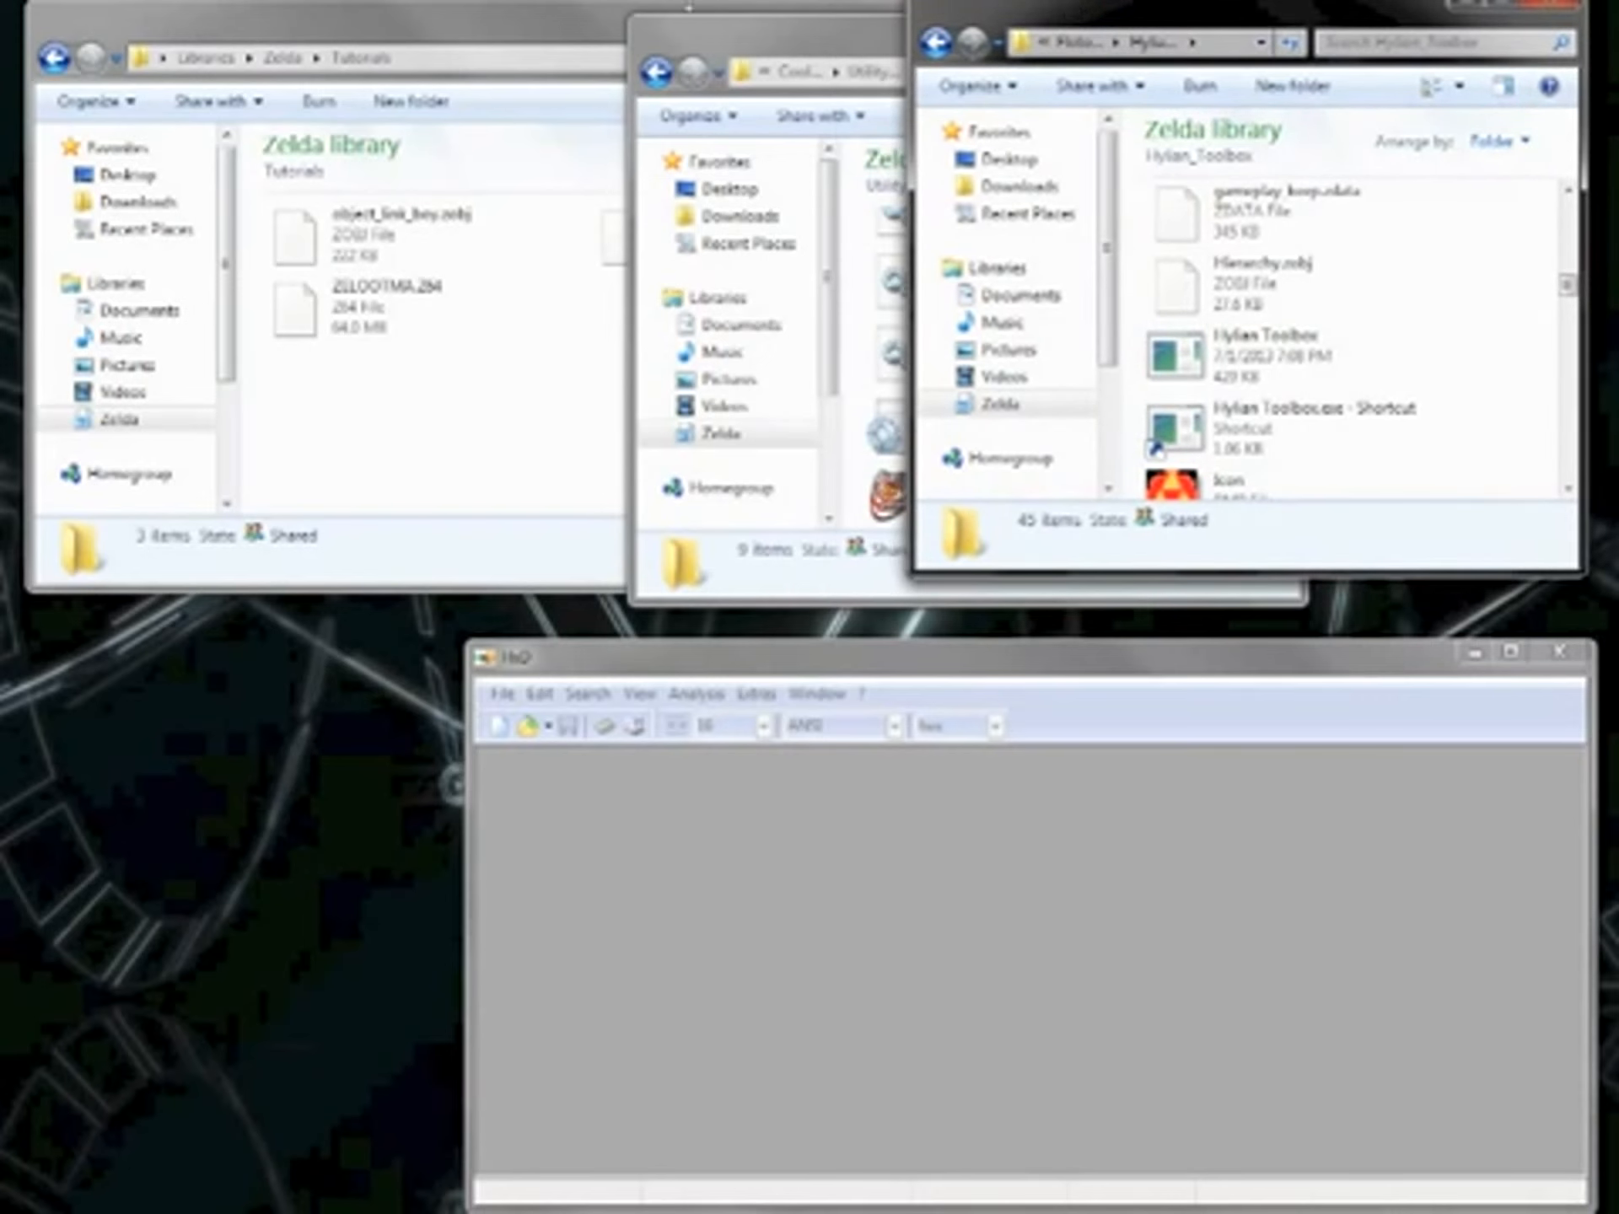
pyautogui.moveTo(489, 8); pyautogui.dragTo(501, 10)
# Look over object_link_boy.zobj, object_sk2.zobj and ZELOOTMA.Z64 in the Tutorials folder.
pyautogui.click(365, 241)
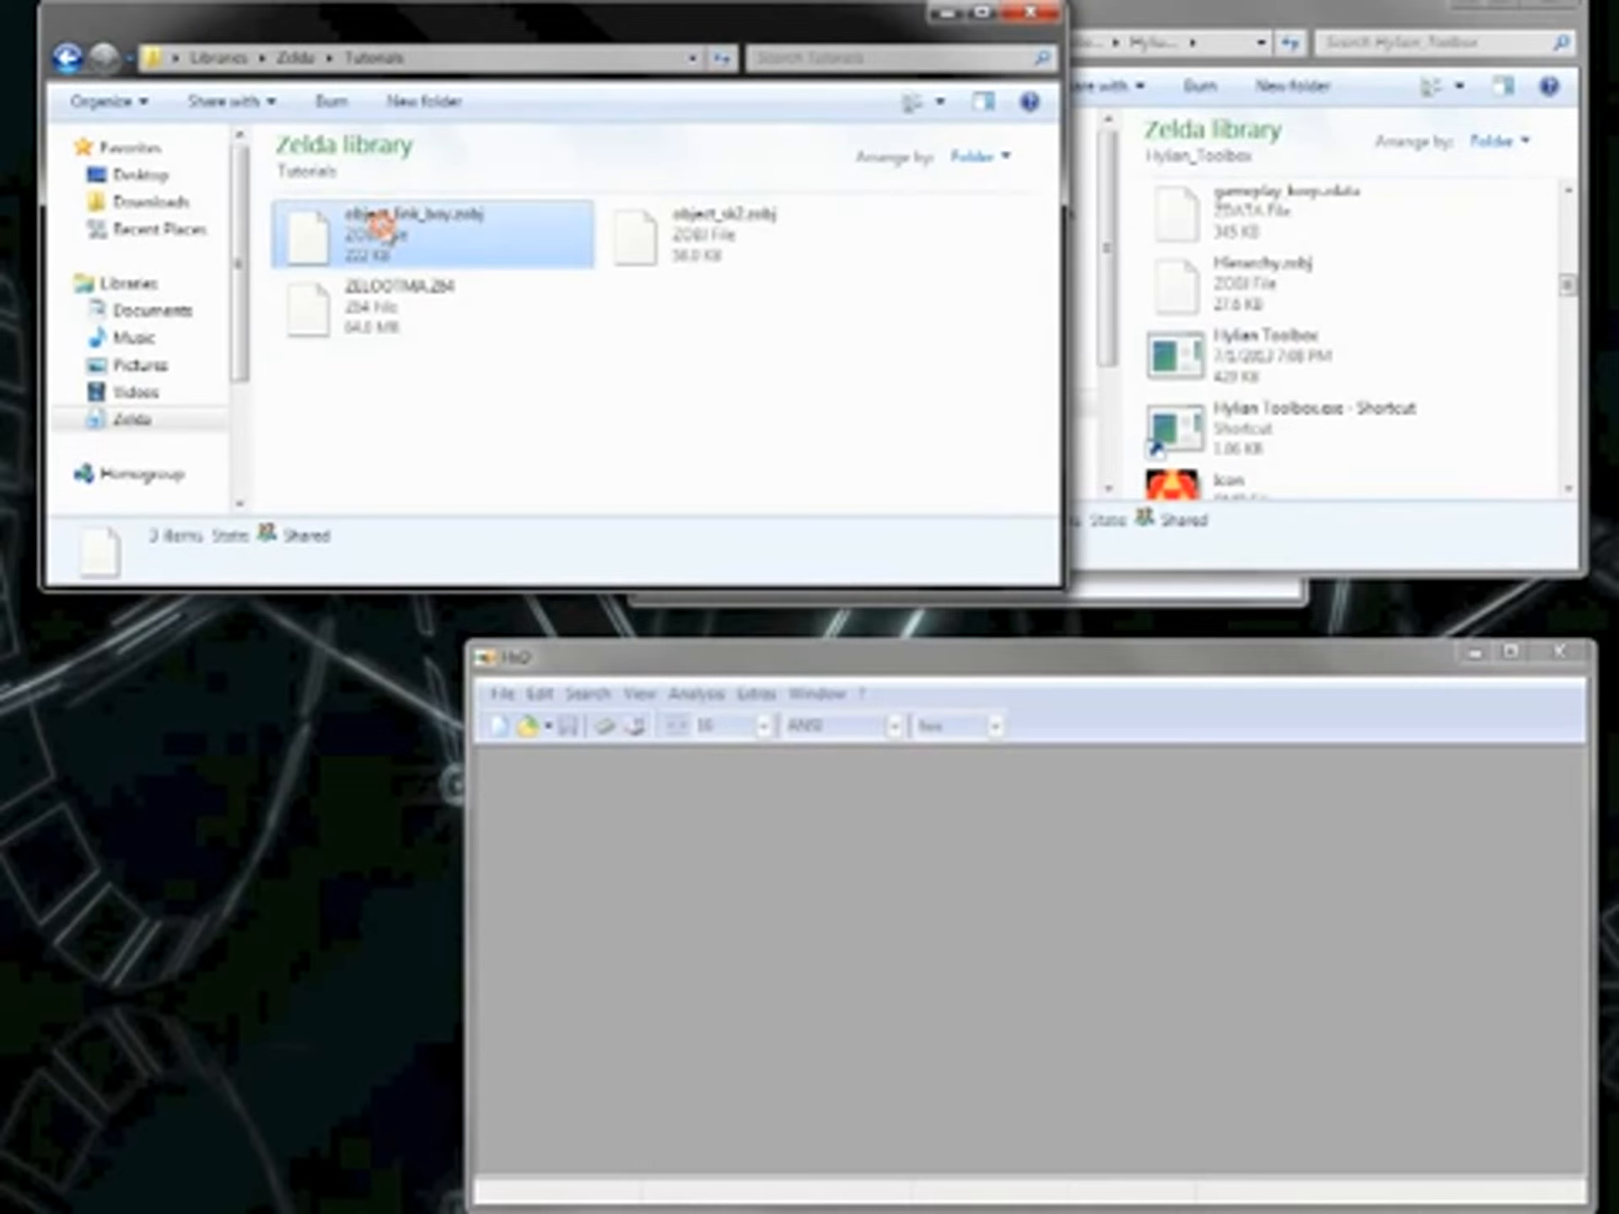
pyautogui.click(682, 238)
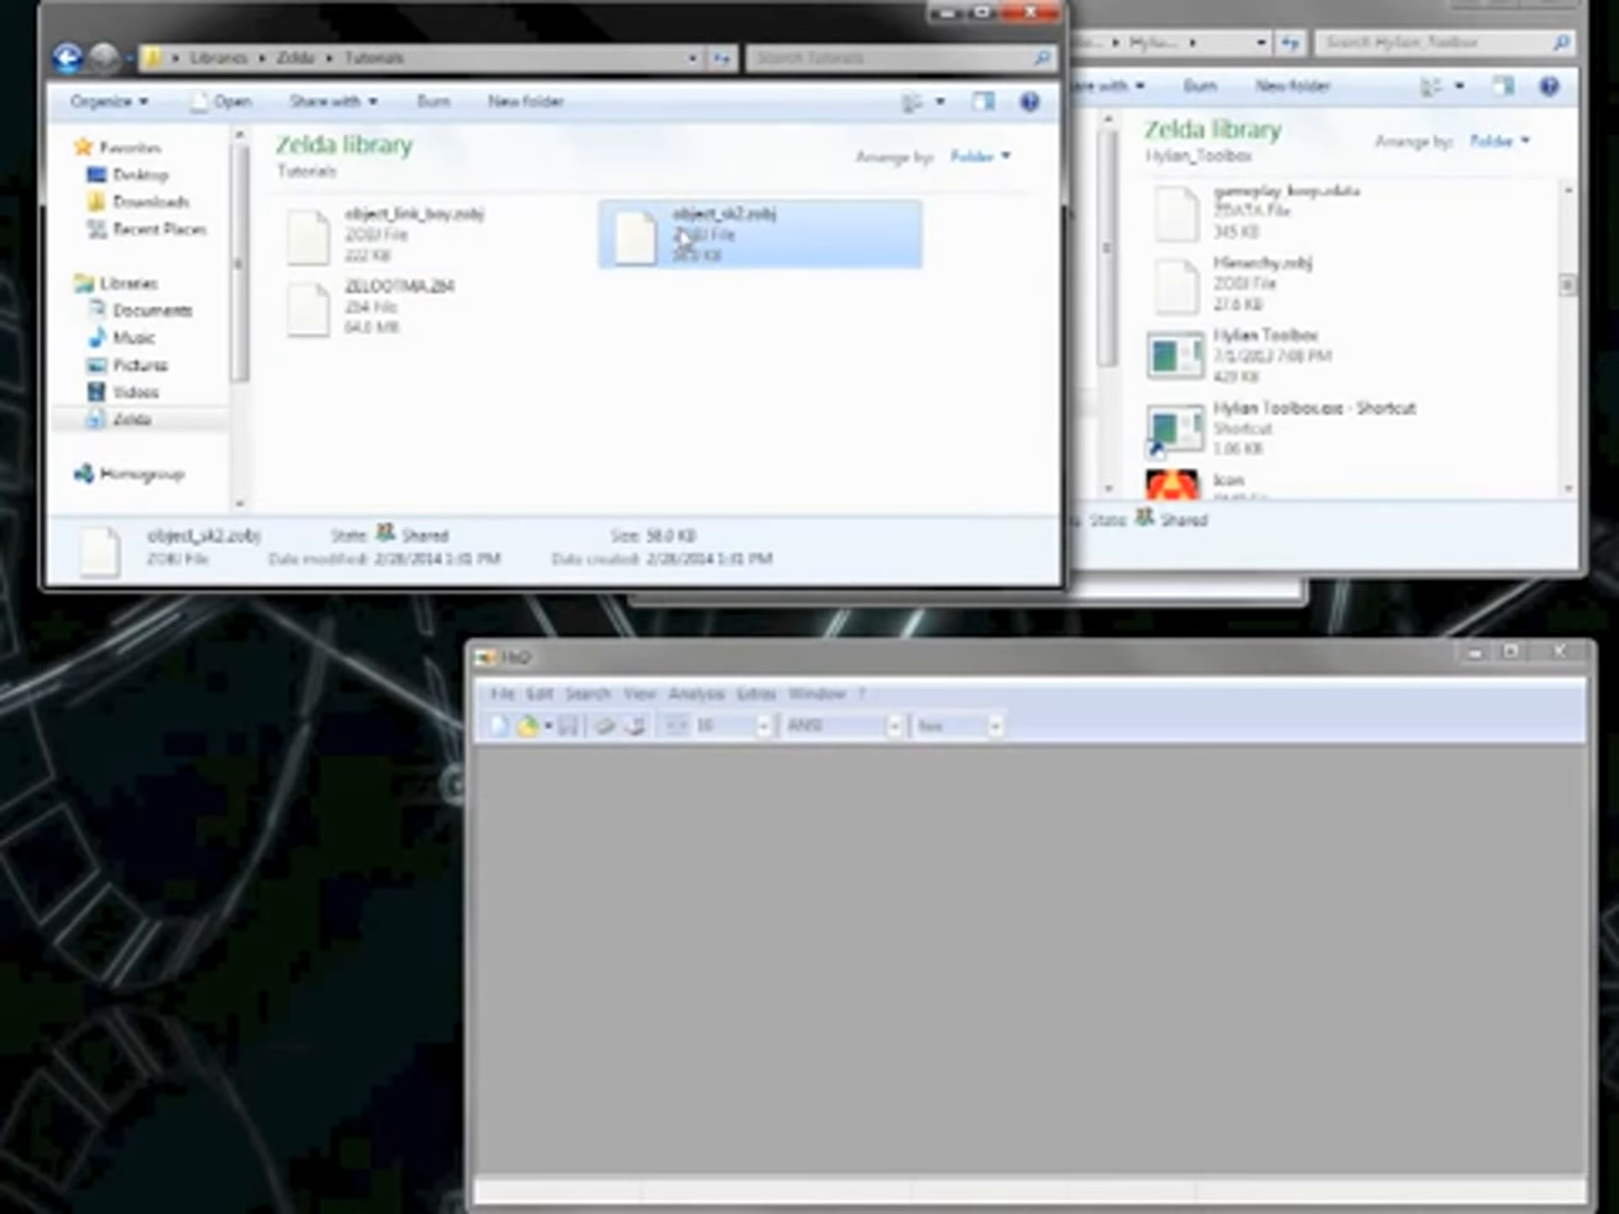
pyautogui.click(921, 369)
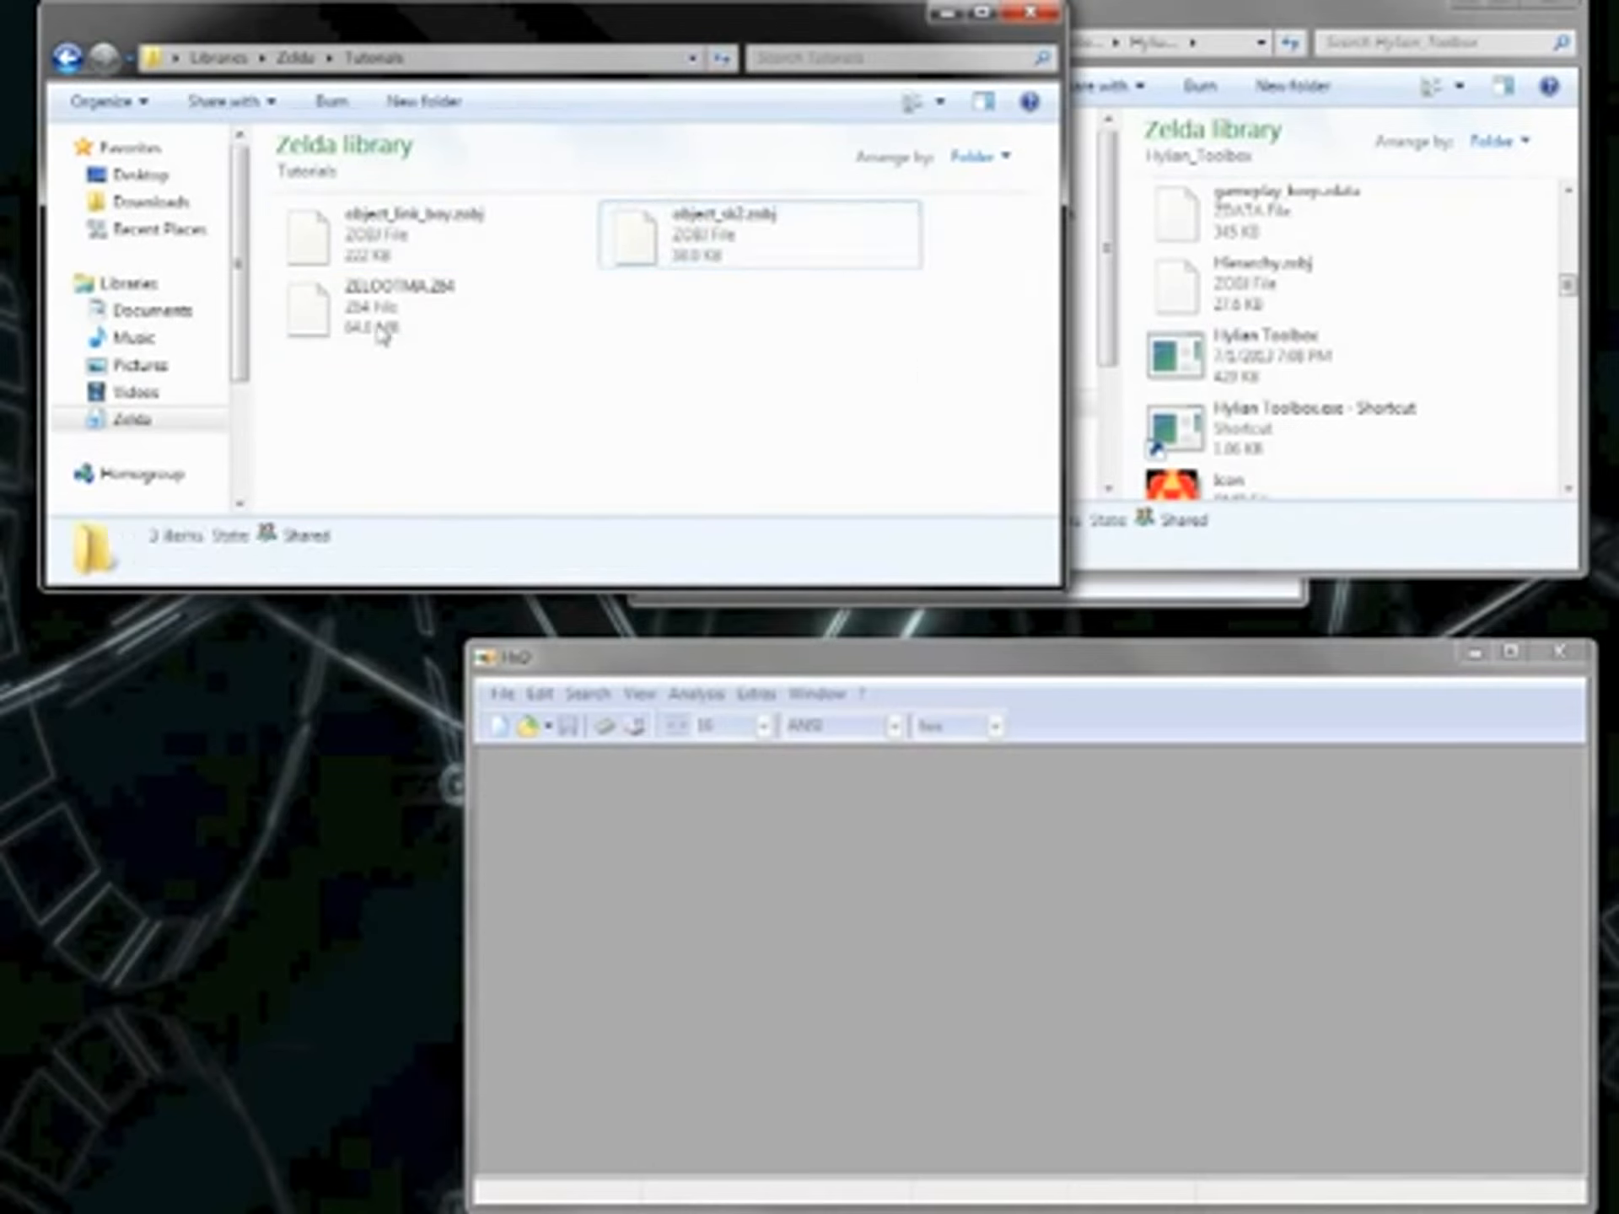
pyautogui.click(473, 337)
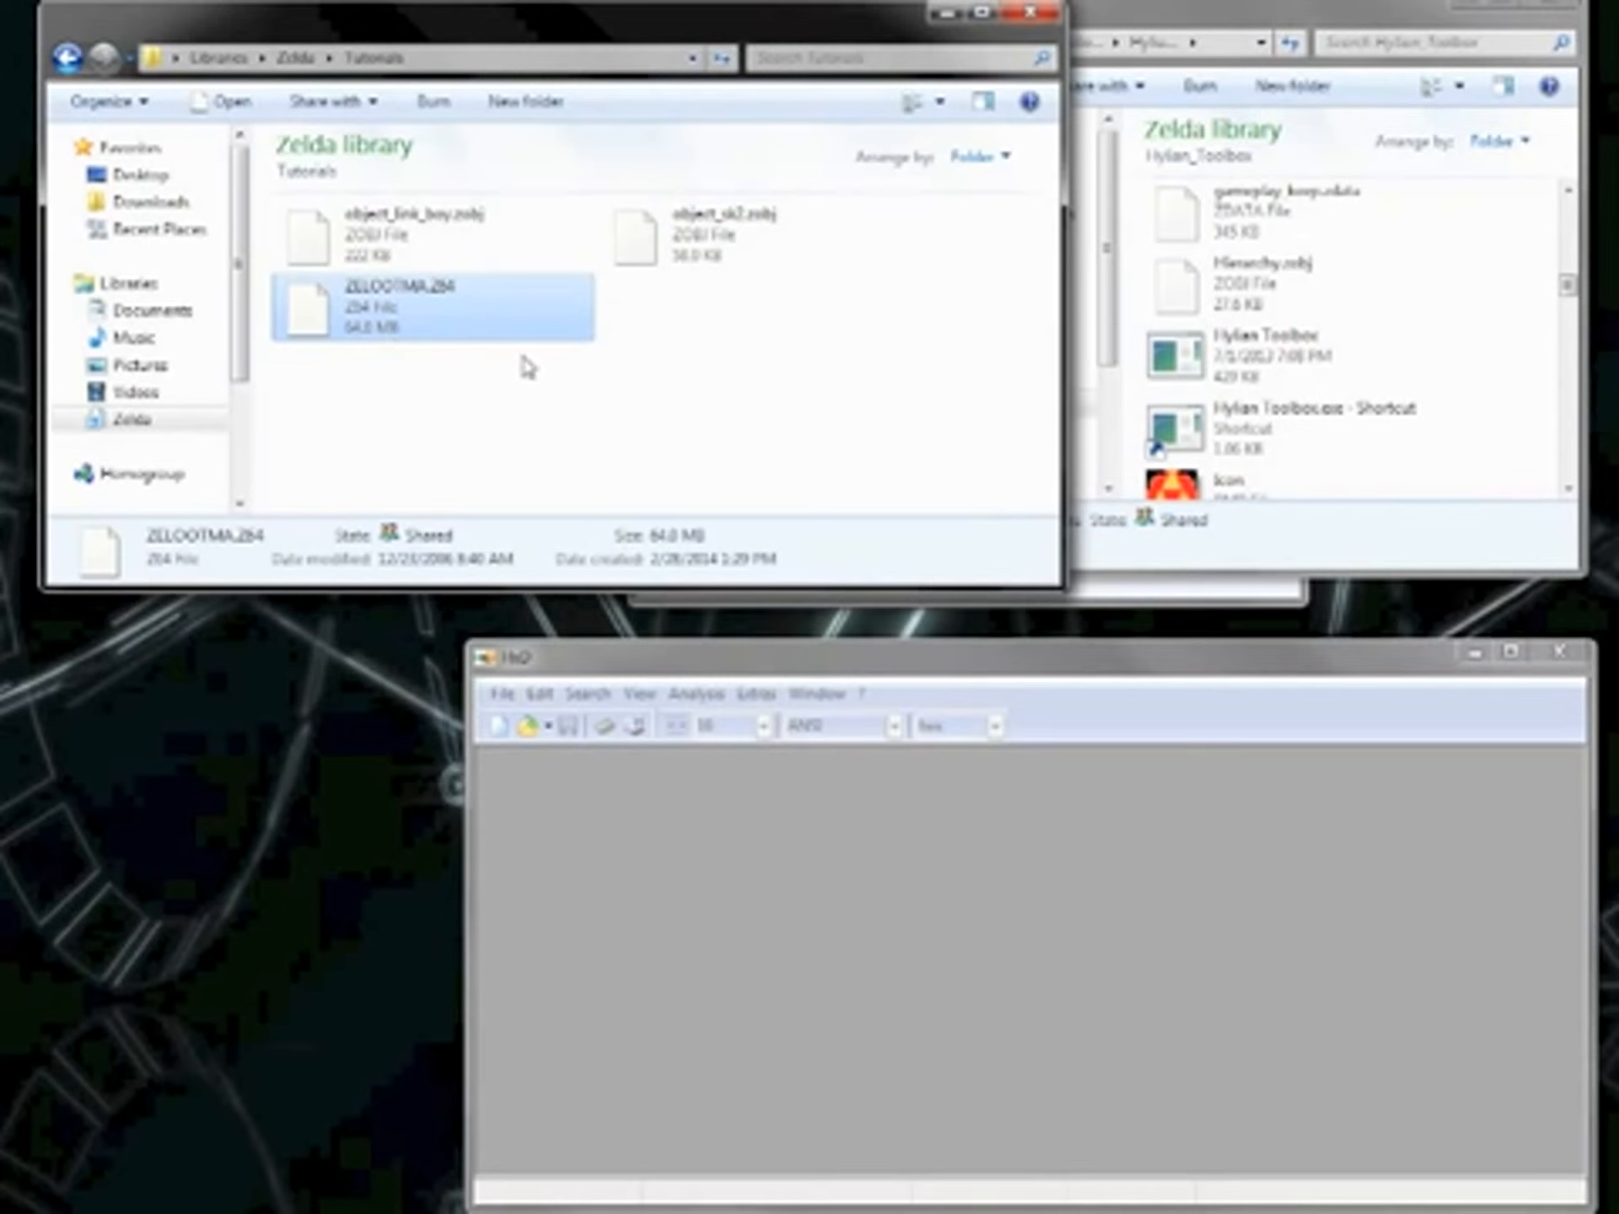
pyautogui.click(905, 394)
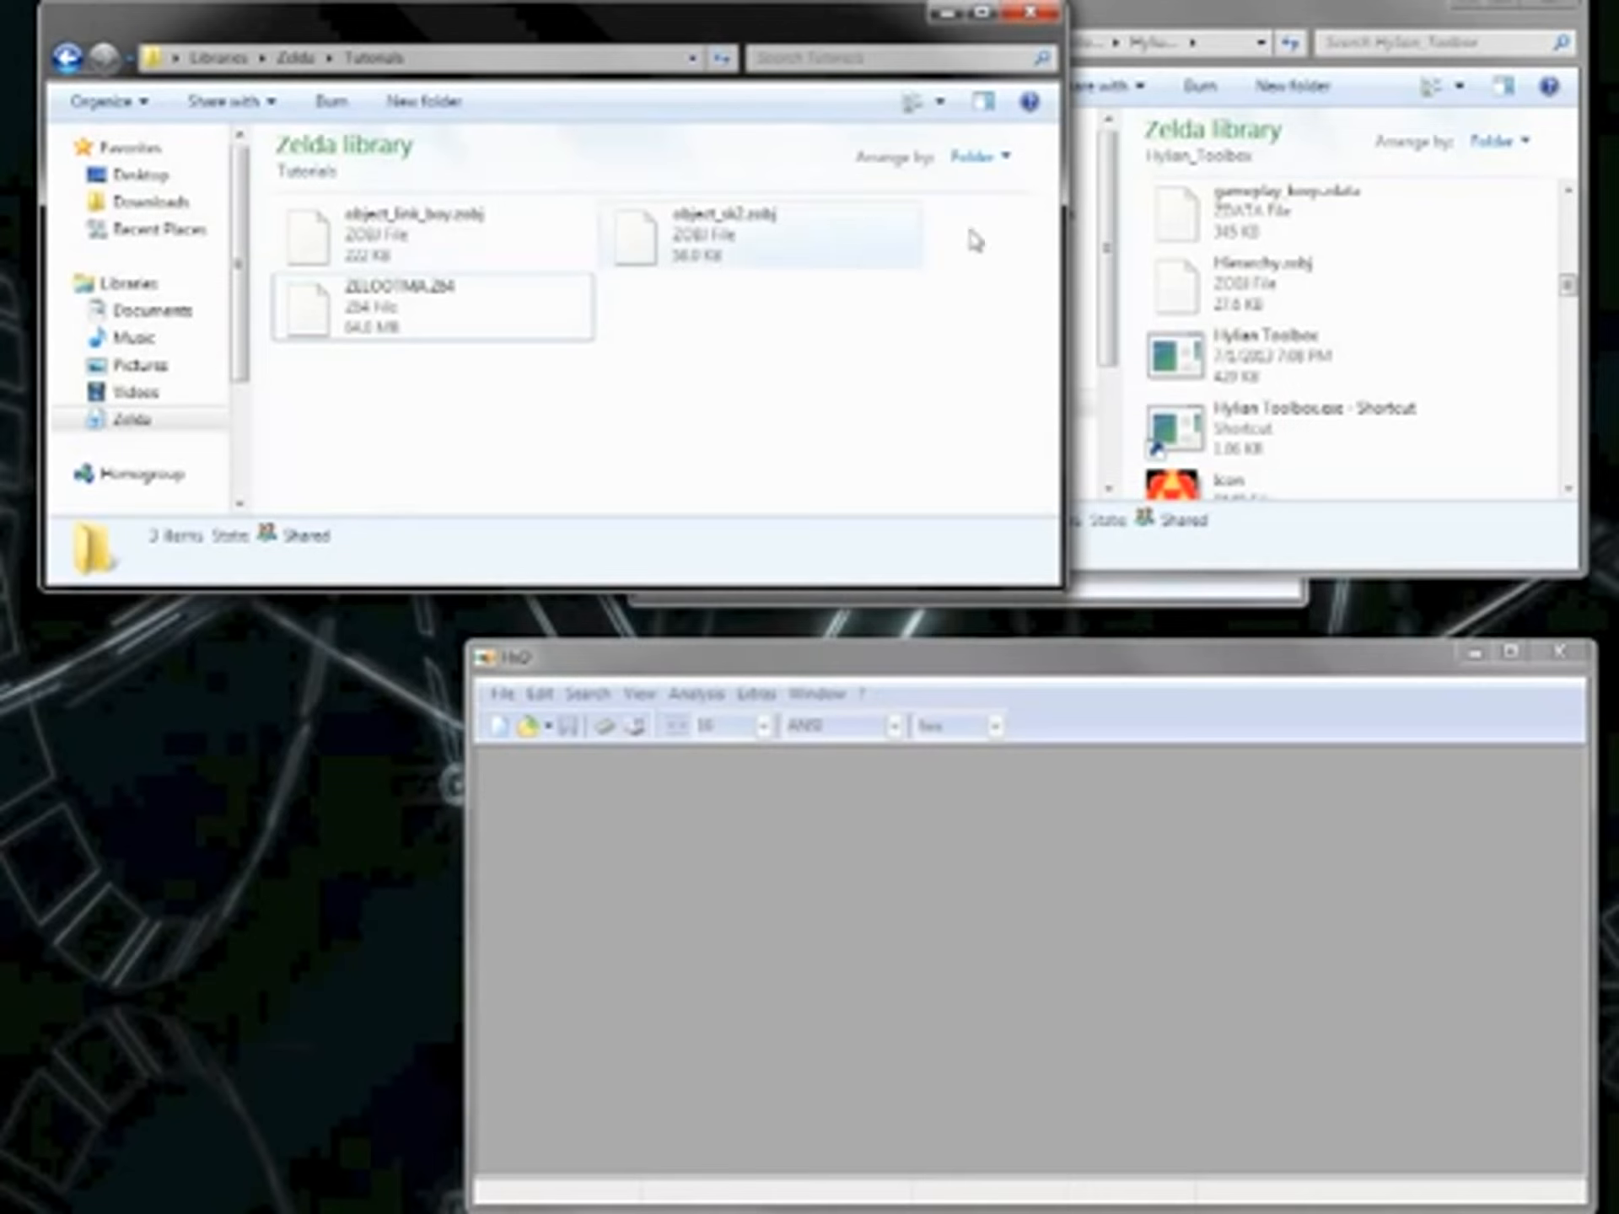
# Launch Hylian Toolbox from its folder and open object_link_boy.zobj as an individual file.
pyautogui.click(1243, 6)
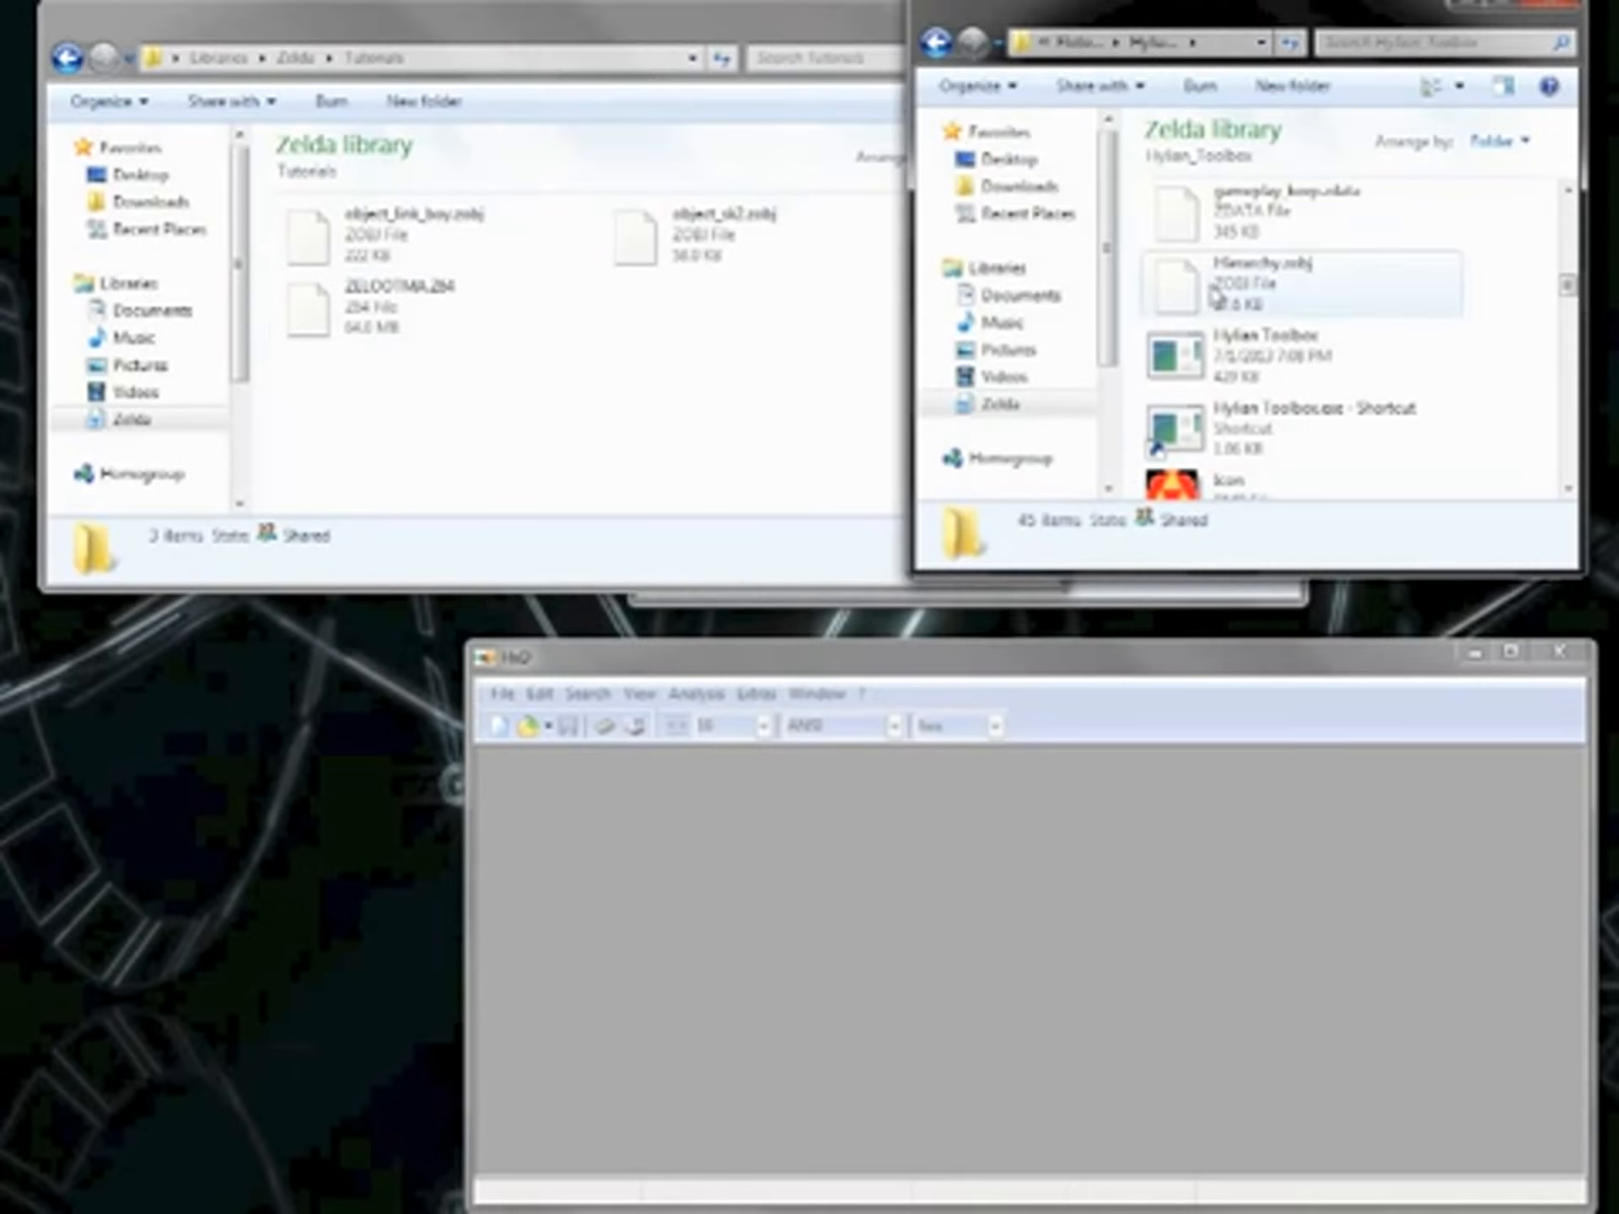
pyautogui.doubleClick(1194, 352)
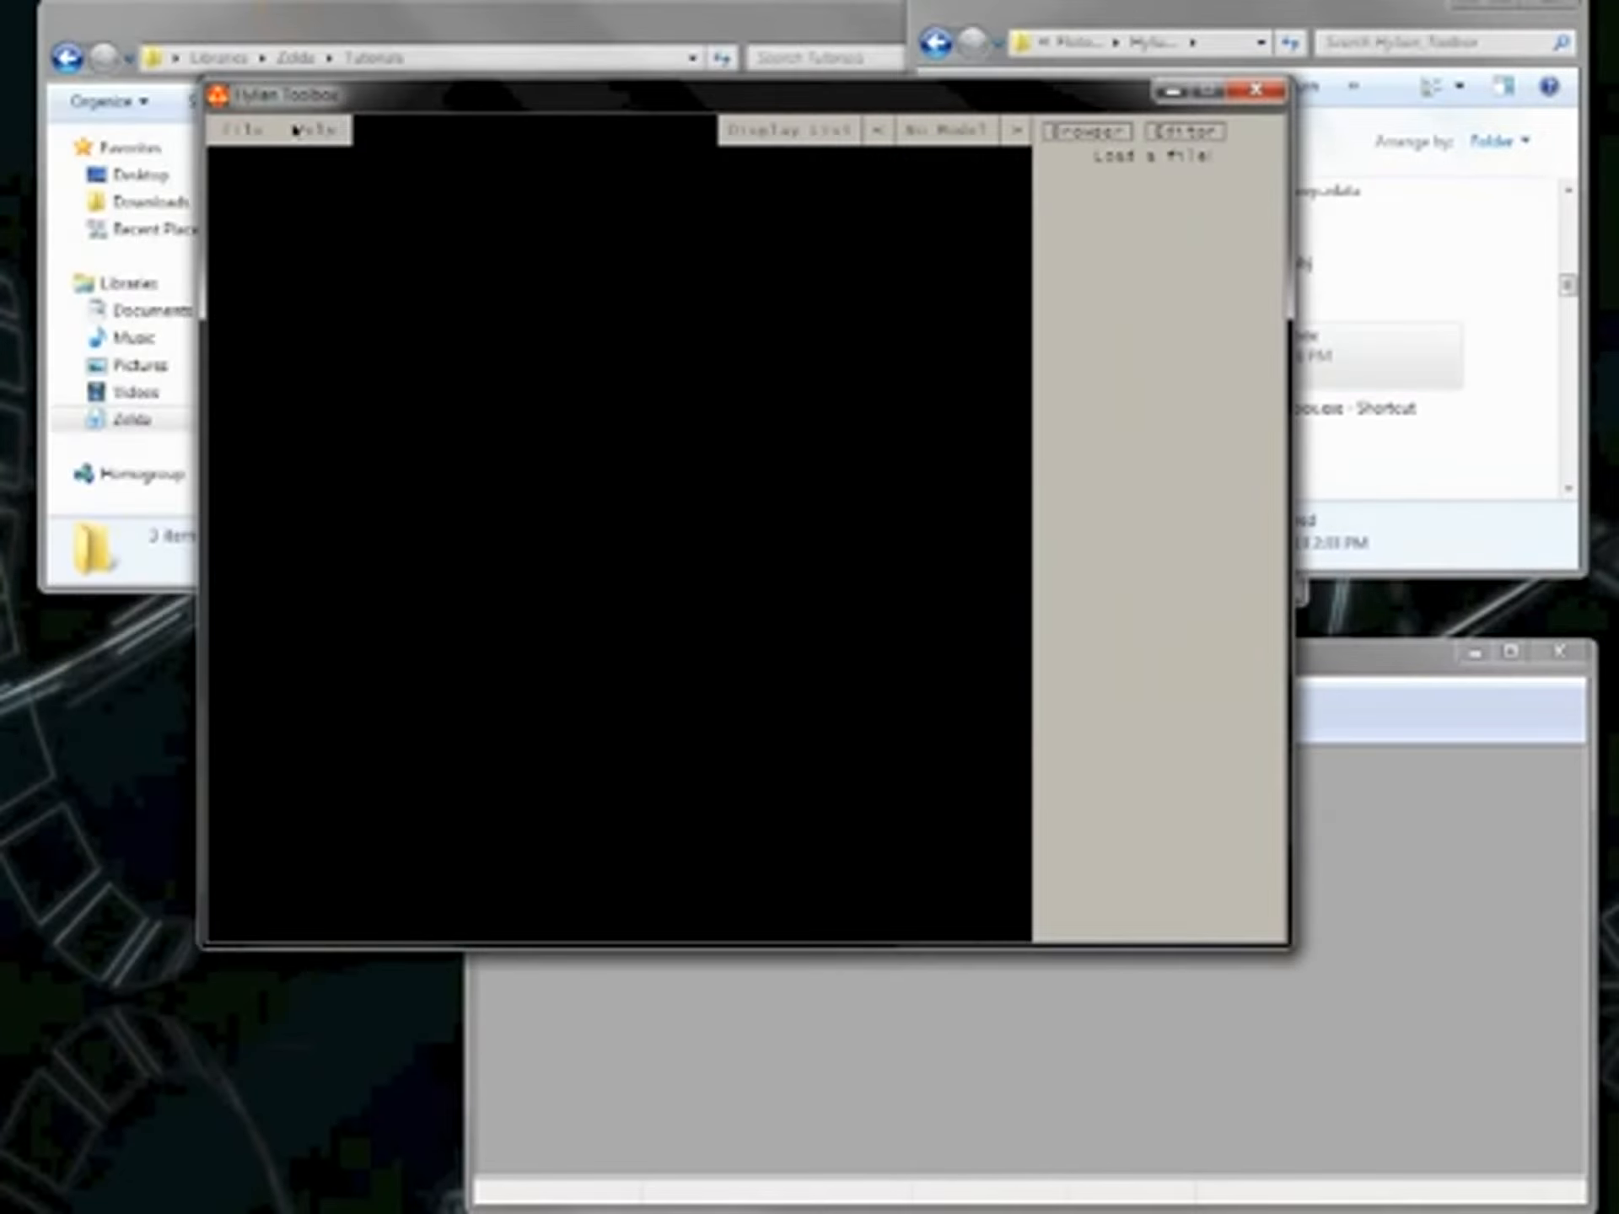
pyautogui.click(243, 130)
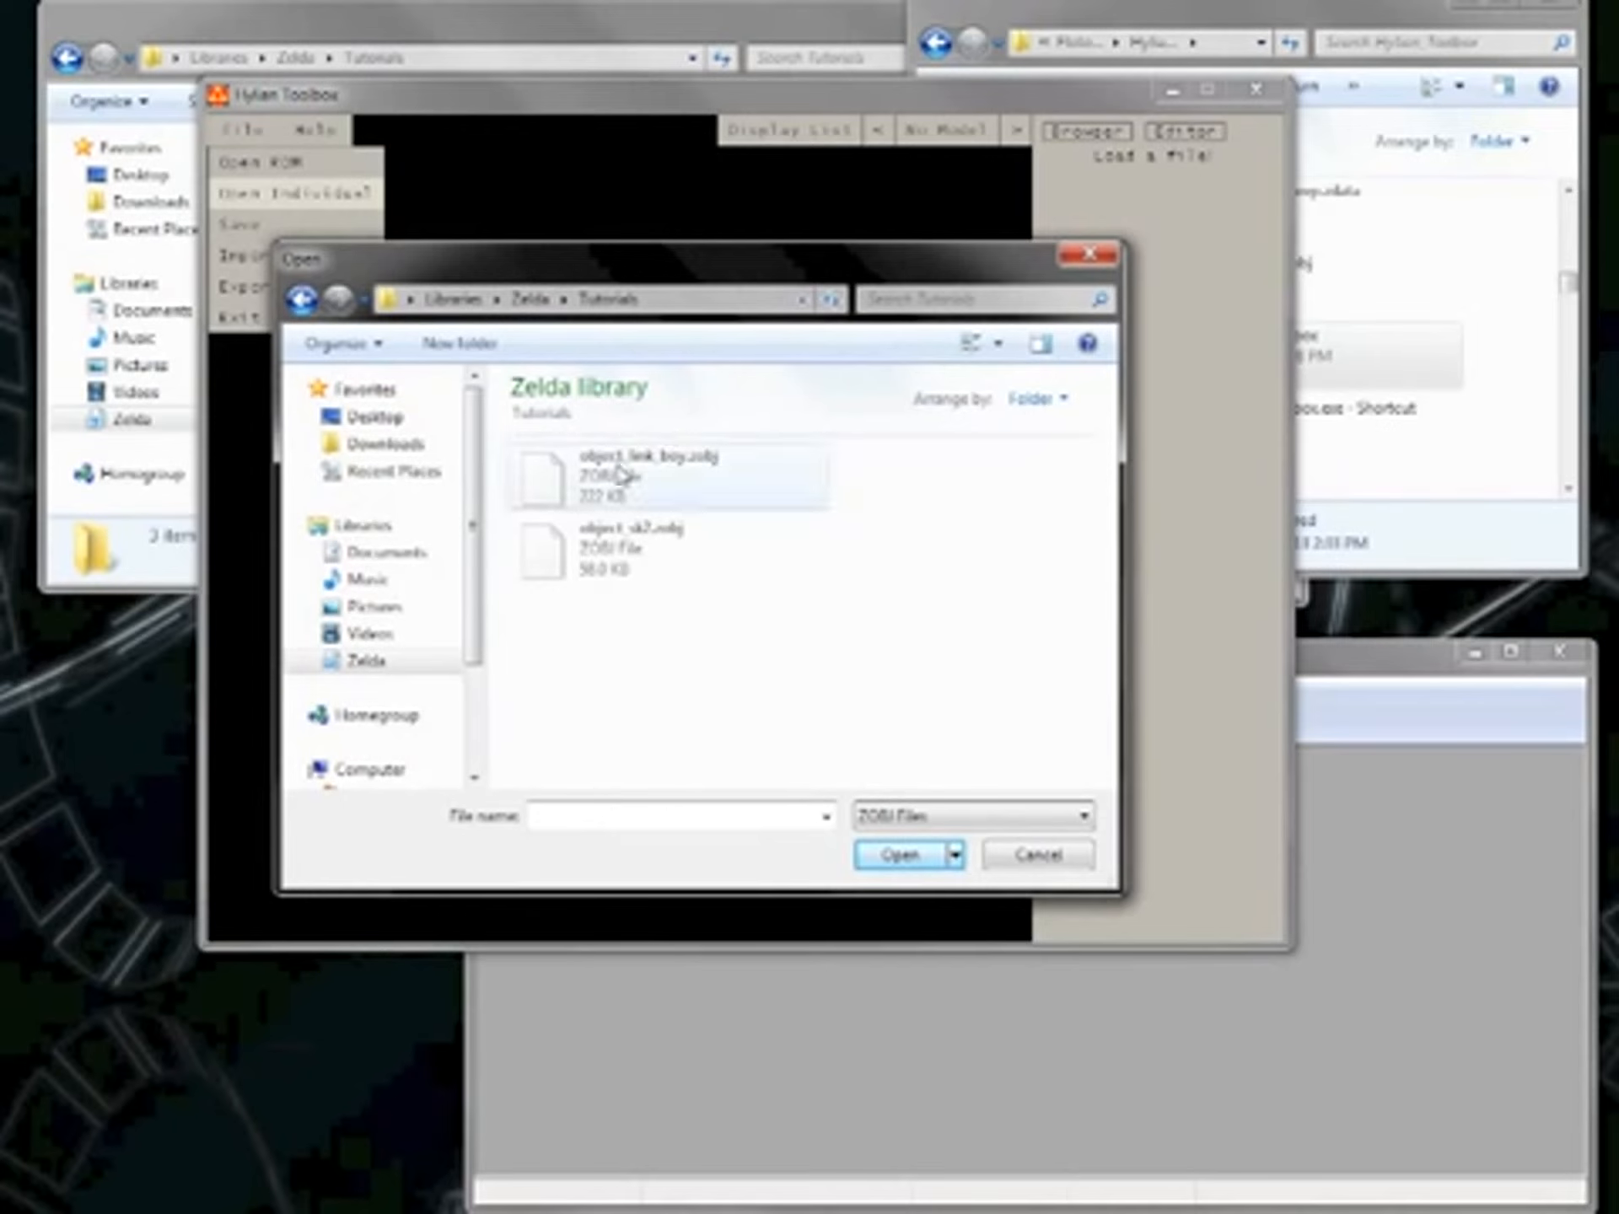
pyautogui.click(620, 473)
pyautogui.doubleClick(620, 473)
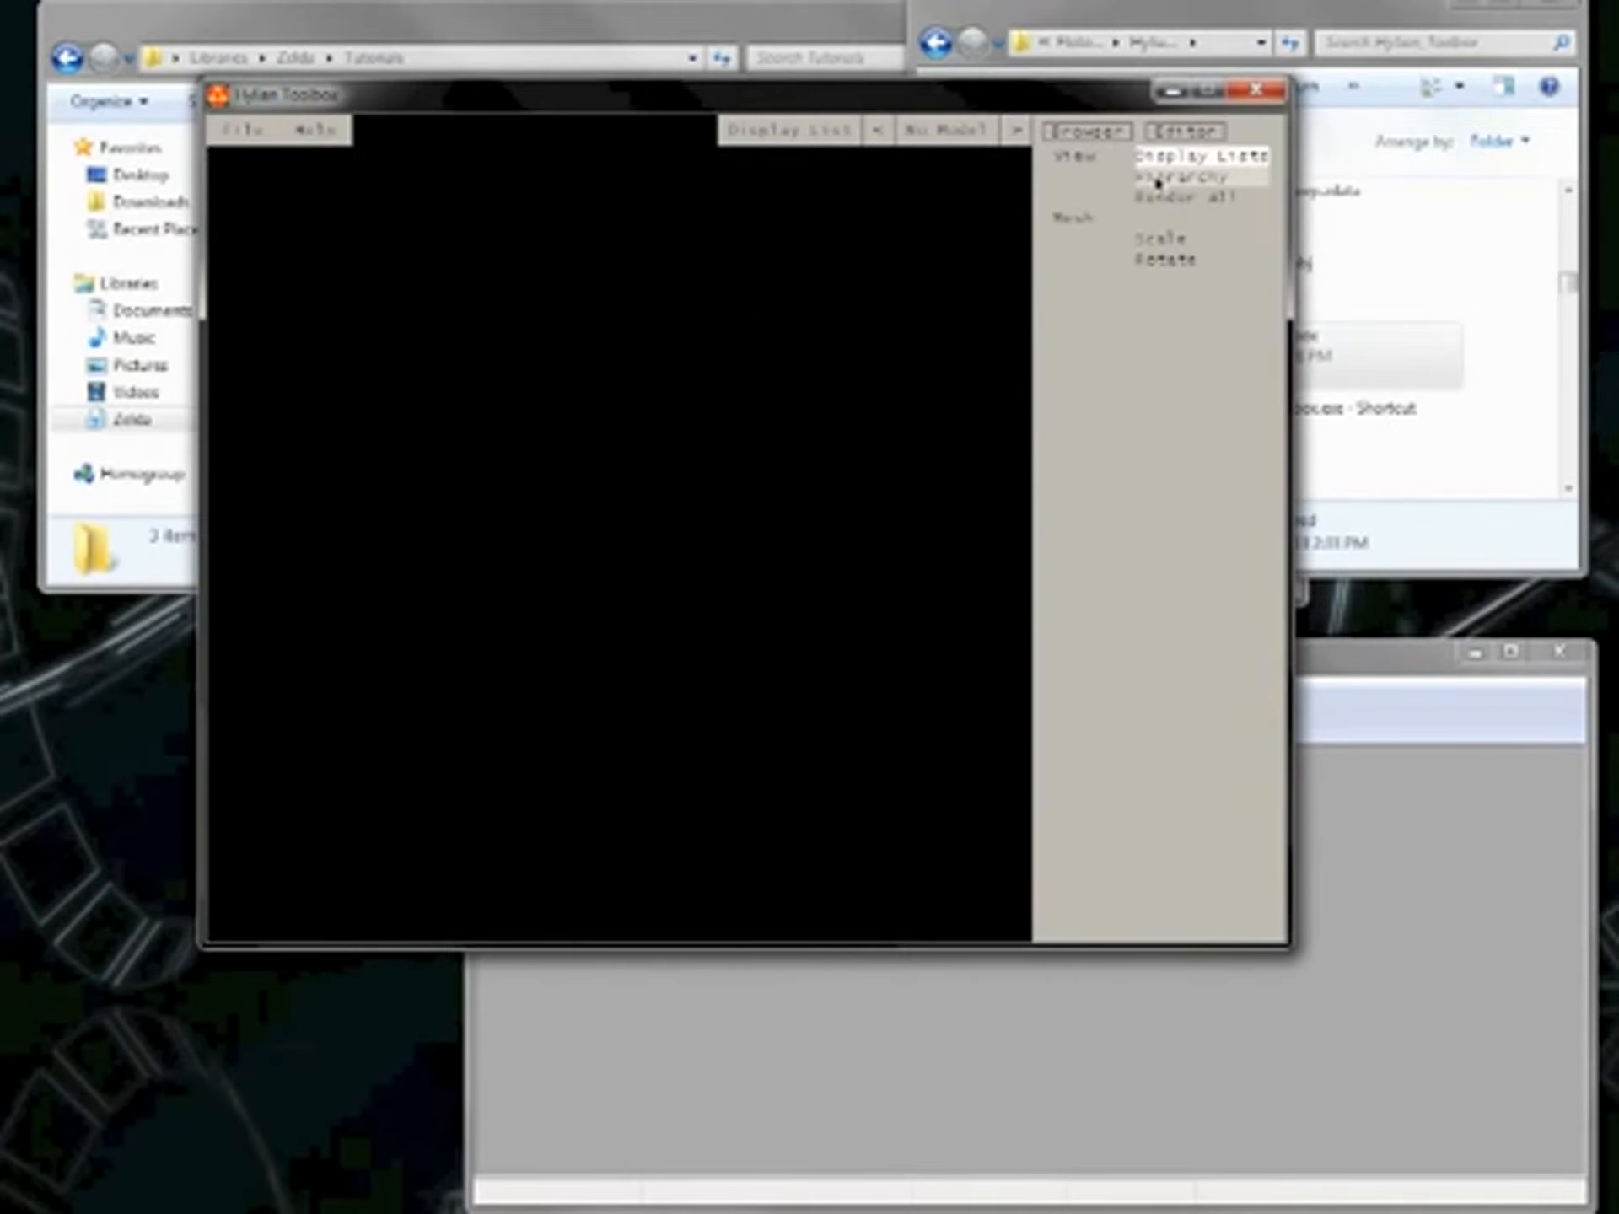
# Browse Link's display lists to the left fist holding the Master Sword and inspect that model up close.
pyautogui.click(1017, 135)
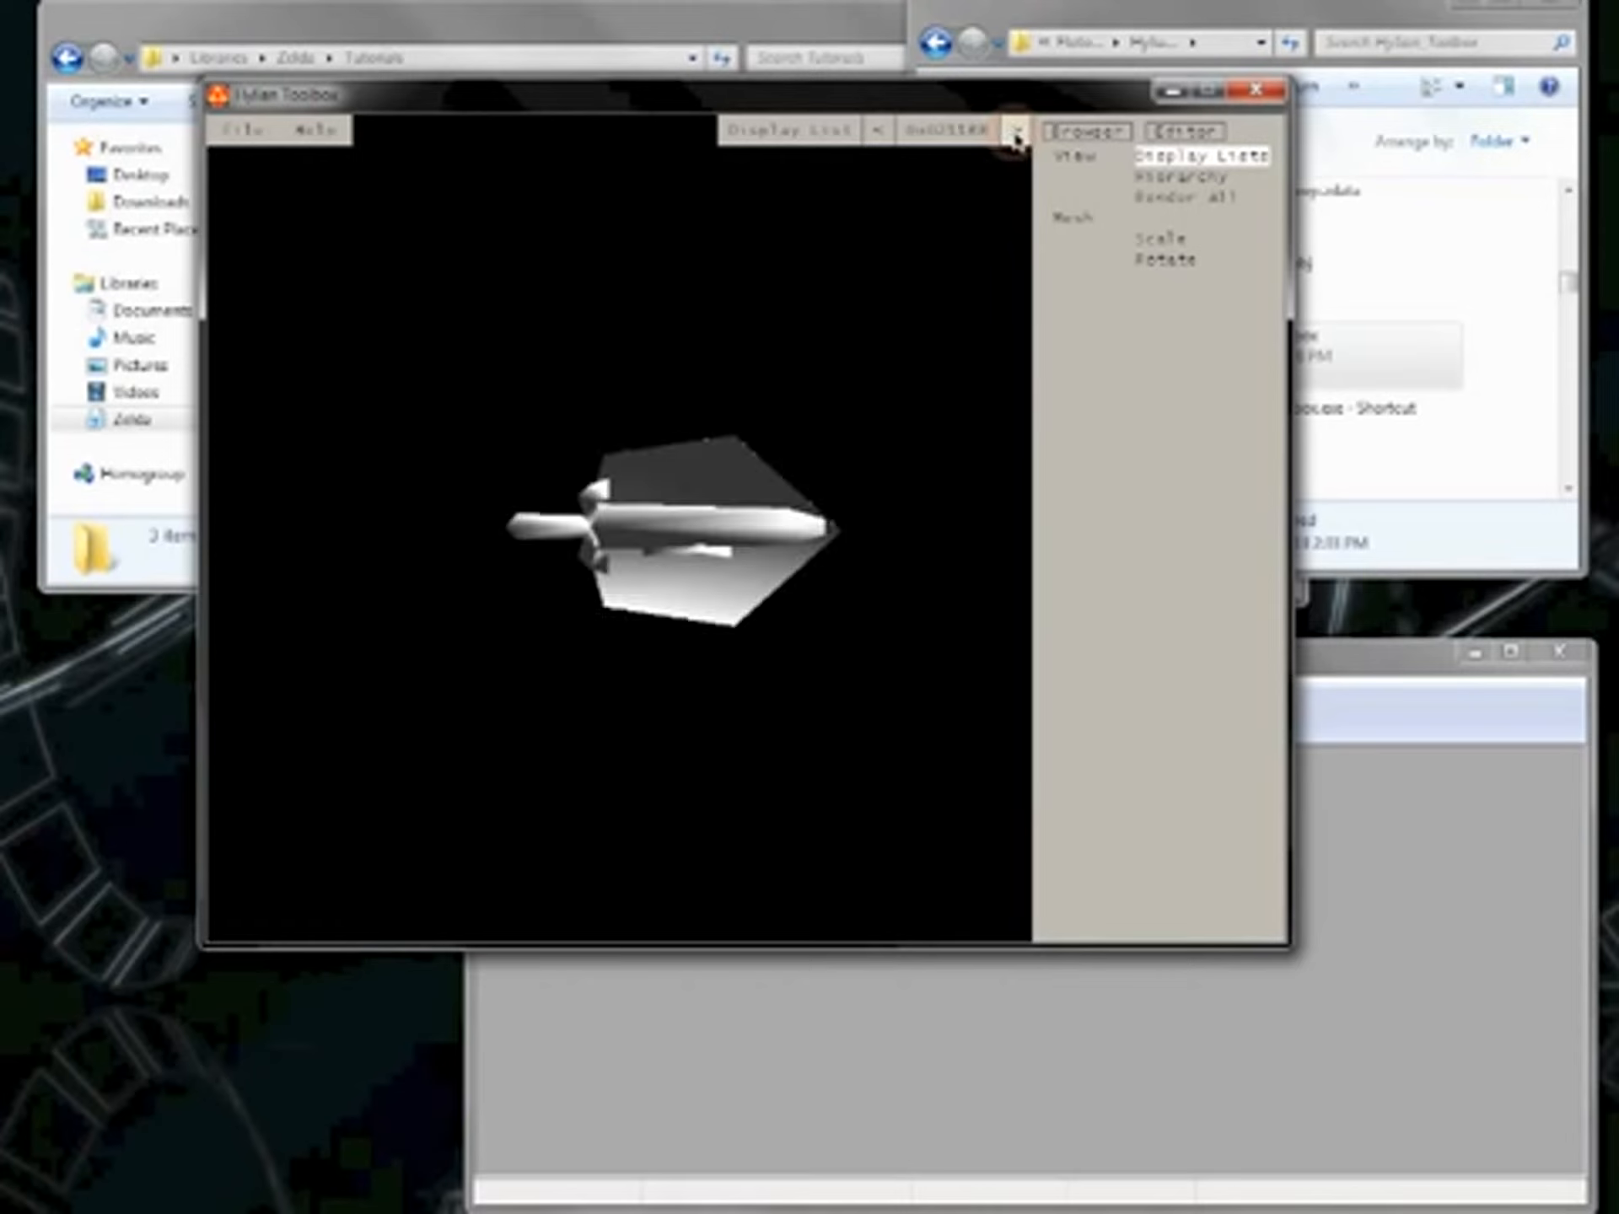
pyautogui.click(1017, 135)
pyautogui.click(1016, 134)
pyautogui.click(1016, 135)
pyautogui.click(1017, 135)
pyautogui.click(881, 130)
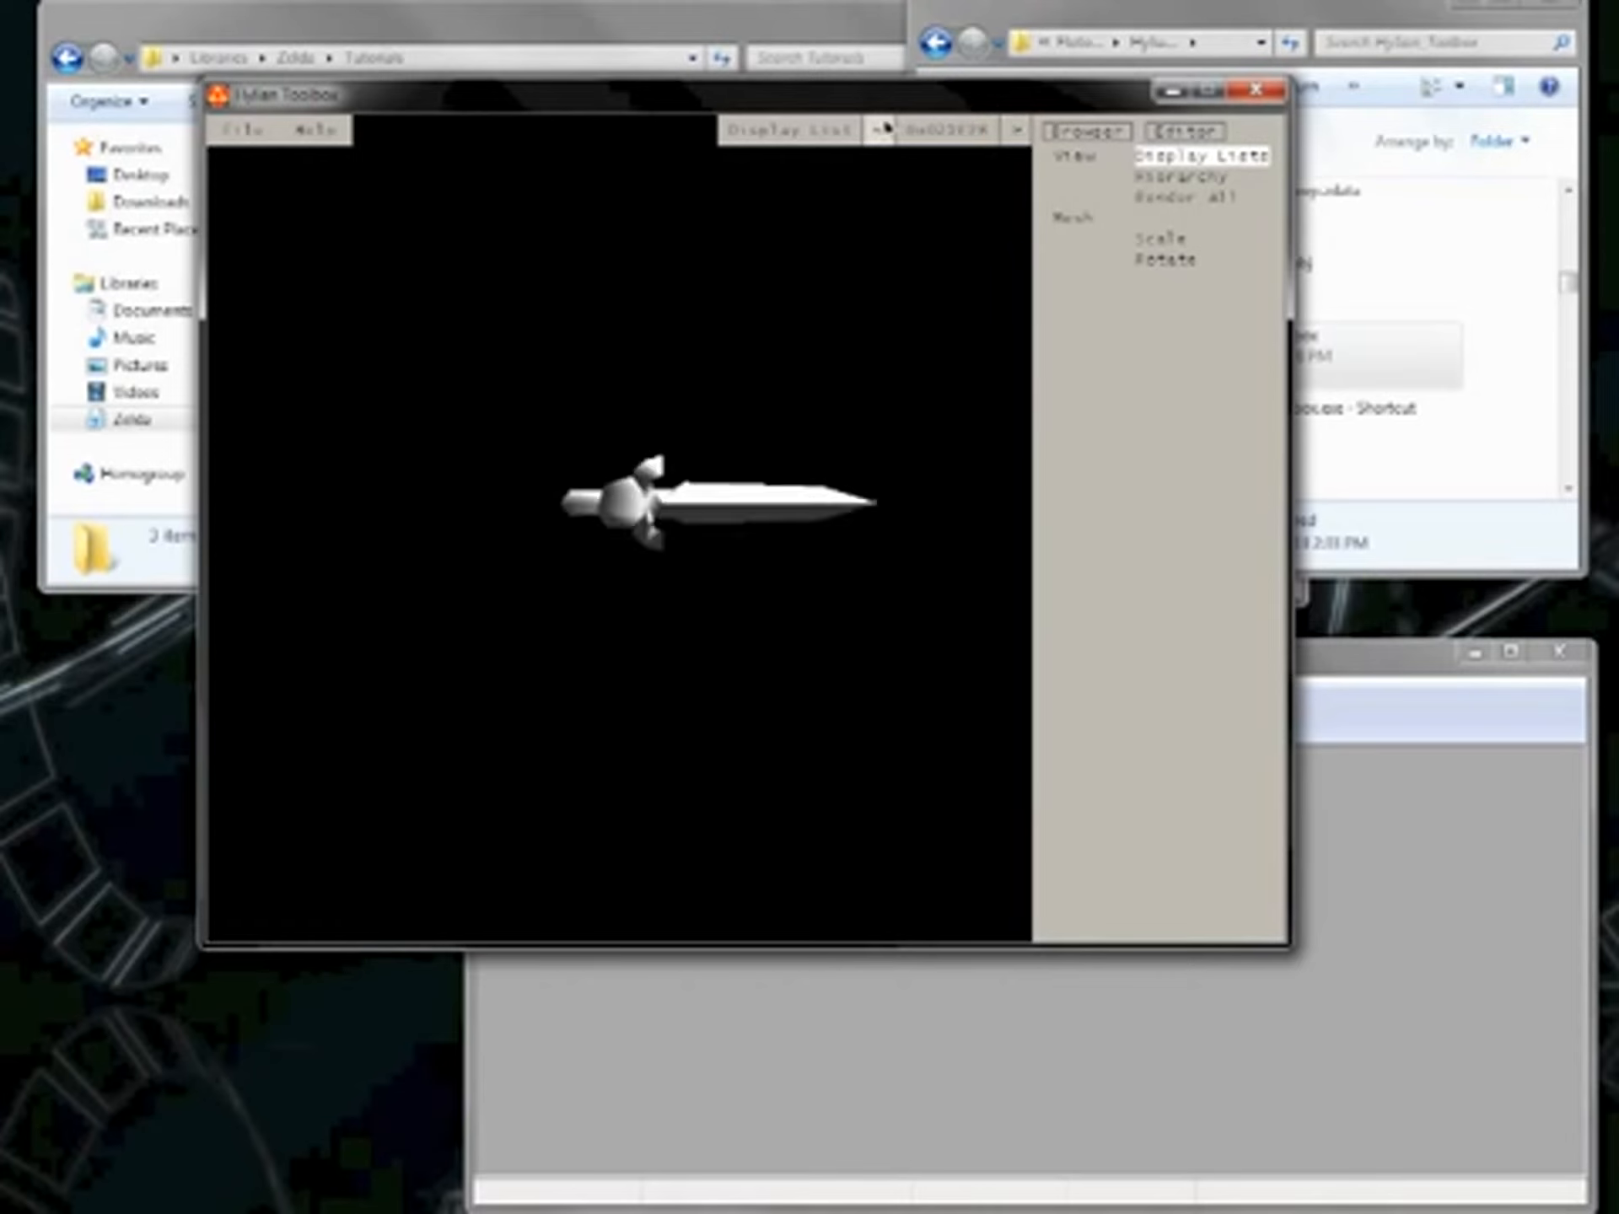
pyautogui.scroll(3, 851, 481)
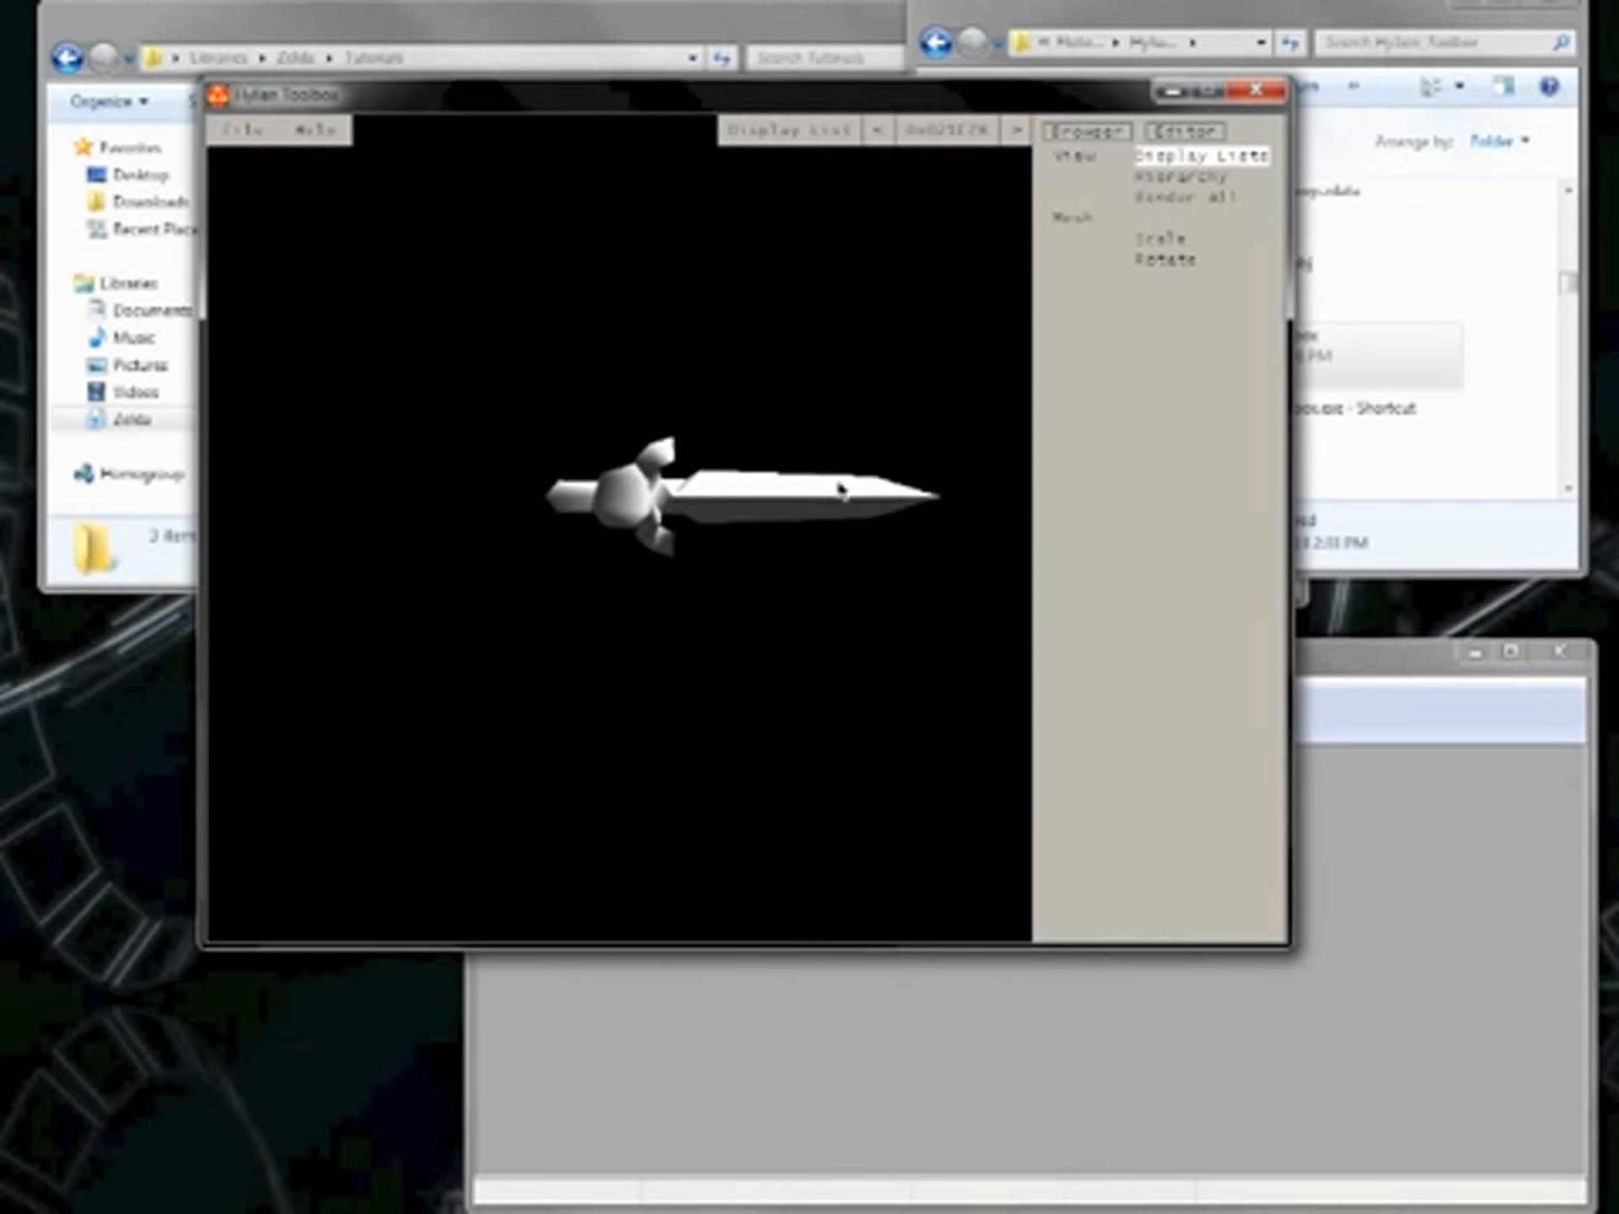
pyautogui.scroll(4, 850, 511)
pyautogui.moveTo(882, 468); pyautogui.dragTo(455, 478)
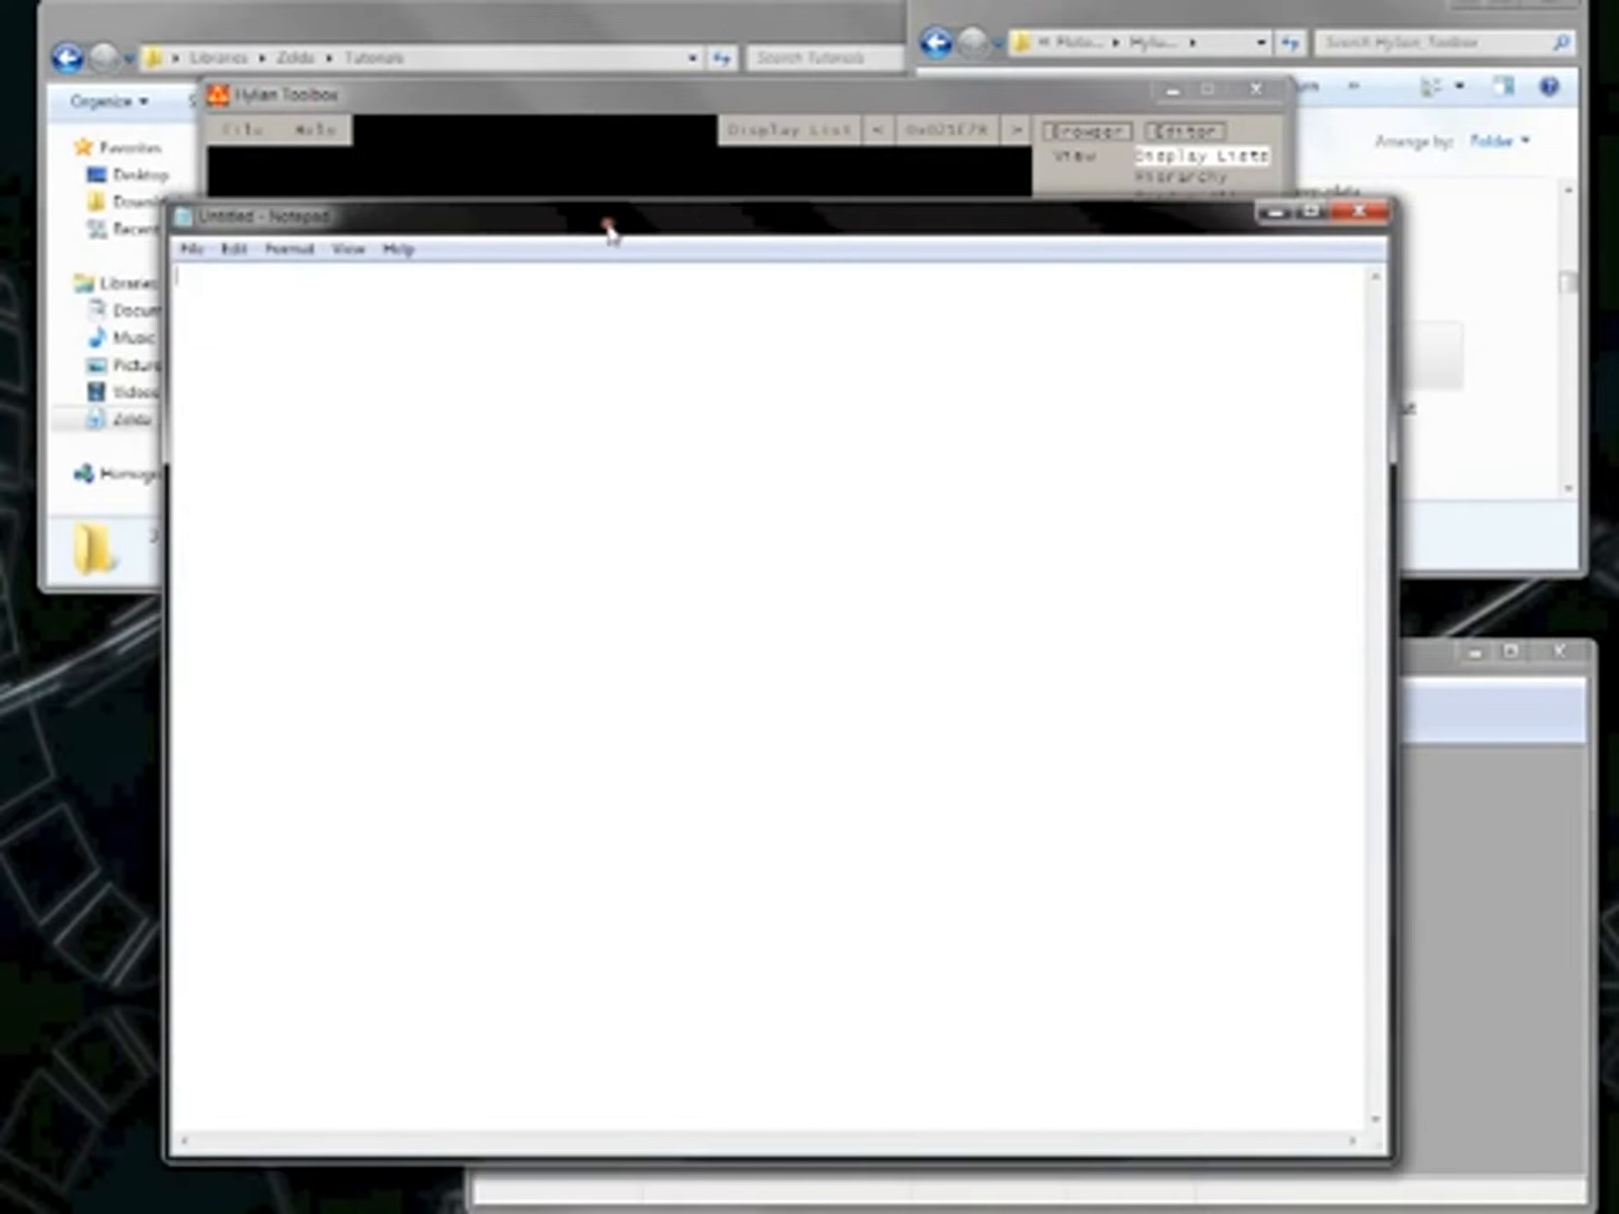
# Record "0x0021F78 = Left Fist + Master Sword" in a blank Notepad document and move its window aside.
pyautogui.moveTo(605, 218); pyautogui.dragTo(464, 204)
pyautogui.write('0x00')
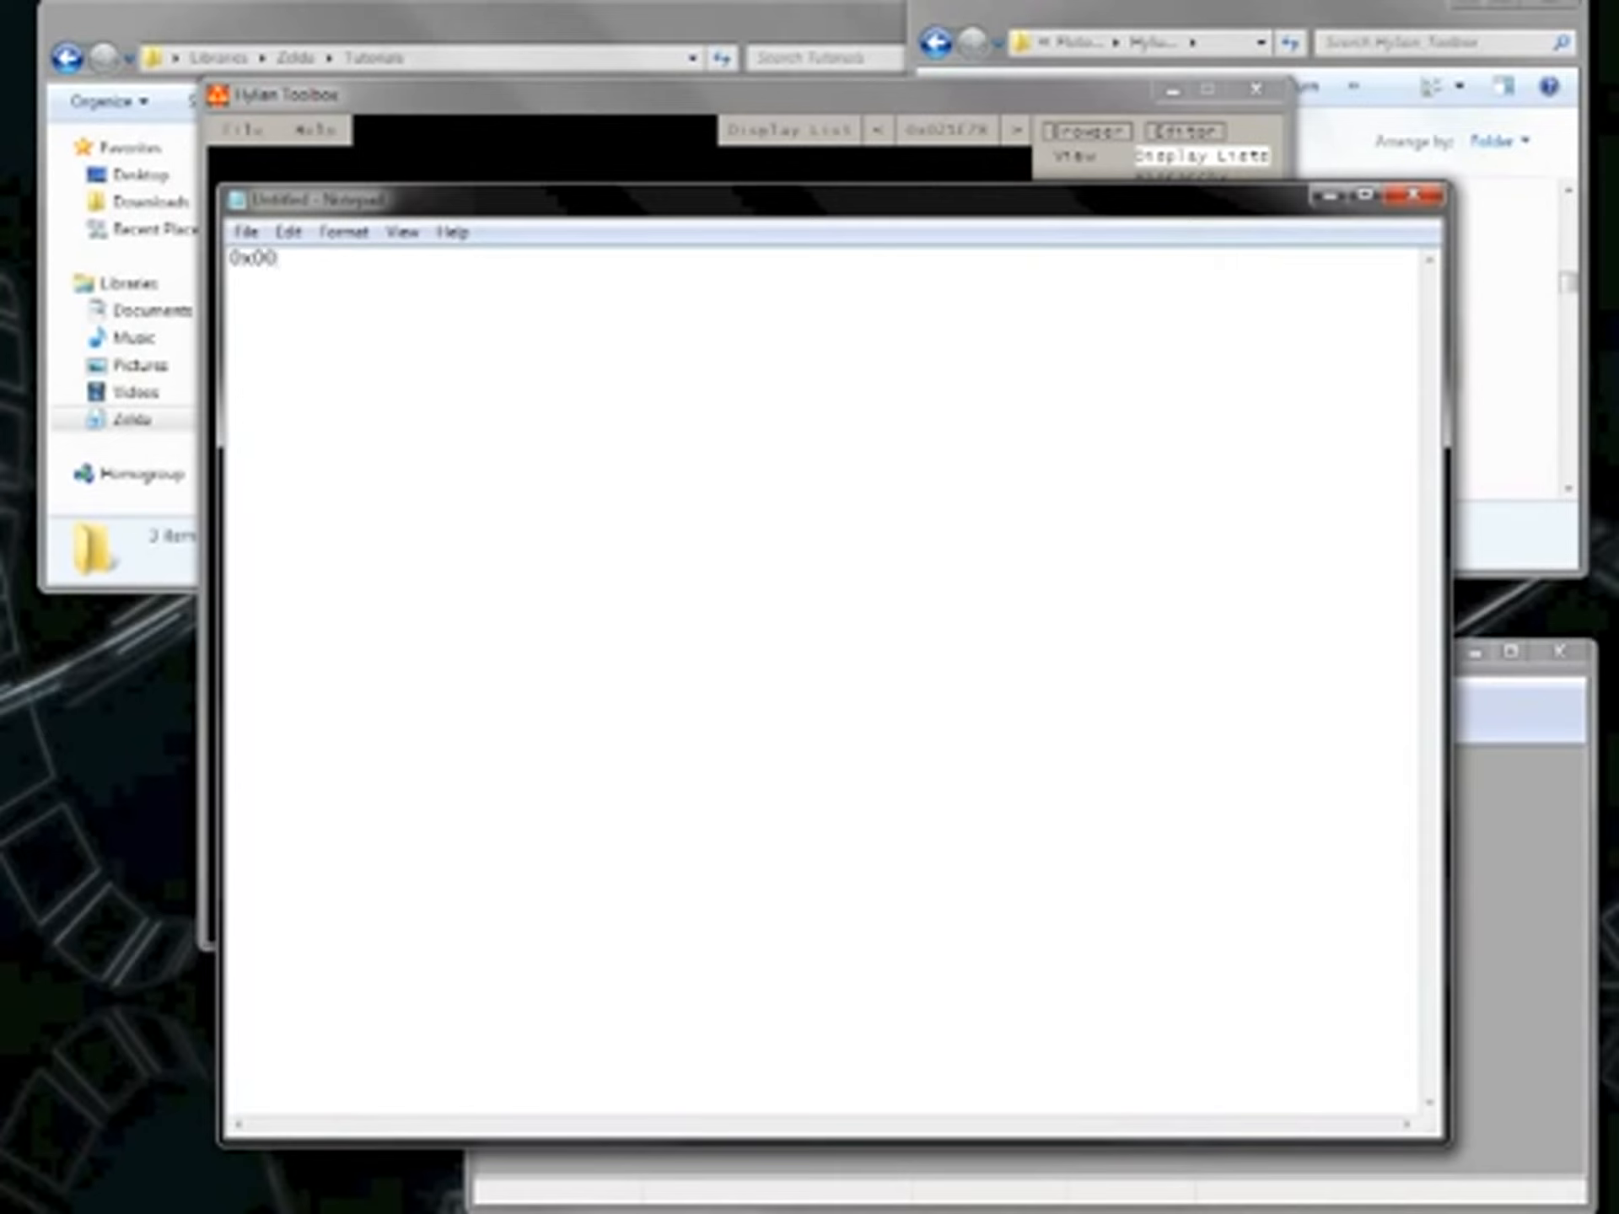
pyautogui.write('21F78 = Left Fist + Master Sword')
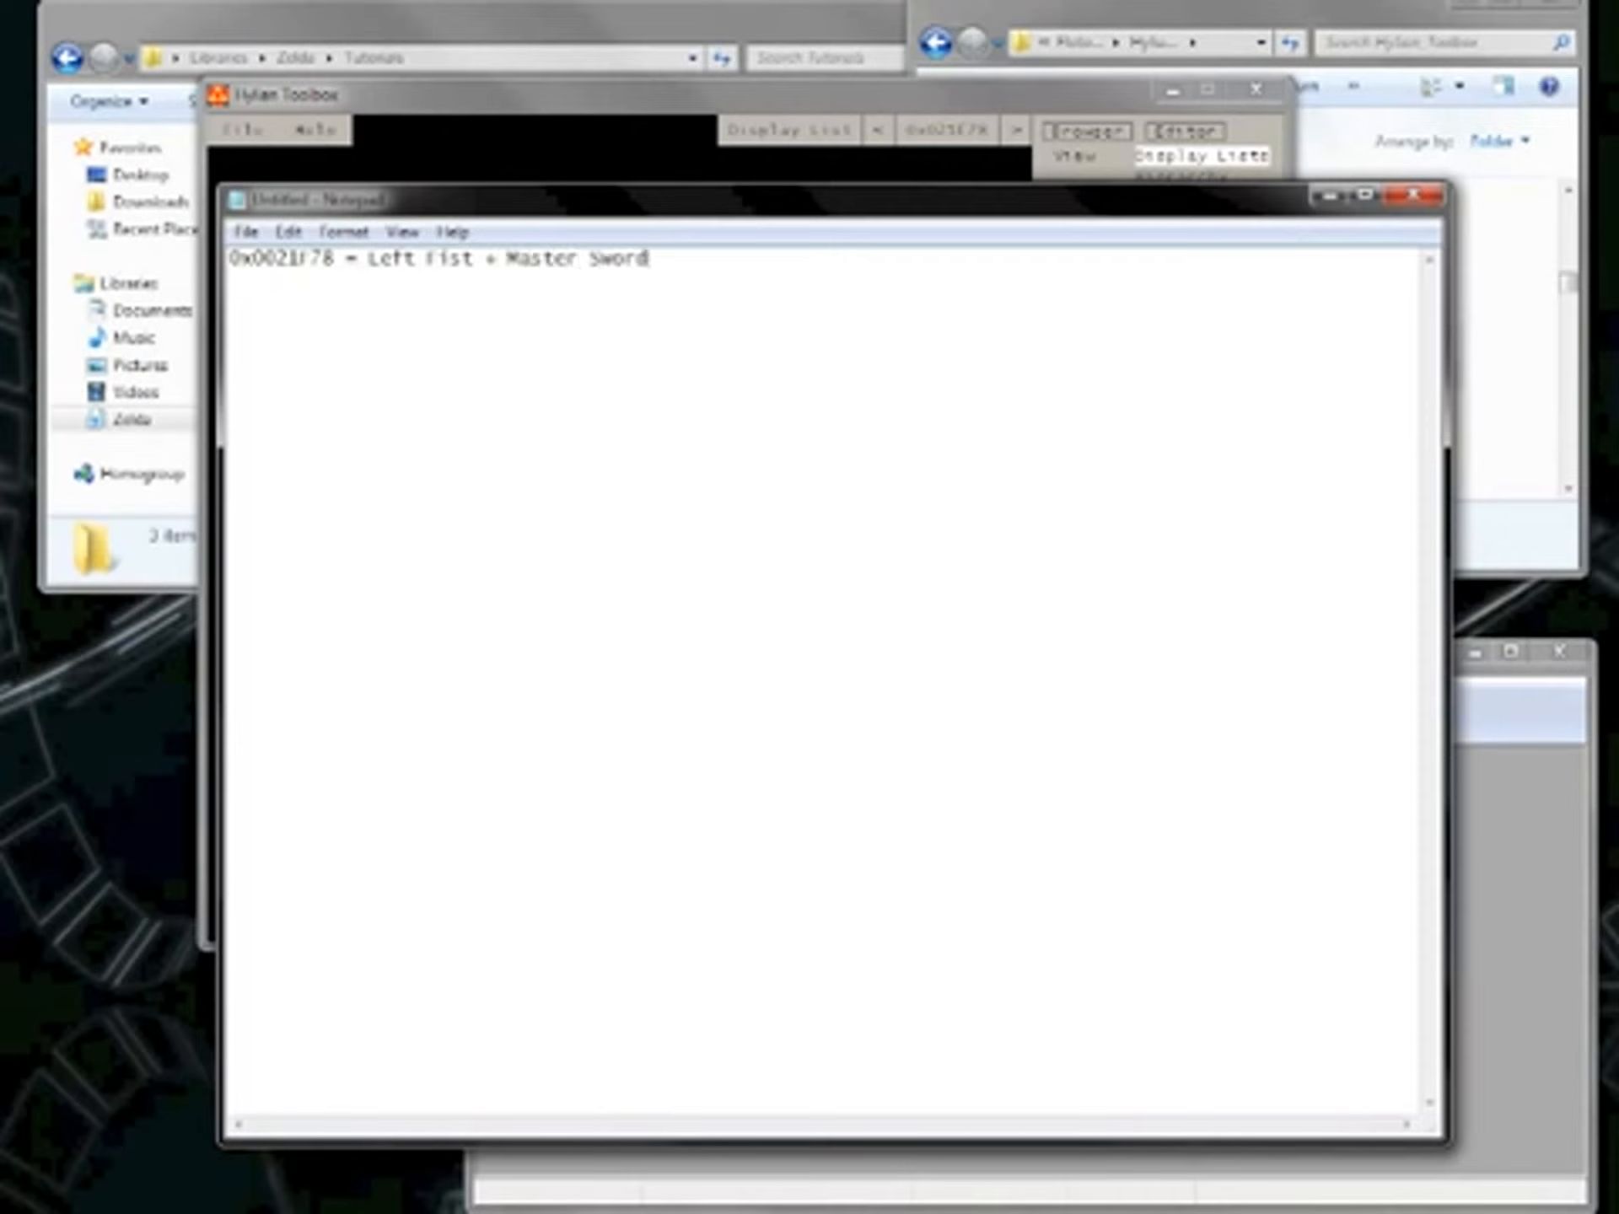
pyautogui.moveTo(742, 207); pyautogui.dragTo(640, 221)
# View the display list of the empty left fist in Hylian Toolbox and note "0x0021EC8 = Left Fist" in Notepad.
pyautogui.click(684, 94)
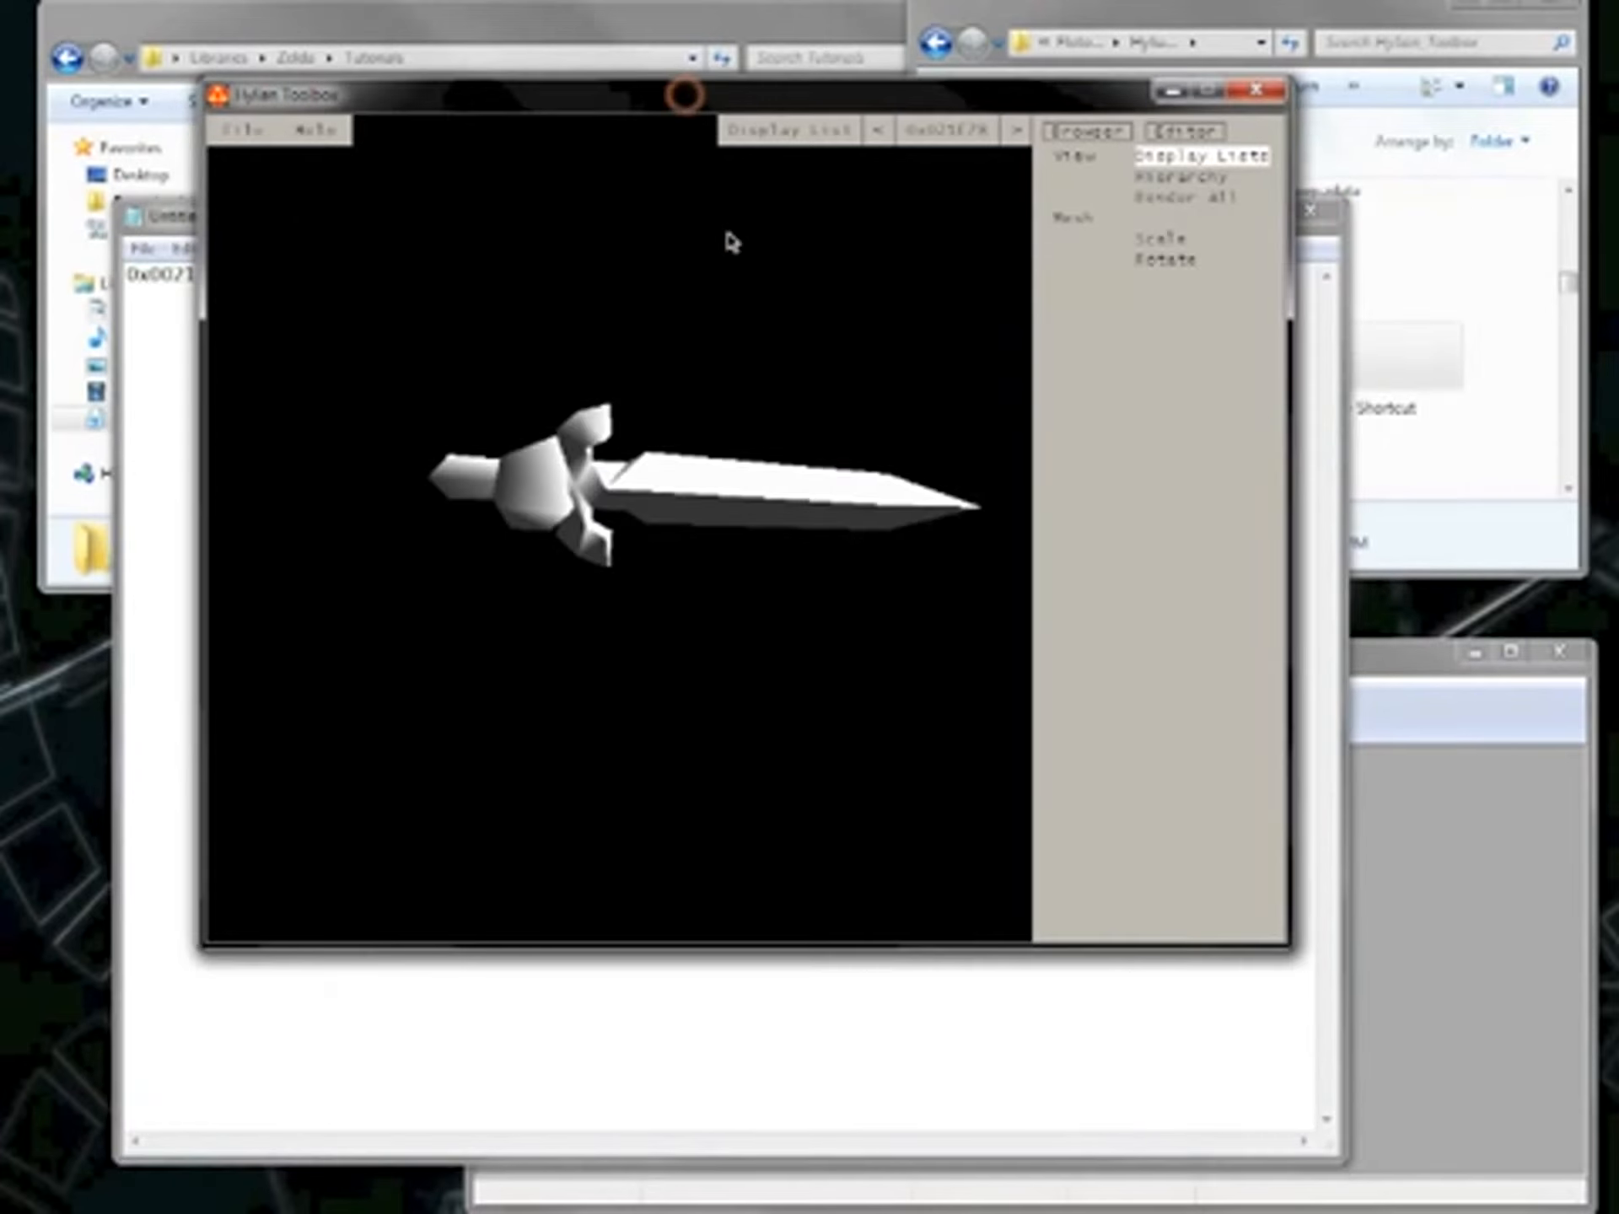
pyautogui.click(881, 134)
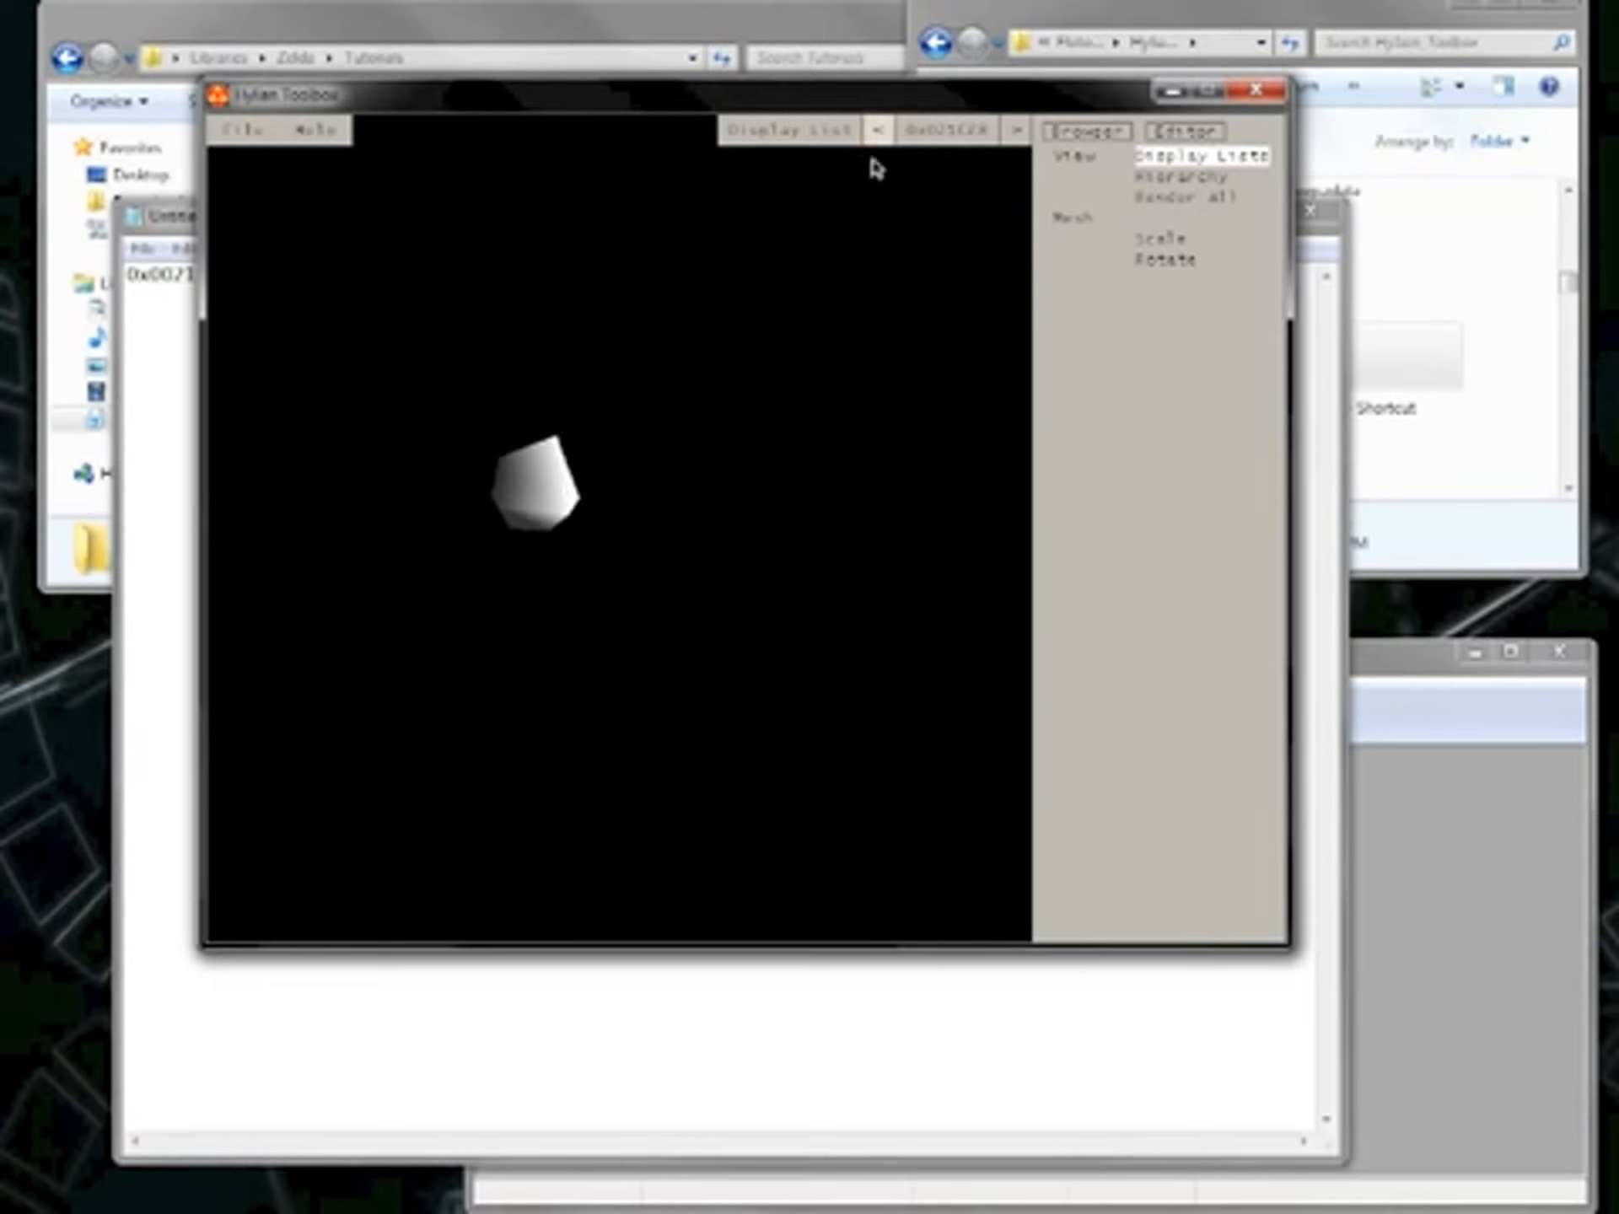
pyautogui.moveTo(732, 422); pyautogui.dragTo(685, 401)
pyautogui.moveTo(427, 388); pyautogui.dragTo(707, 398)
pyautogui.click(776, 1066)
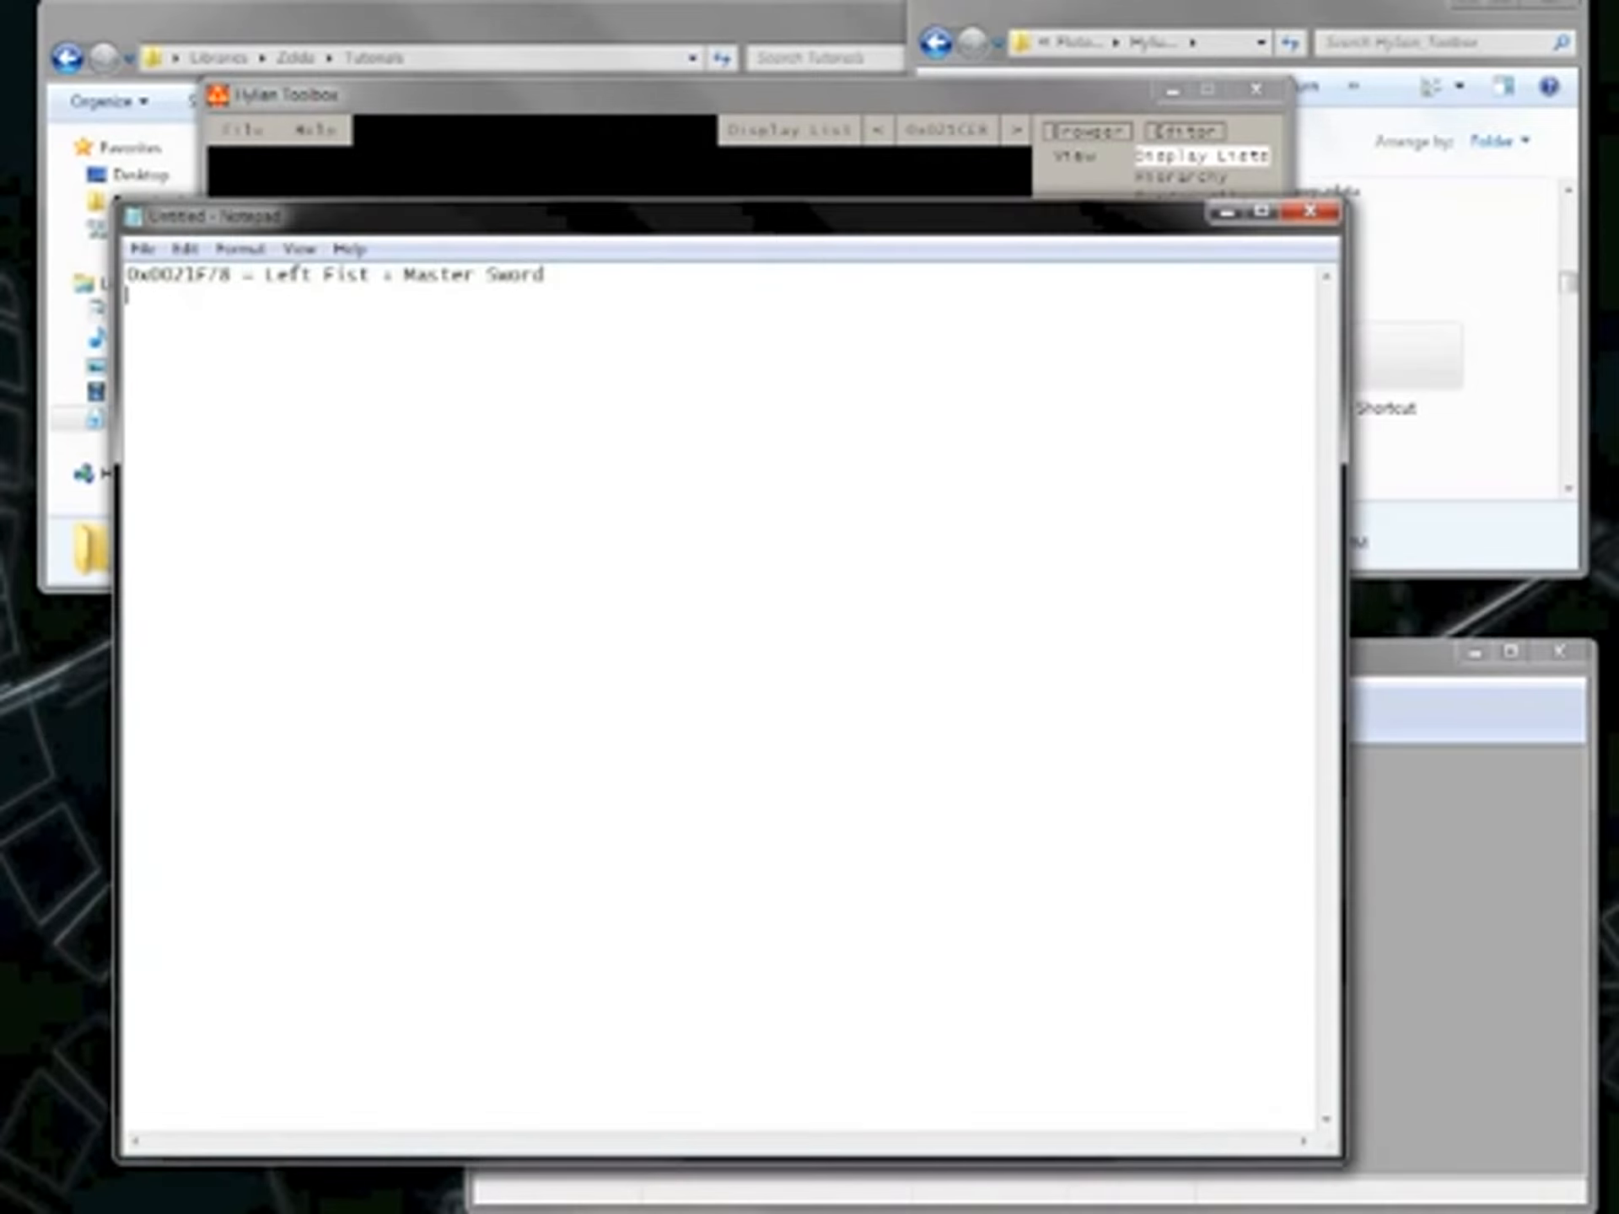
pyautogui.write('0x0021EC8 = Left Fist')
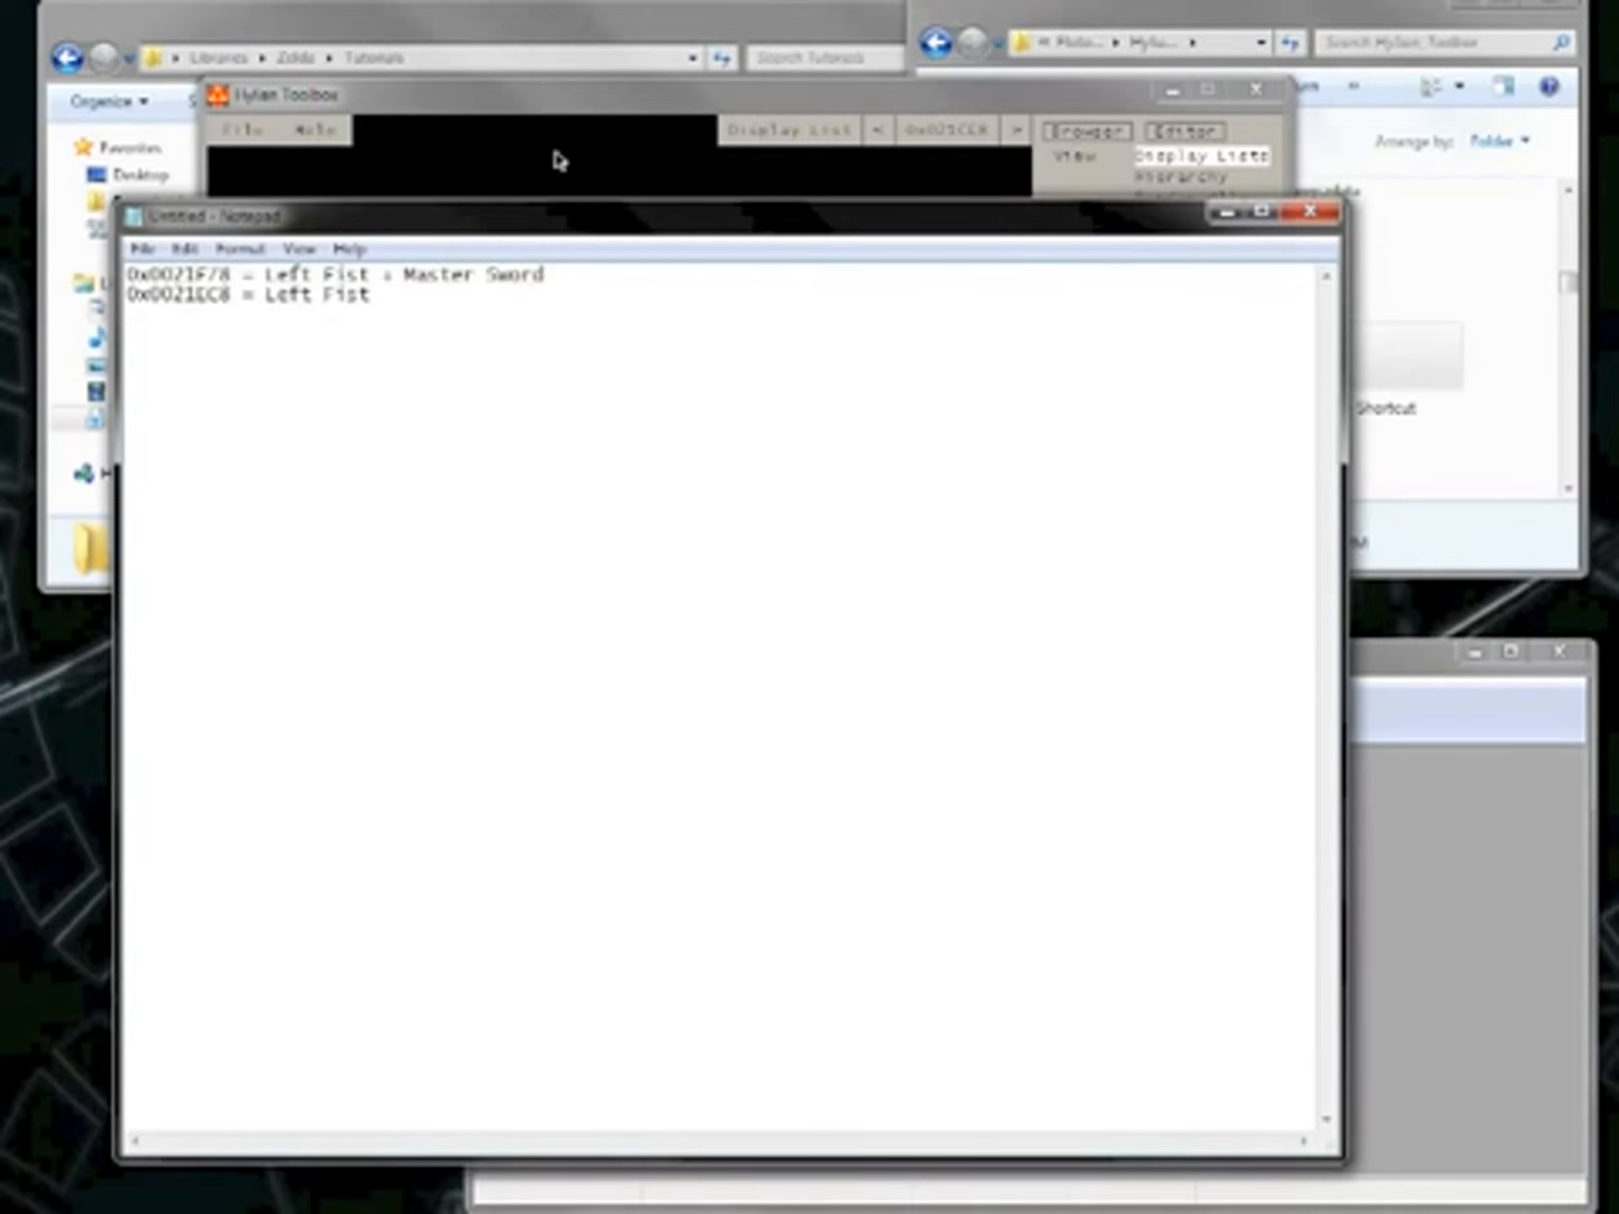
# Return to Hylian Toolbox, open object_sk2.zobj as an individual file and reposition the window.
pyautogui.click(517, 93)
pyautogui.click(242, 130)
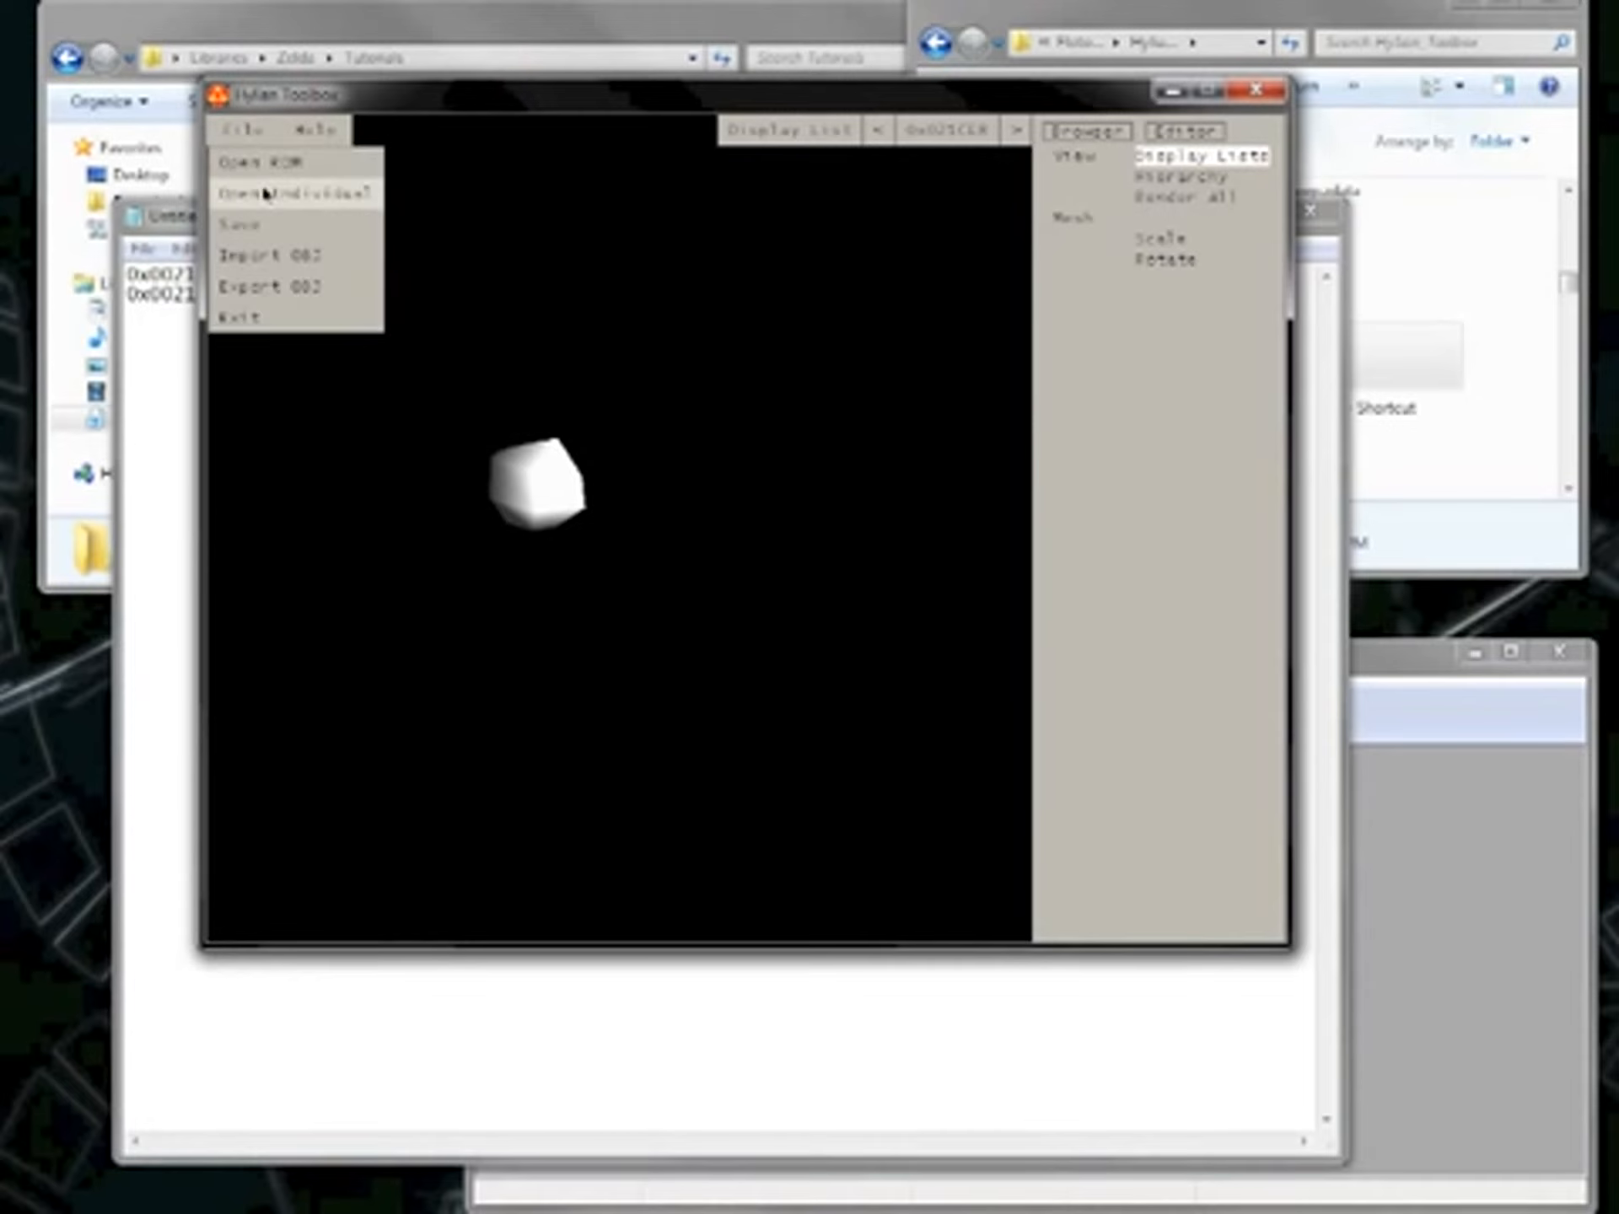
pyautogui.click(266, 194)
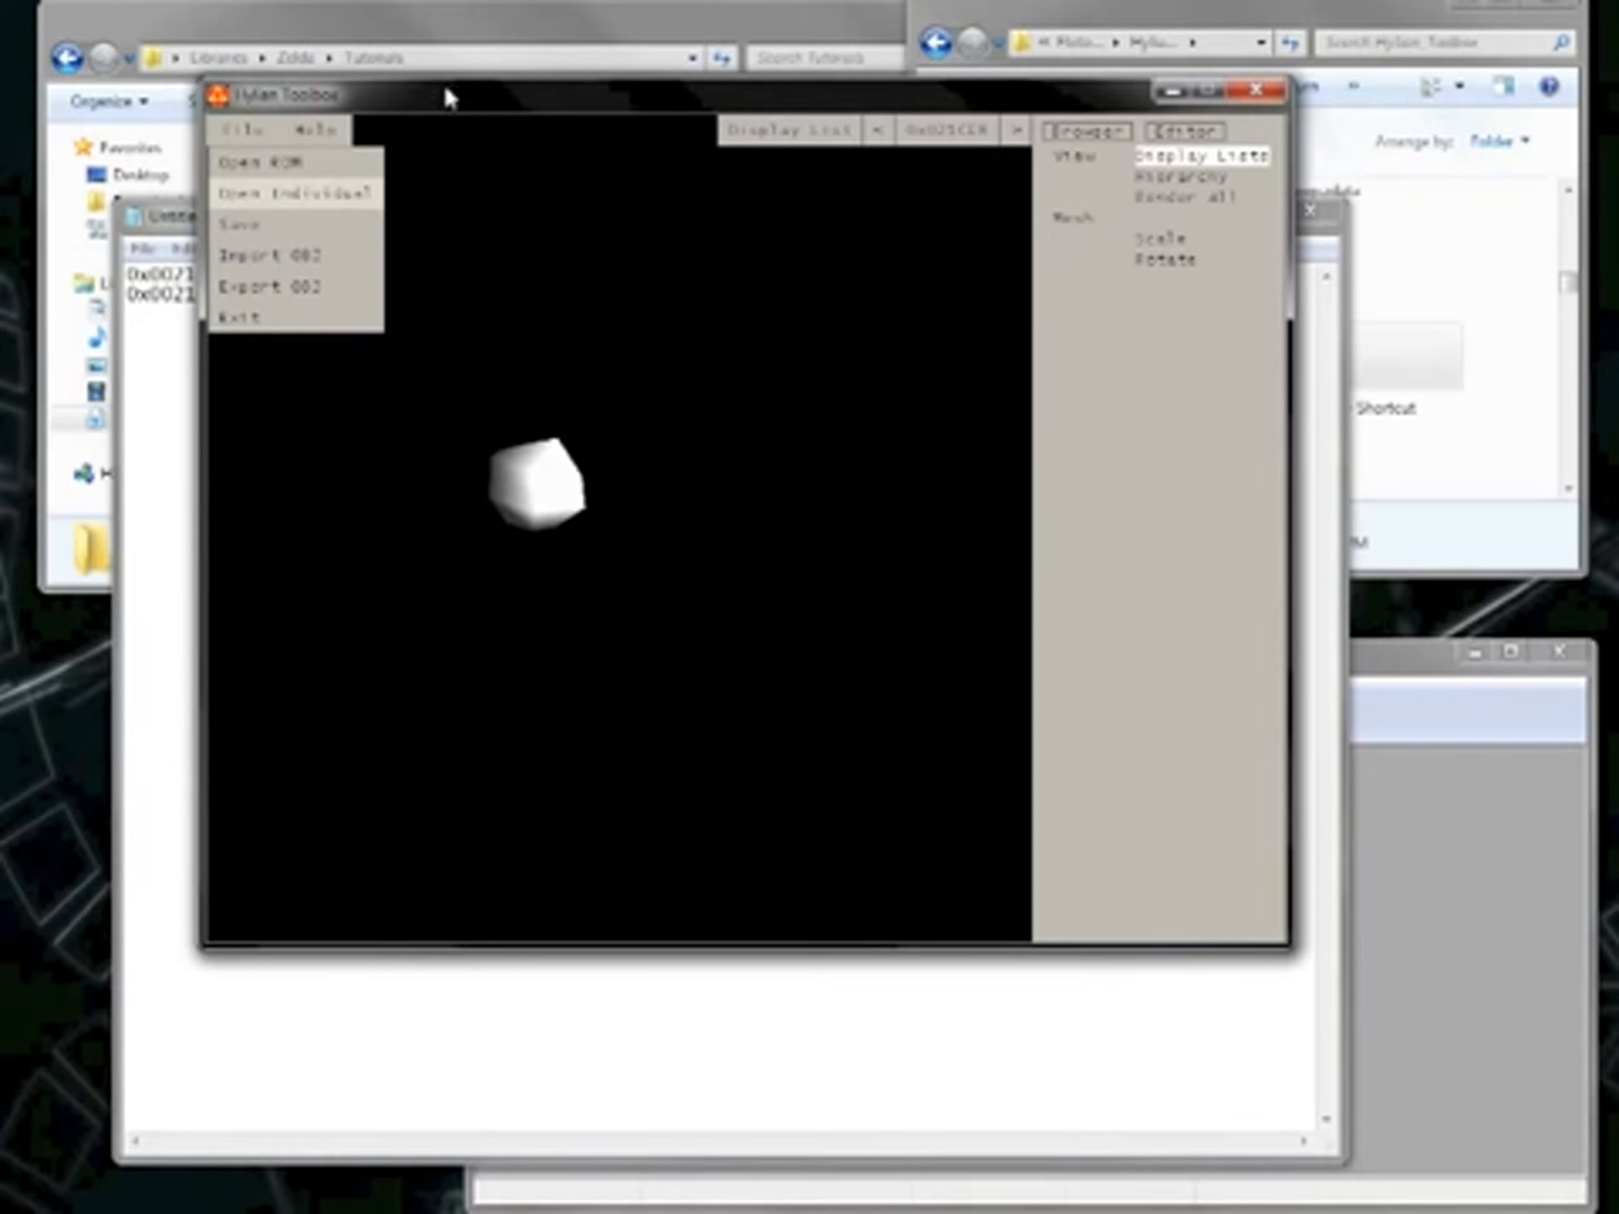
pyautogui.moveTo(501, 110); pyautogui.dragTo(583, 389)
pyautogui.moveTo(591, 248); pyautogui.dragTo(617, 194)
pyautogui.doubleClick(628, 485)
pyautogui.moveTo(774, 378); pyautogui.dragTo(751, 231)
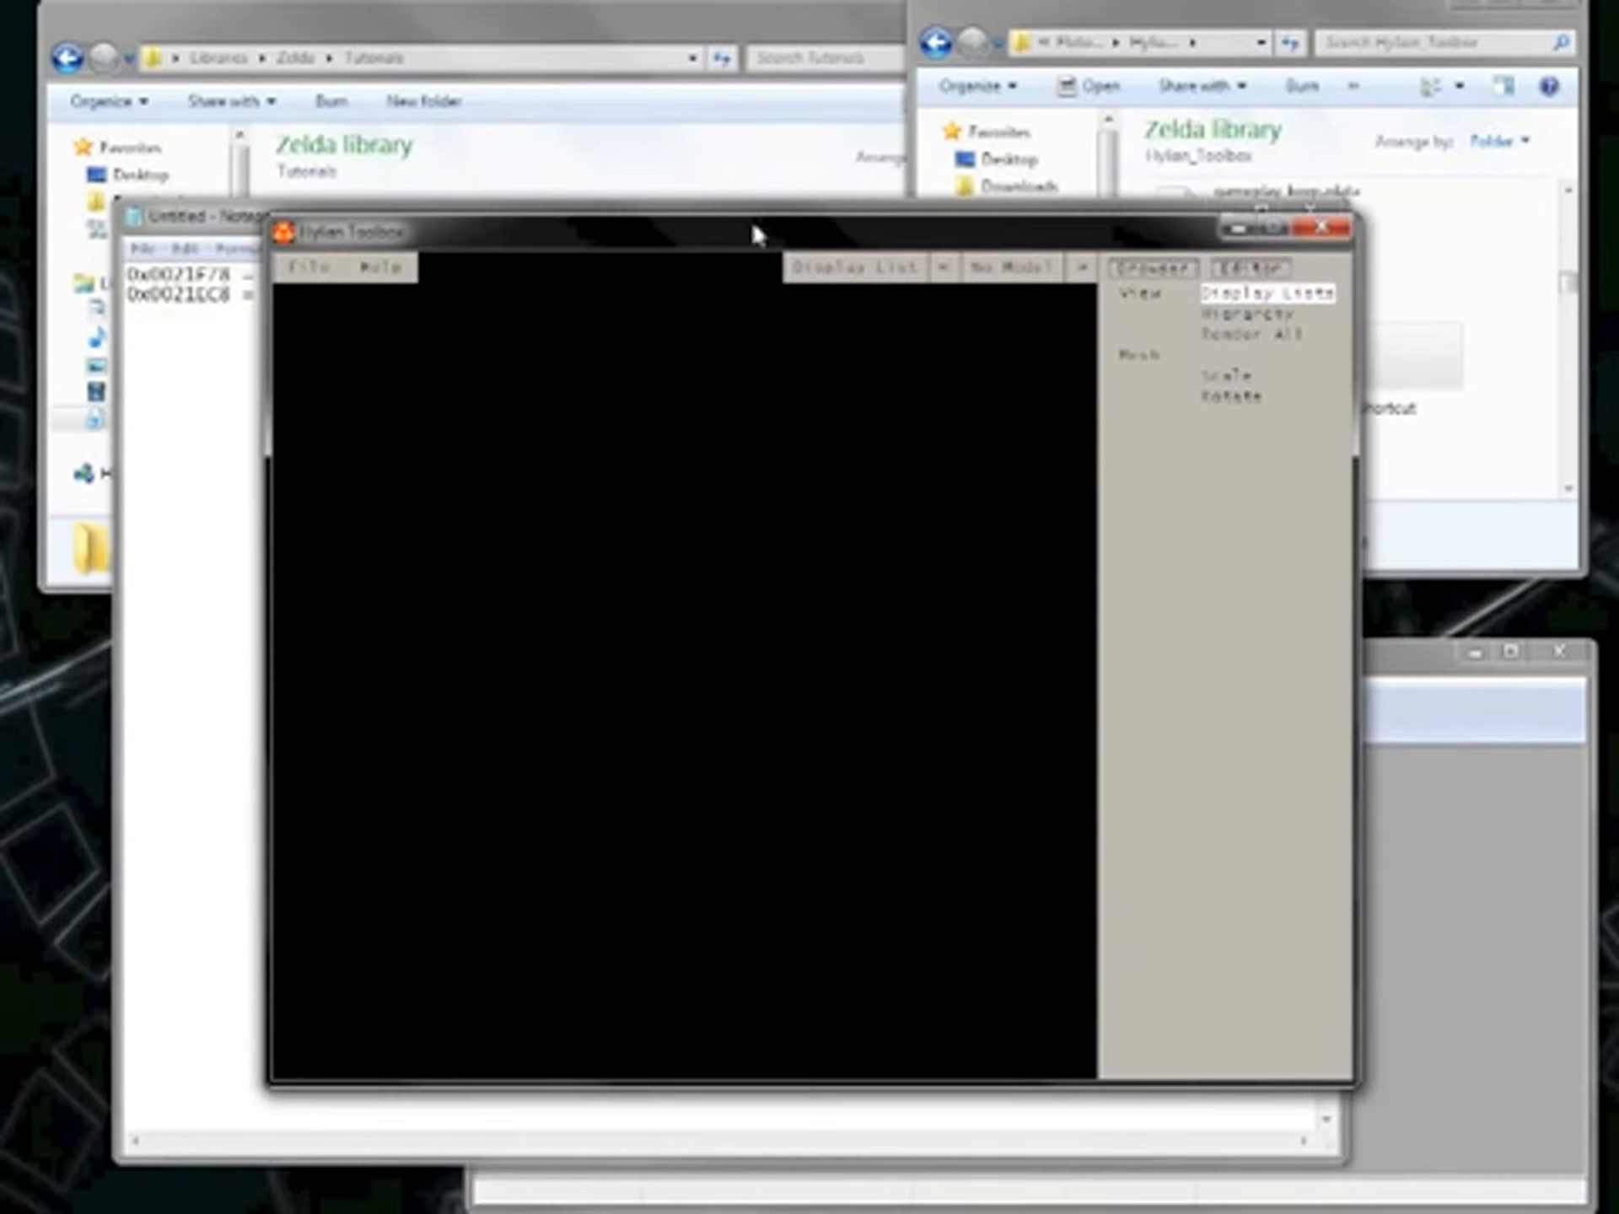
# Browse the display lists of object_sk2.zobj up to the Stalfos sword and inspect its model.
pyautogui.click(1081, 268)
pyautogui.click(1081, 268)
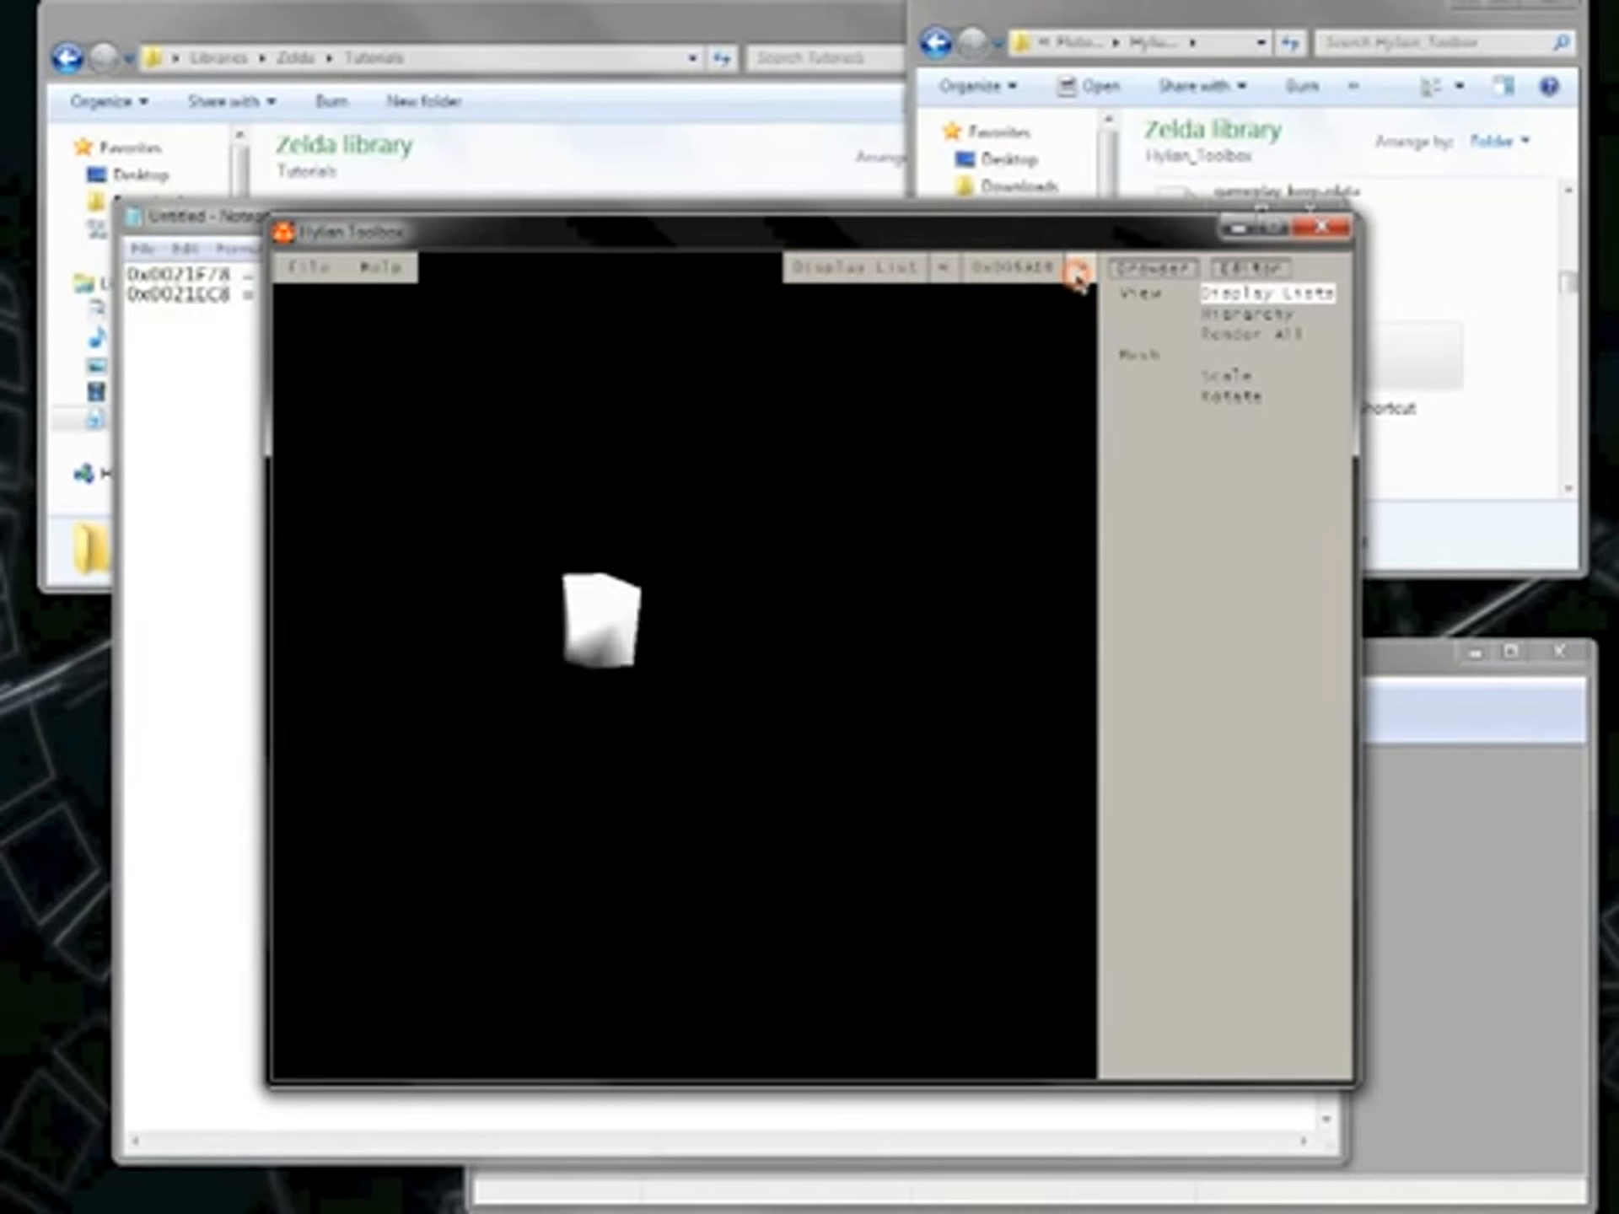
pyautogui.click(1080, 268)
pyautogui.click(1081, 268)
pyautogui.click(1079, 272)
pyautogui.click(1079, 272)
pyautogui.click(1079, 272)
pyautogui.click(1080, 272)
pyautogui.click(1079, 271)
pyautogui.click(1079, 271)
pyautogui.click(1079, 272)
pyautogui.click(1079, 271)
pyautogui.click(1080, 268)
pyautogui.click(1080, 268)
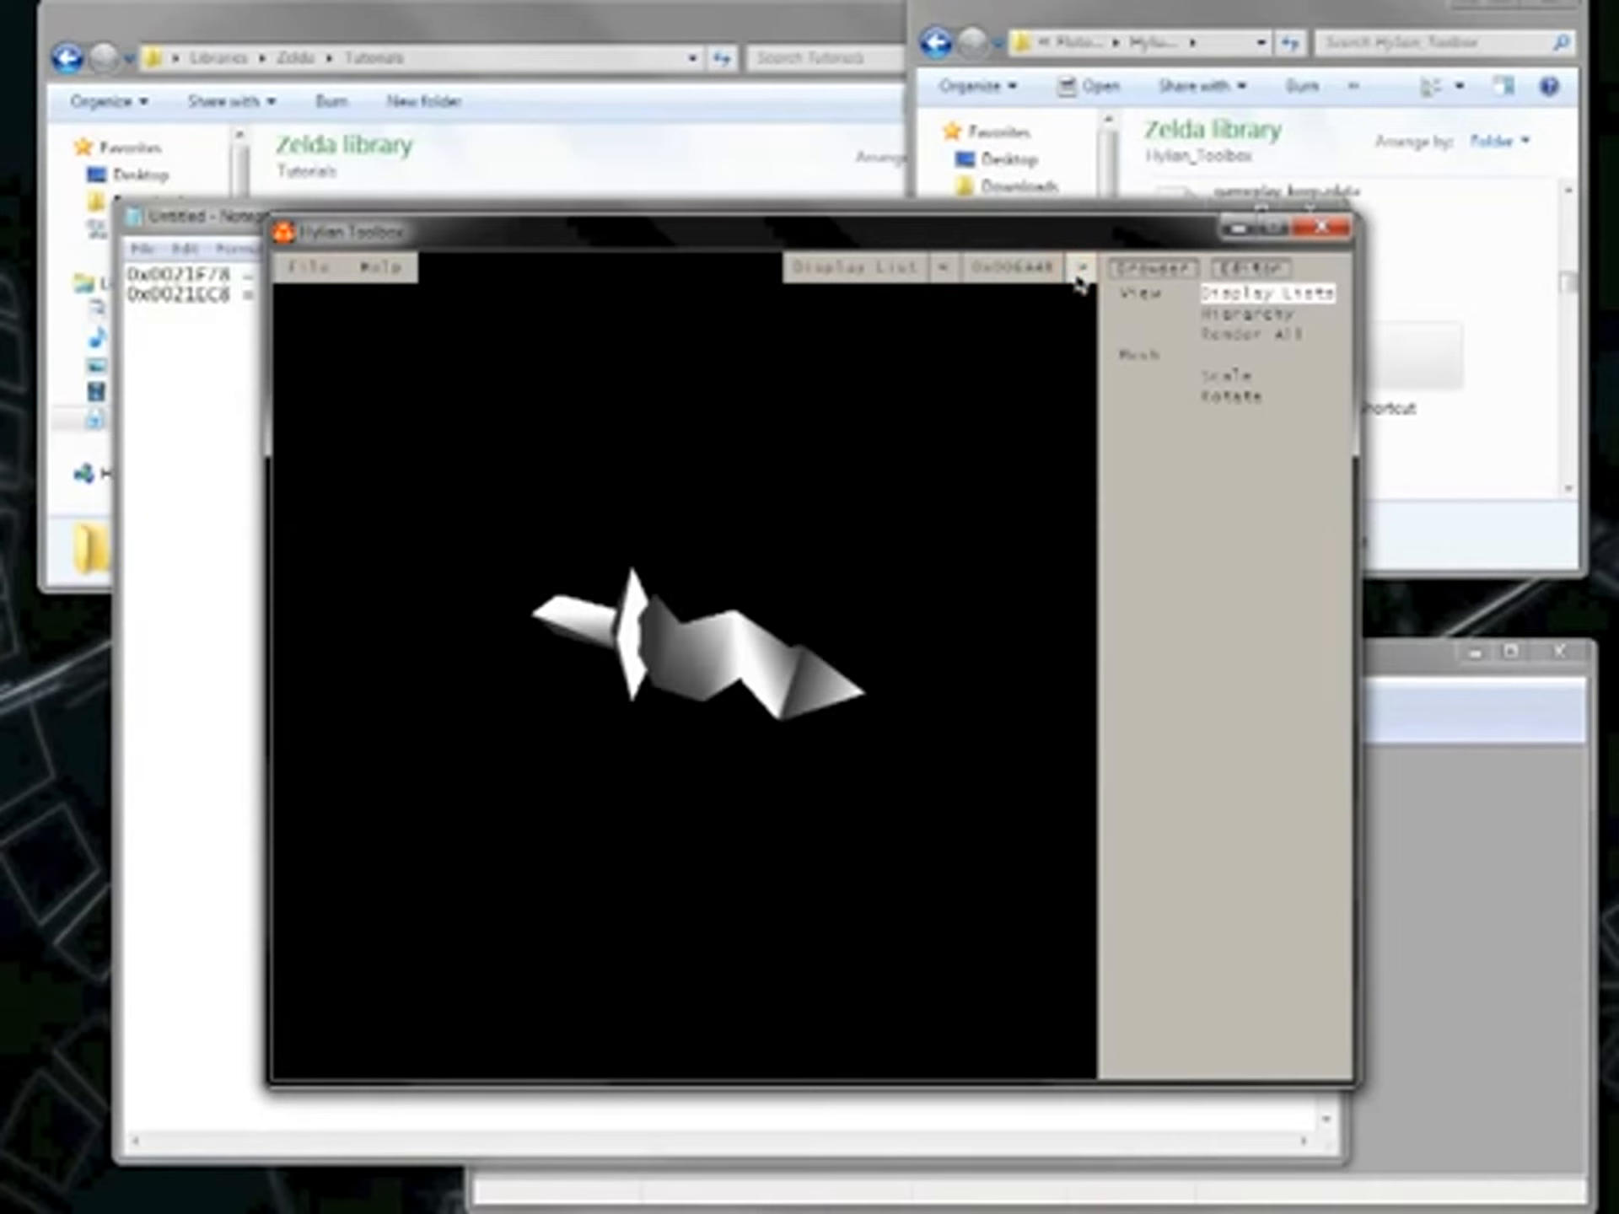
pyautogui.moveTo(737, 485); pyautogui.dragTo(655, 481)
# Add "0x006A48 = Stalfos Sword" to the Notepad notes below a blank line and move the window aside.
pyautogui.click(192, 417)
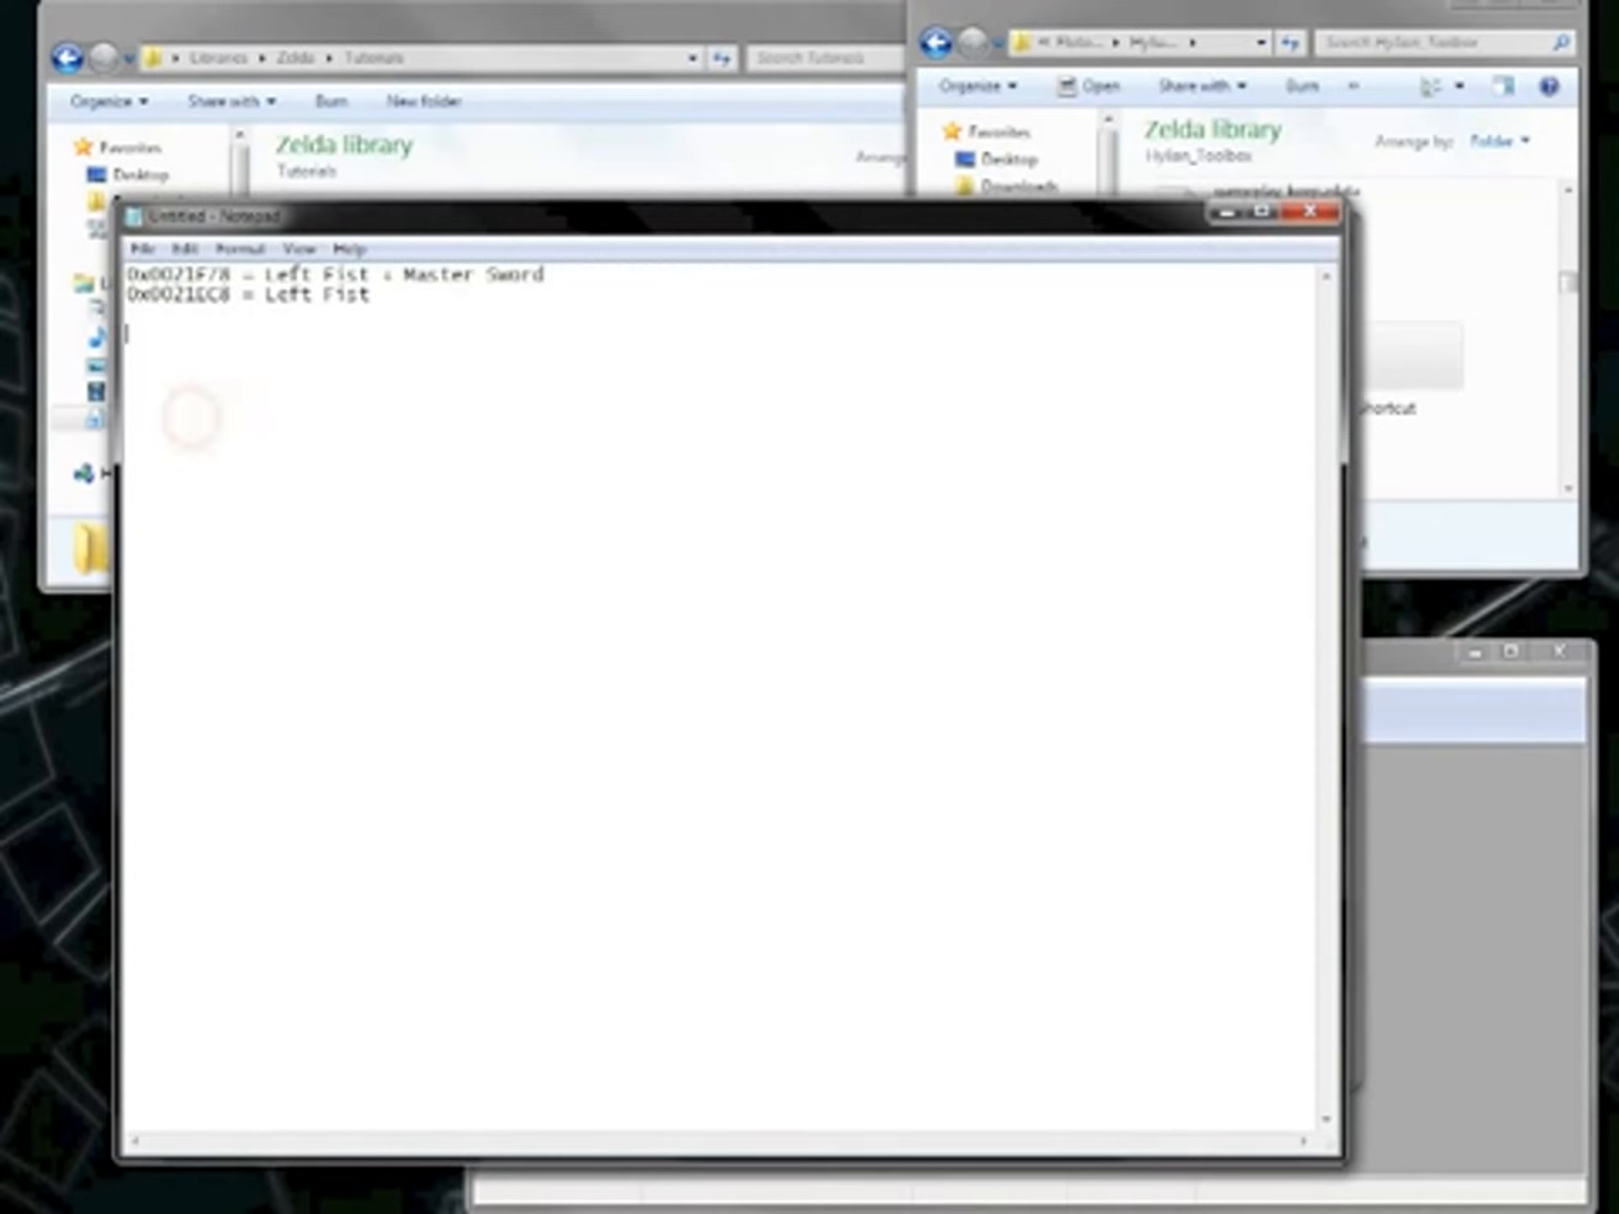
pyautogui.write('0x006A18 =')
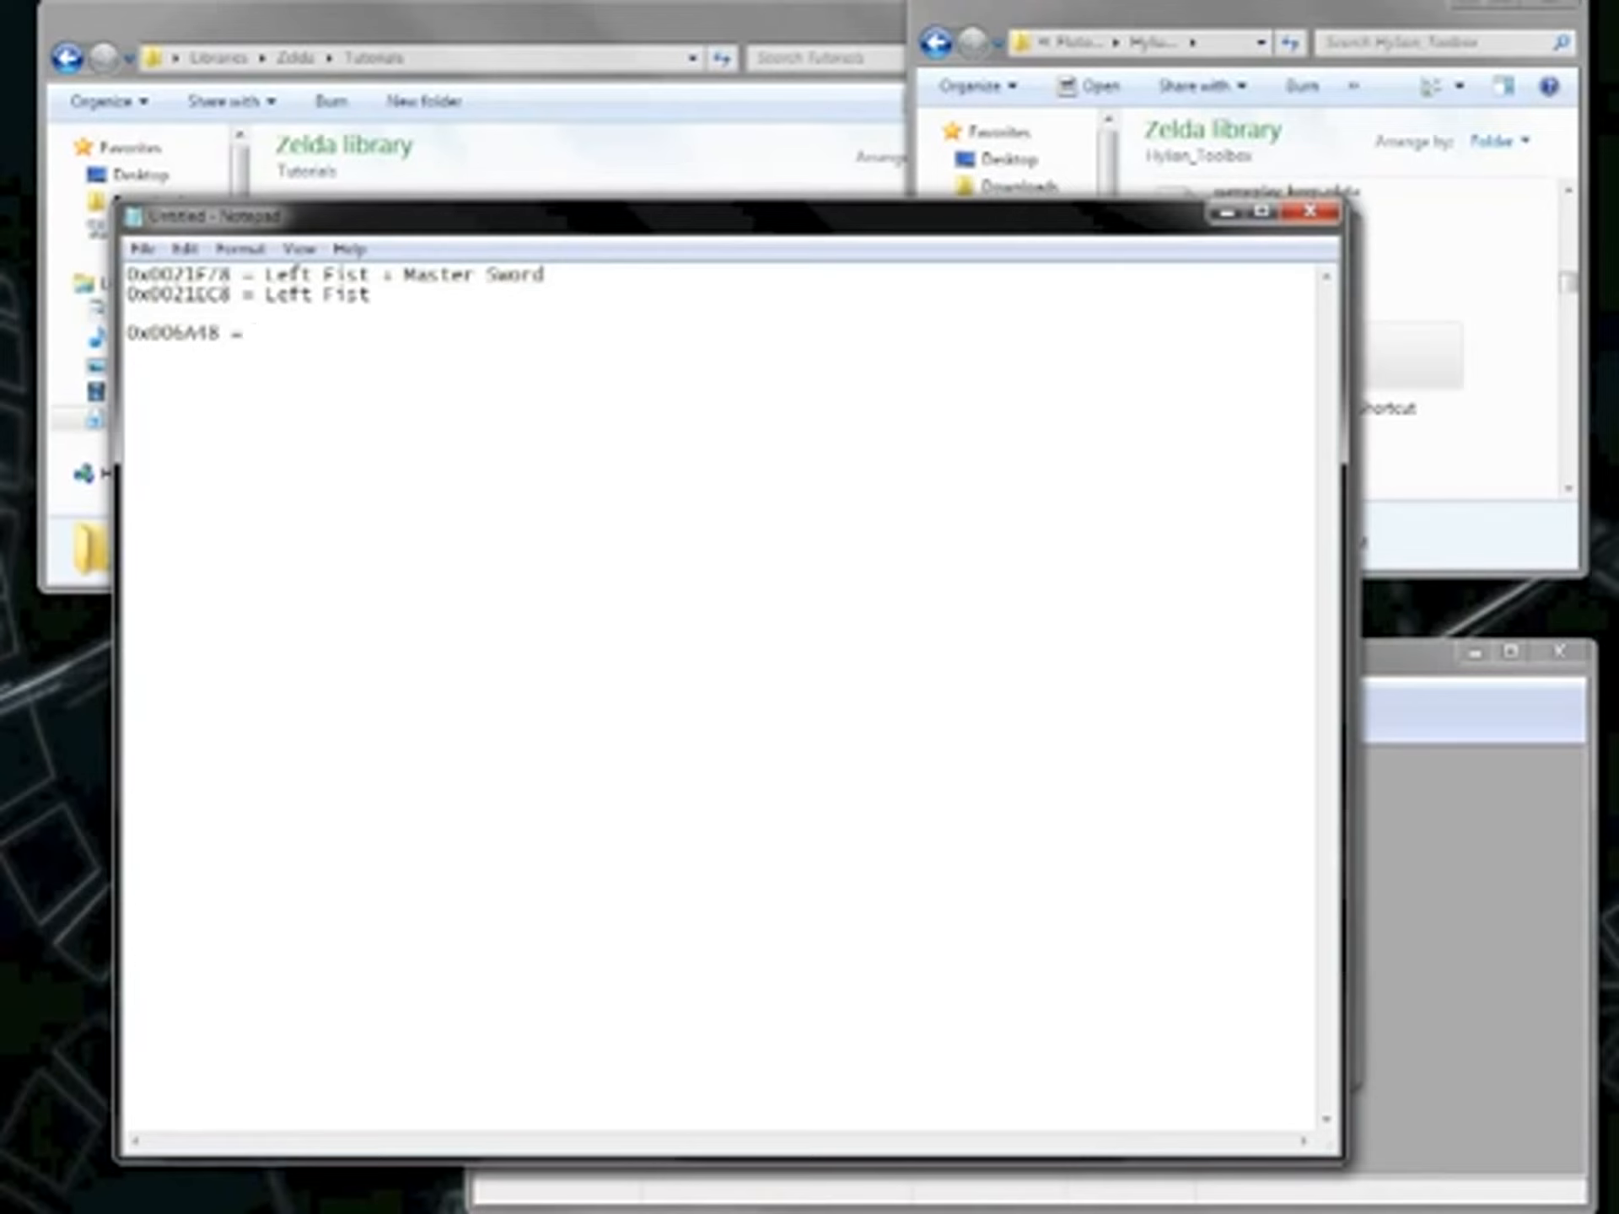
pyautogui.write('Stalfos Sword')
pyautogui.moveTo(648, 218); pyautogui.dragTo(663, 335)
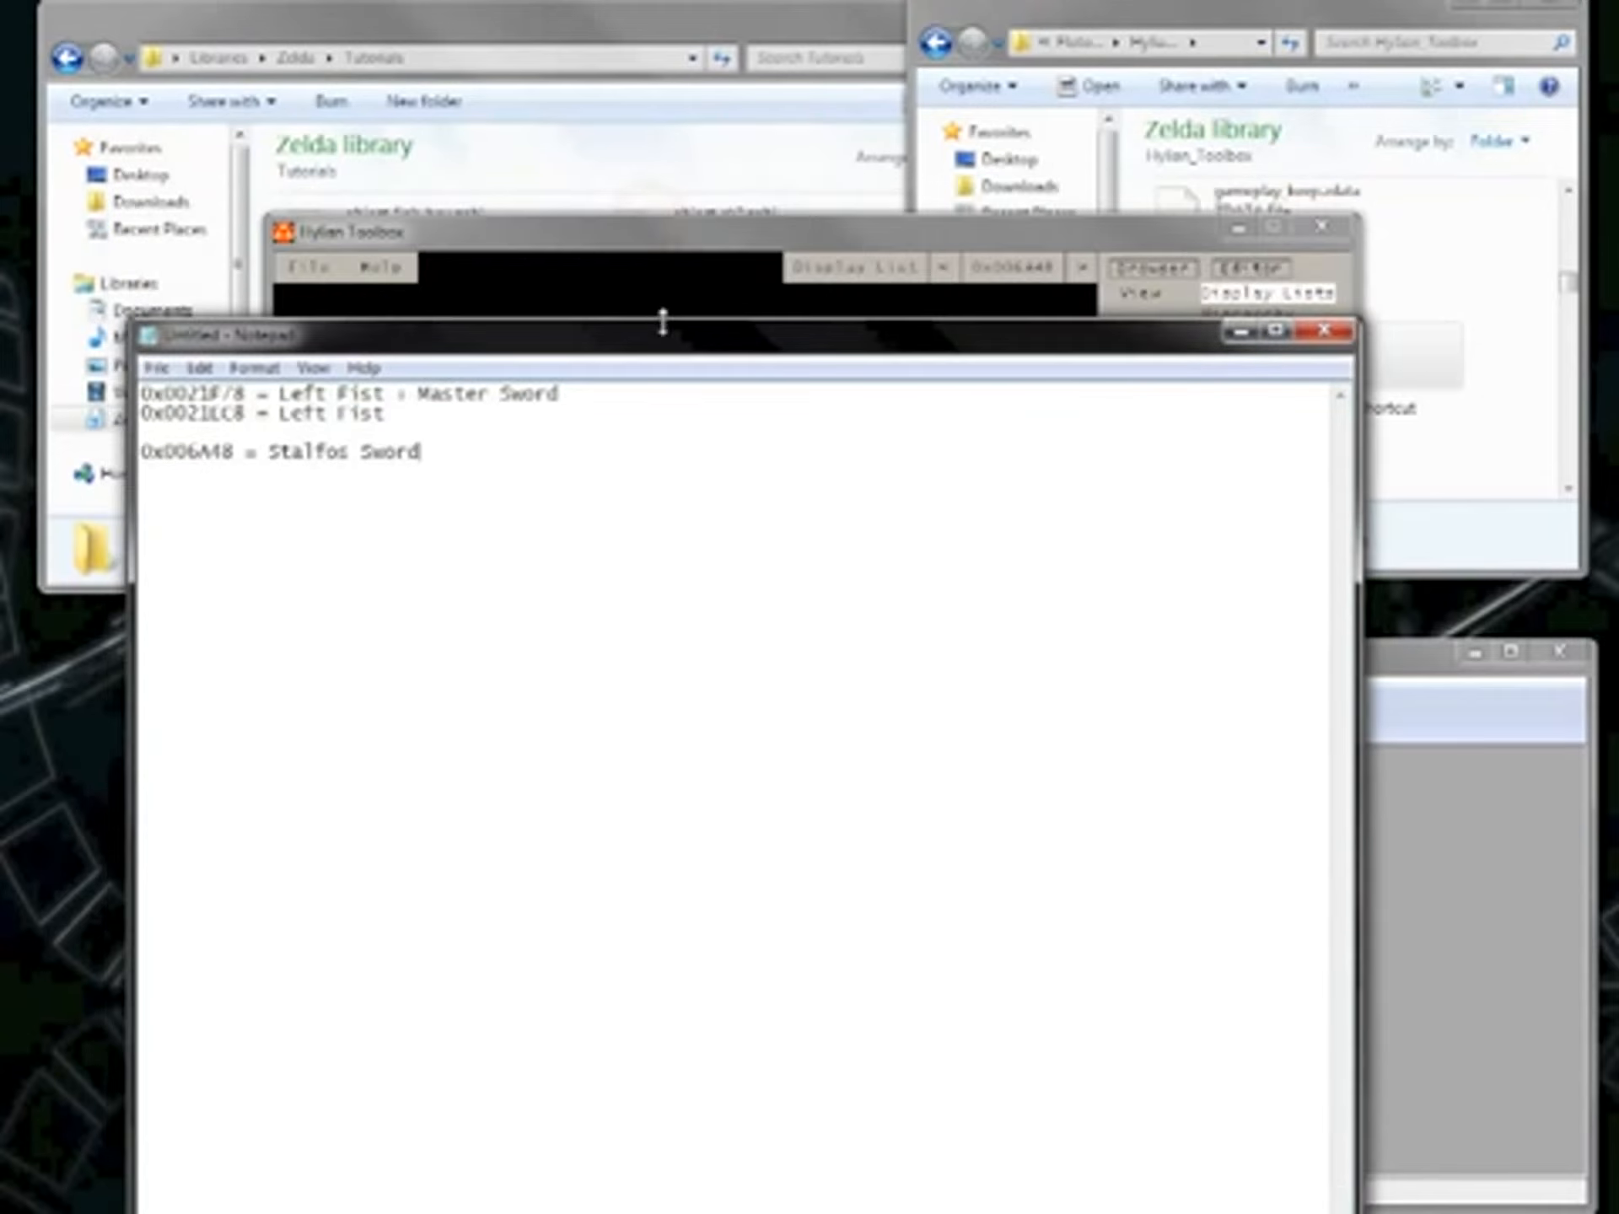
# Take another look at the Stalfos sword model, close Hylian Toolbox and reposition the Notepad notes.
pyautogui.click(638, 246)
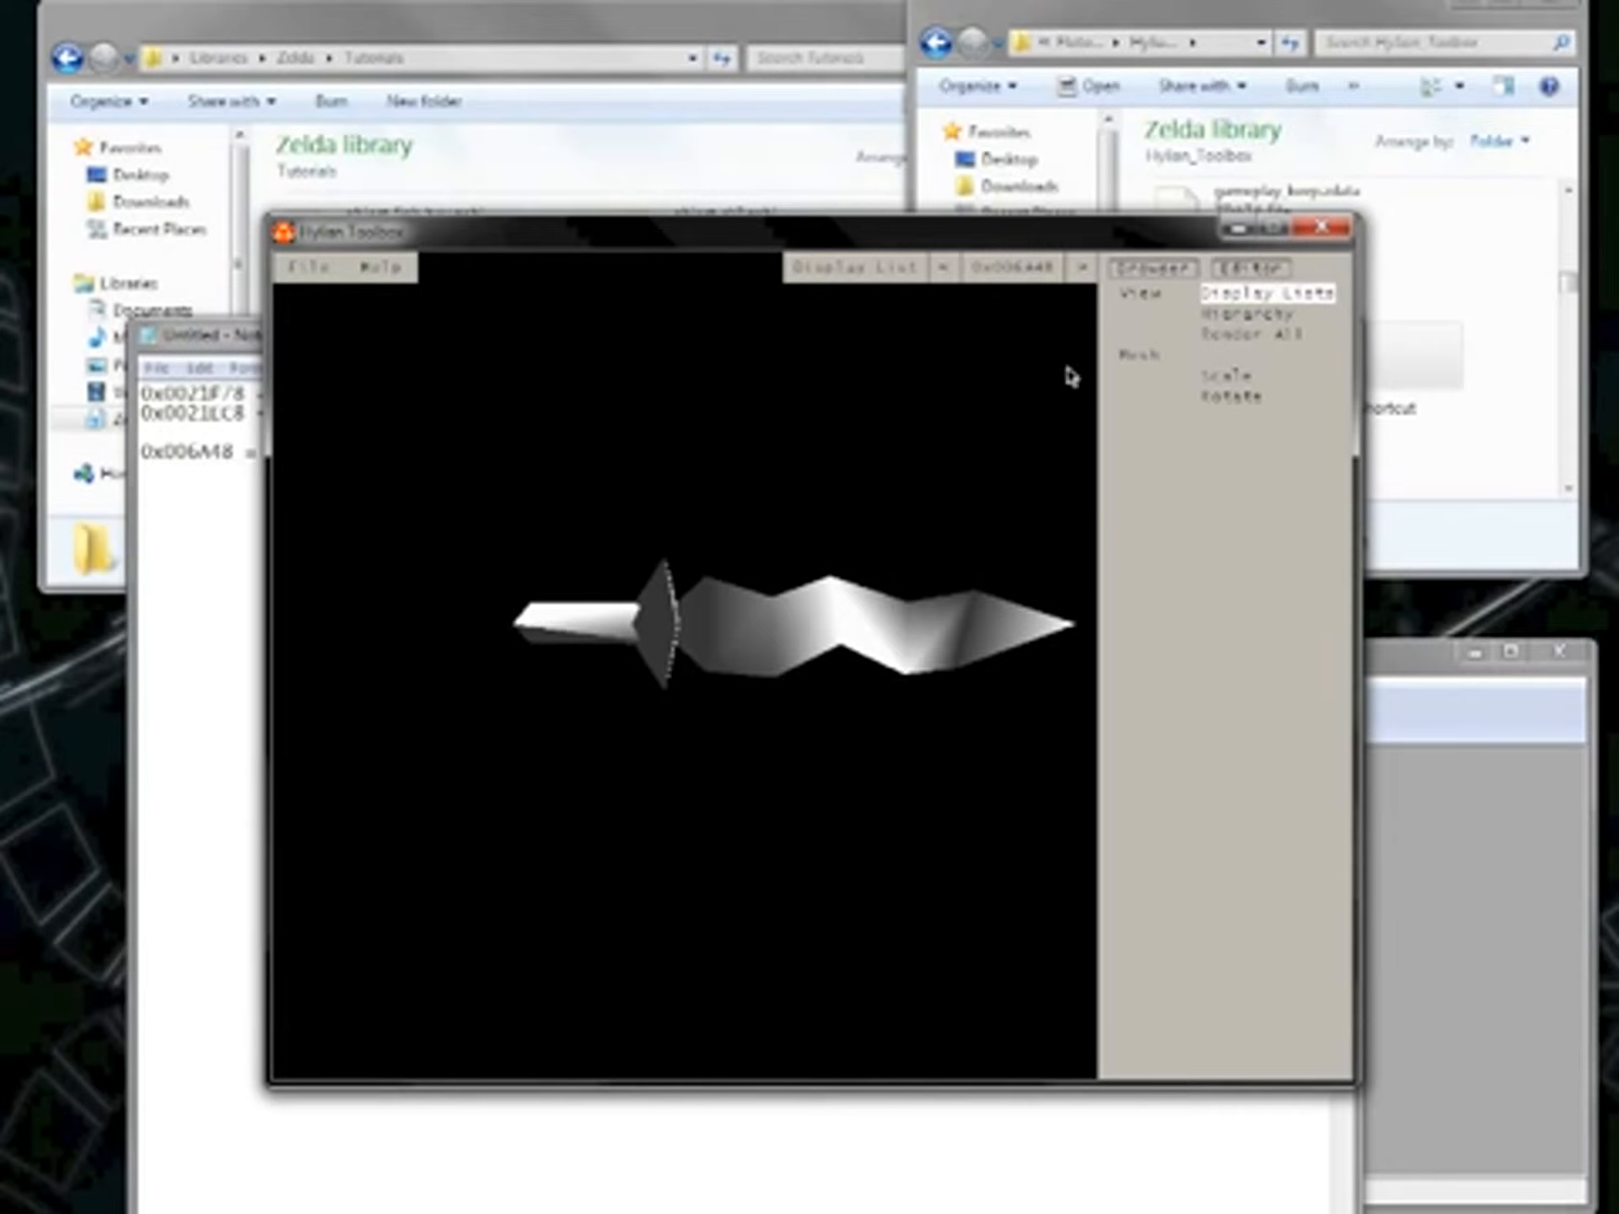
pyautogui.moveTo(761, 540); pyautogui.dragTo(699, 461)
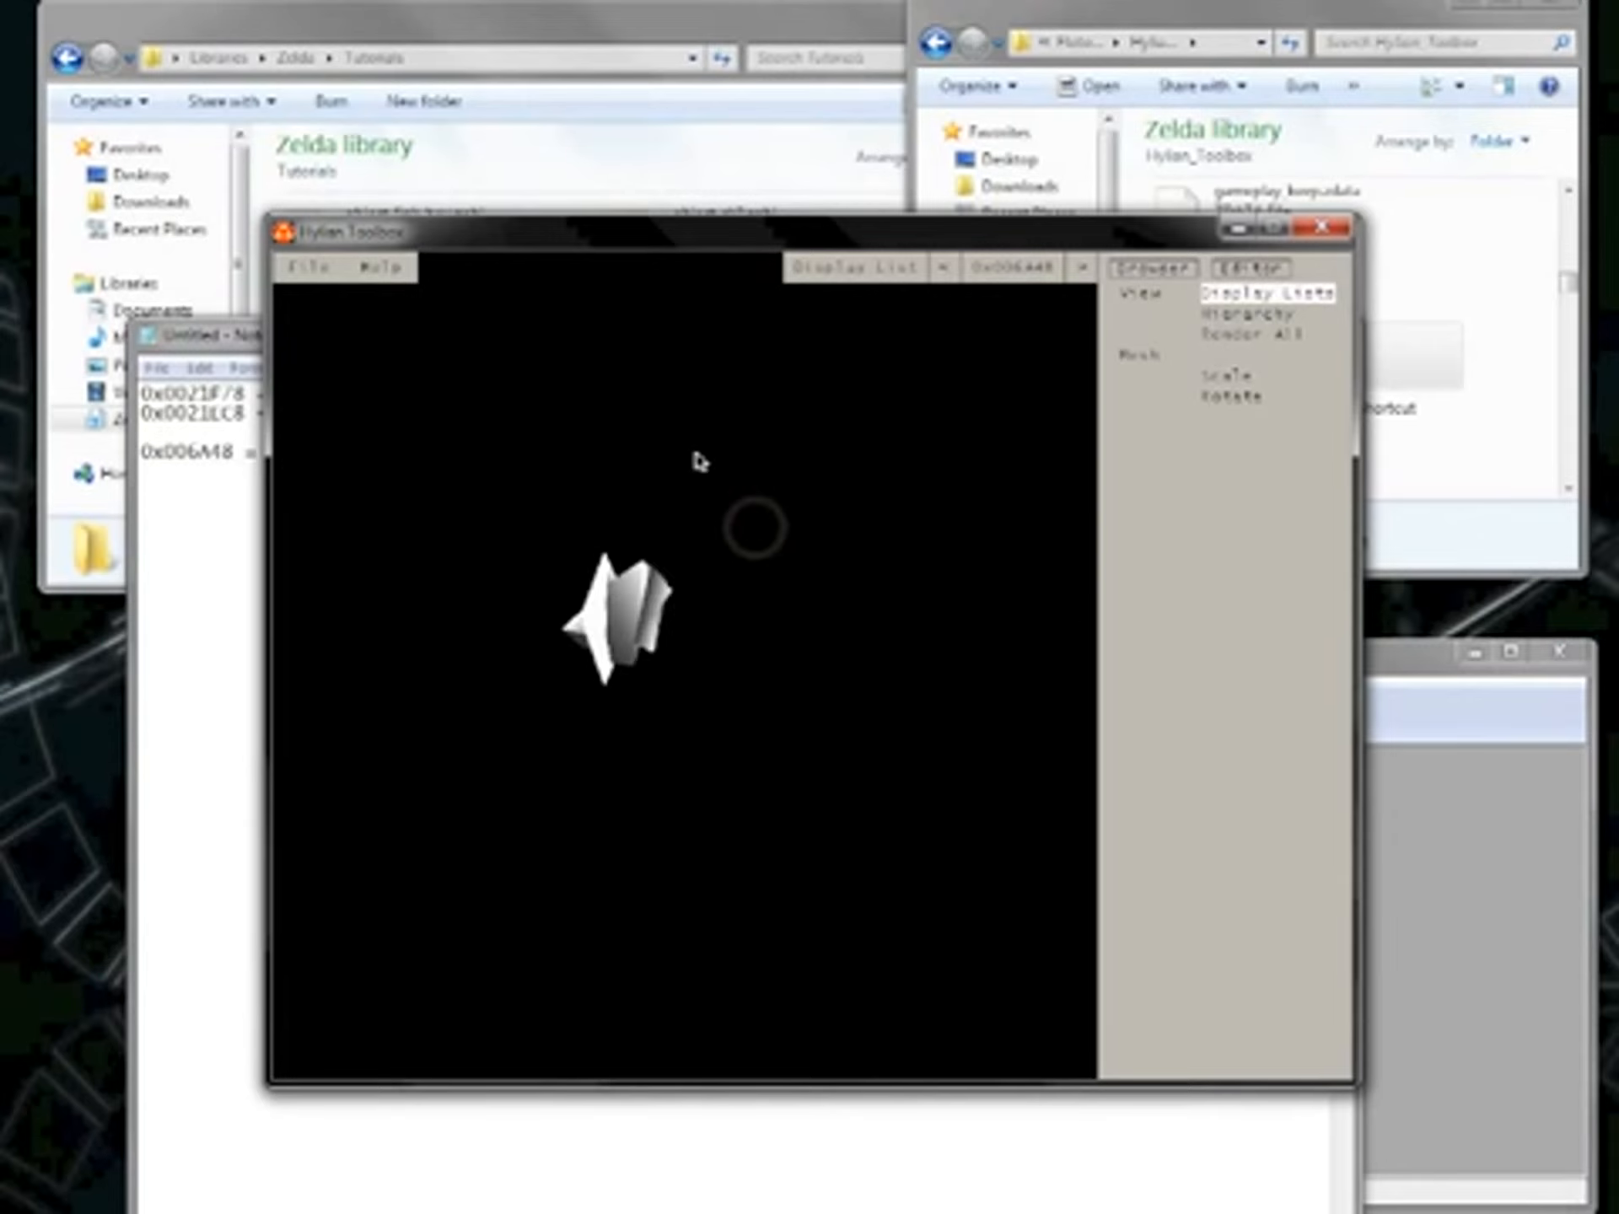
pyautogui.click(1321, 228)
pyautogui.moveTo(711, 329); pyautogui.dragTo(609, 231)
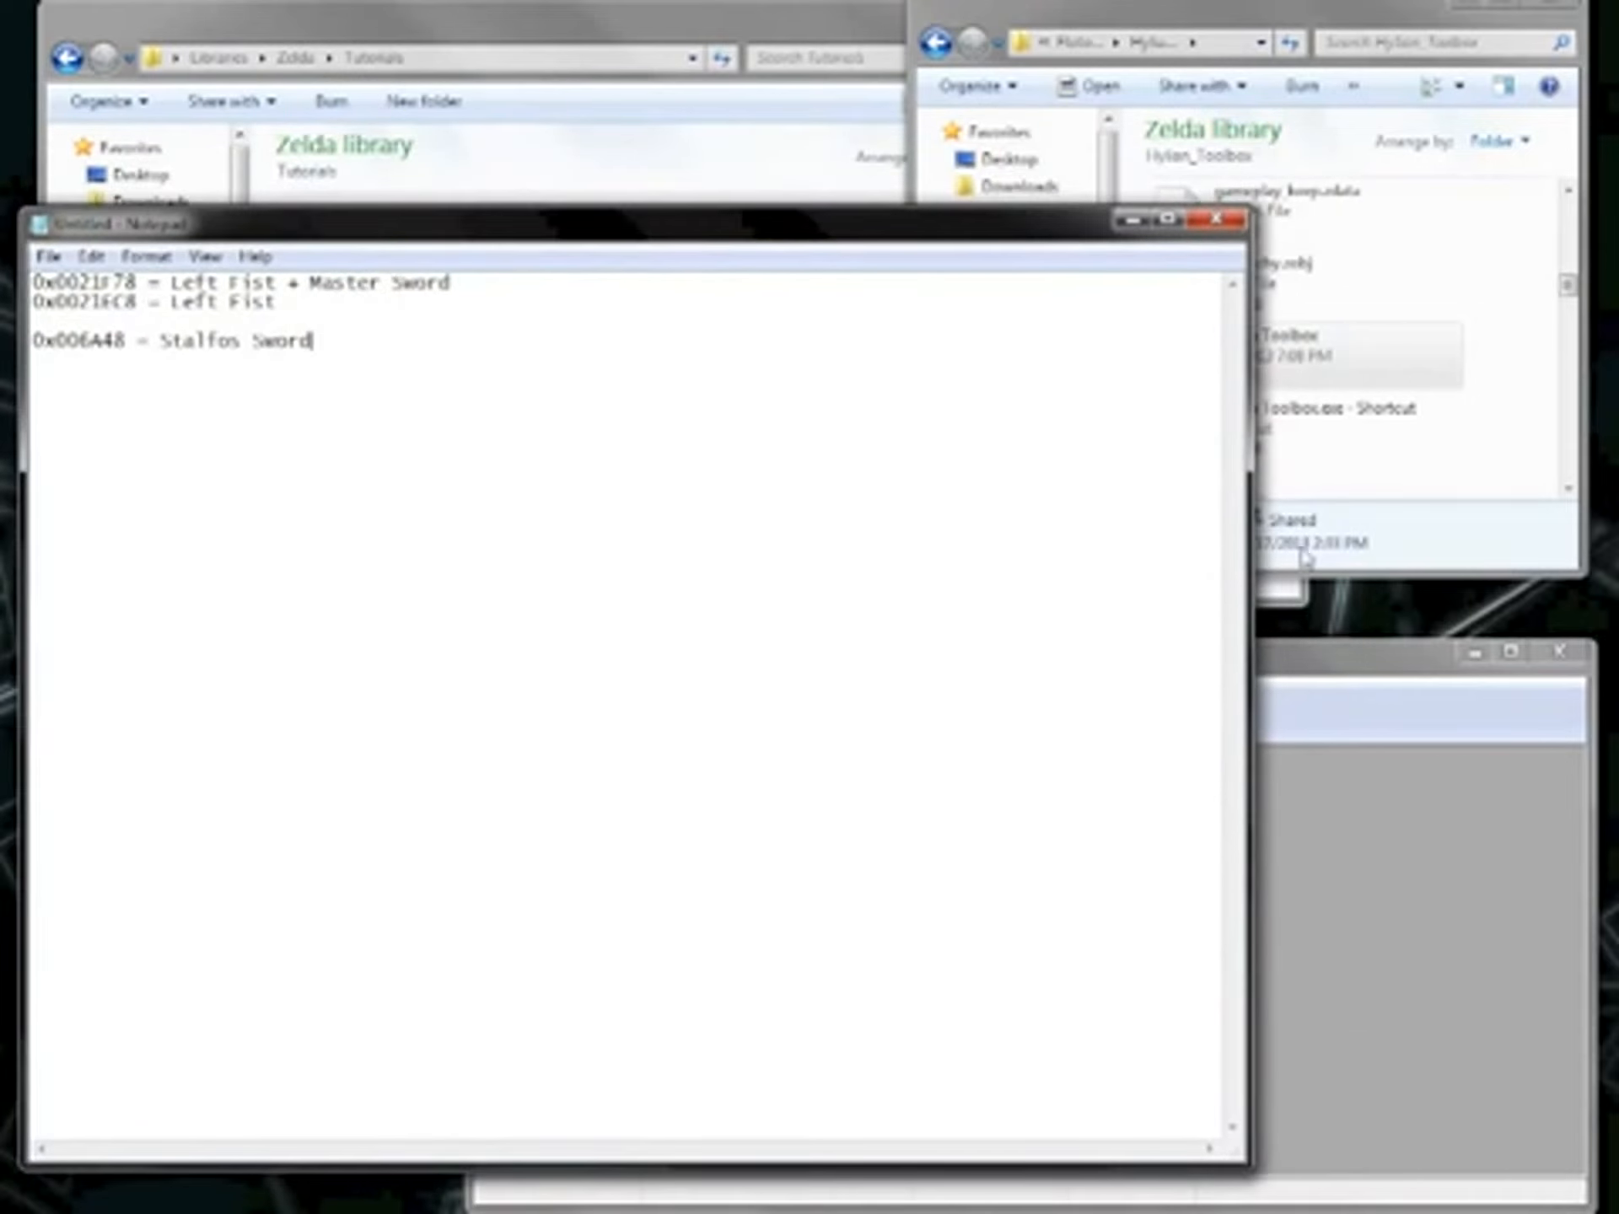
# Switch to HxD, load object_sk2.zobj from the Tutorials folder and arrange the window beside the Notepad notes.
pyautogui.click(1342, 666)
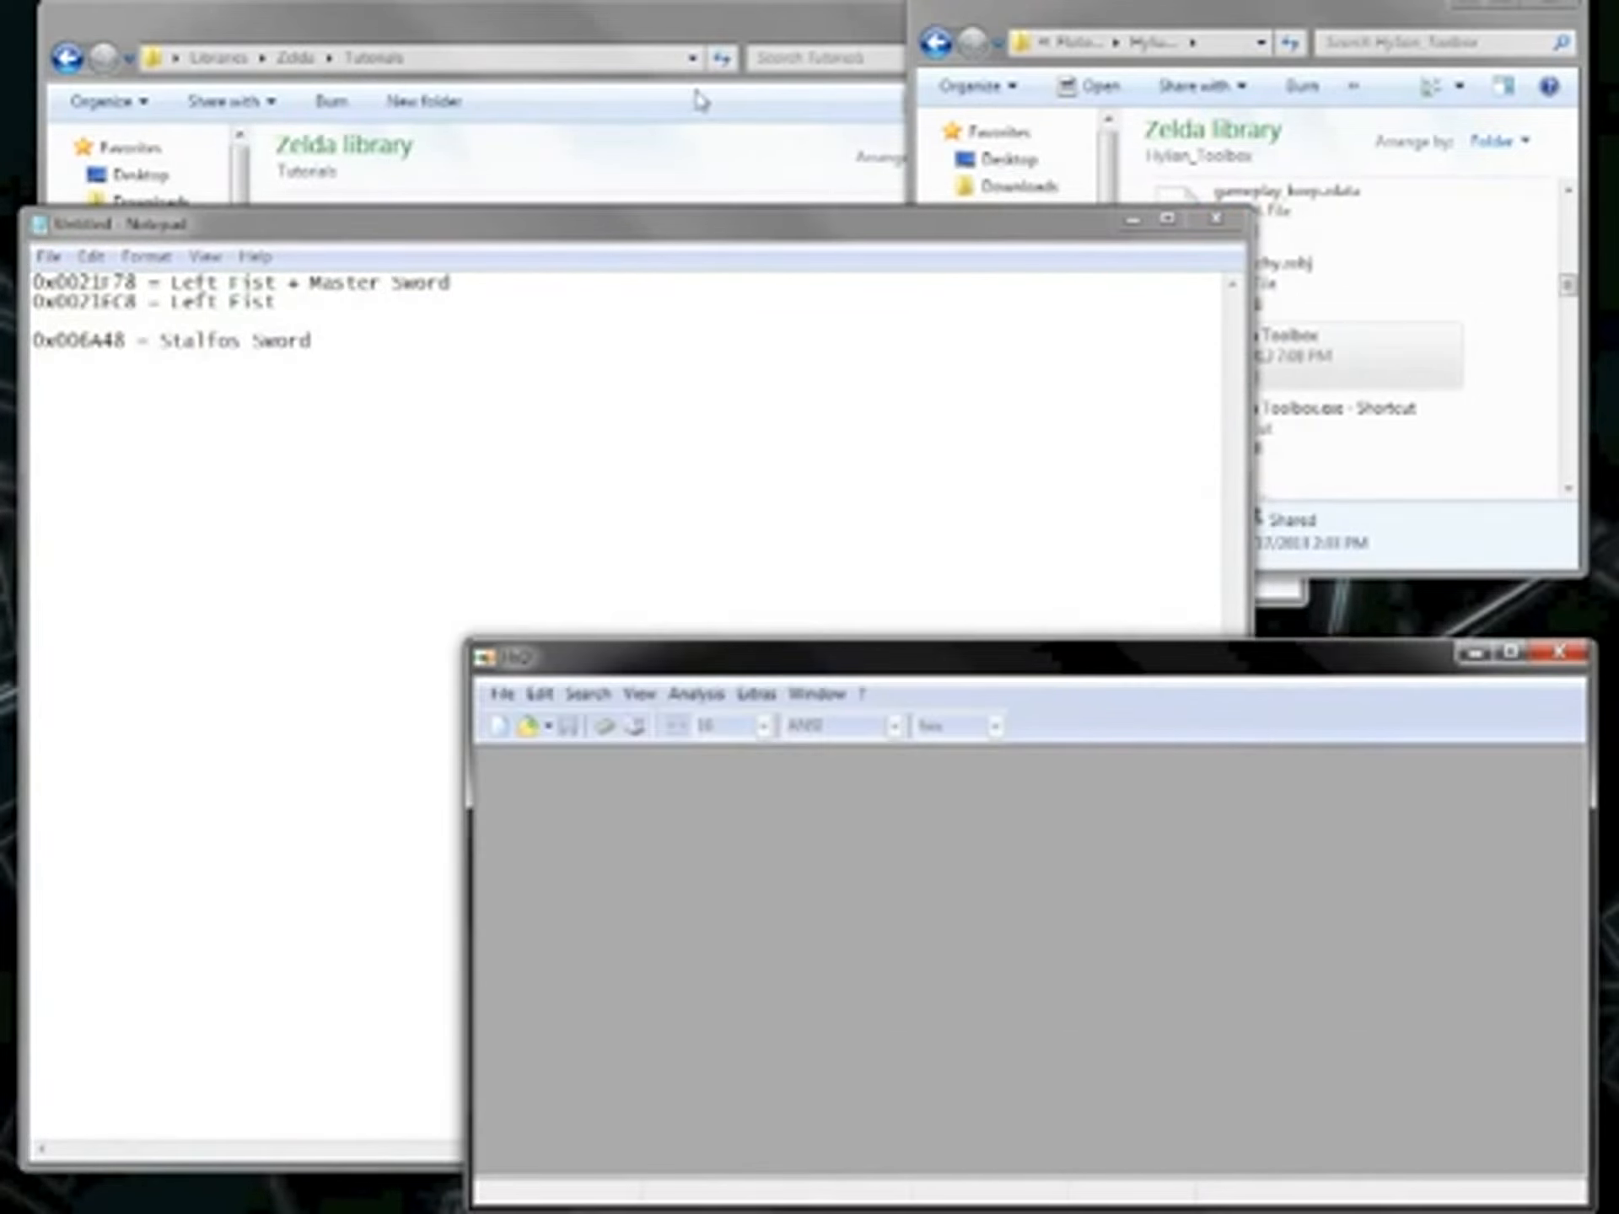
pyautogui.click(666, 34)
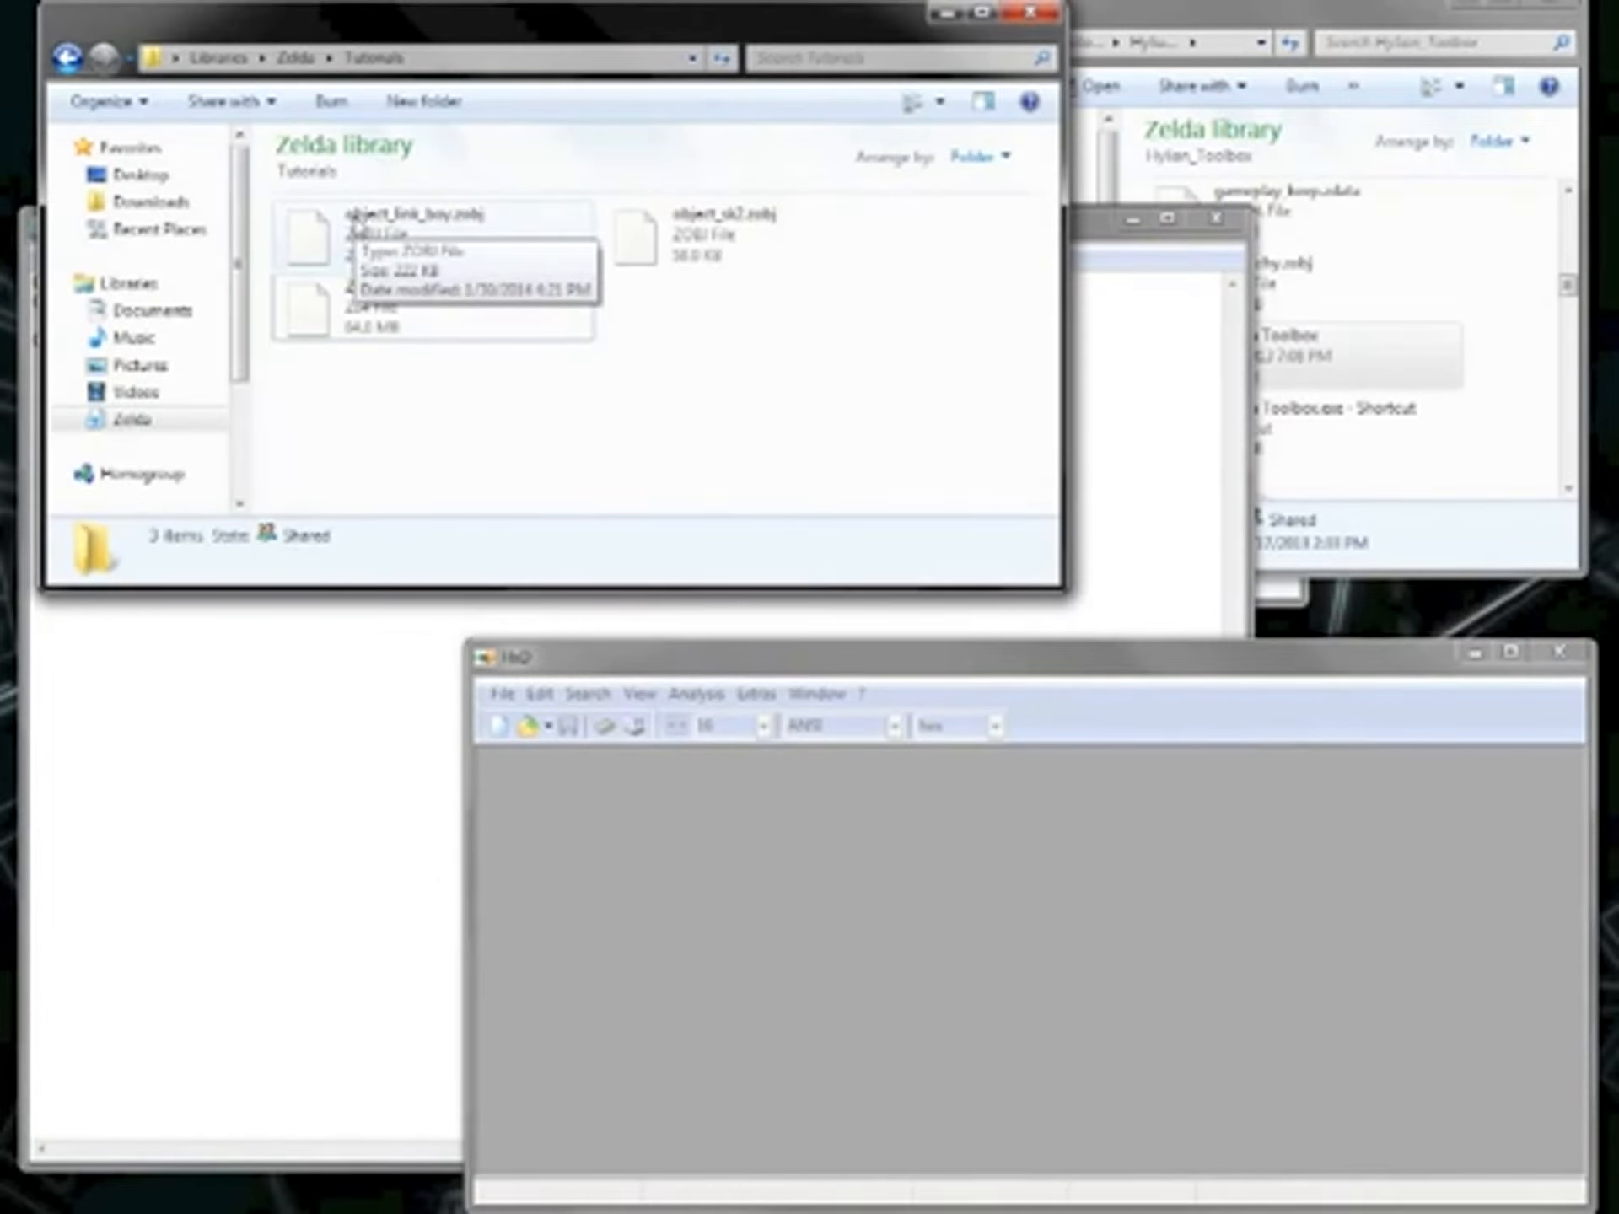
pyautogui.moveTo(664, 240); pyautogui.dragTo(1023, 866)
pyautogui.moveTo(1103, 657); pyautogui.dragTo(1085, 138)
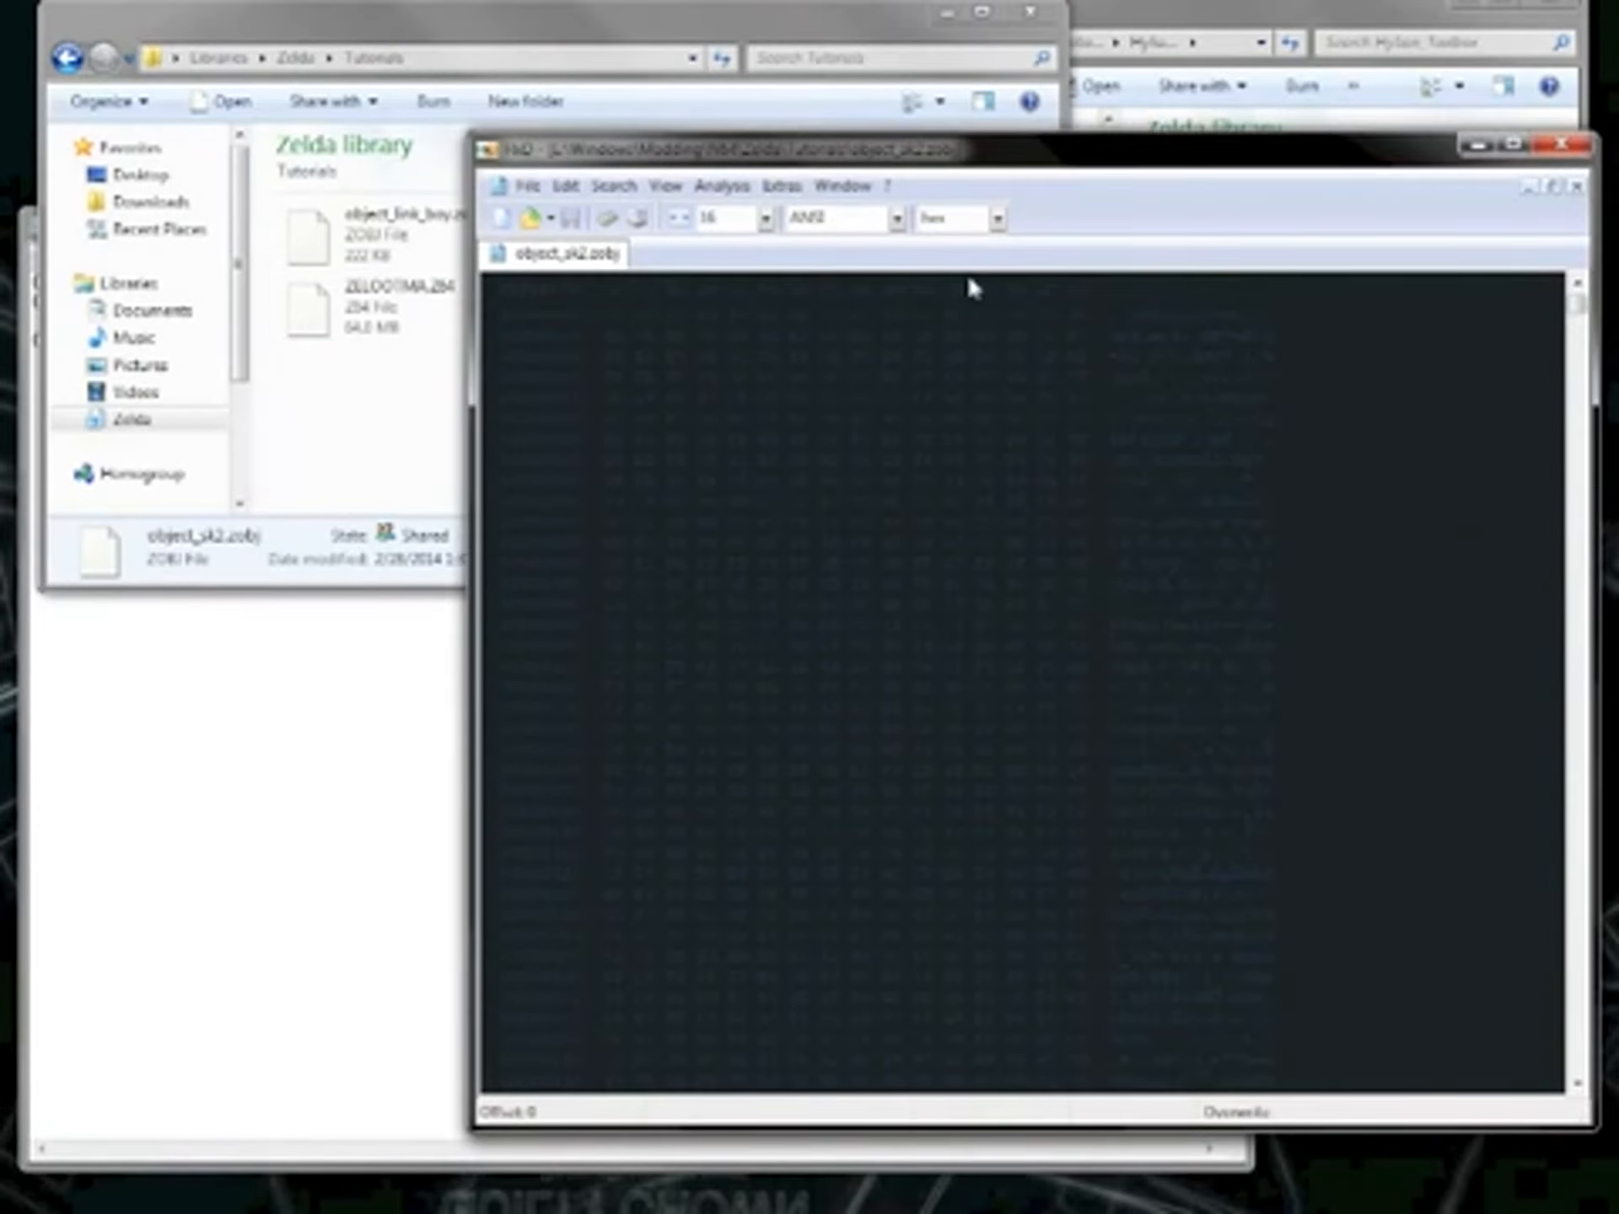
pyautogui.click(318, 732)
pyautogui.moveTo(1389, 161); pyautogui.dragTo(1366, 132)
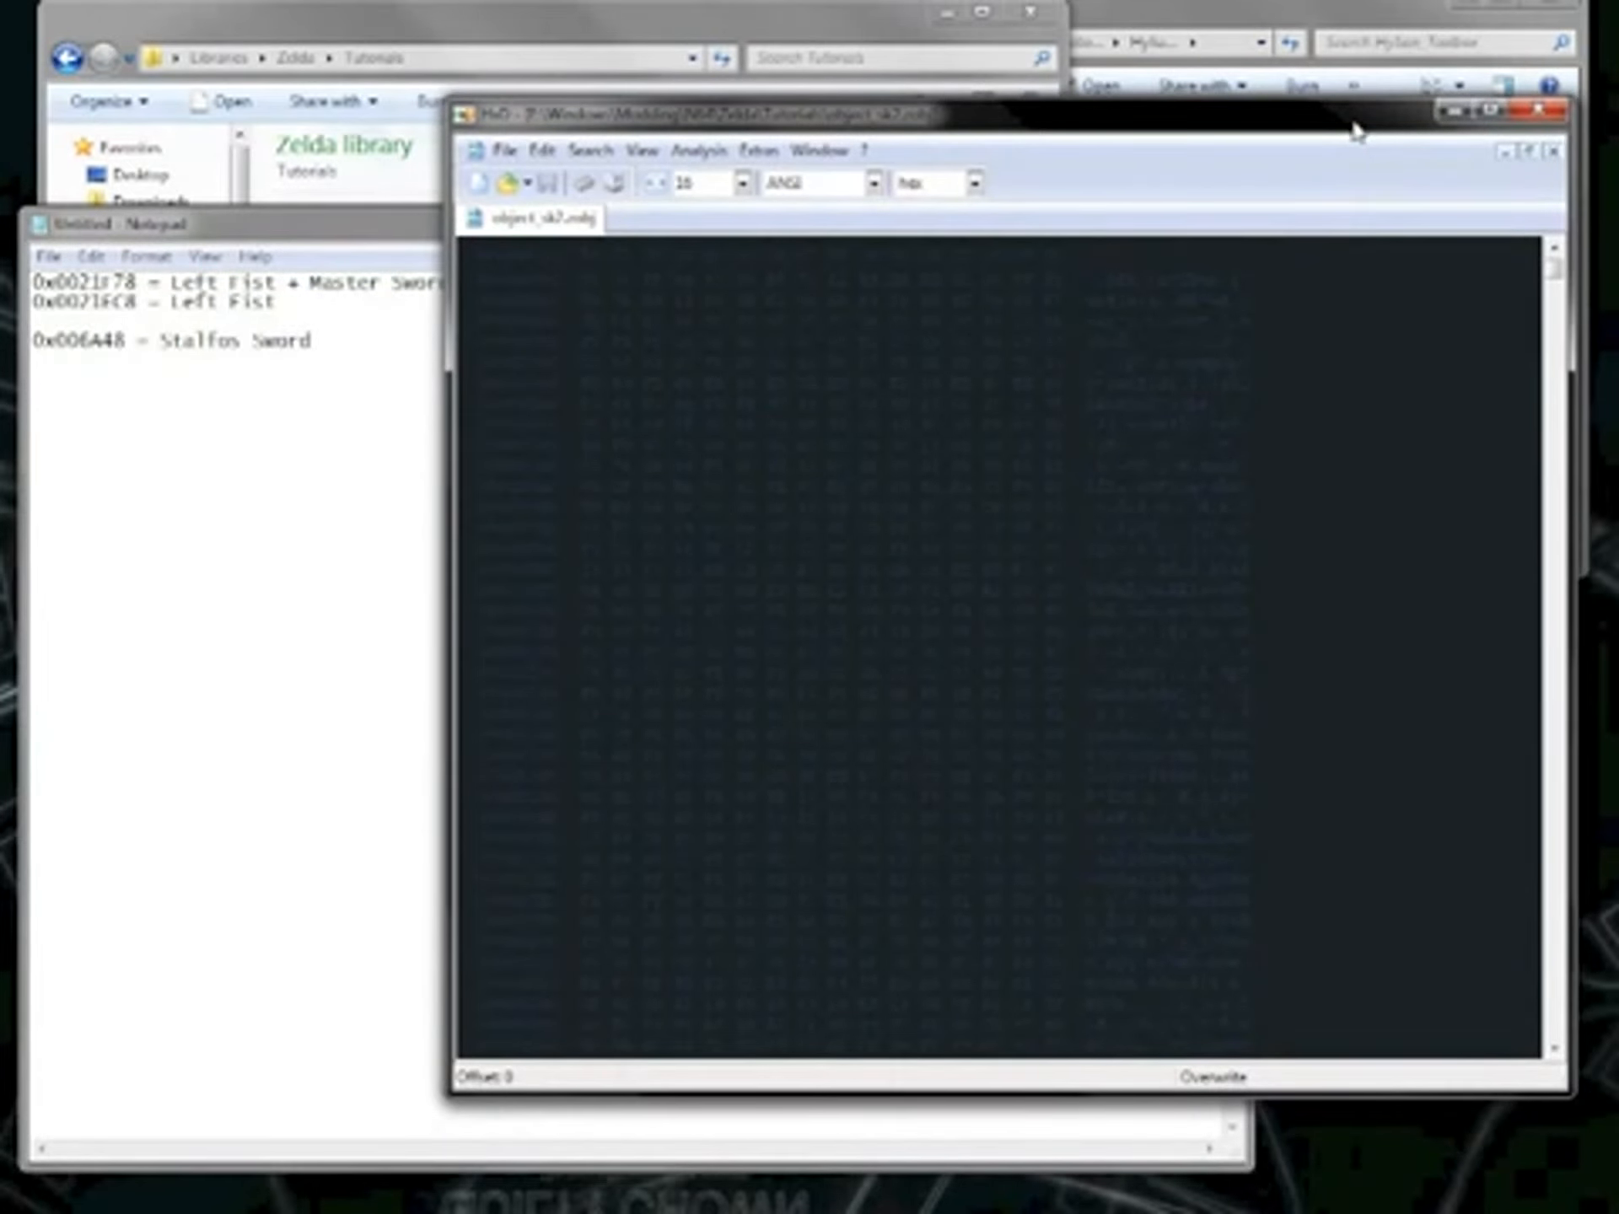
# Copy the Stalfos sword display list, 160 hex bytes from offset 6A48 to 6BA7, from object_sk2.zobj into a new file.
pyautogui.hotkey('ctrl', 'g')
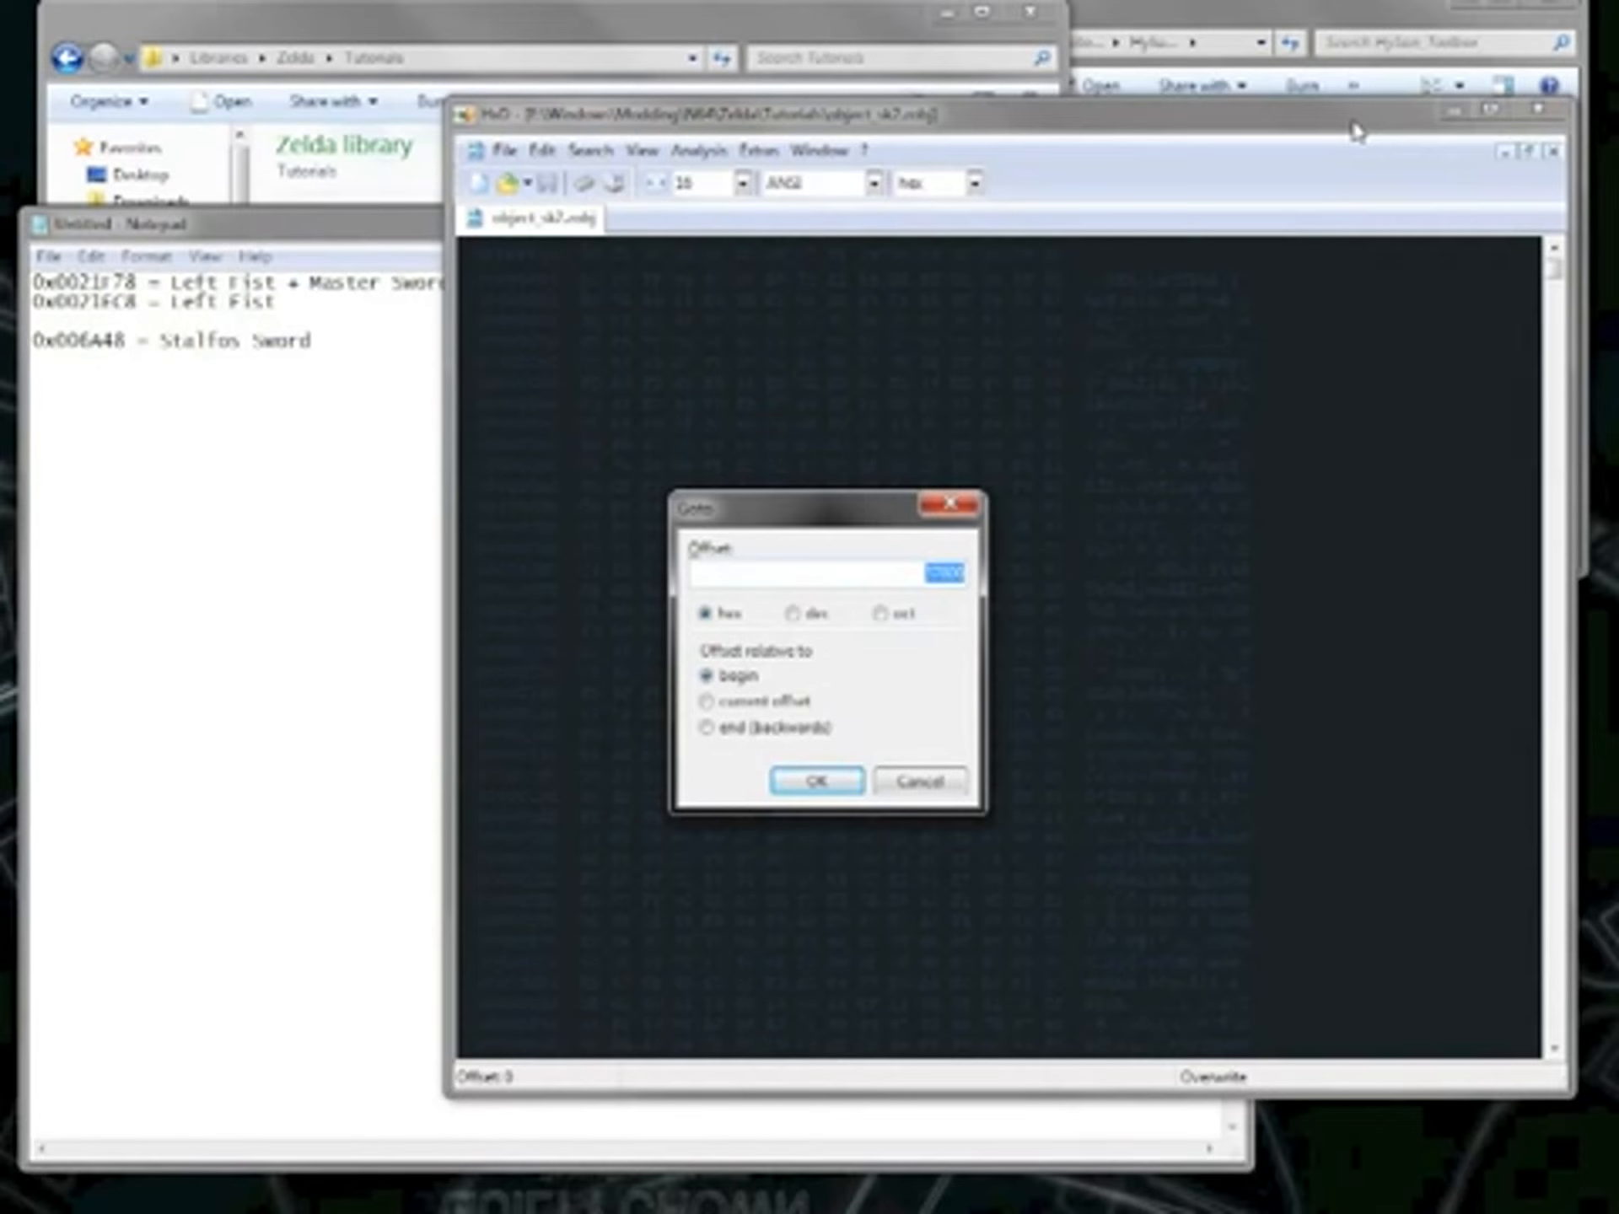
pyautogui.write('6A48')
pyautogui.press('Return')
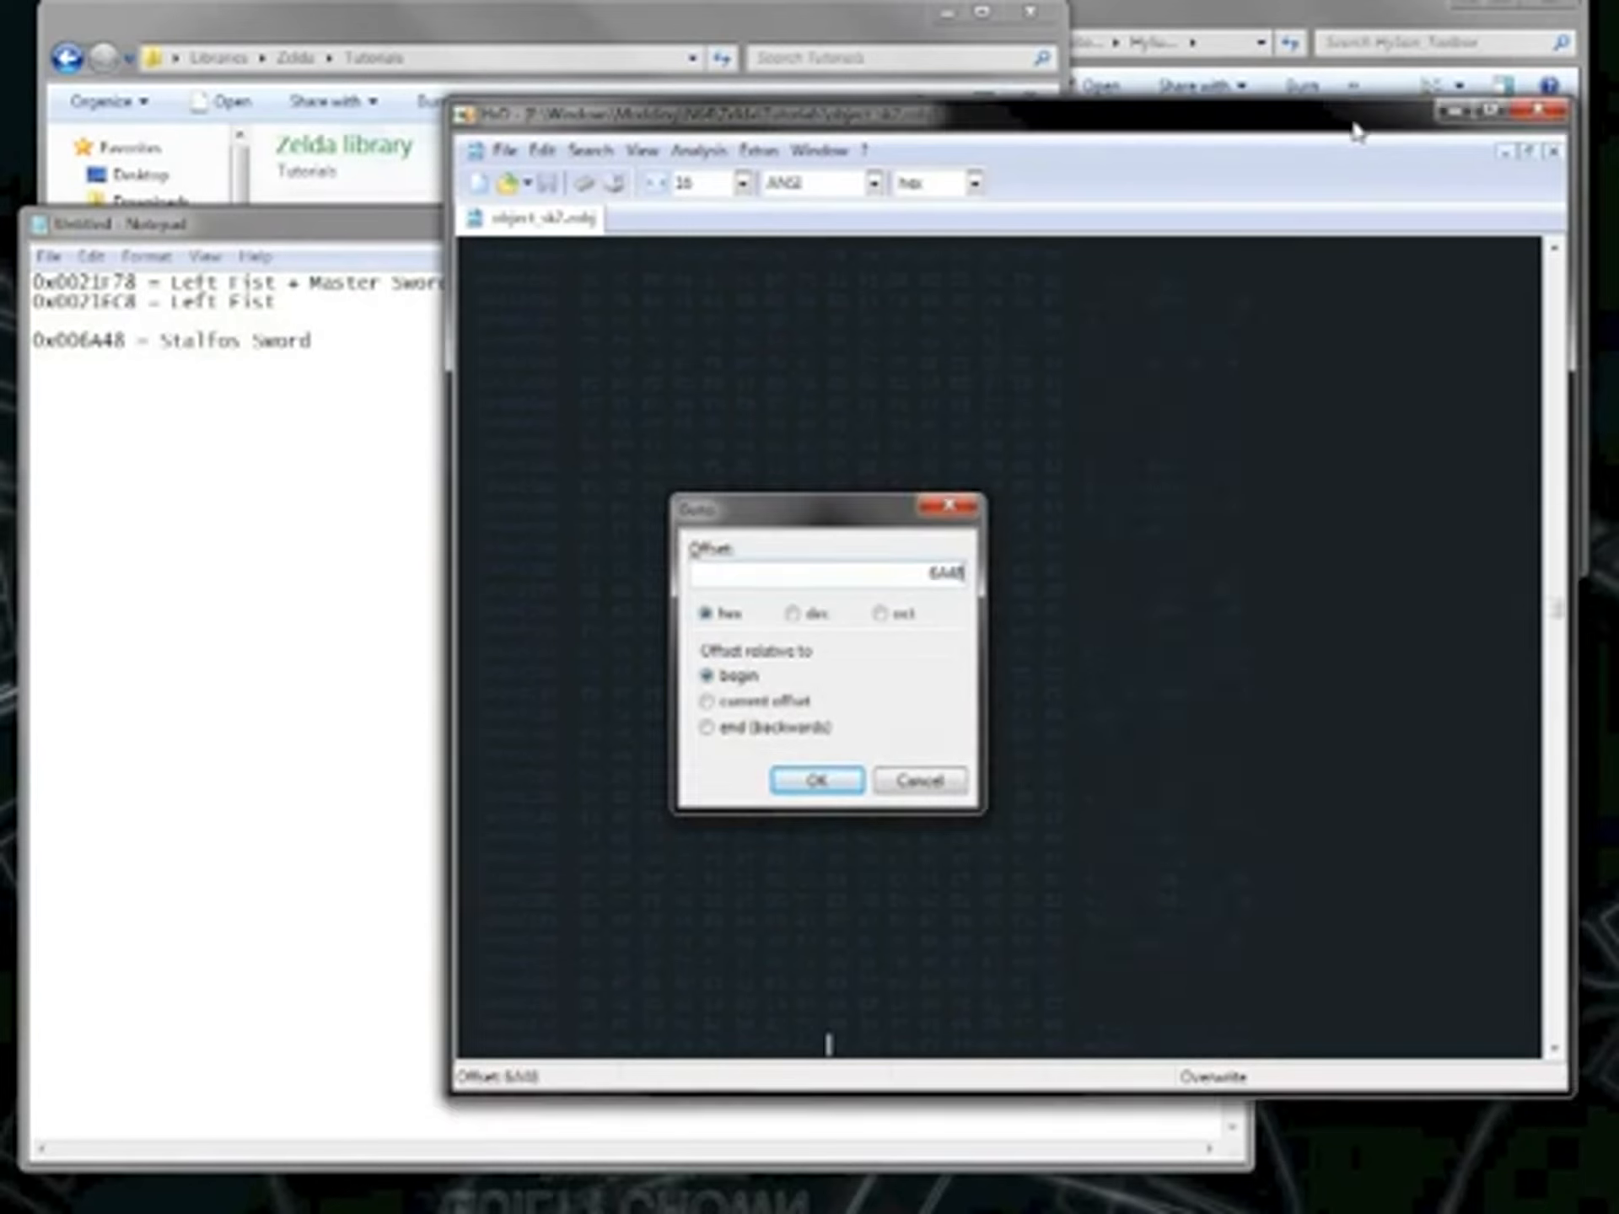
pyautogui.moveTo(822, 856); pyautogui.dragTo(1070, 676)
pyautogui.scroll(-3, 988, 865)
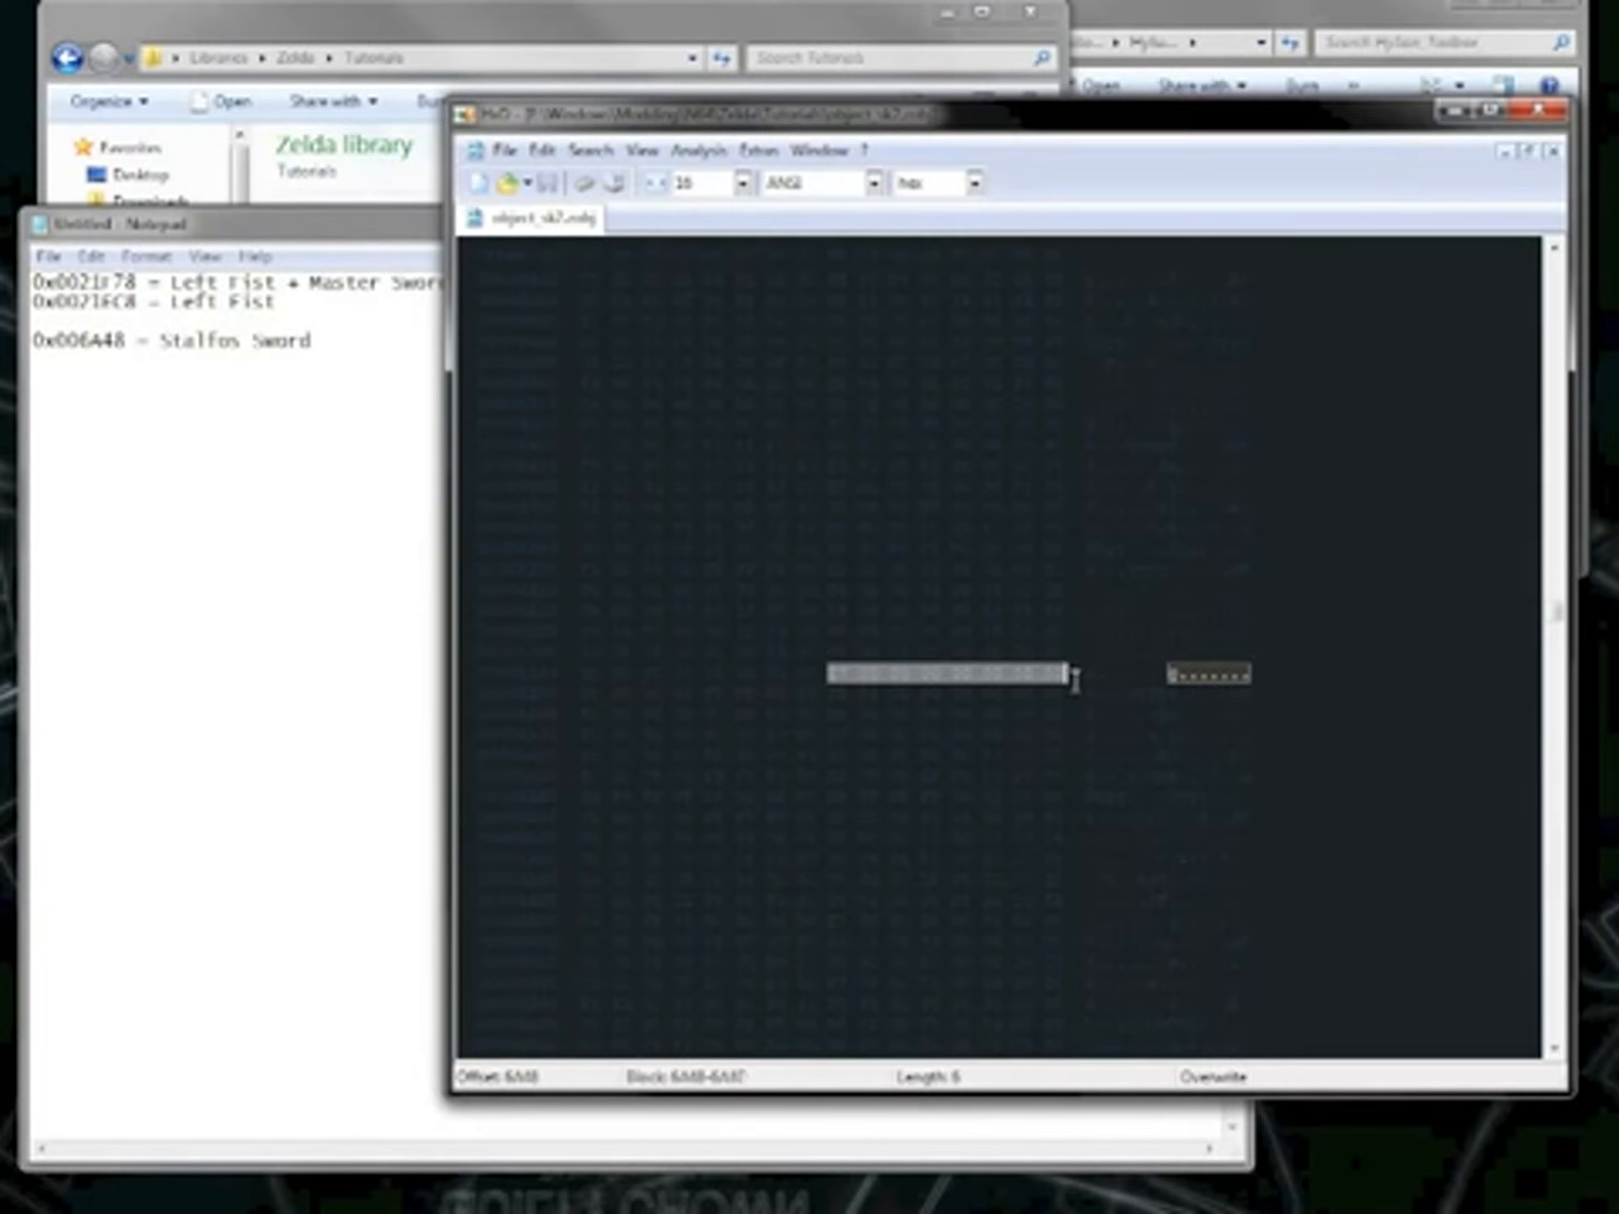
pyautogui.scroll(-1, 1072, 678)
pyautogui.moveTo(1075, 681); pyautogui.dragTo(771, 812)
pyautogui.scroll(-4, 1076, 686)
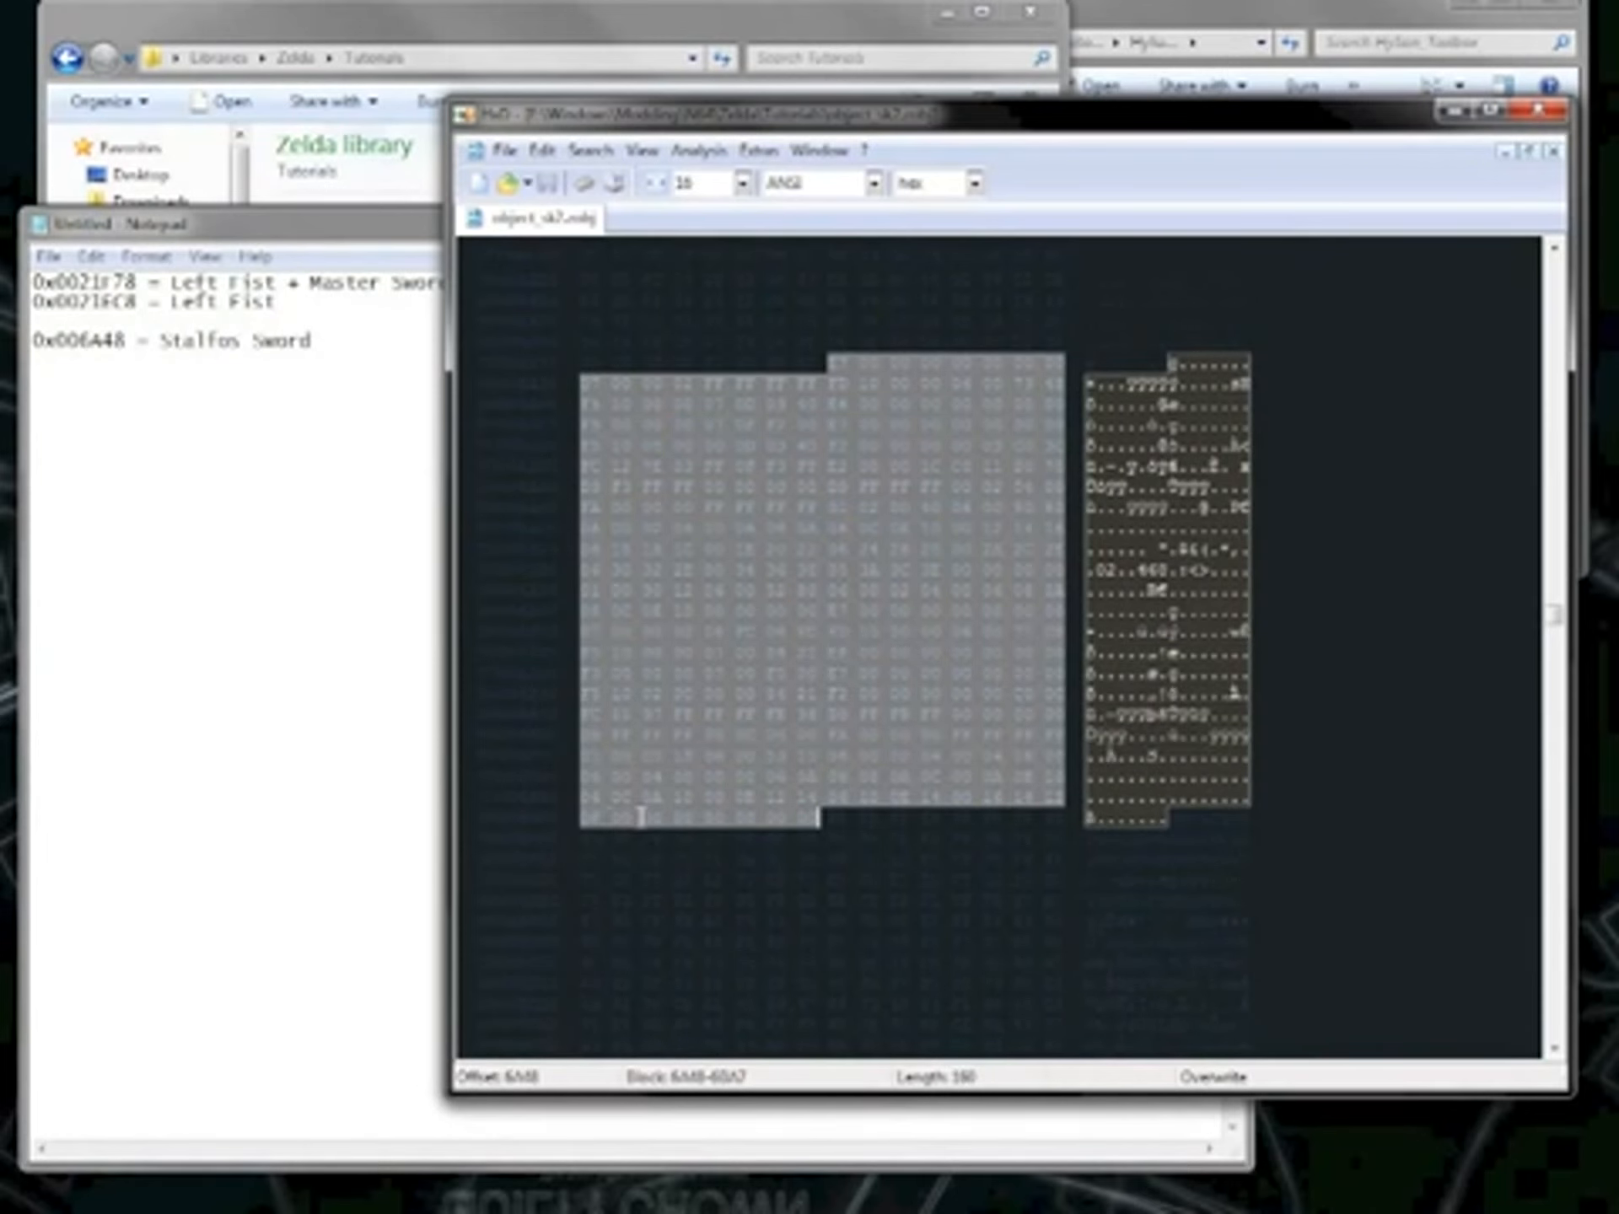
pyautogui.moveTo(580, 821); pyautogui.dragTo(822, 366)
pyautogui.click(815, 816)
pyautogui.hotkey('ctrl', 'shift', 'n')
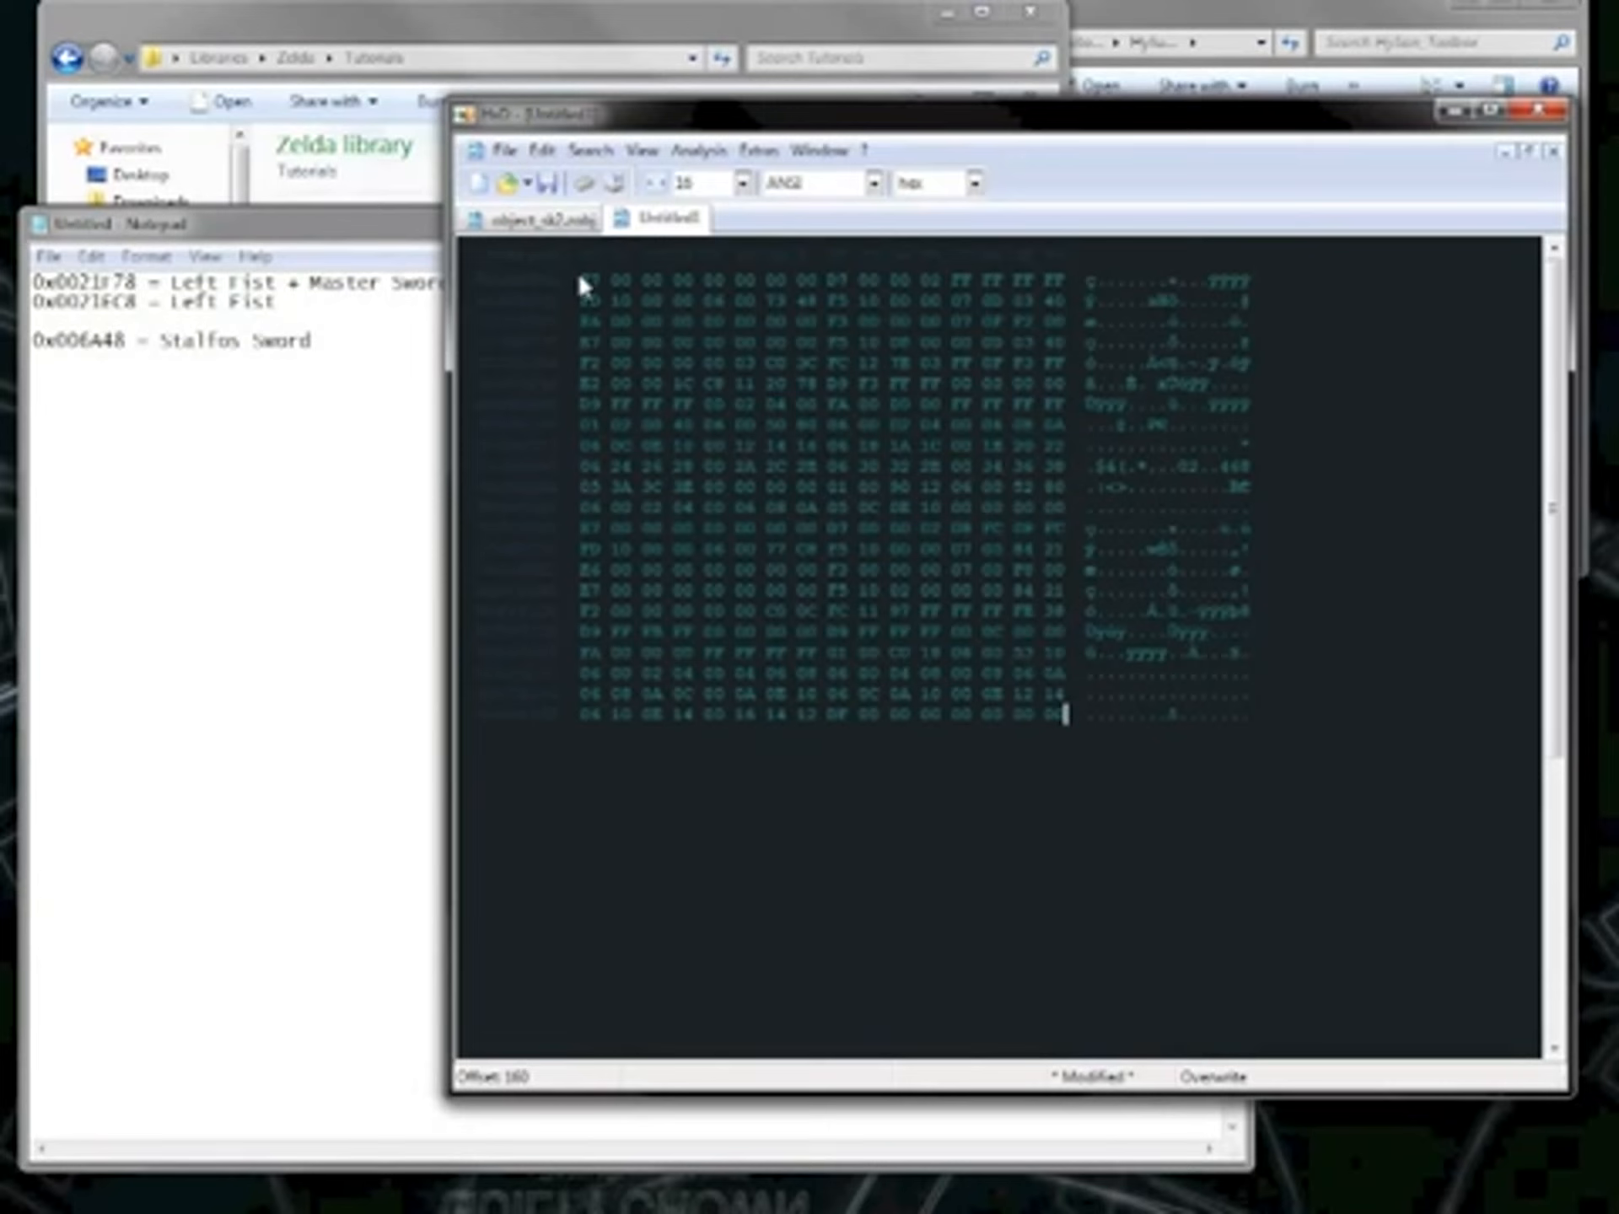
# Search the copied display list forward from offset 8 for the hex value 01.
pyautogui.moveTo(584, 279); pyautogui.dragTo(1058, 712)
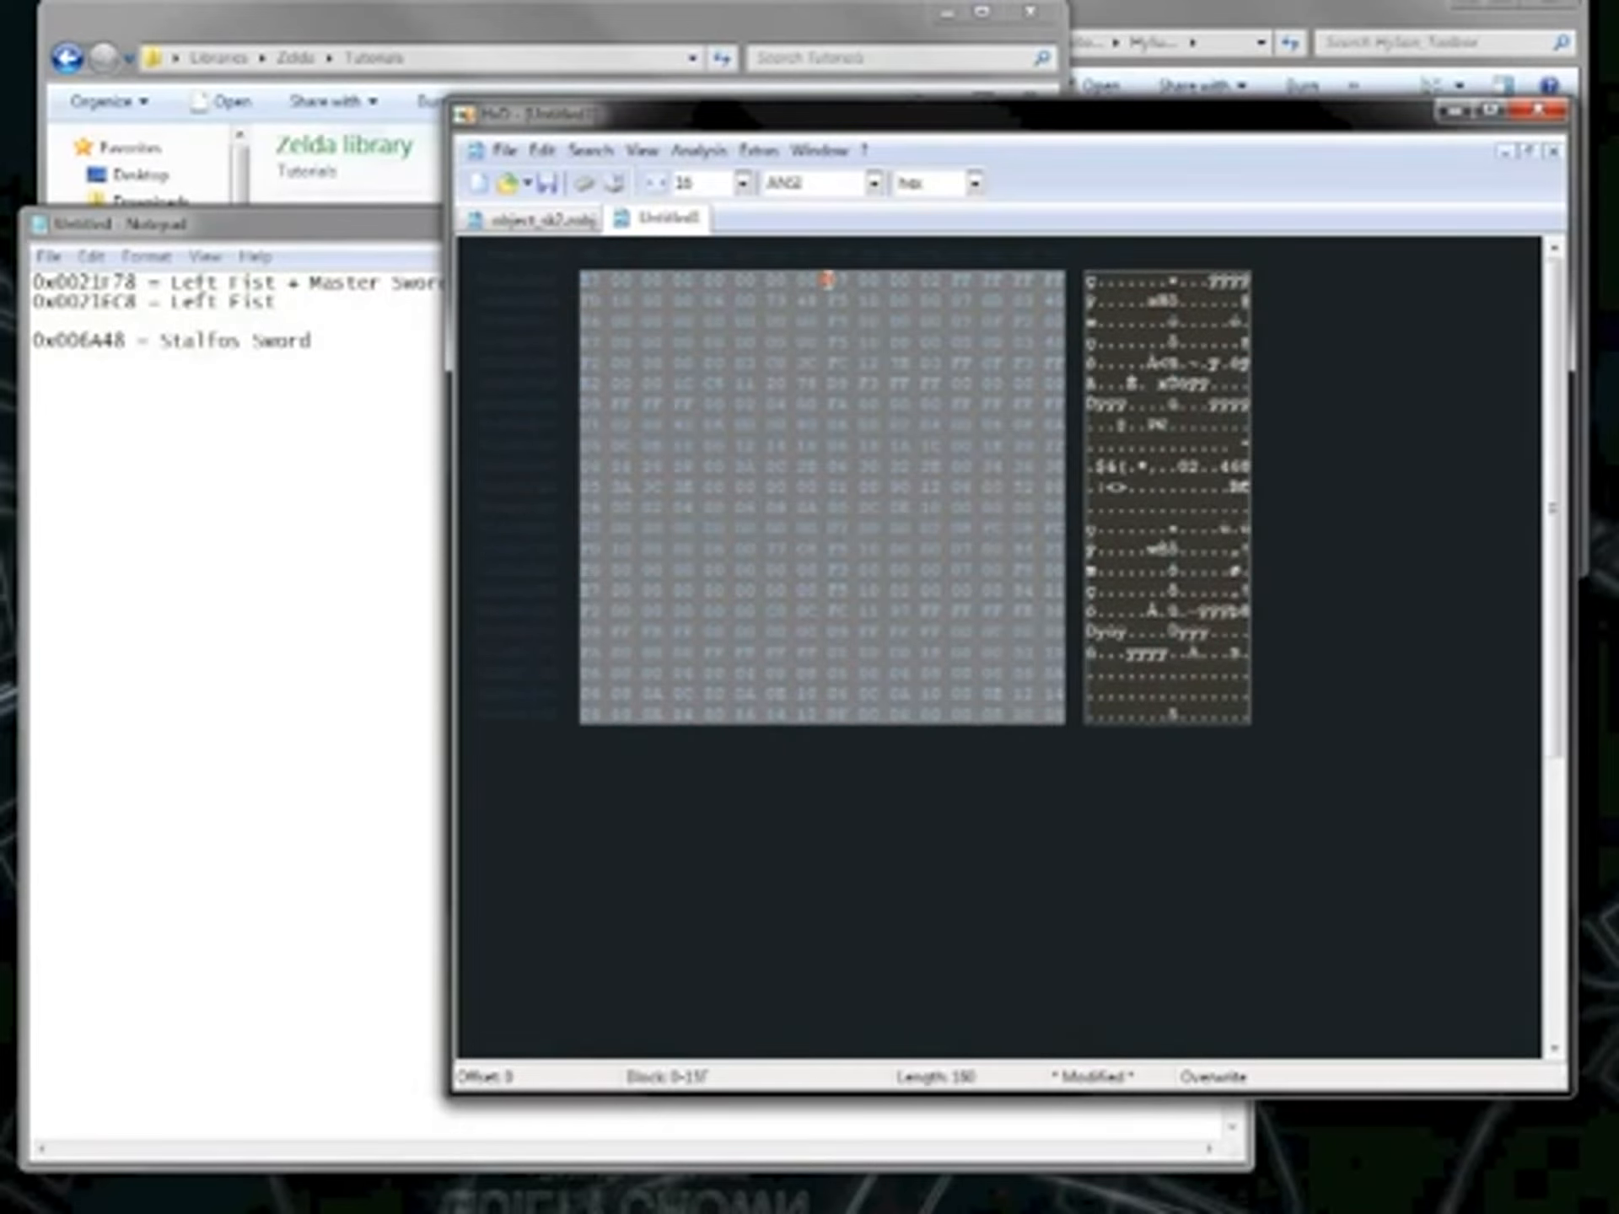
pyautogui.click(827, 279)
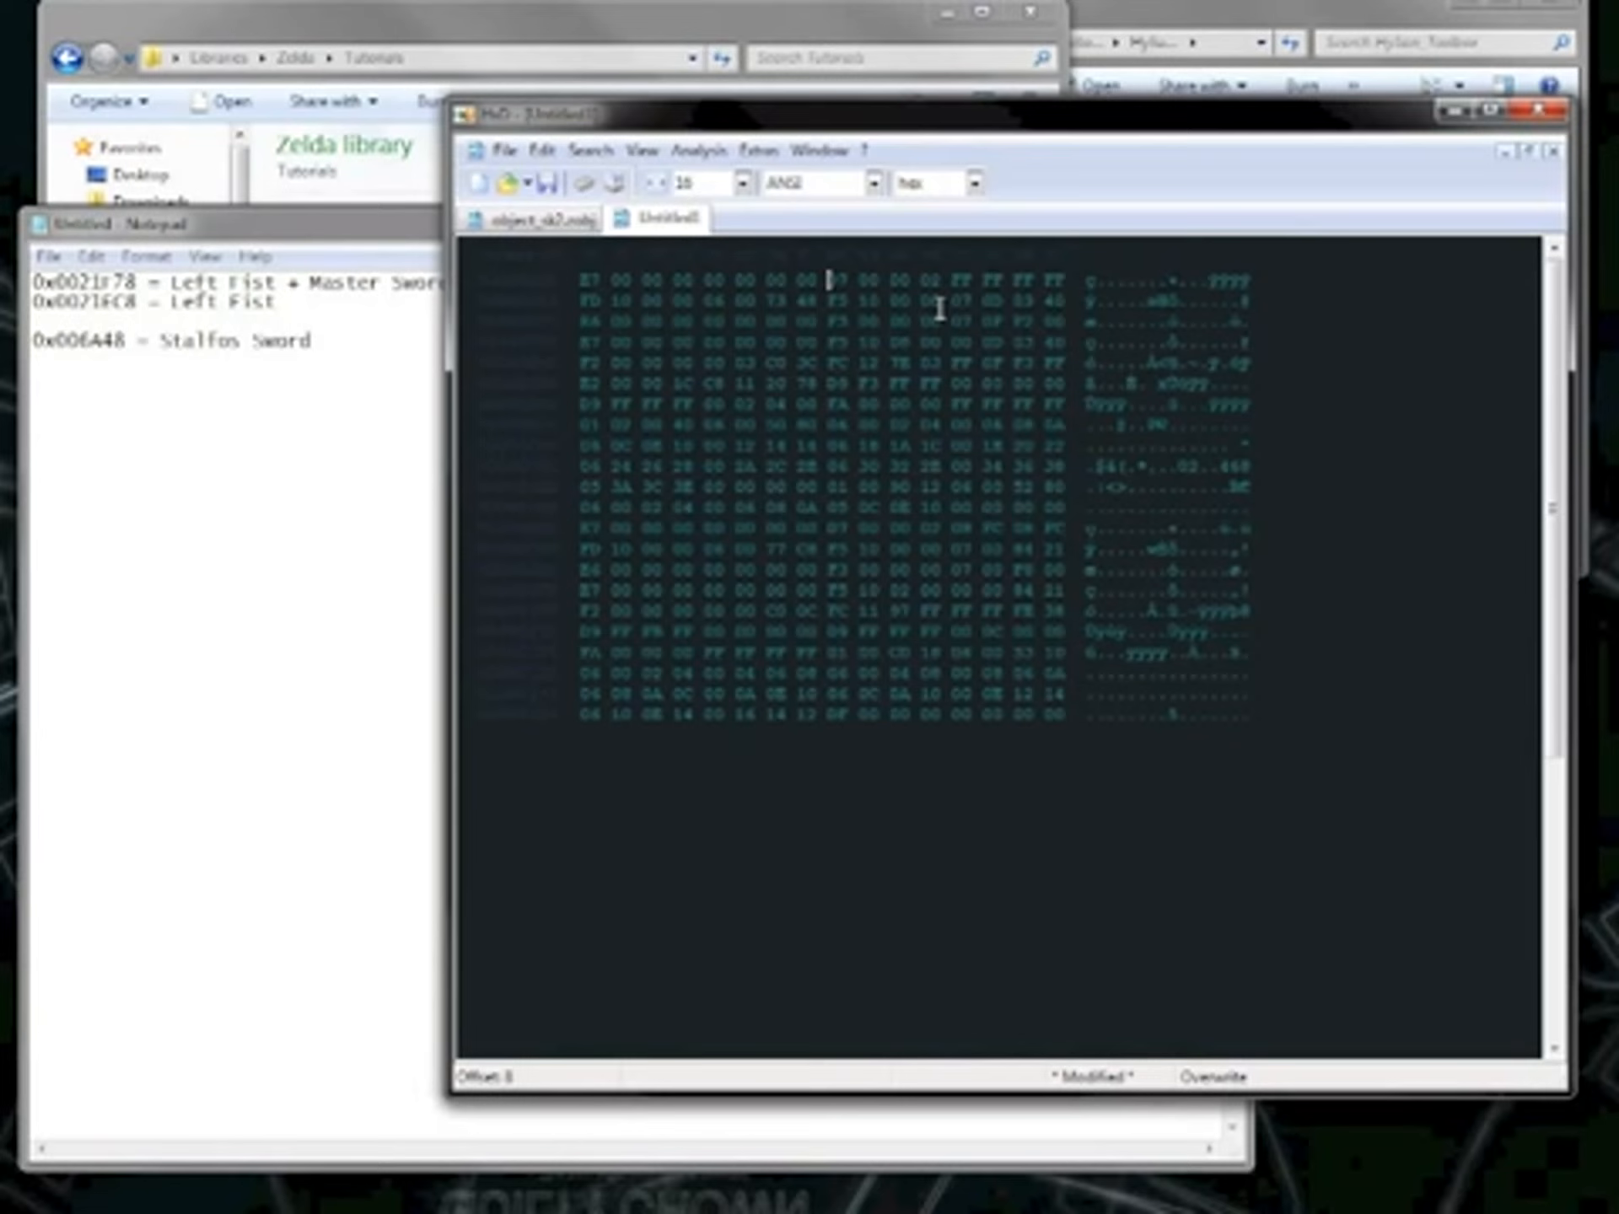
pyautogui.hotkey('ctrl', 'f')
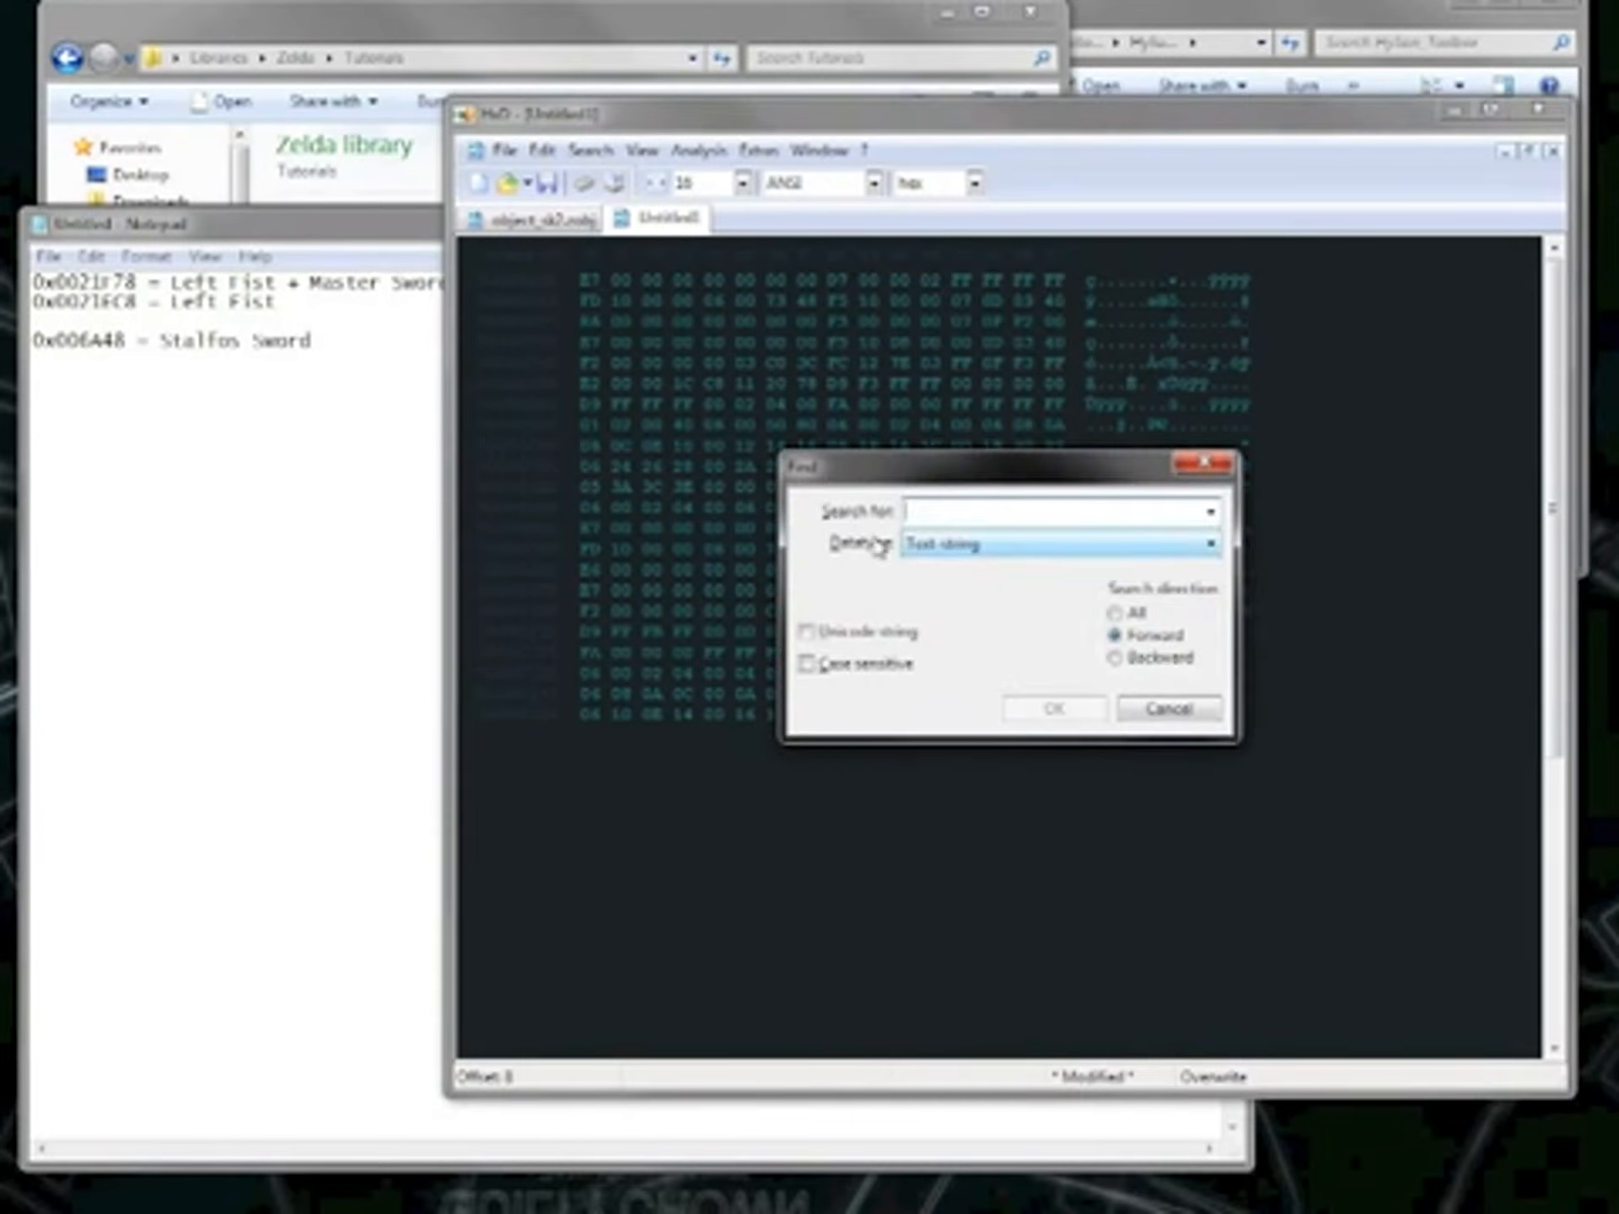
pyautogui.click(986, 548)
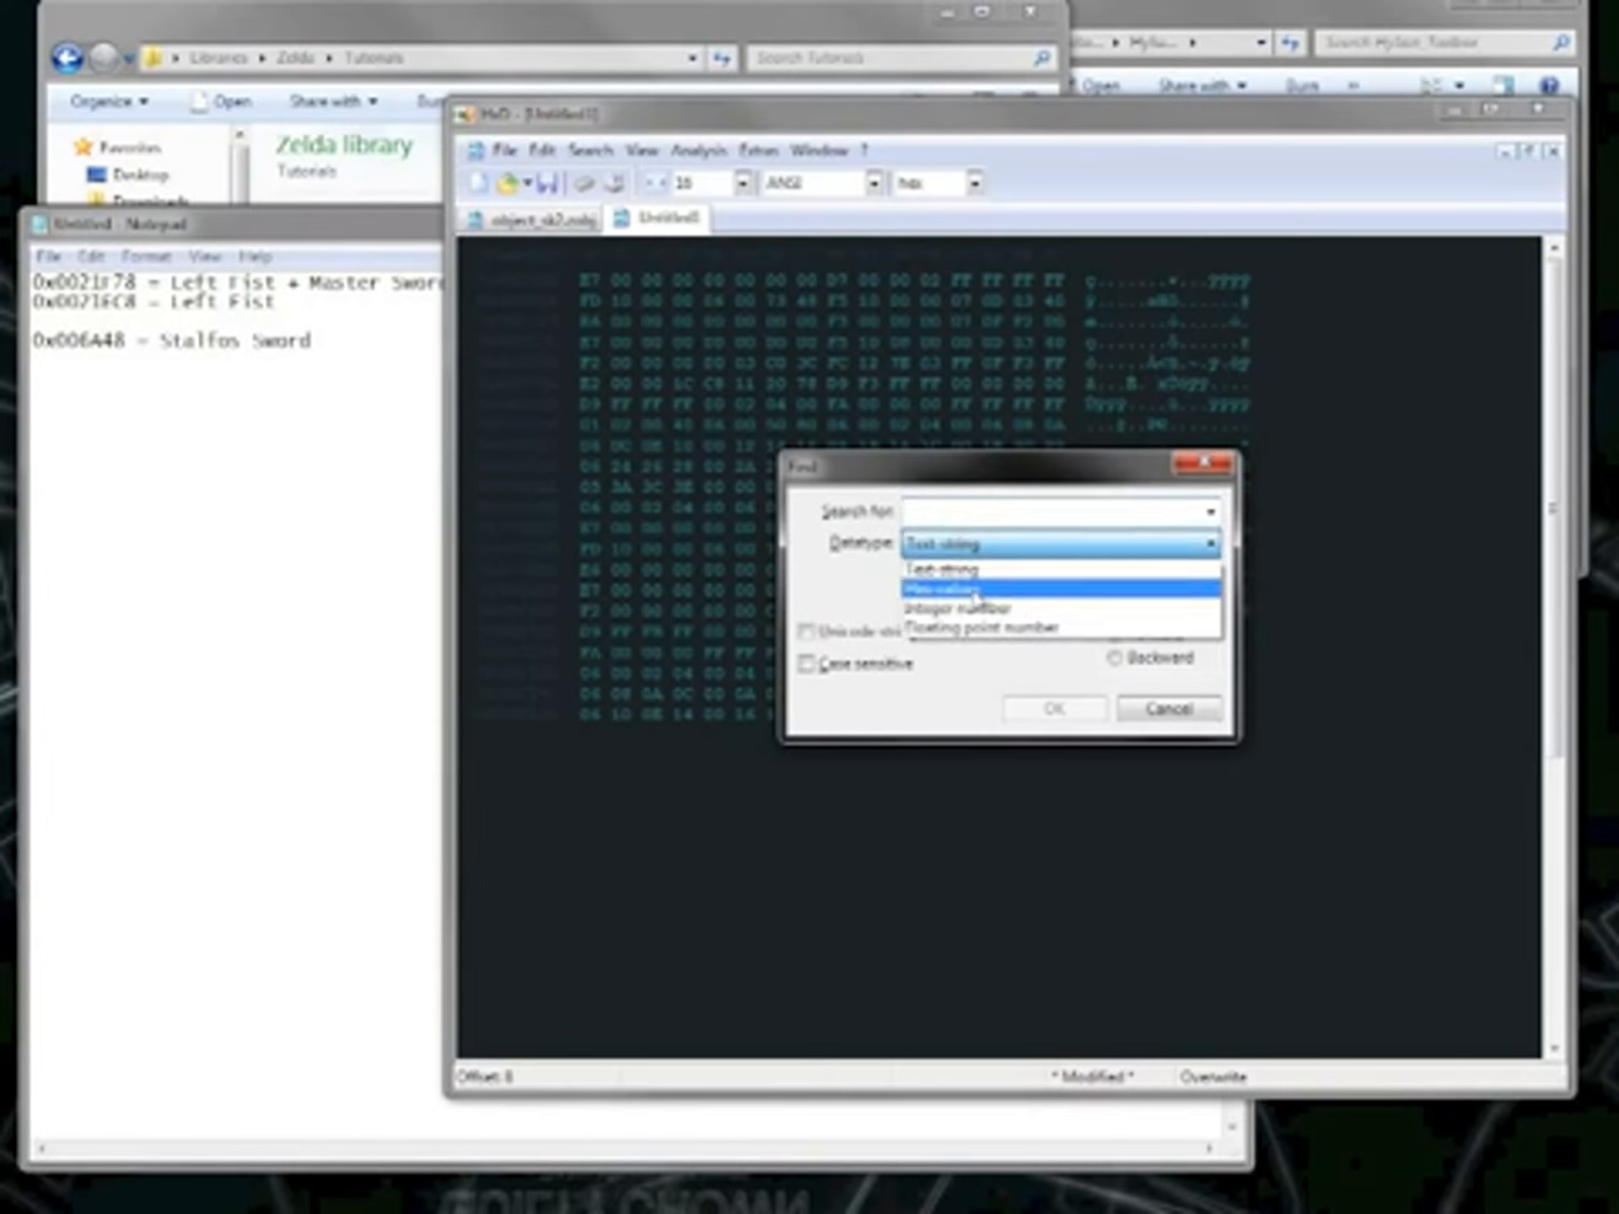
pyautogui.click(969, 561)
pyautogui.write('01')
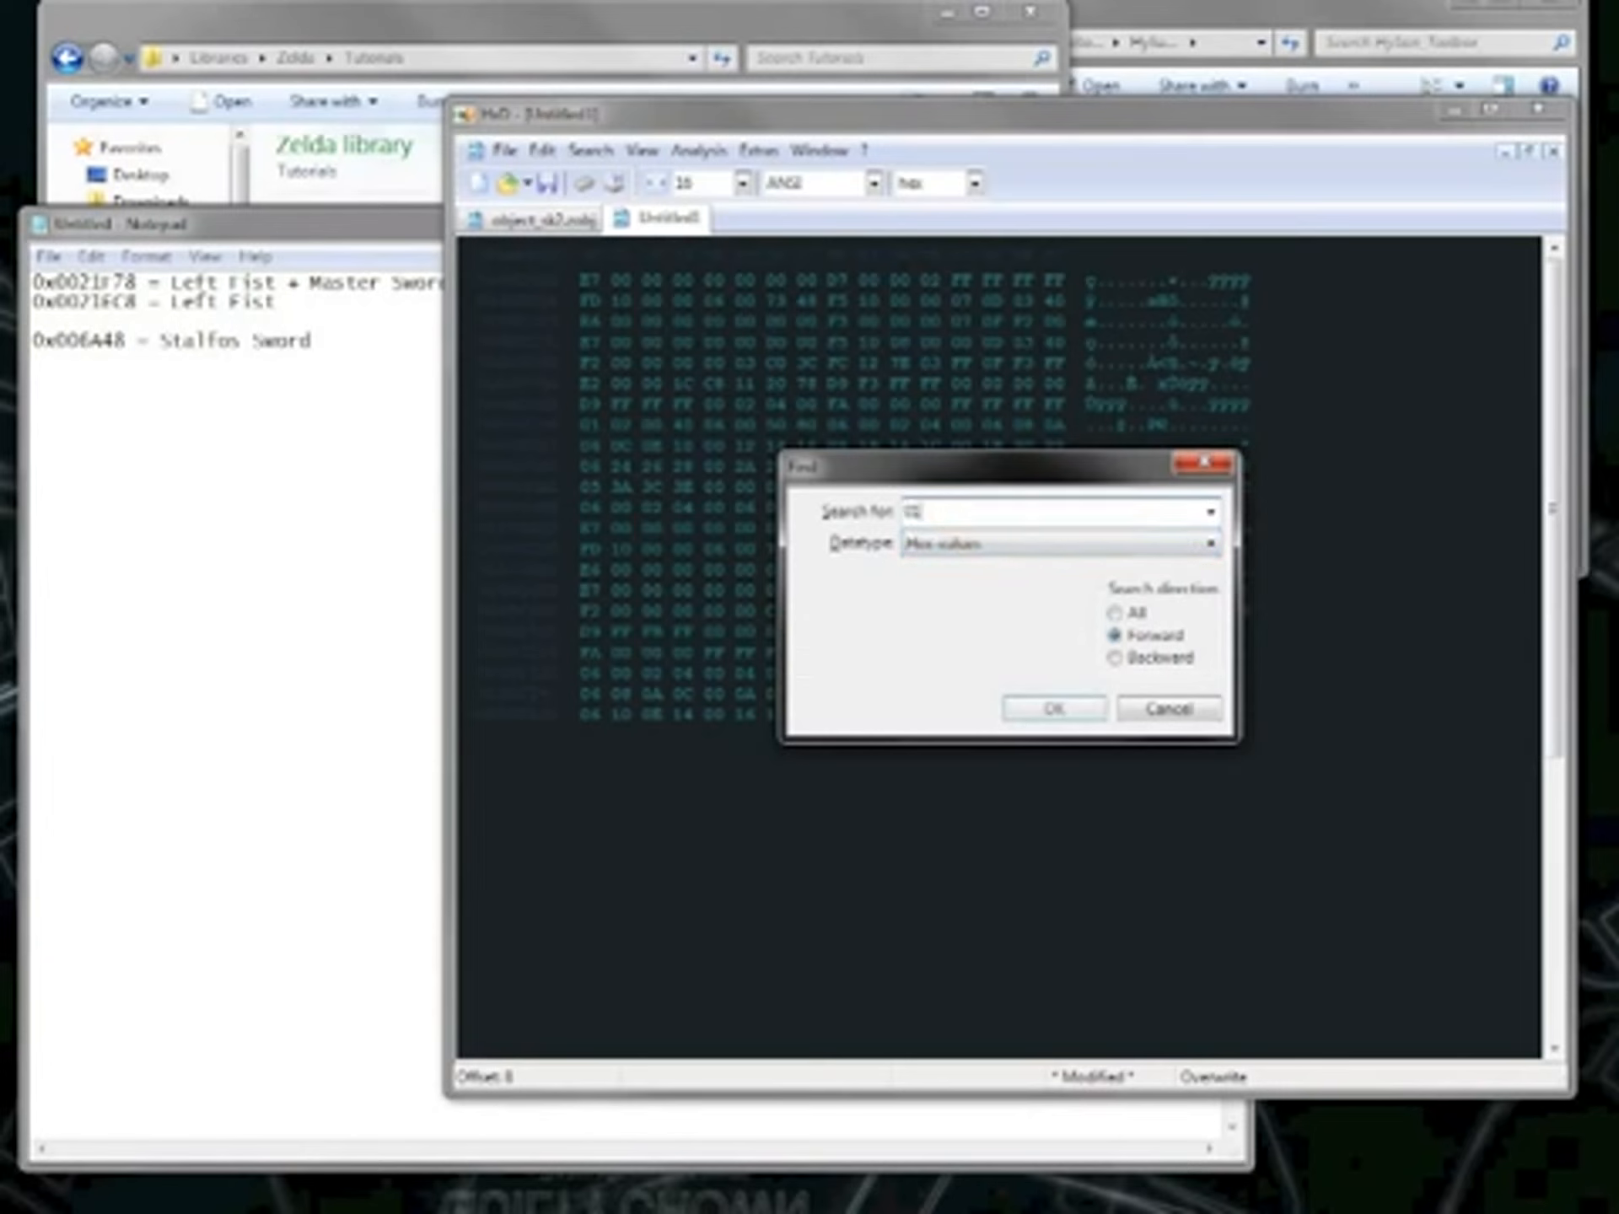
pyautogui.press('Return')
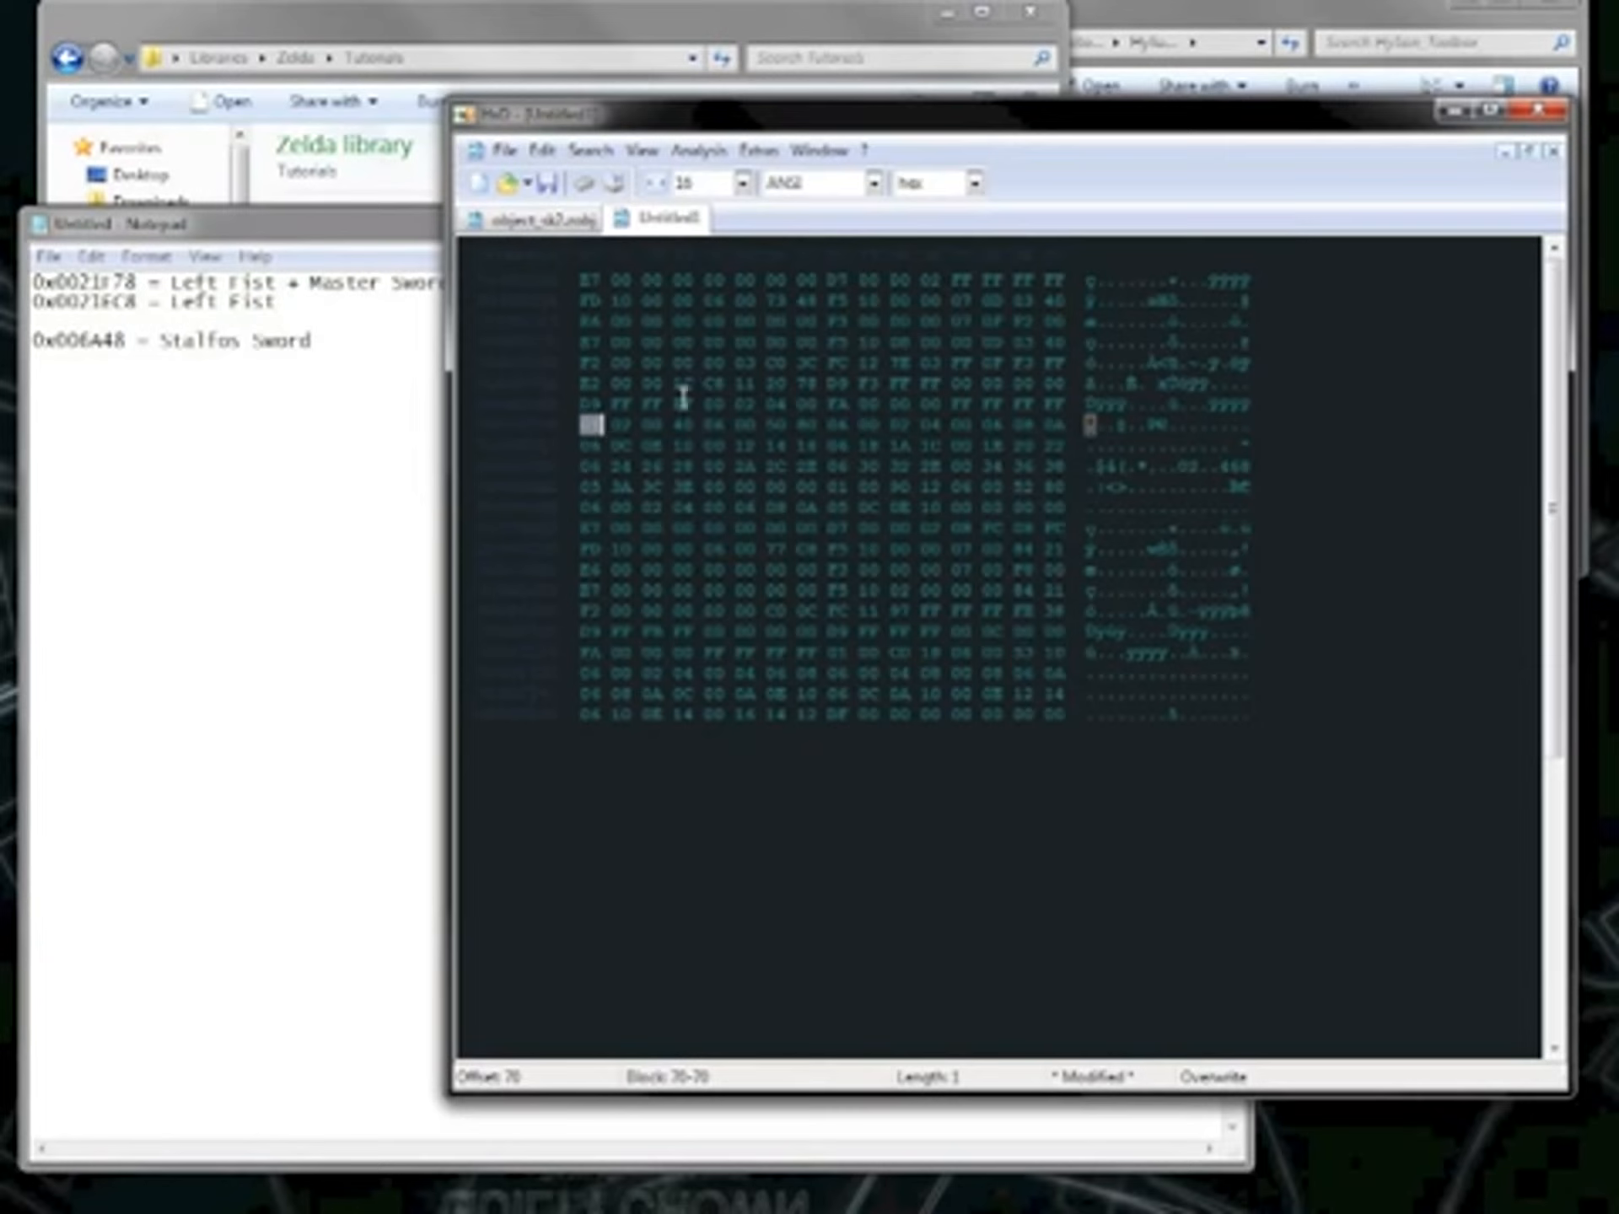
pyautogui.click(583, 422)
pyautogui.moveTo(624, 424); pyautogui.dragTo(822, 424)
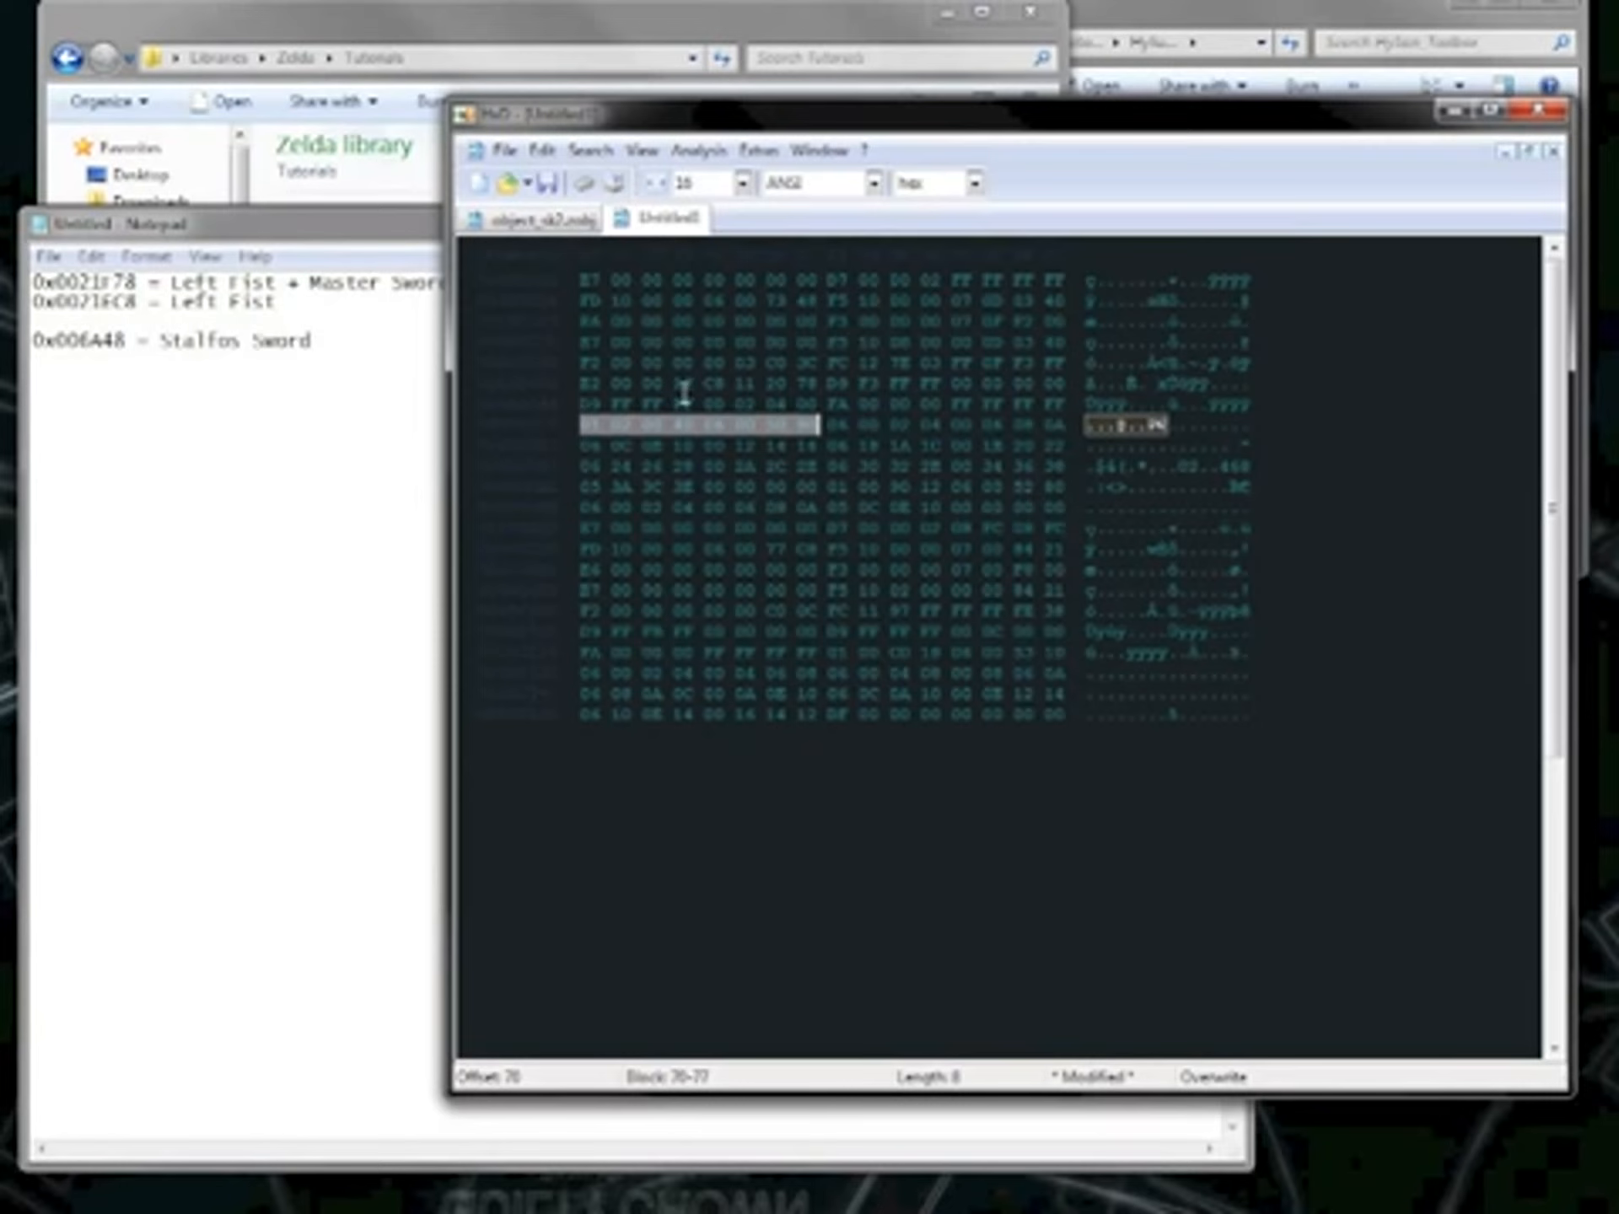
pyautogui.hotkey('ctrl', 'c')
pyautogui.hotkey('ctrl', 'n')
pyautogui.hotkey('ctrl', 'v')
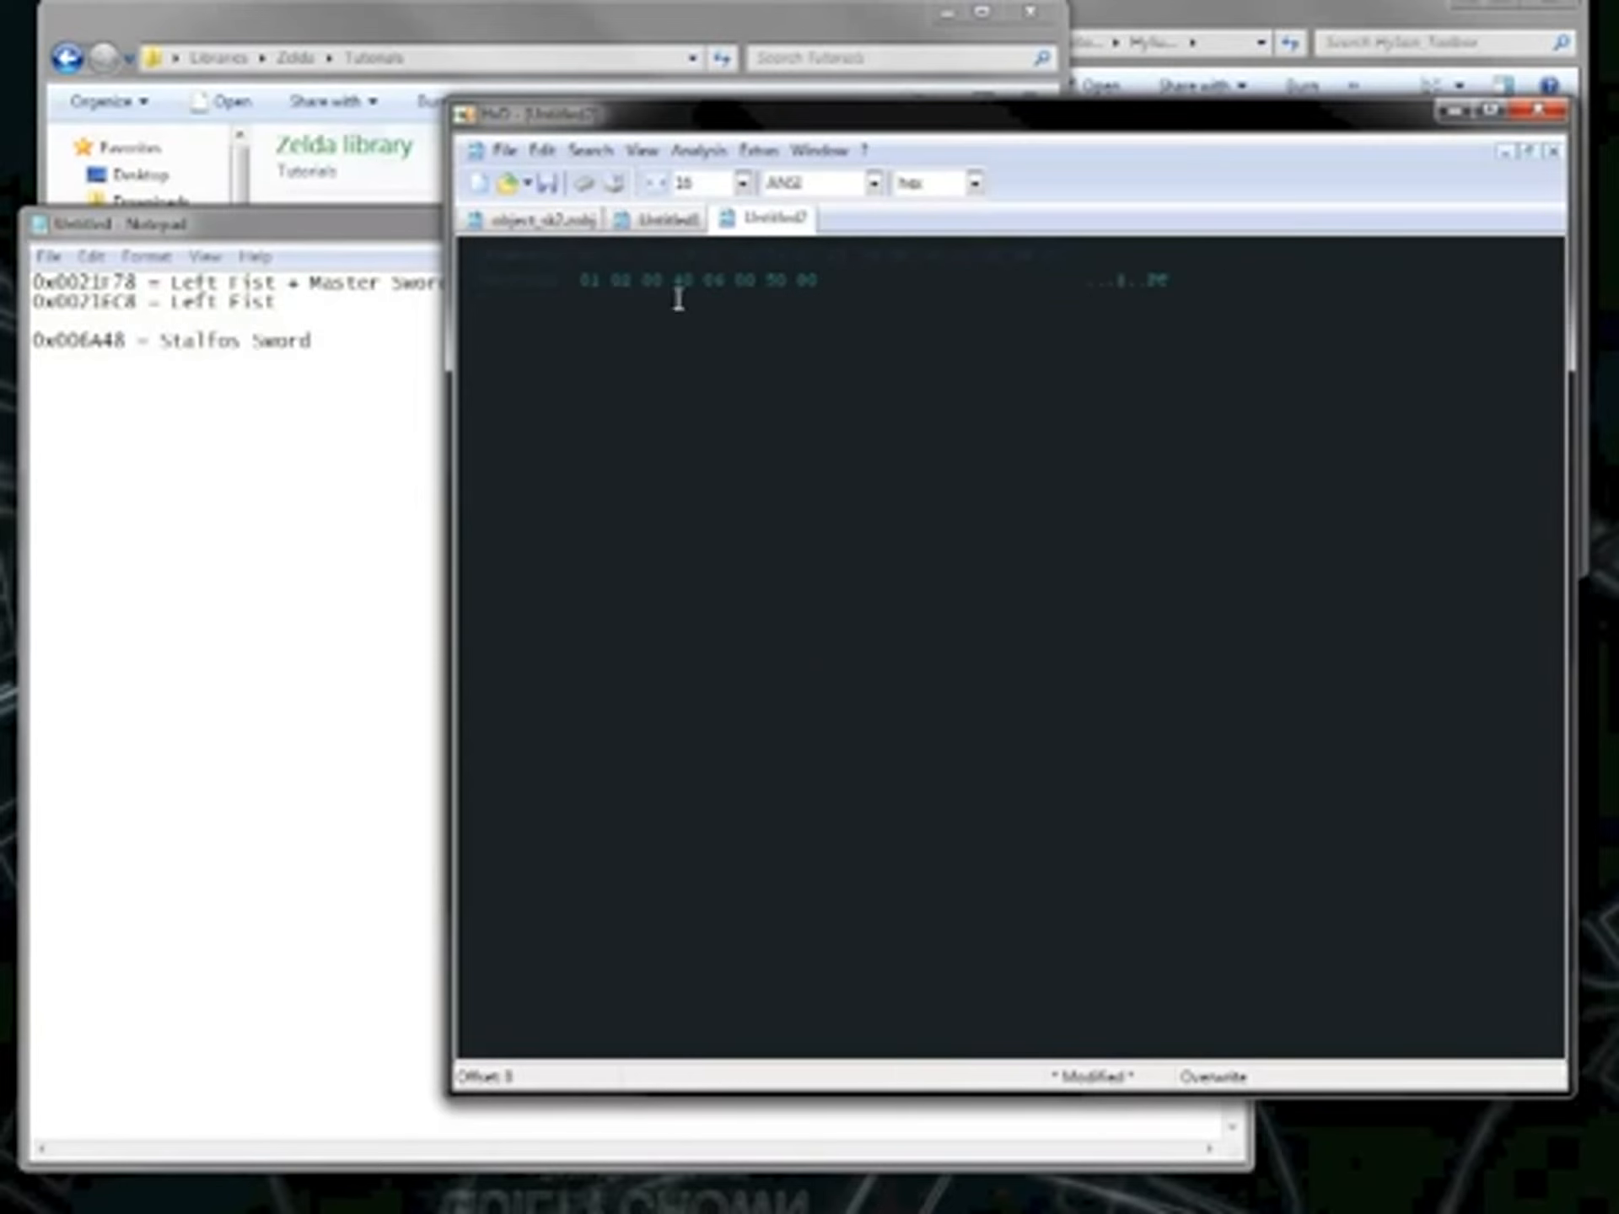
pyautogui.click(666, 219)
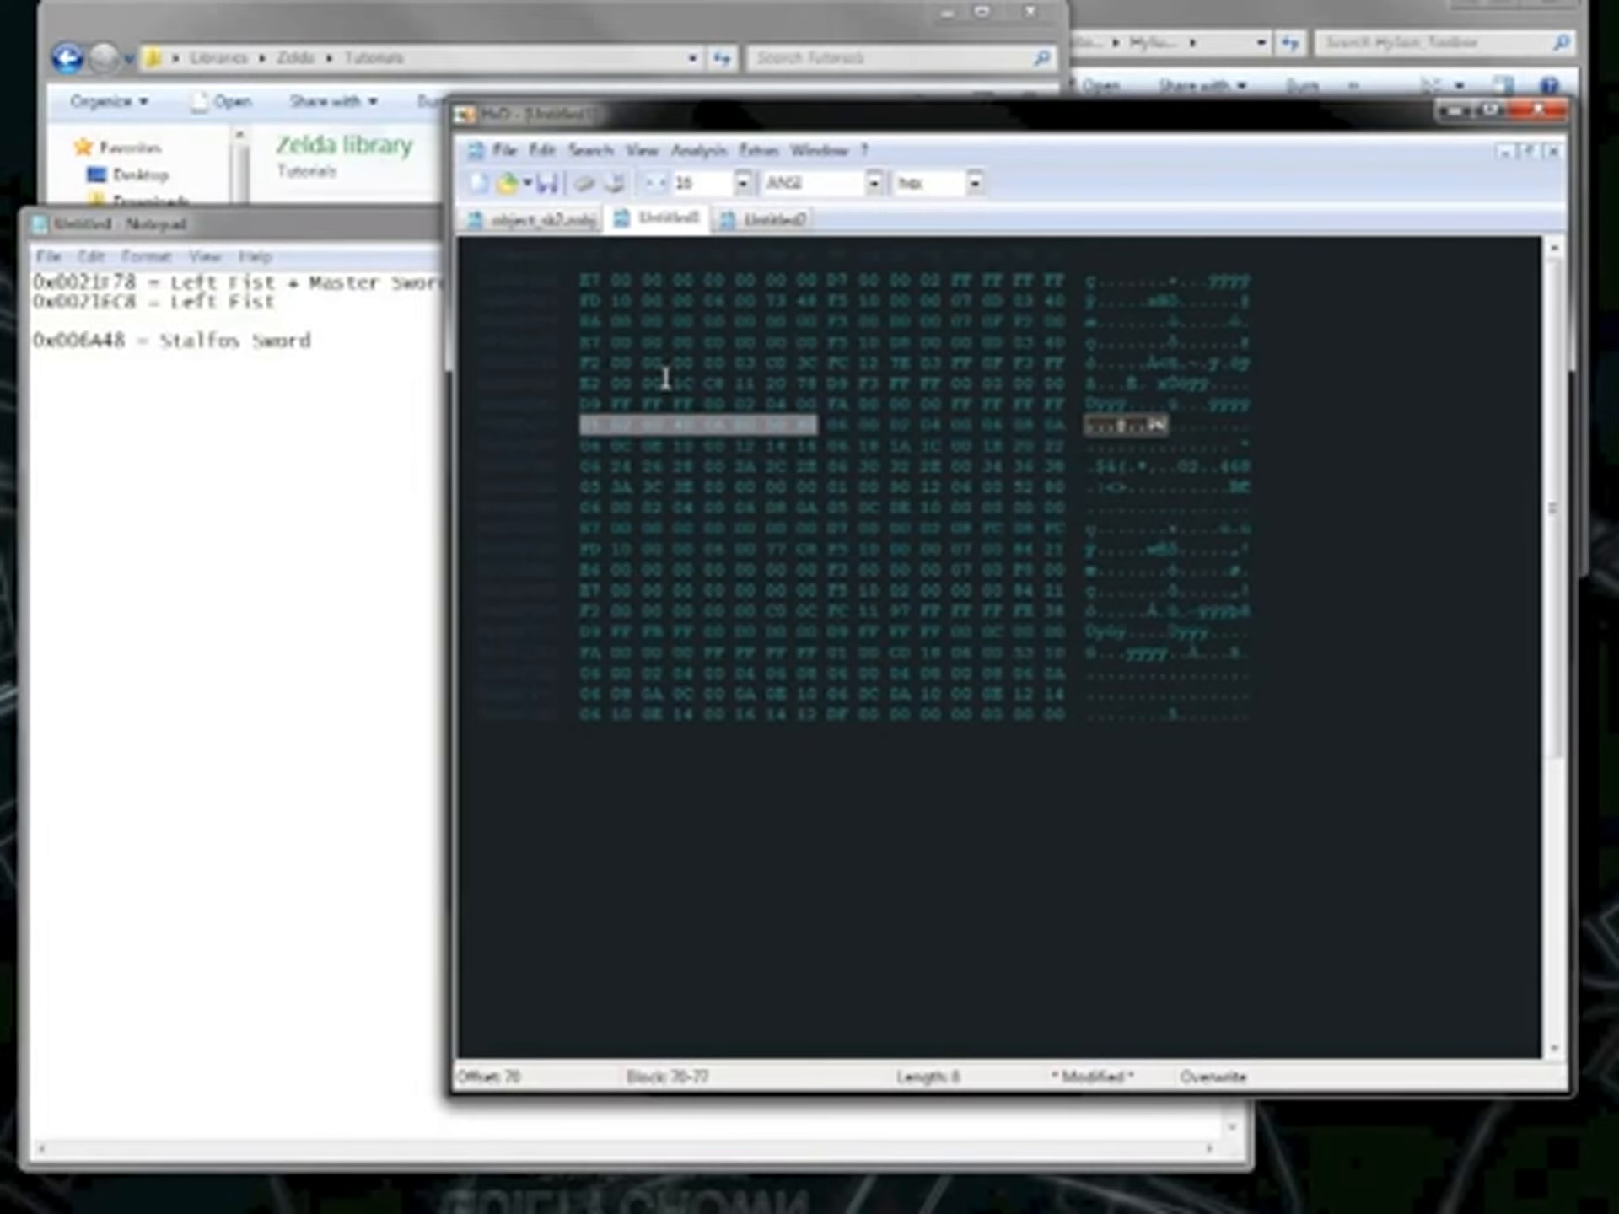
pyautogui.press('Down')
pyautogui.press('Down')
pyautogui.press('Down')
pyautogui.moveTo(838, 486); pyautogui.dragTo(1067, 485)
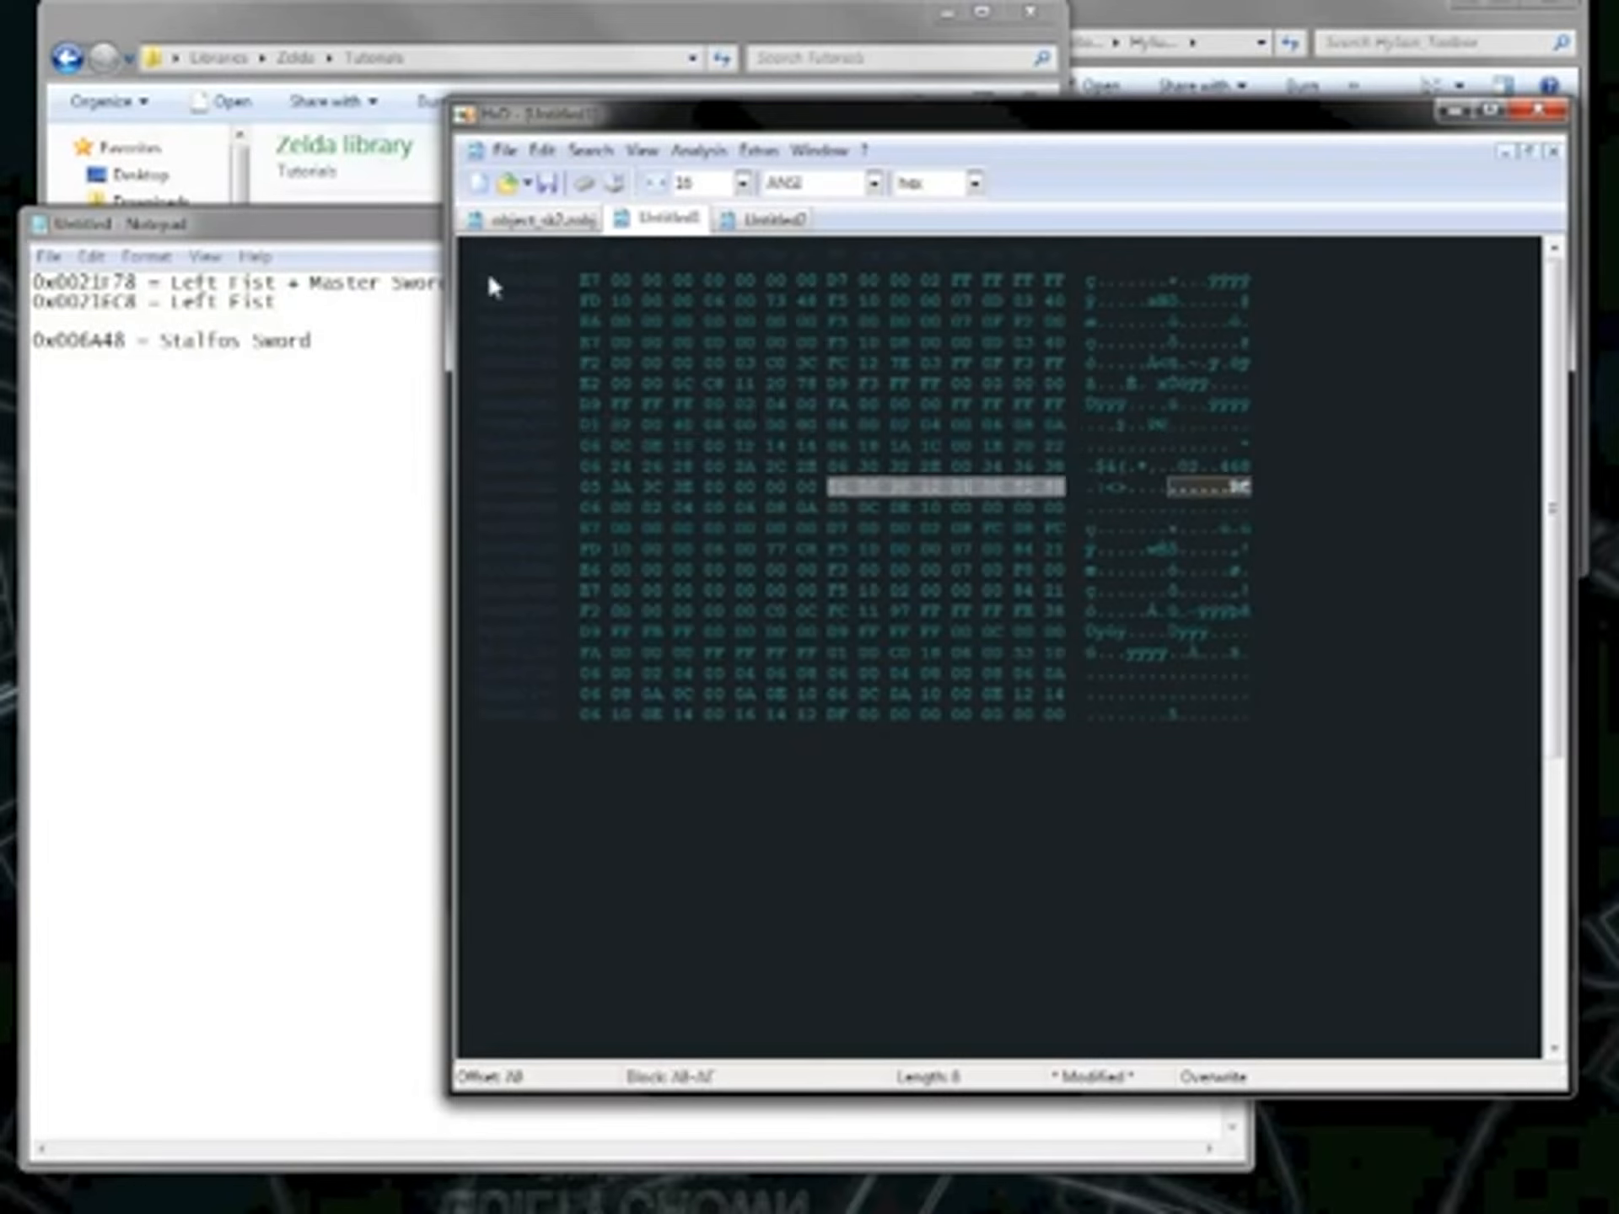
pyautogui.click(784, 220)
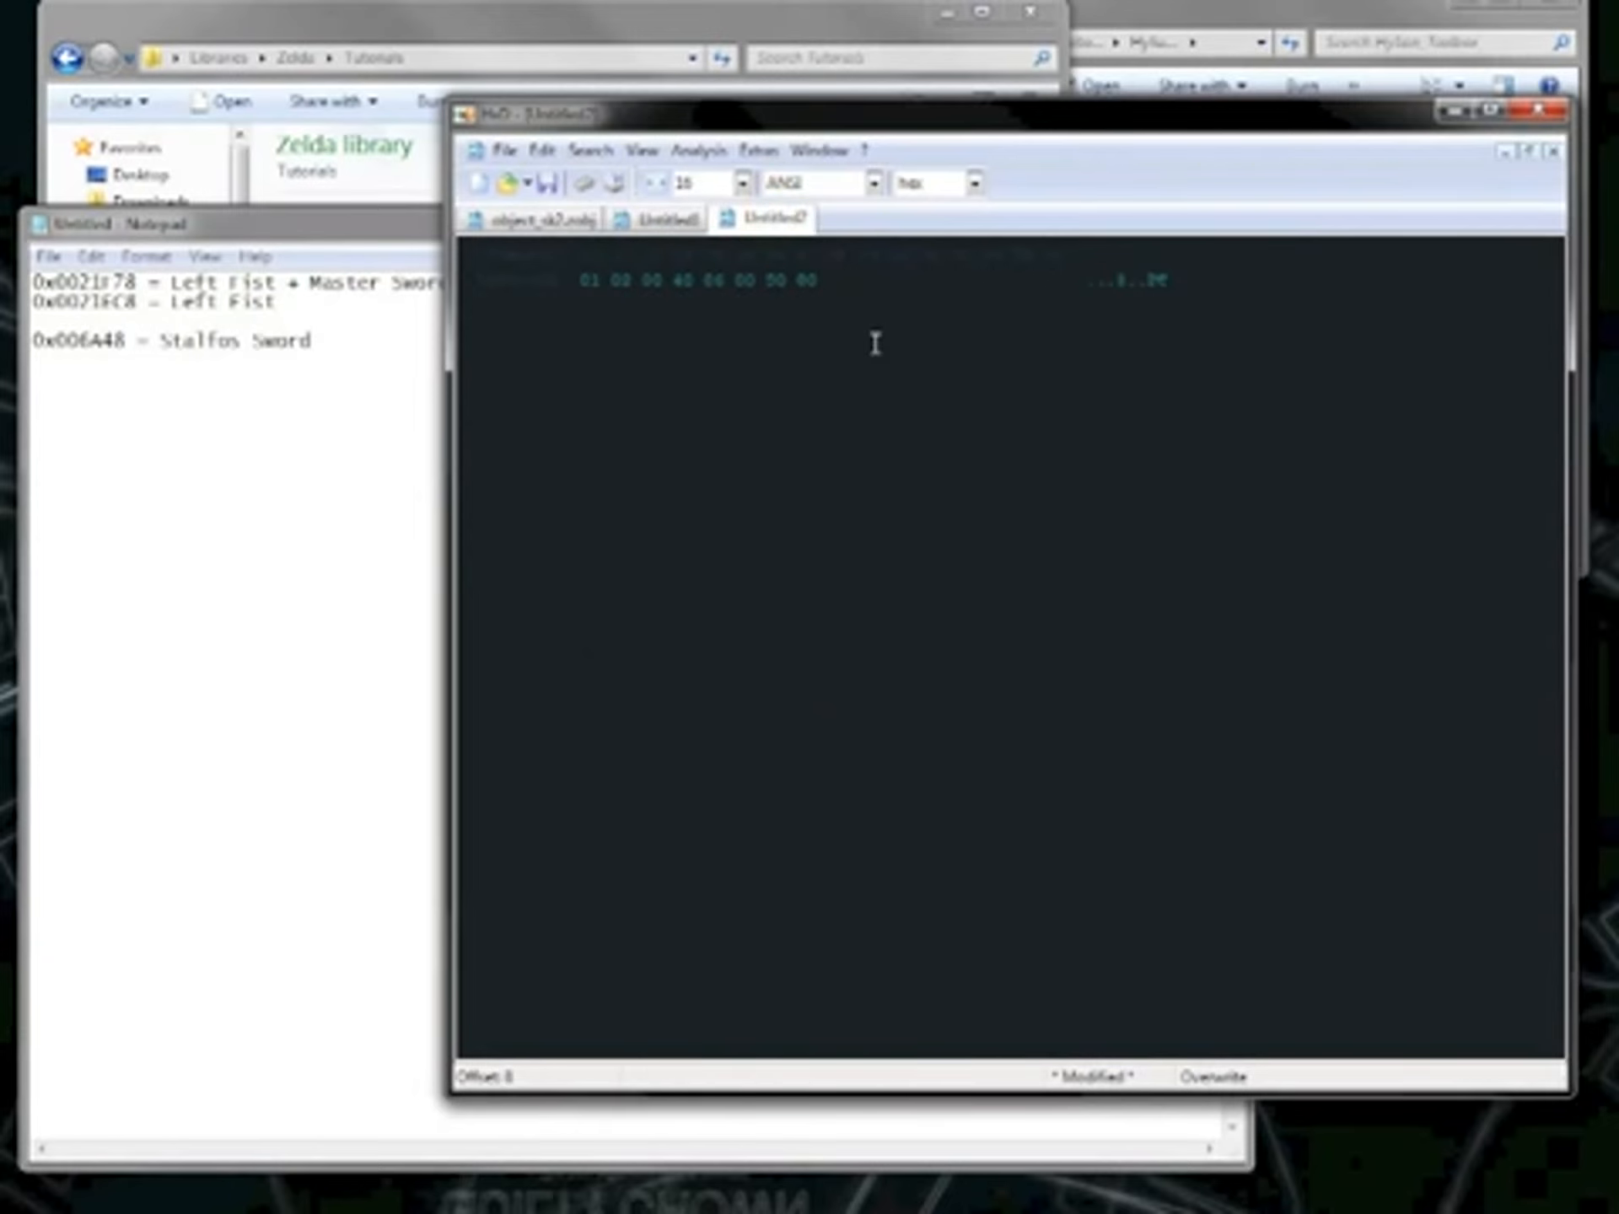
pyautogui.hotkey('ctrl', 'v')
pyautogui.click(642, 221)
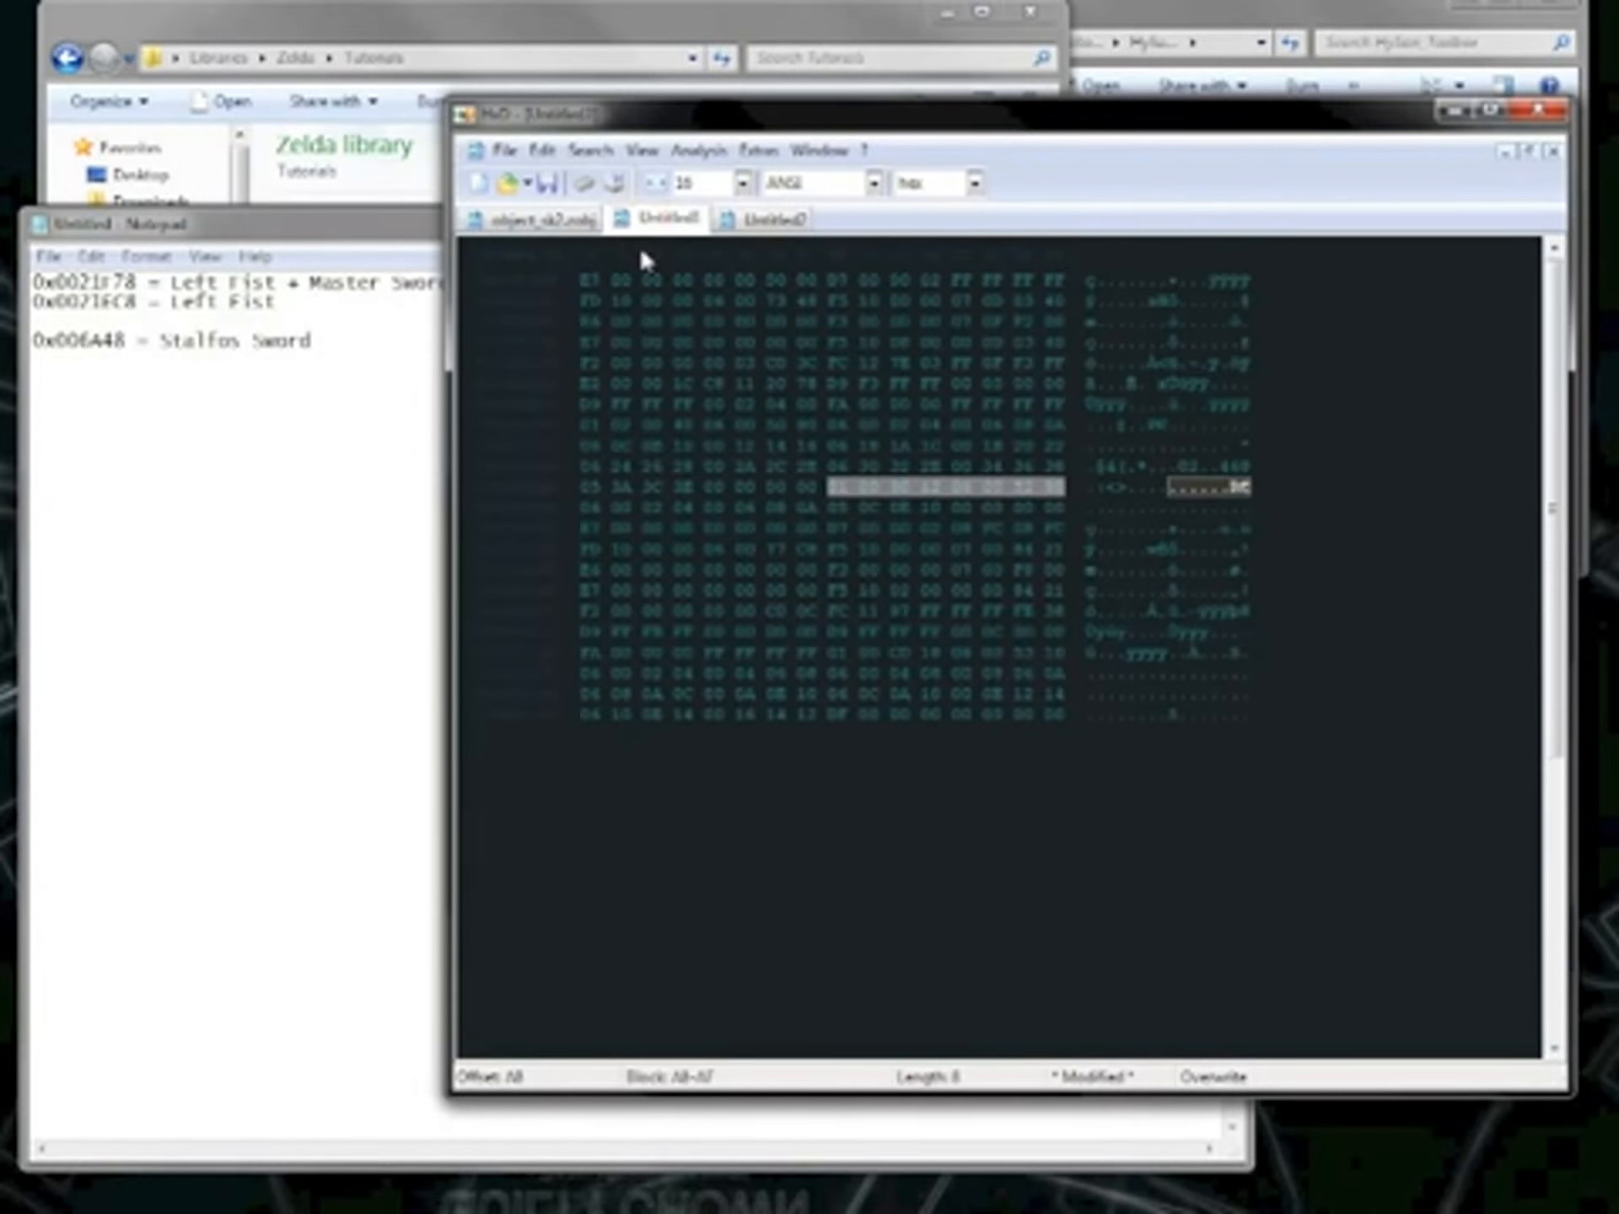
pyautogui.press('F3')
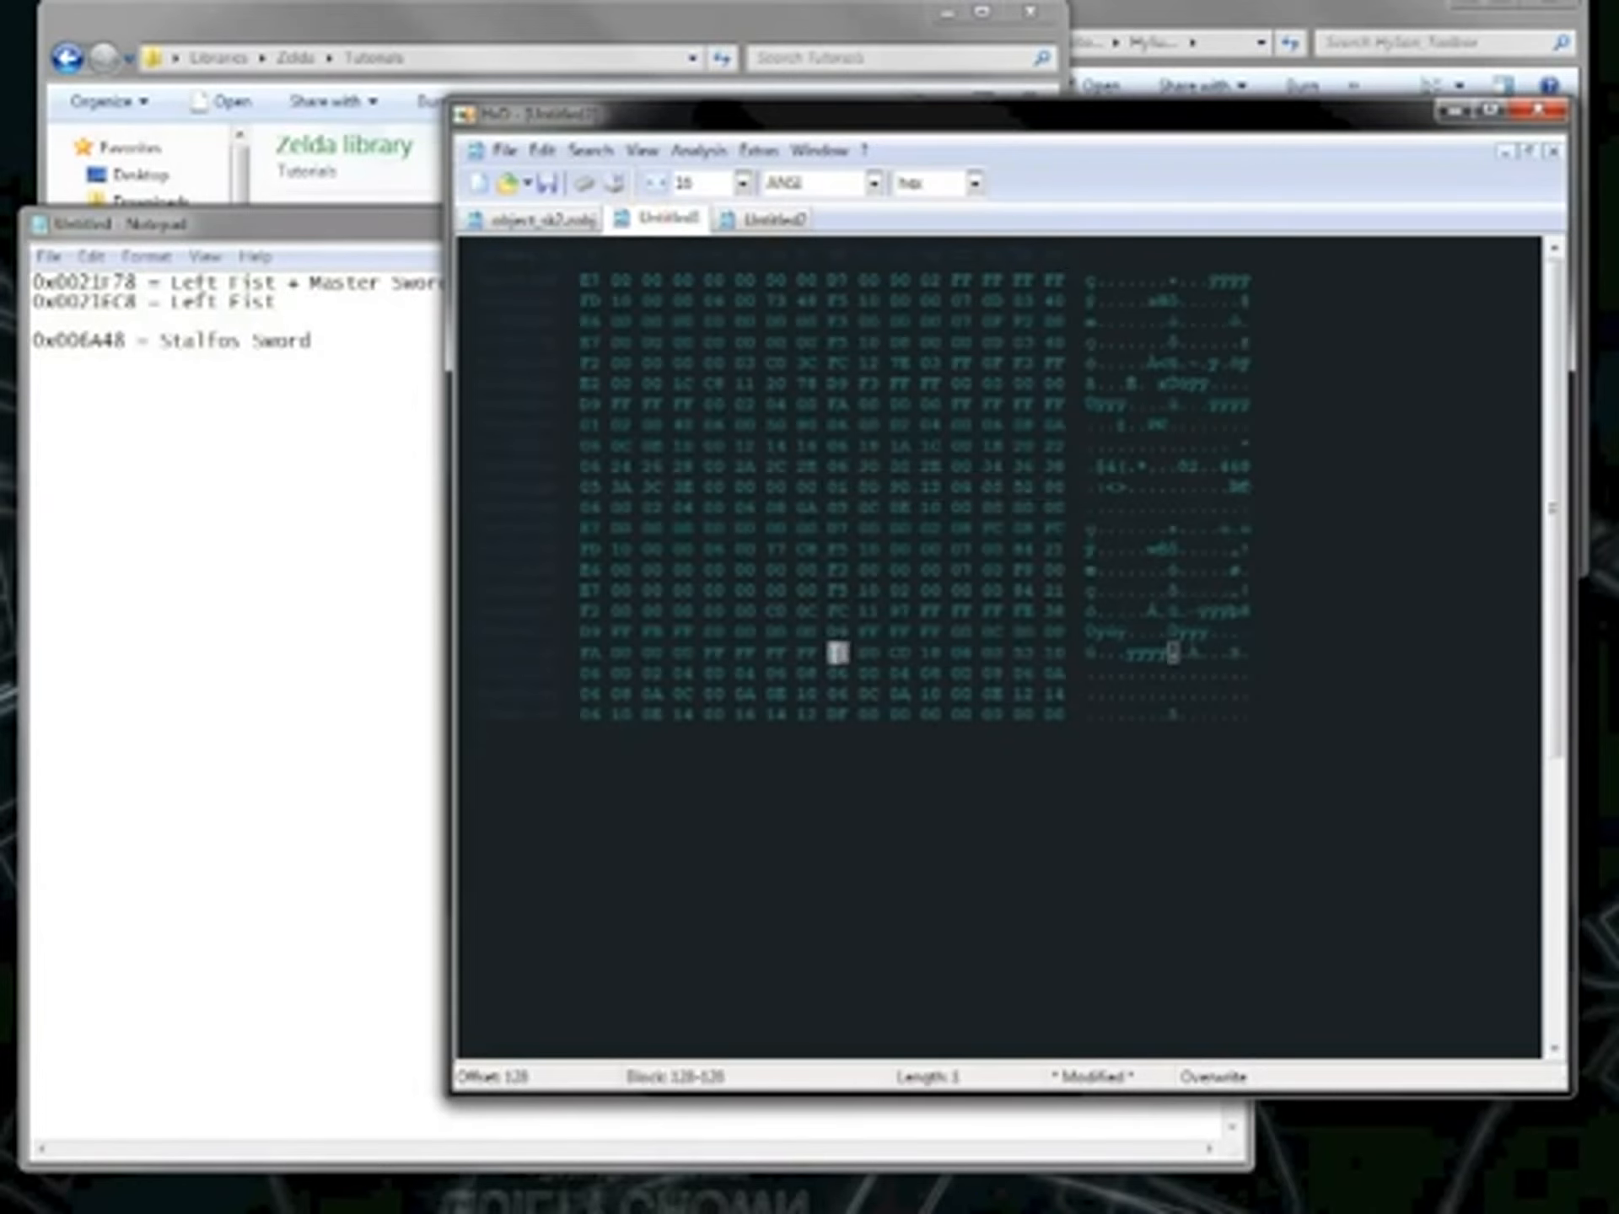
pyautogui.moveTo(837, 651); pyautogui.dragTo(1064, 649)
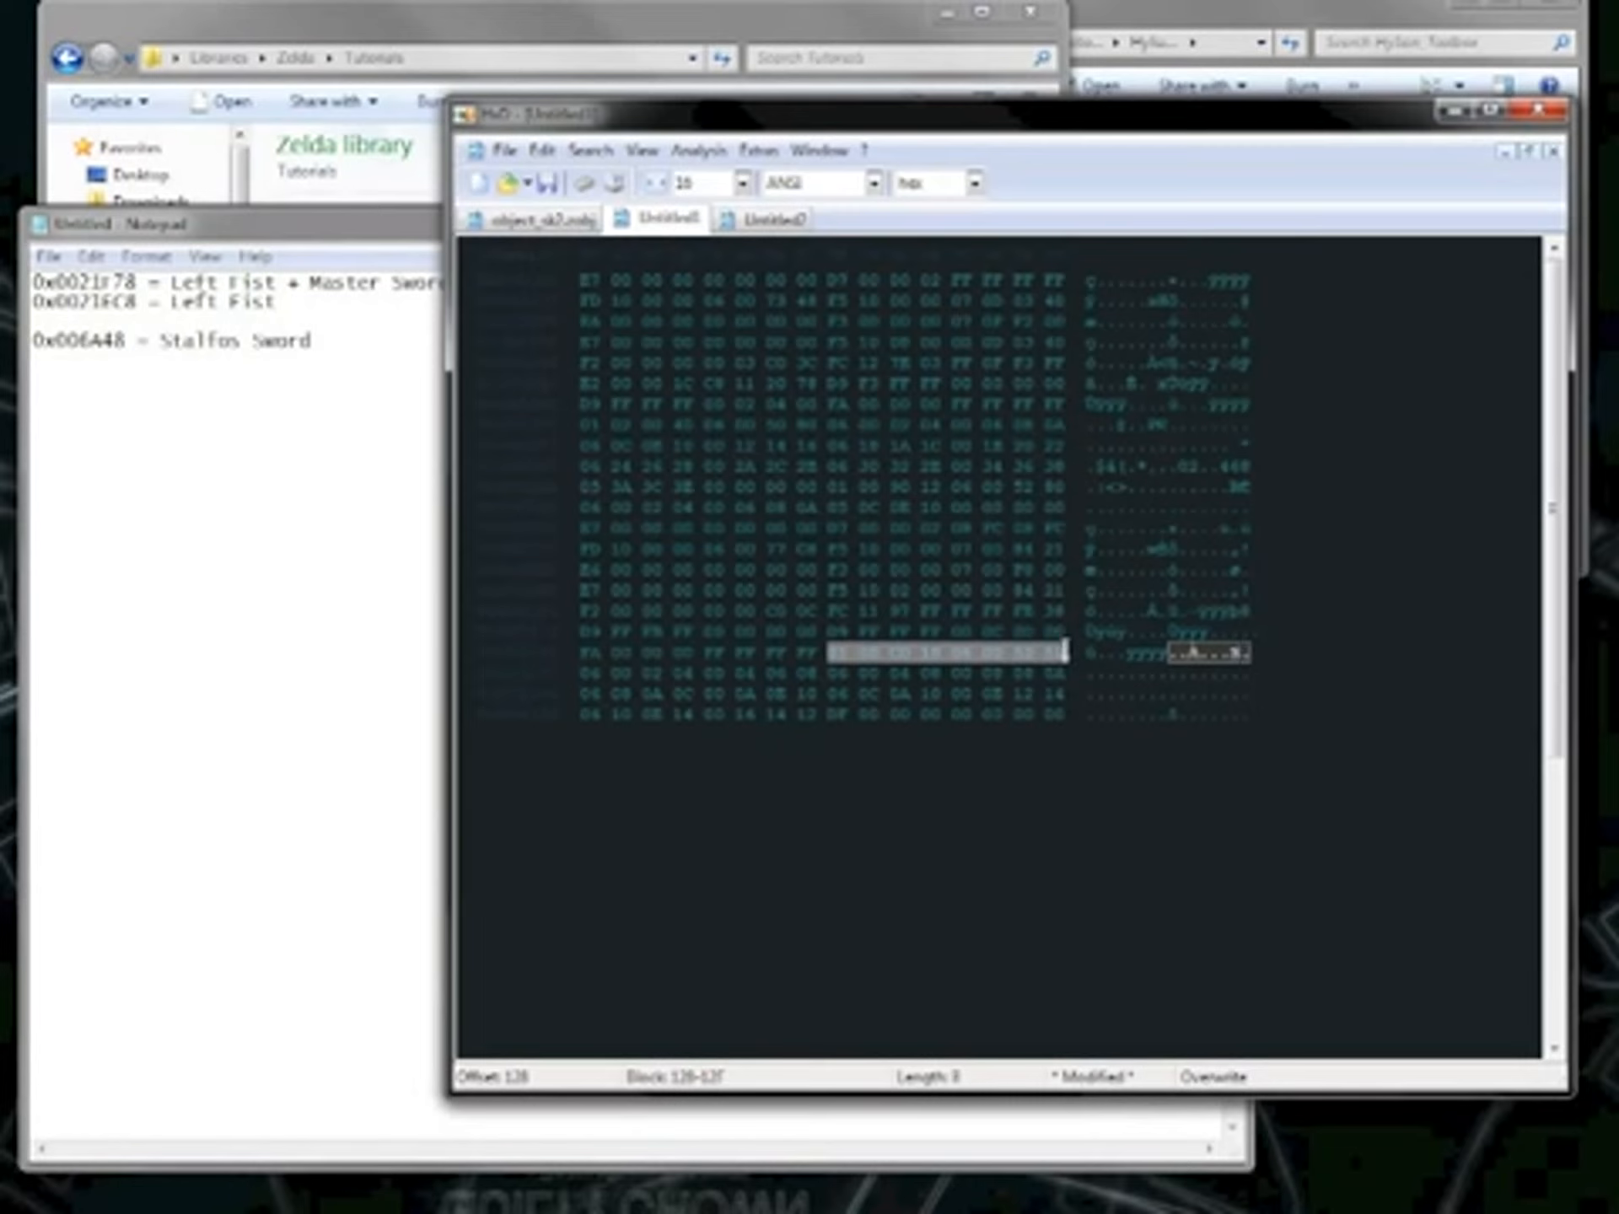
pyautogui.click(765, 221)
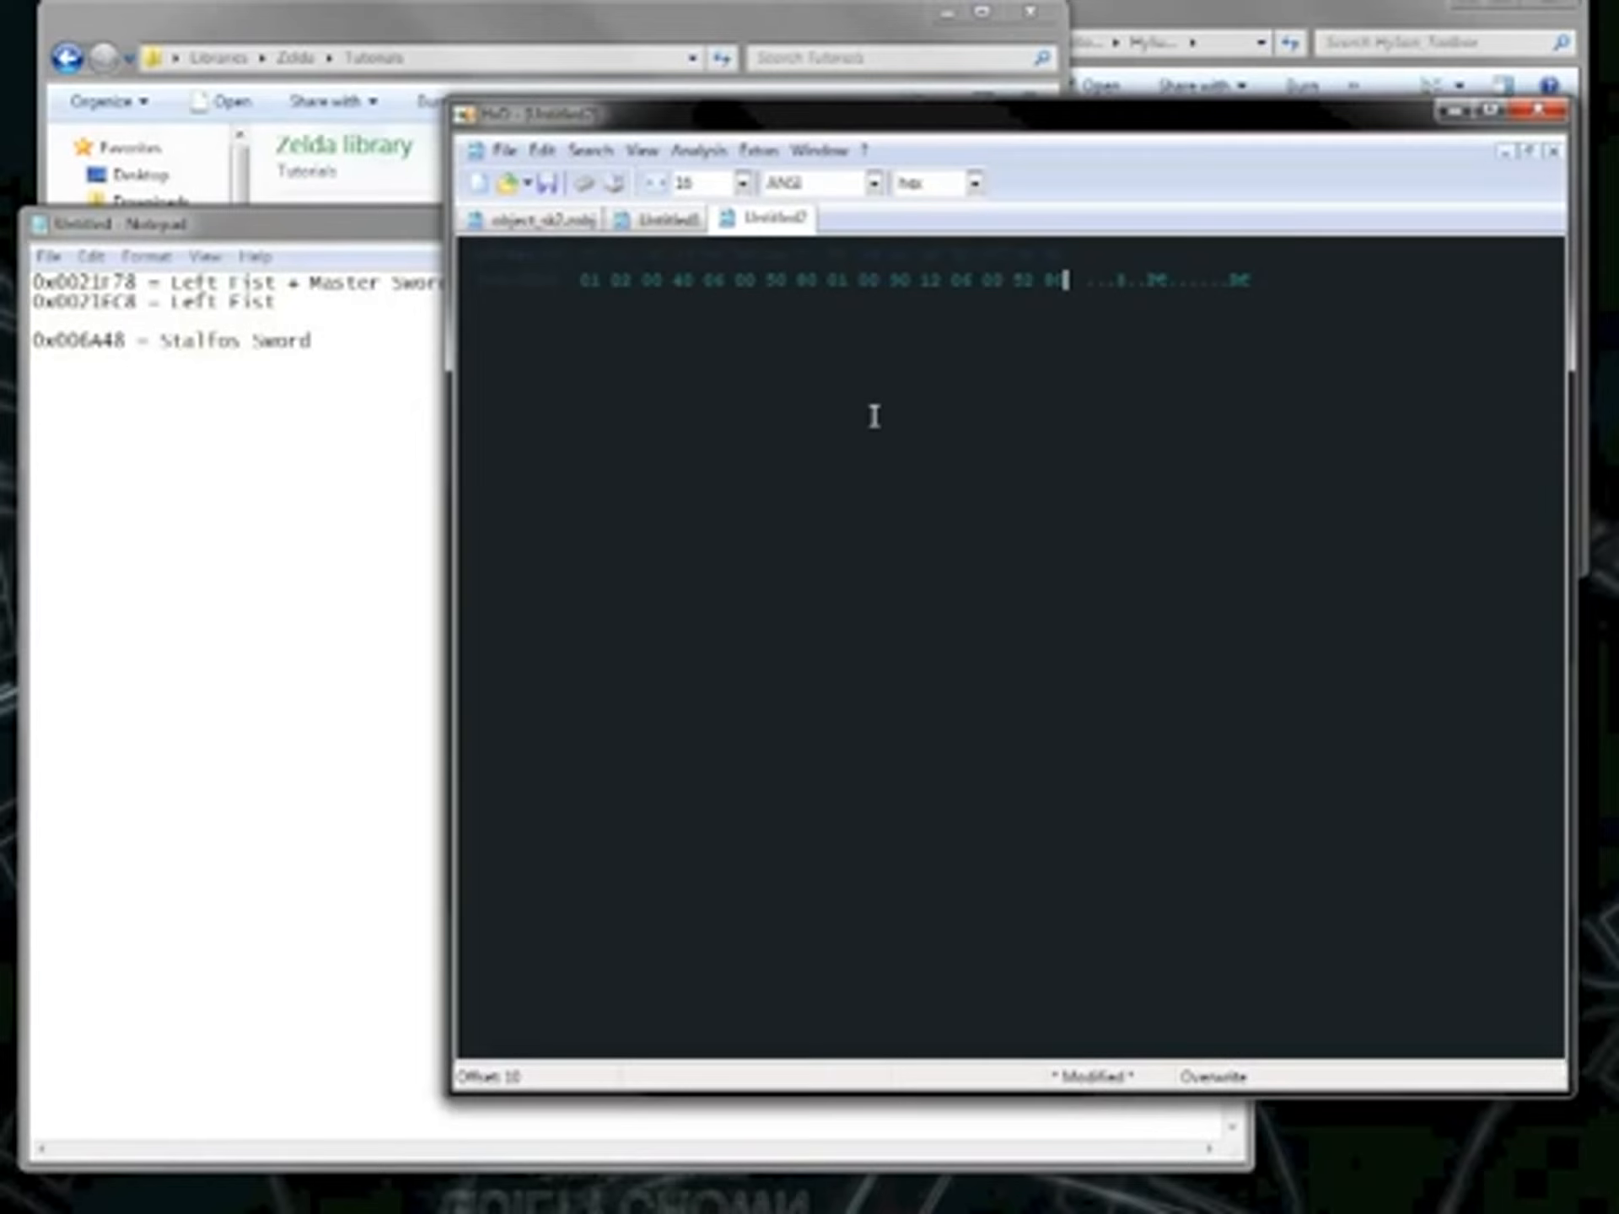
pyautogui.hotkey('ctrl', 'v')
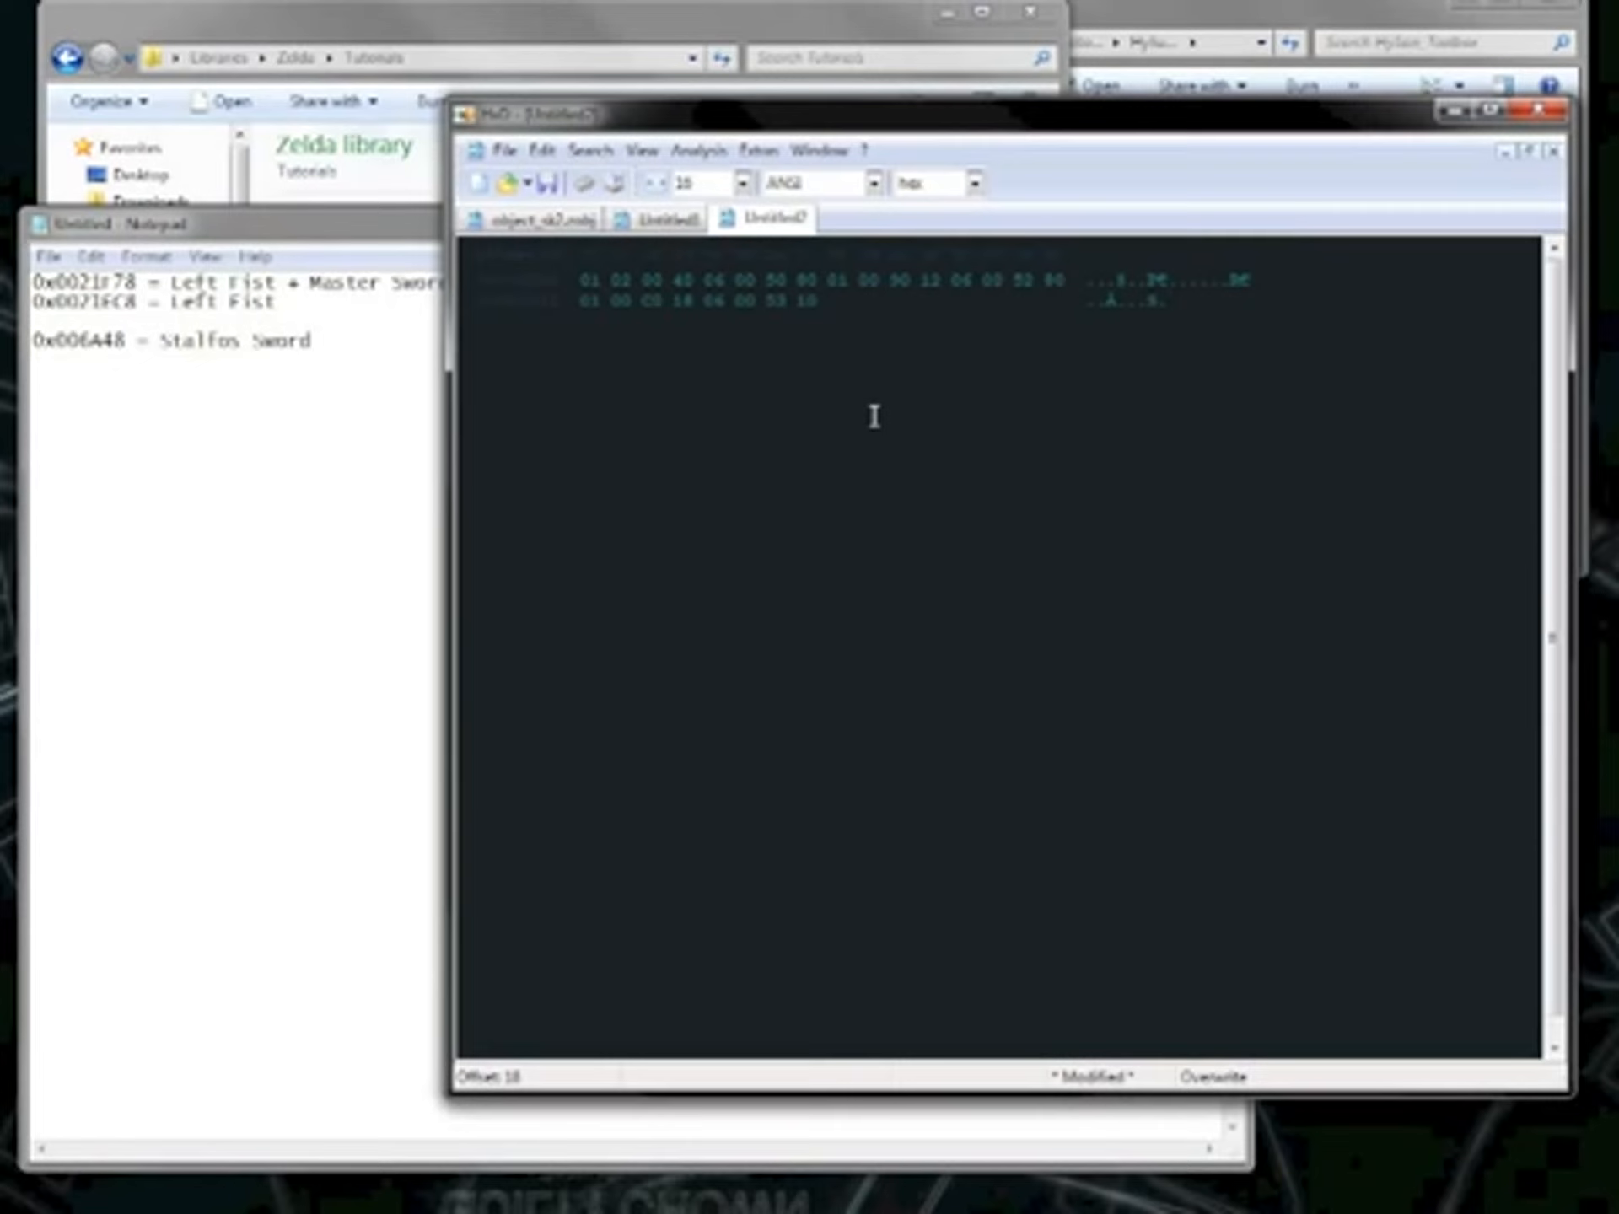
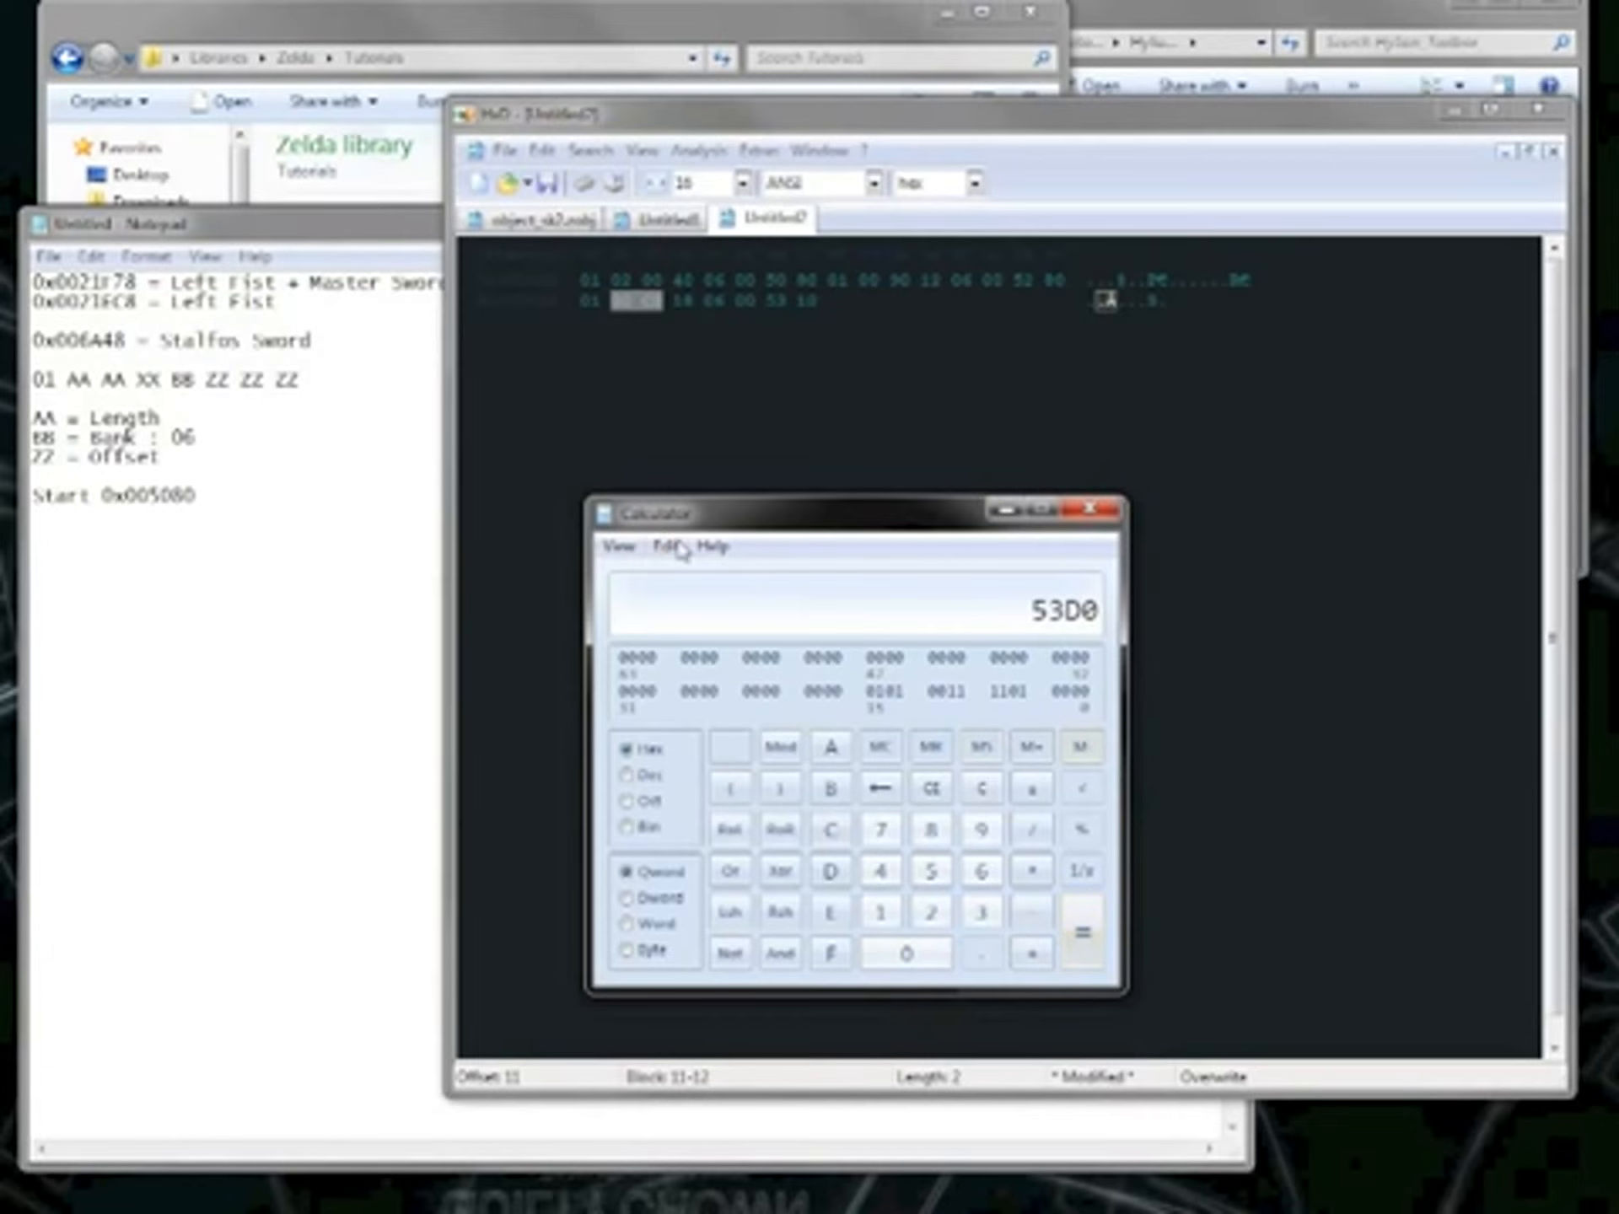
# Copy the Calculator result, minimize Calculator, add "End: 53D0" below the start offset in Notepad and put a colon after "Start".
pyautogui.click(687, 580)
pyautogui.click(995, 511)
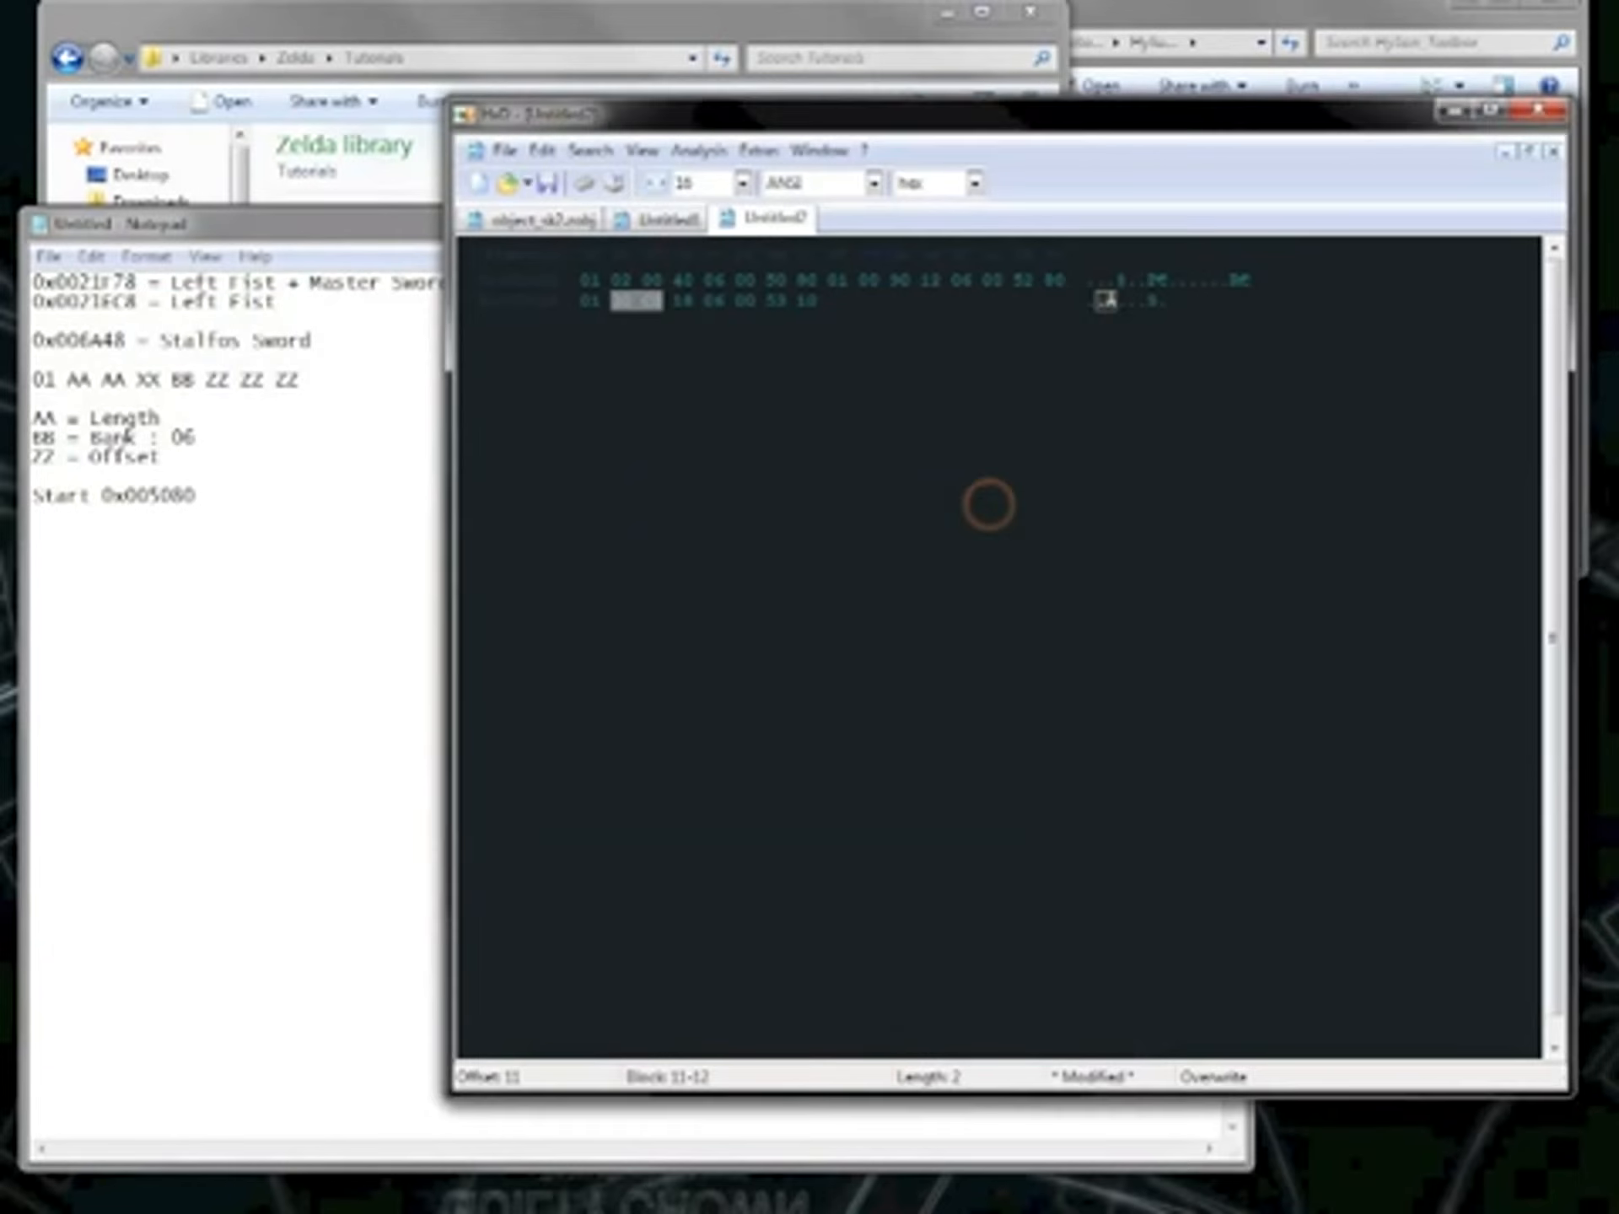
pyautogui.click(235, 549)
pyautogui.write('End: 0')
pyautogui.press('BackSpace')
pyautogui.press('BackSpace')
pyautogui.press('BackSpace')
pyautogui.click(90, 496)
pyautogui.write(':')
pyautogui.press('Down')
pyautogui.write(': 53D0')
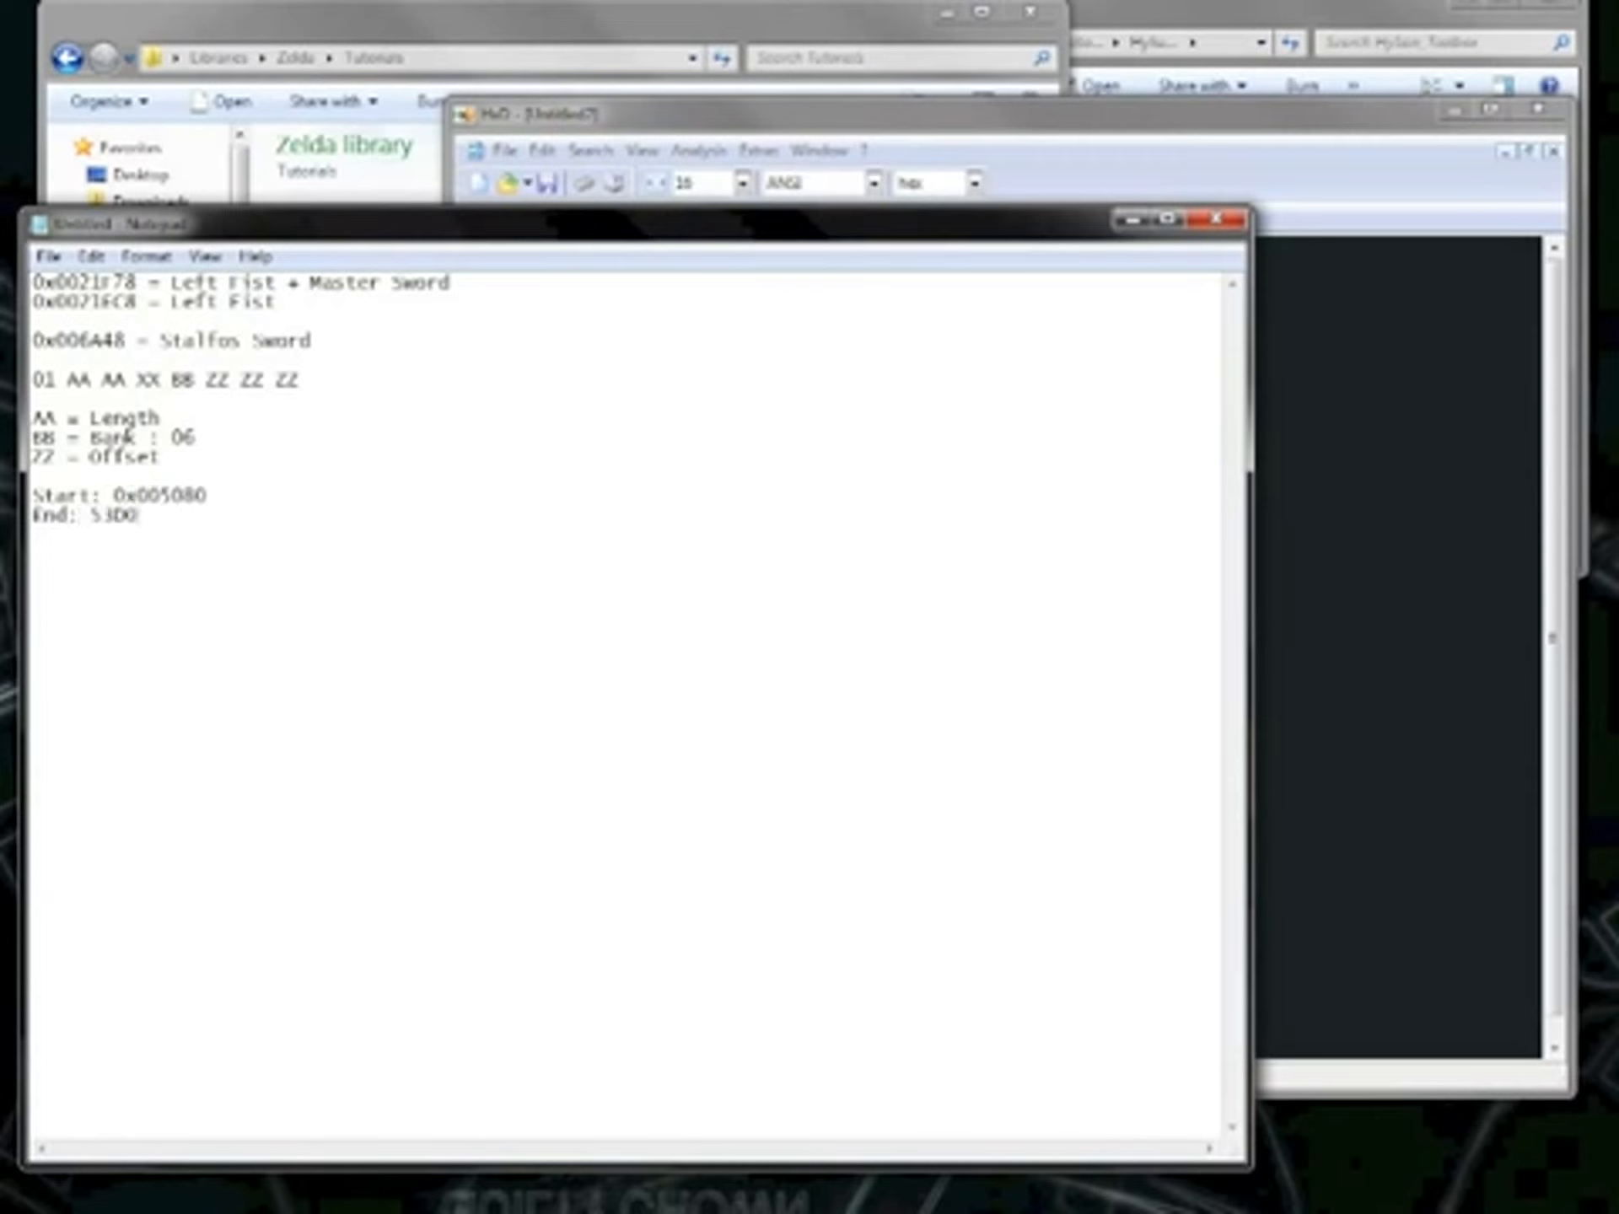
# Prefix the end offset in the Notepad notes with 0x00 so it reads 0x0053D0.
pyautogui.press('Left')
pyautogui.press('Left')
pyautogui.press('Left')
pyautogui.press('Left')
pyautogui.write('0x00')
pyautogui.click(353, 541)
# Return to object_sk2.zobj in HxD and go to hex offset 5080.
pyautogui.click(1045, 126)
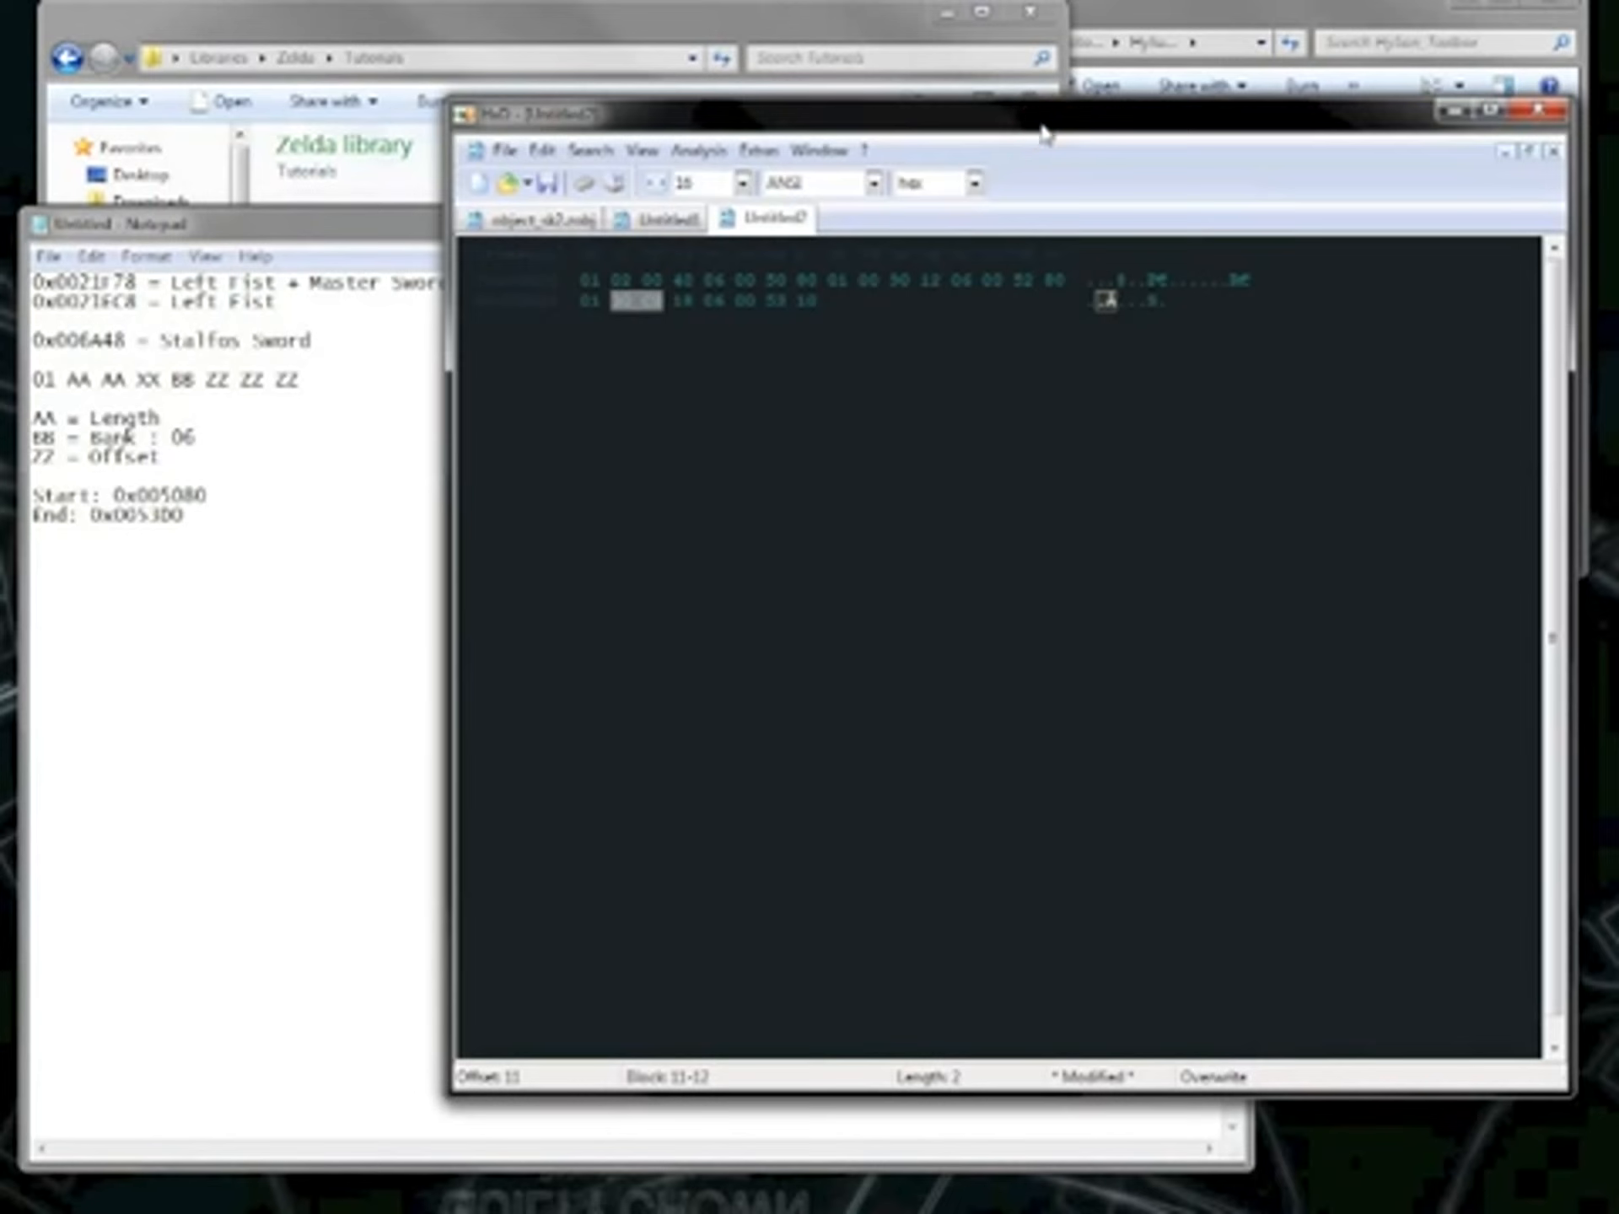
pyautogui.click(857, 313)
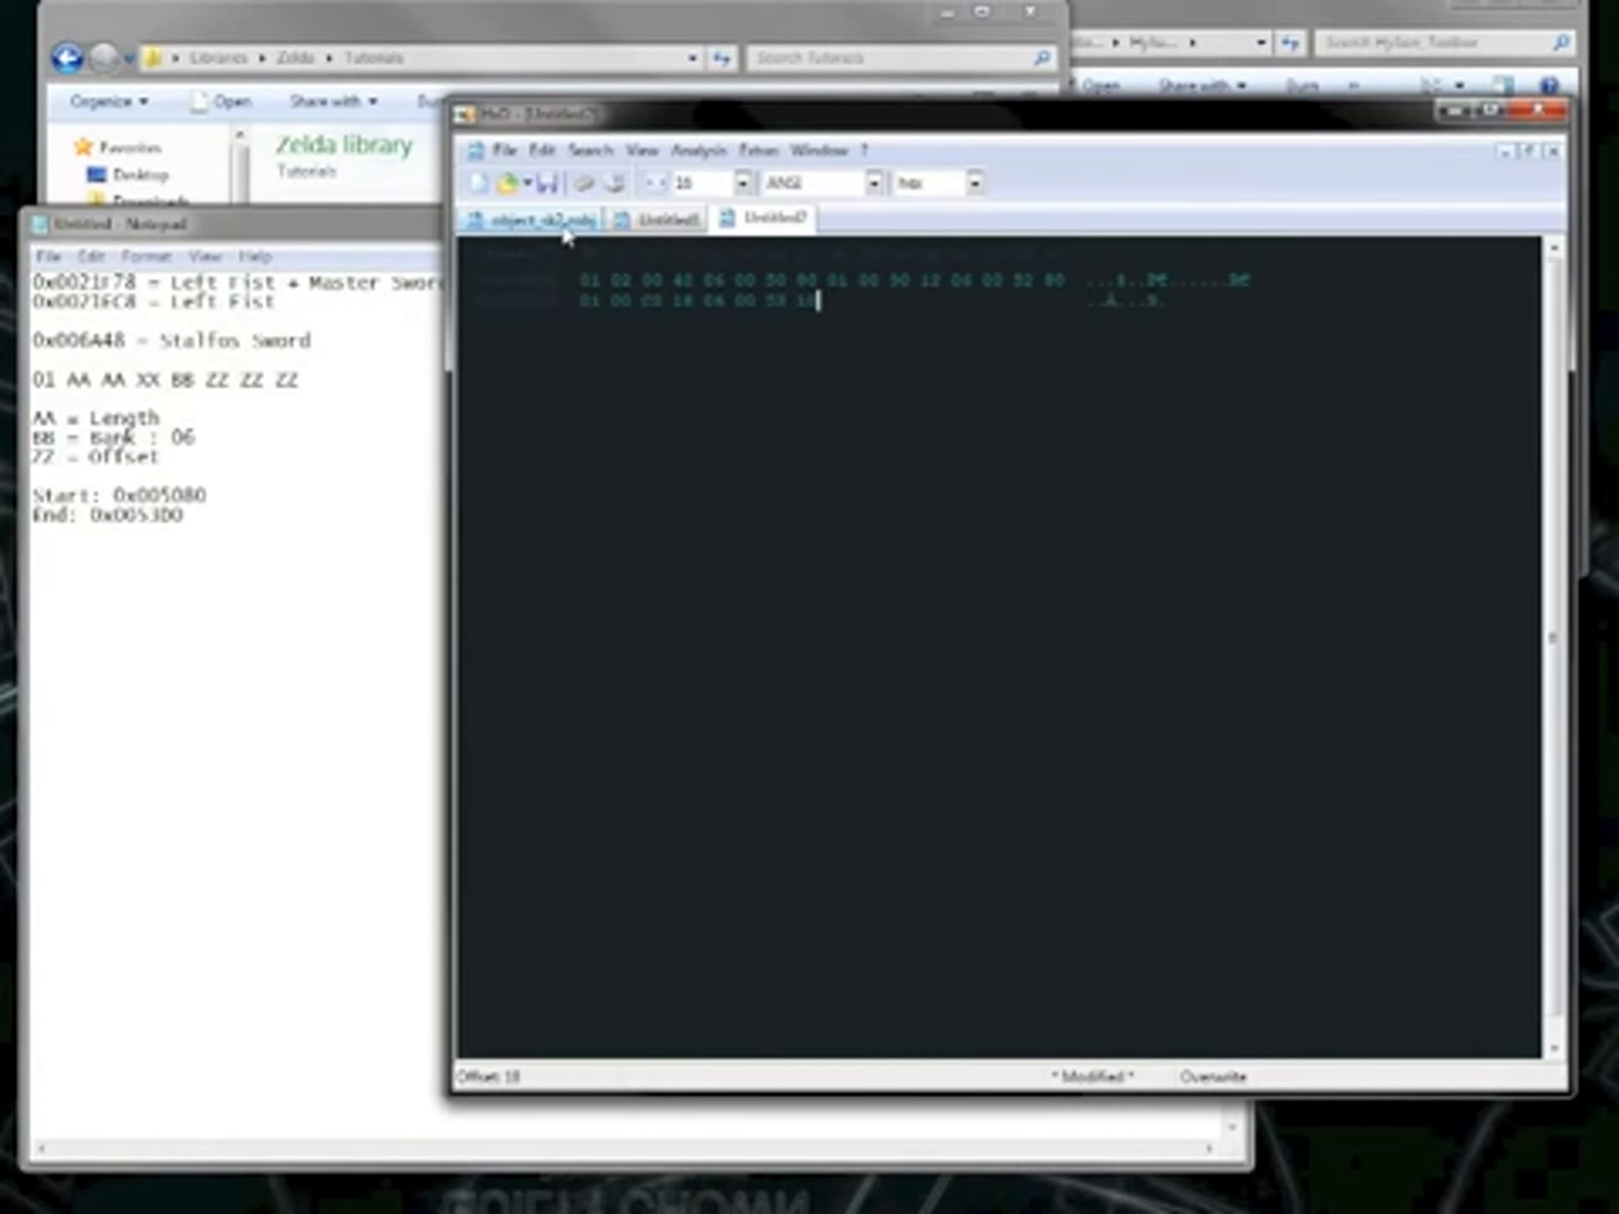
pyautogui.click(563, 221)
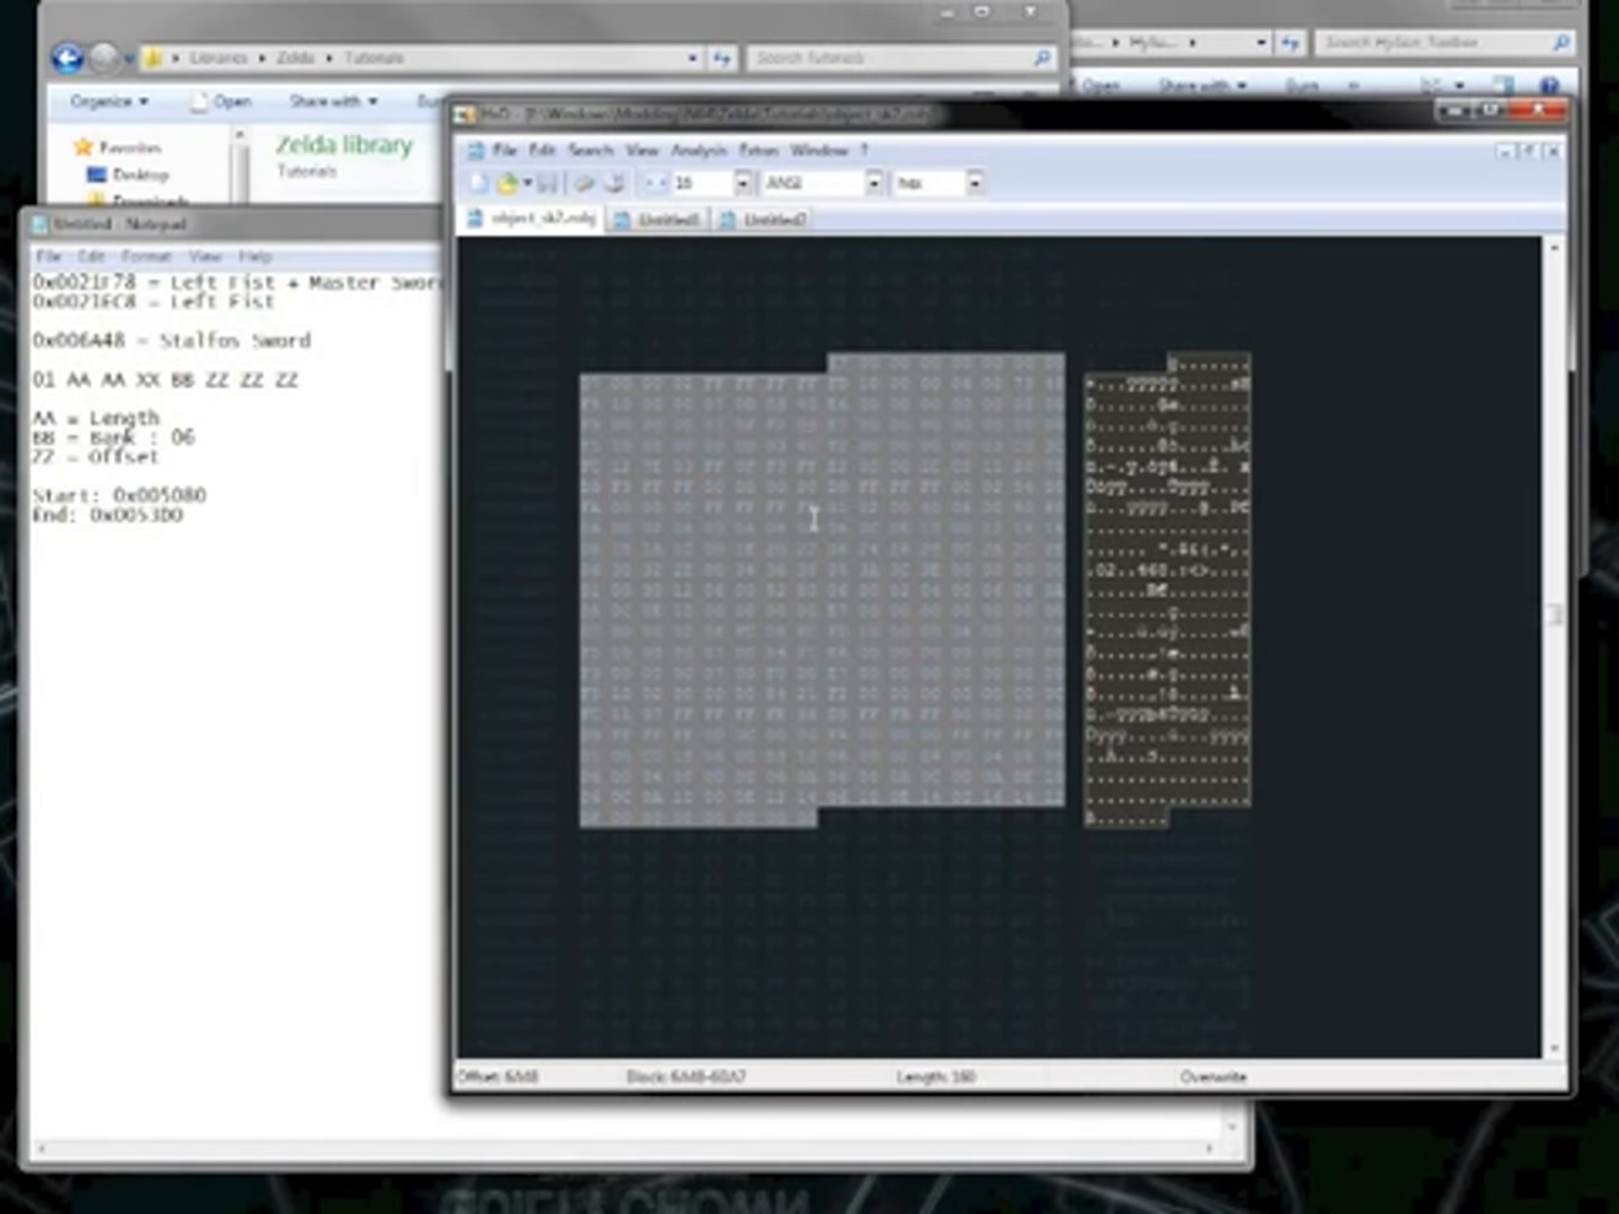
pyautogui.hotkey('ctrl', 'g')
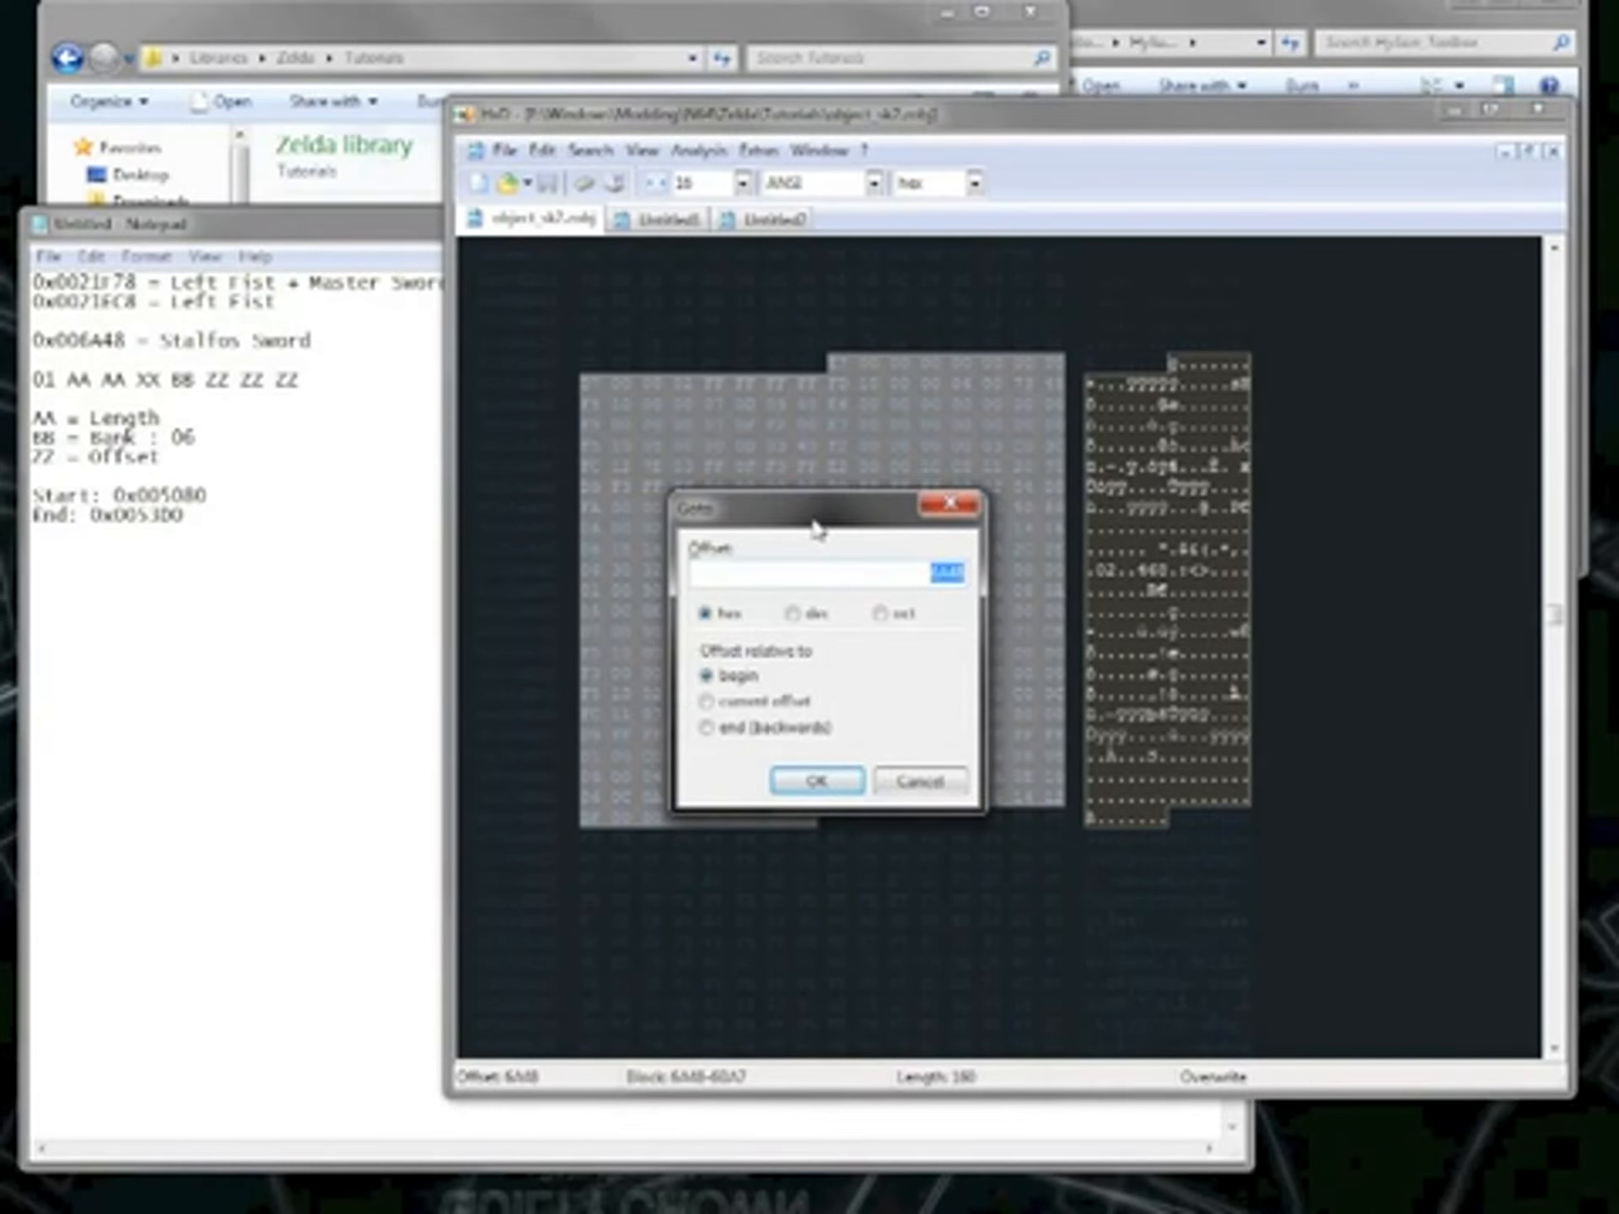
pyautogui.write('5080')
pyautogui.press('Return')
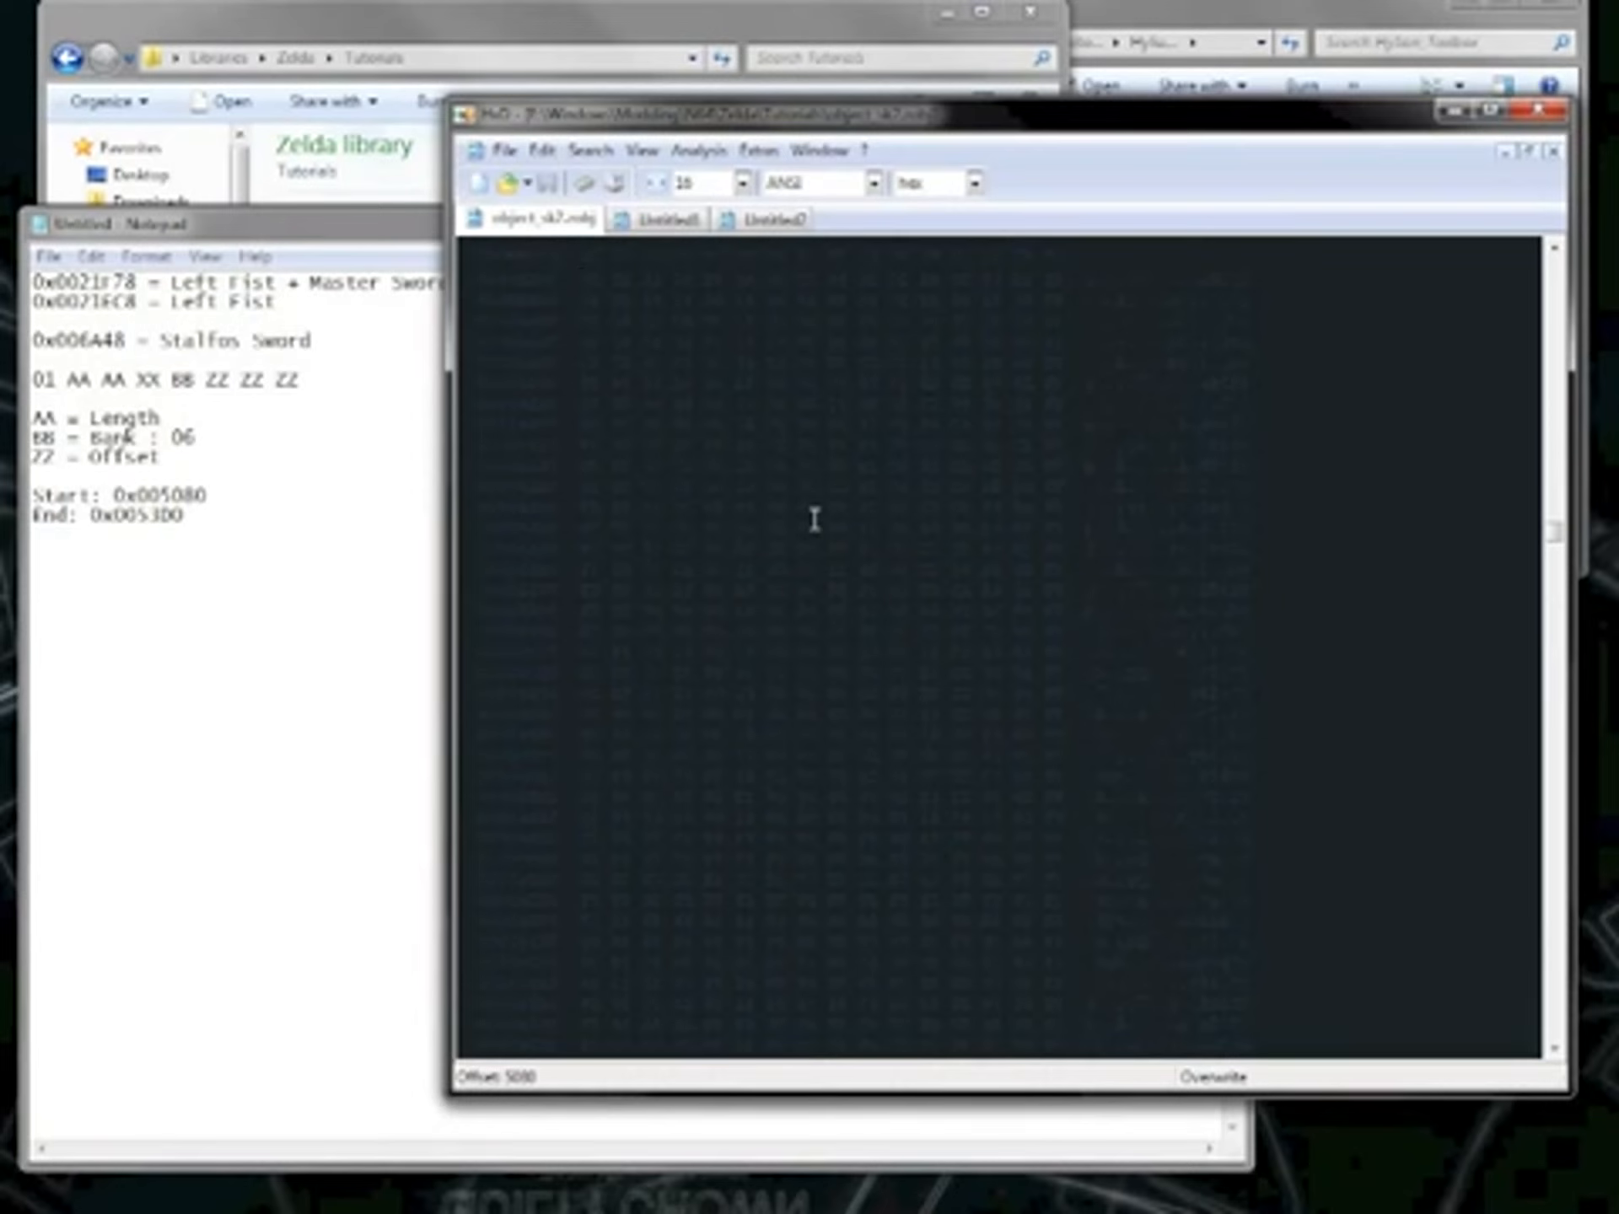
# Select the block in object_sk2.zobj that starts at hex offset 5080 with a hex length of 350.
pyautogui.scroll(2, 629, 328)
pyautogui.hotkey('ctrl', 'e')
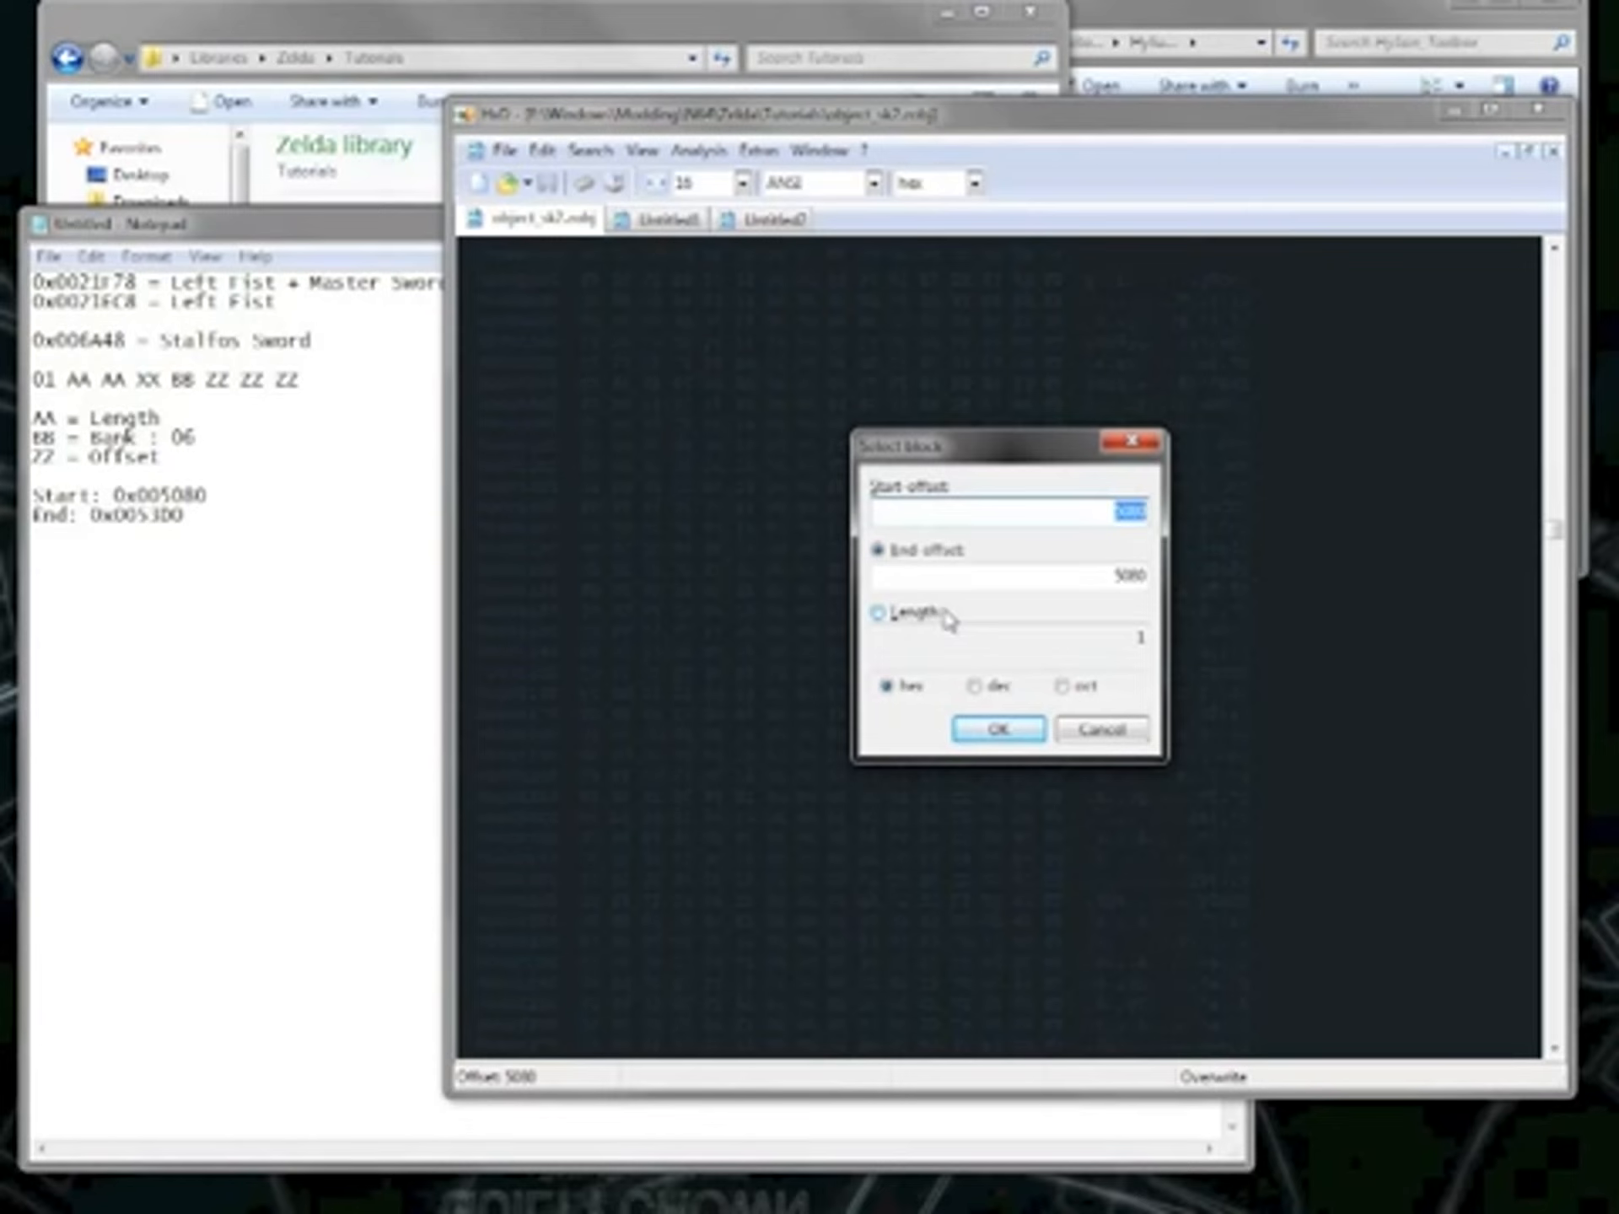
pyautogui.click(1066, 574)
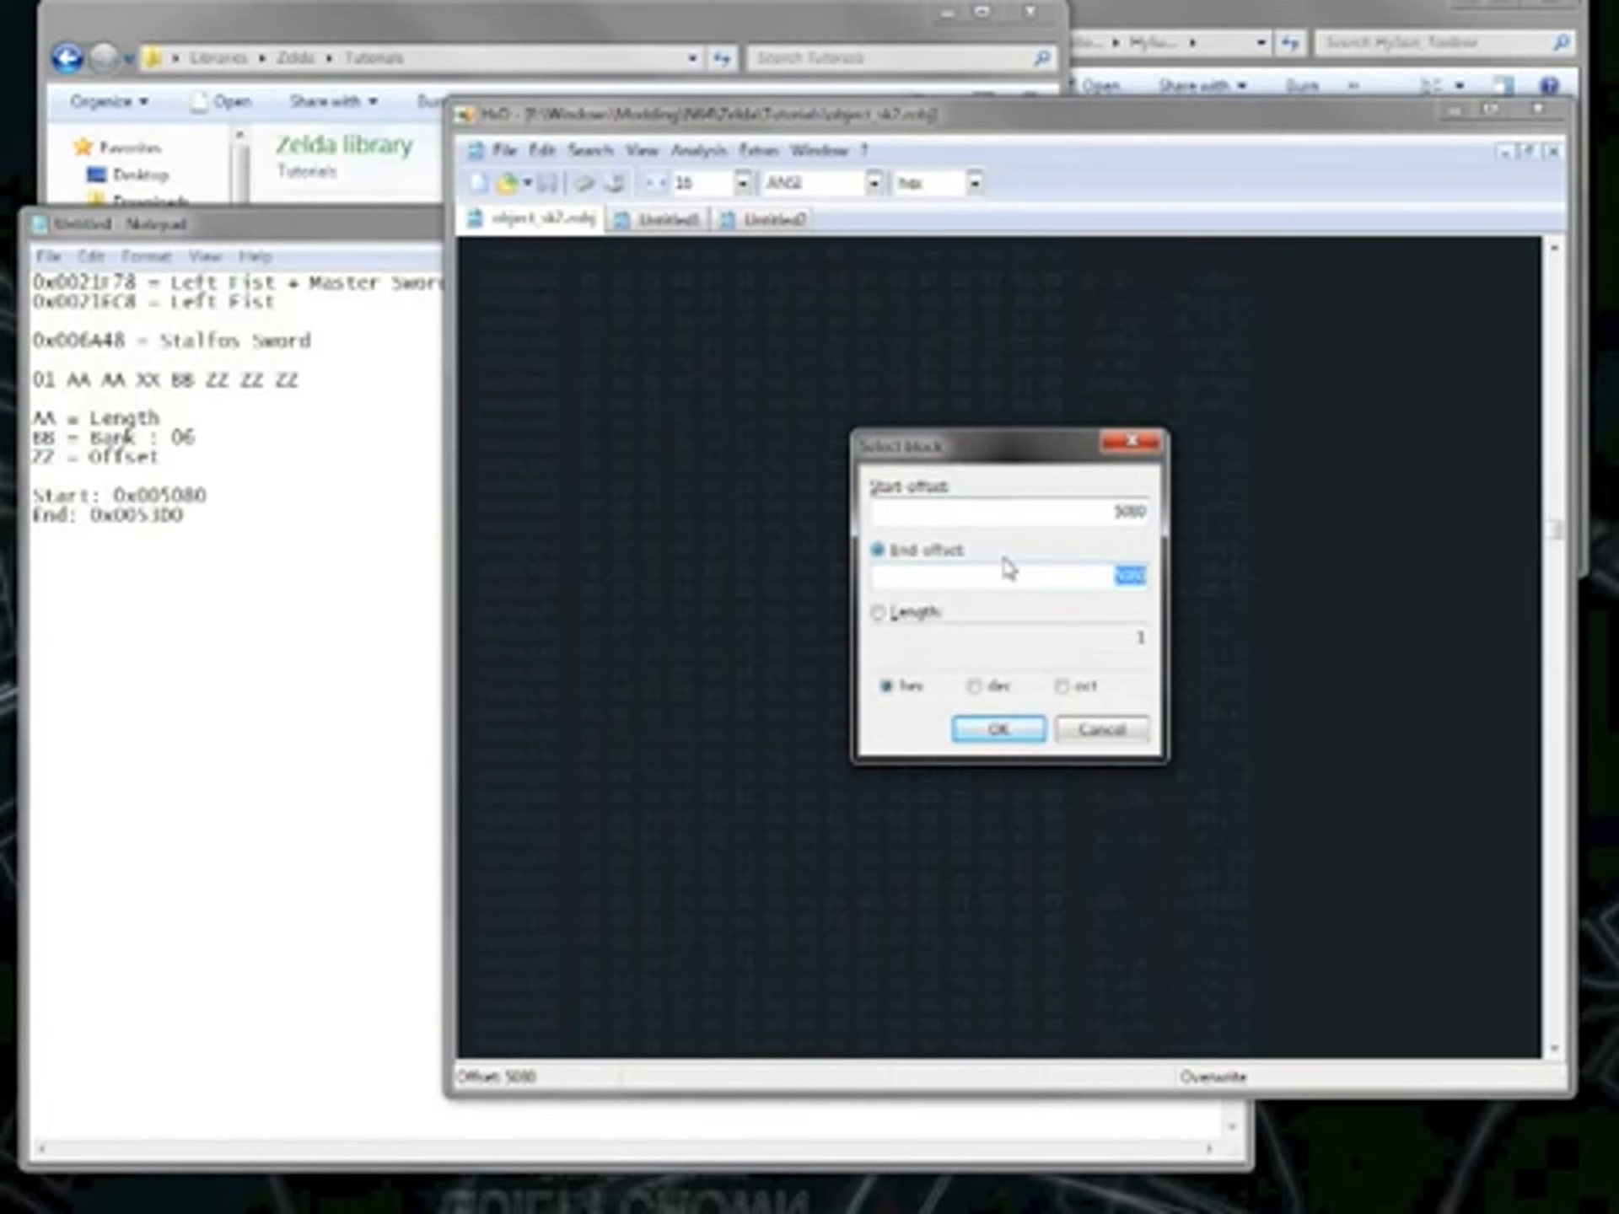
pyautogui.write('5300')
pyautogui.moveTo(1098, 638); pyautogui.dragTo(1153, 644)
pyautogui.click(1146, 641)
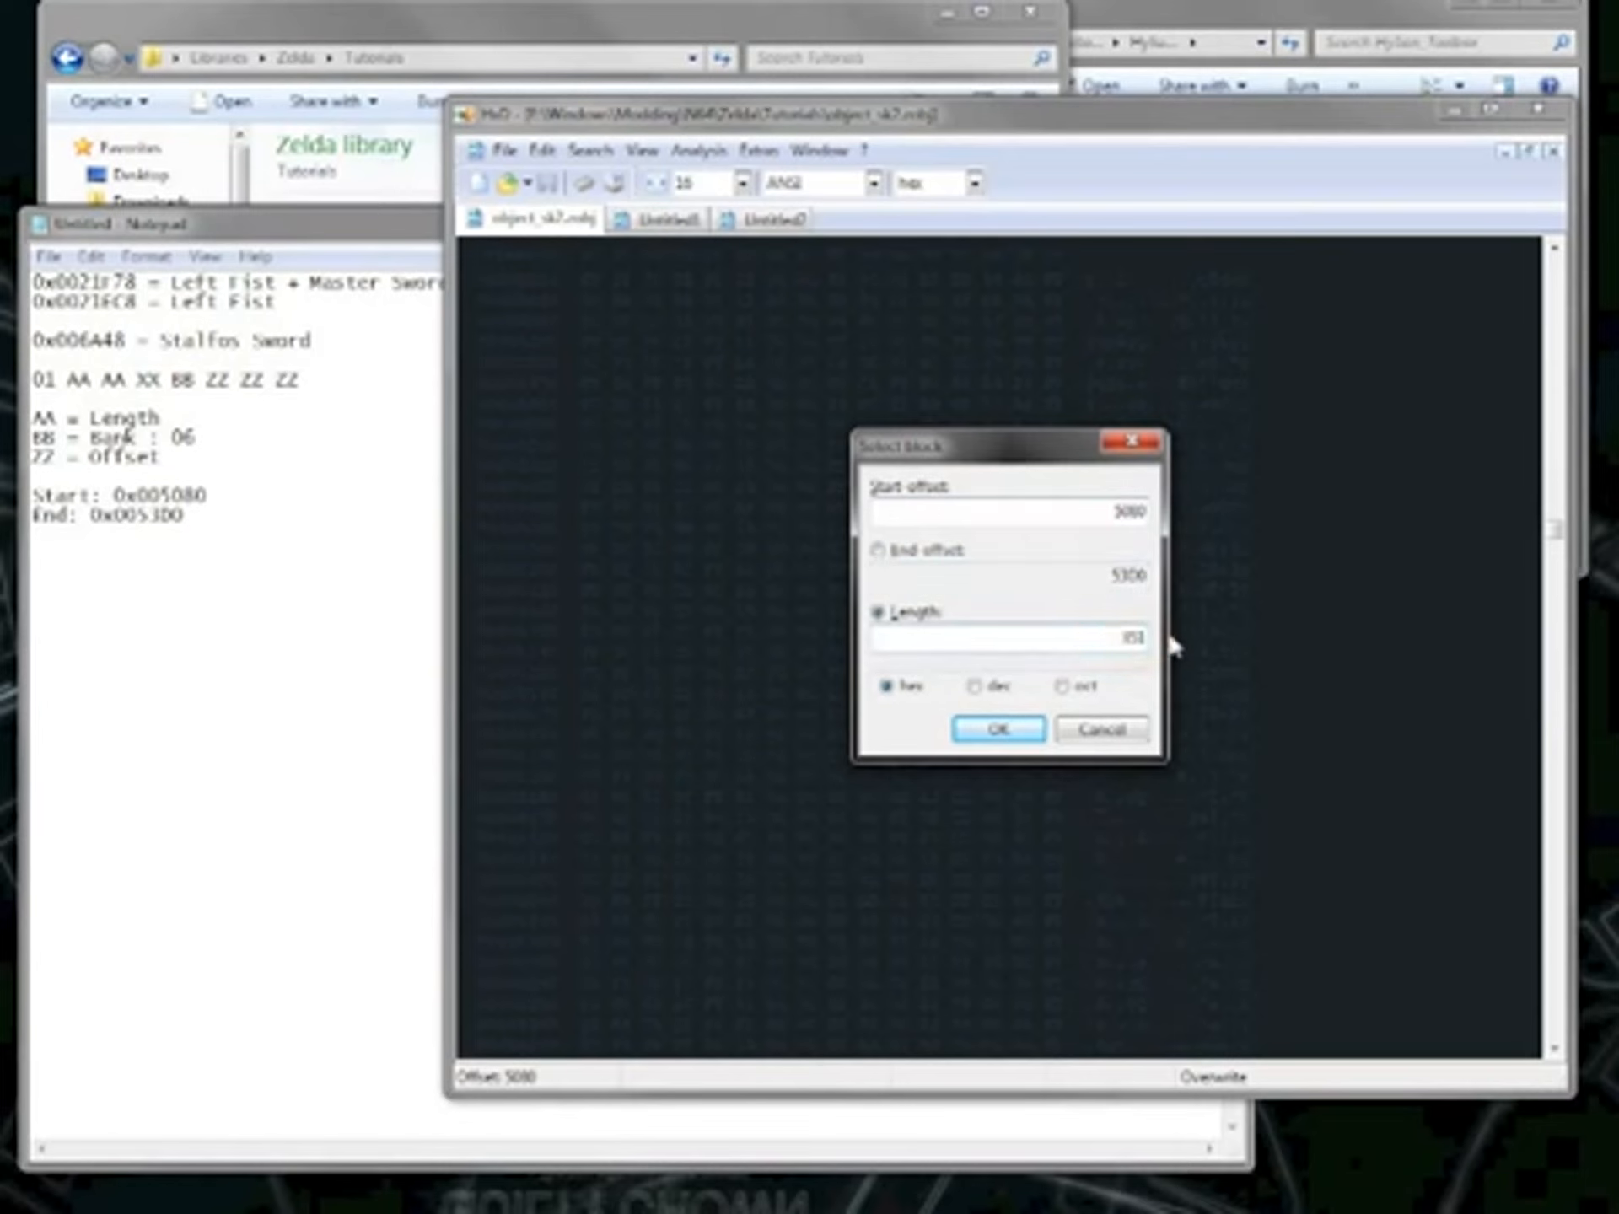
pyautogui.press('BackSpace')
pyautogui.write('0')
pyautogui.click(1020, 729)
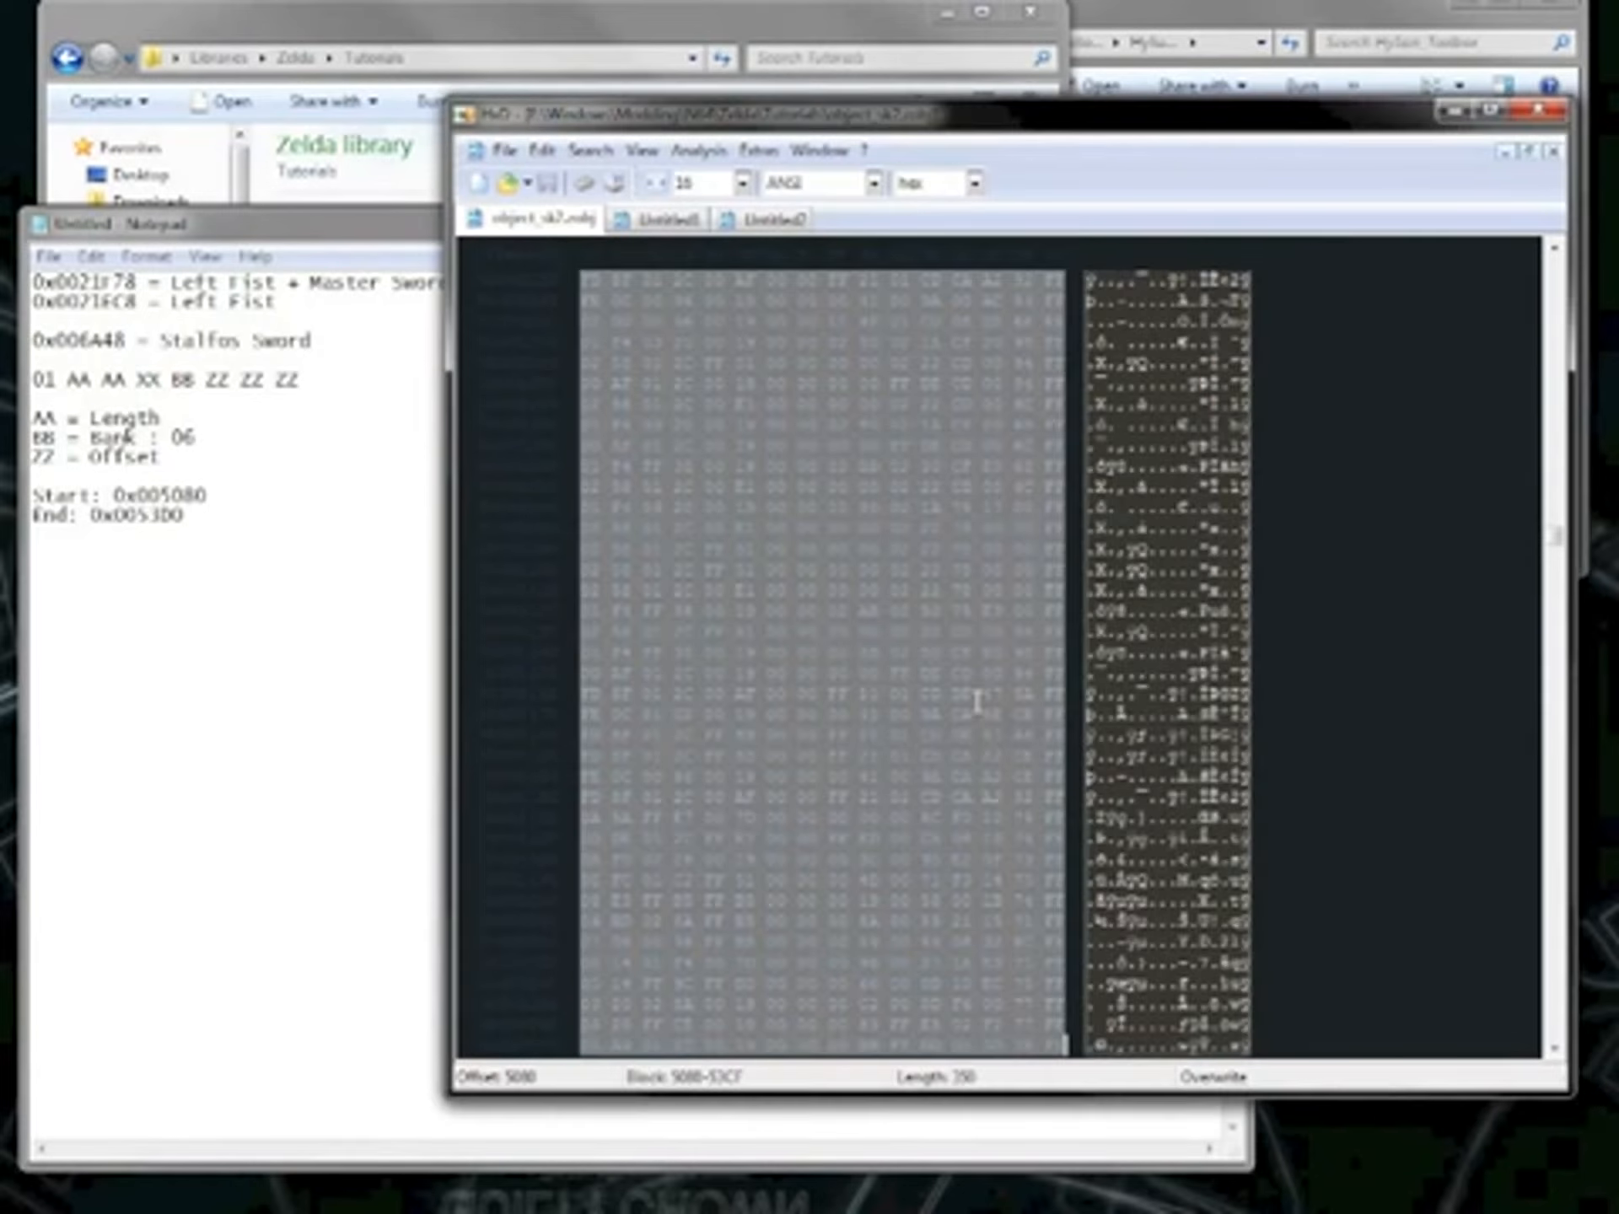
# Copy the selected vertex data from object_sk2.zobj into a new file.
pyautogui.scroll(10, 991, 735)
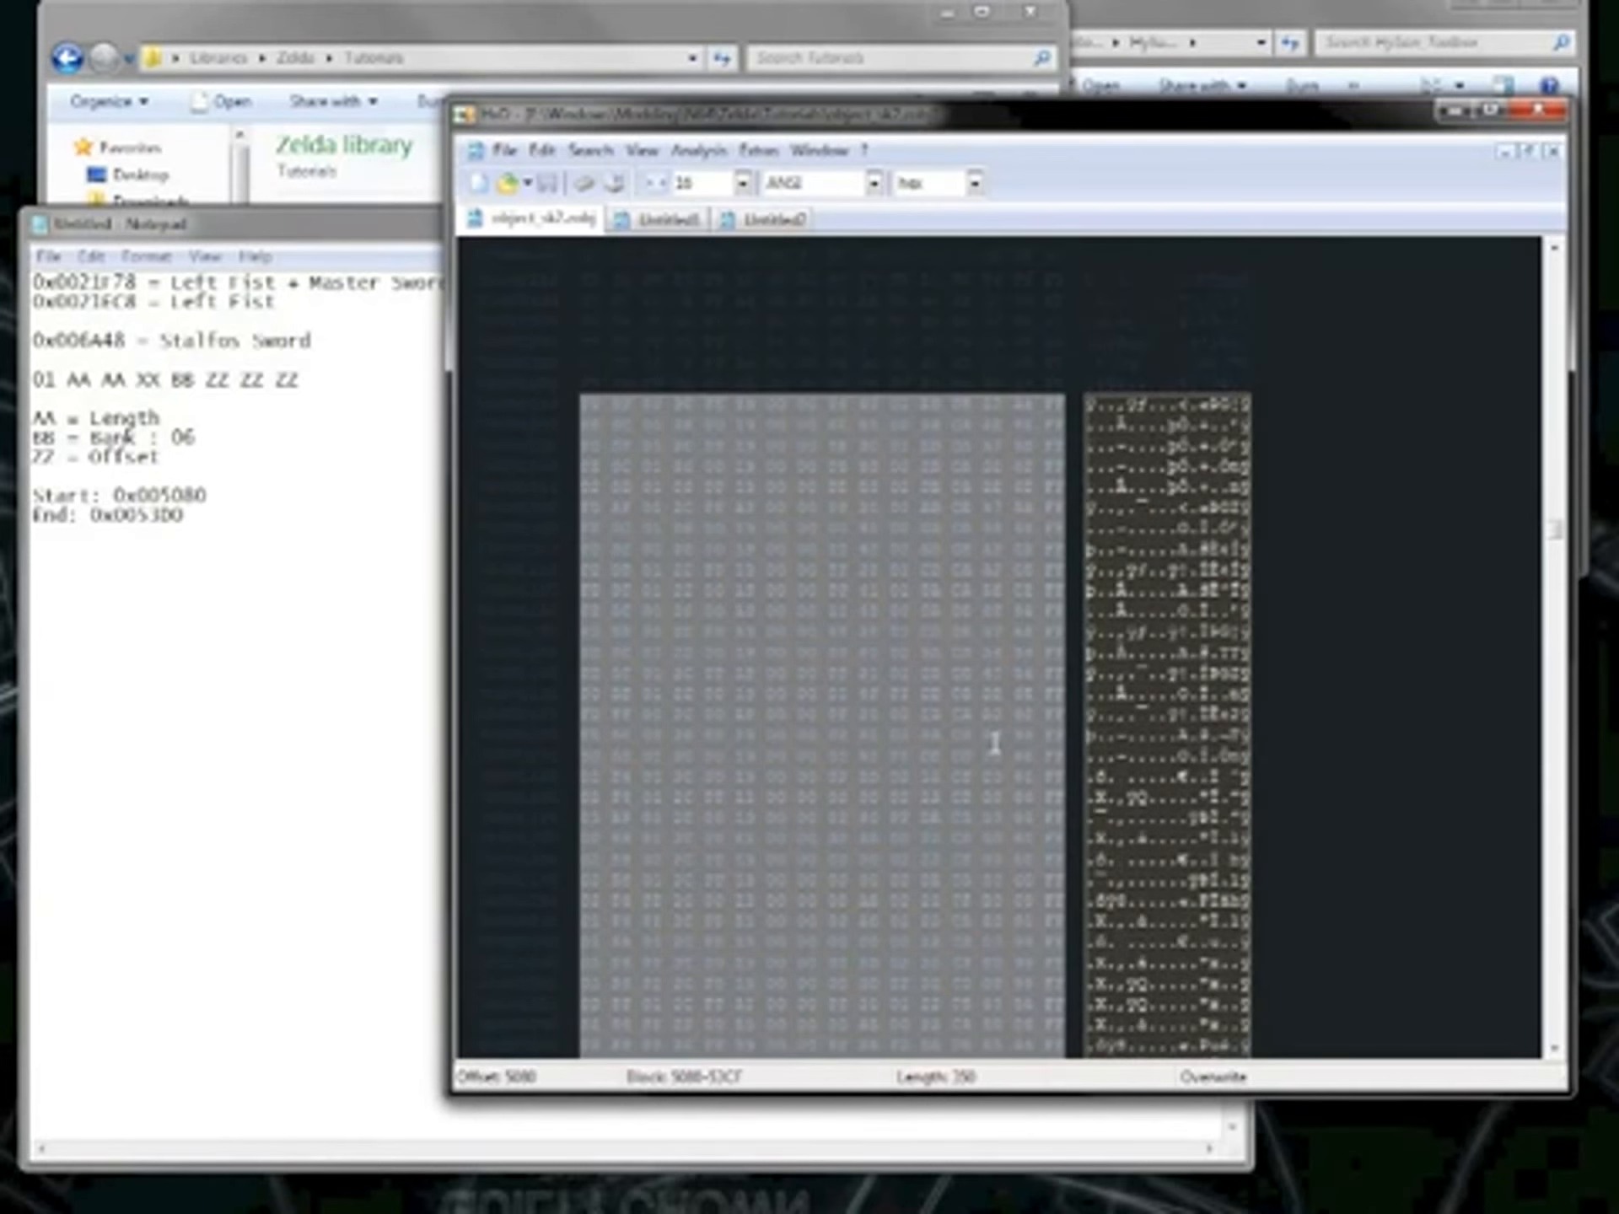
pyautogui.scroll(-4, 992, 746)
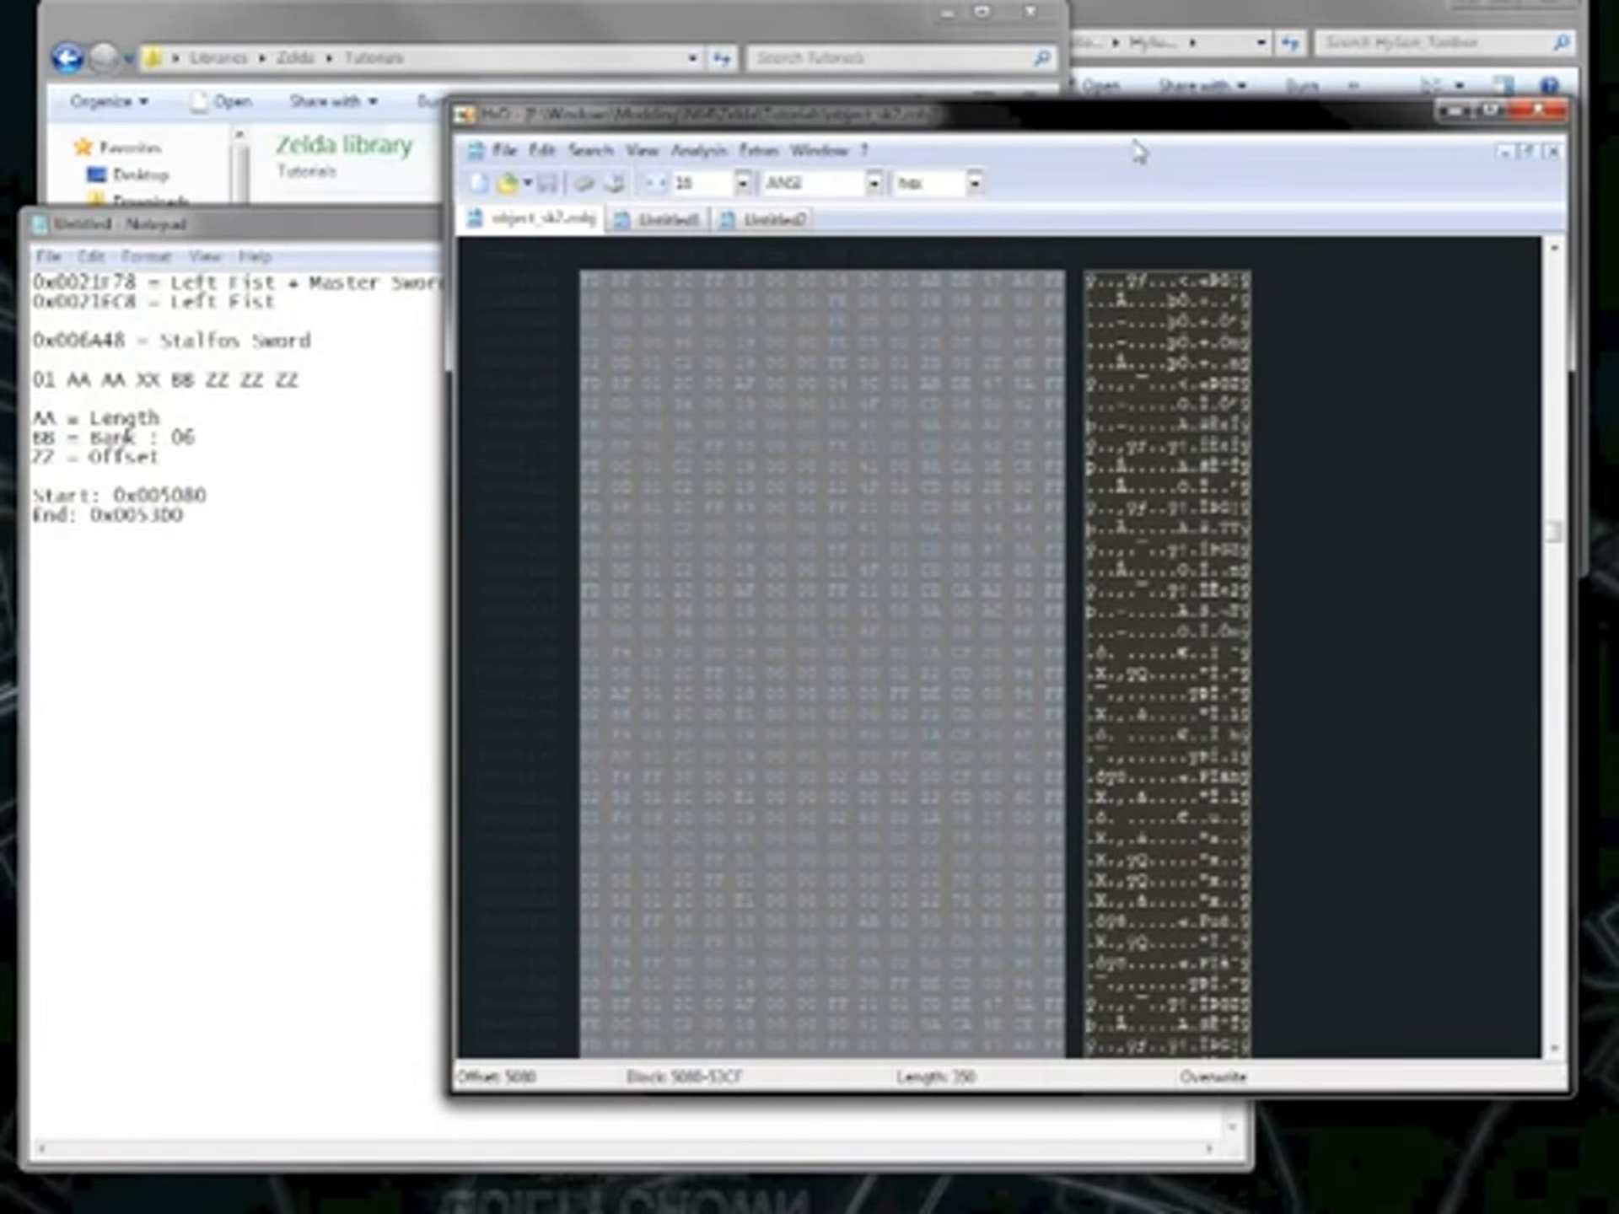
pyautogui.hotkey('ctrl', 'n')
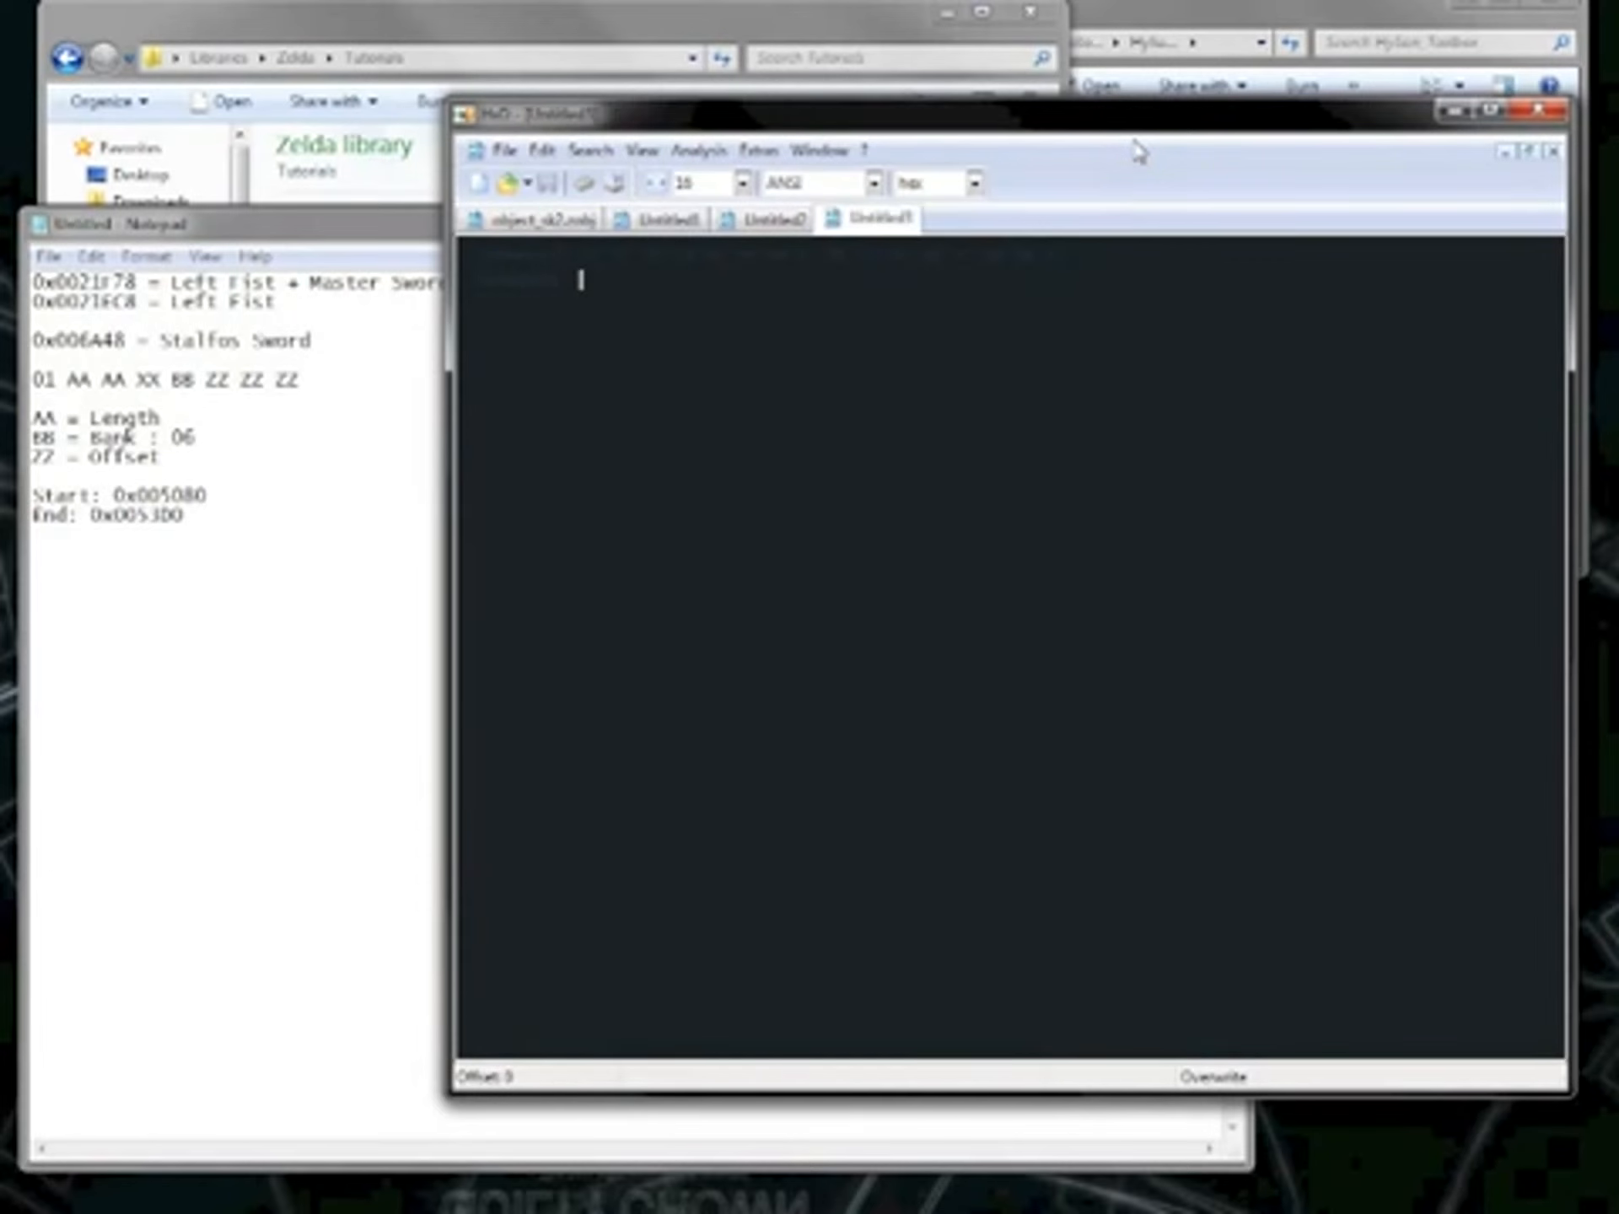
pyautogui.hotkey('ctrl', 'v')
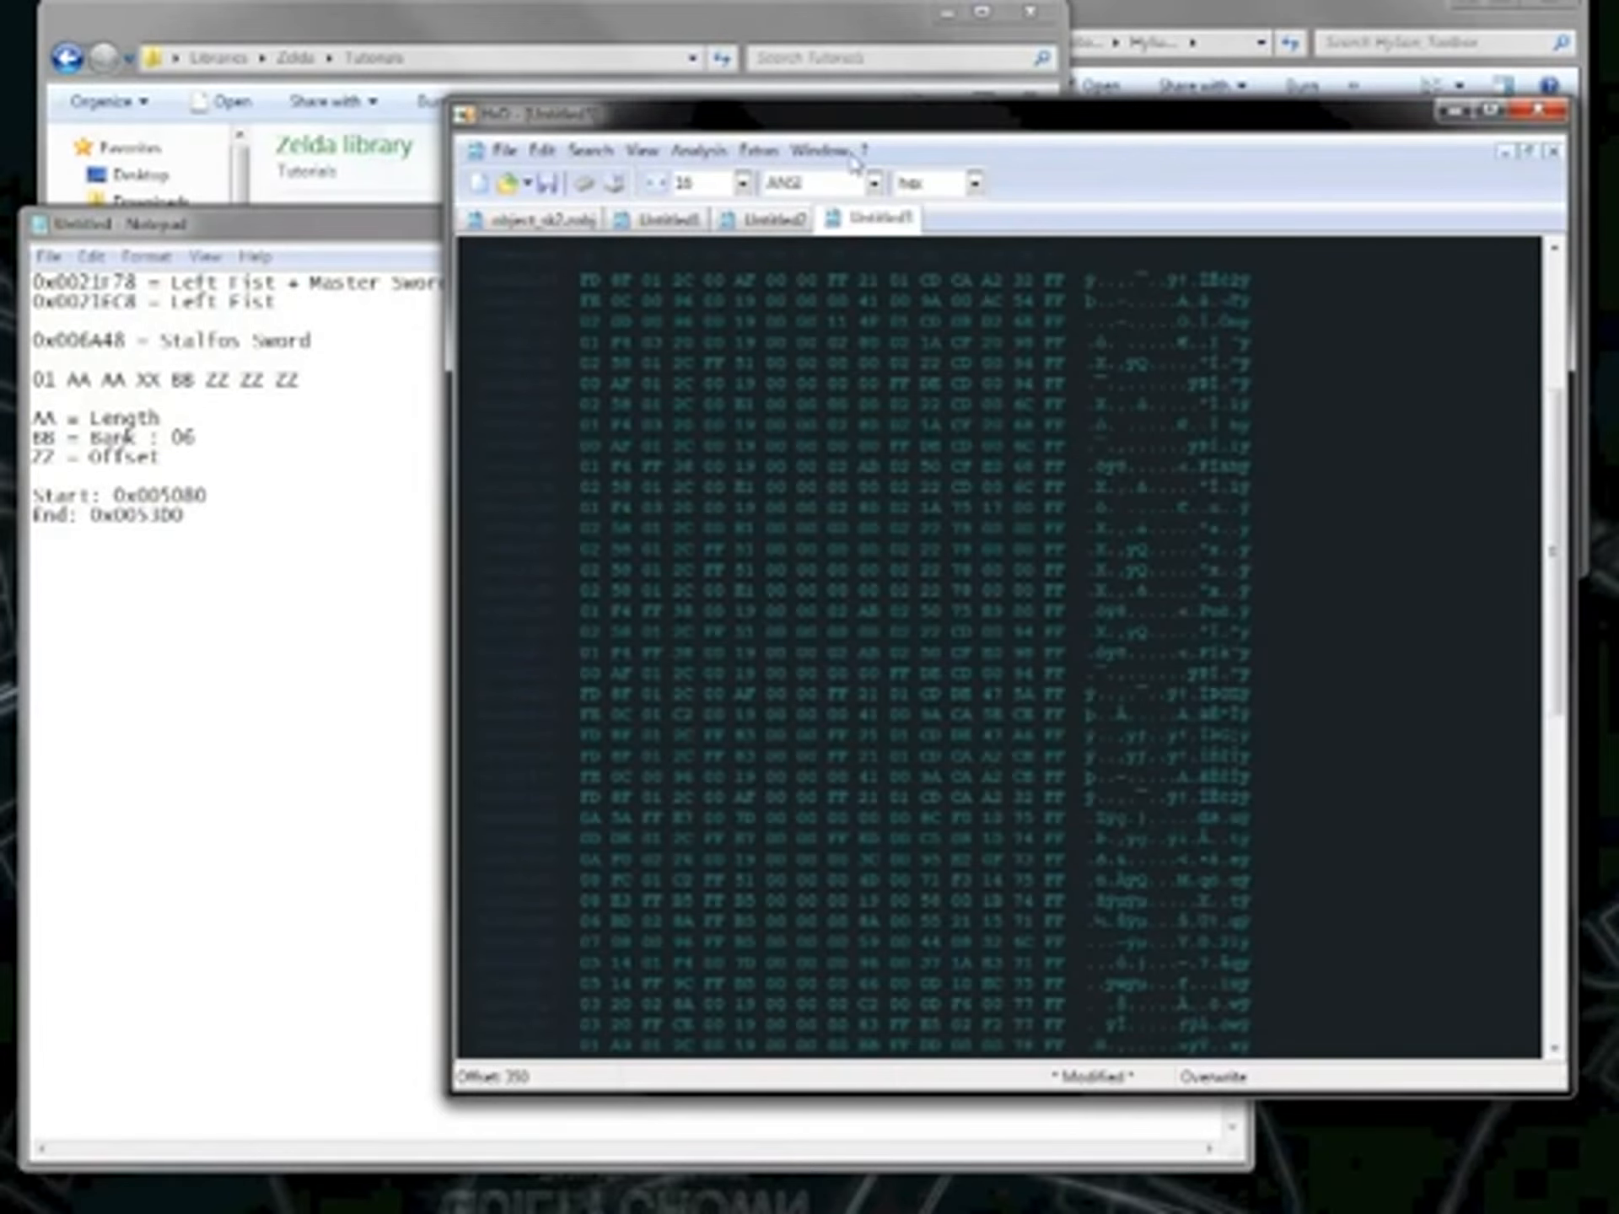
# Close the file holding the collected 01 commands without saving it.
pyautogui.click(779, 219)
pyautogui.click(1553, 151)
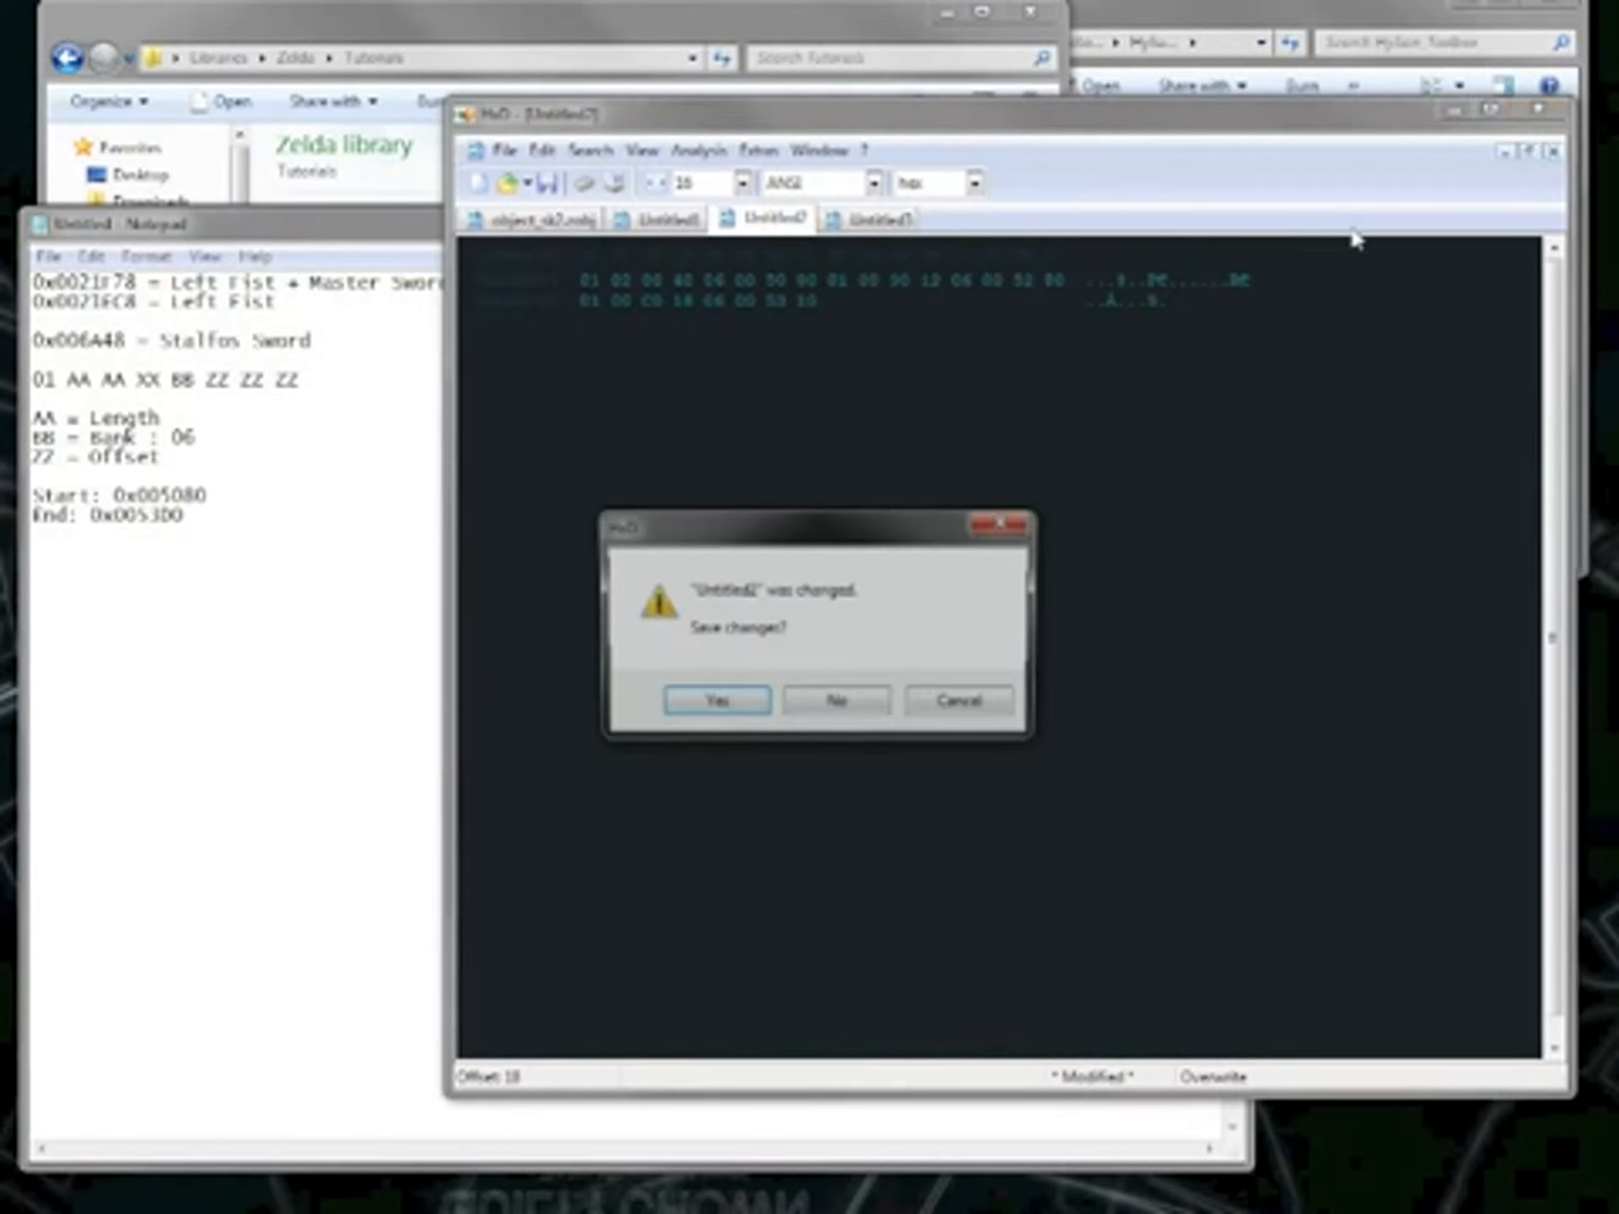
pyautogui.click(839, 702)
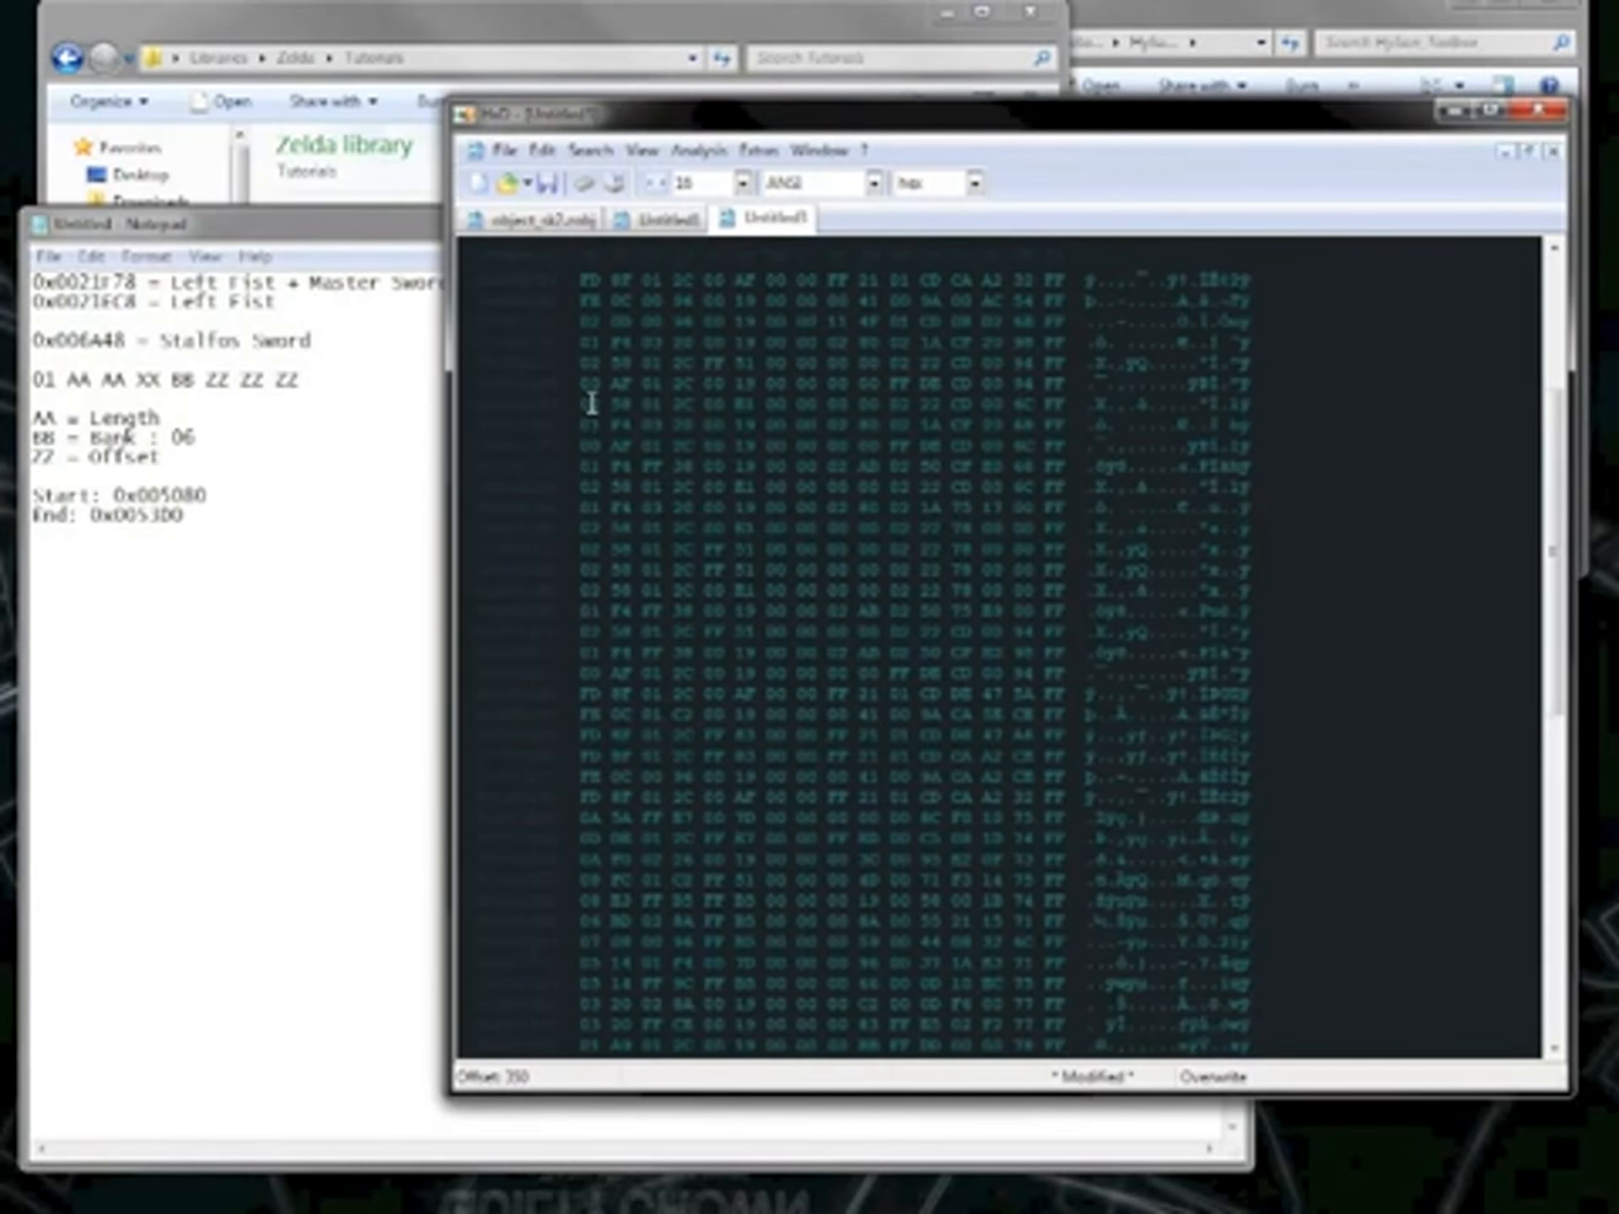
# Go to the display list file and search forward from near its beginning for the hex value FD.
pyautogui.click(667, 220)
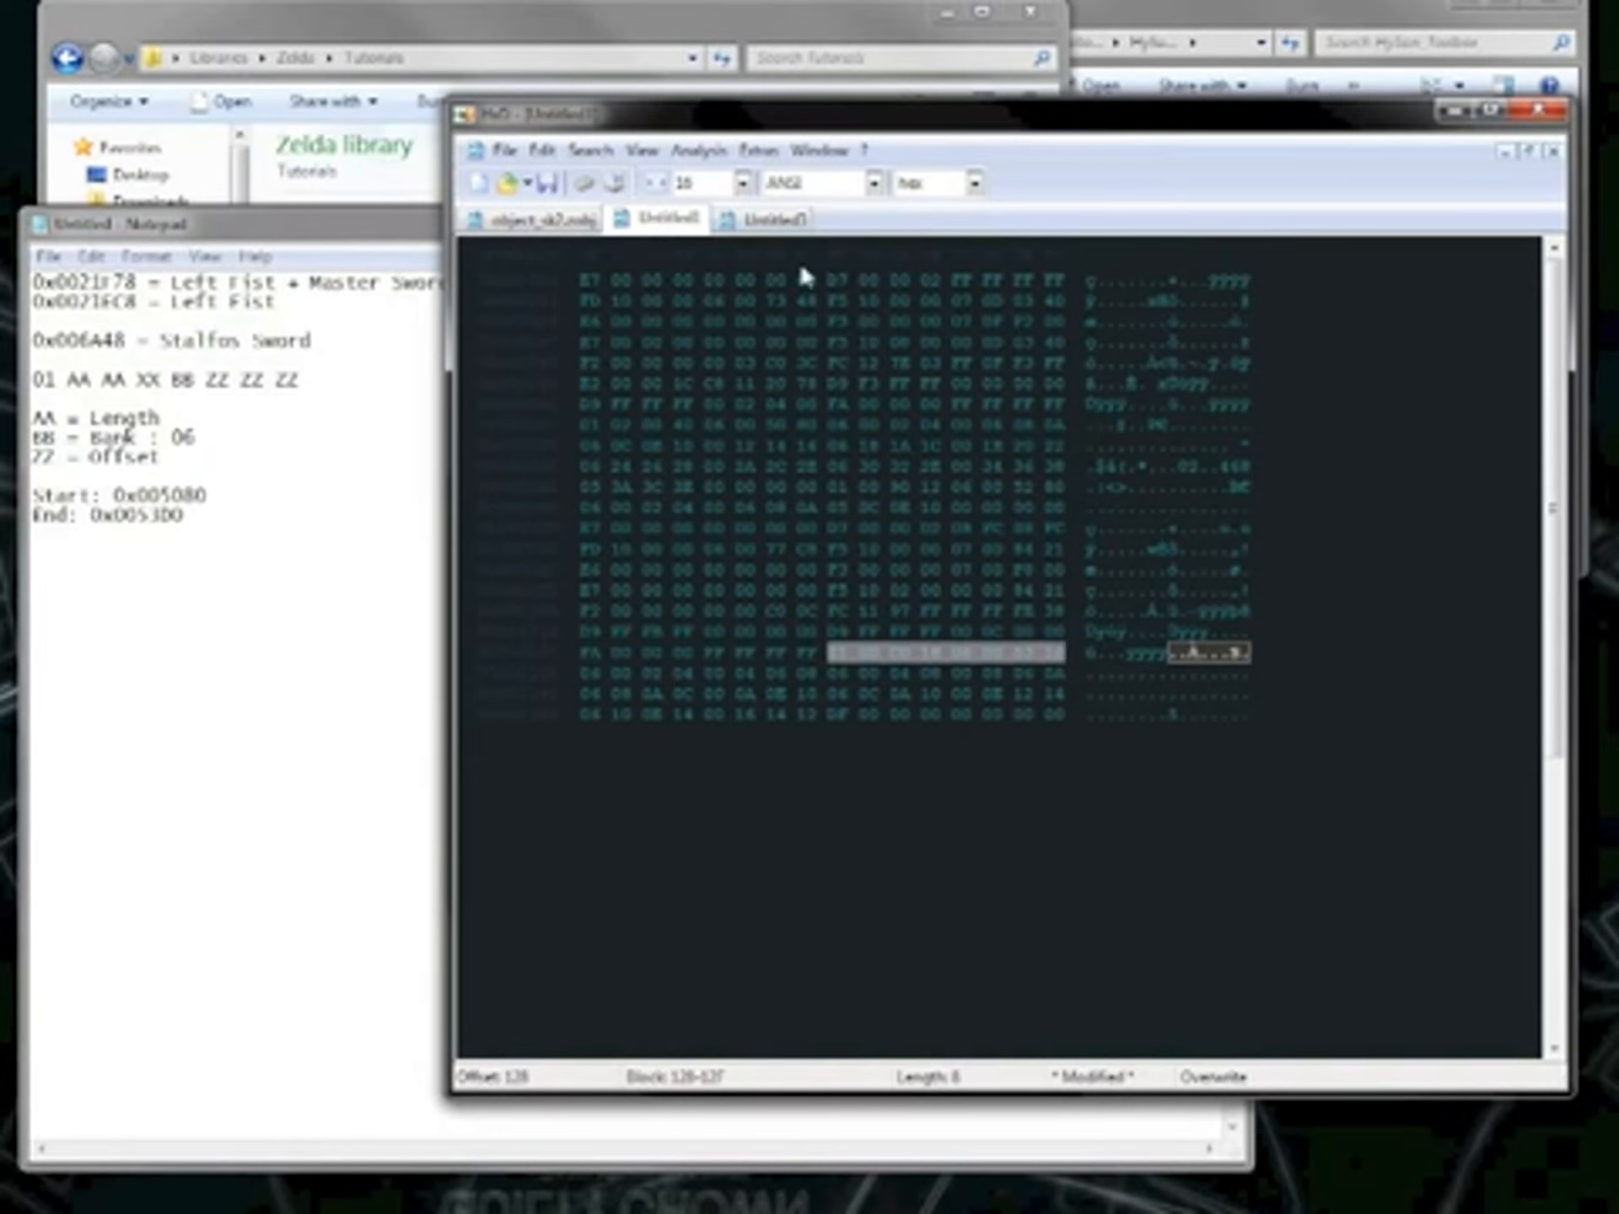
pyautogui.click(825, 384)
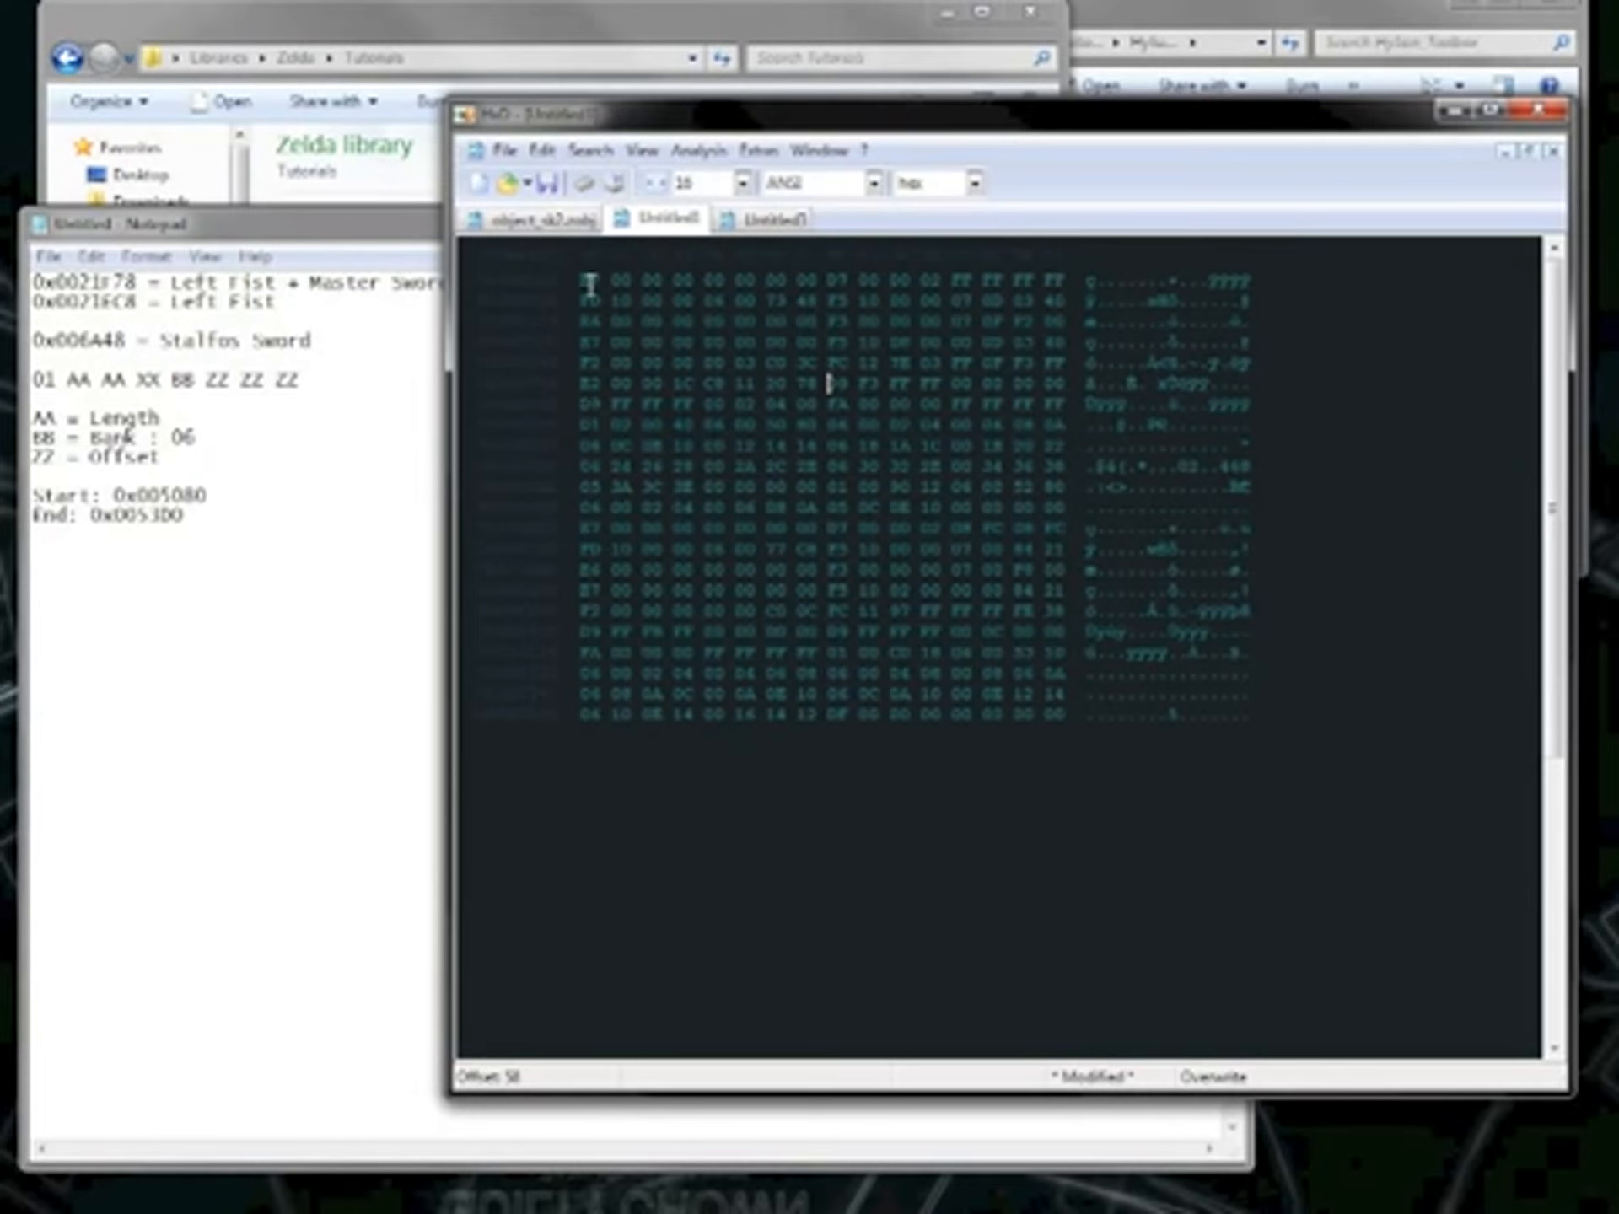
pyautogui.click(825, 280)
pyautogui.hotkey('ctrl', 'f')
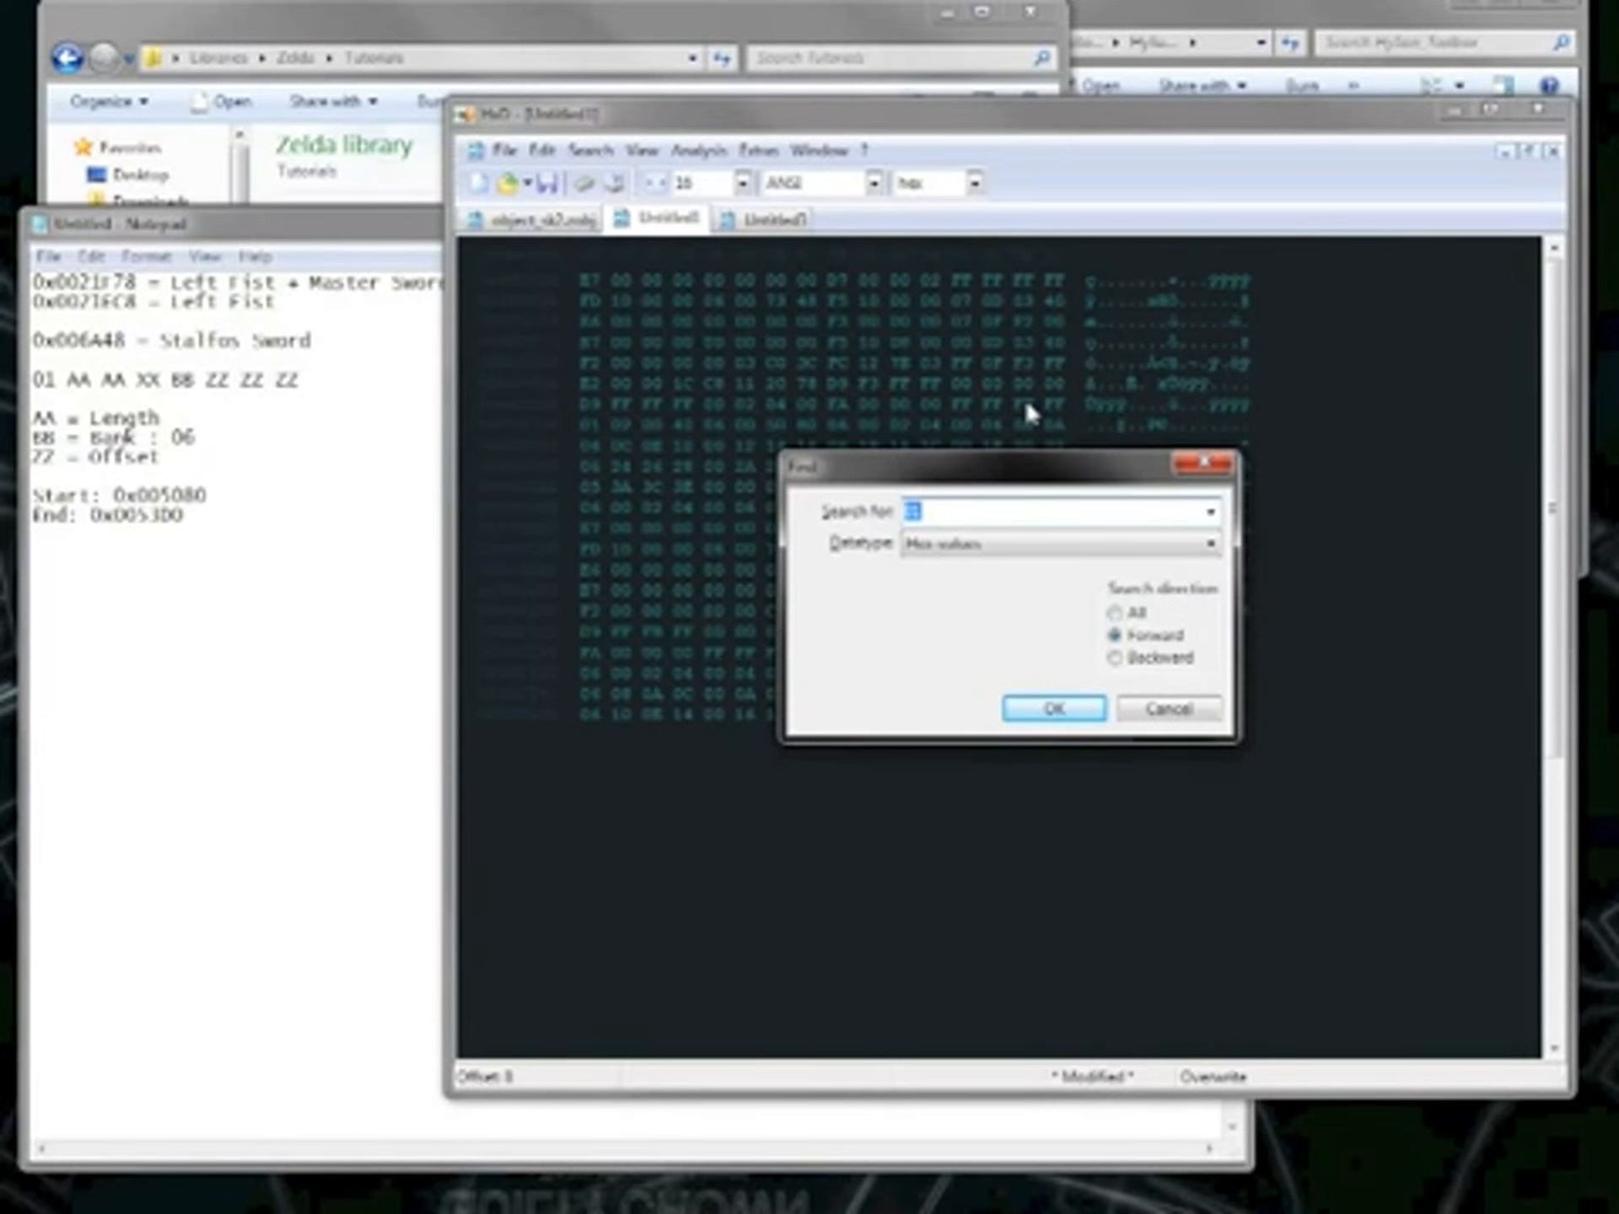
pyautogui.write('FD')
pyautogui.press('Return')
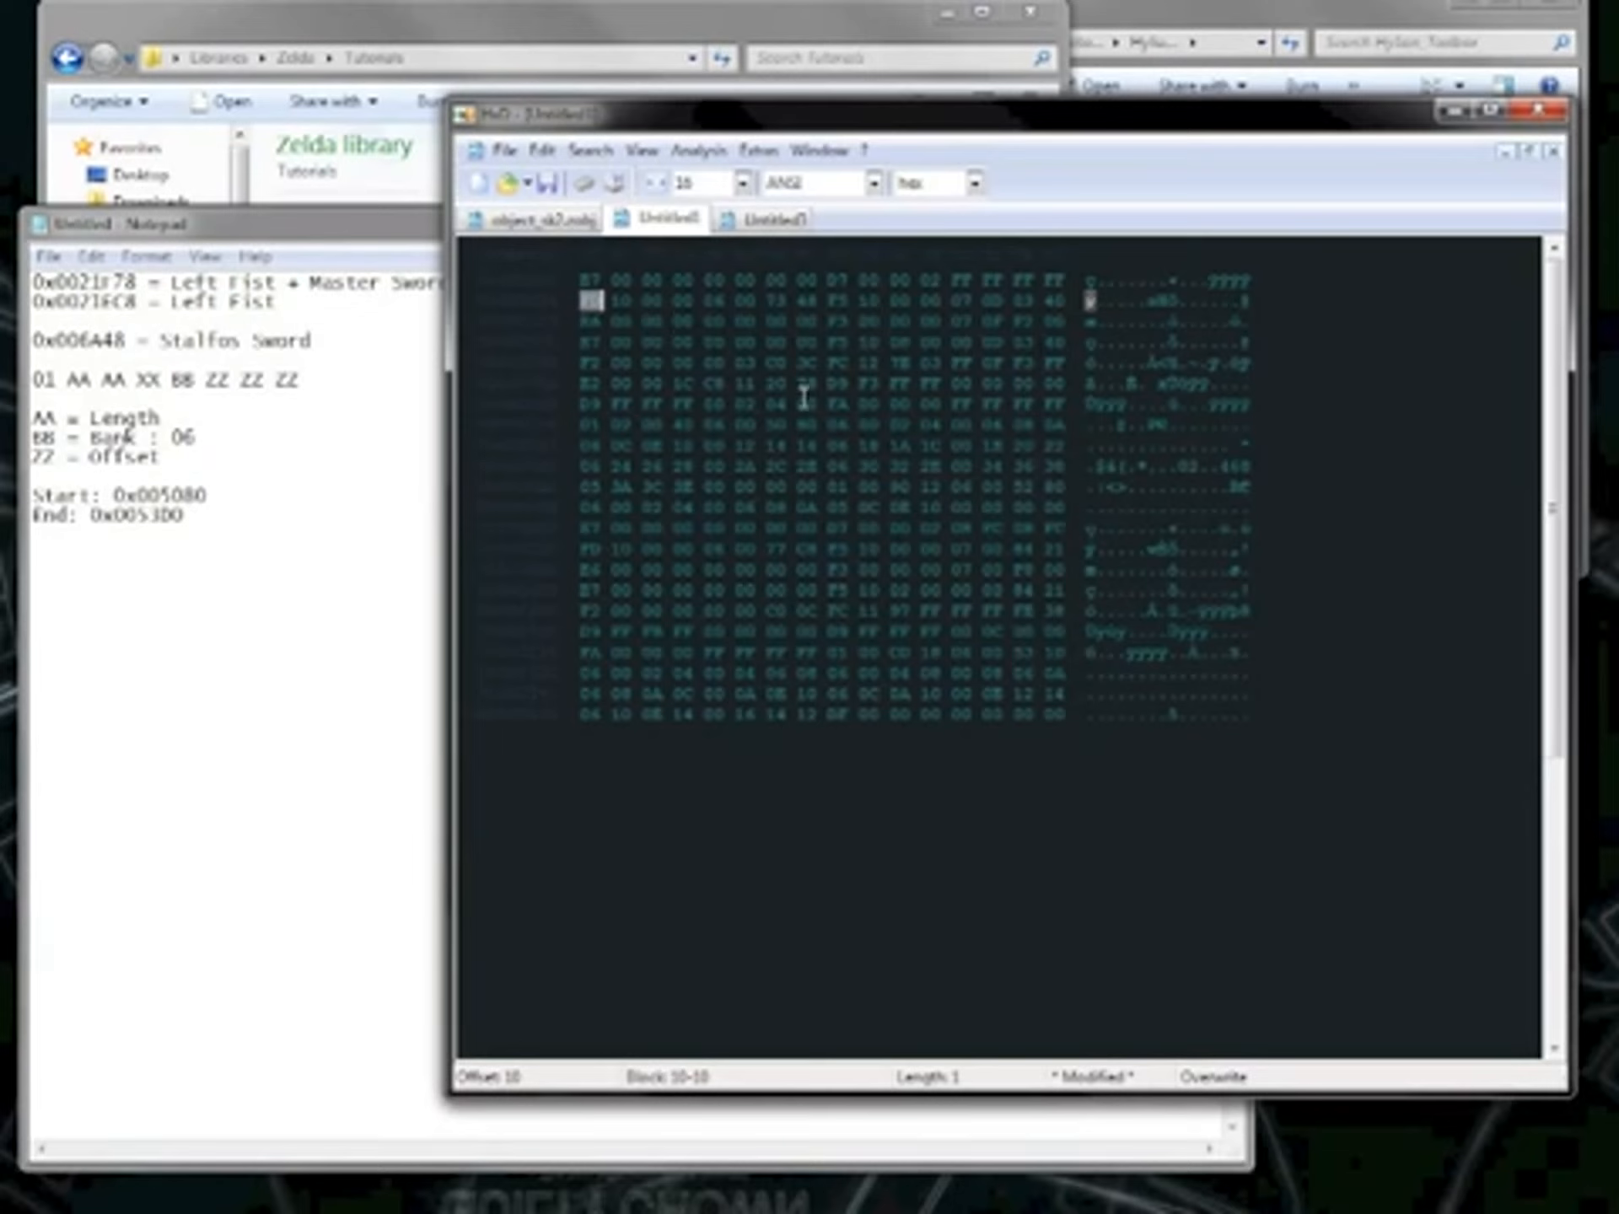
pyautogui.moveTo(817, 297); pyautogui.dragTo(582, 301)
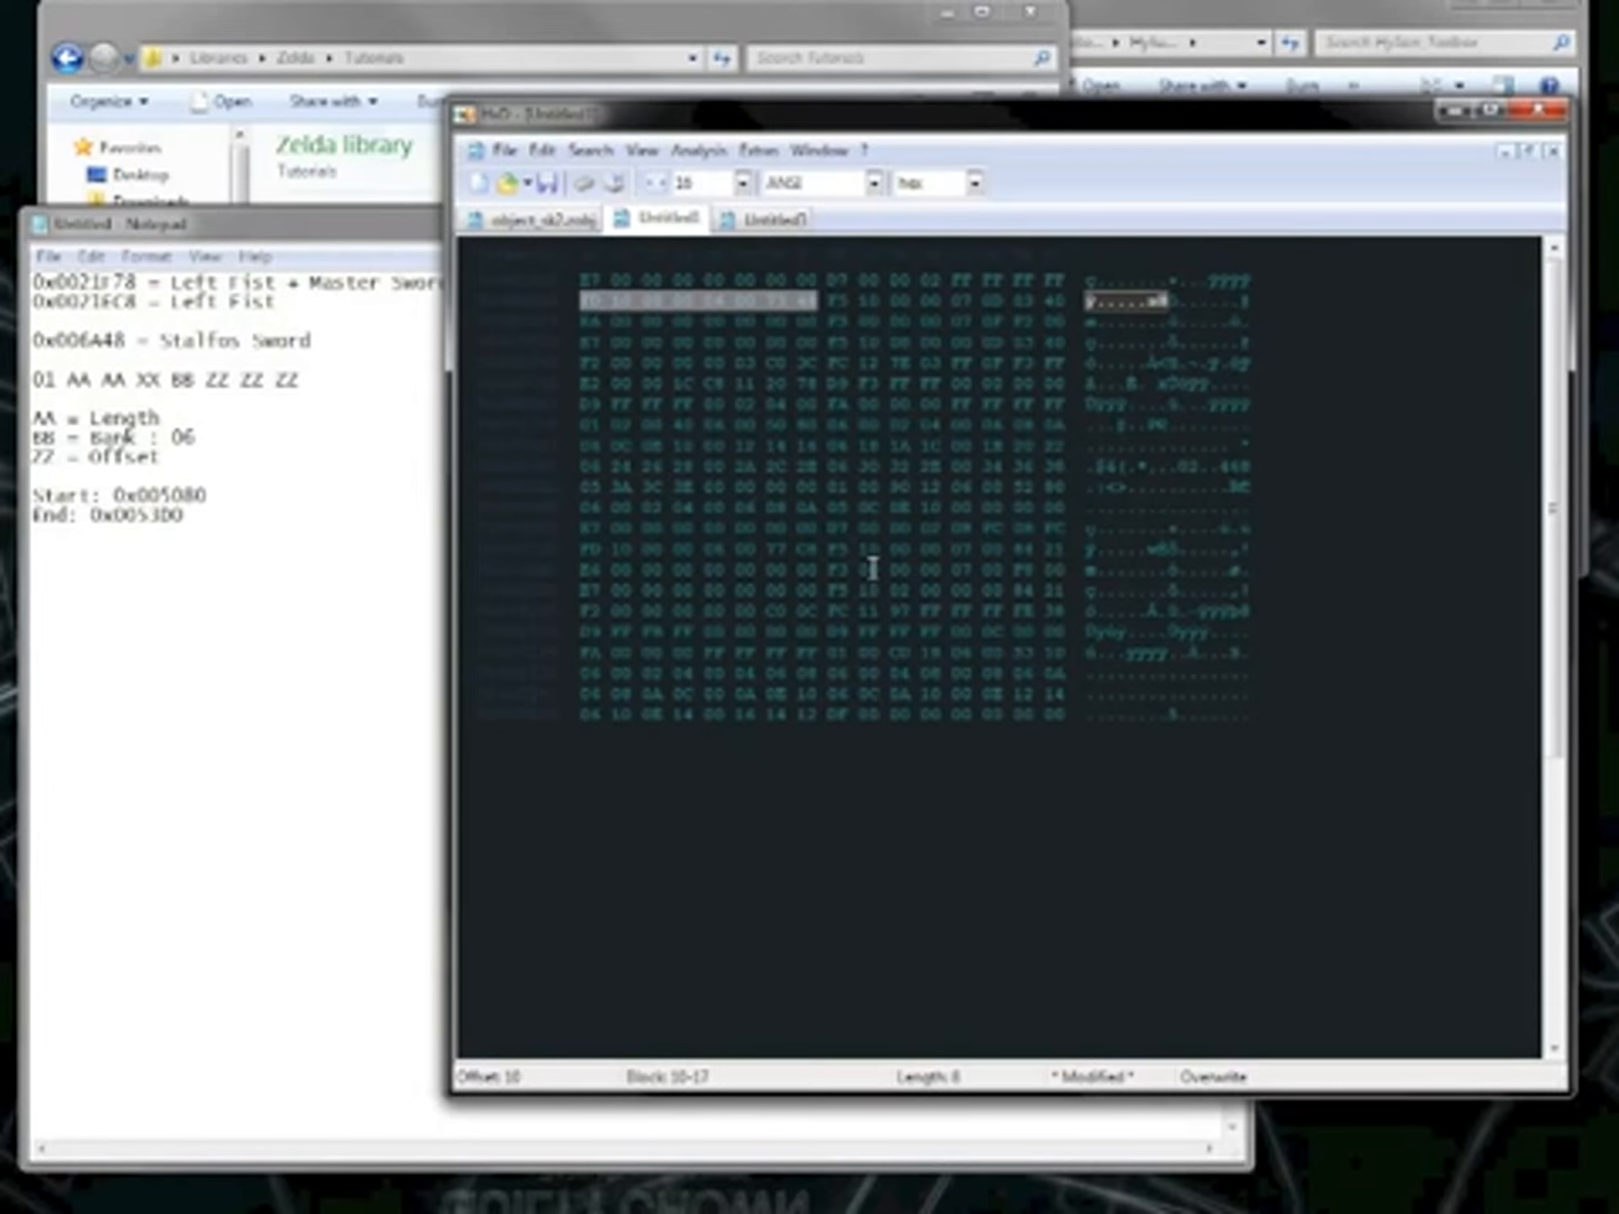
pyautogui.click(772, 221)
pyautogui.click(645, 221)
pyautogui.hotkey('ctrl', 'n')
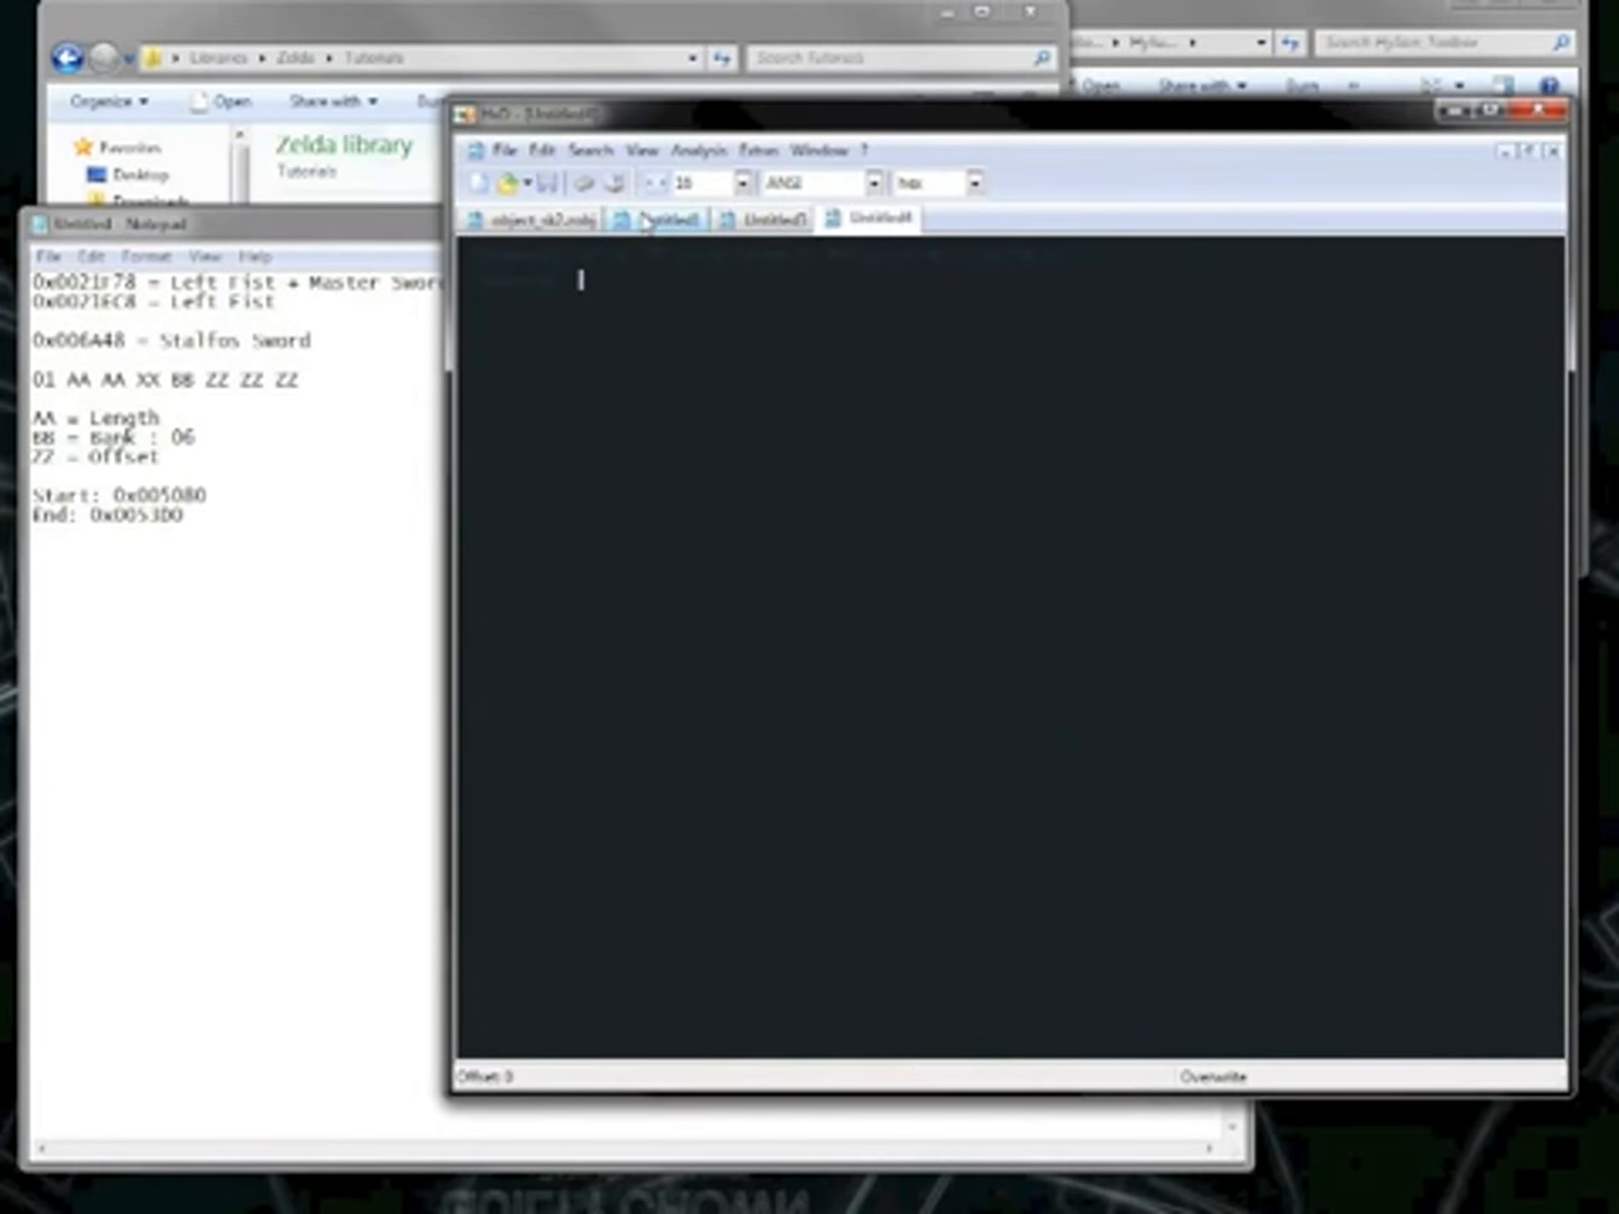
pyautogui.hotkey('ctrl', 'v')
pyautogui.click(647, 221)
pyautogui.press('F3')
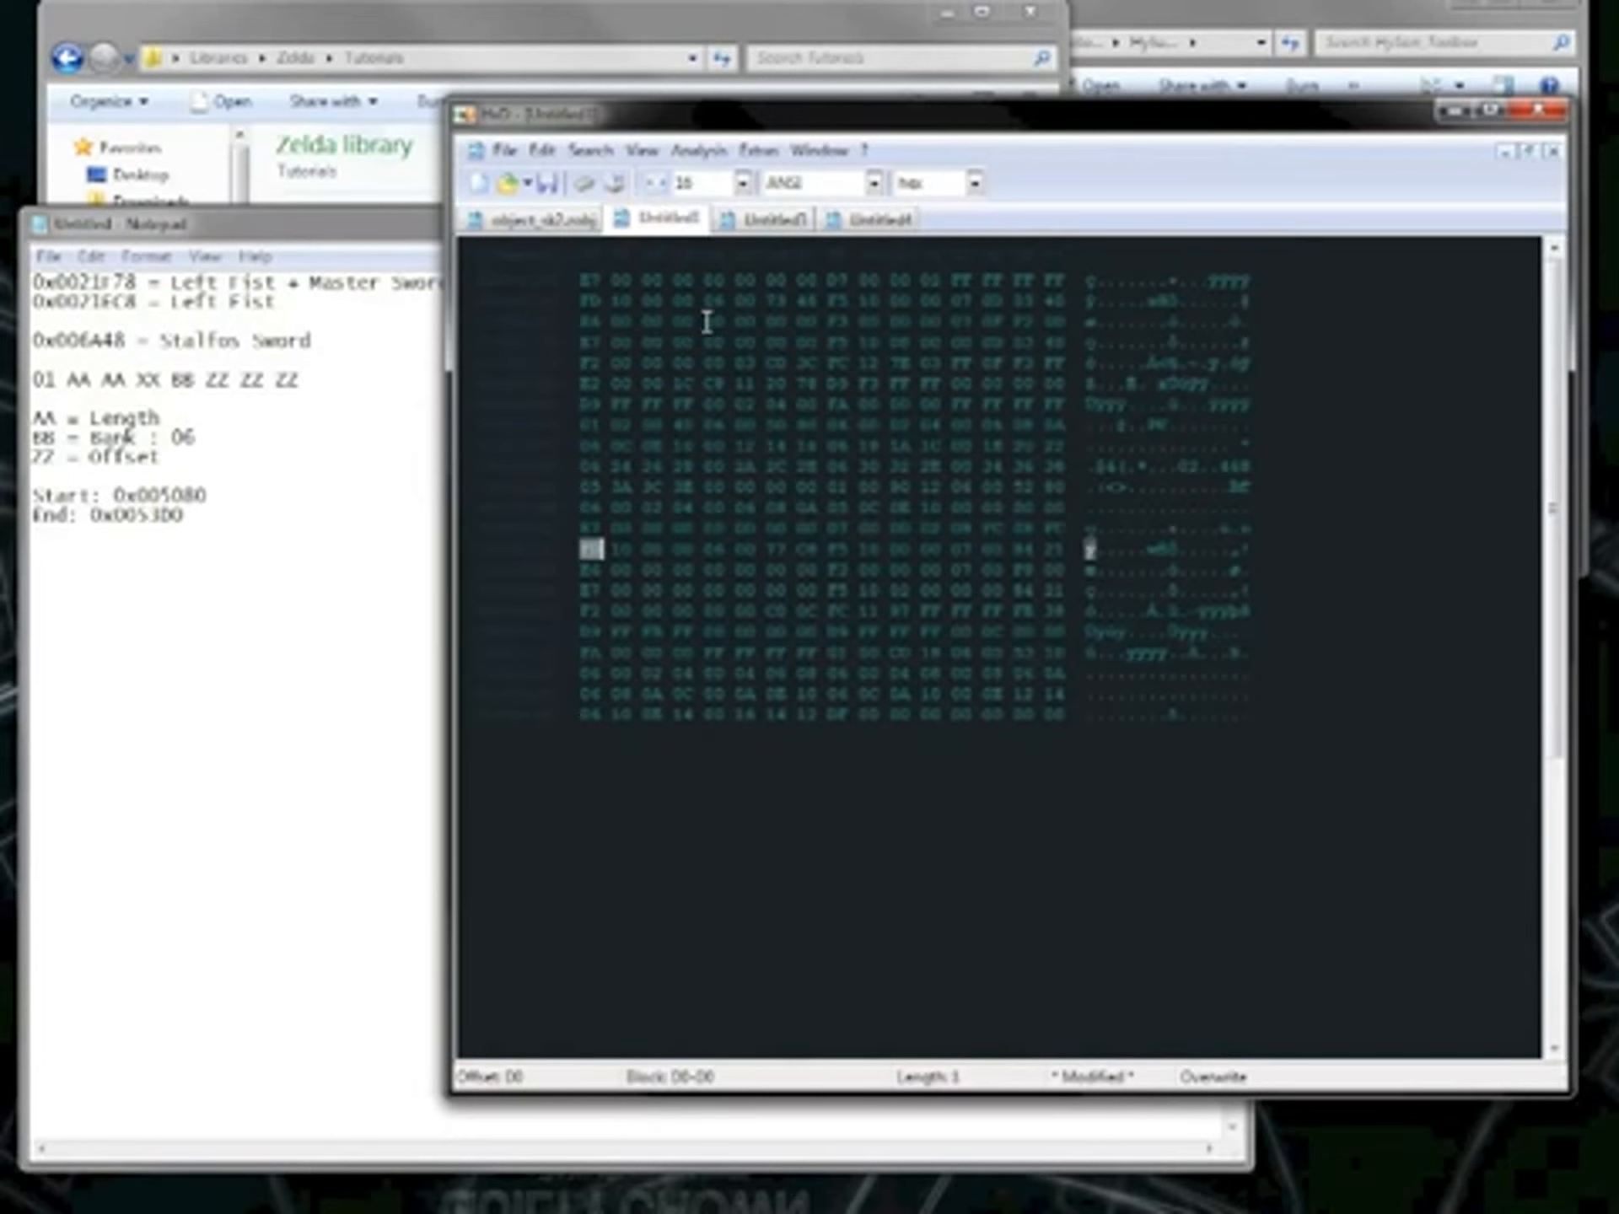
pyautogui.moveTo(819, 549); pyautogui.dragTo(579, 551)
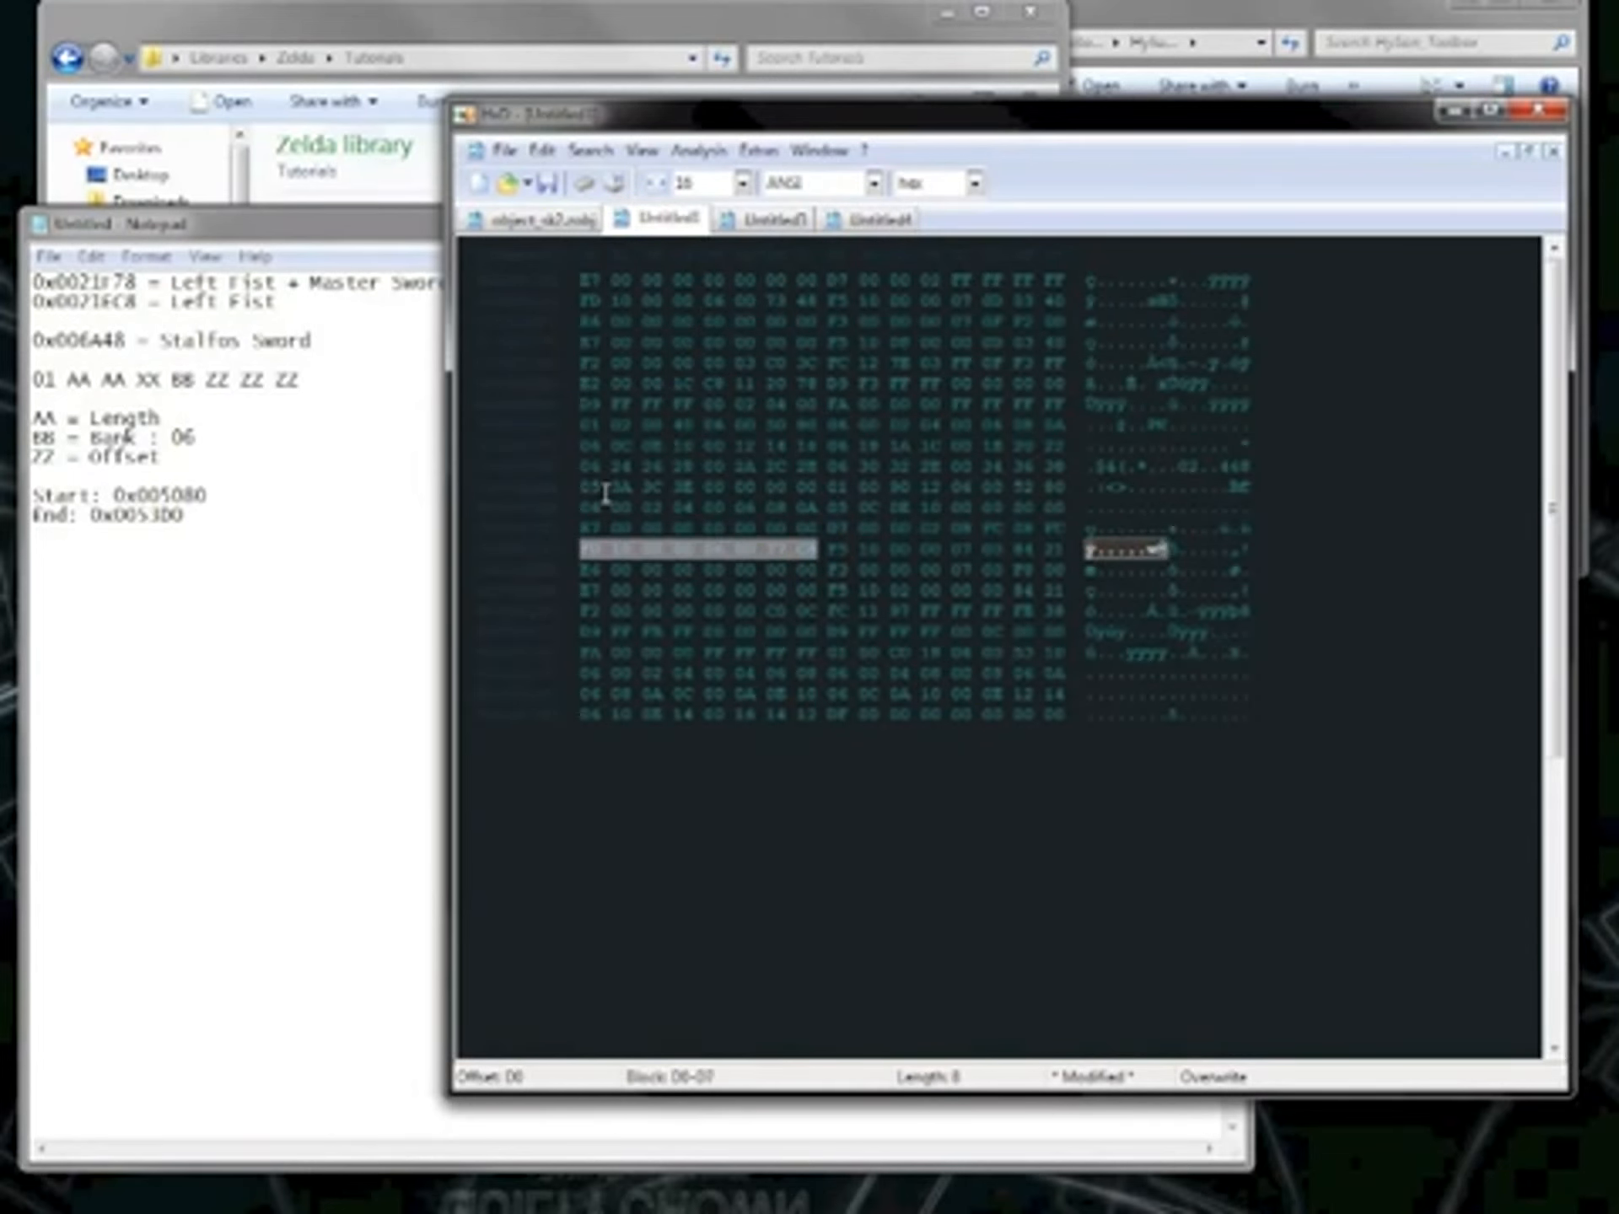
pyautogui.hotkey('ctrl', 'c')
pyautogui.hotkey('ctrl', 'n')
pyautogui.hotkey('ctrl', 'v')
pyautogui.click(1553, 152)
pyautogui.click(835, 701)
# Append the copied bytes to the file of FD commands and search the display list for another FD.
pyautogui.hotkey('ctrl', 'v')
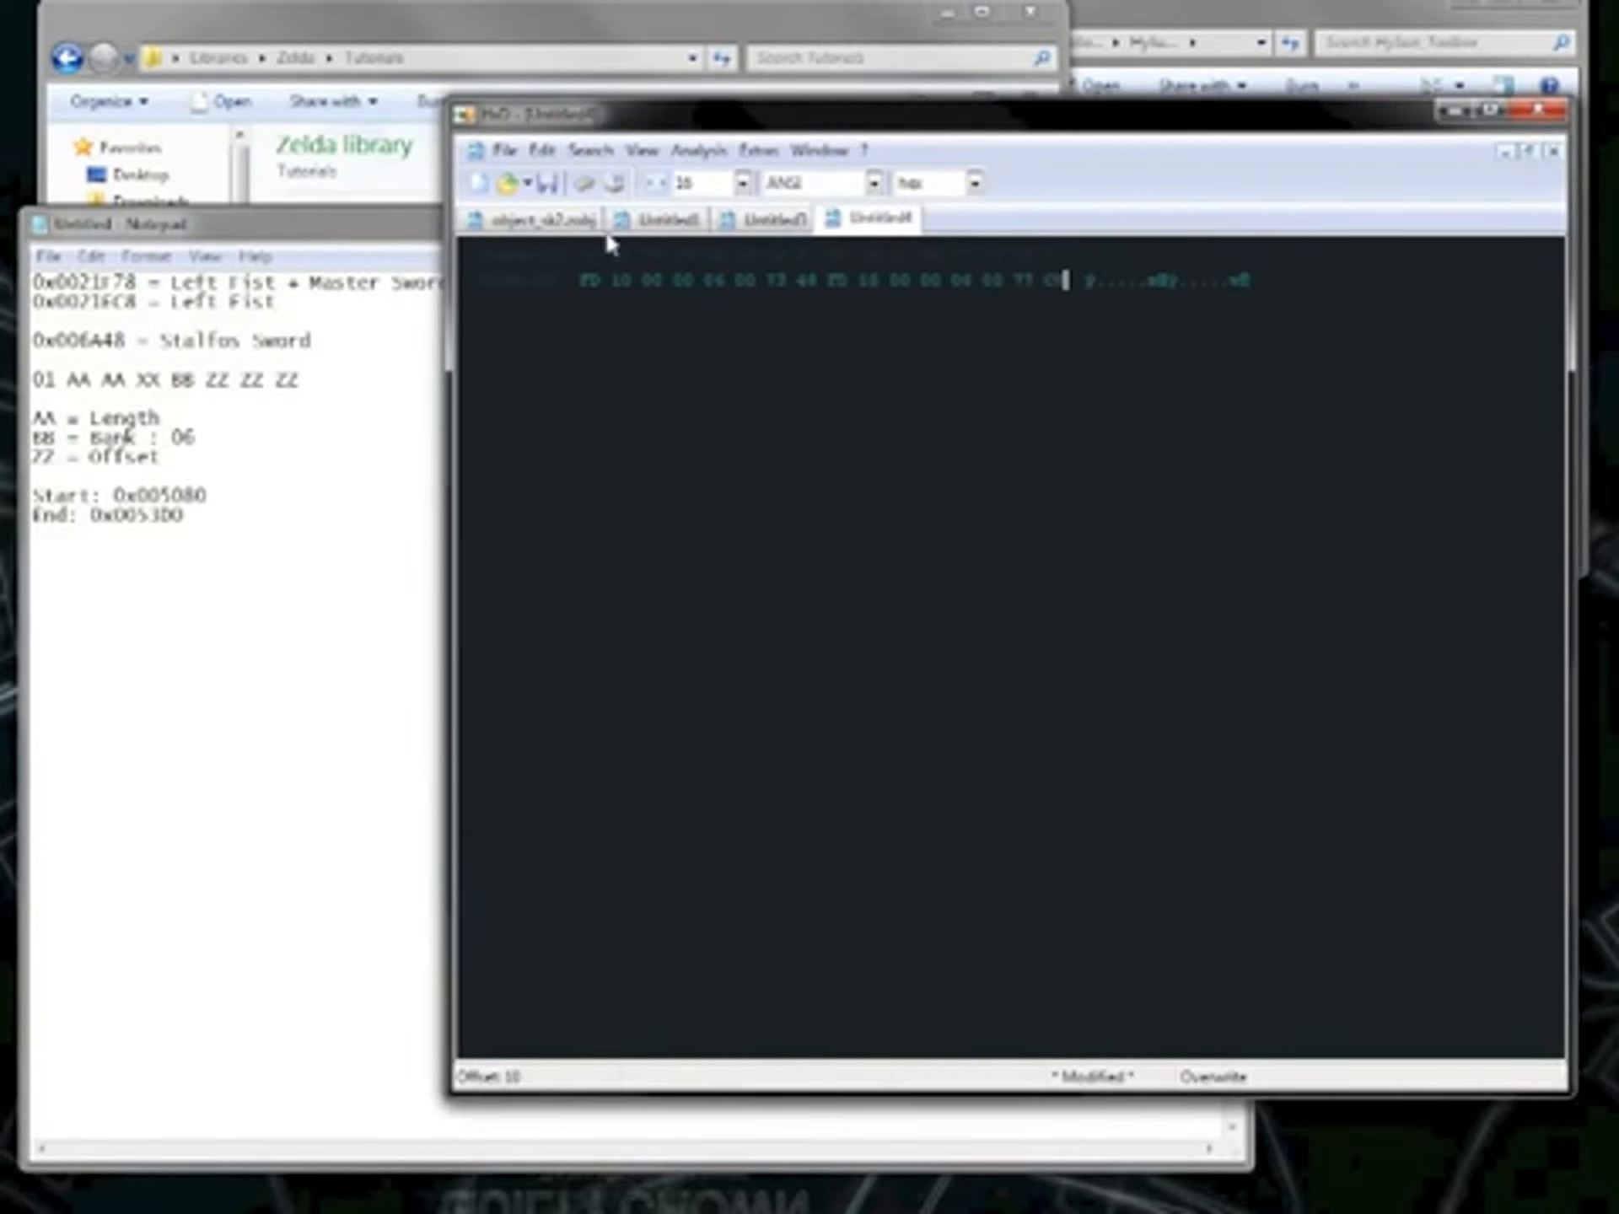
pyautogui.click(674, 221)
pyautogui.press('F3')
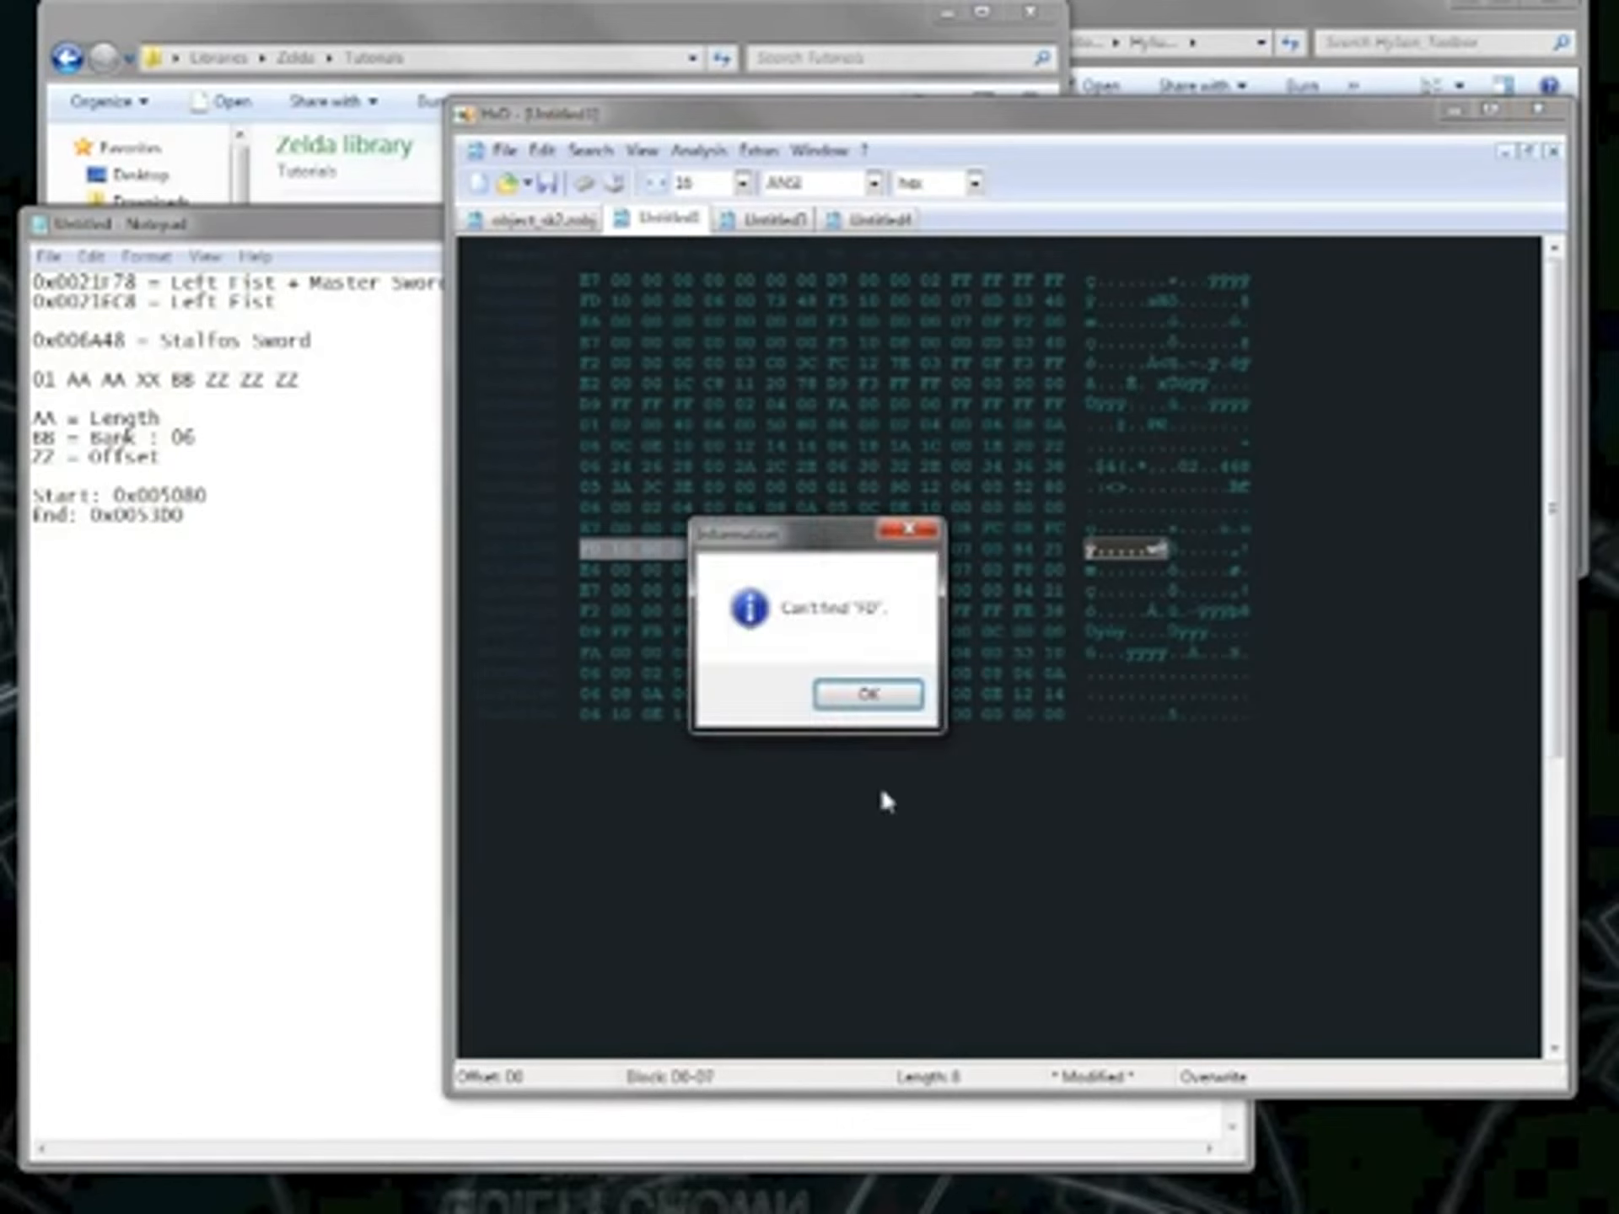
pyautogui.click(867, 692)
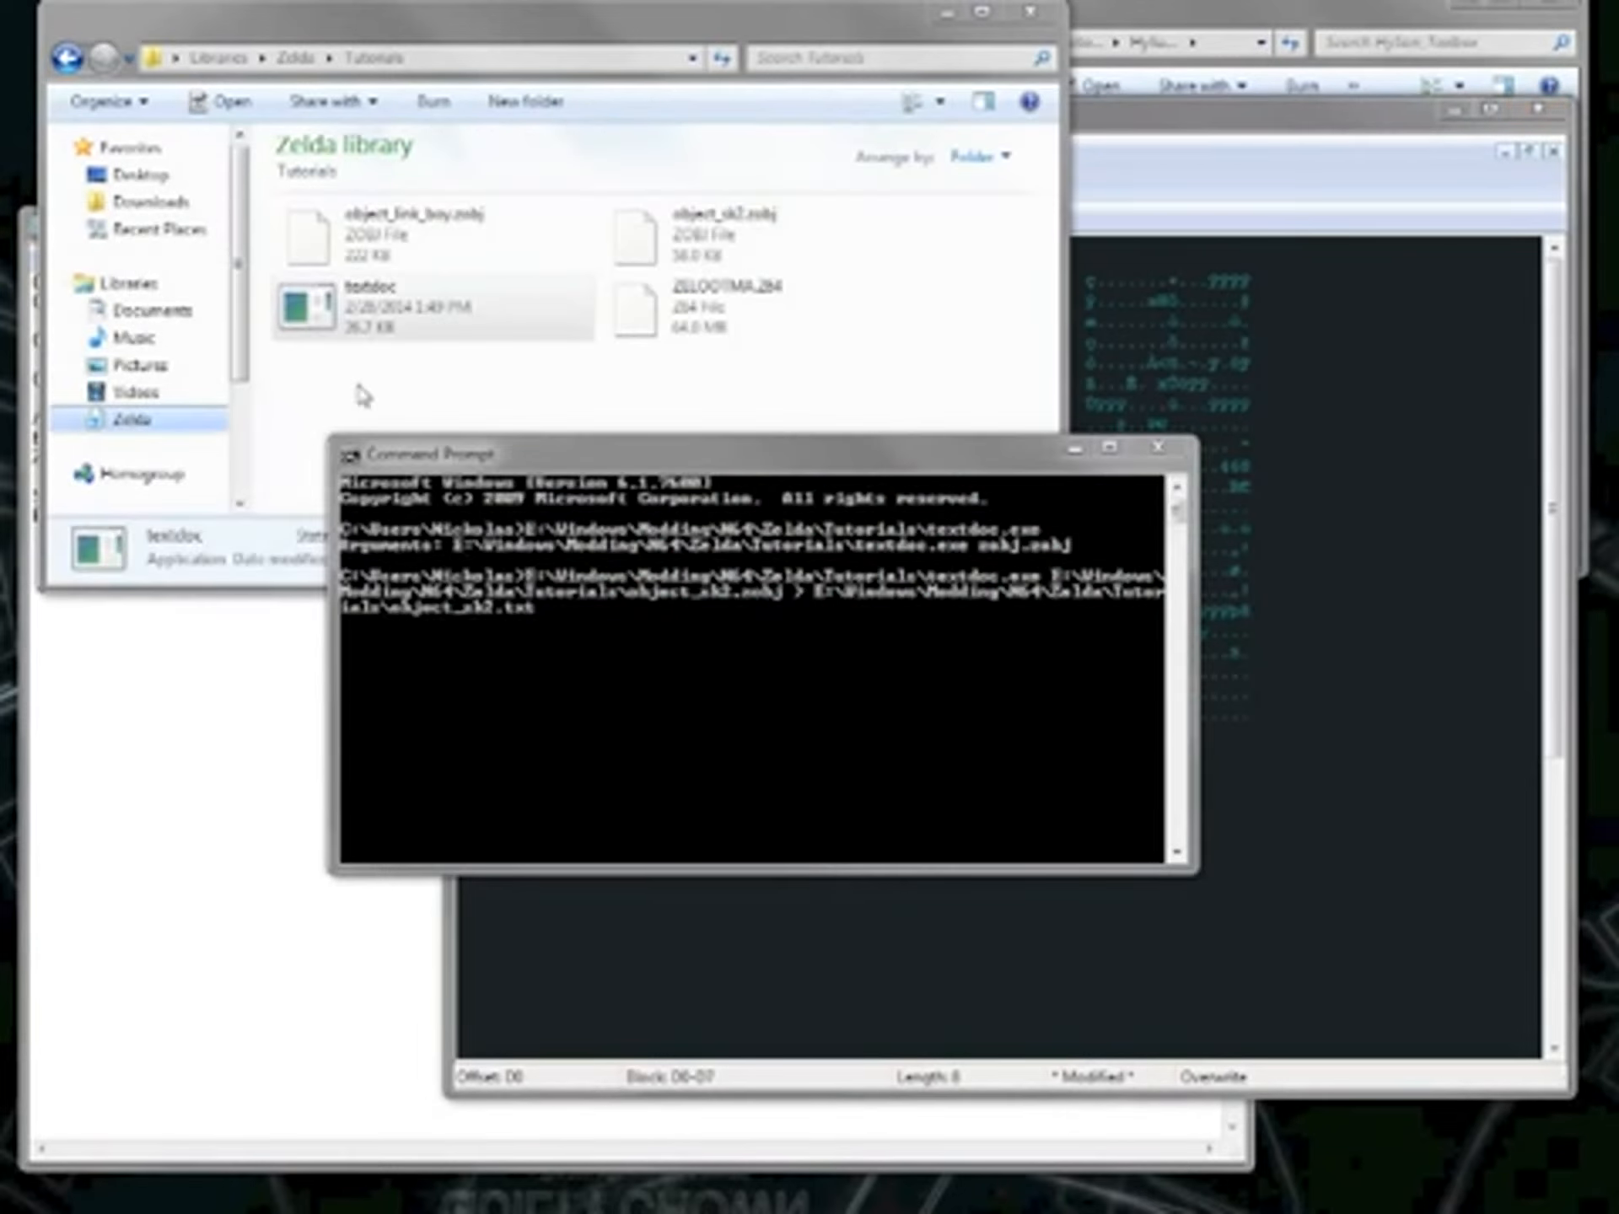
# Switch to Command Prompt, run the prepared textdoc.exe command that writes object_sk2.zobj's textures to object_sk2.txt, and close the window.
pyautogui.click(726, 457)
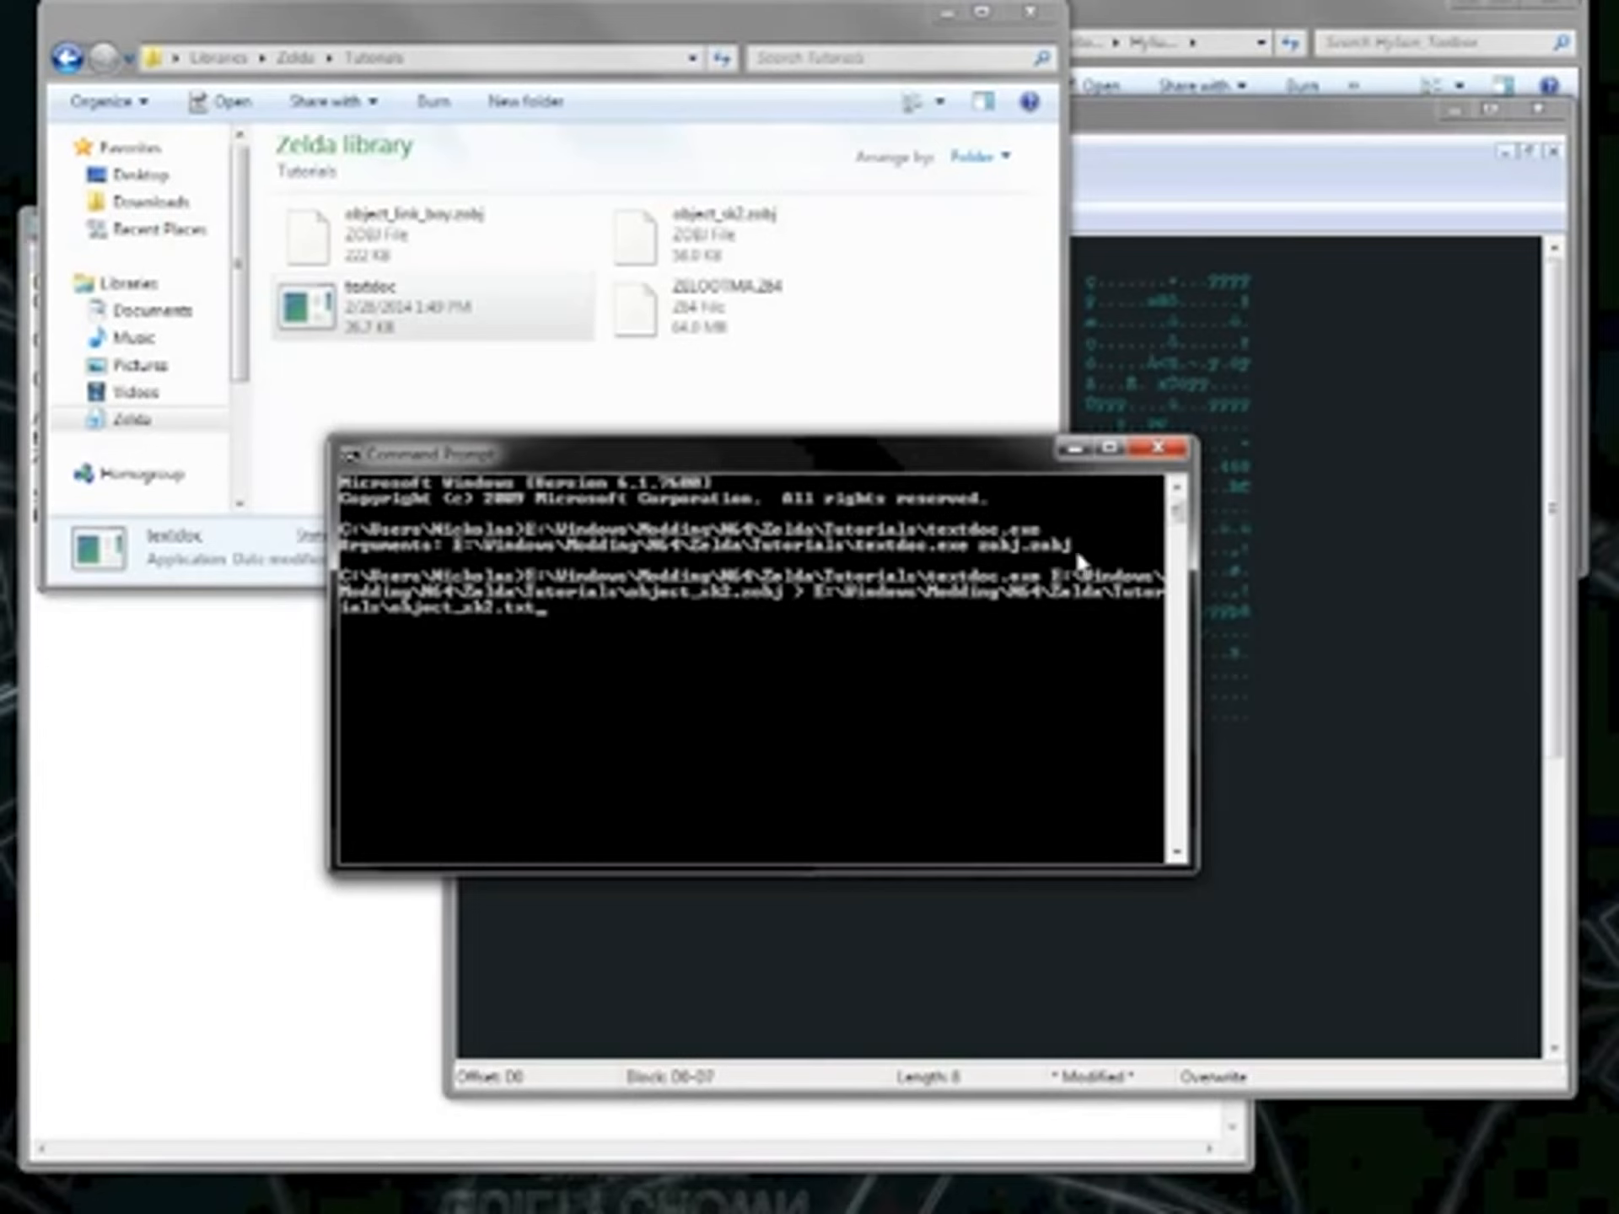
pyautogui.press('Return')
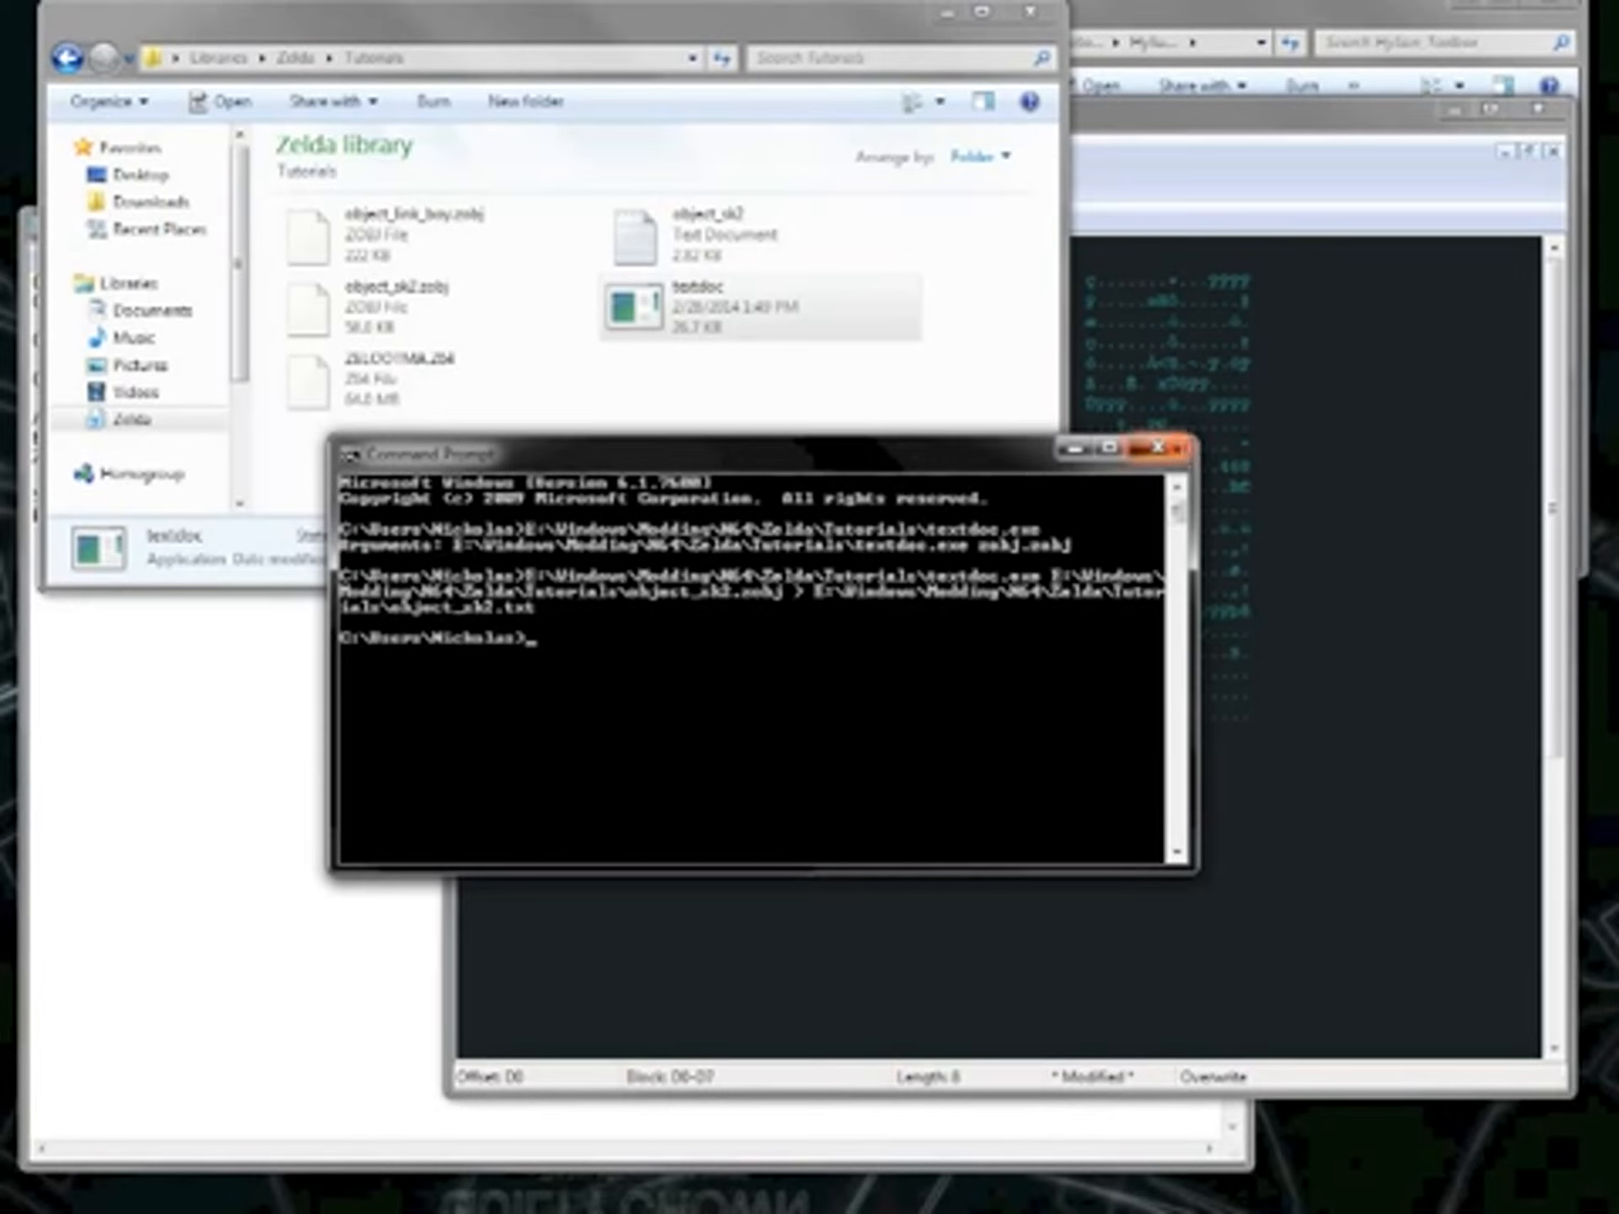
pyautogui.click(1168, 447)
# Open the object_sk2 text document in Notepad and search it for display list 6A48.
pyautogui.doubleClick(722, 232)
pyautogui.scroll(-15, 775, 700)
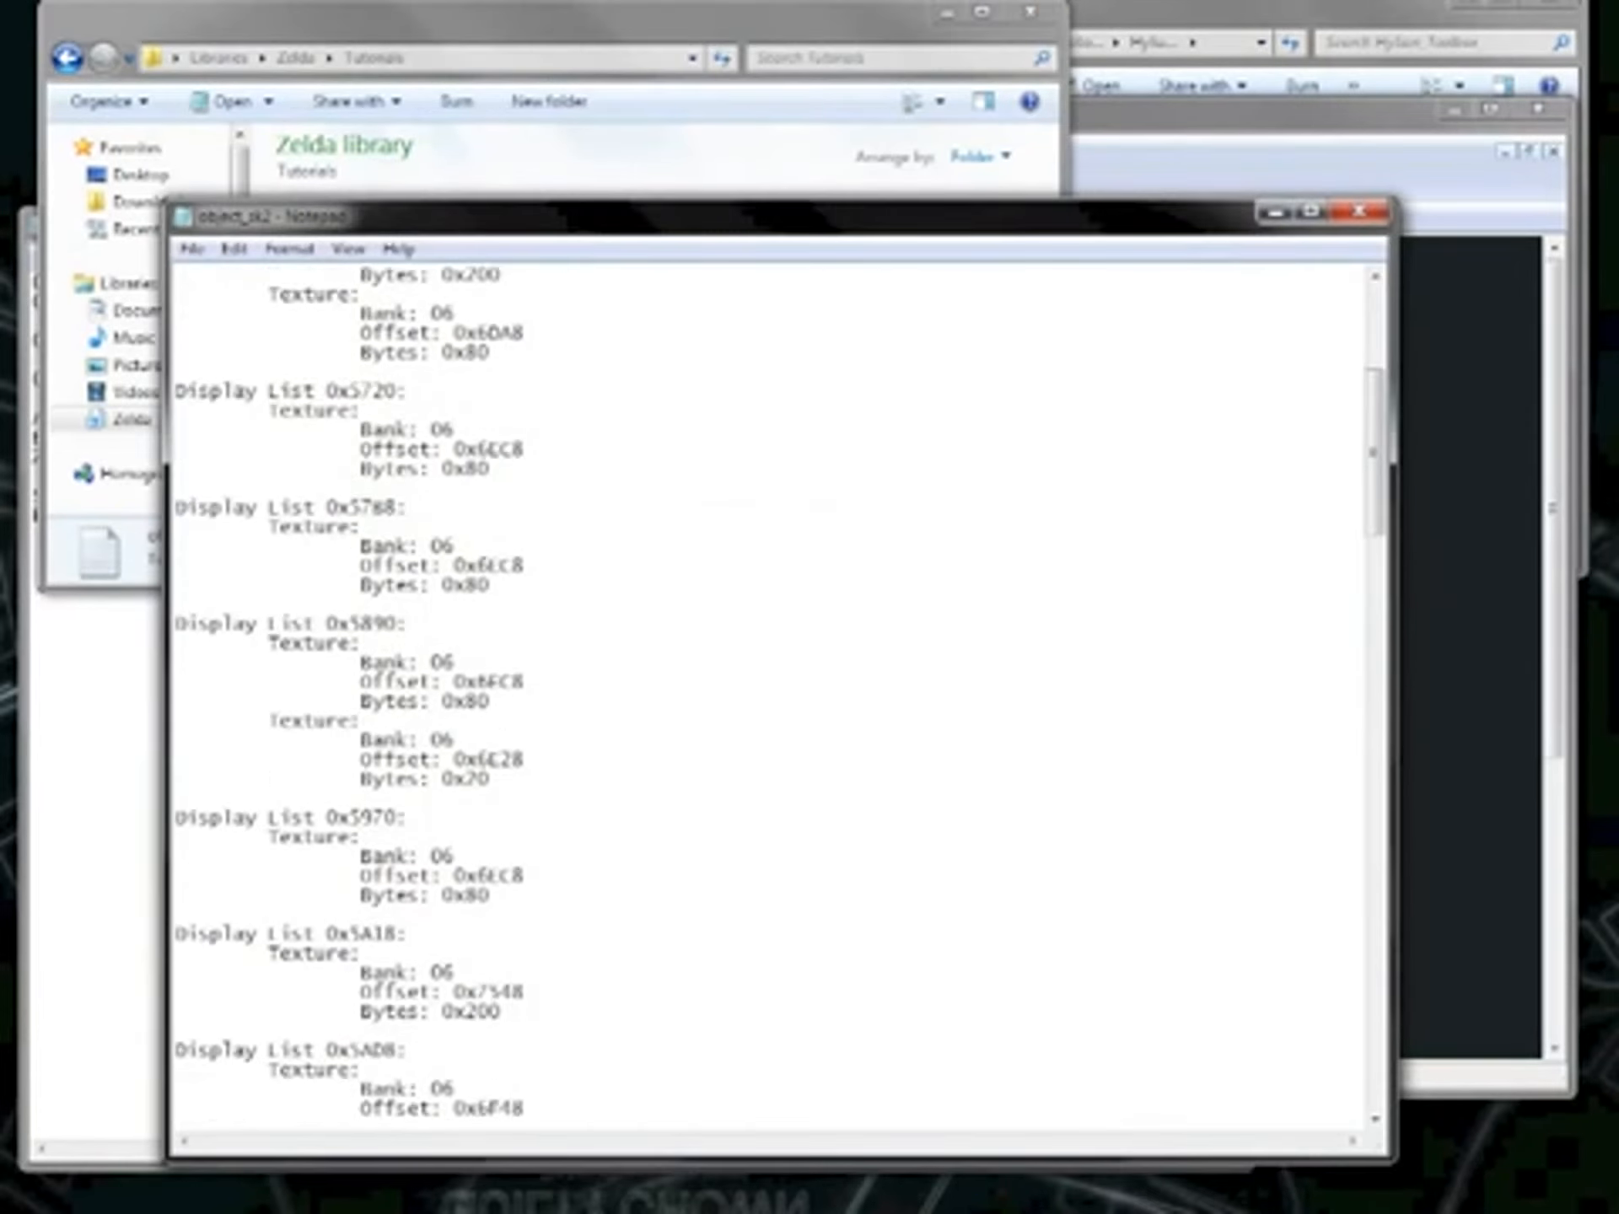
pyautogui.scroll(12, 776, 700)
pyautogui.scroll(5, 776, 700)
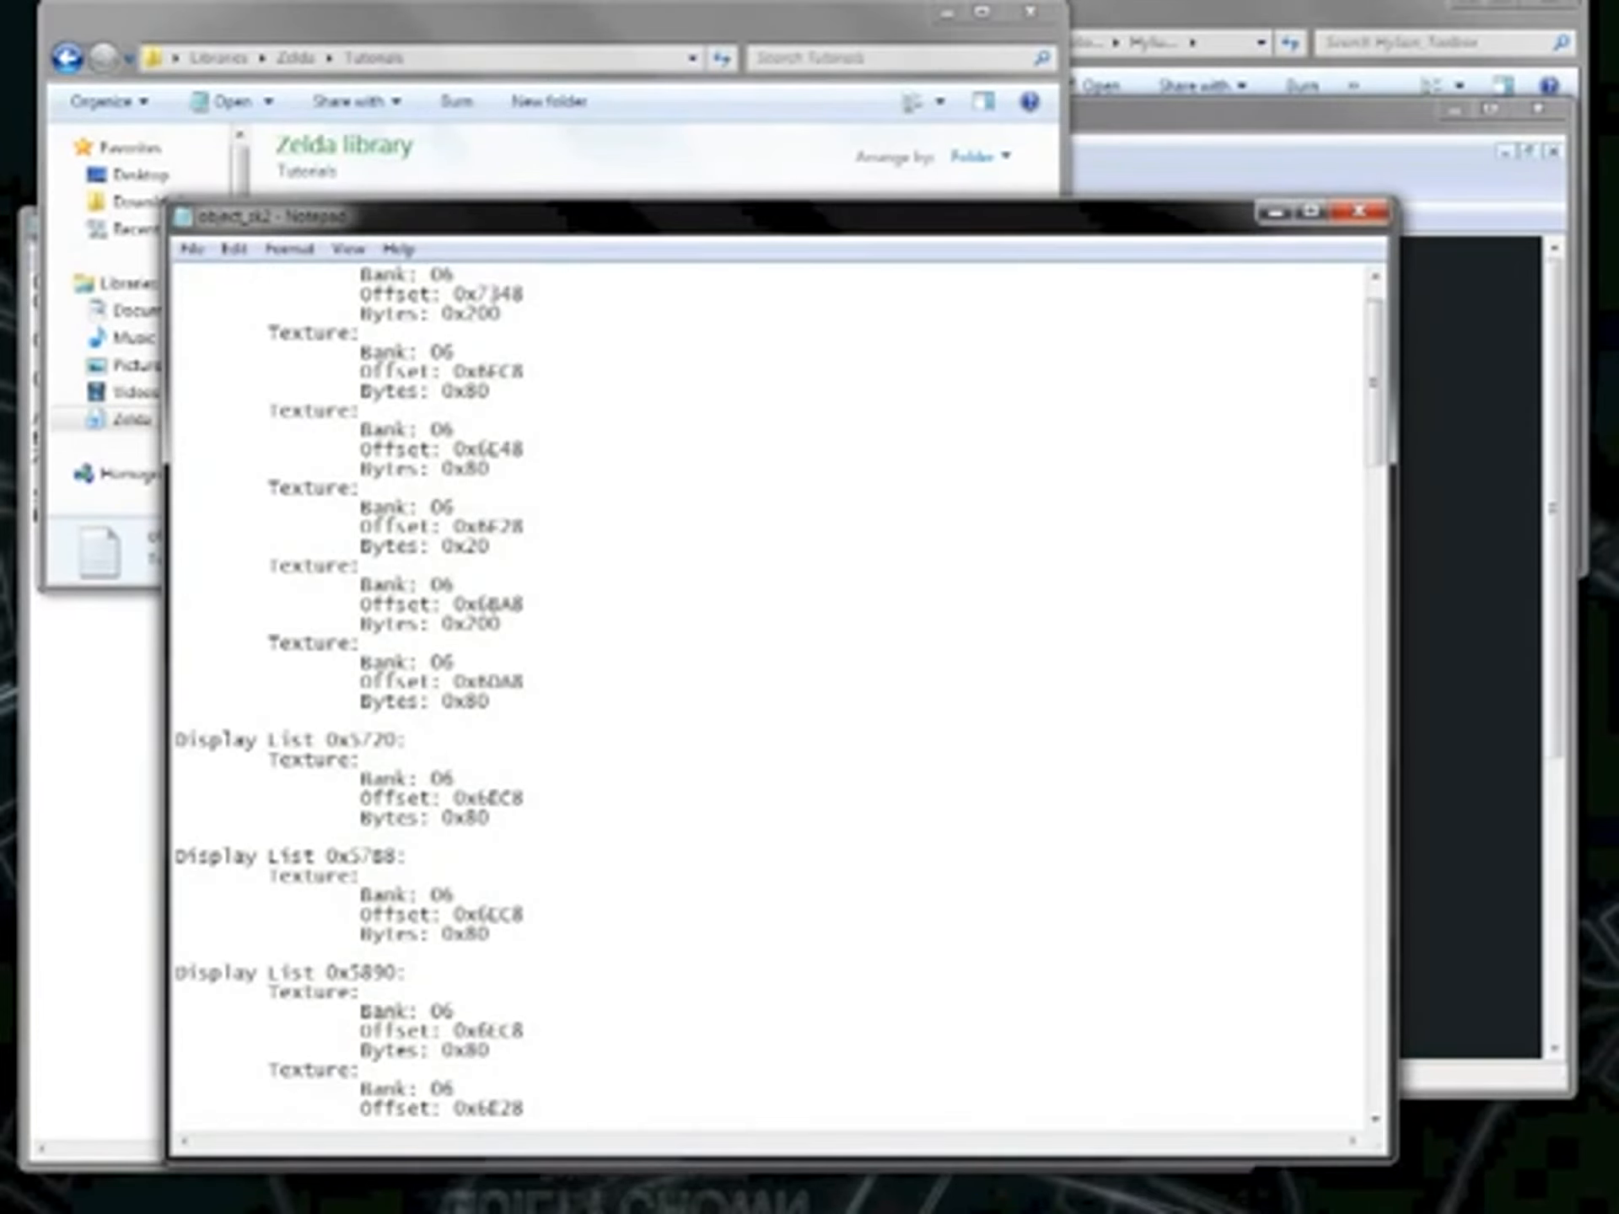
pyautogui.scroll(-7, 697, 578)
pyautogui.hotkey('ctrl', 'f')
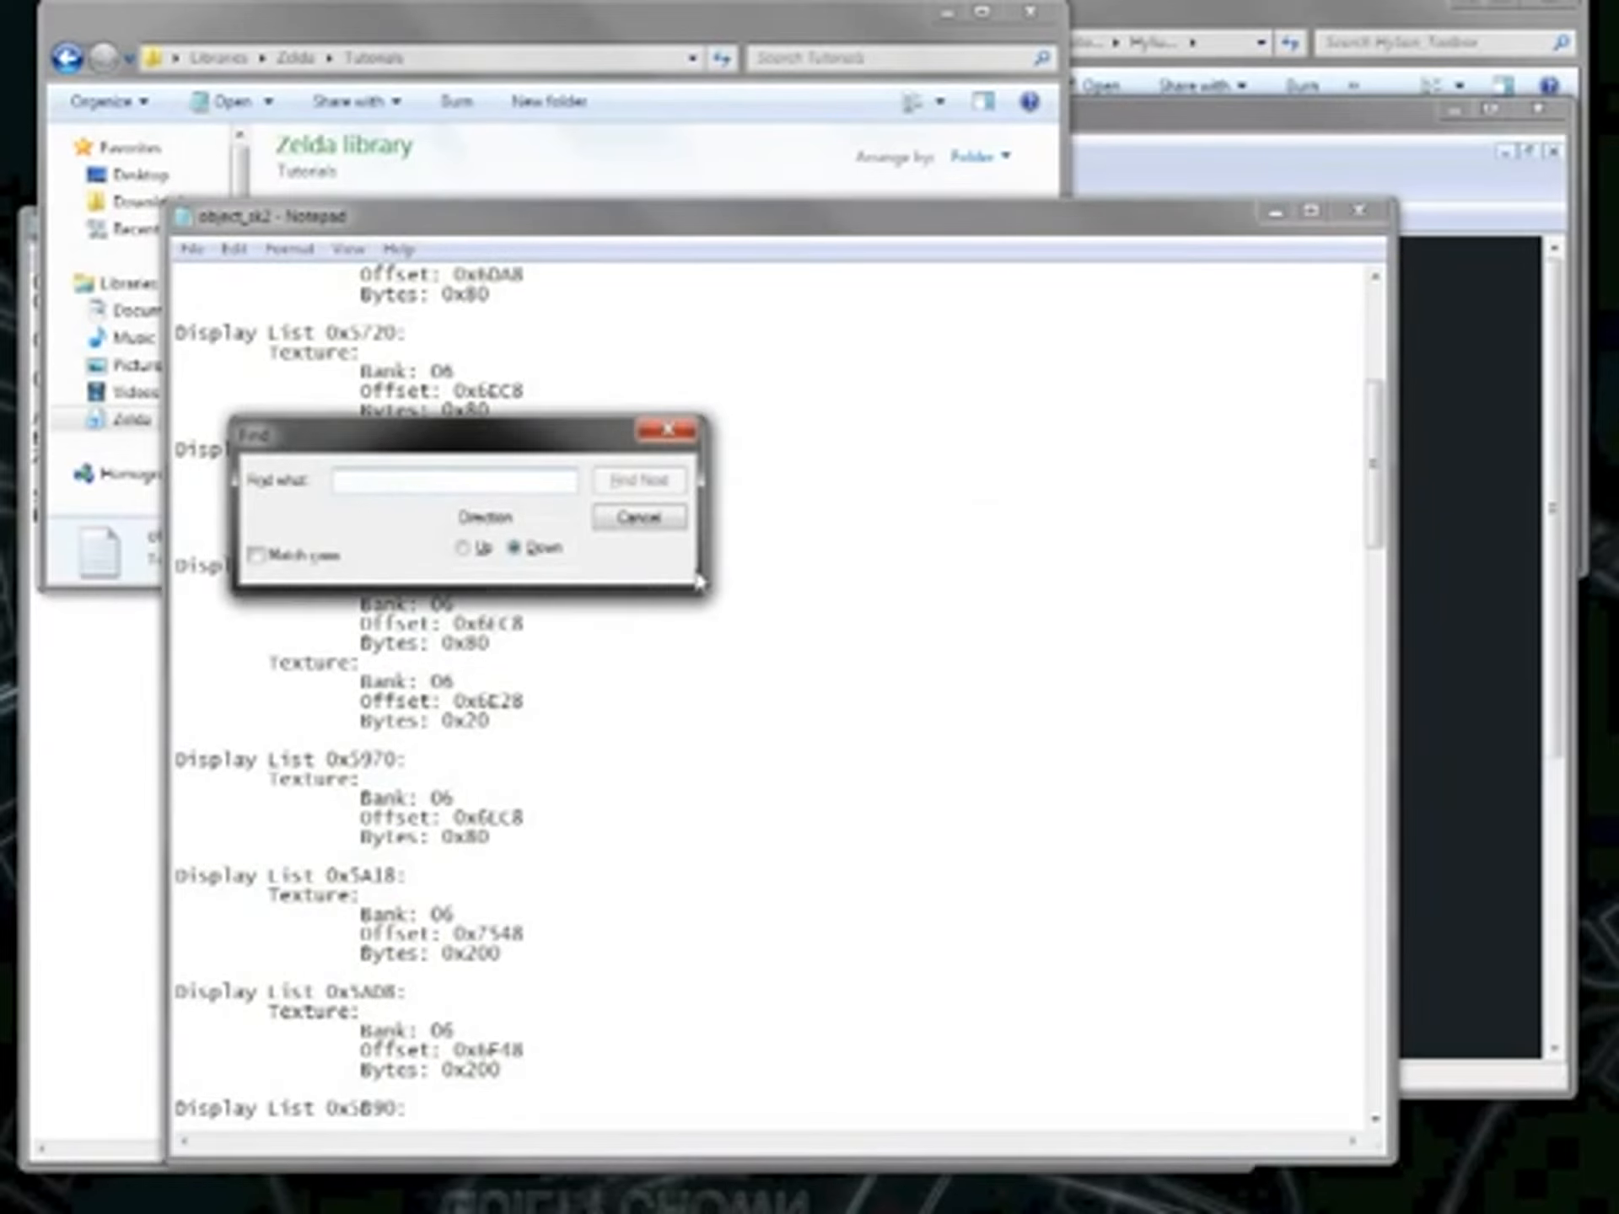
pyautogui.write('0A8')
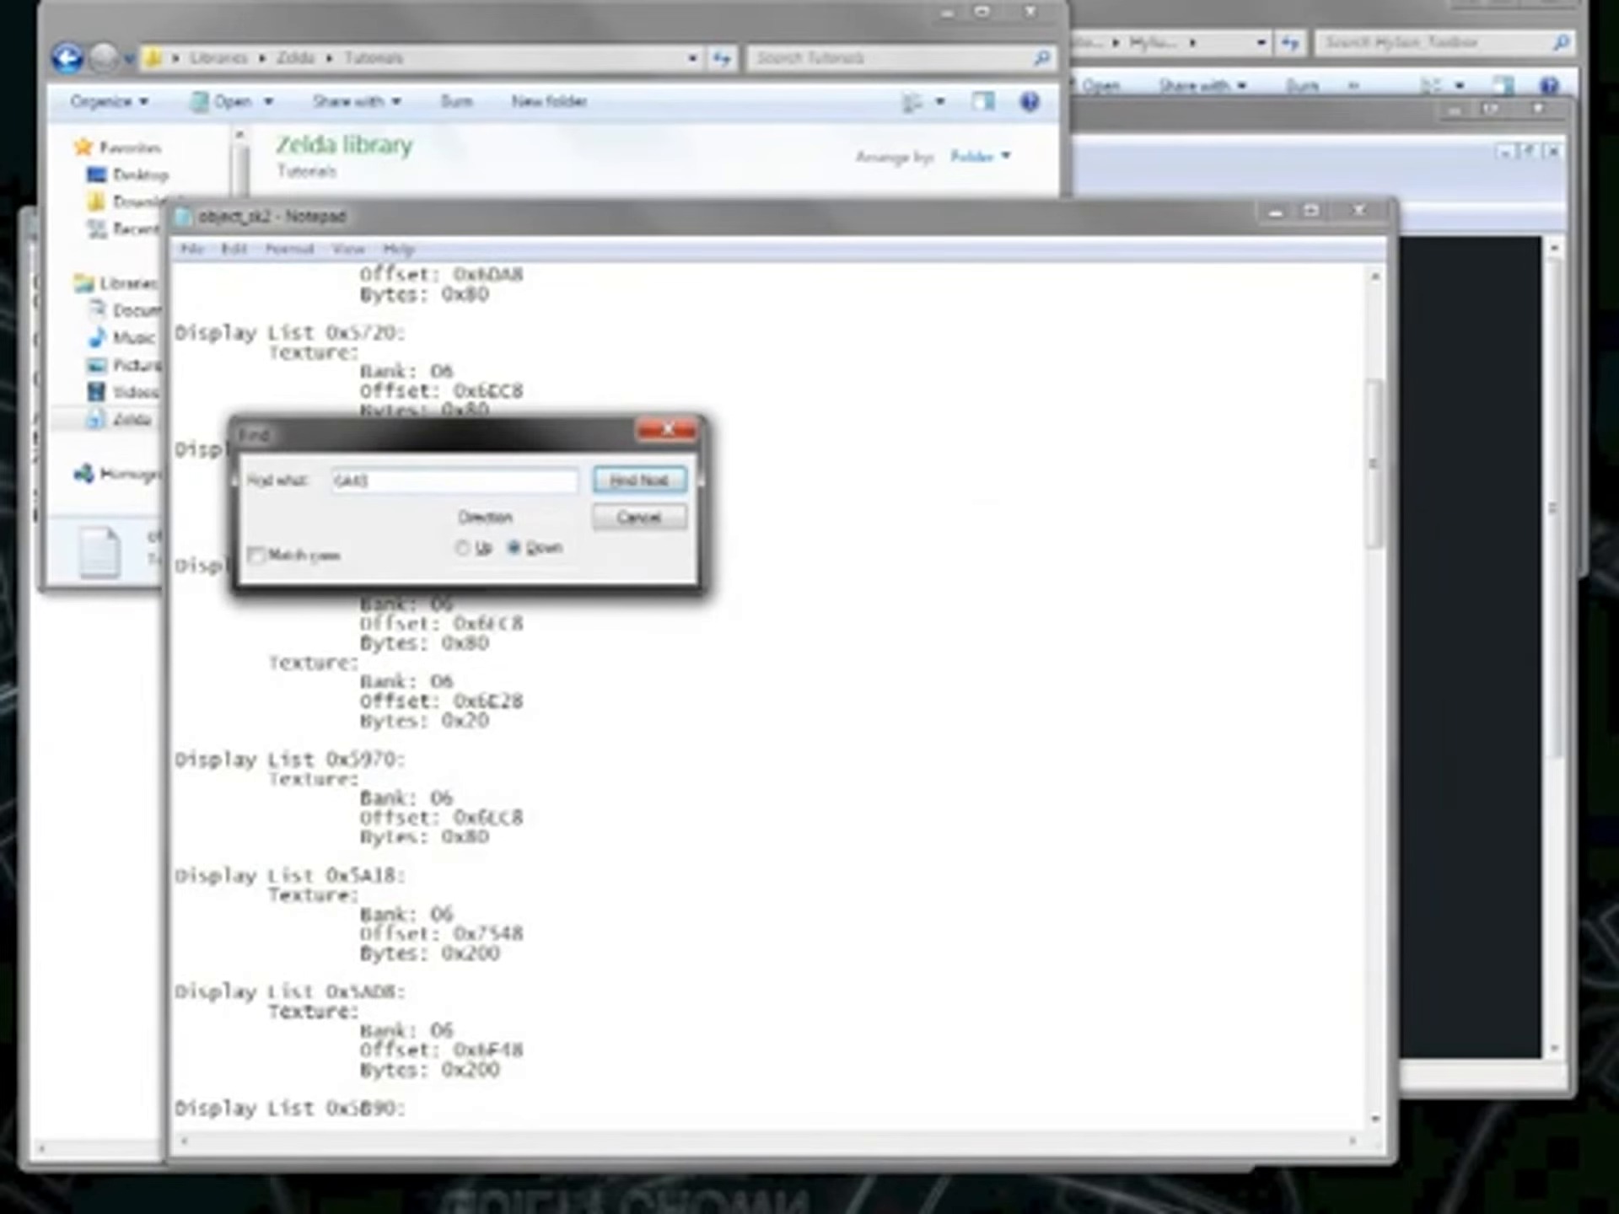
pyautogui.click(607, 489)
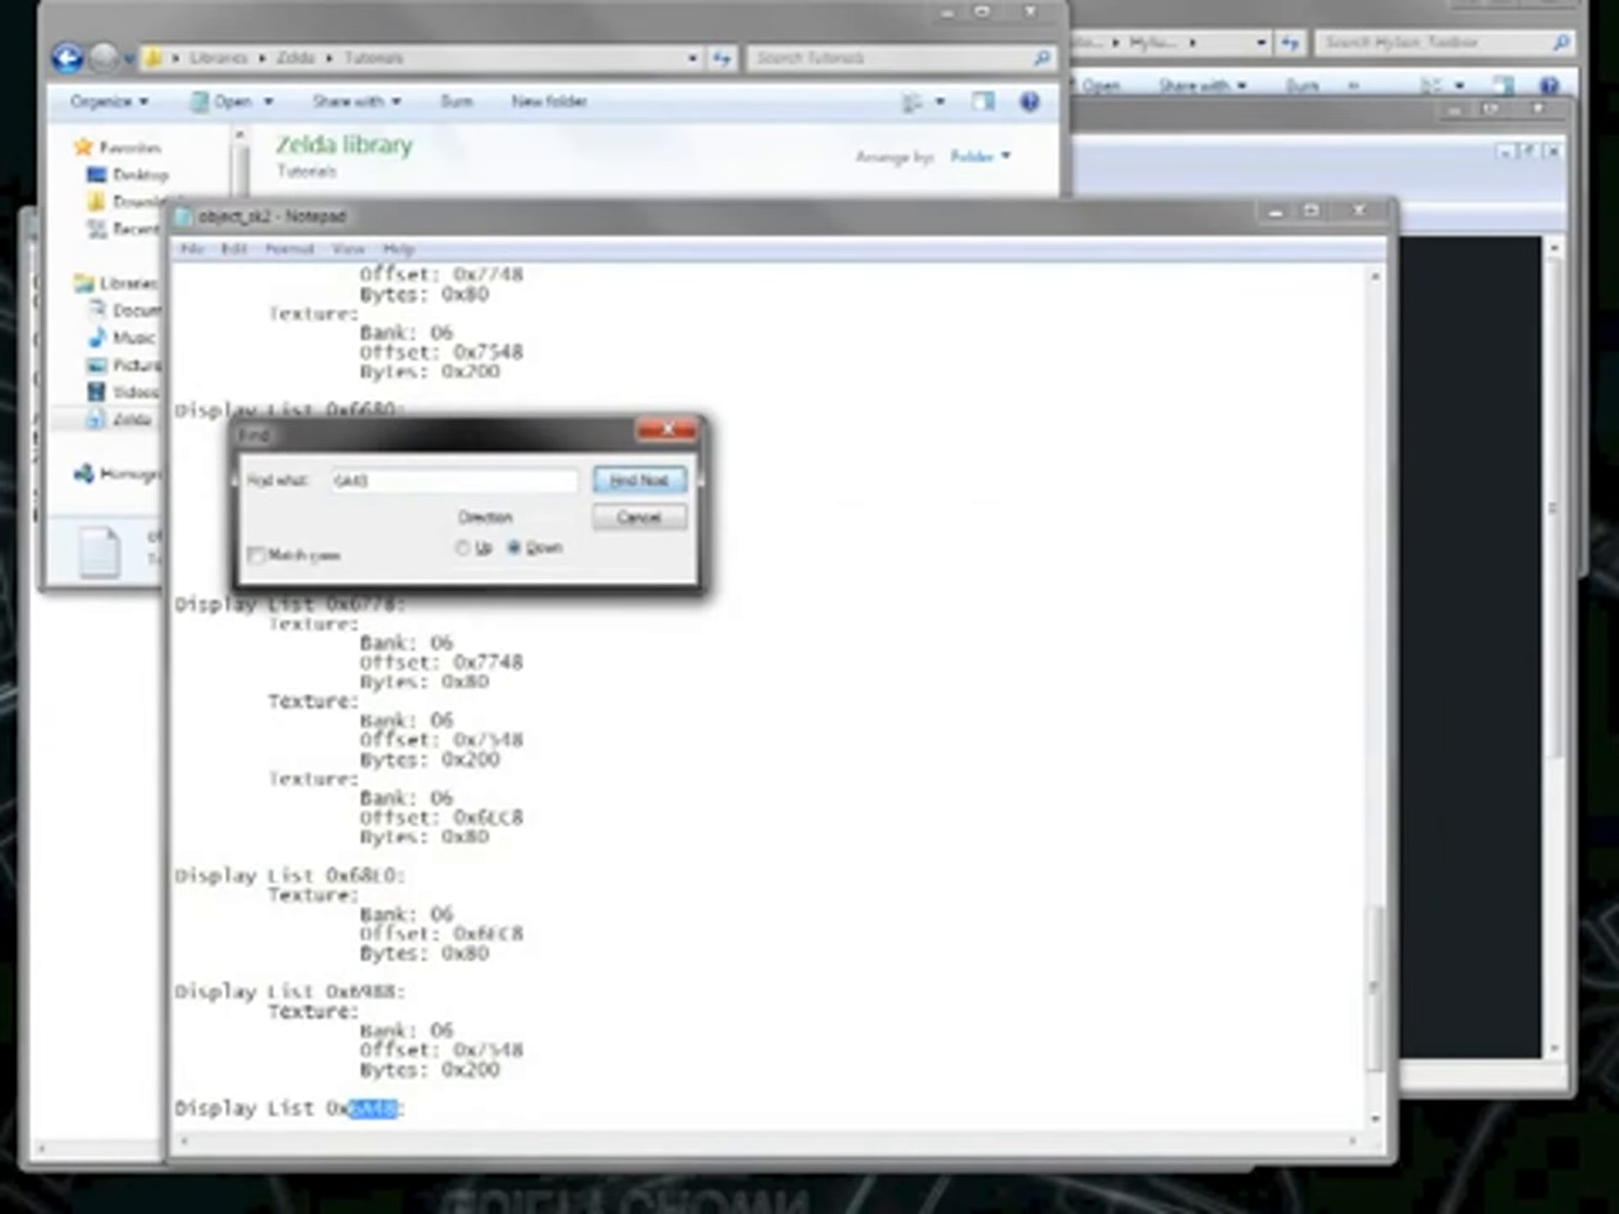
pyautogui.click(639, 517)
# Check the byte sizes of both textures under display list 0x6A48 and minimize the object_sk2 text.
pyautogui.scroll(-3, 638, 517)
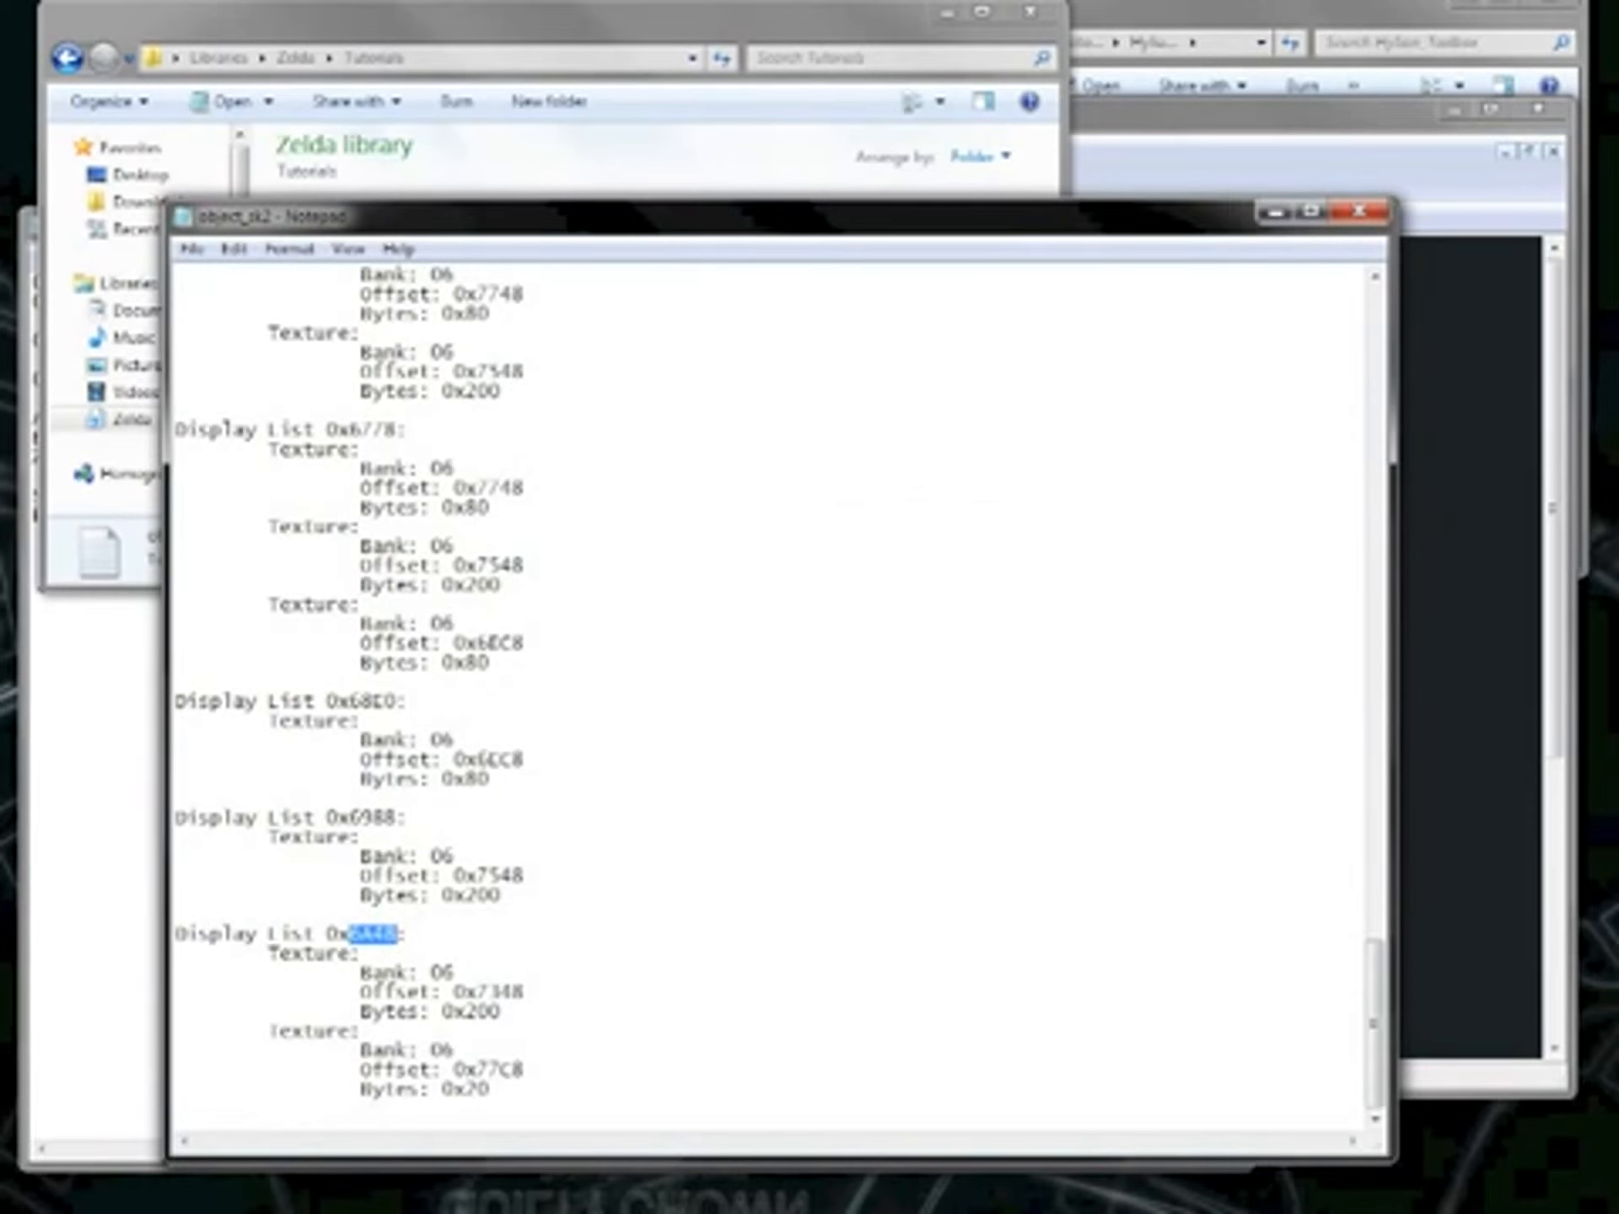
pyautogui.moveTo(499, 1012); pyautogui.dragTo(455, 1011)
pyautogui.moveTo(489, 1090); pyautogui.dragTo(456, 1090)
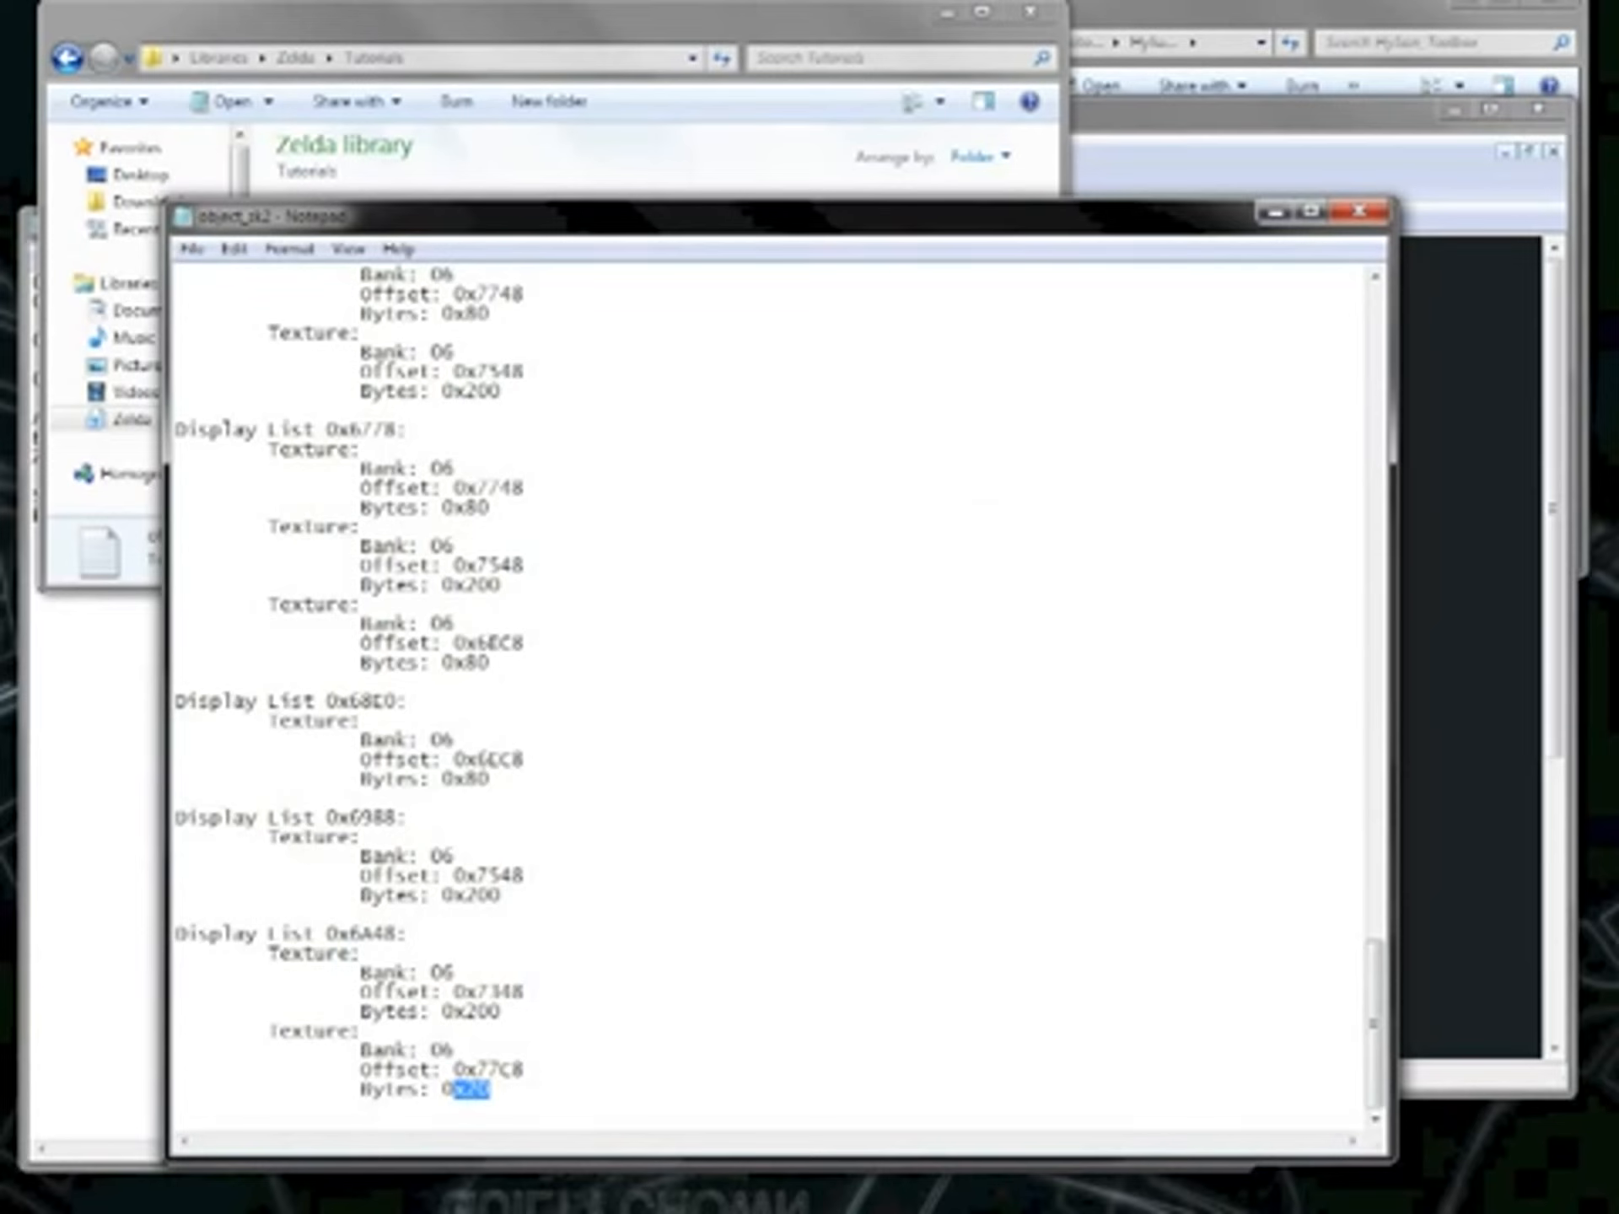
pyautogui.click(1273, 221)
# Add the first texture's offset and size to the end of the Notepad notes as "7348: 0x200".
pyautogui.click(315, 747)
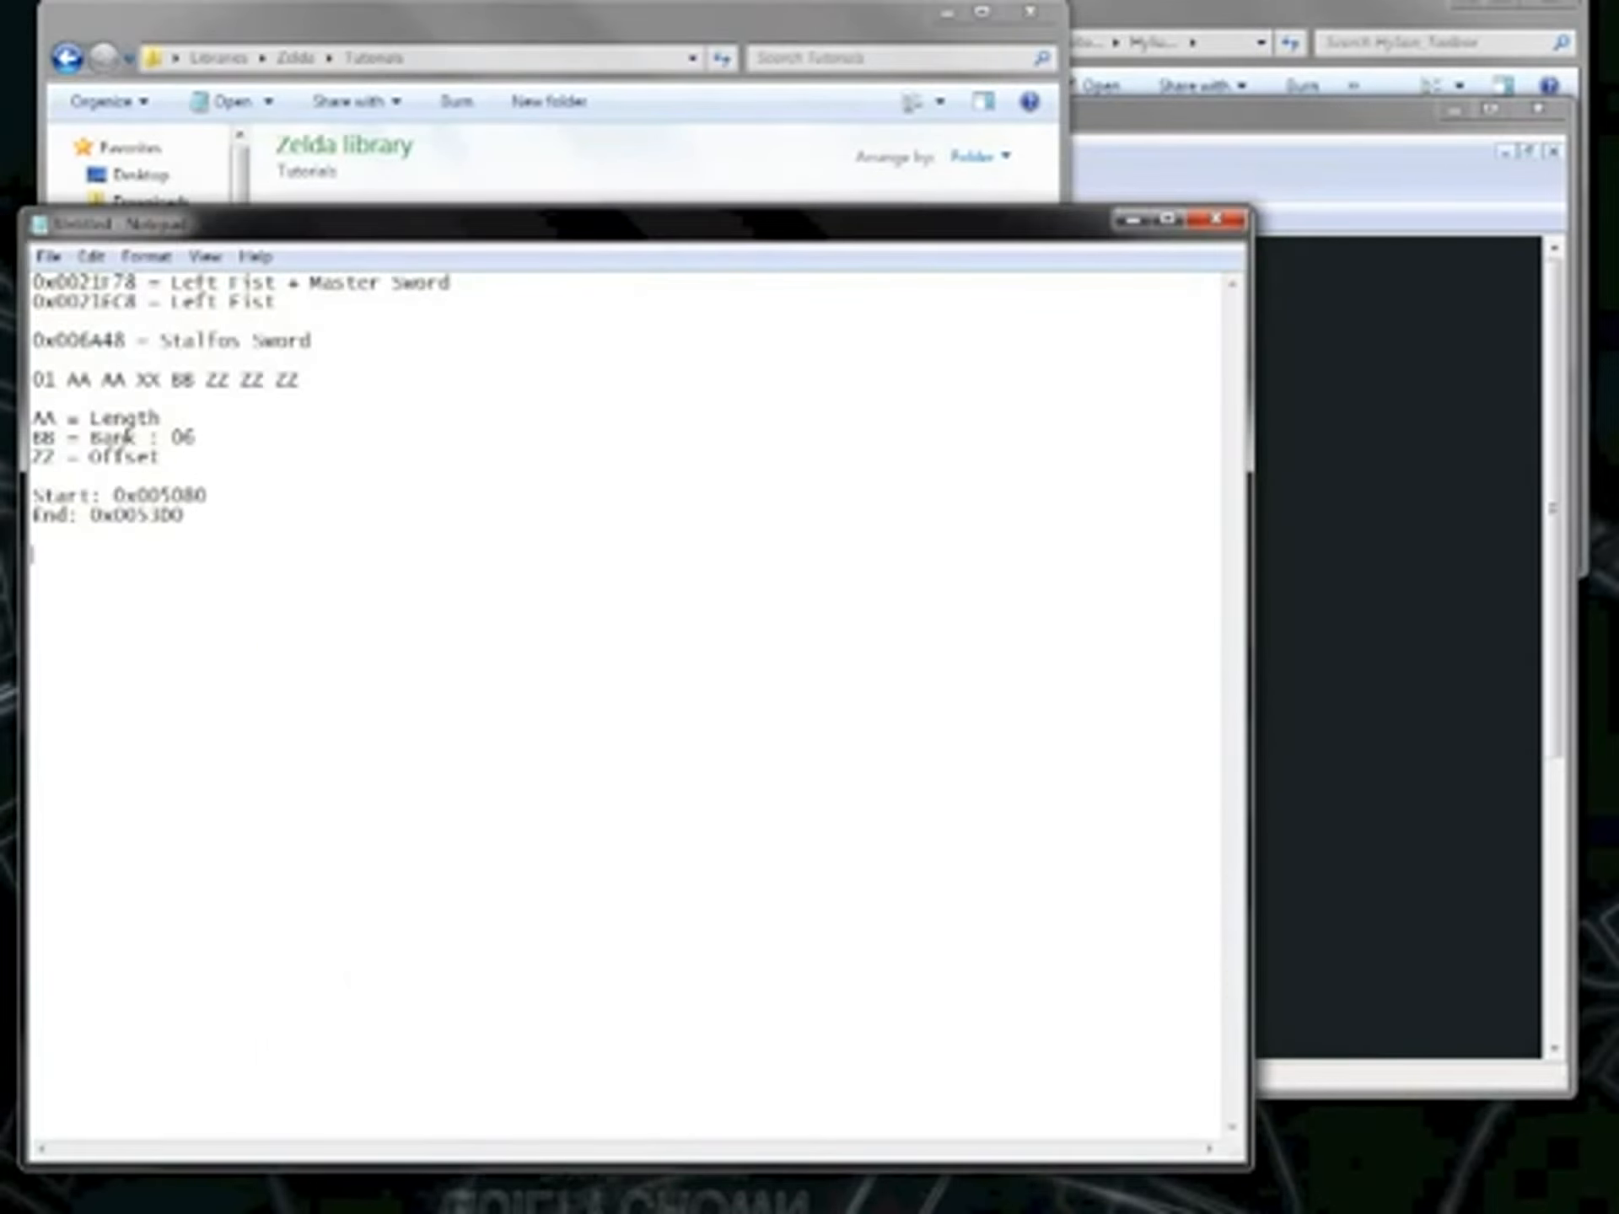
pyautogui.press('Return')
pyautogui.press('Return')
pyautogui.write('7348:')
pyautogui.write('0x200')
pyautogui.press('Return')
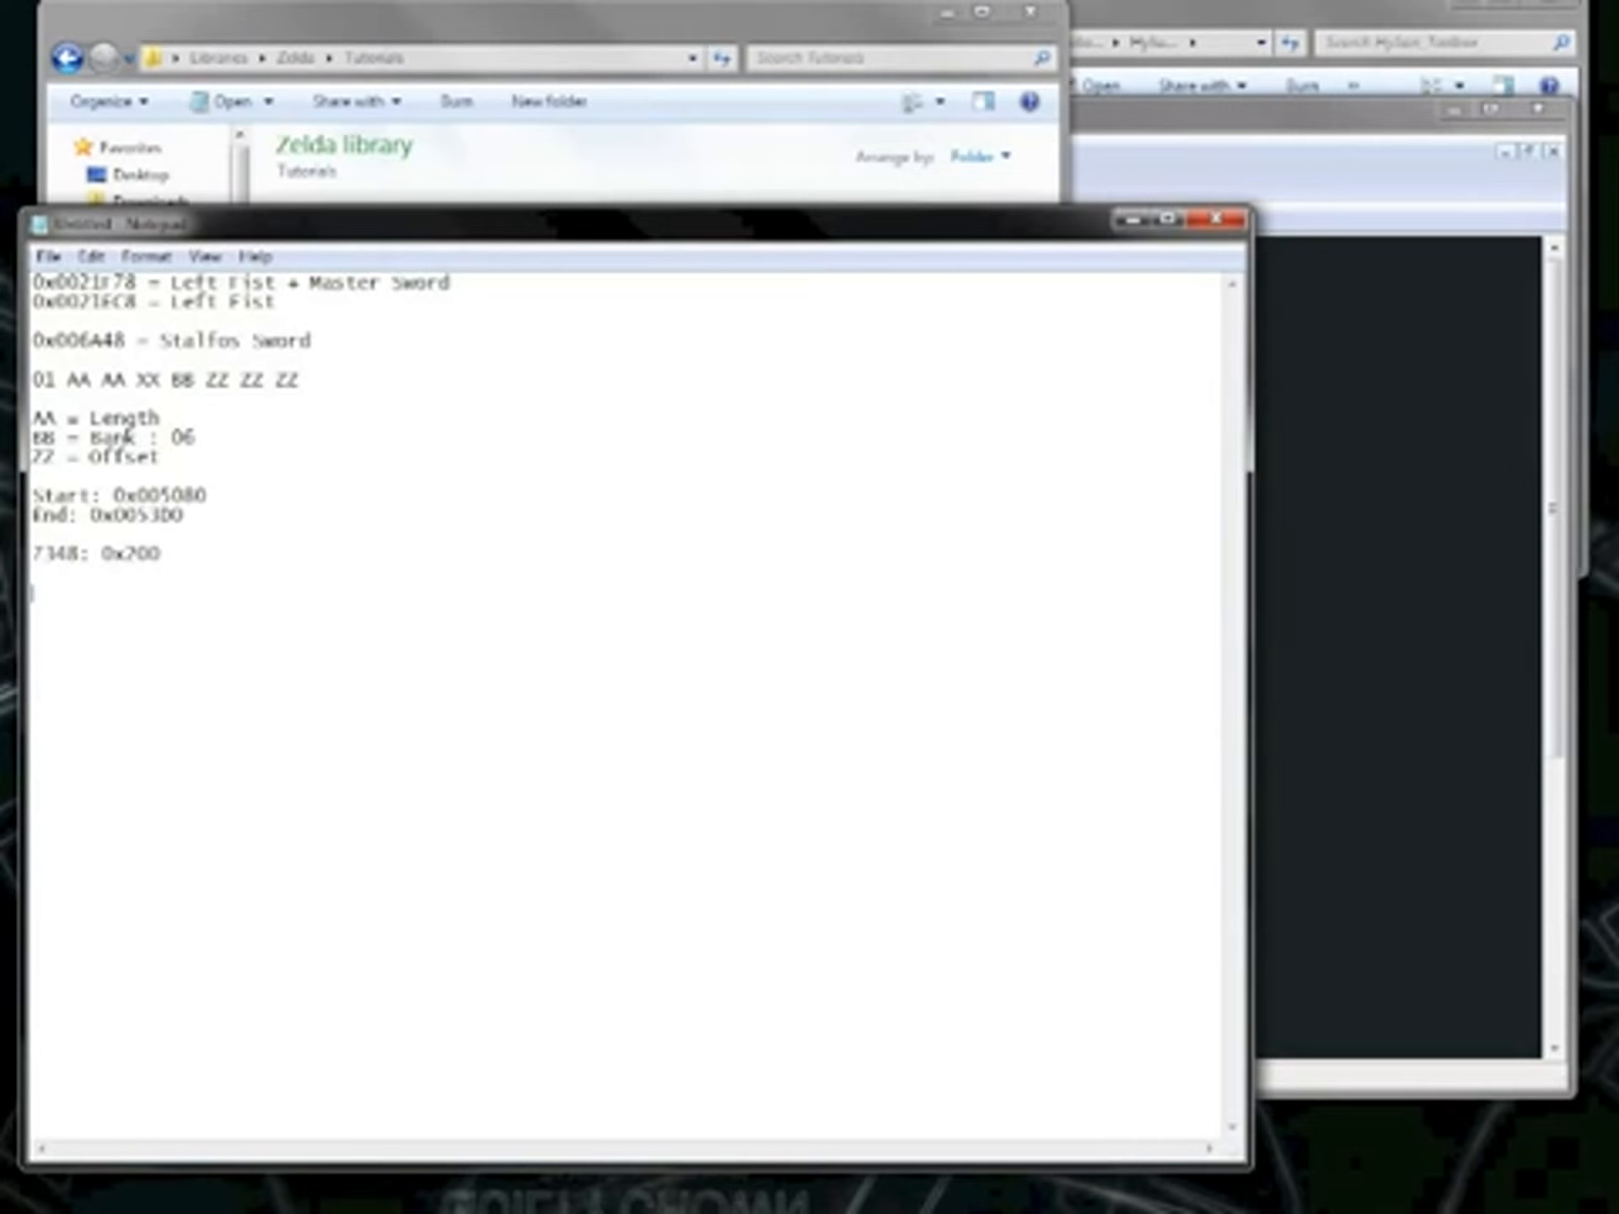
# Look up the second texture in the object_sk2 text, add "77C8: 0x20" to the notes and return to HxD.
pyautogui.hotkey('alt', 'Tab')
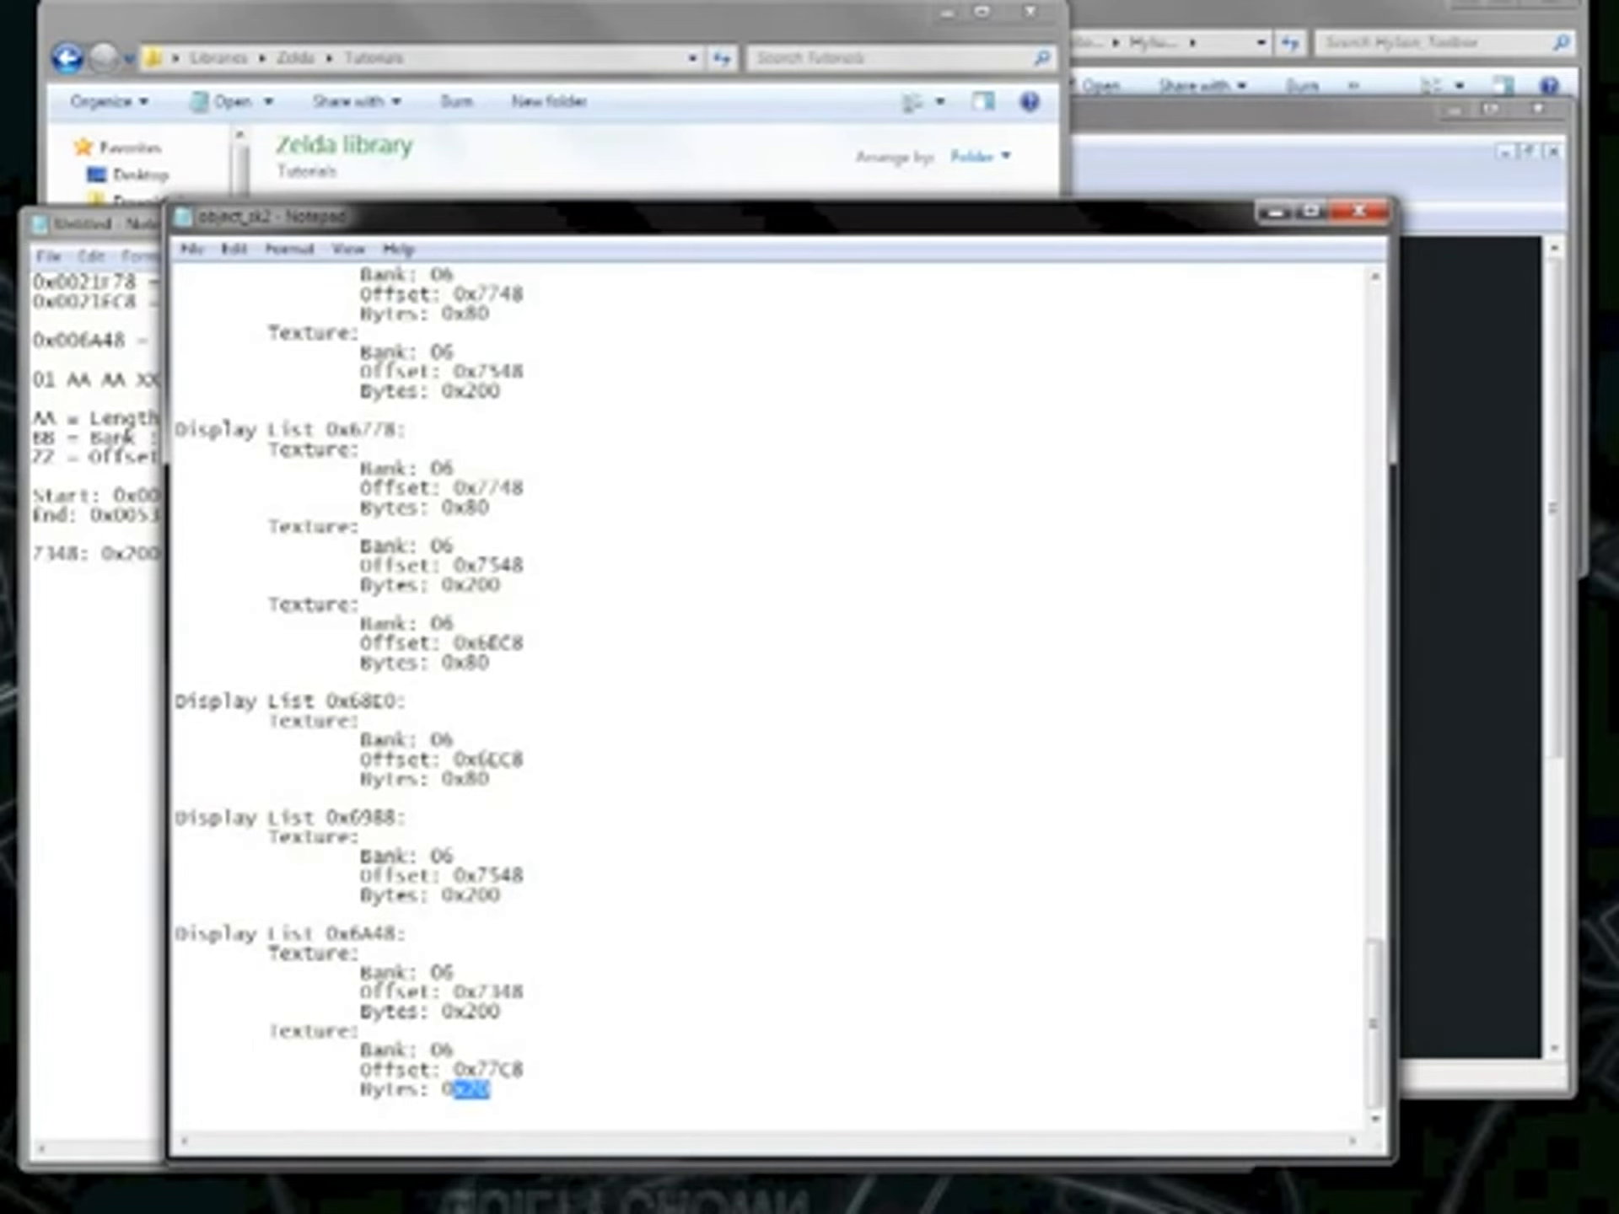
pyautogui.hotkey('alt', 'Tab')
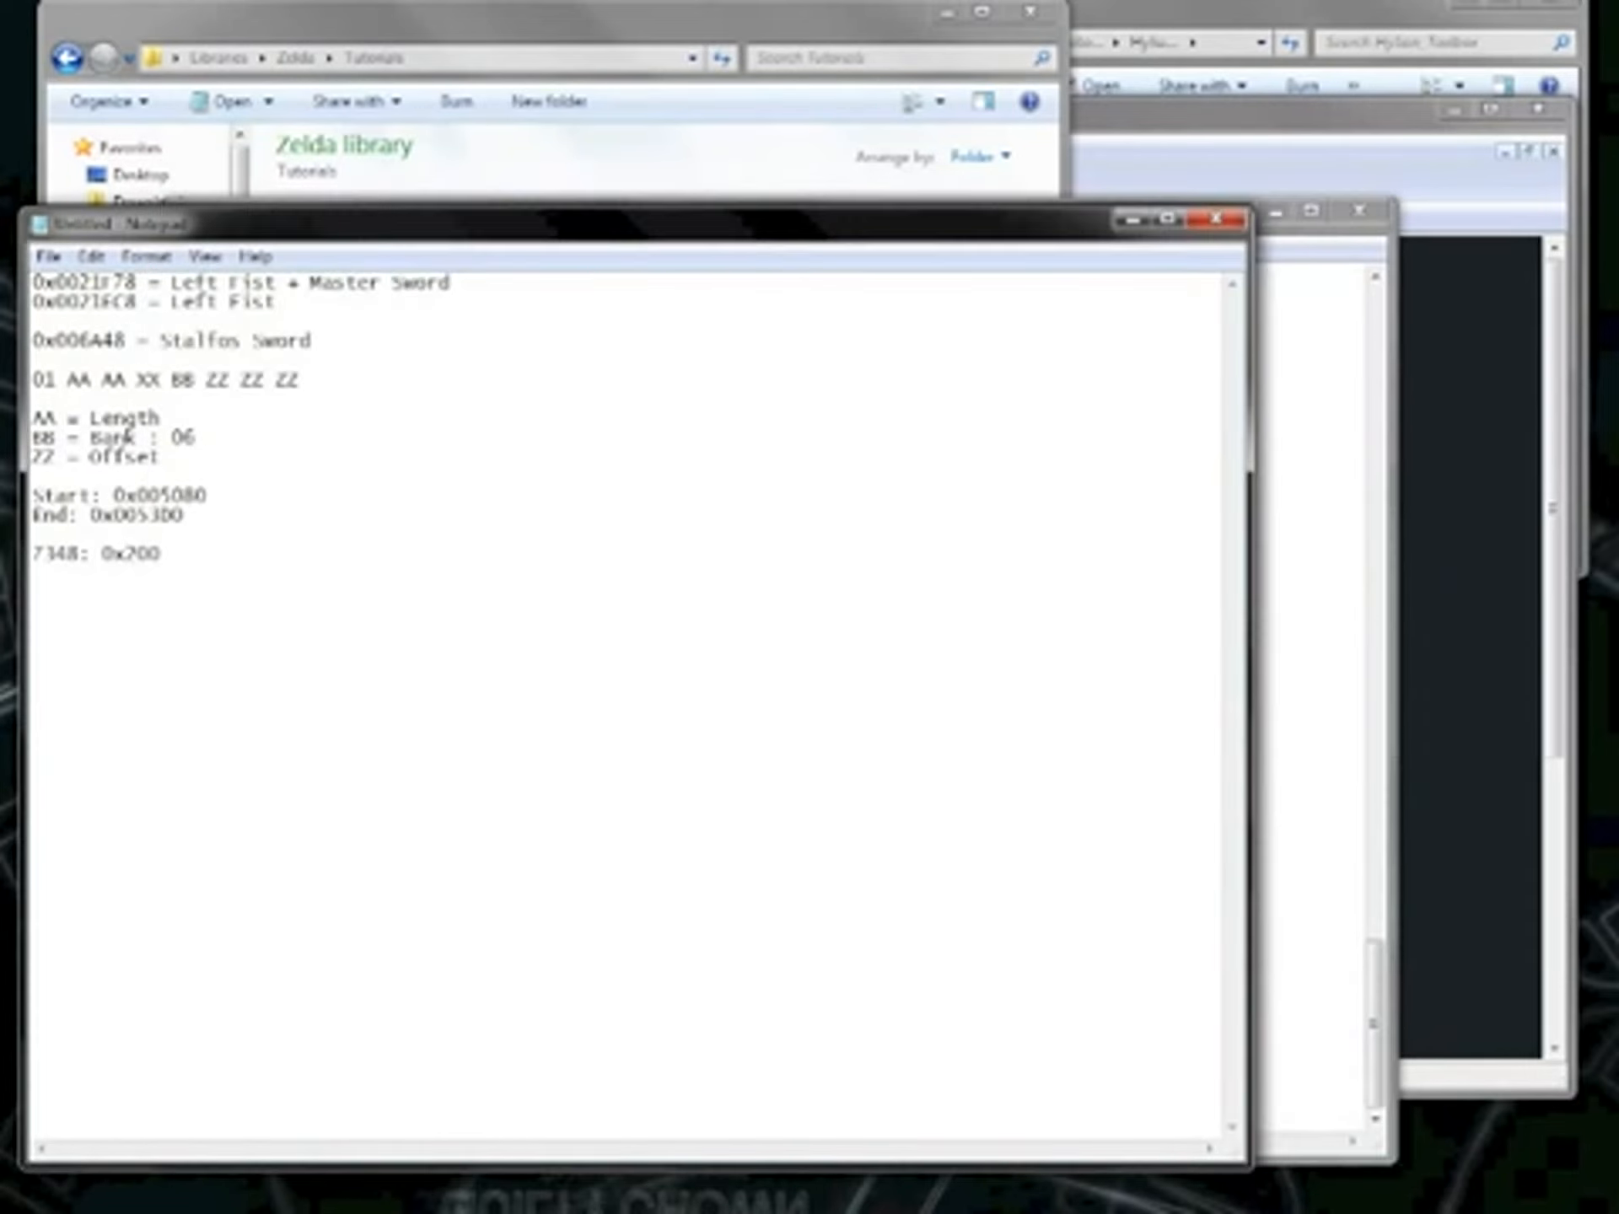
pyautogui.write('/C8')
pyautogui.write(': ')
pyautogui.write('0x20')
pyautogui.click(1283, 164)
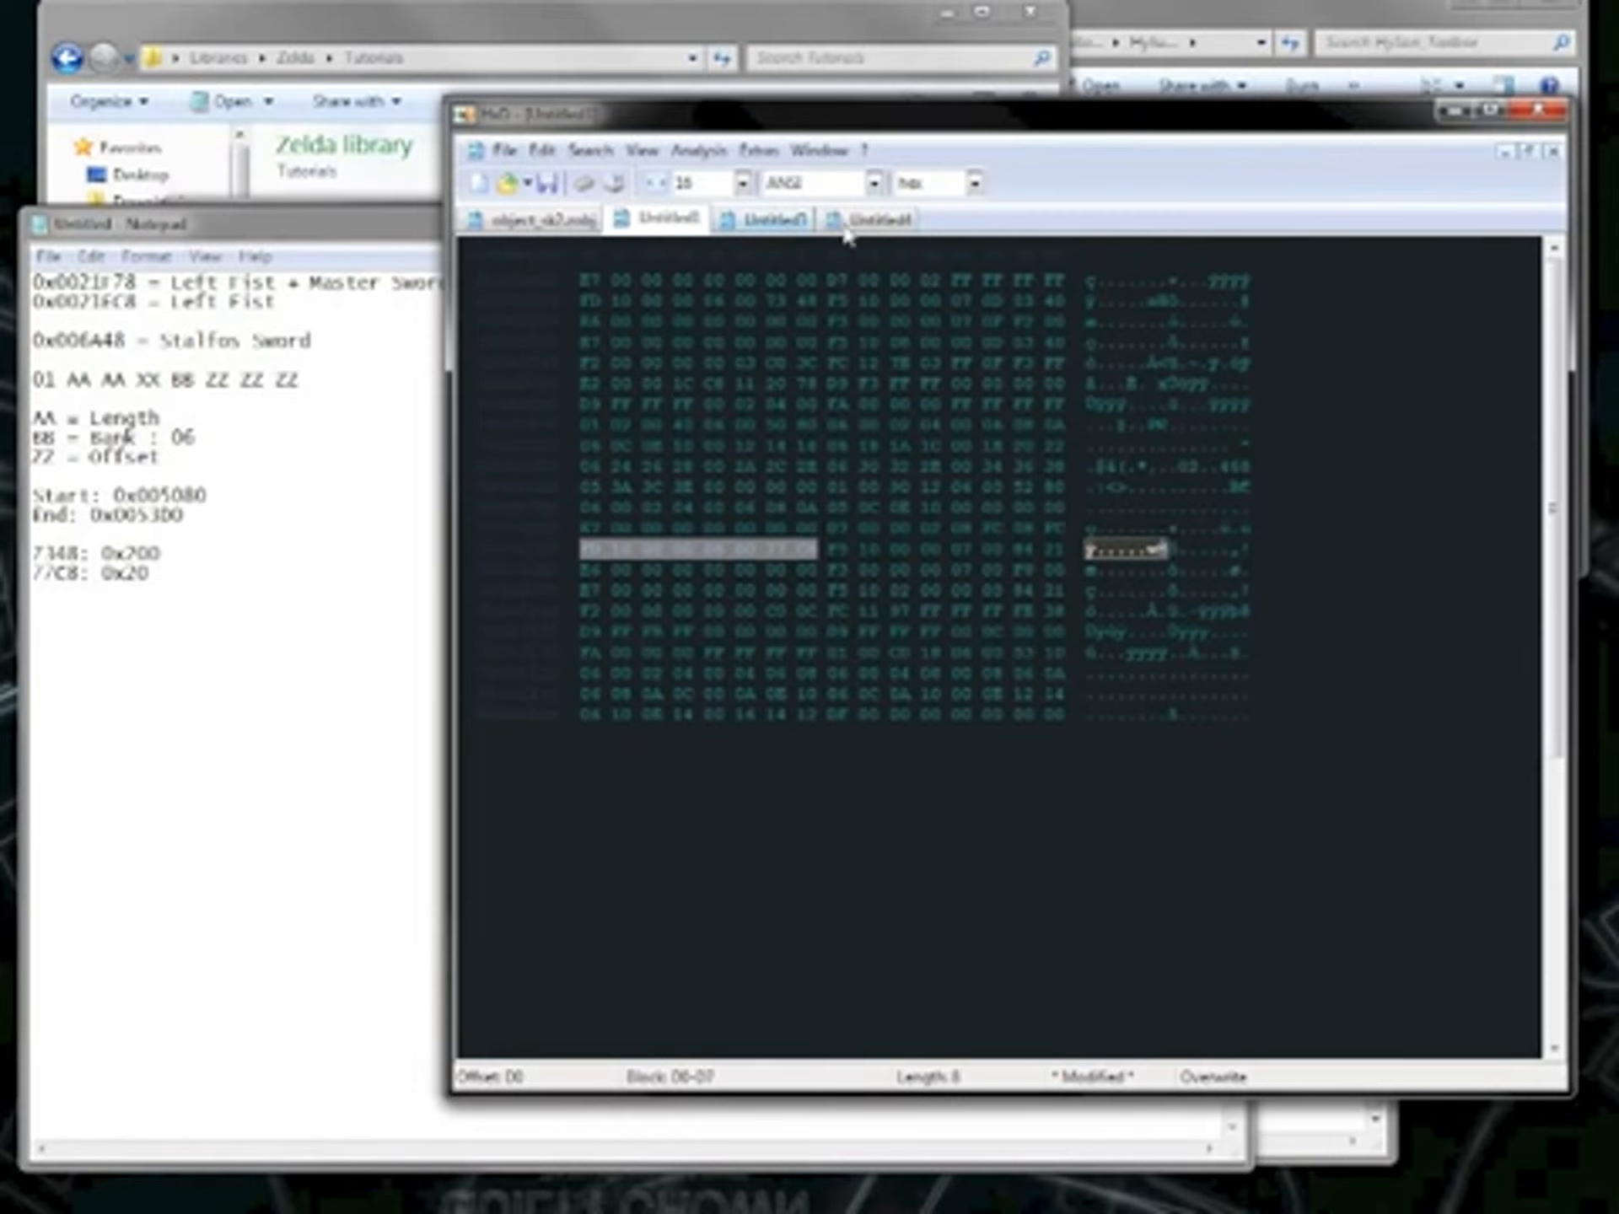
# Review the second texture's address in the scratch file of texture load commands and close that file without saving.
pyautogui.click(844, 228)
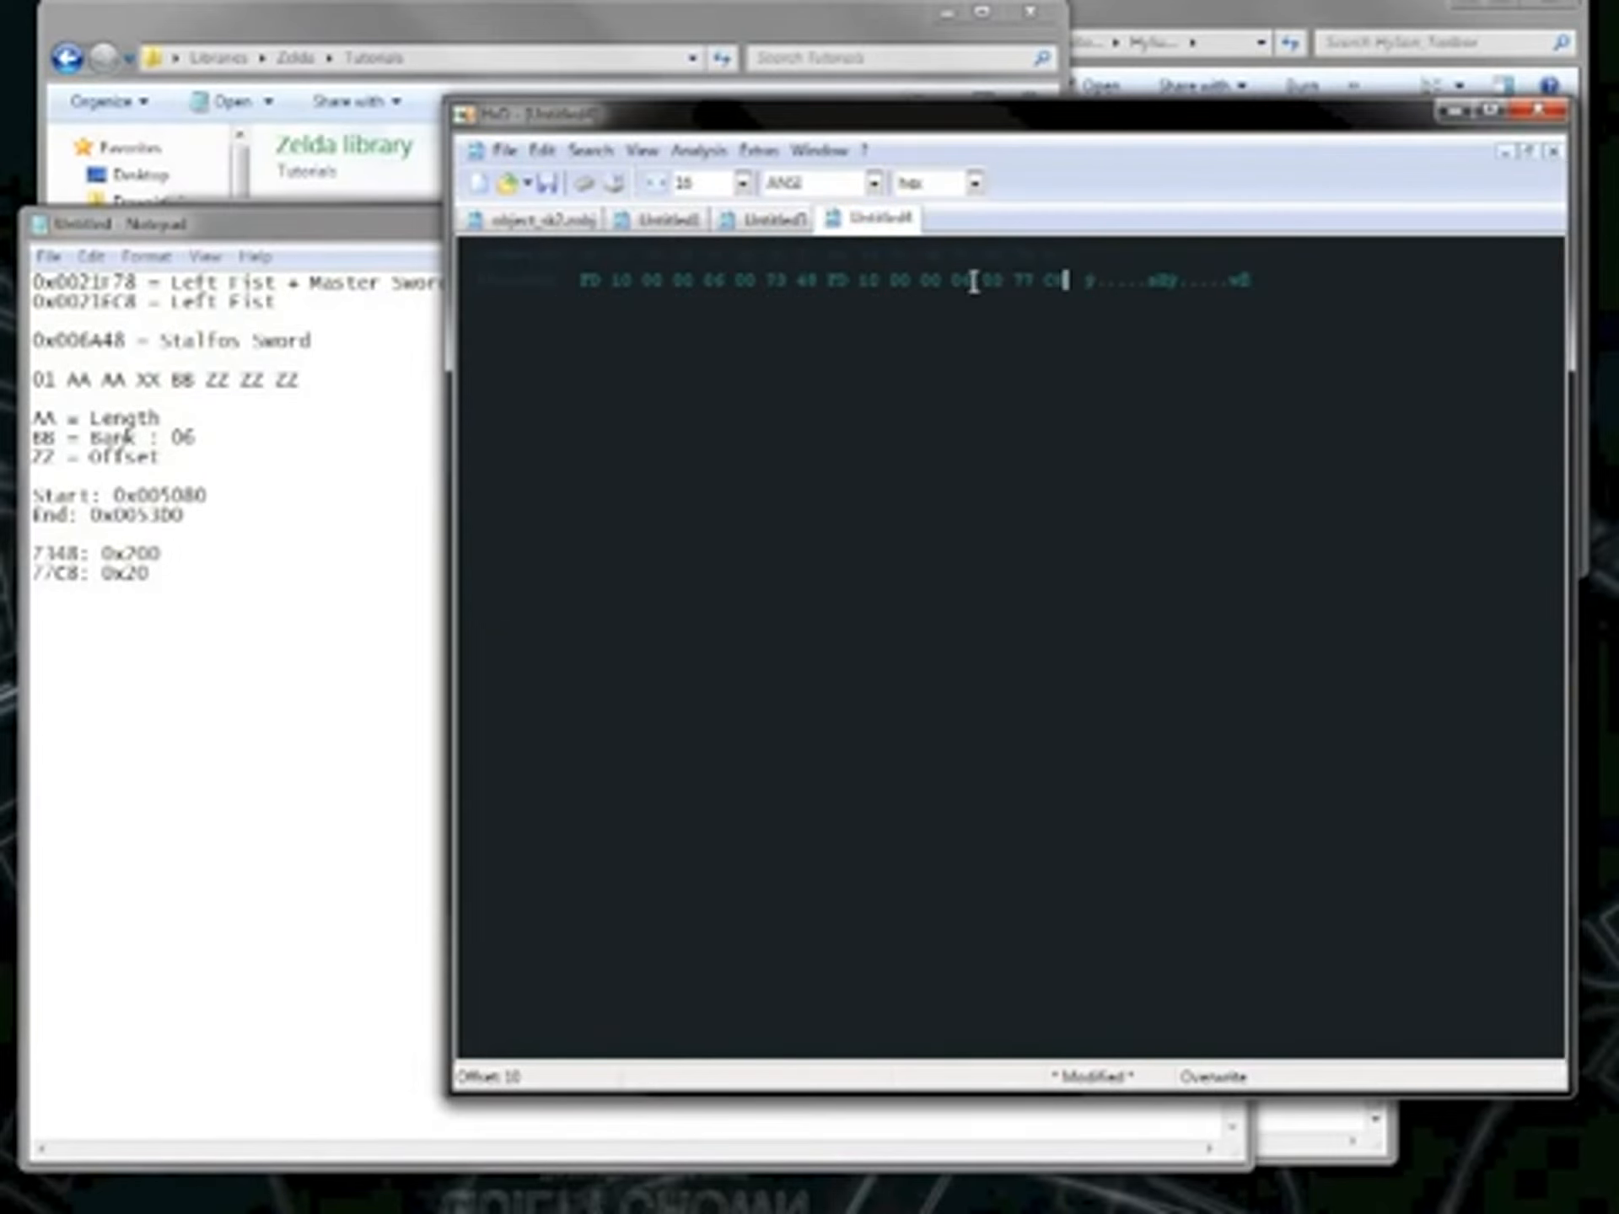
pyautogui.click(974, 280)
pyautogui.moveTo(973, 280); pyautogui.dragTo(1084, 281)
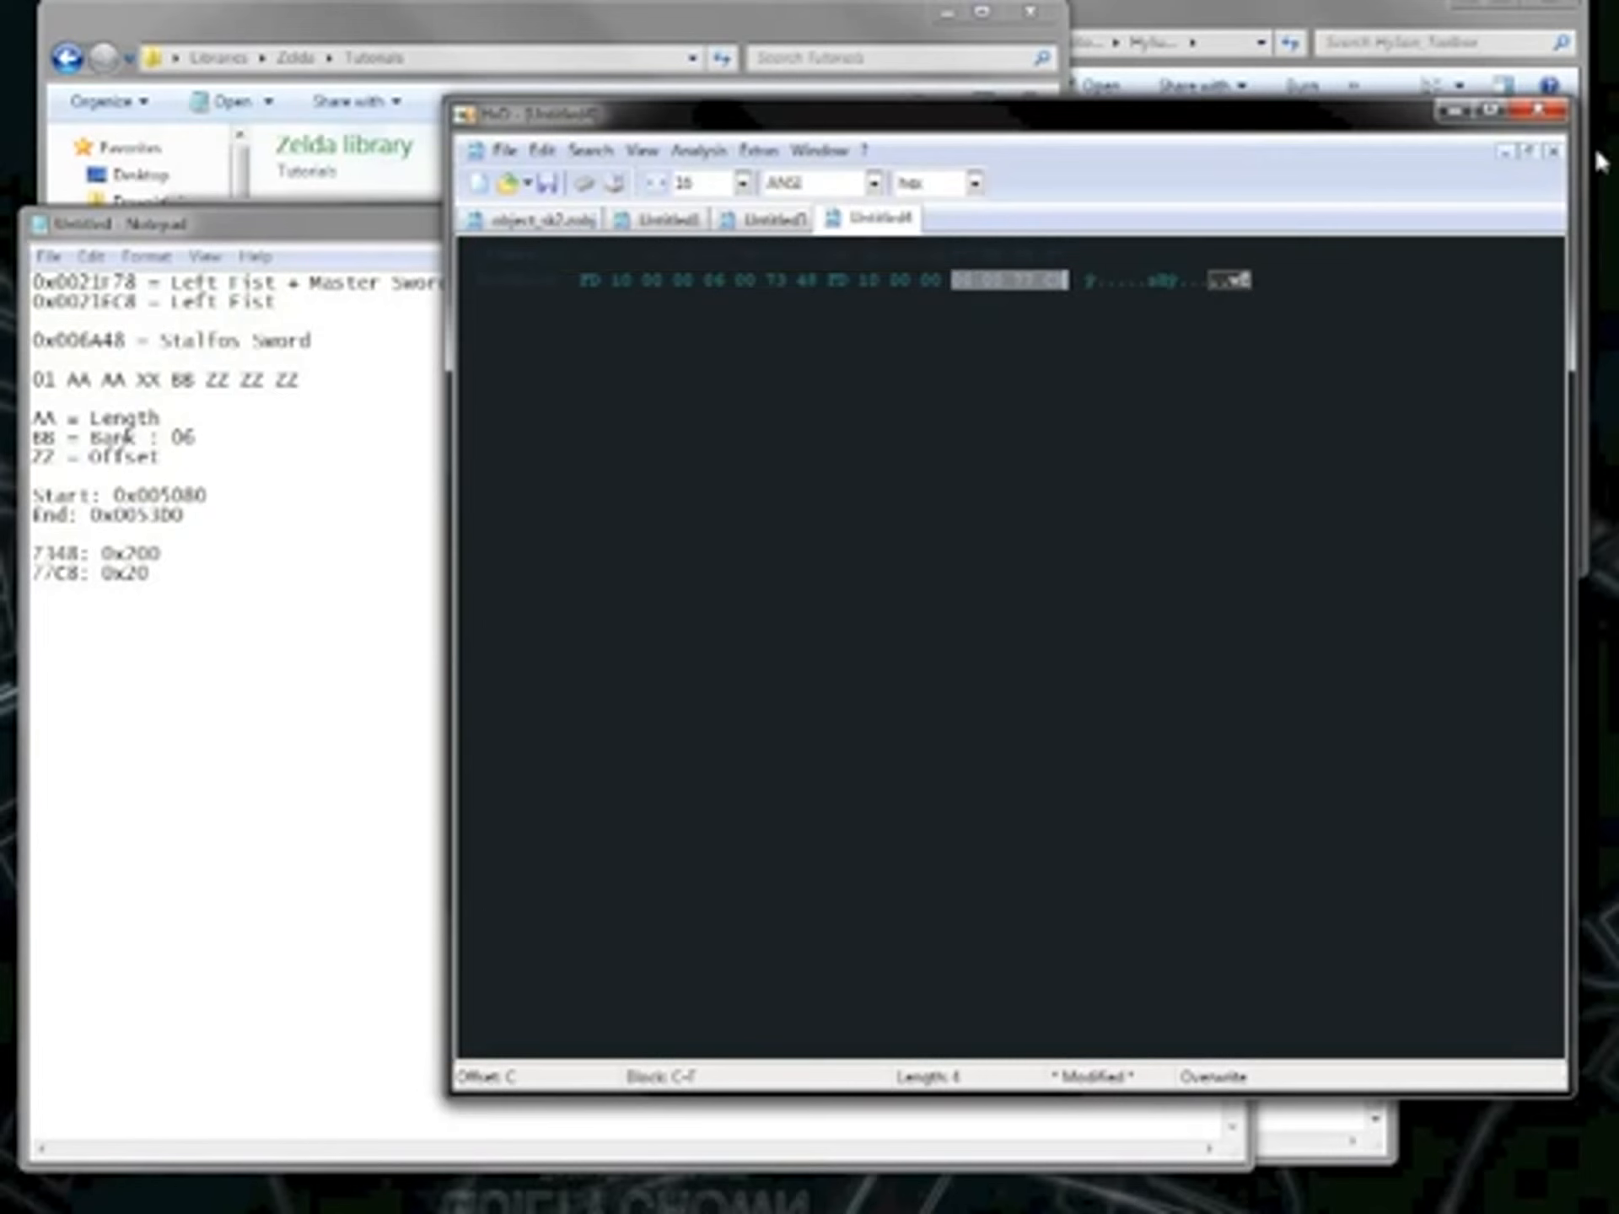
pyautogui.click(1556, 153)
pyautogui.click(856, 700)
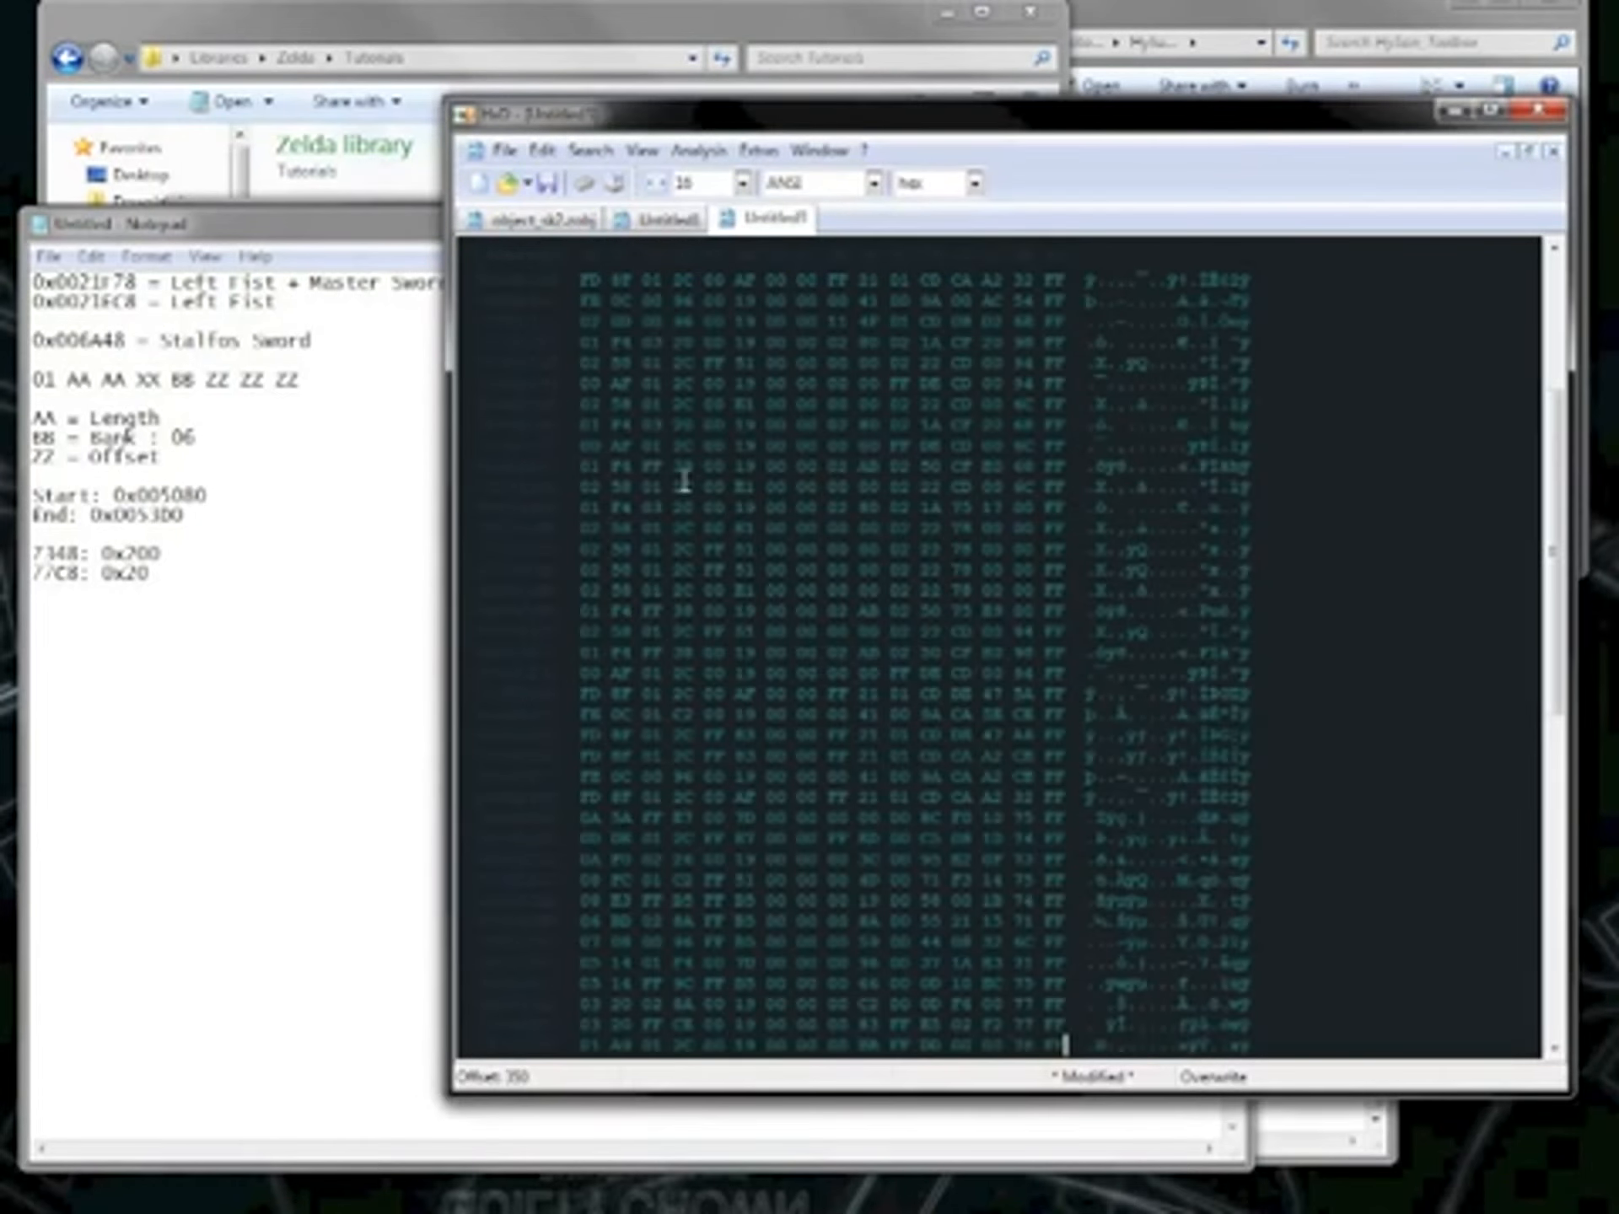
# Go to offset 7348, the first texture, in object_sk2.zobj.
pyautogui.click(542, 219)
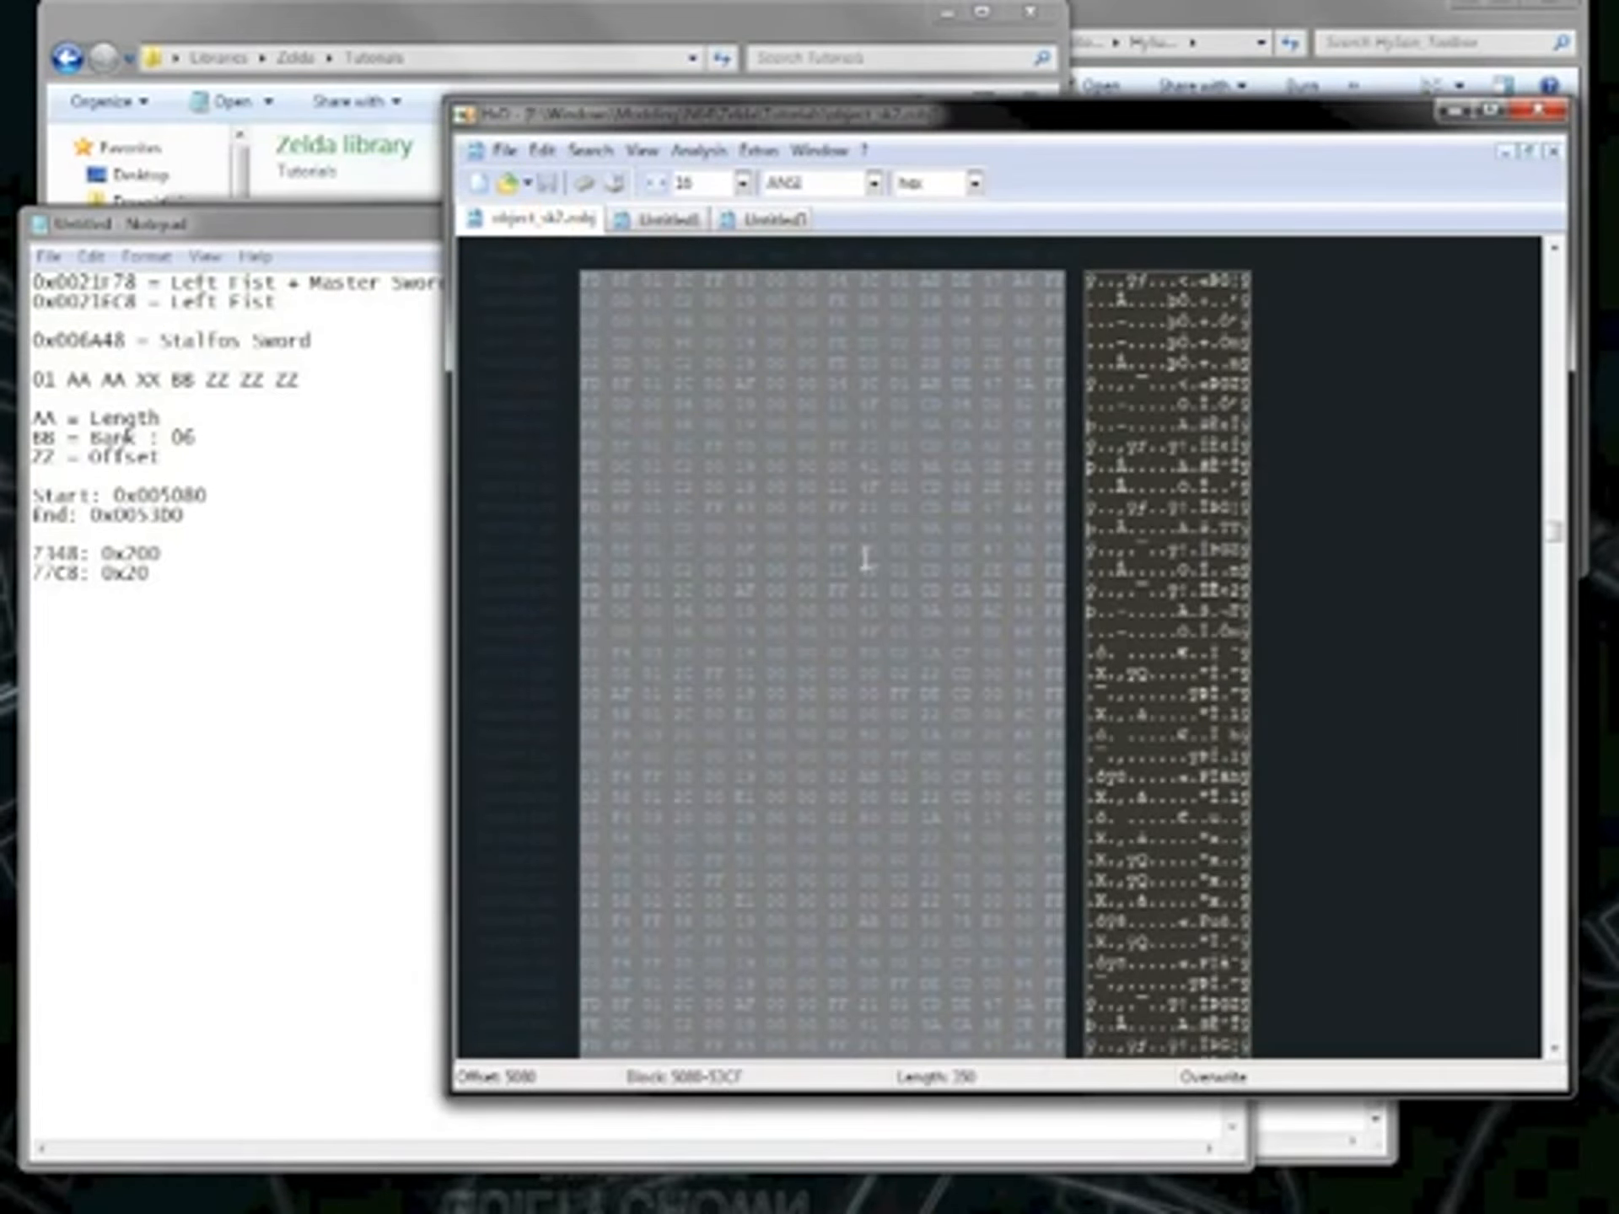
pyautogui.hotkey('ctrl', 'g')
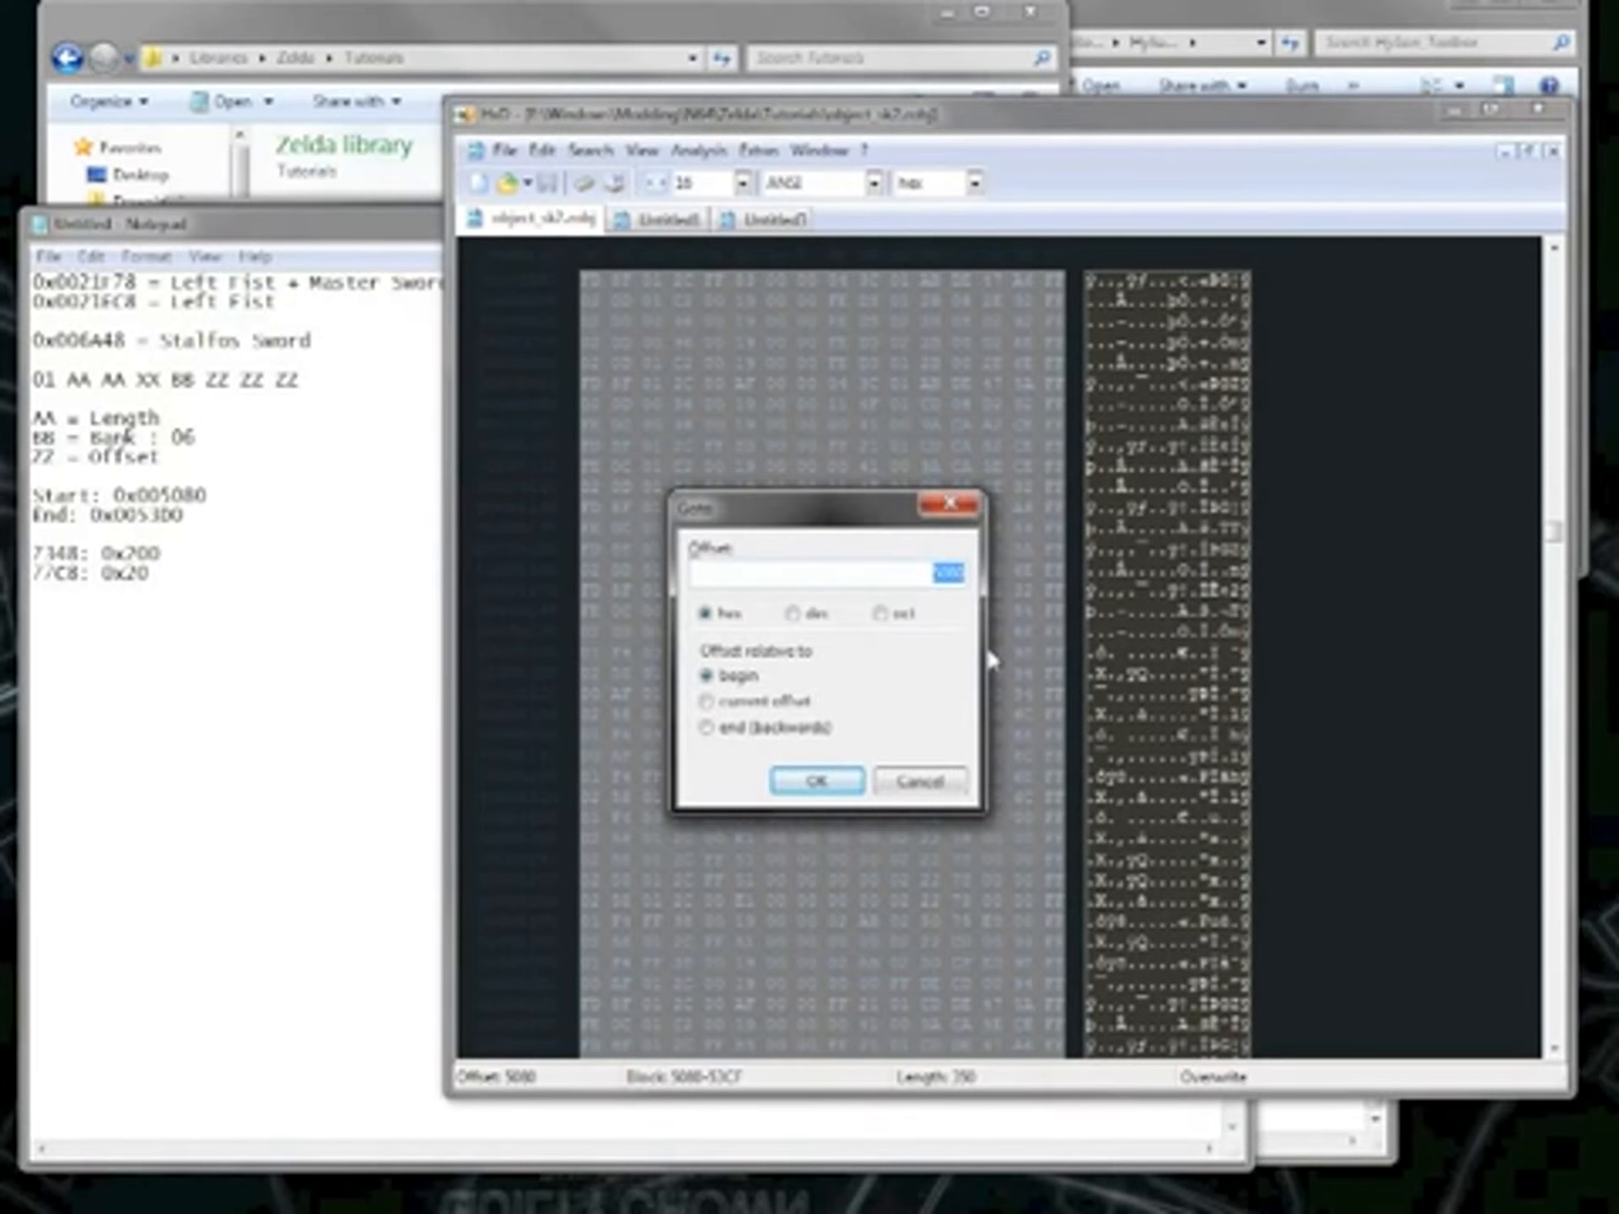
pyautogui.write('7348')
pyautogui.press('BackSpace')
pyautogui.press('BackSpace')
pyautogui.press('BackSpace')
pyautogui.write('7348')
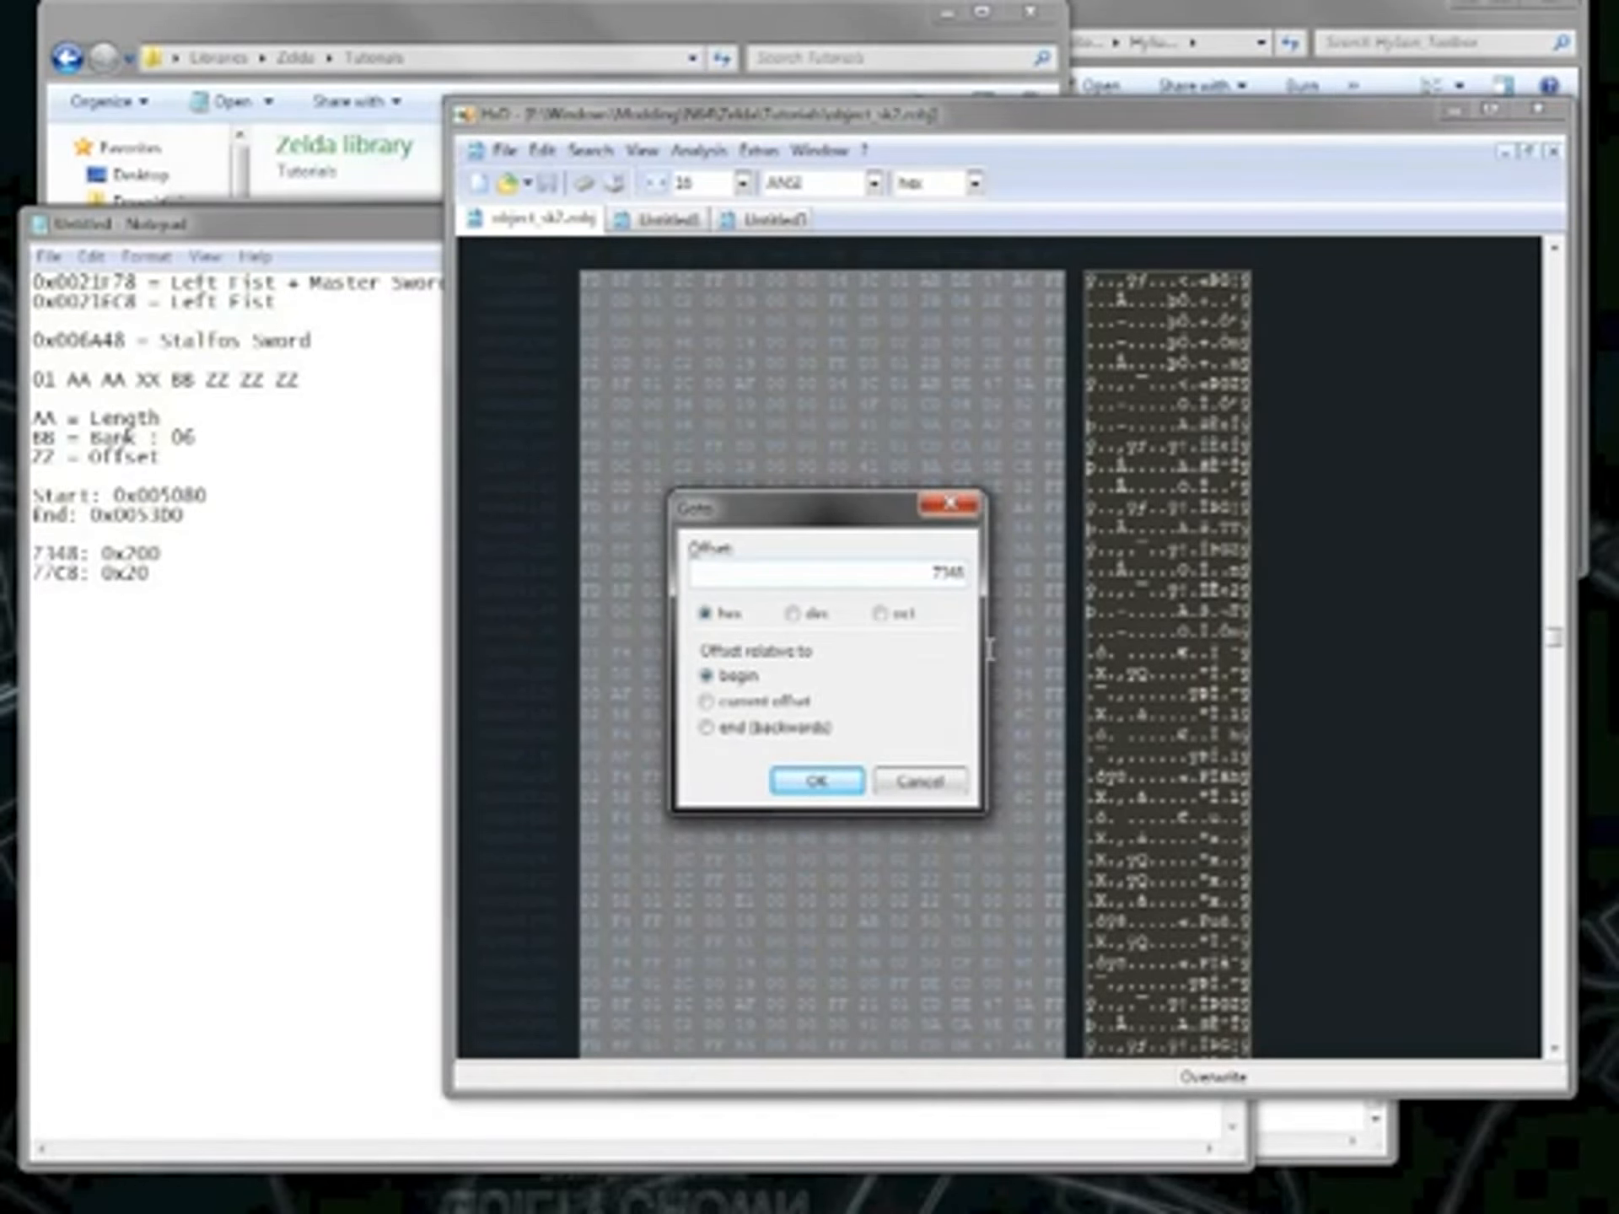
pyautogui.press('Return')
# Select a block of hex length 200 from offset 7348, copy it into a new file and return to object_sk2.zobj.
pyautogui.hotkey('ctrl', 'e')
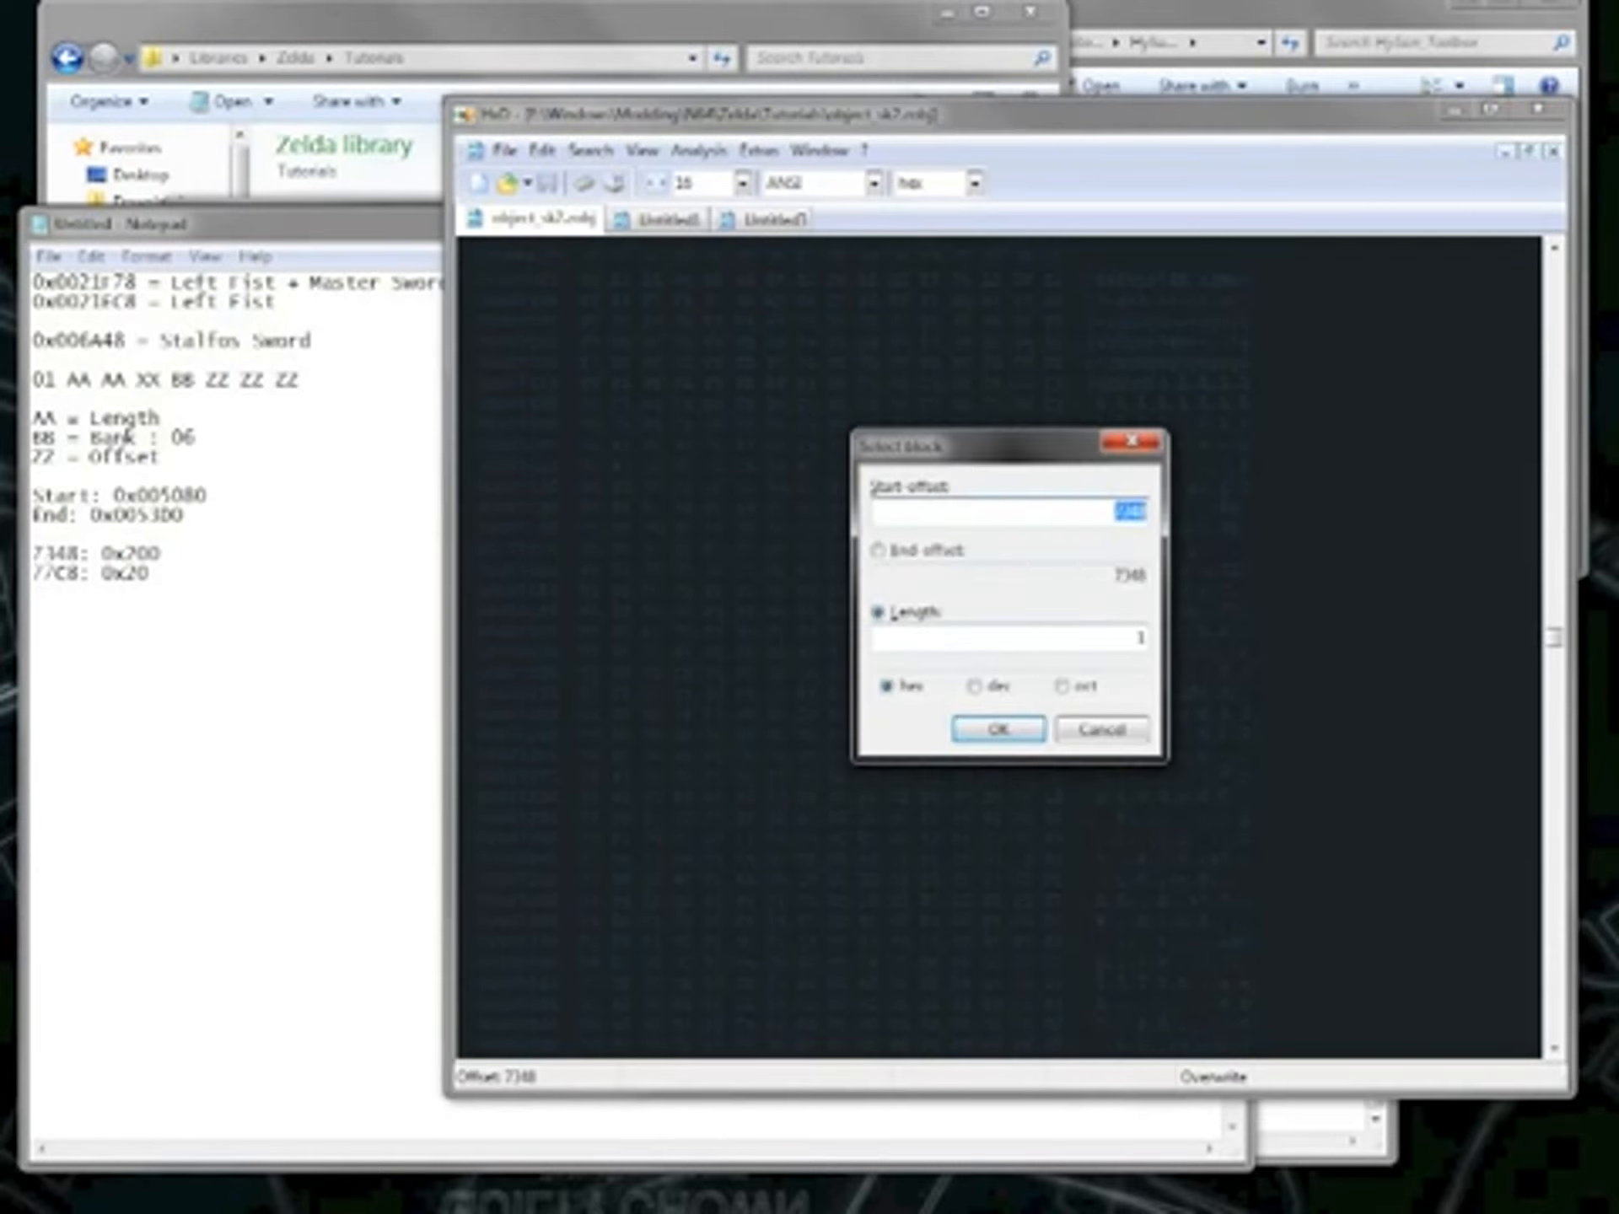
pyautogui.doubleClick(1101, 637)
pyautogui.write('200')
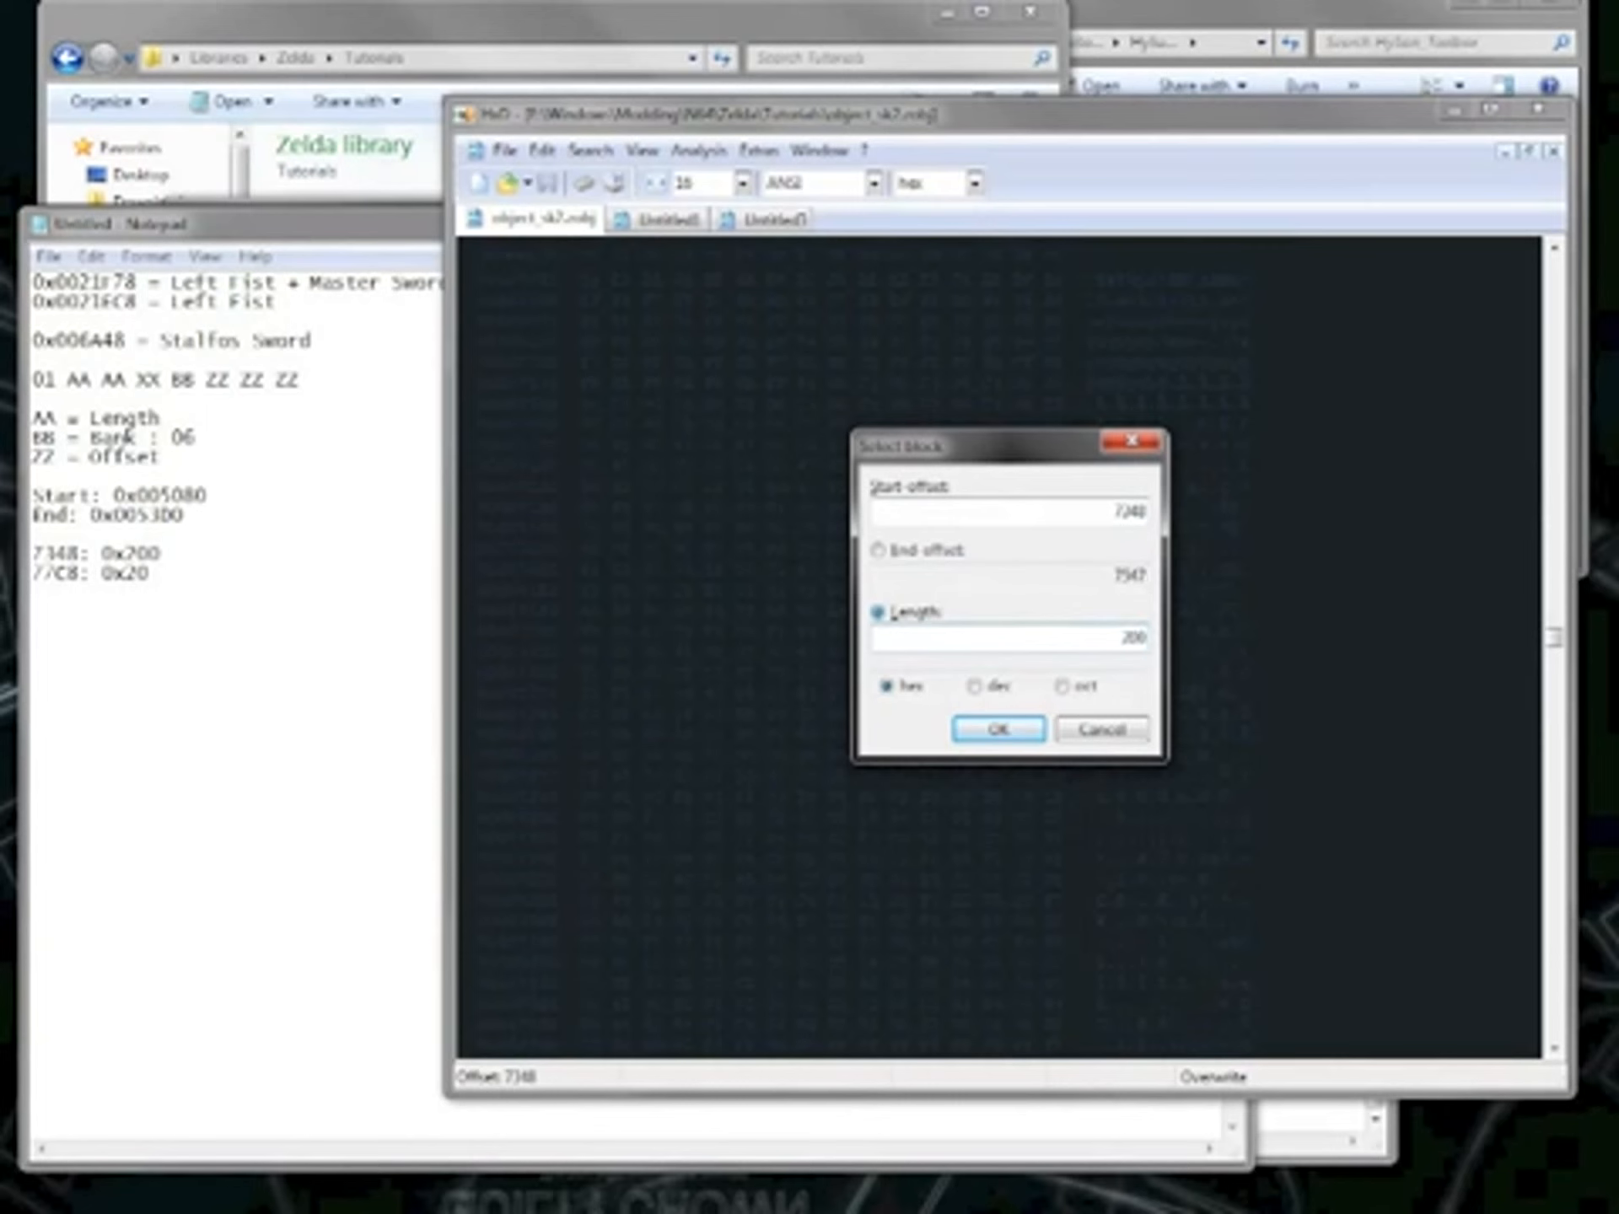
pyautogui.press('Return')
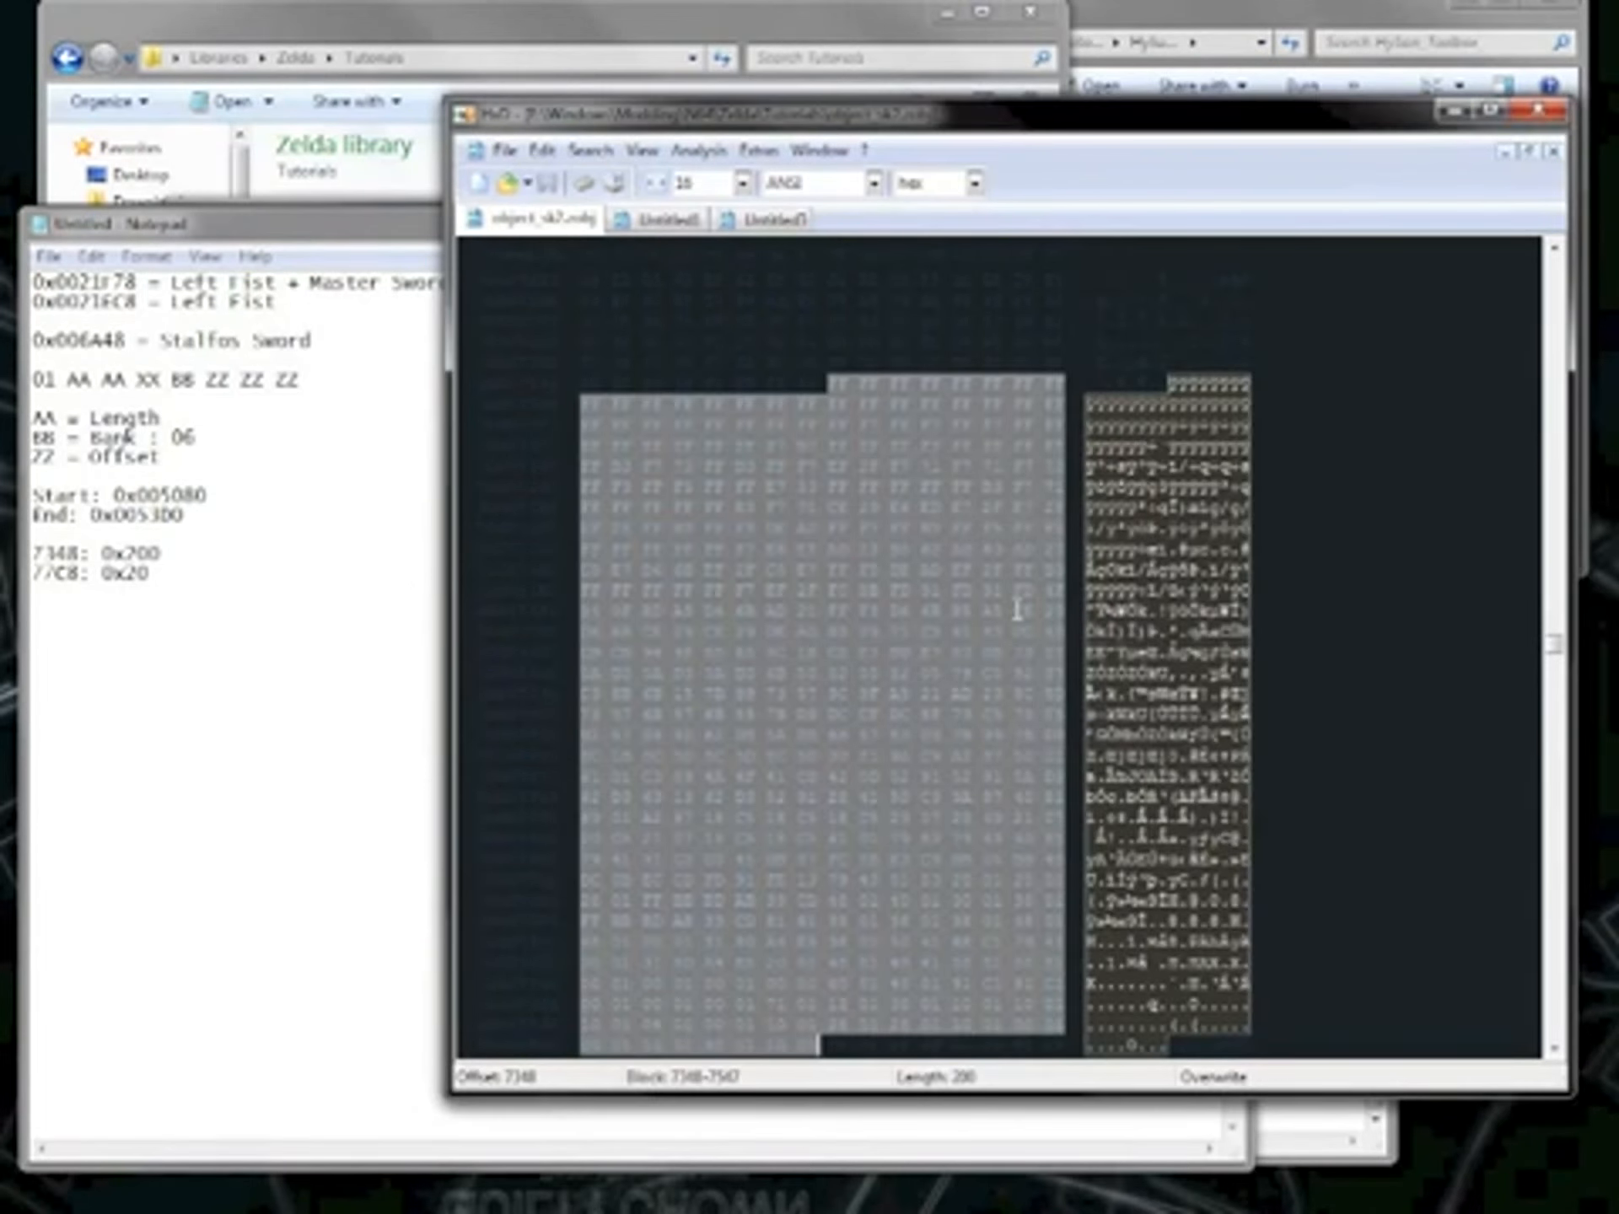
pyautogui.hotkey('ctrl', 'c')
pyautogui.hotkey('ctrl', 'shift', 'n')
pyautogui.click(531, 219)
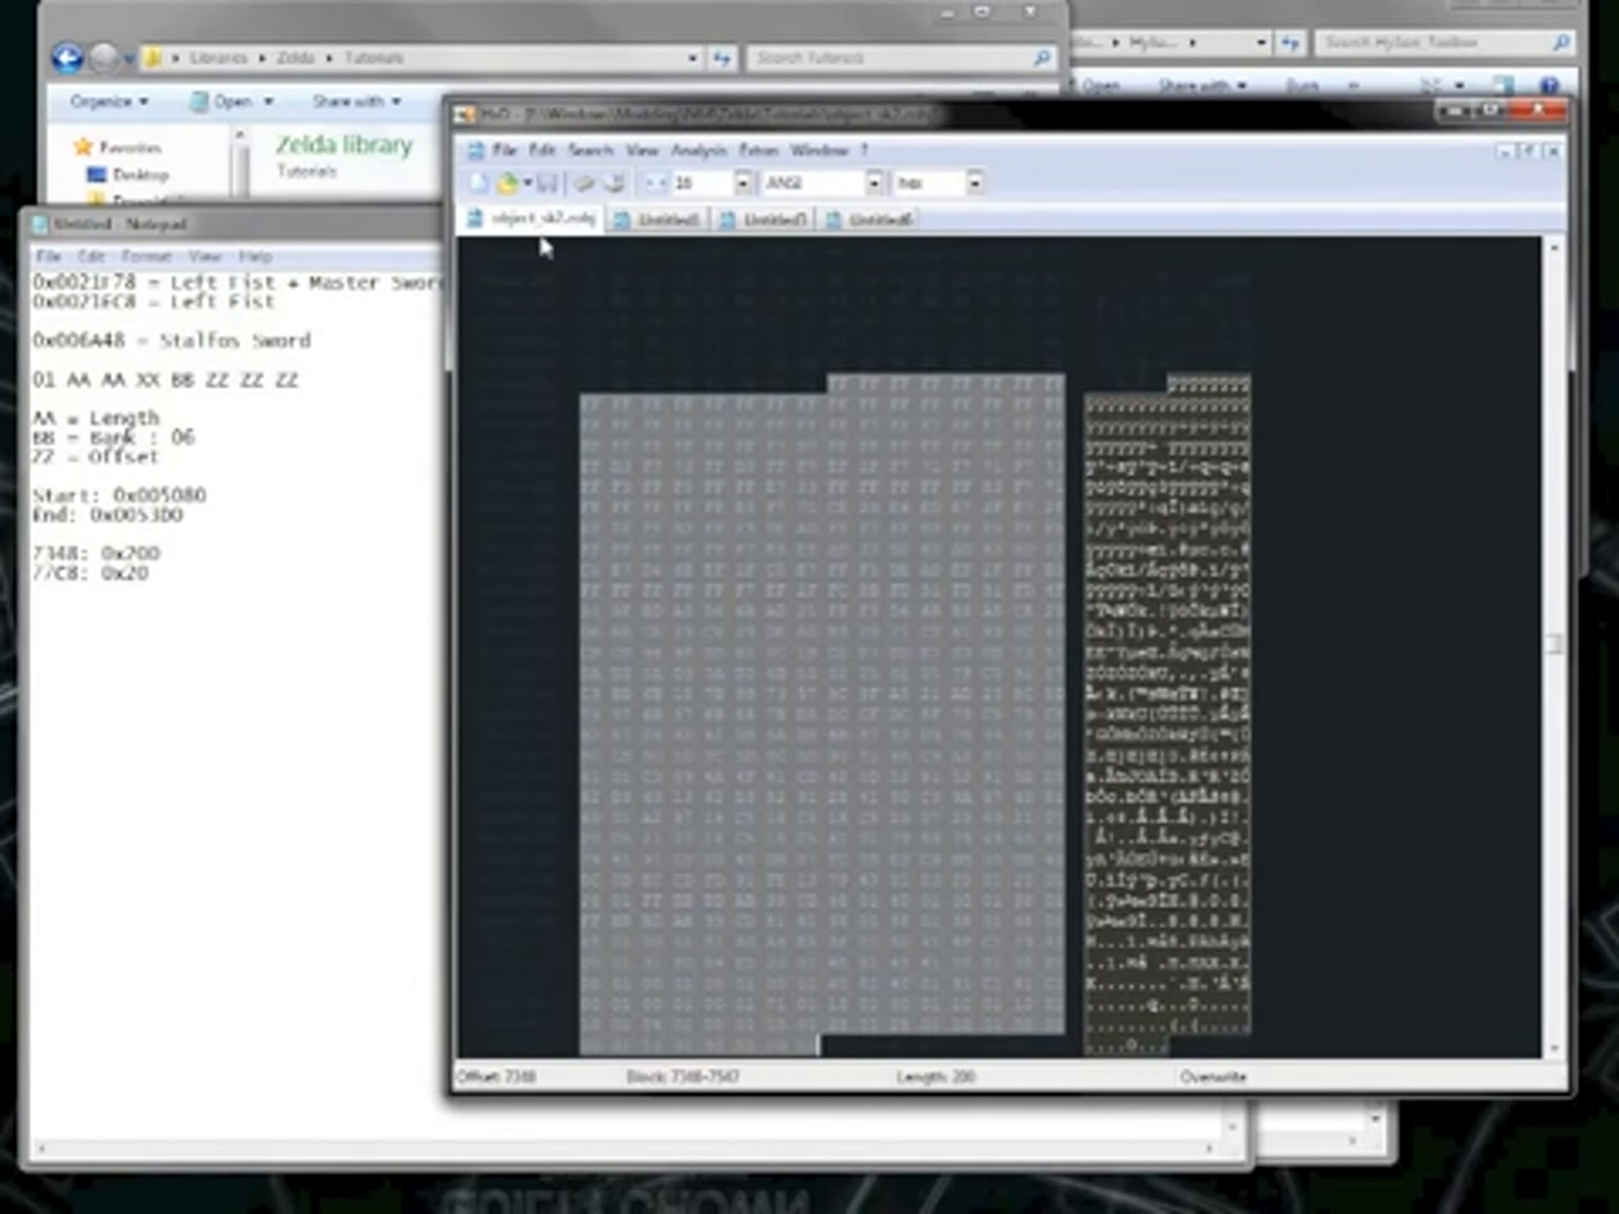
# Select the second texture at offset 77C8 with hex length 20 and copy it into another new file.
pyautogui.scroll(-1, 771, 567)
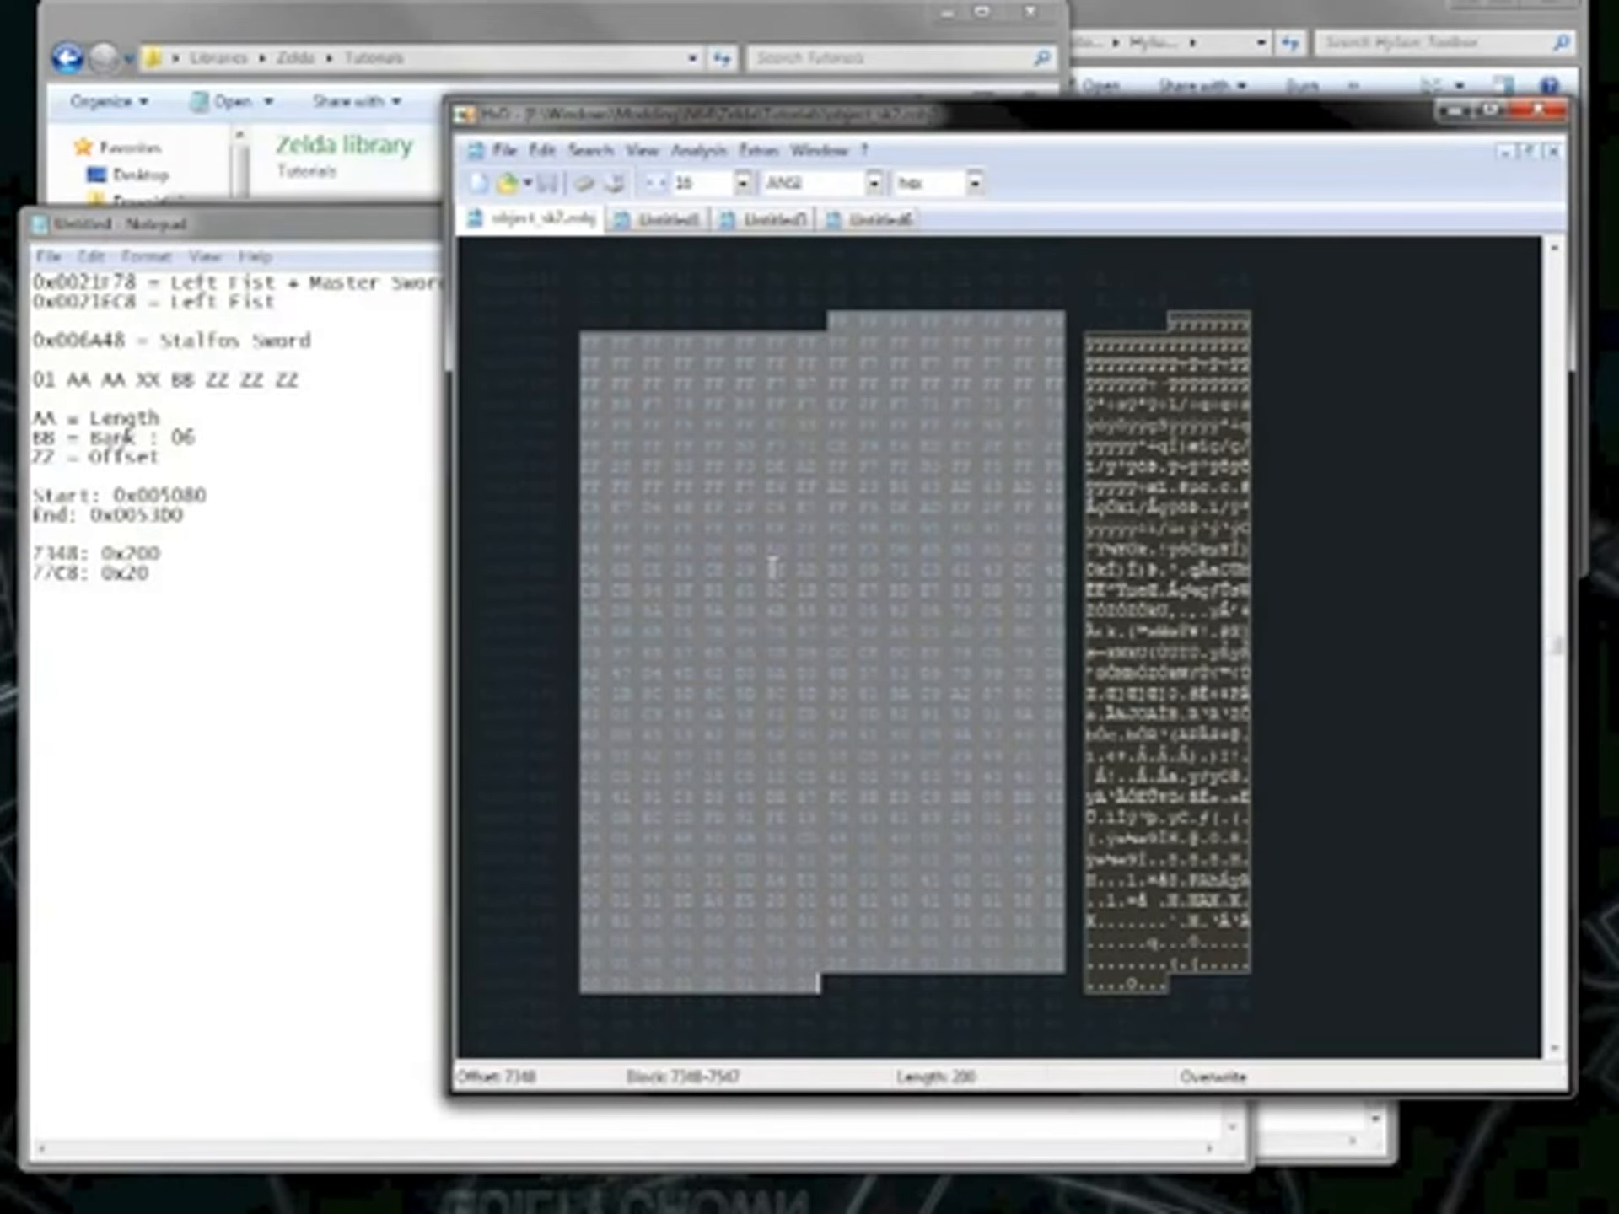
pyautogui.hotkey('ctrl', 'g')
pyautogui.write('77C8')
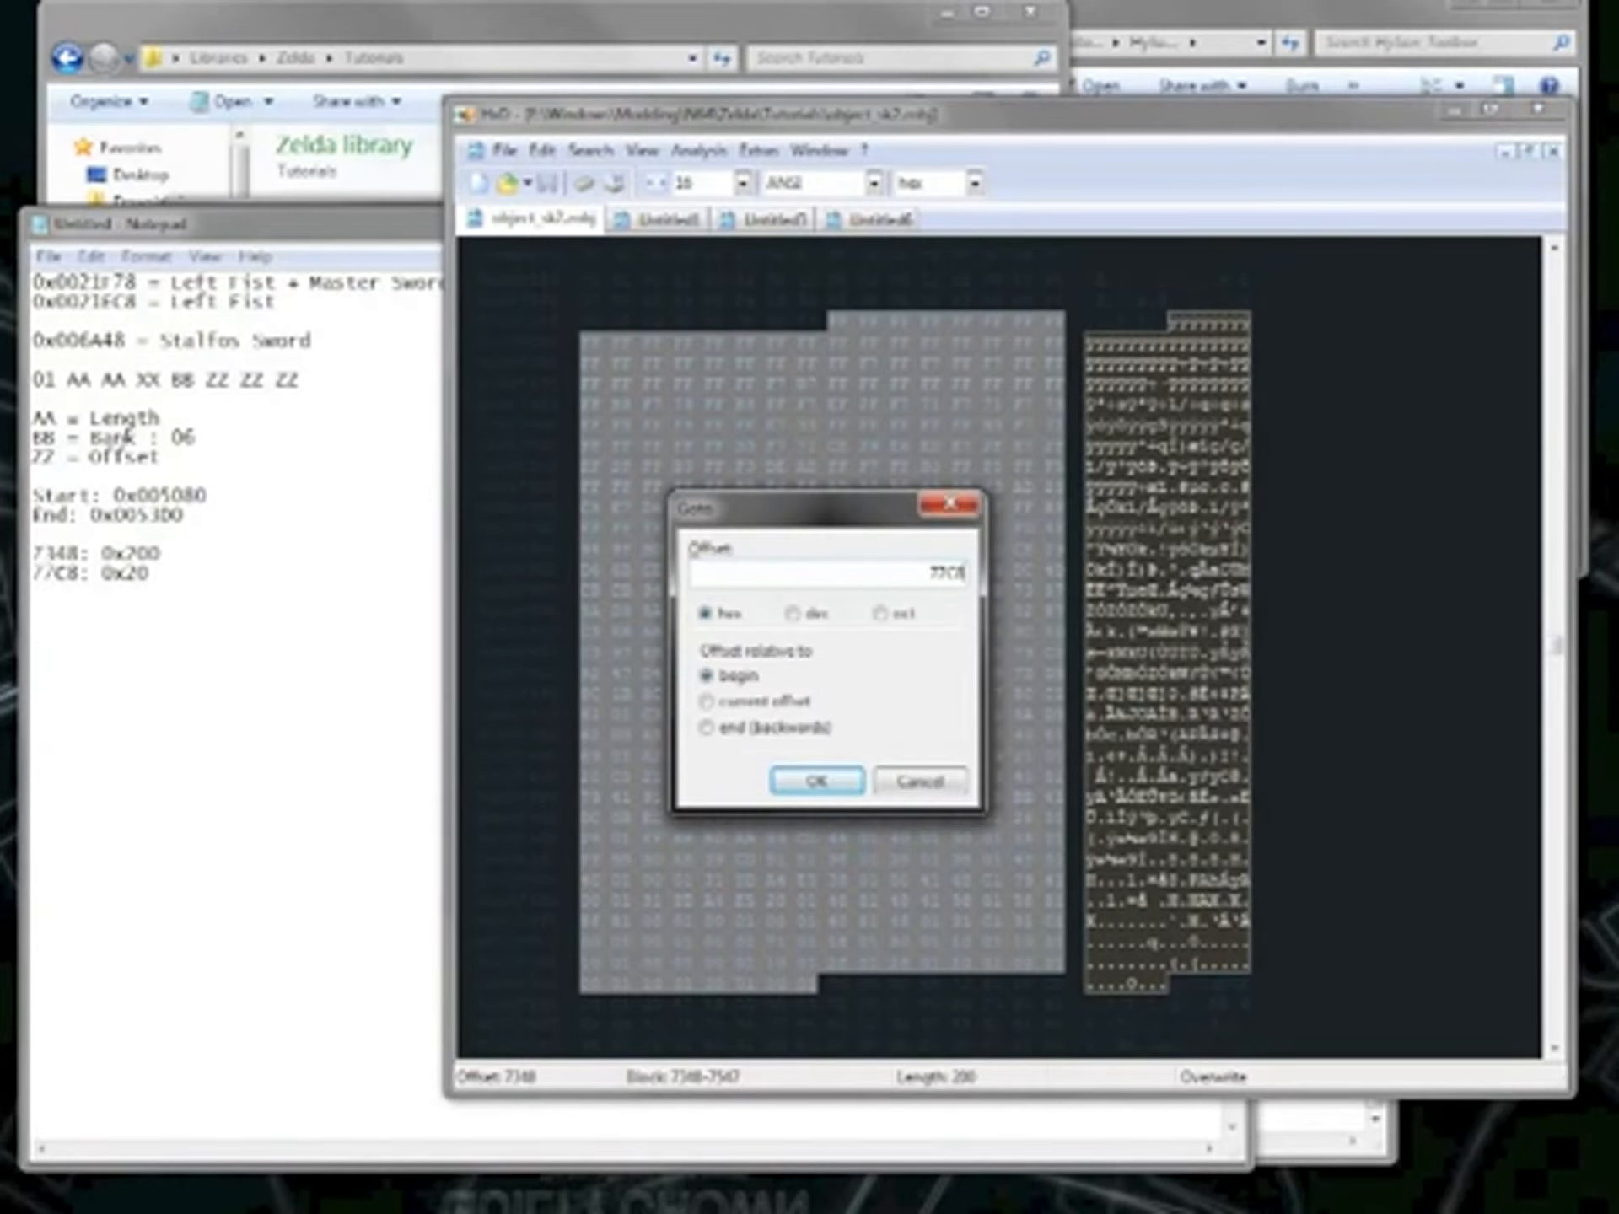
pyautogui.press('Return')
pyautogui.hotkey('ctrl', 'e')
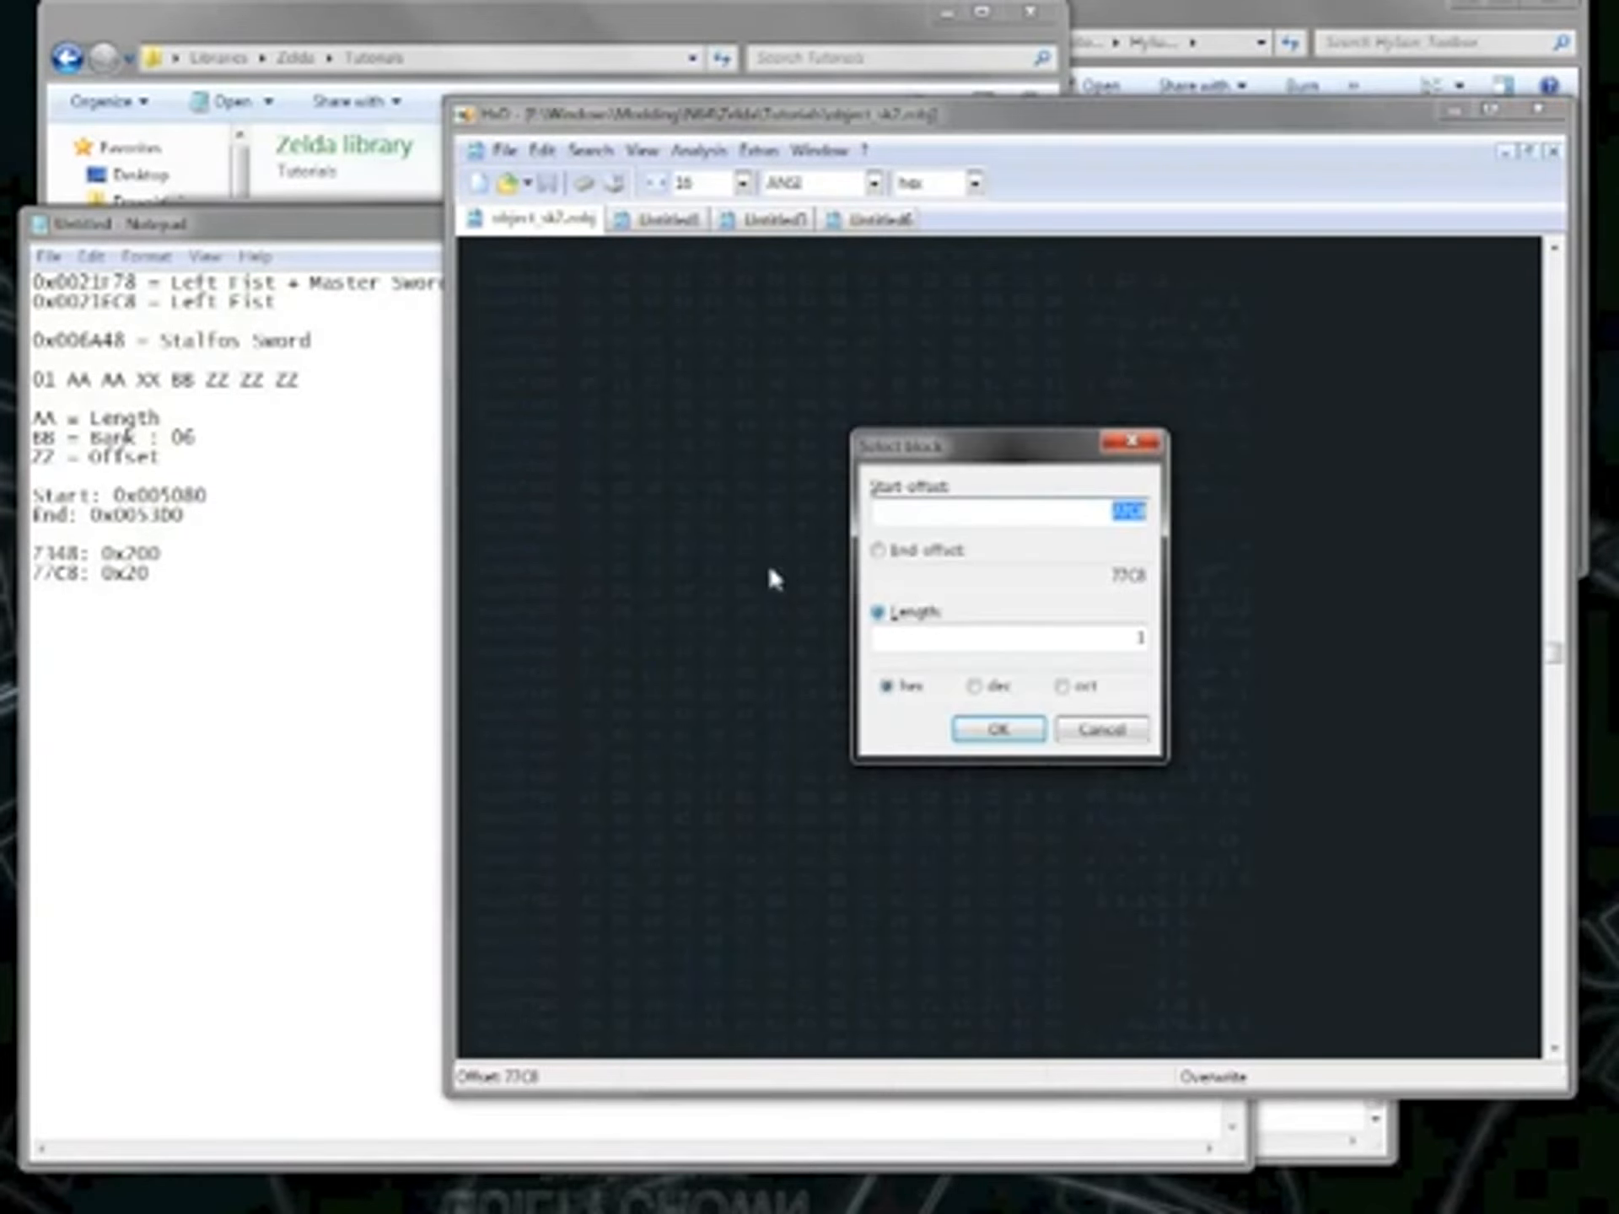
pyautogui.click(1140, 634)
pyautogui.write('20')
pyautogui.press('Return')
pyautogui.scroll(-1, 1170, 639)
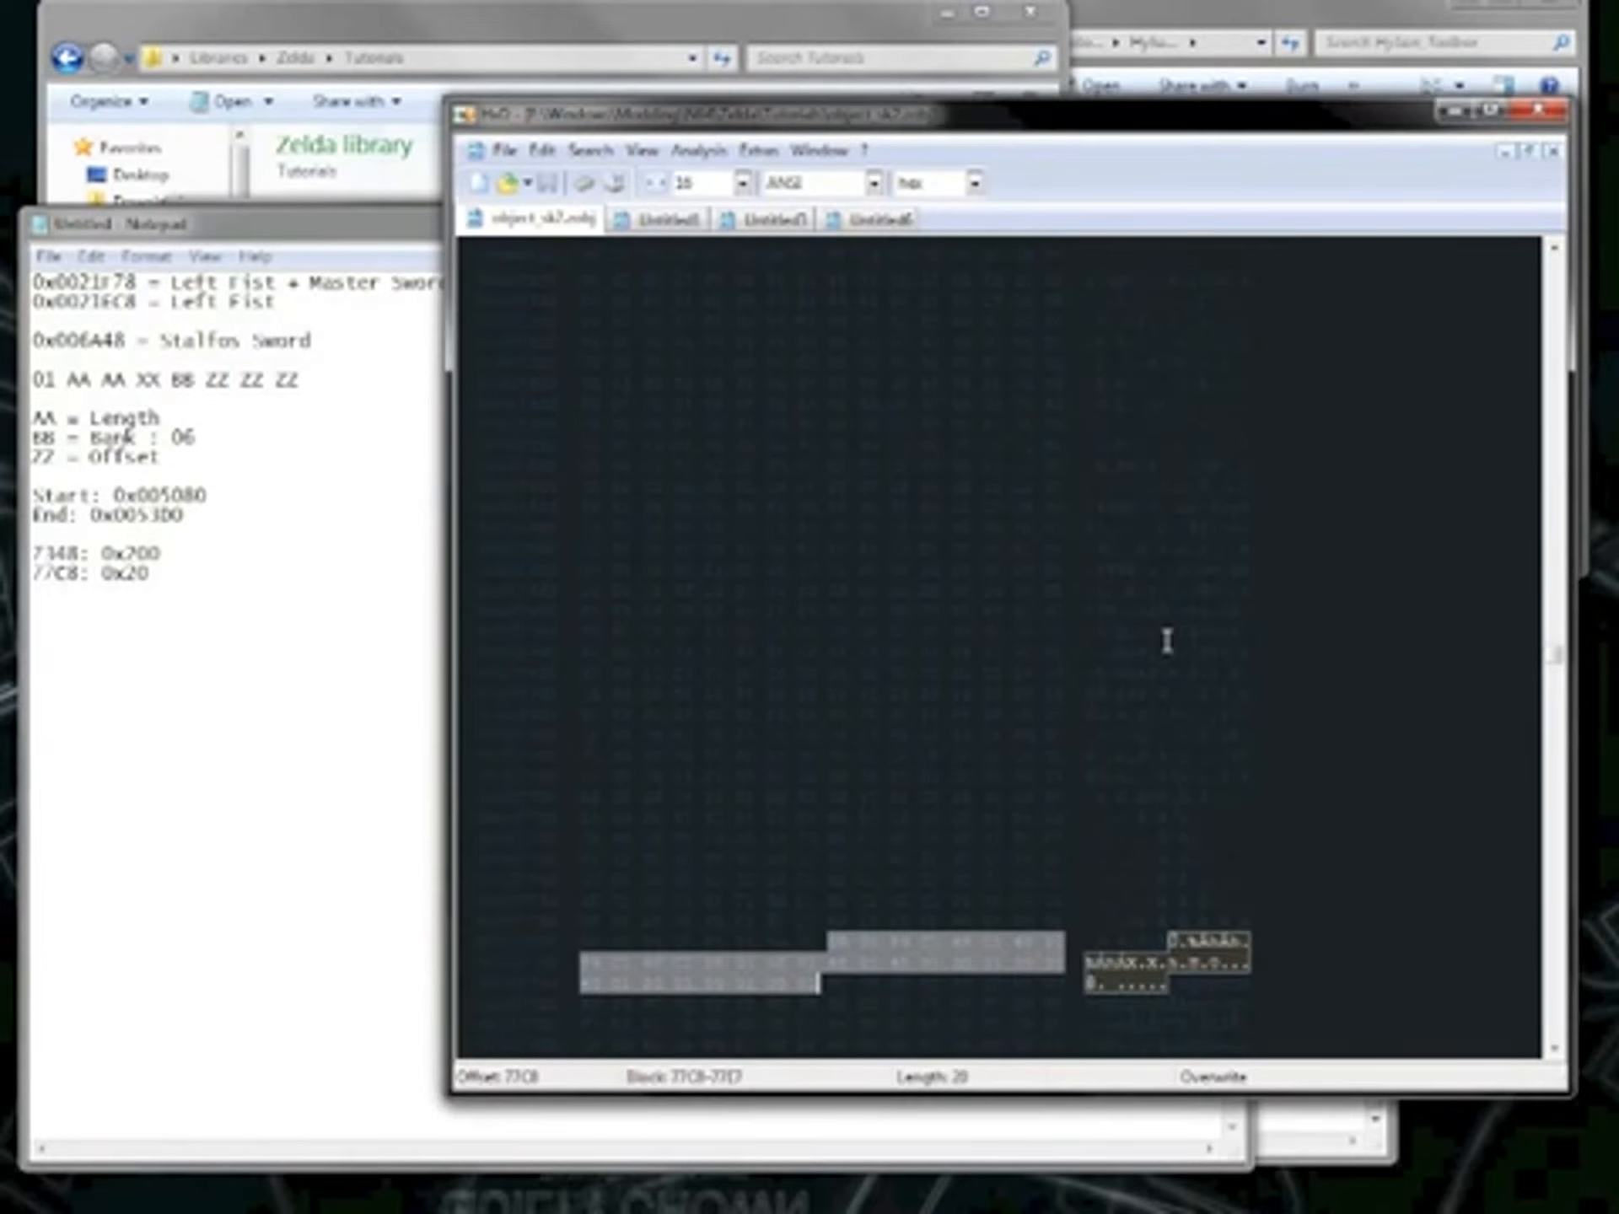
pyautogui.hotkey('ctrl', 'n')
pyautogui.hotkey('ctrl', 'v')
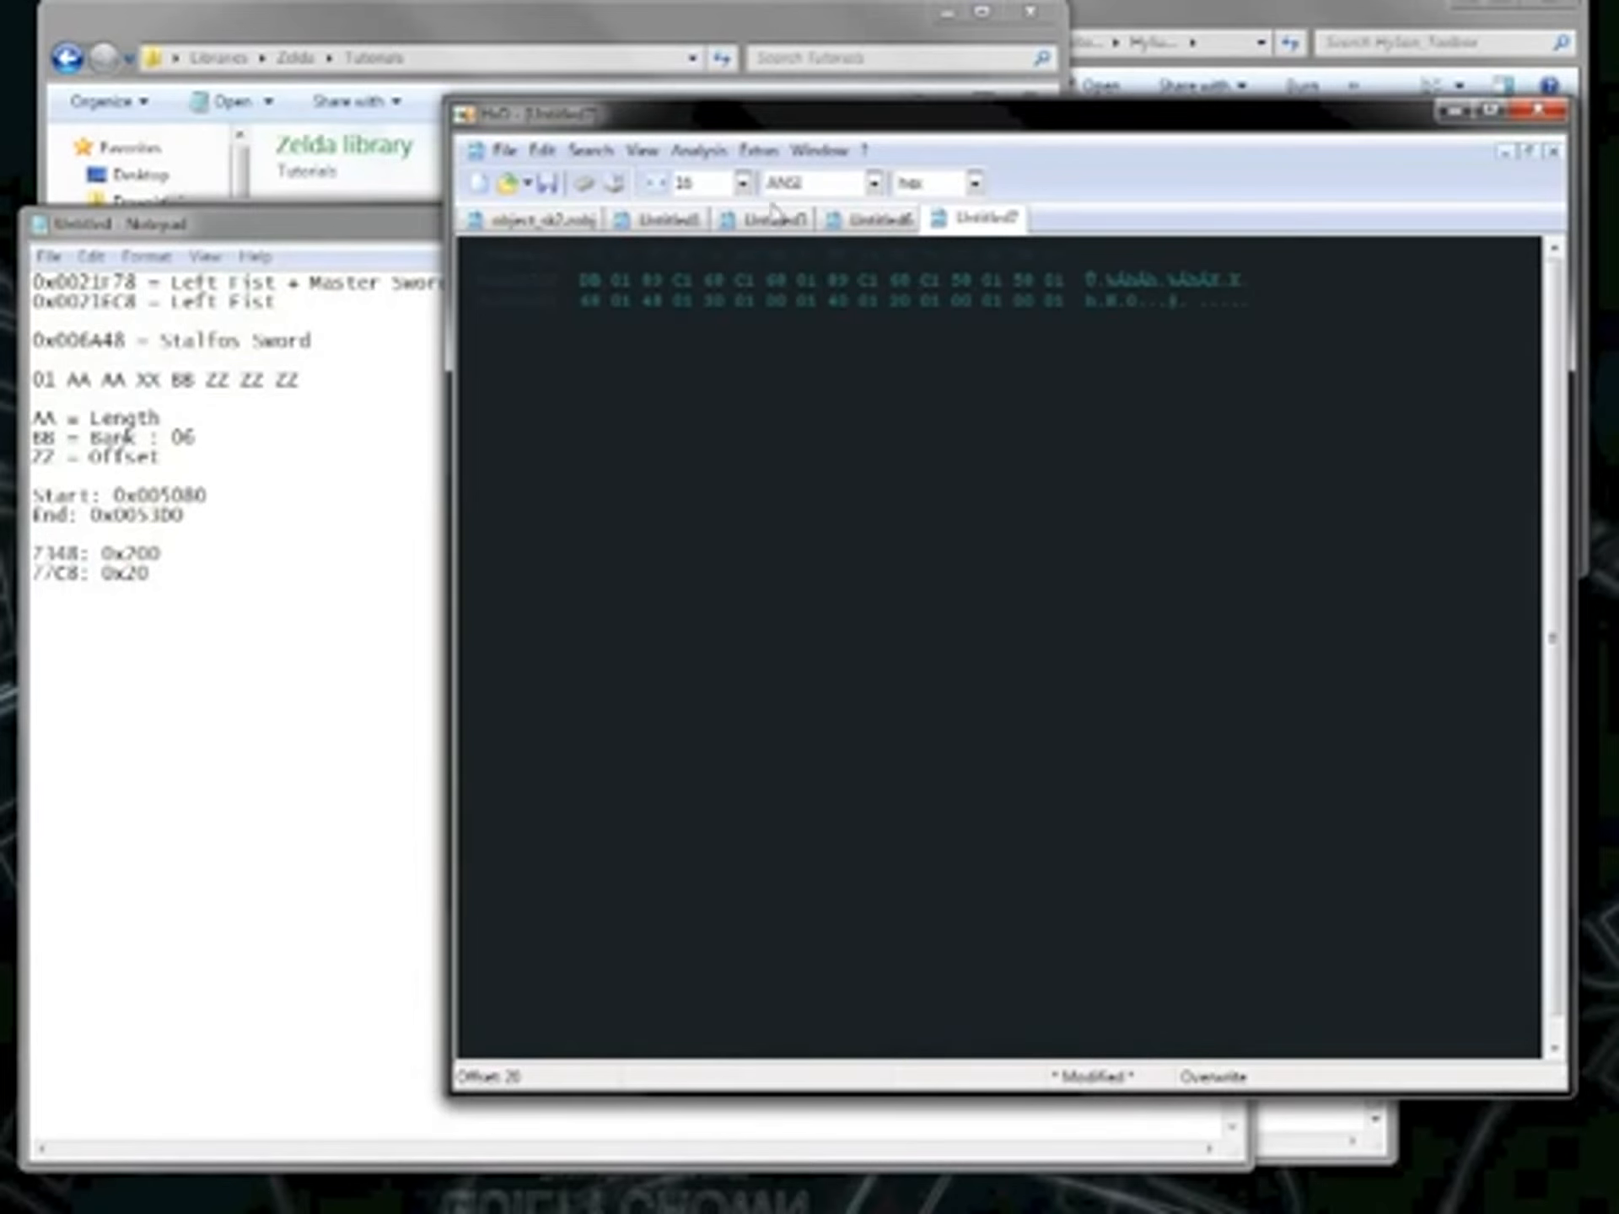
# Close object_sk2.zobj, keep the extracted data files open and load object_link_boy.zobj from the Tutorials folder into HxD.
pyautogui.click(544, 219)
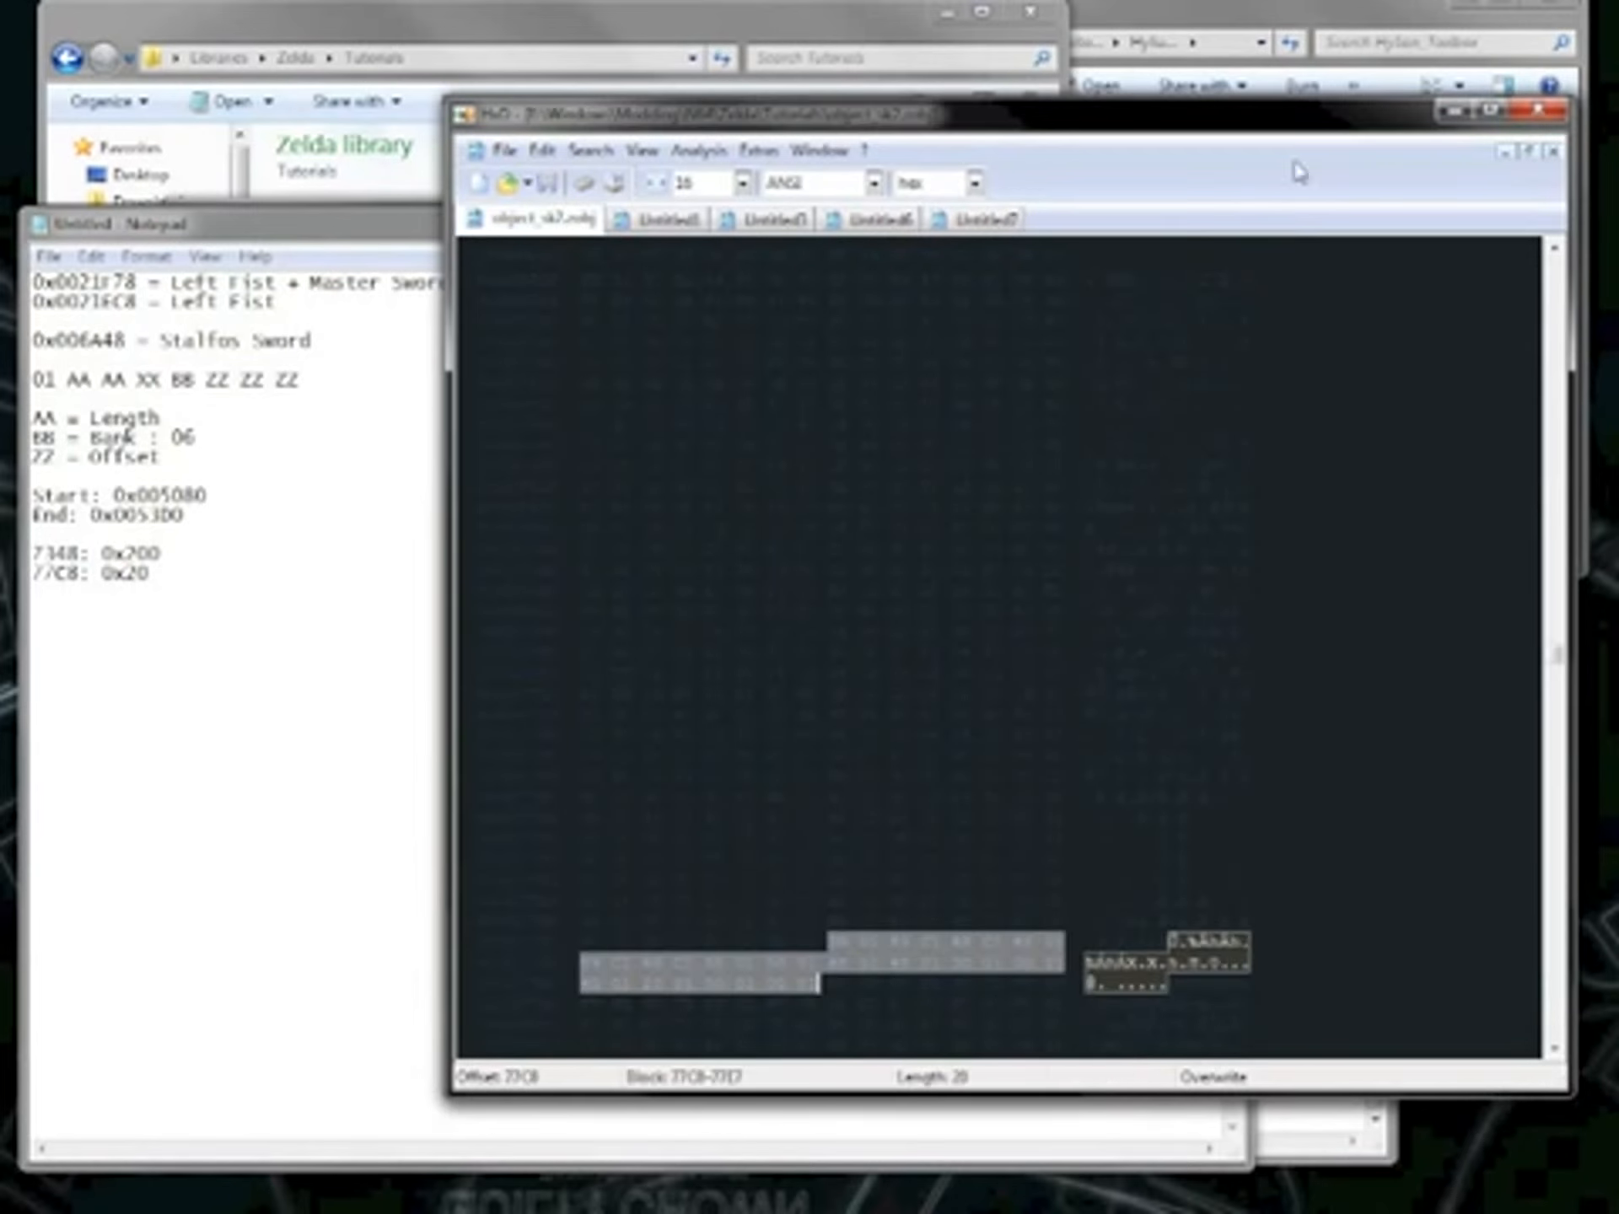
pyautogui.click(1552, 151)
pyautogui.click(628, 221)
pyautogui.click(839, 219)
pyautogui.click(726, 219)
pyautogui.click(590, 221)
pyautogui.click(539, 221)
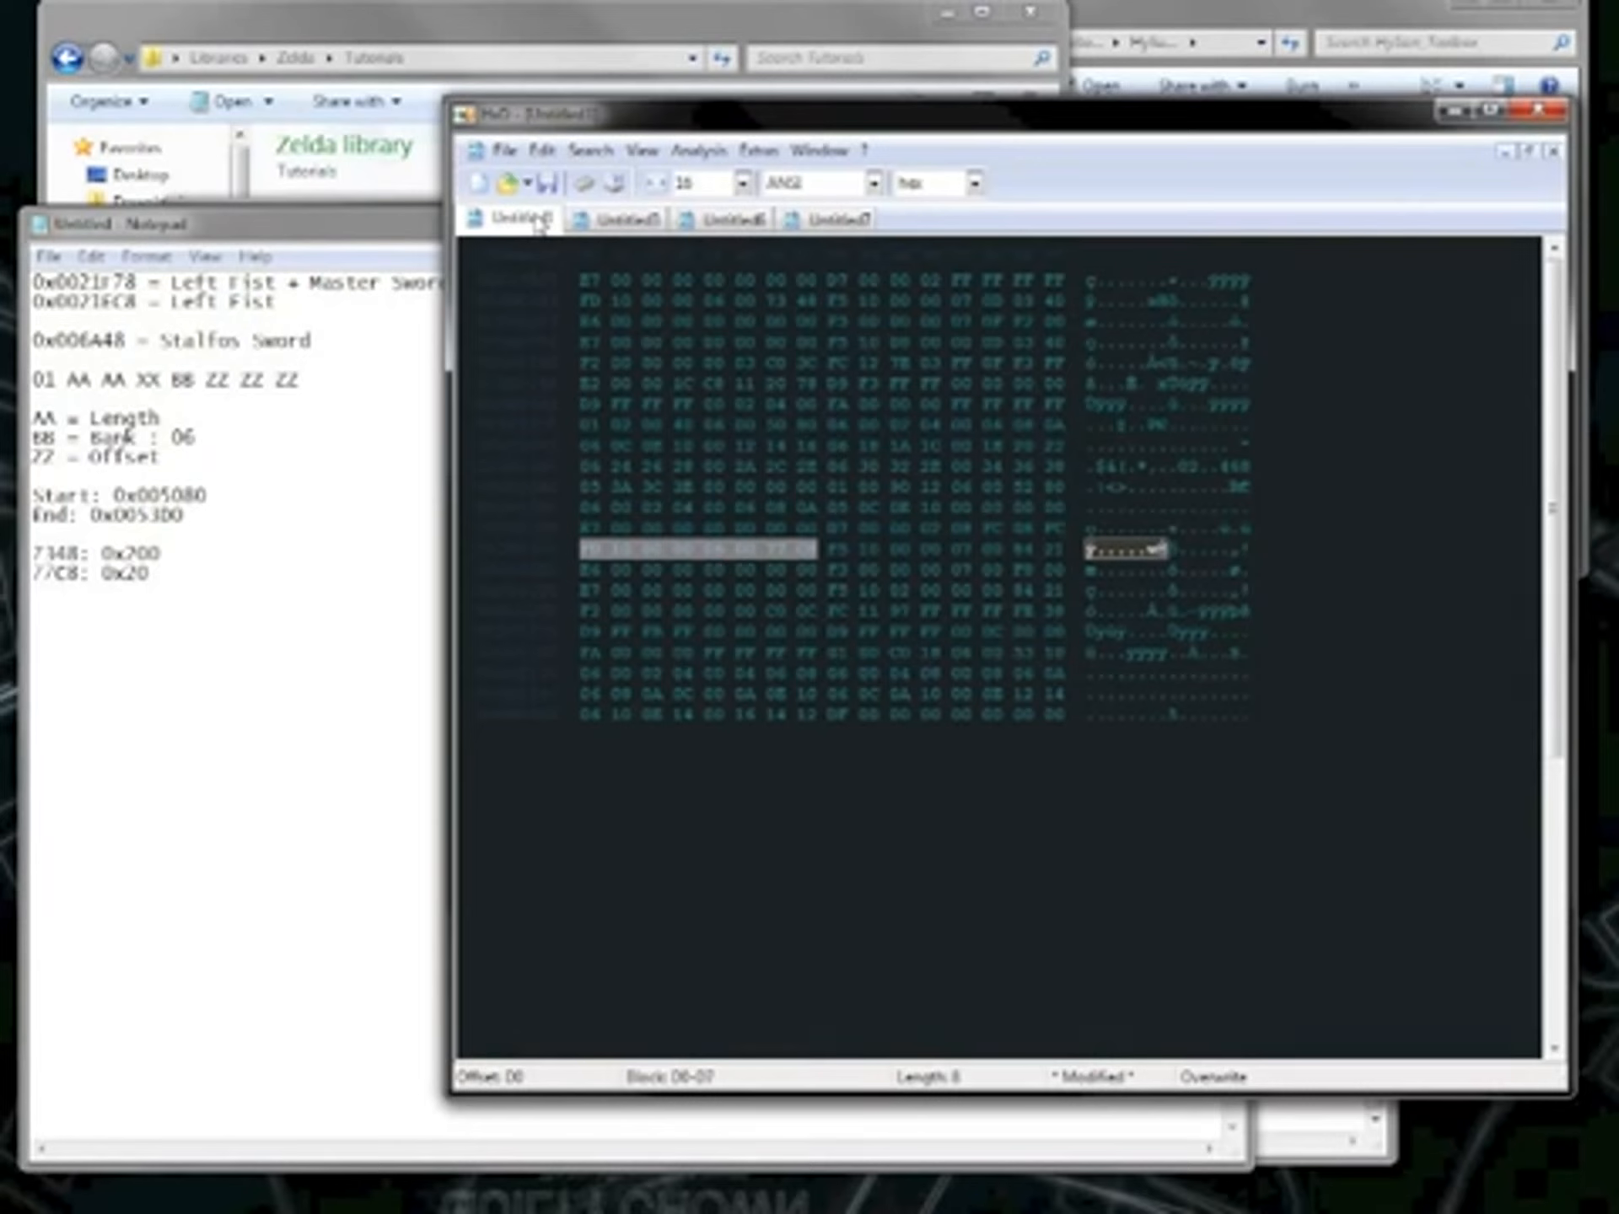
pyautogui.click(544, 40)
pyautogui.moveTo(325, 232); pyautogui.dragTo(946, 747)
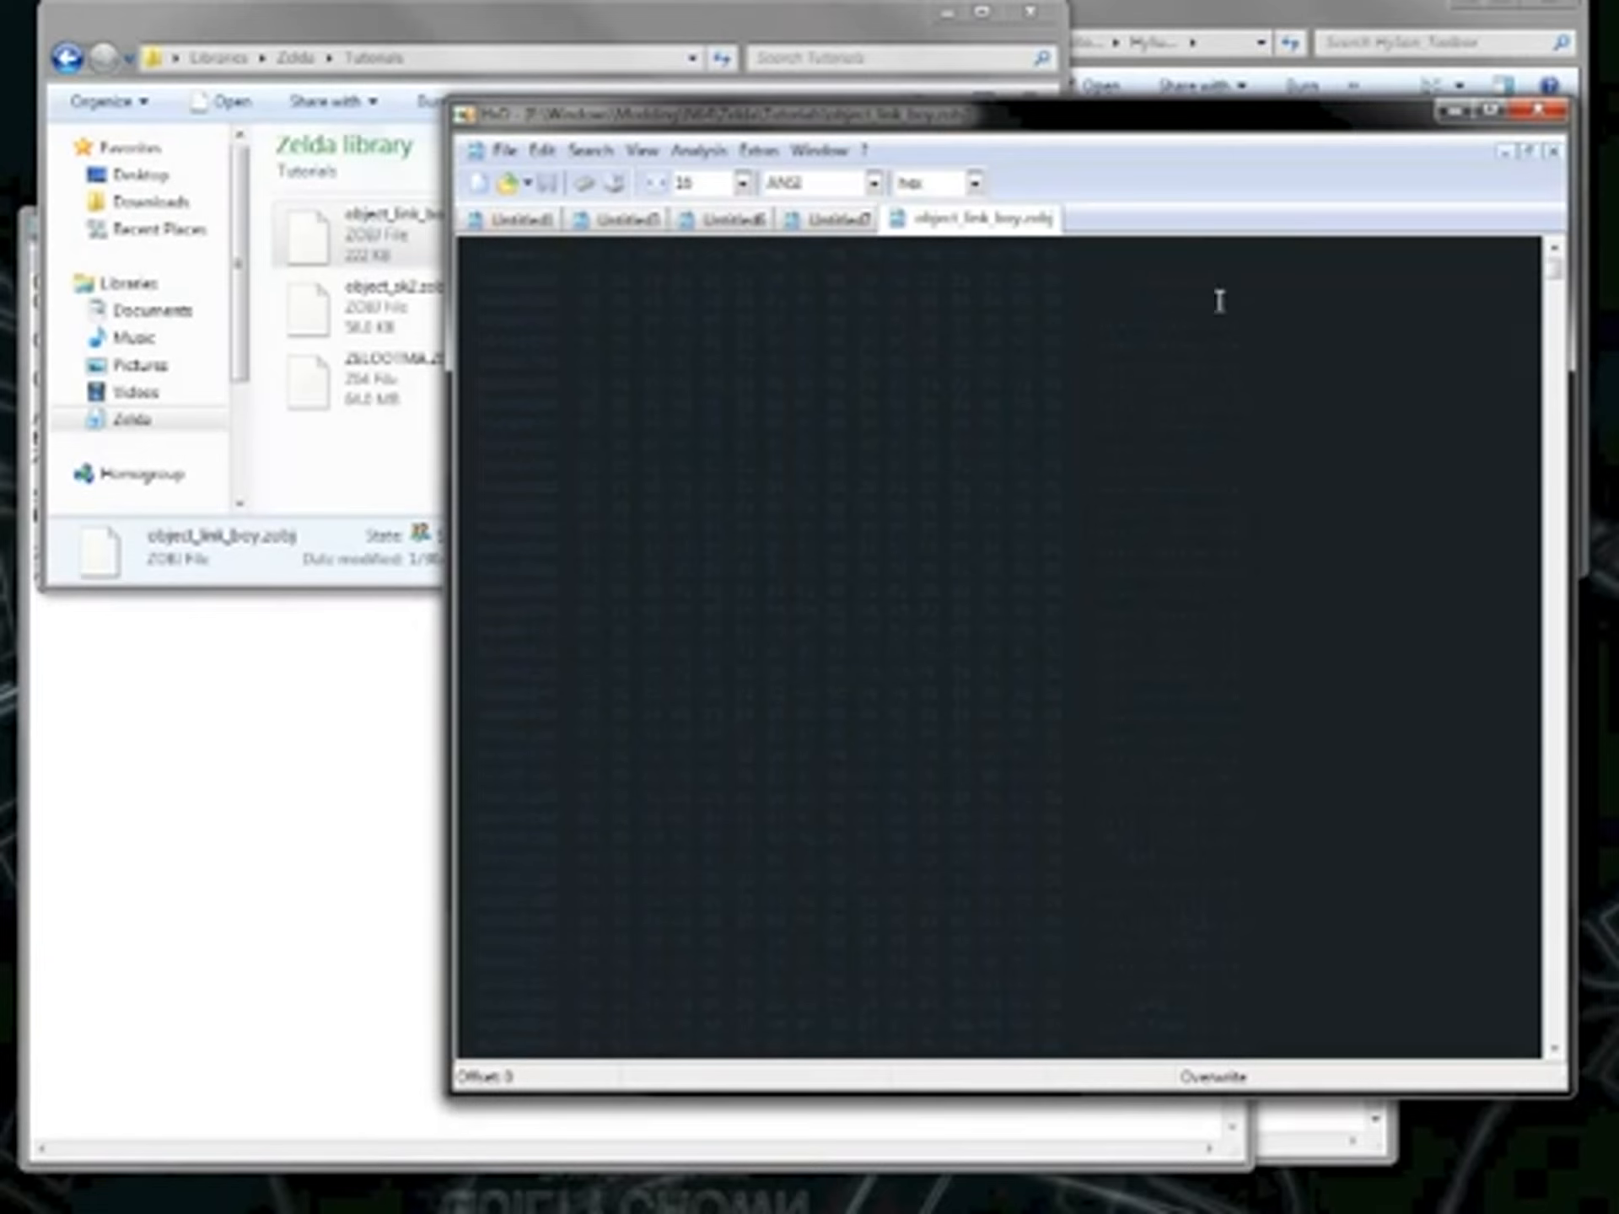
# Launch Hylian Toolbox and open object_link_boy.zobj as an individual file.
pyautogui.click(1202, 15)
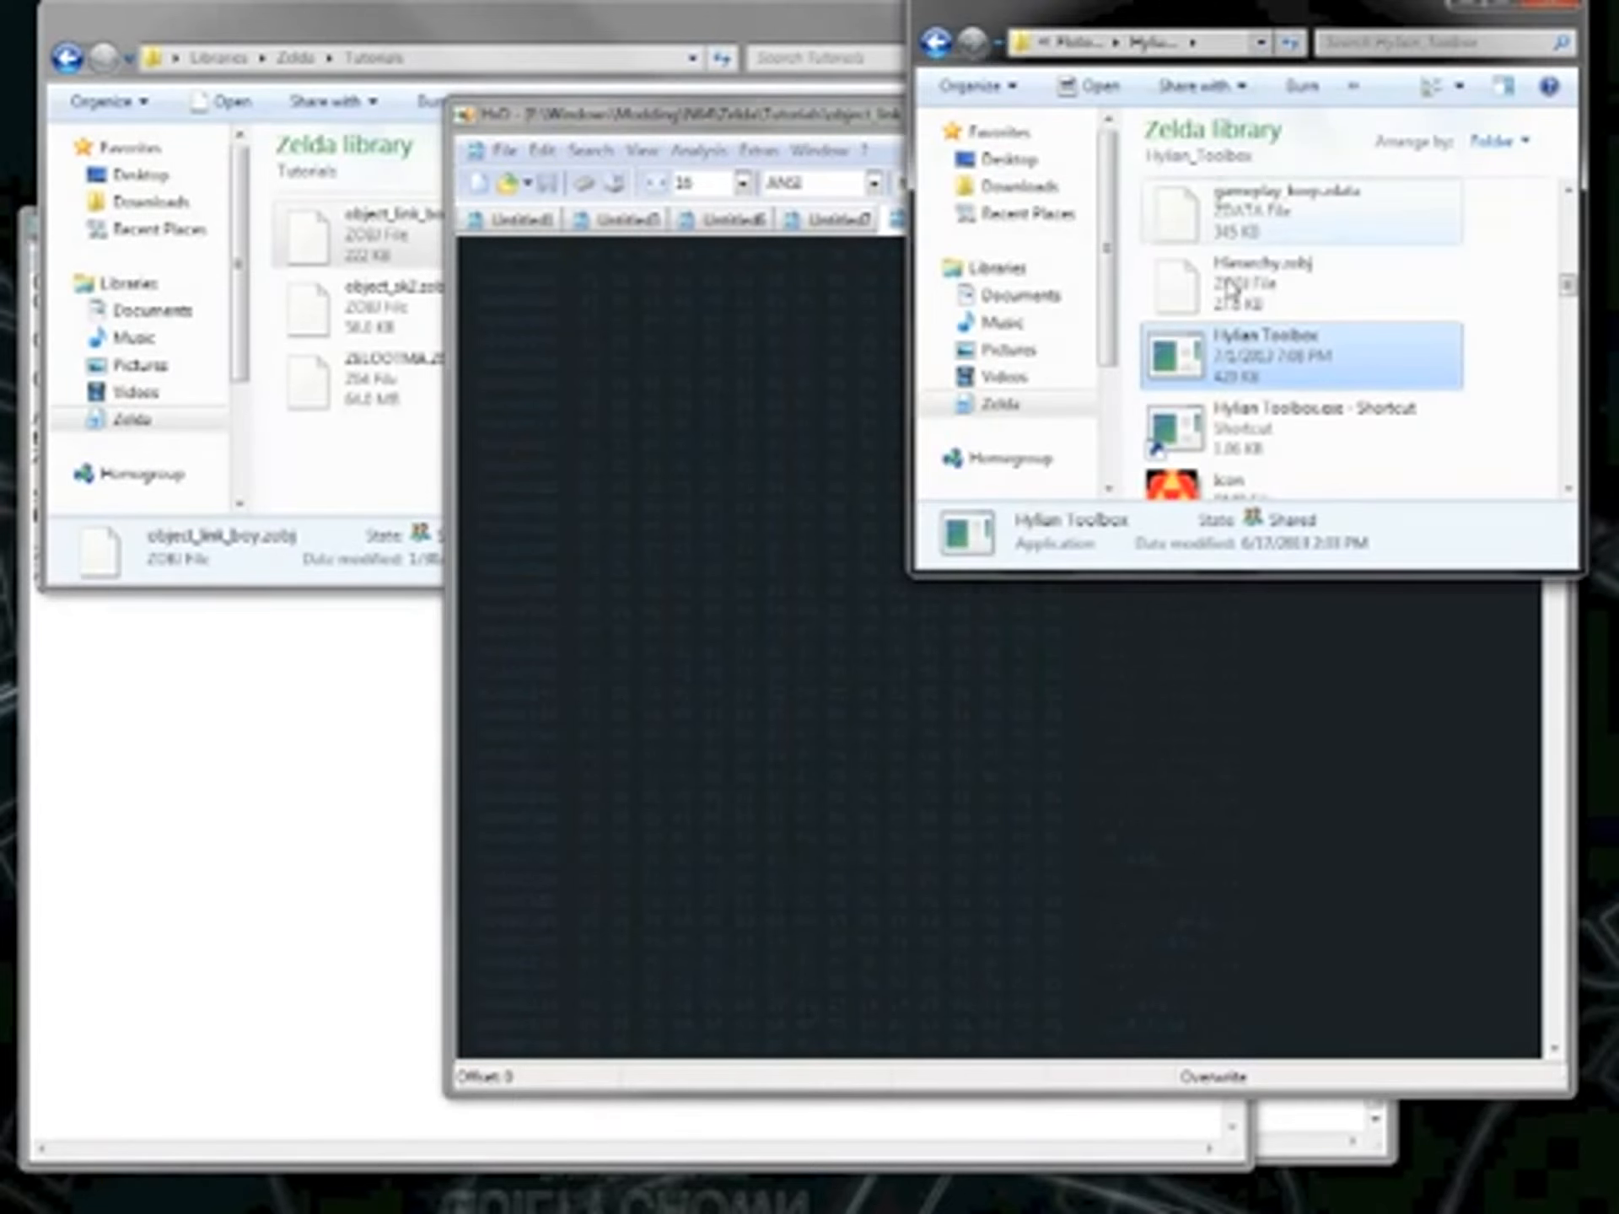
pyautogui.doubleClick(1189, 358)
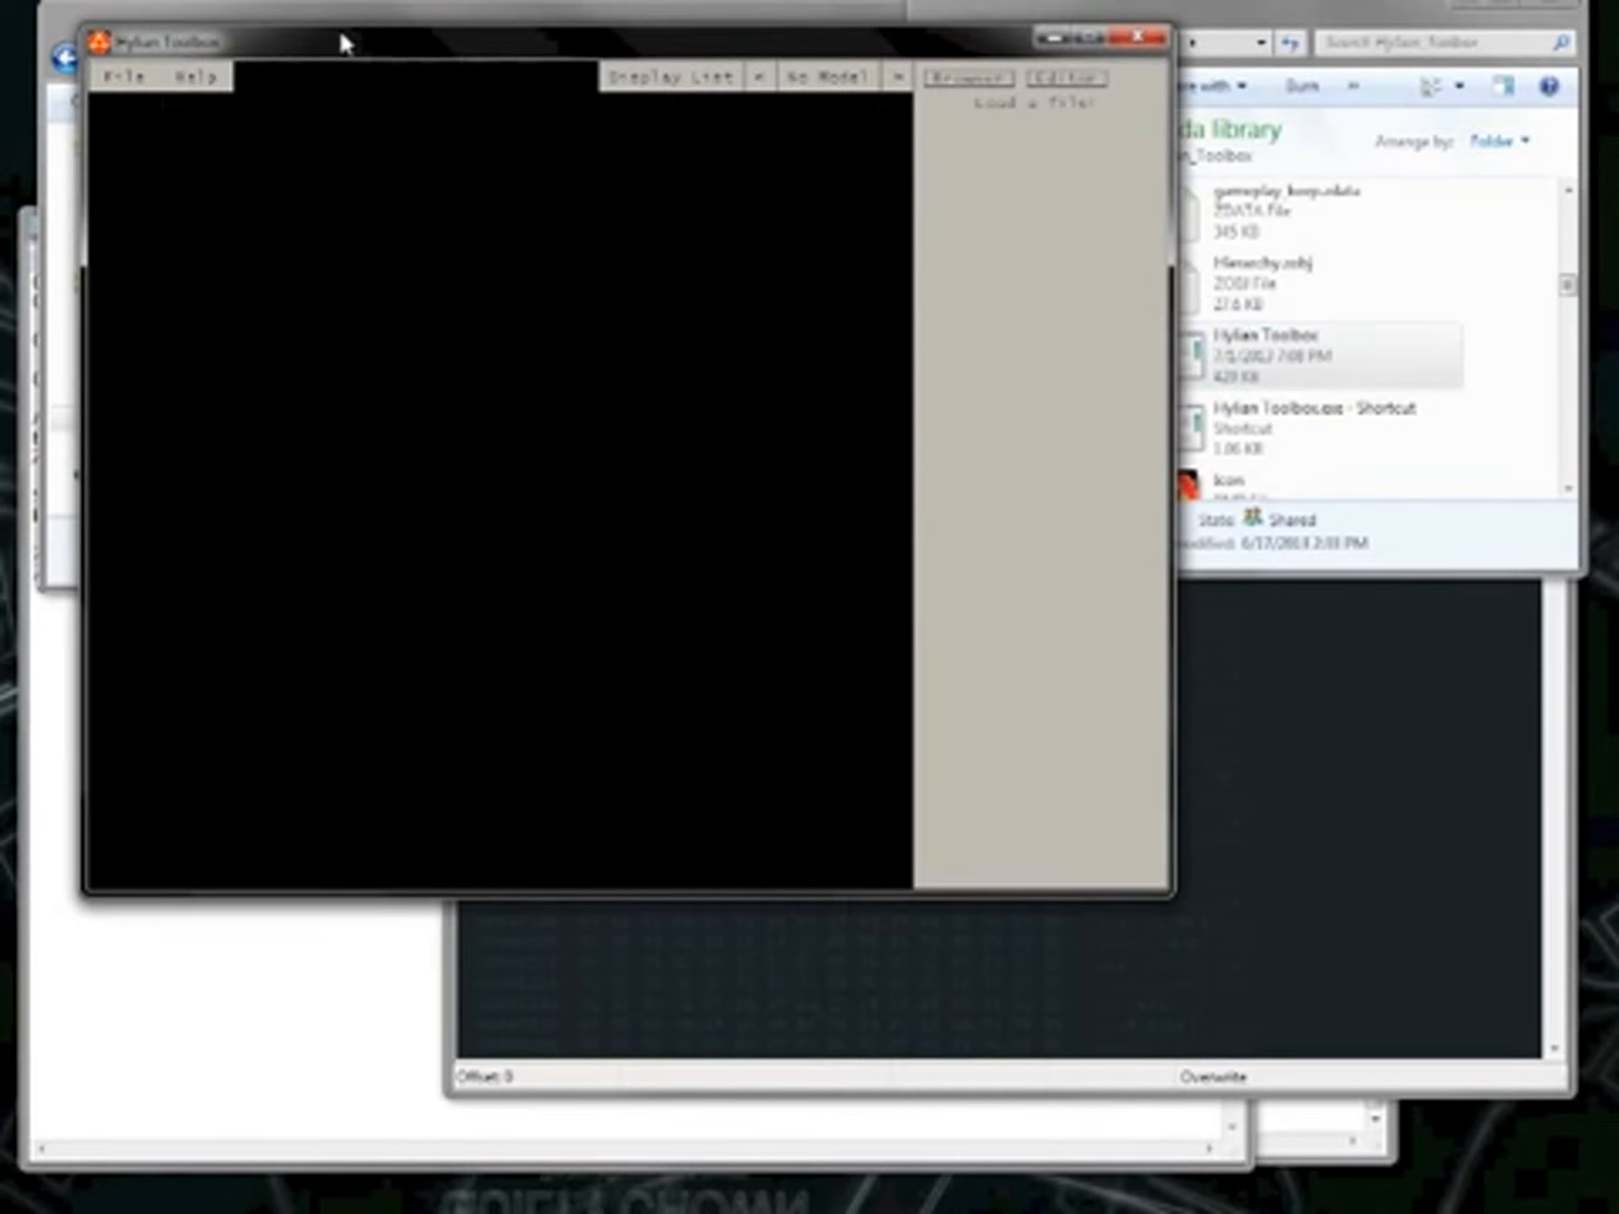
pyautogui.click(125, 78)
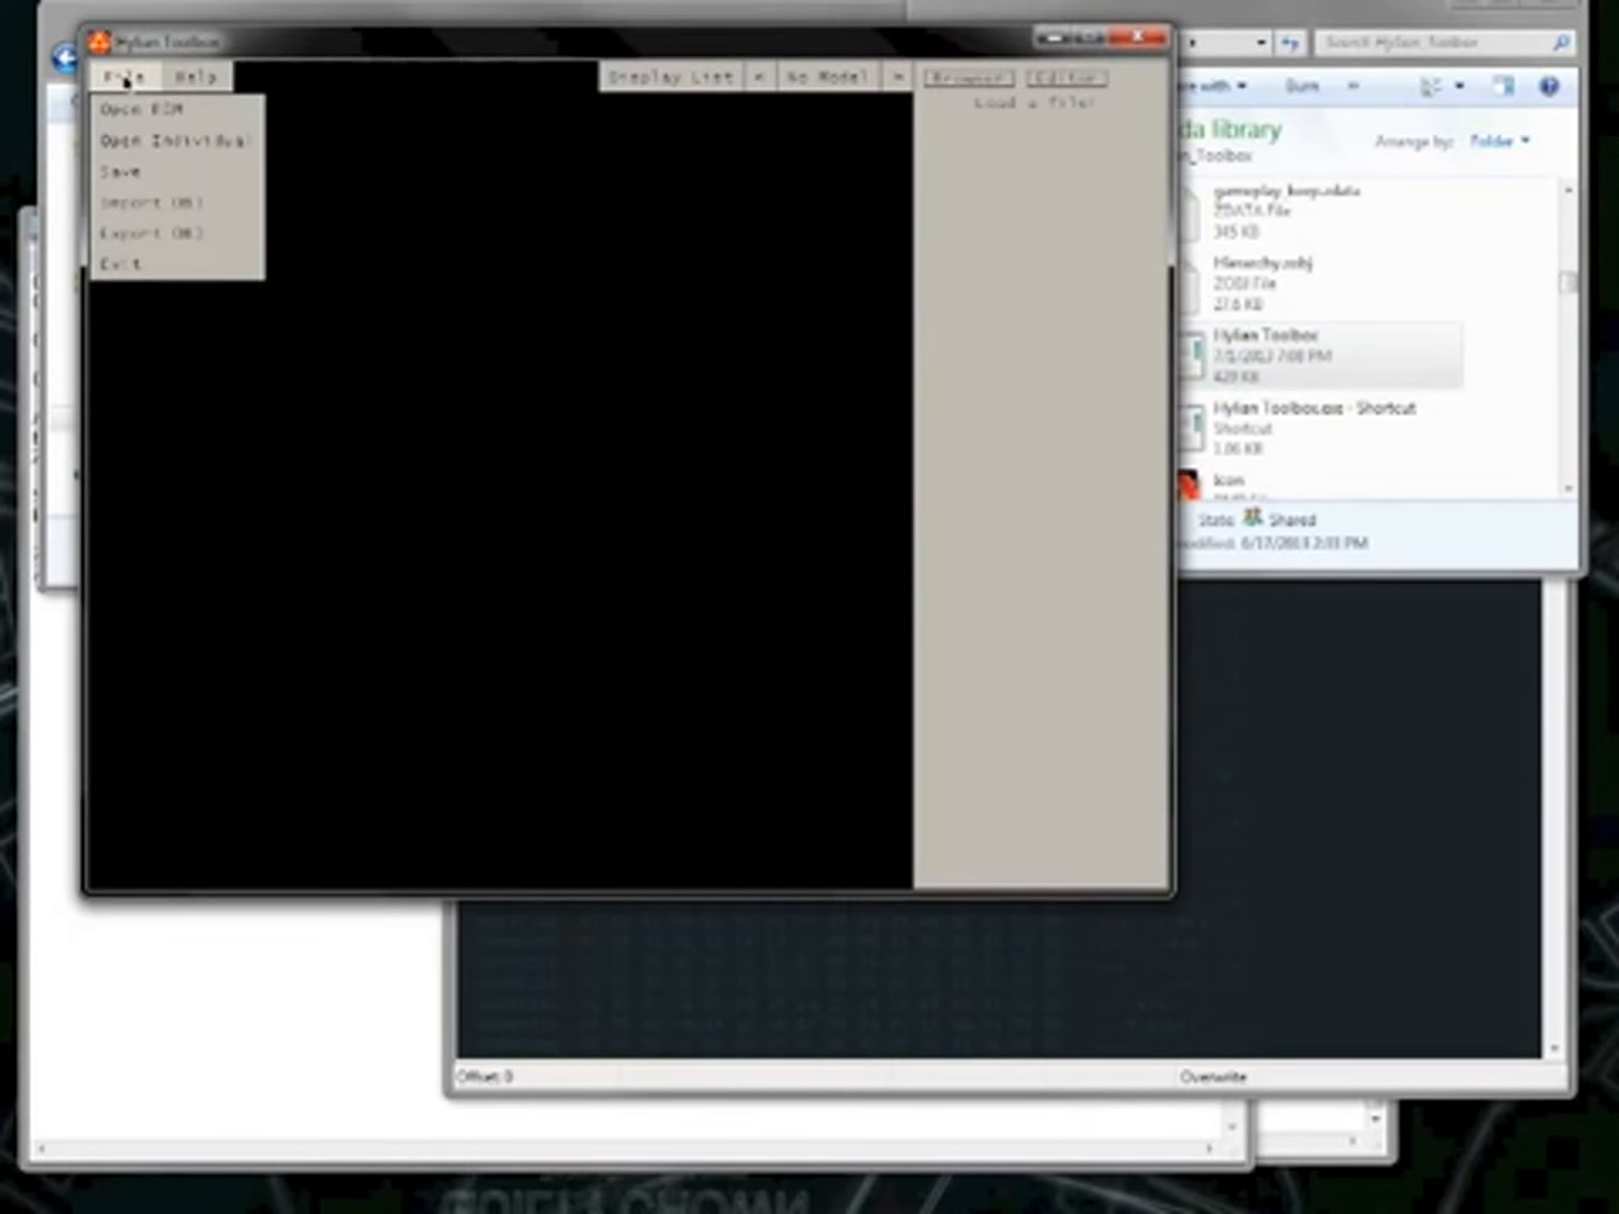
pyautogui.click(193, 142)
pyautogui.moveTo(492, 48); pyautogui.dragTo(668, 340)
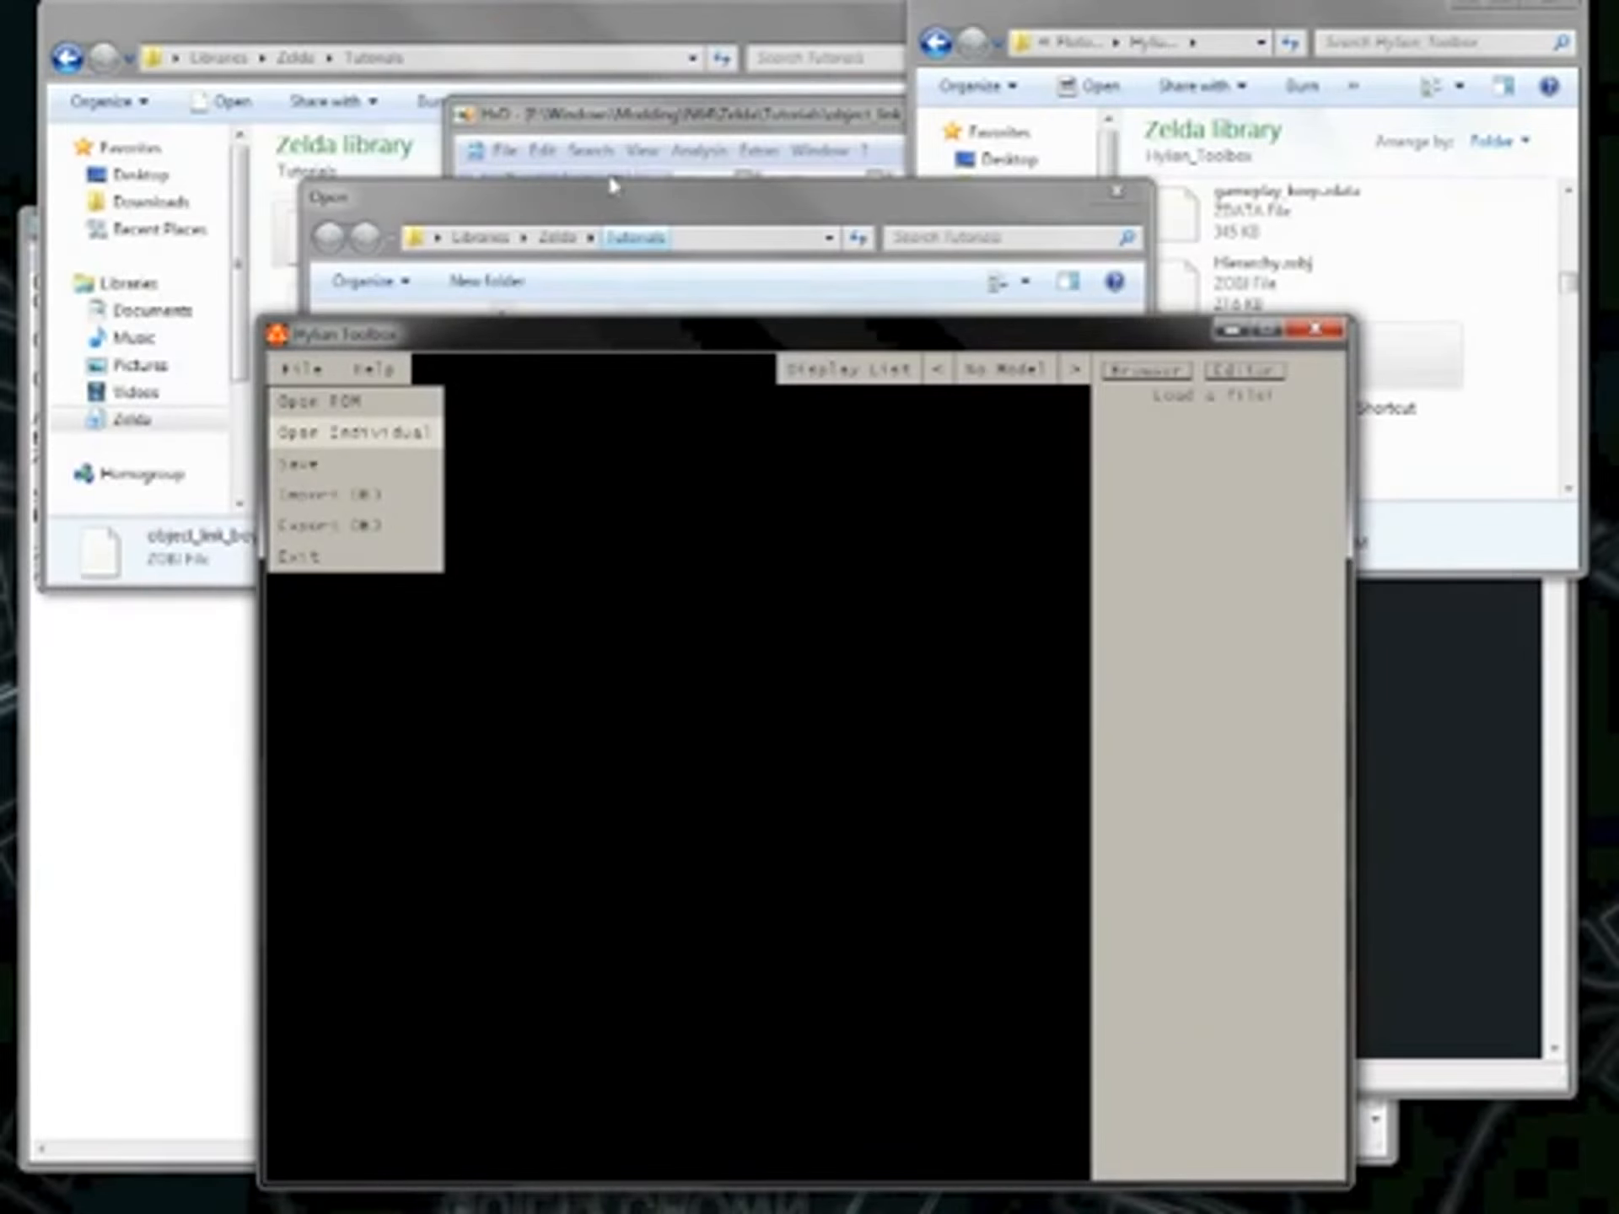
pyautogui.click(616, 205)
pyautogui.doubleClick(616, 417)
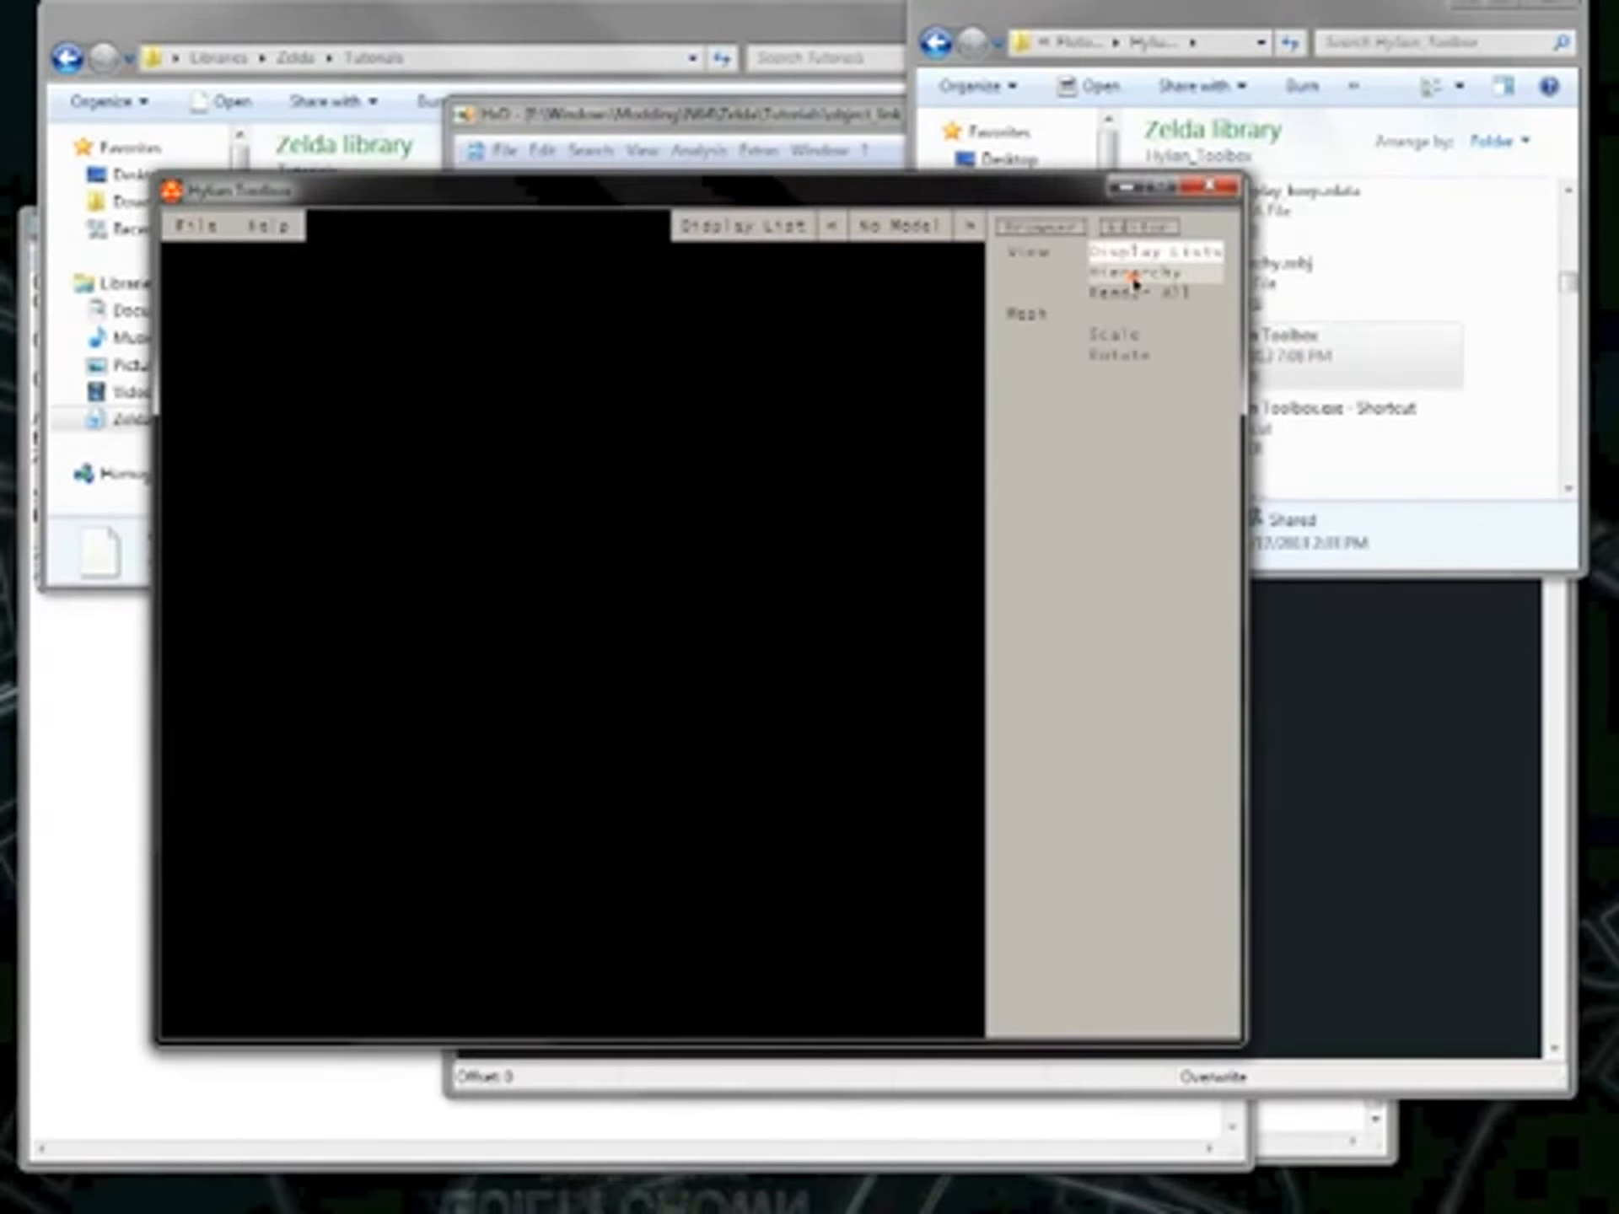
# Show the Link model's hierarchy, save the file, close Hylian Toolbox and return to HxD.
pyautogui.click(1134, 282)
pyautogui.moveTo(817, 437); pyautogui.dragTo(657, 438)
pyautogui.click(220, 240)
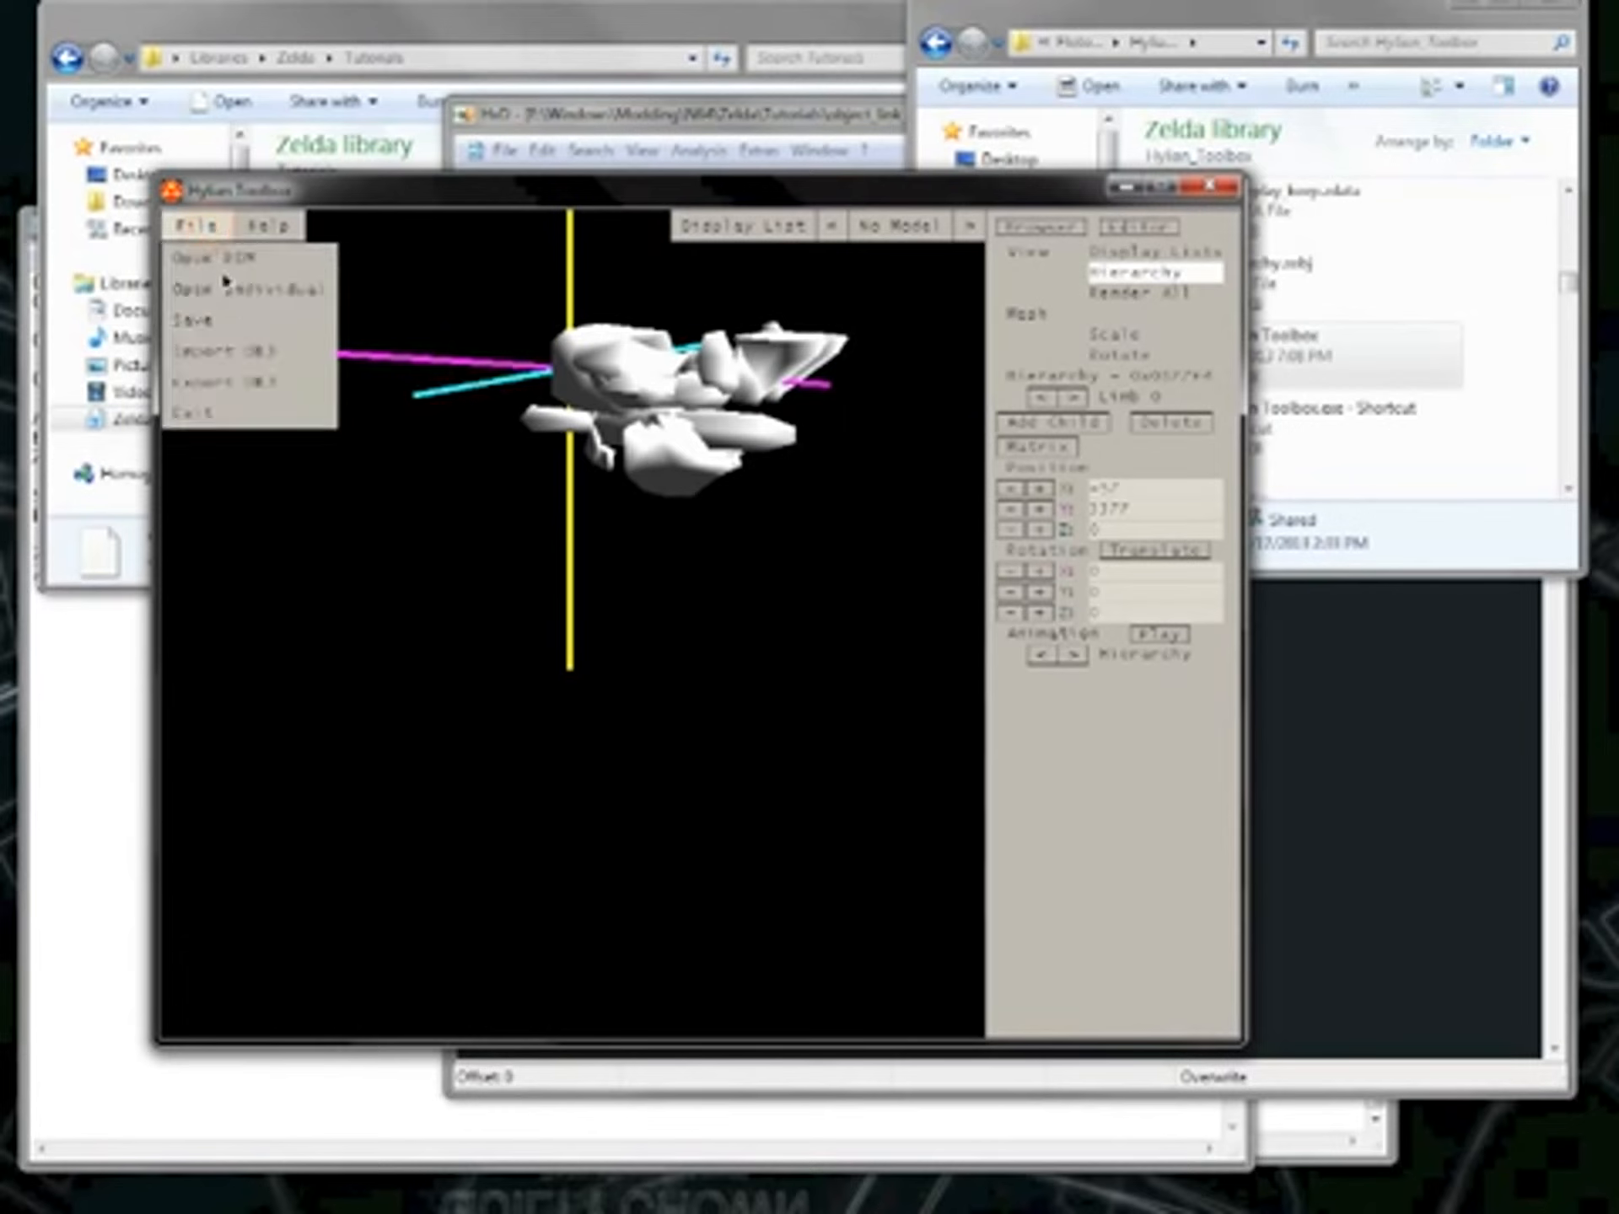
pyautogui.click(225, 315)
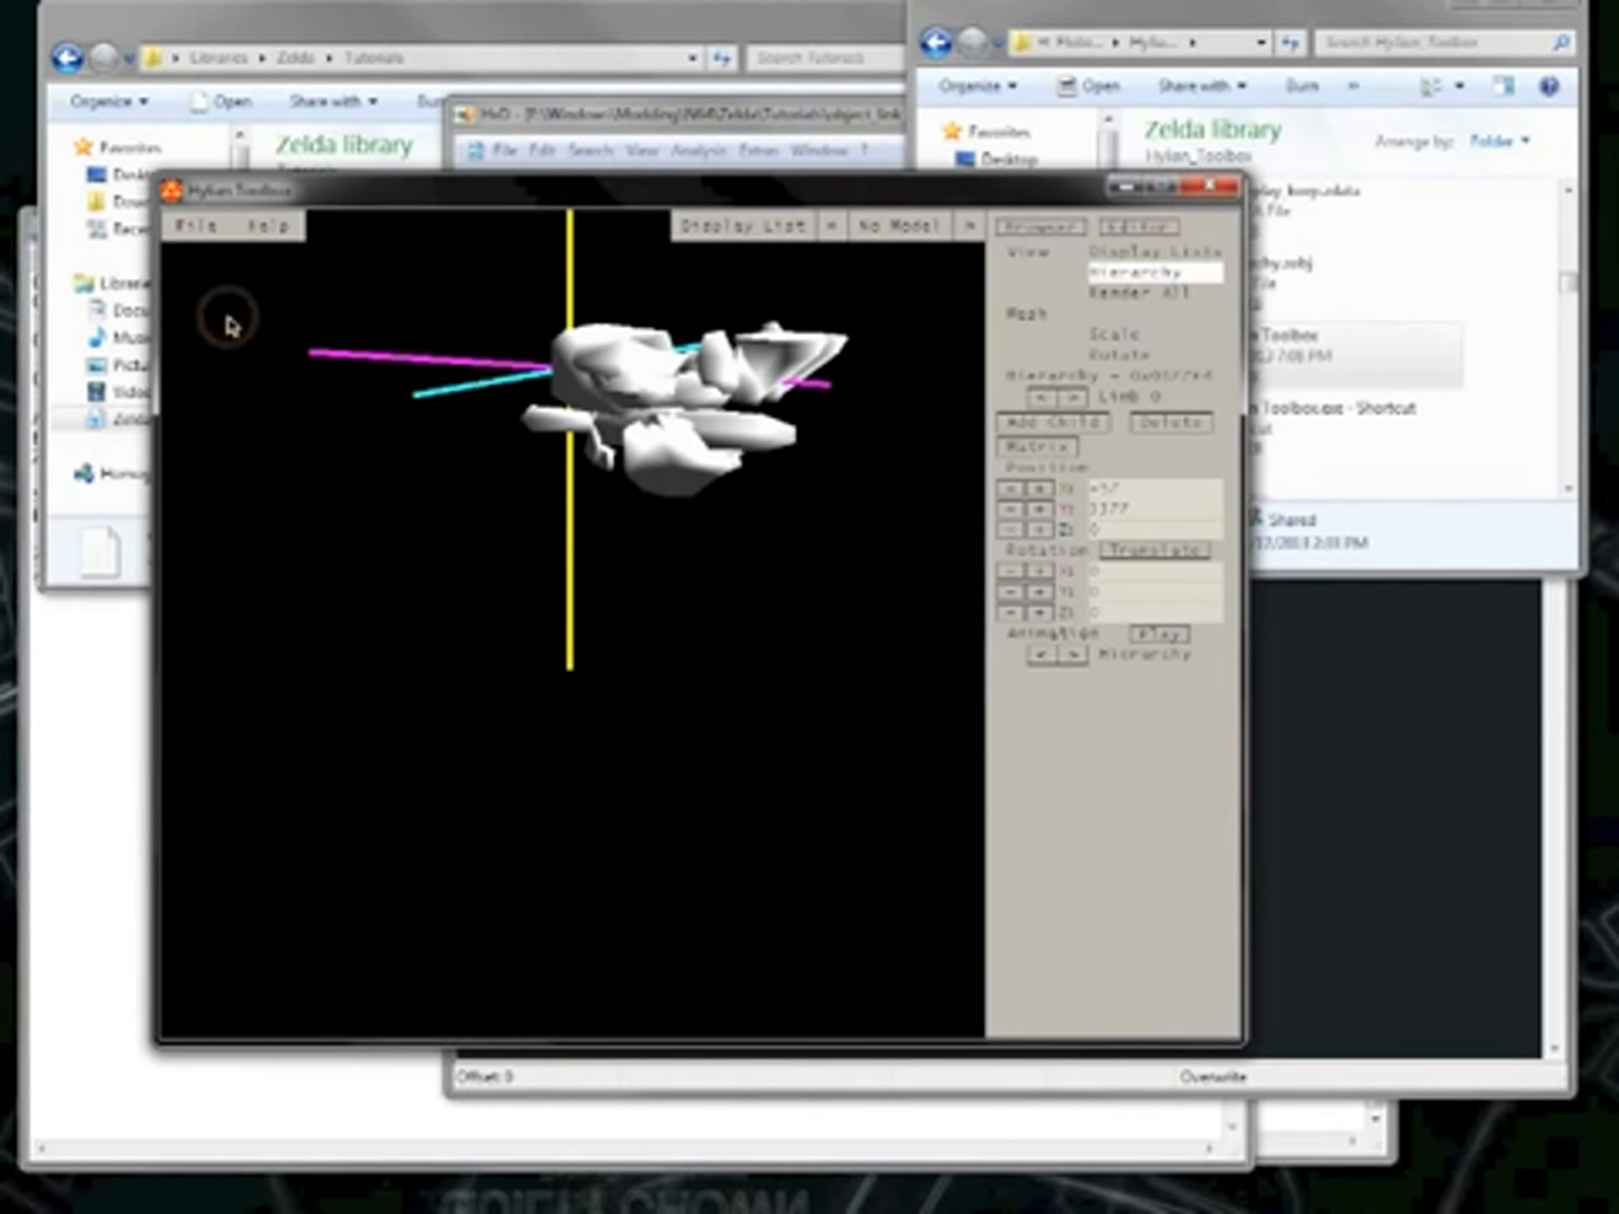
pyautogui.click(1210, 187)
pyautogui.click(850, 123)
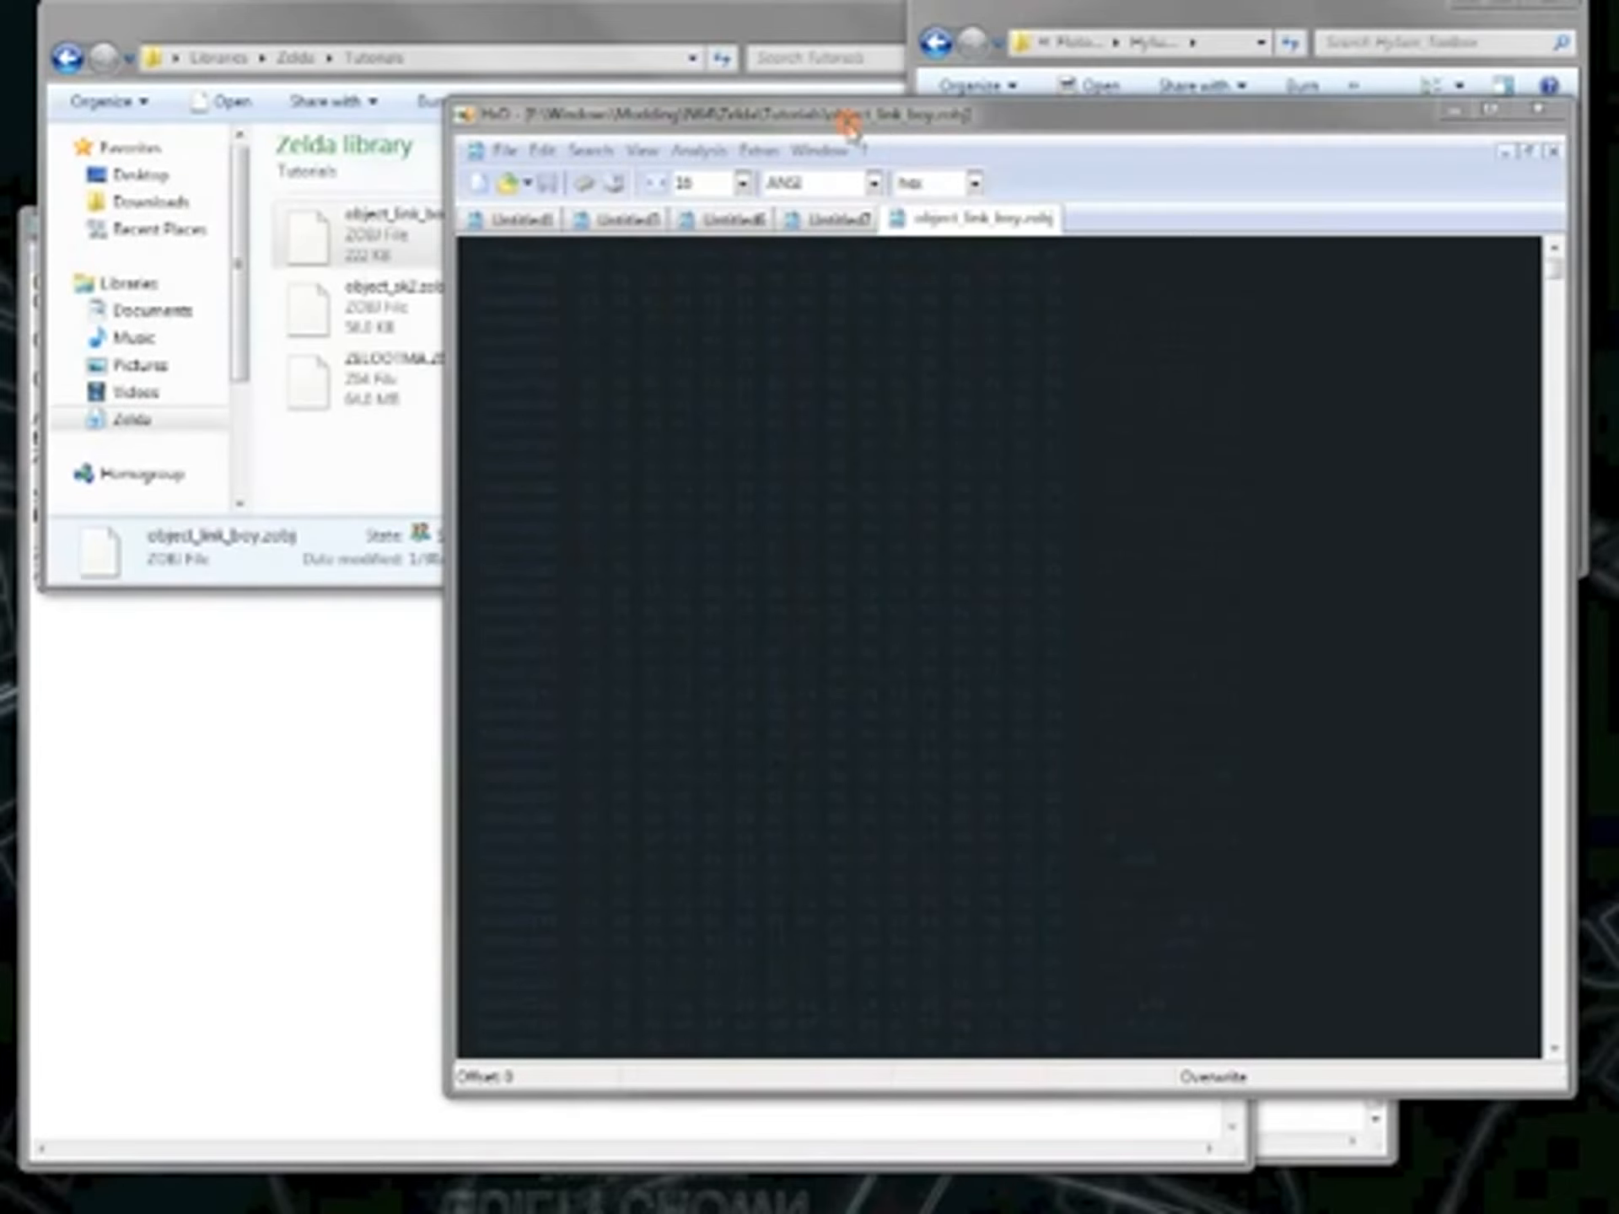
pyautogui.click(1053, 532)
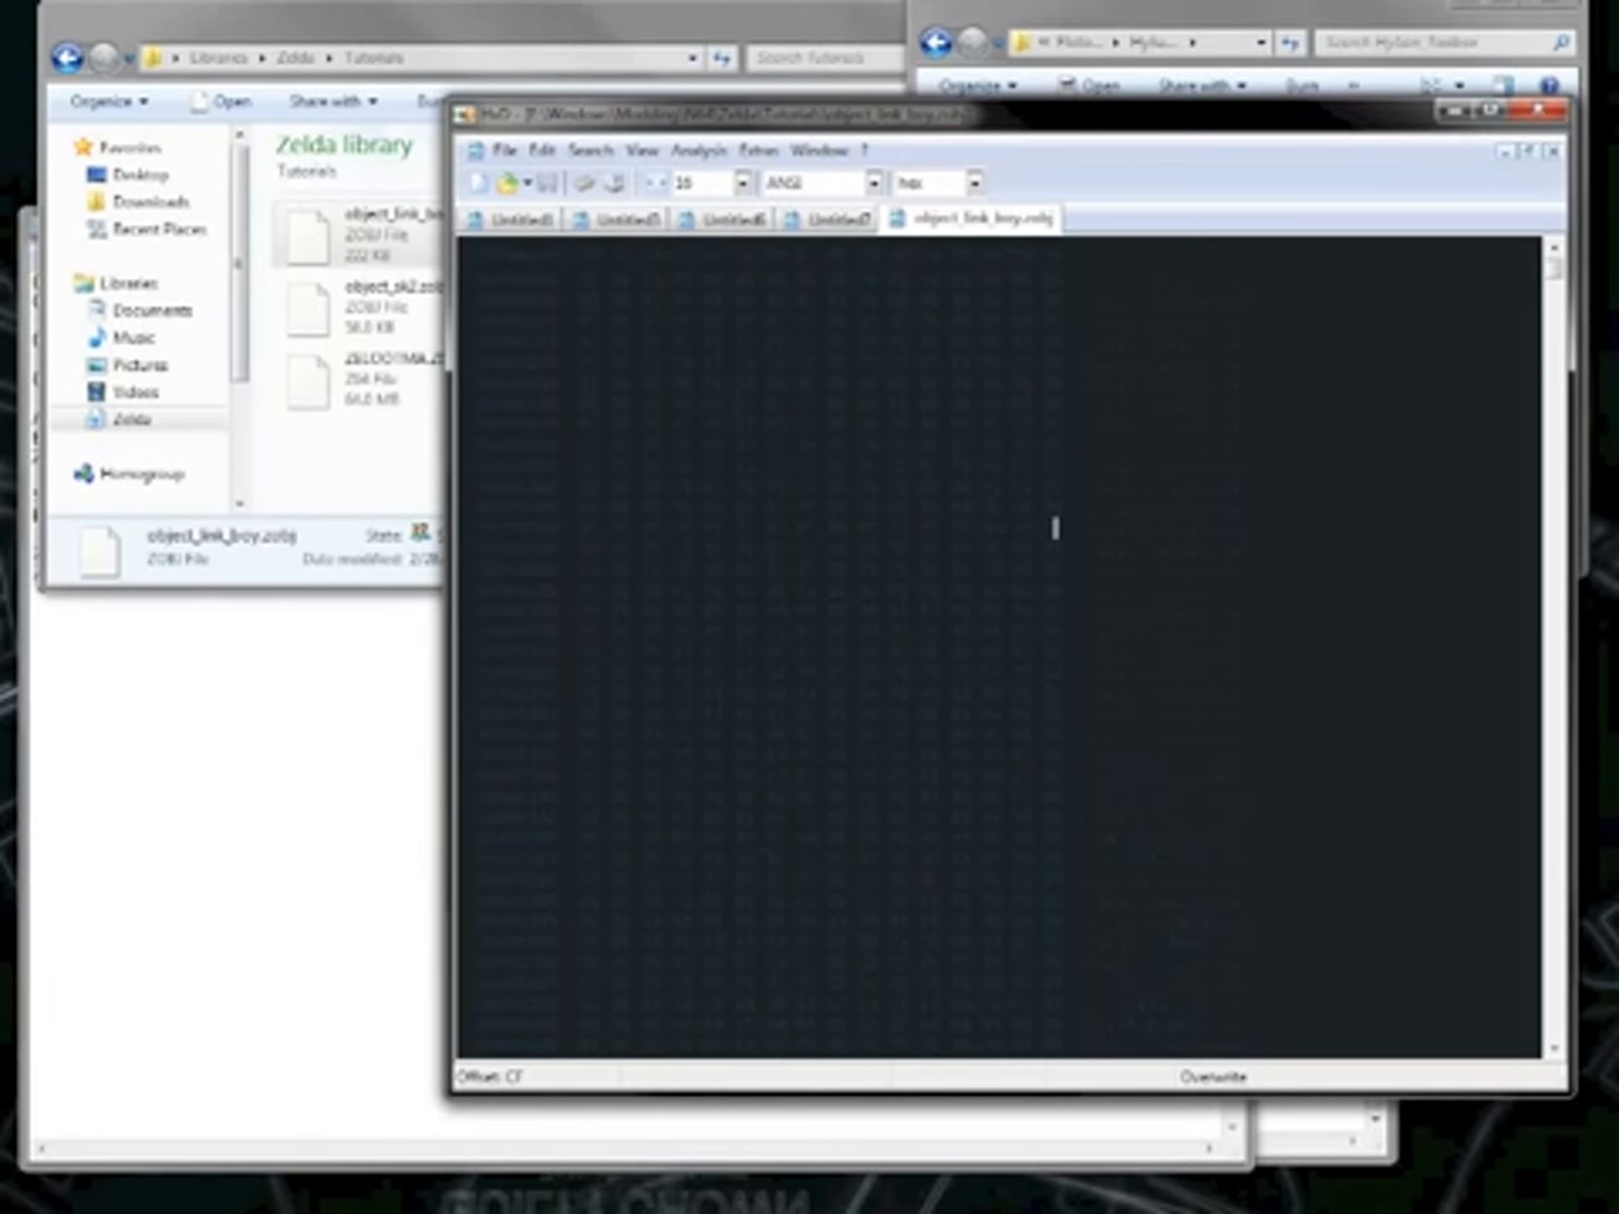
# Relaunch Hylian Toolbox and open the saved object_link_boy.zobj again.
pyautogui.click(1201, 10)
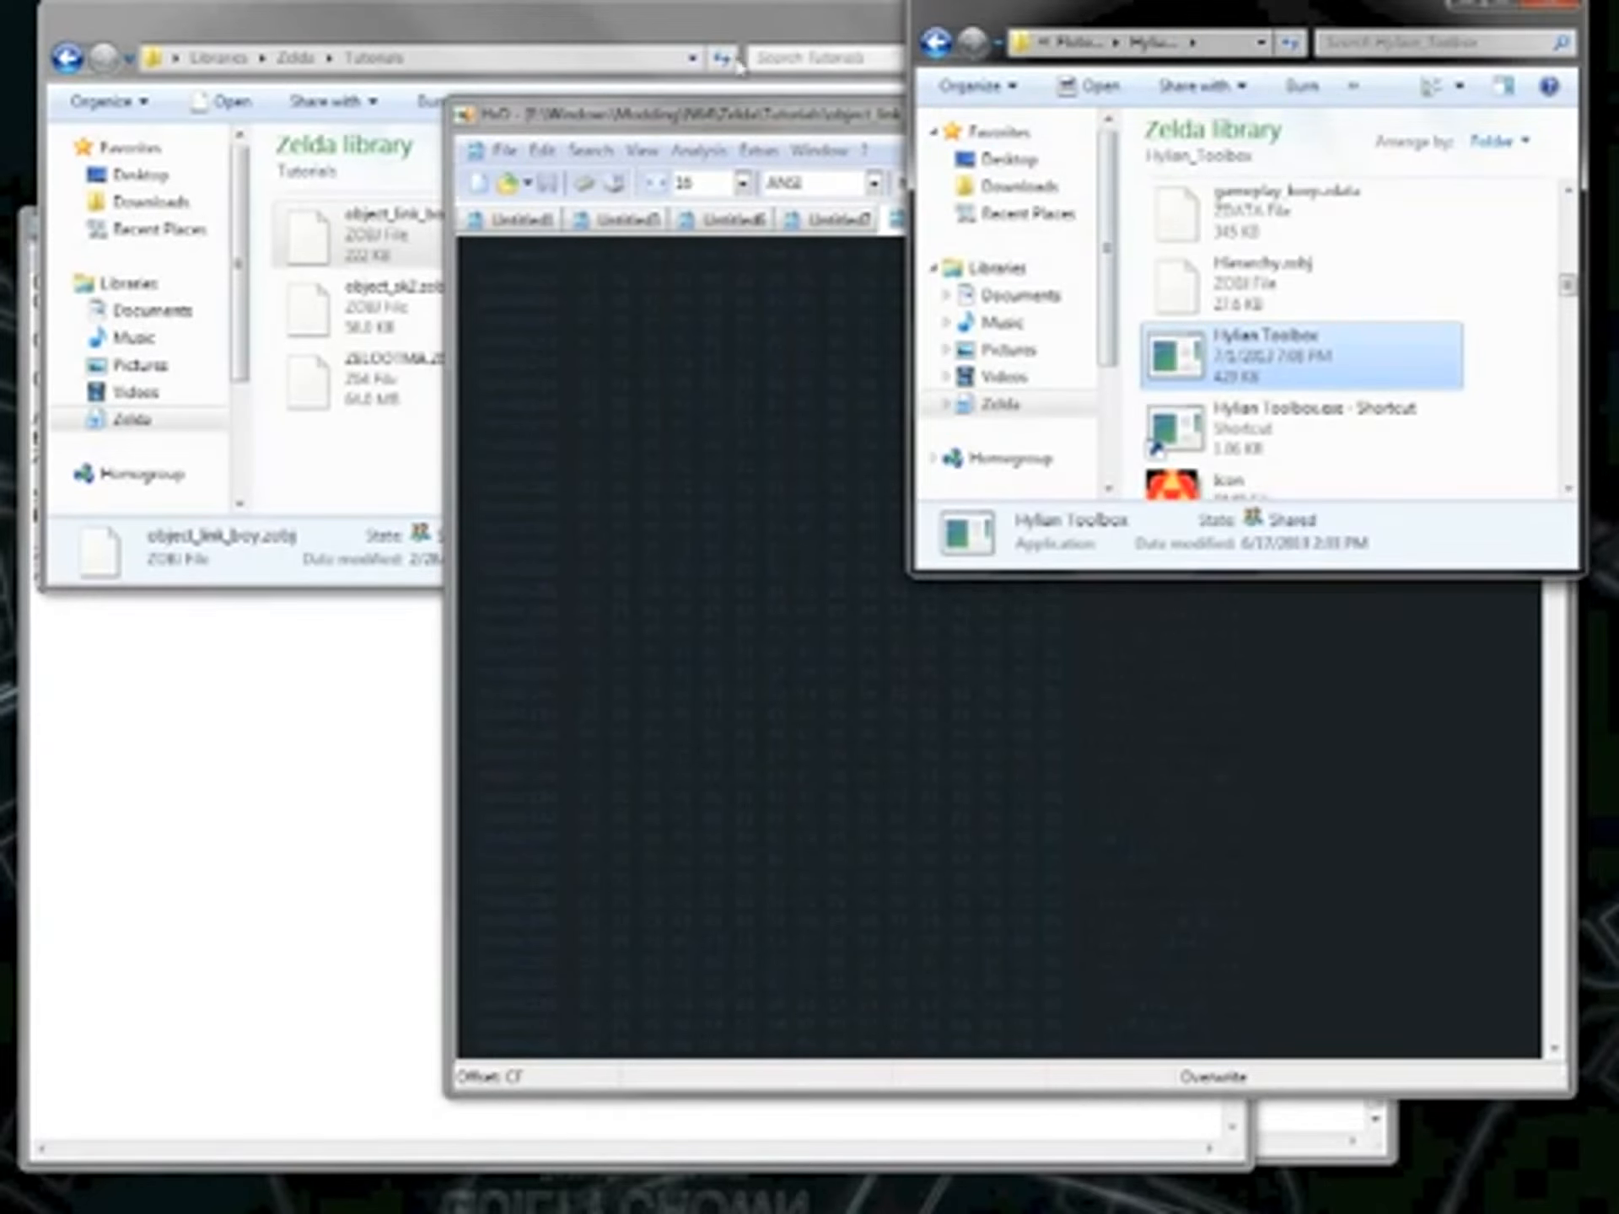
pyautogui.doubleClick(1188, 361)
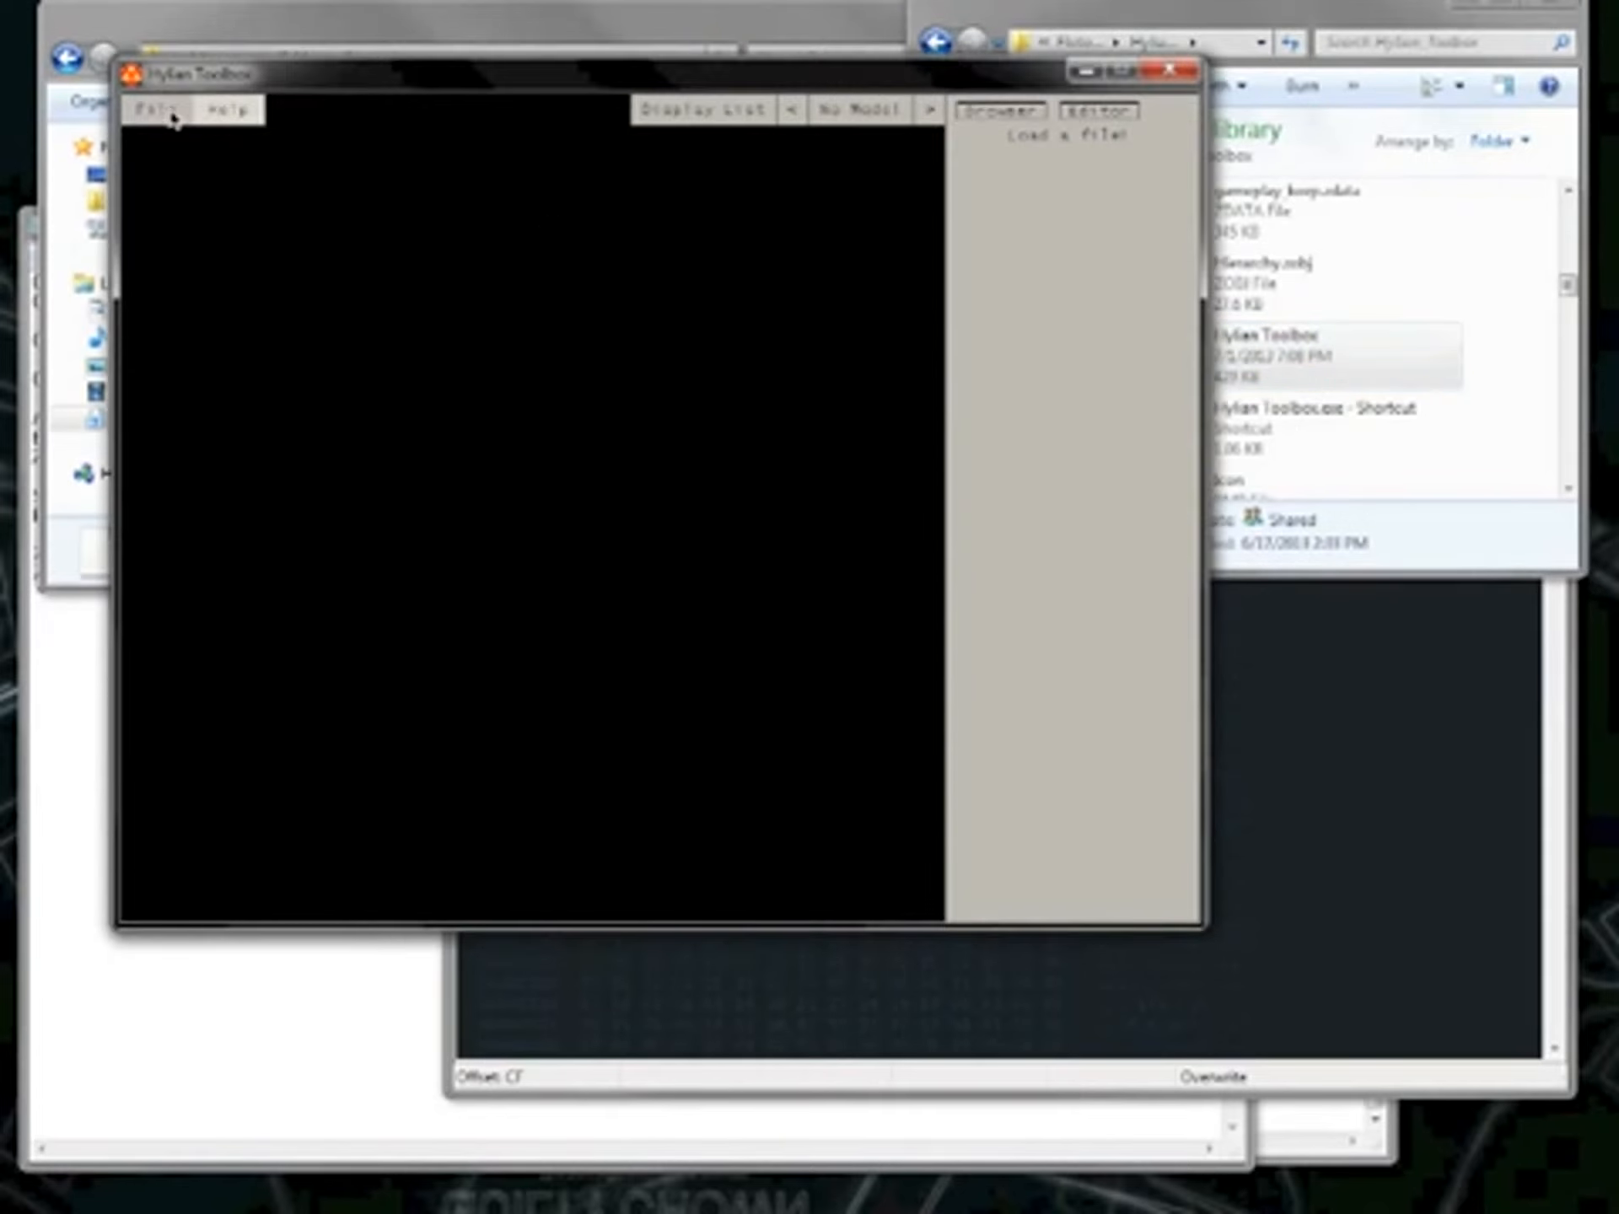
pyautogui.click(165, 112)
pyautogui.click(192, 173)
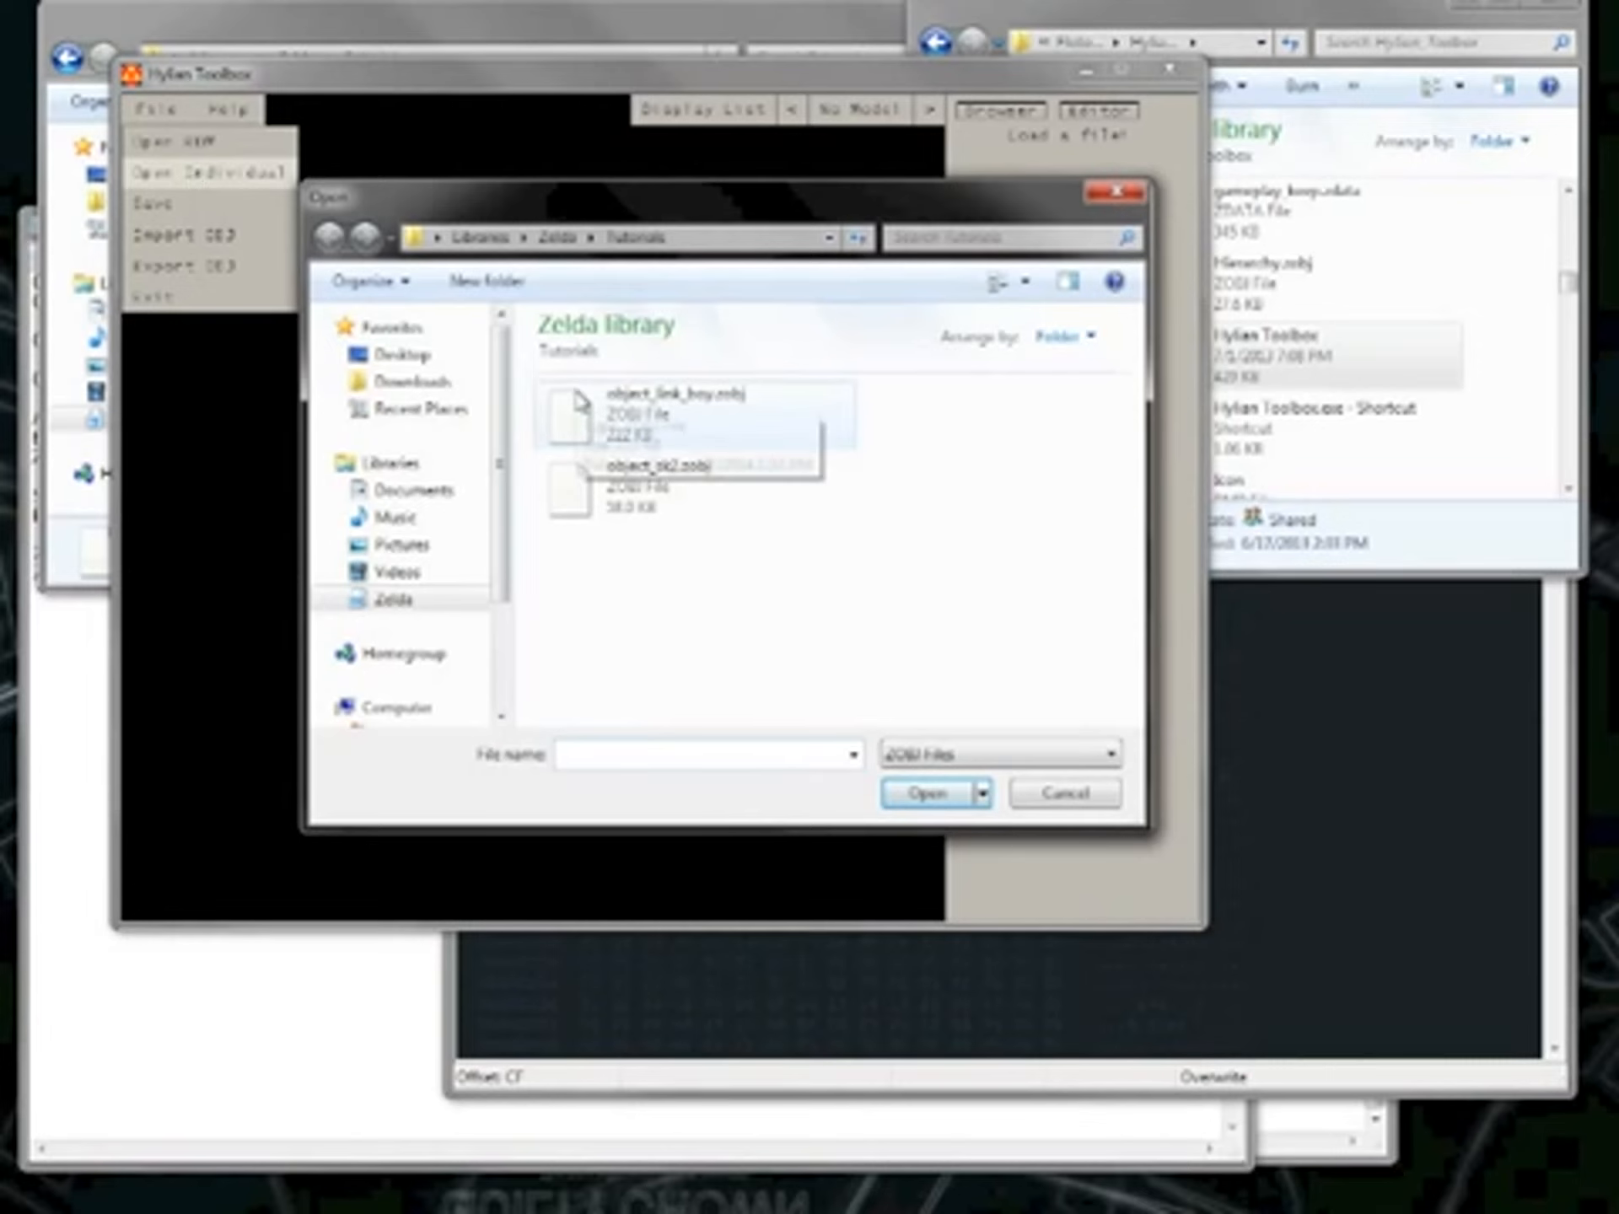
pyautogui.doubleClick(605, 420)
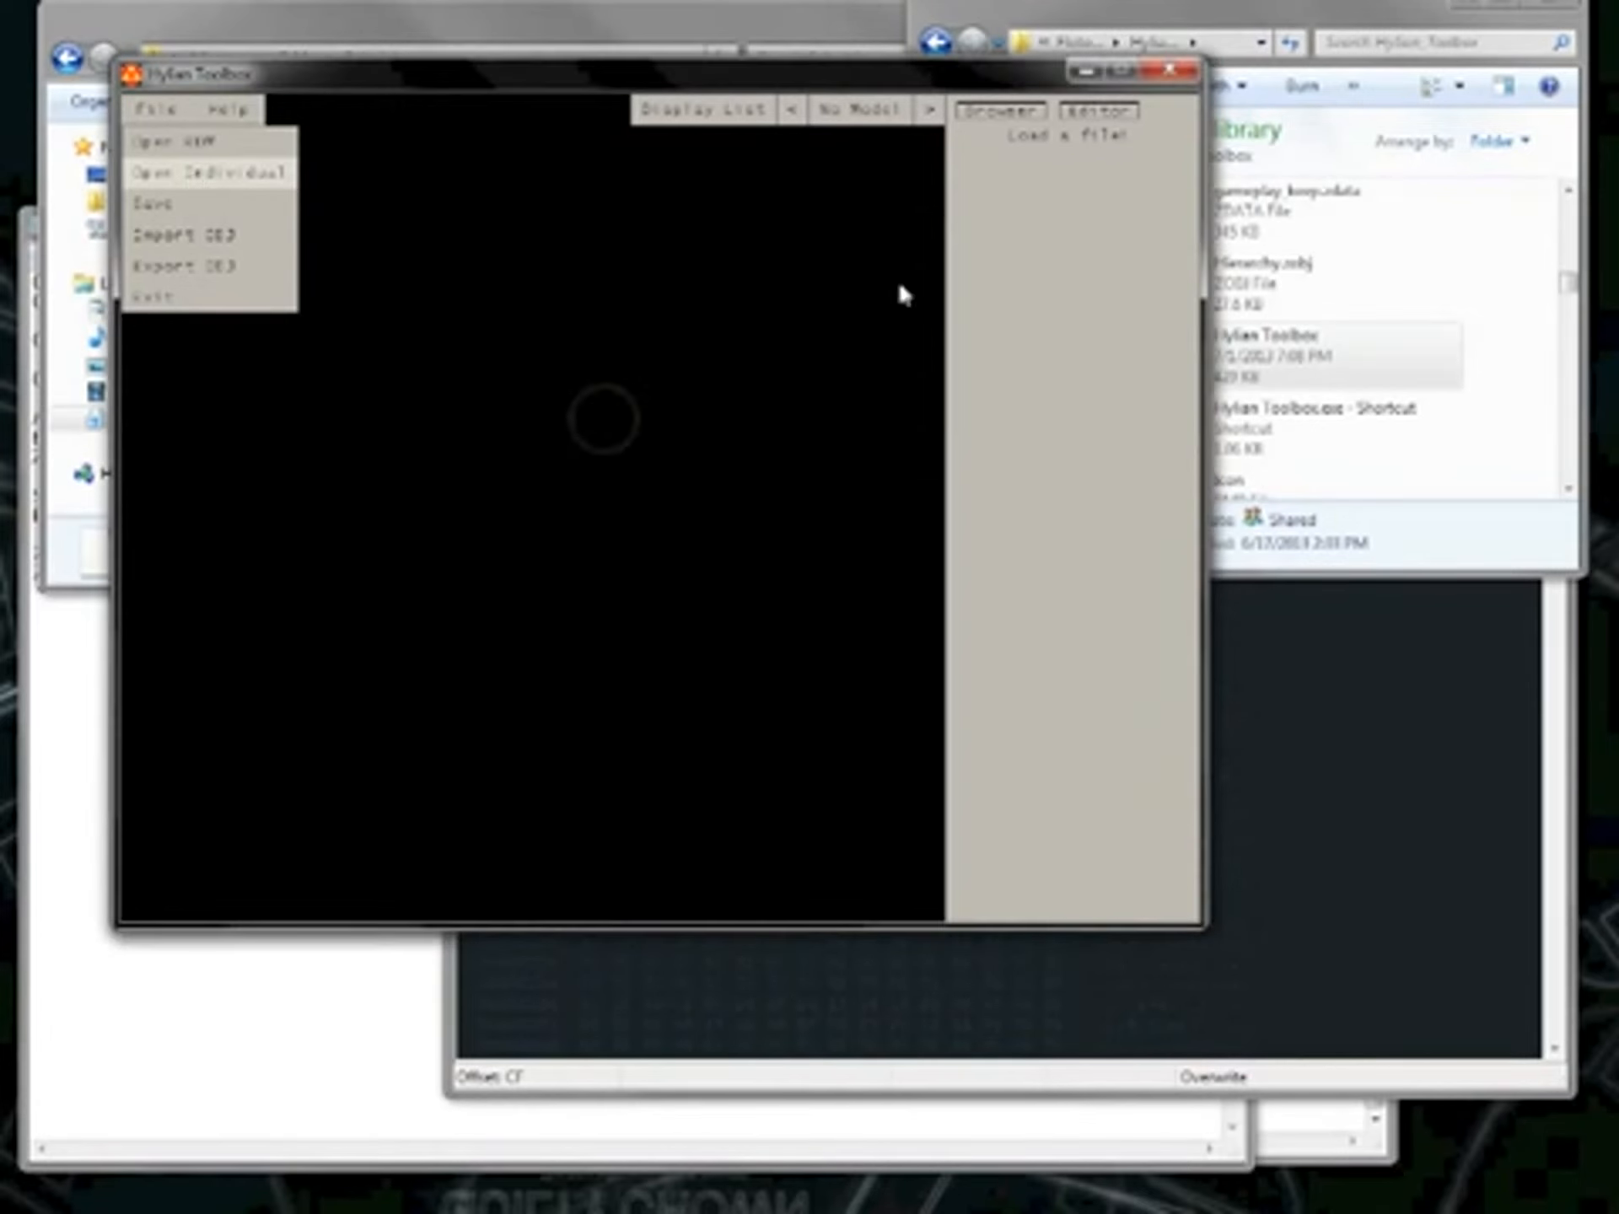
# Examine the reloaded Link model's hierarchy and step forward through its individual display lists.
pyautogui.click(1069, 157)
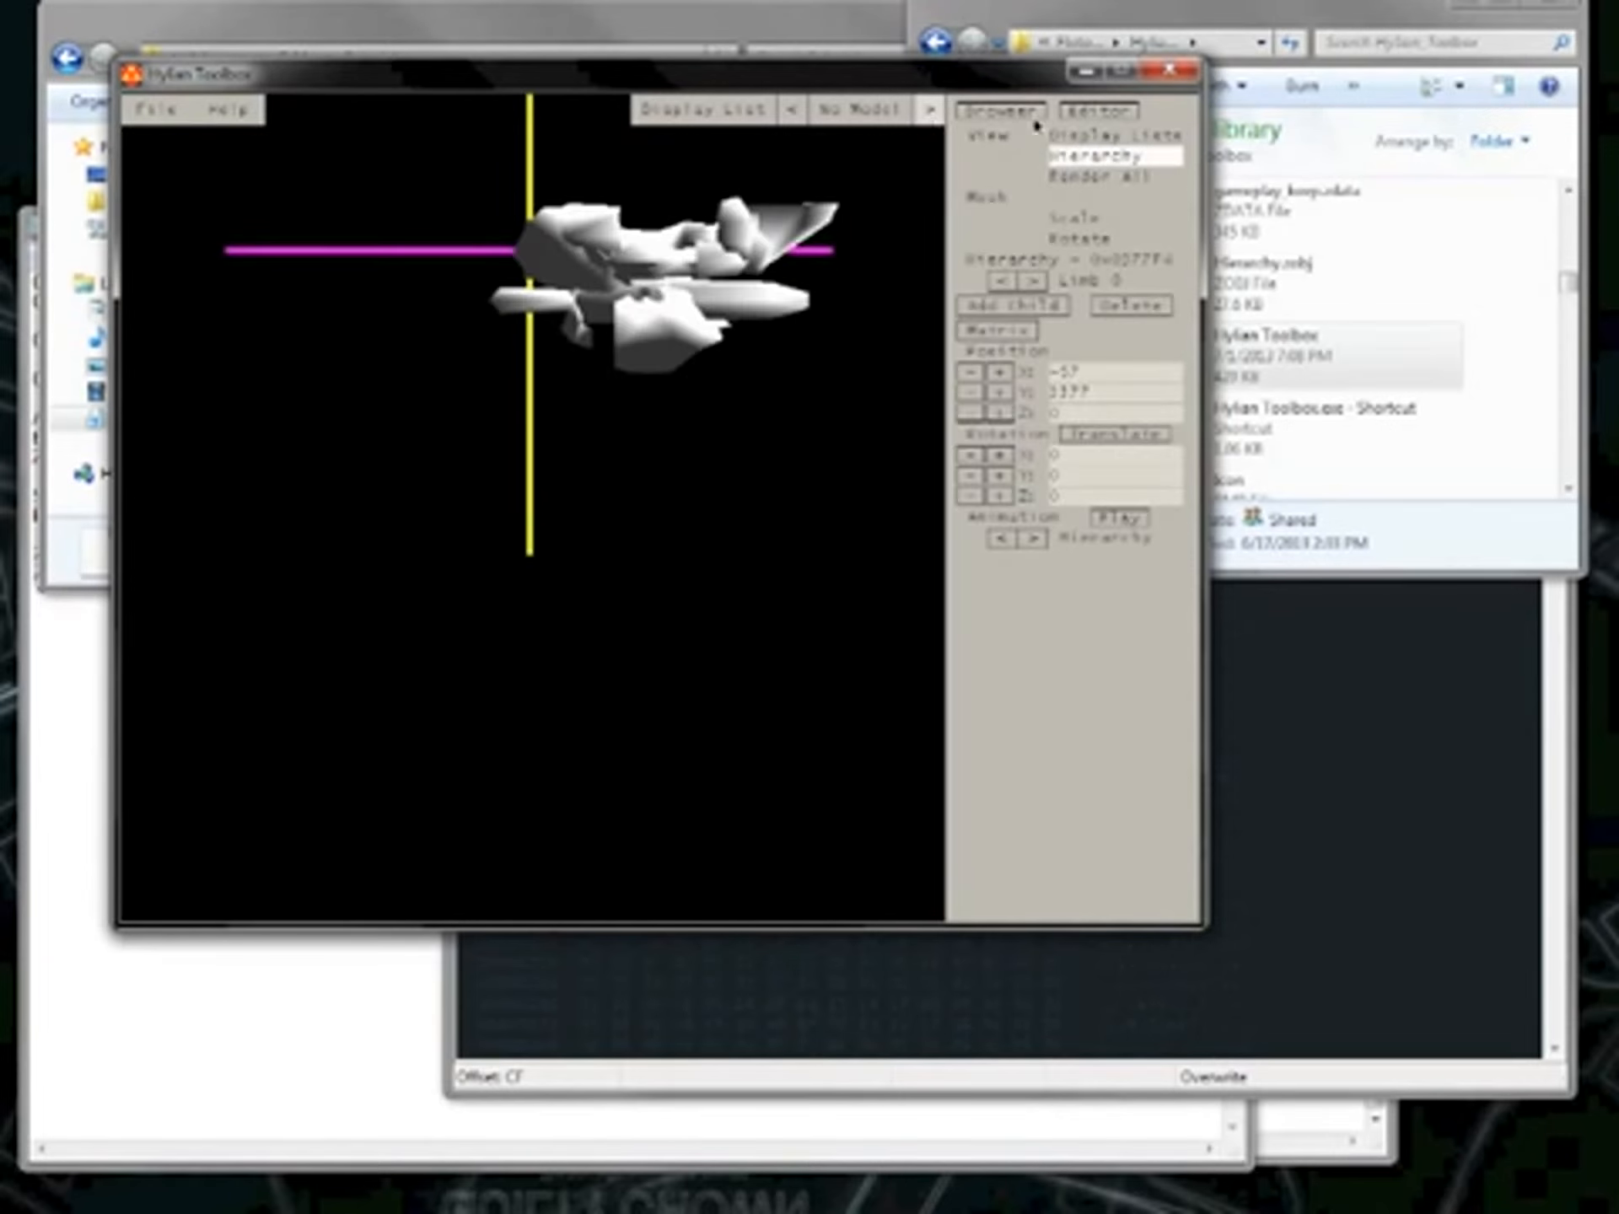
pyautogui.click(1088, 135)
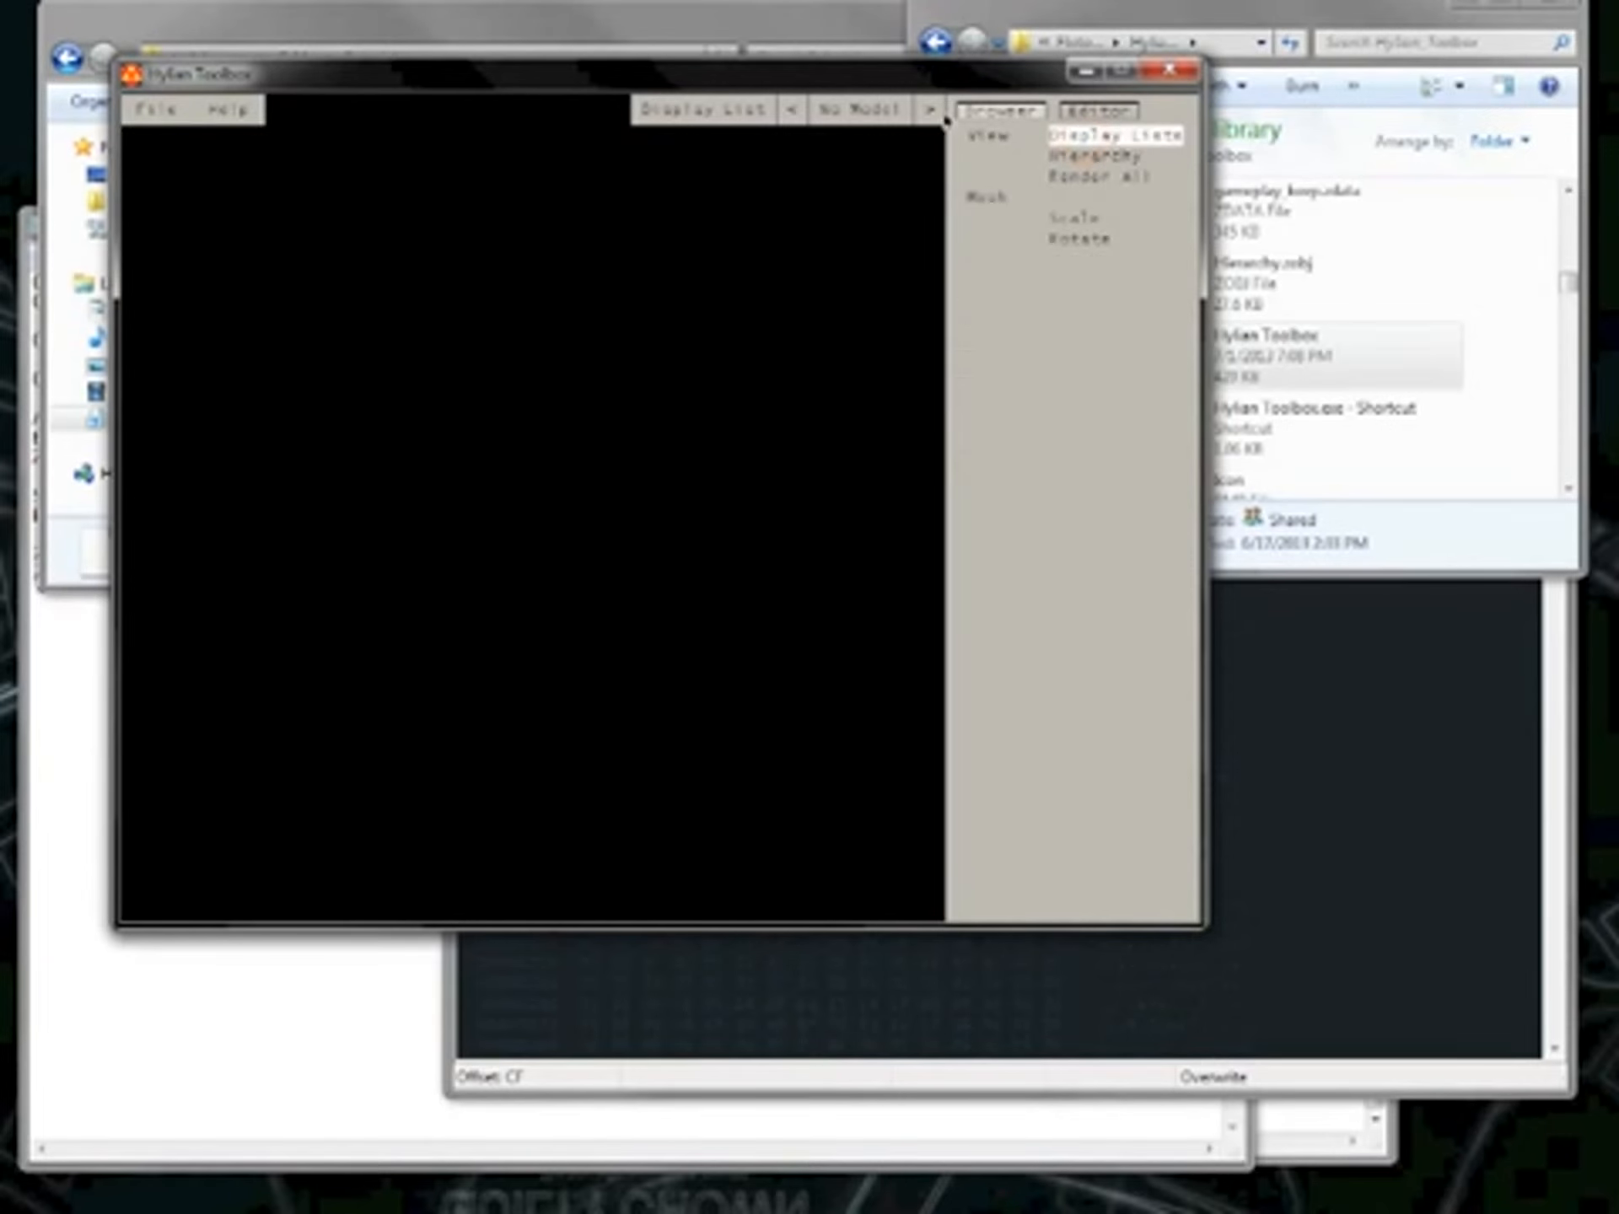
pyautogui.click(931, 118)
pyautogui.click(931, 118)
pyautogui.click(930, 118)
pyautogui.click(931, 118)
pyautogui.click(931, 118)
pyautogui.click(930, 118)
pyautogui.click(930, 118)
pyautogui.click(931, 118)
pyautogui.click(930, 118)
pyautogui.click(931, 118)
pyautogui.click(929, 110)
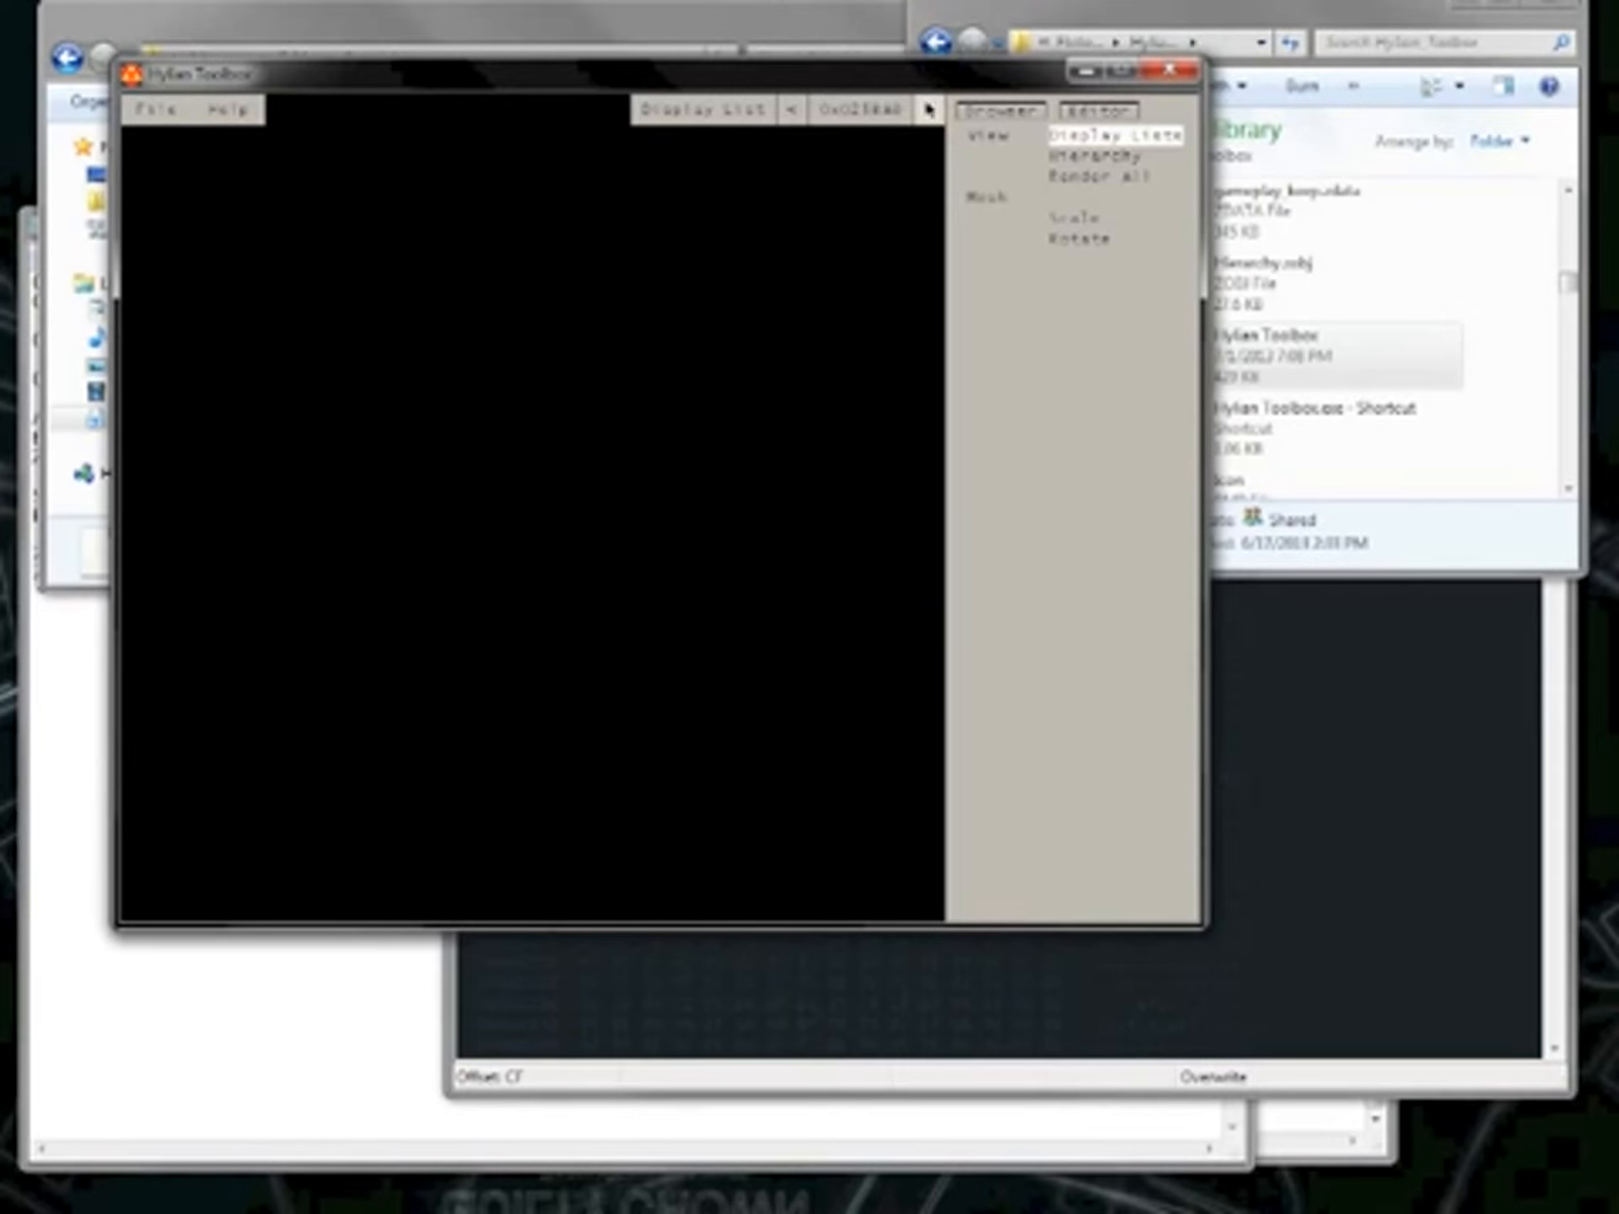
pyautogui.click(929, 109)
pyautogui.click(929, 110)
pyautogui.click(929, 110)
pyautogui.click(929, 110)
pyautogui.click(929, 110)
pyautogui.click(929, 109)
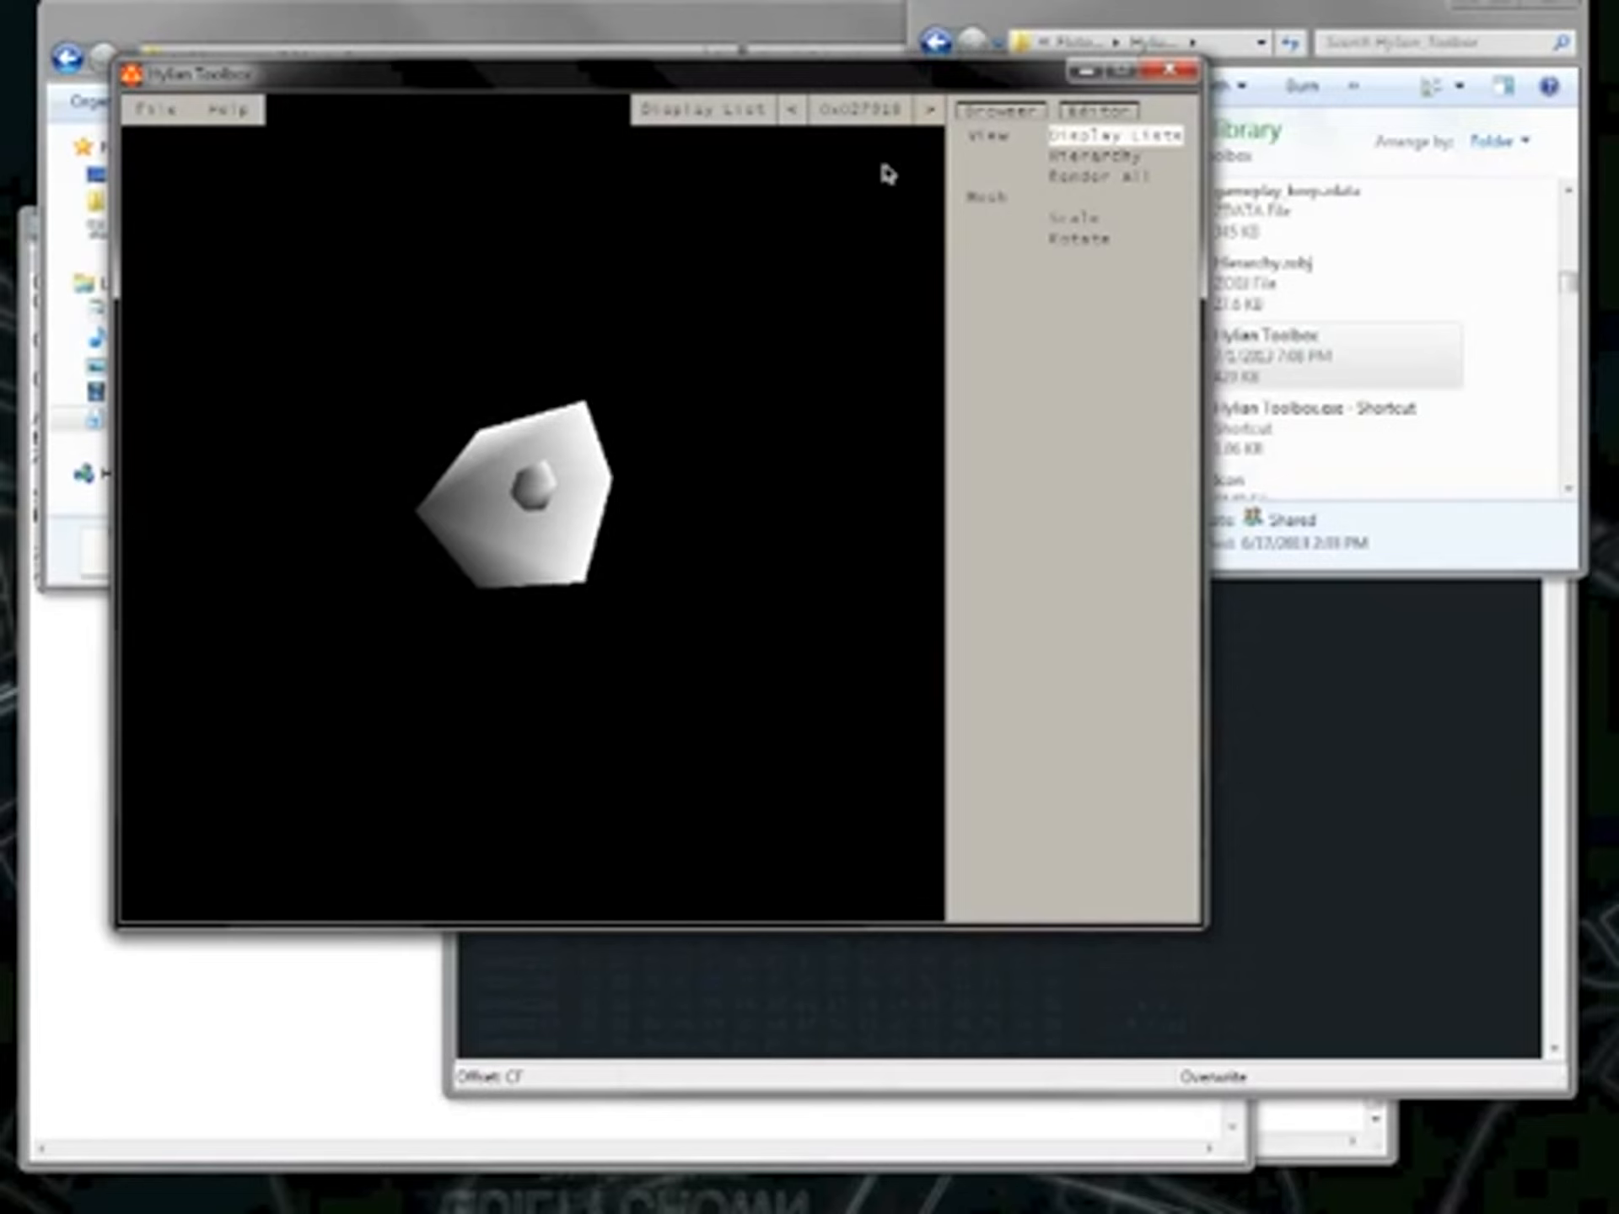
# Step forward through Link's remaining display lists and examine the mesh at 0x02F530 from several angles.
pyautogui.click(927, 109)
pyautogui.click(927, 110)
pyautogui.click(928, 109)
pyautogui.click(927, 110)
pyautogui.click(928, 109)
pyautogui.click(927, 110)
pyautogui.click(927, 109)
pyautogui.click(927, 110)
pyautogui.click(928, 110)
pyautogui.click(927, 109)
pyautogui.click(927, 110)
pyautogui.click(927, 110)
pyautogui.click(927, 109)
pyautogui.click(927, 110)
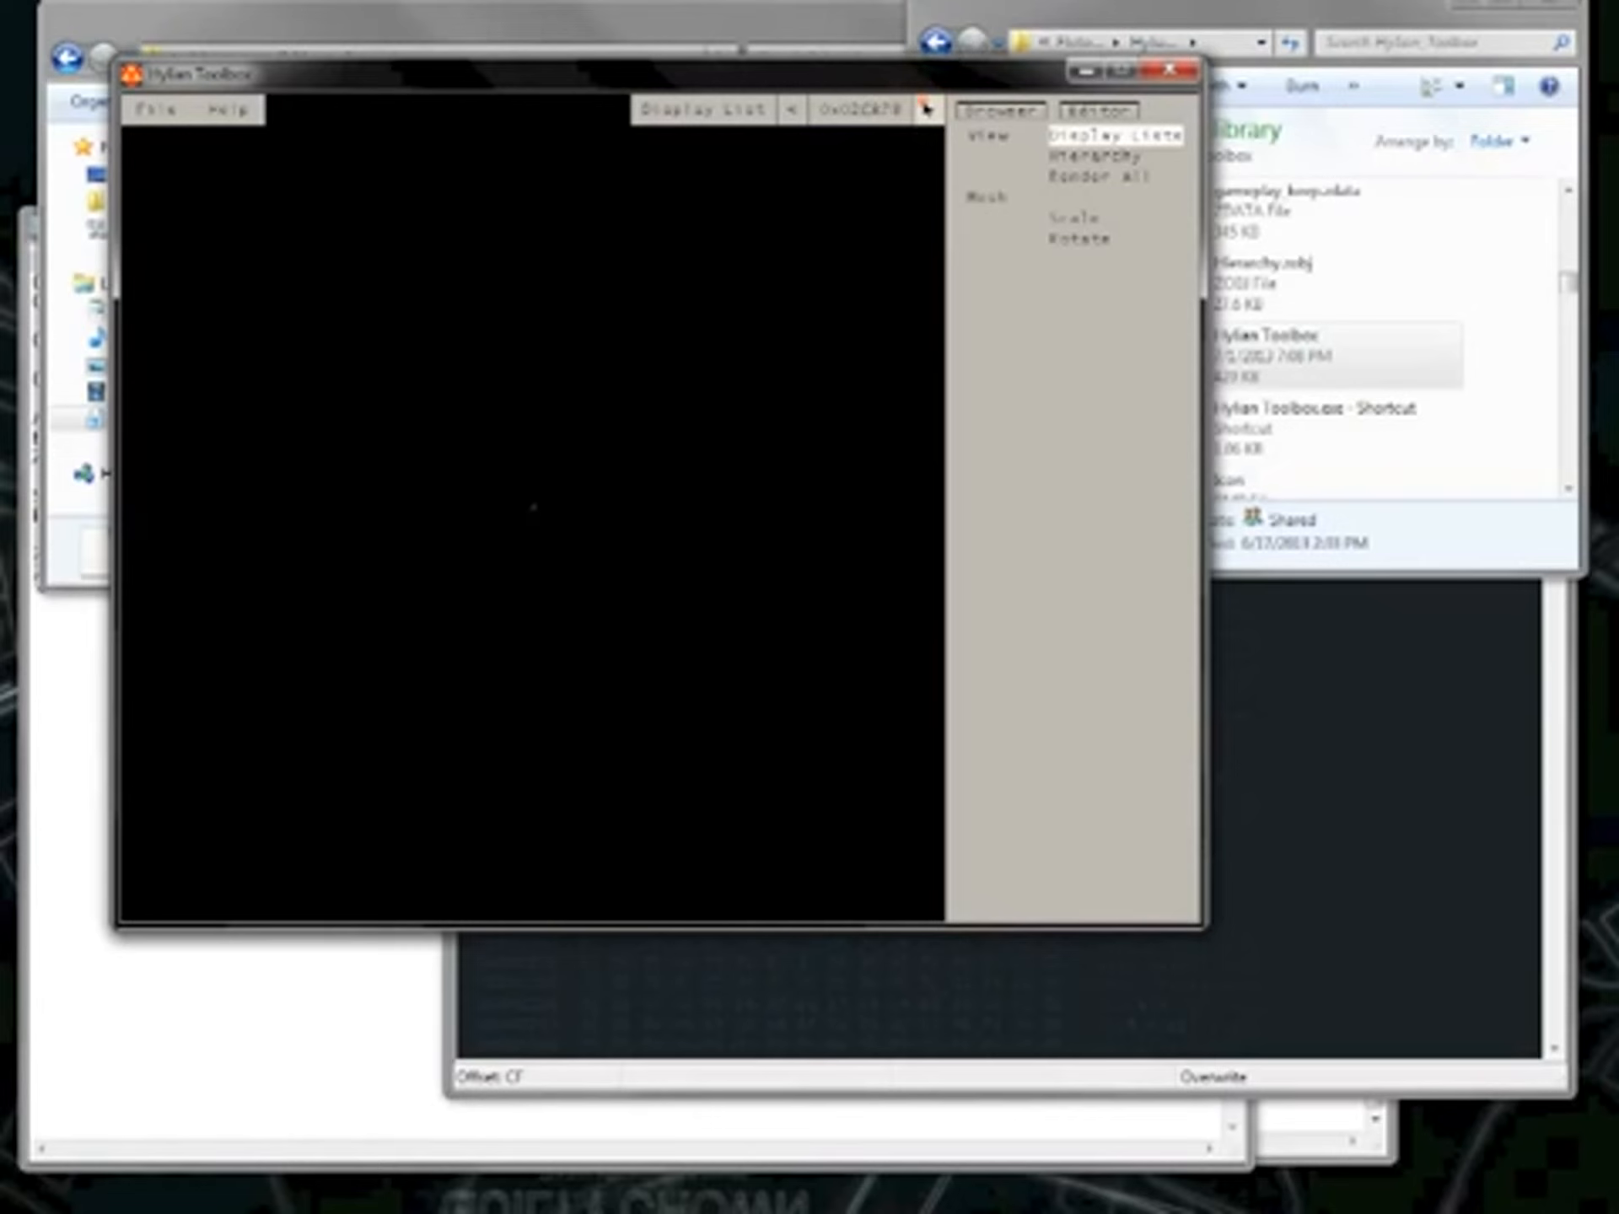
pyautogui.click(928, 109)
pyautogui.click(793, 107)
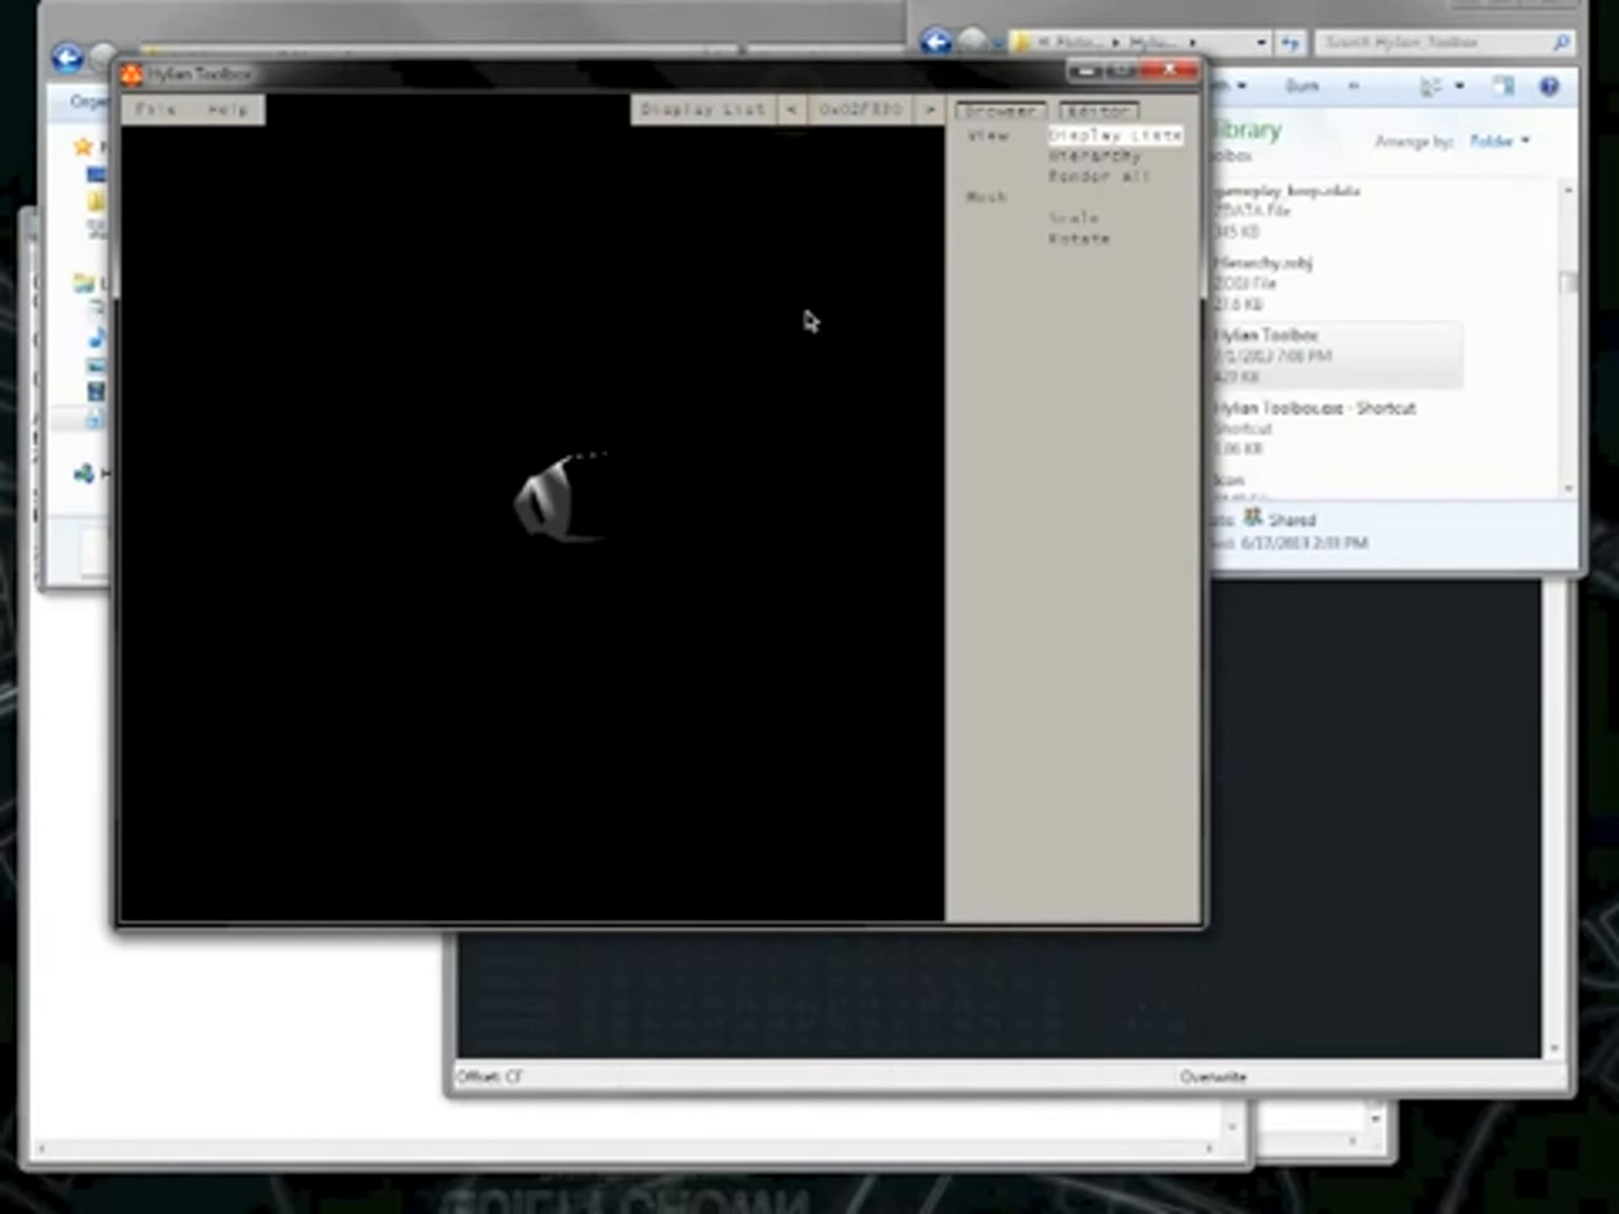
pyautogui.moveTo(511, 321); pyautogui.dragTo(733, 386)
pyautogui.moveTo(616, 406); pyautogui.dragTo(720, 394)
pyautogui.moveTo(542, 389); pyautogui.dragTo(754, 388)
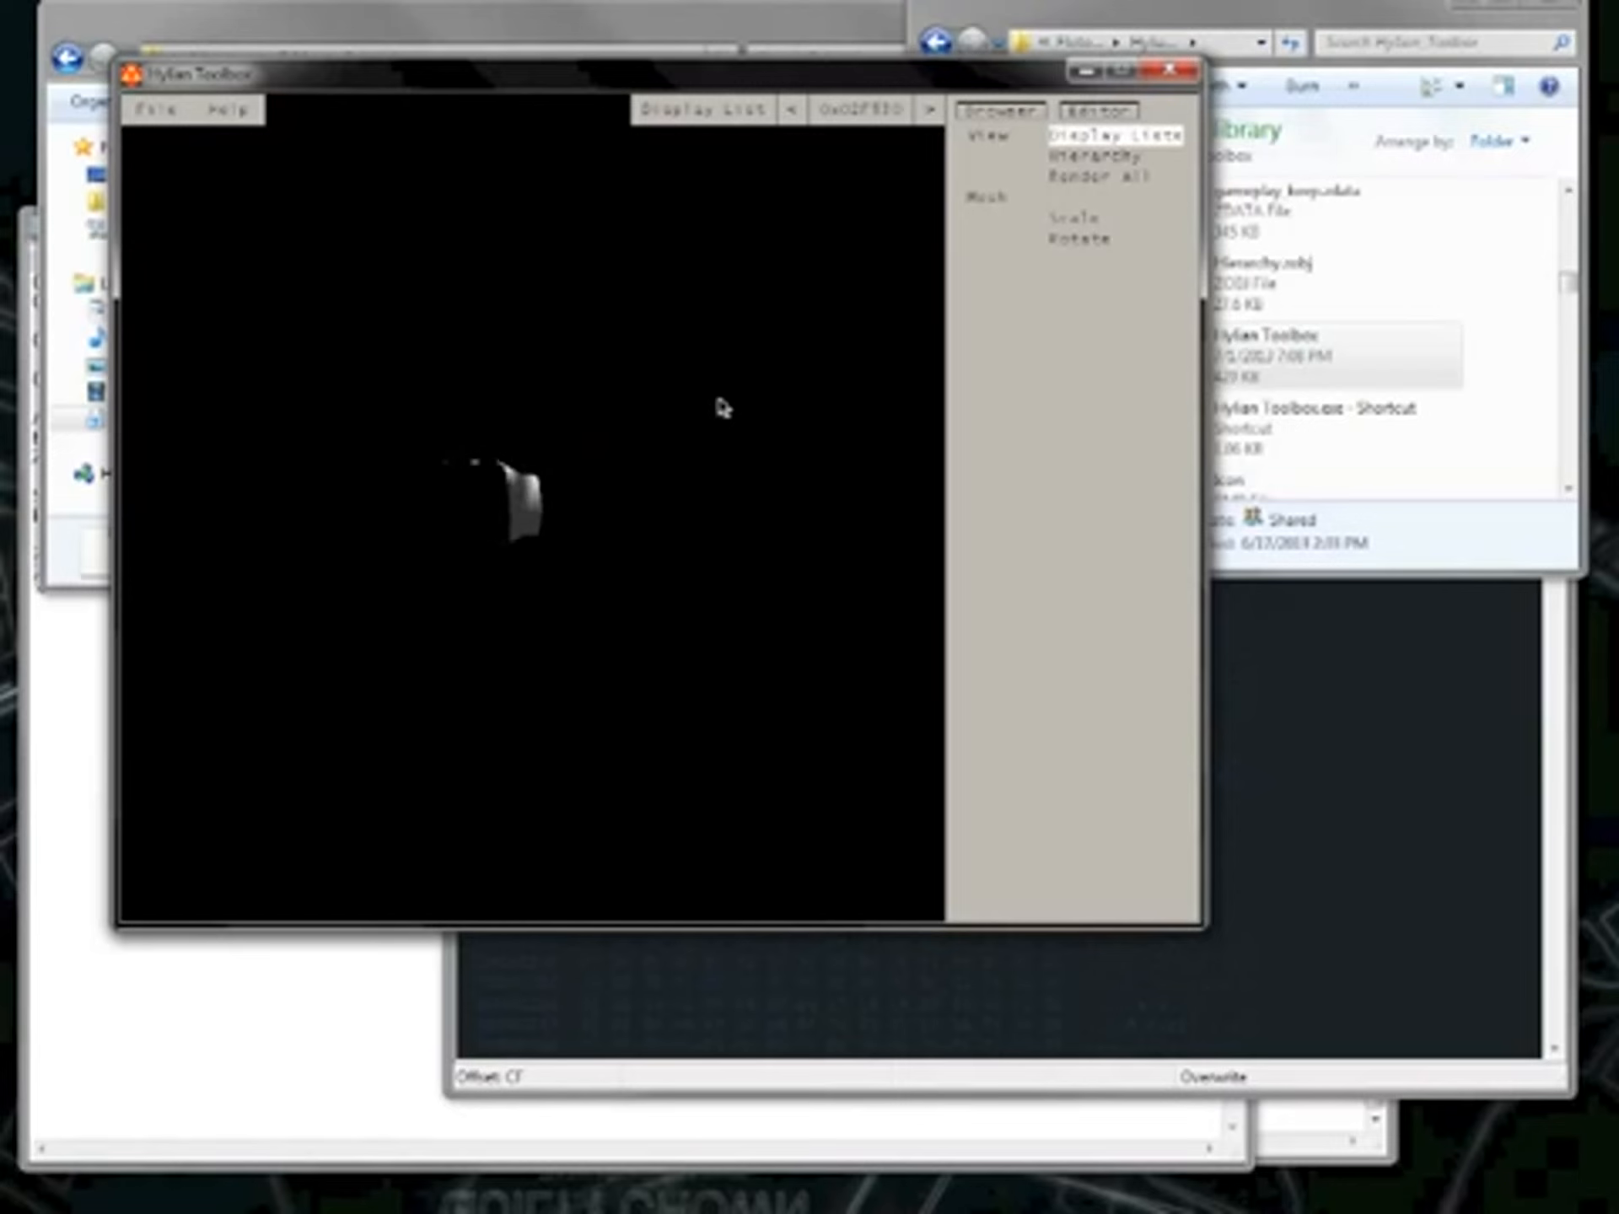
# Show the Link model's hierarchy and examine its limbs from different angles.
pyautogui.click(1077, 159)
pyautogui.moveTo(574, 267); pyautogui.dragTo(443, 344)
pyautogui.click(1034, 283)
pyautogui.click(1039, 282)
pyautogui.click(1002, 284)
pyautogui.moveTo(839, 287); pyautogui.dragTo(421, 236)
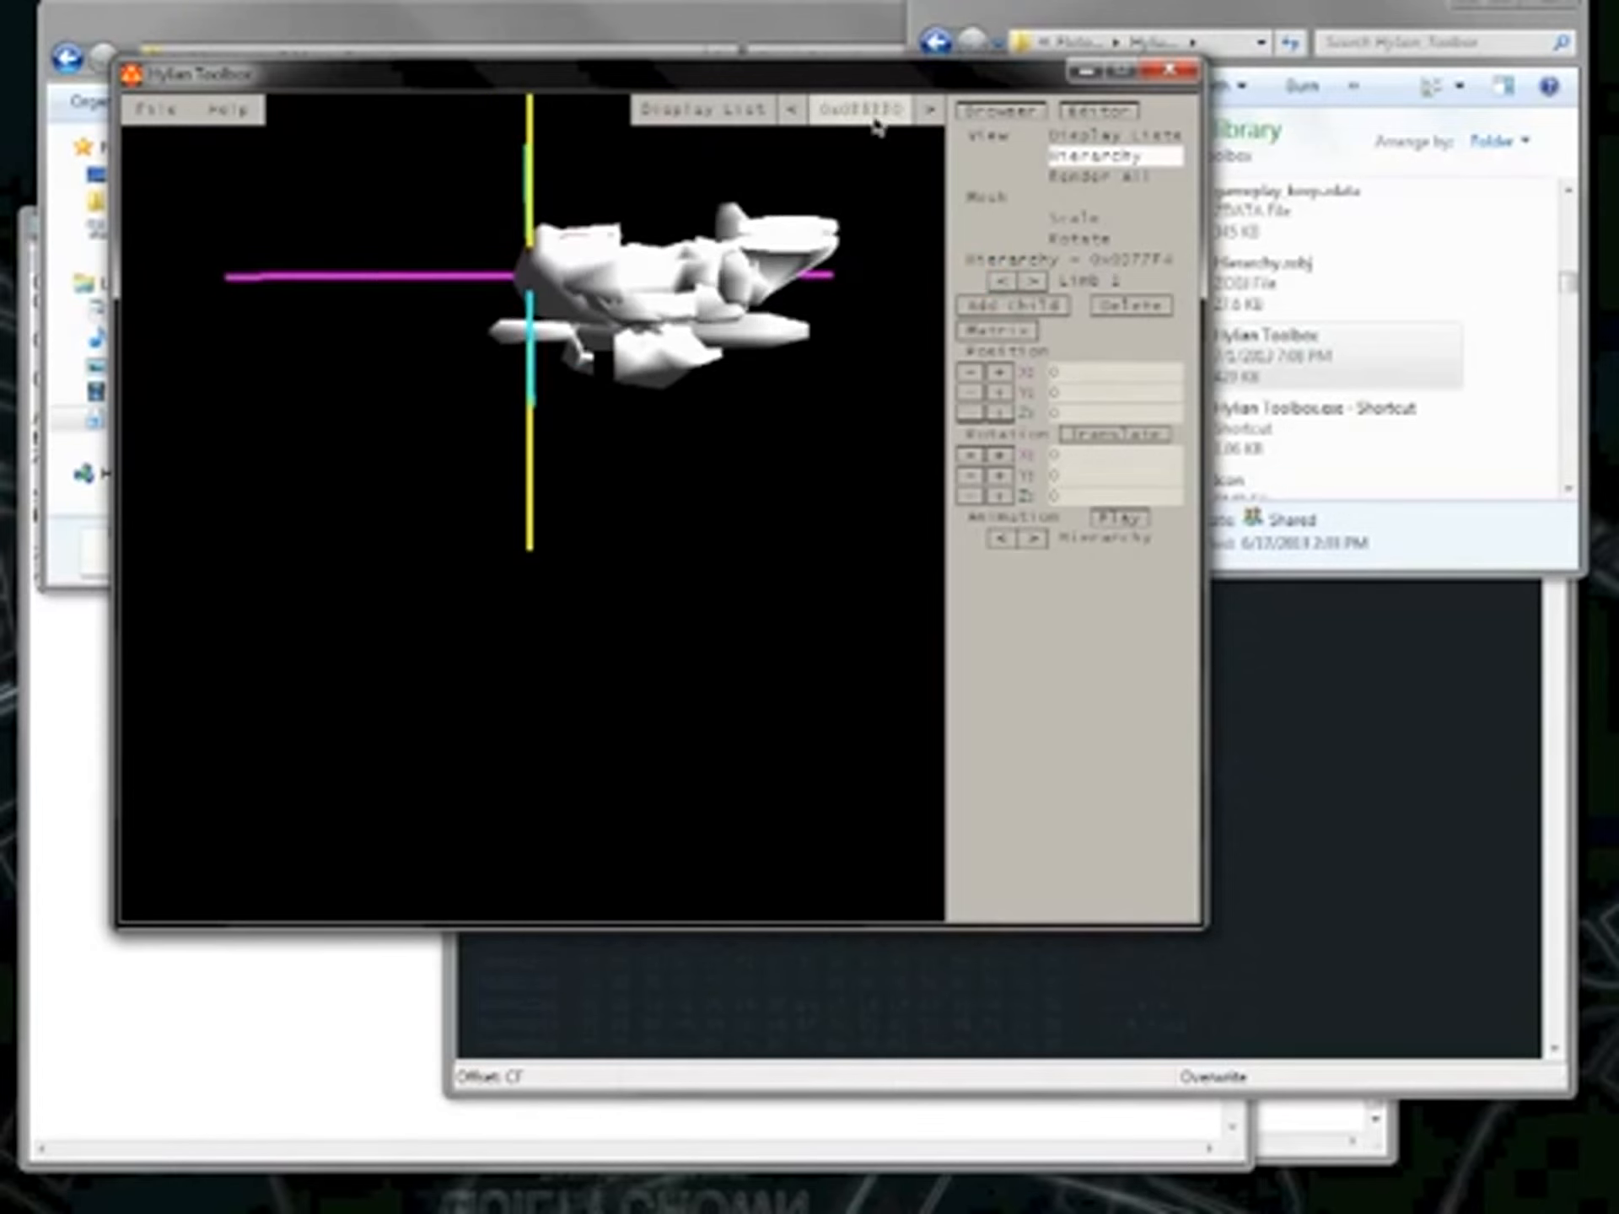
# Return to the individual display lists and compare those before and after 0x02F530, ending on 0x02F530.
pyautogui.click(1054, 136)
pyautogui.moveTo(734, 323); pyautogui.dragTo(779, 282)
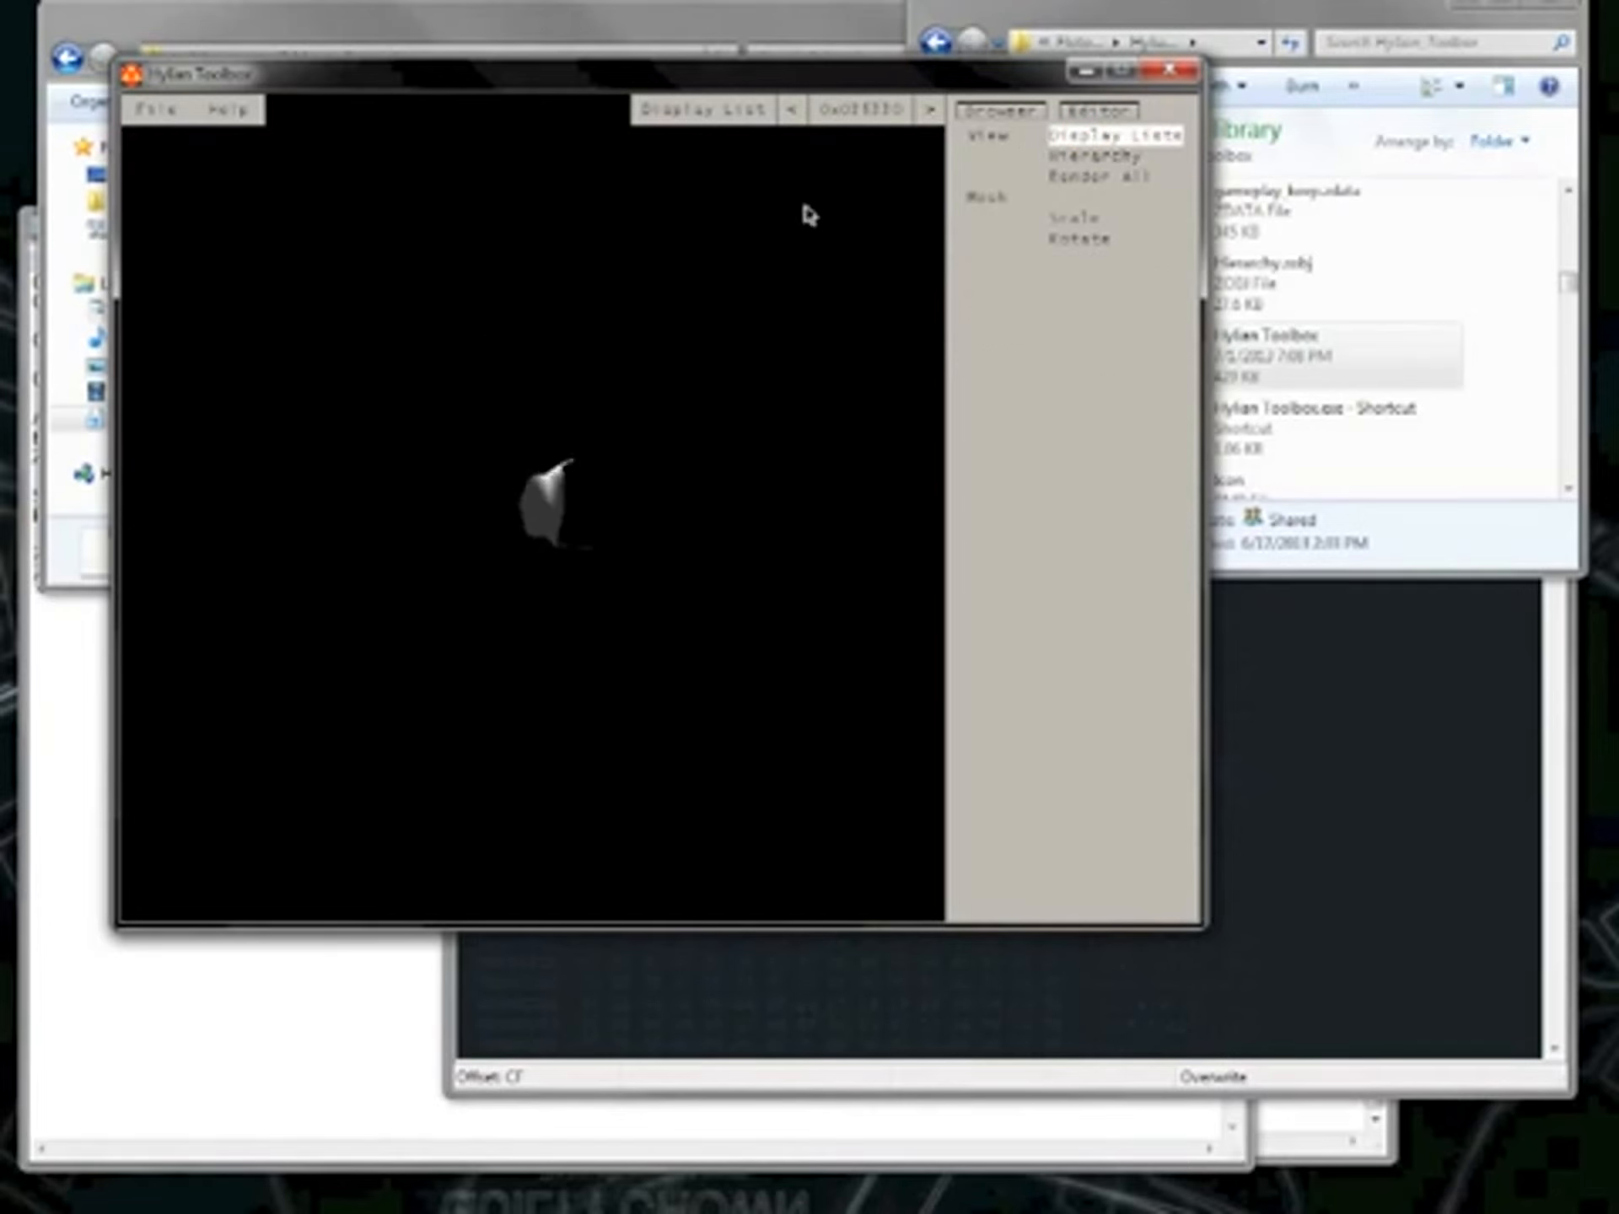
pyautogui.click(790, 111)
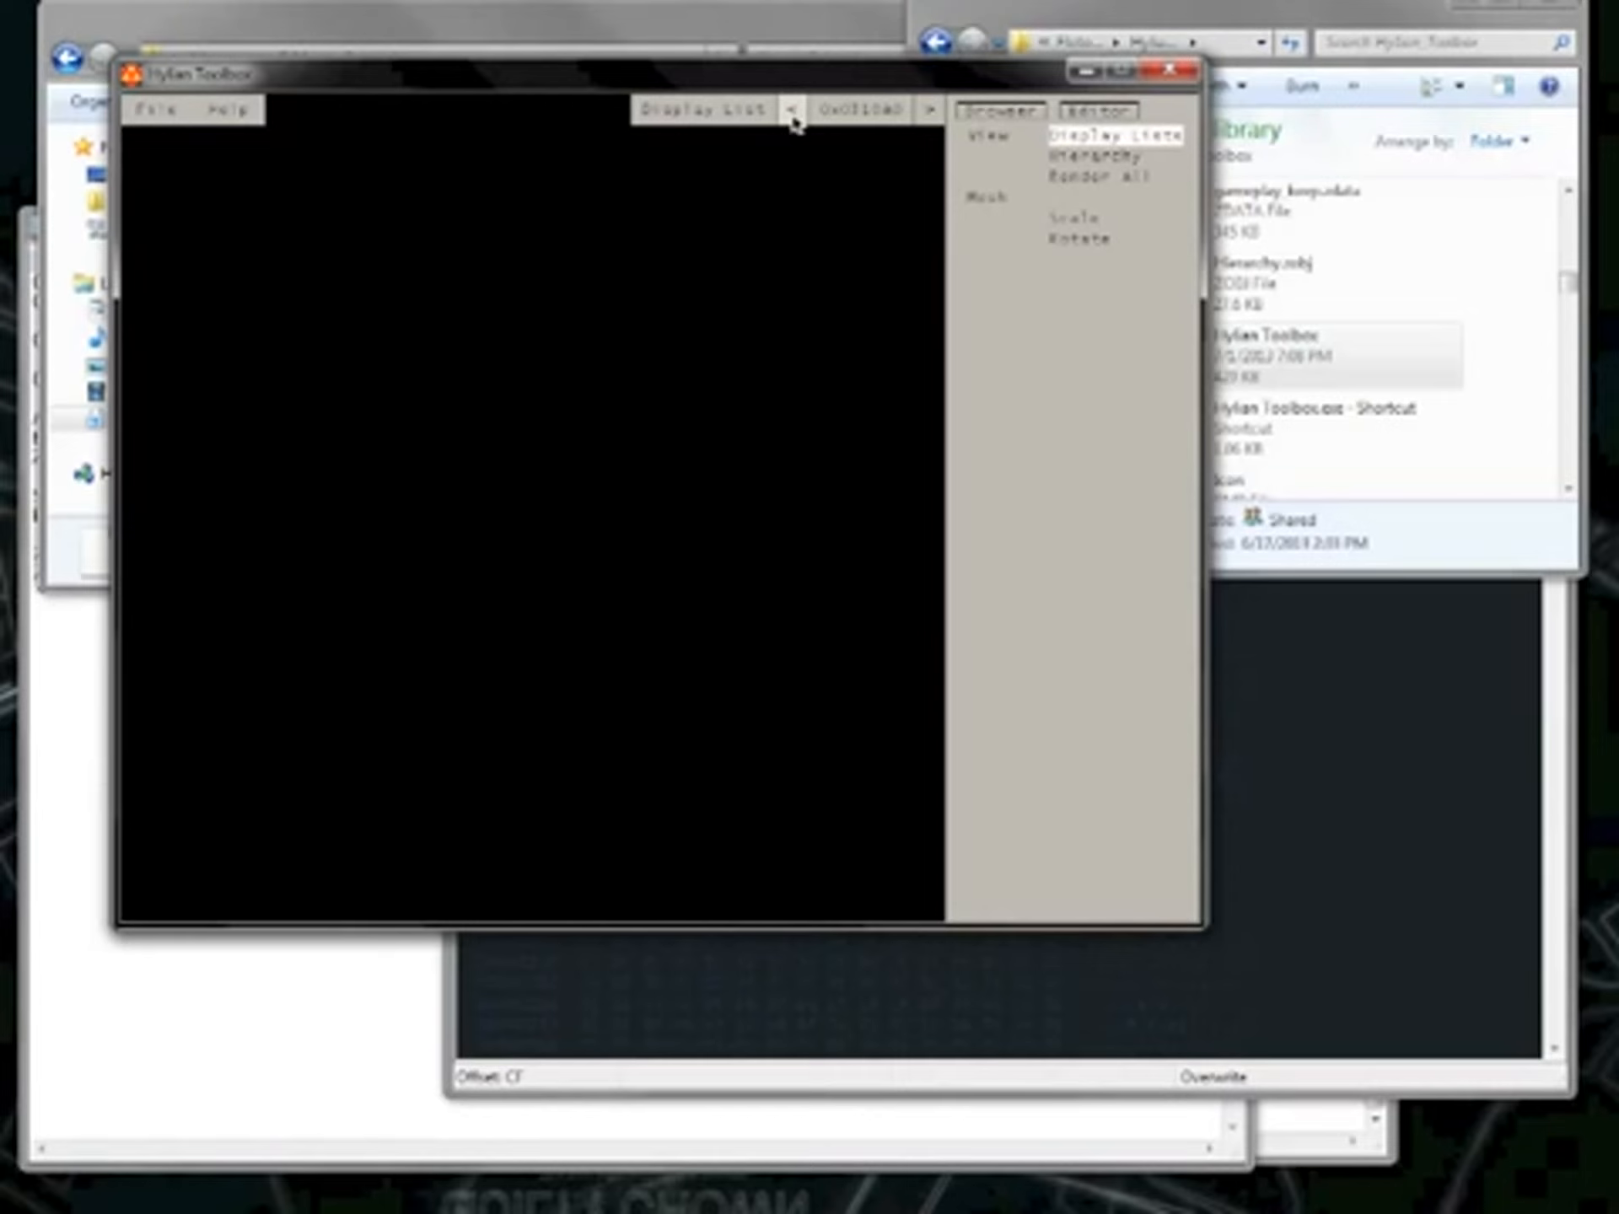
pyautogui.click(791, 112)
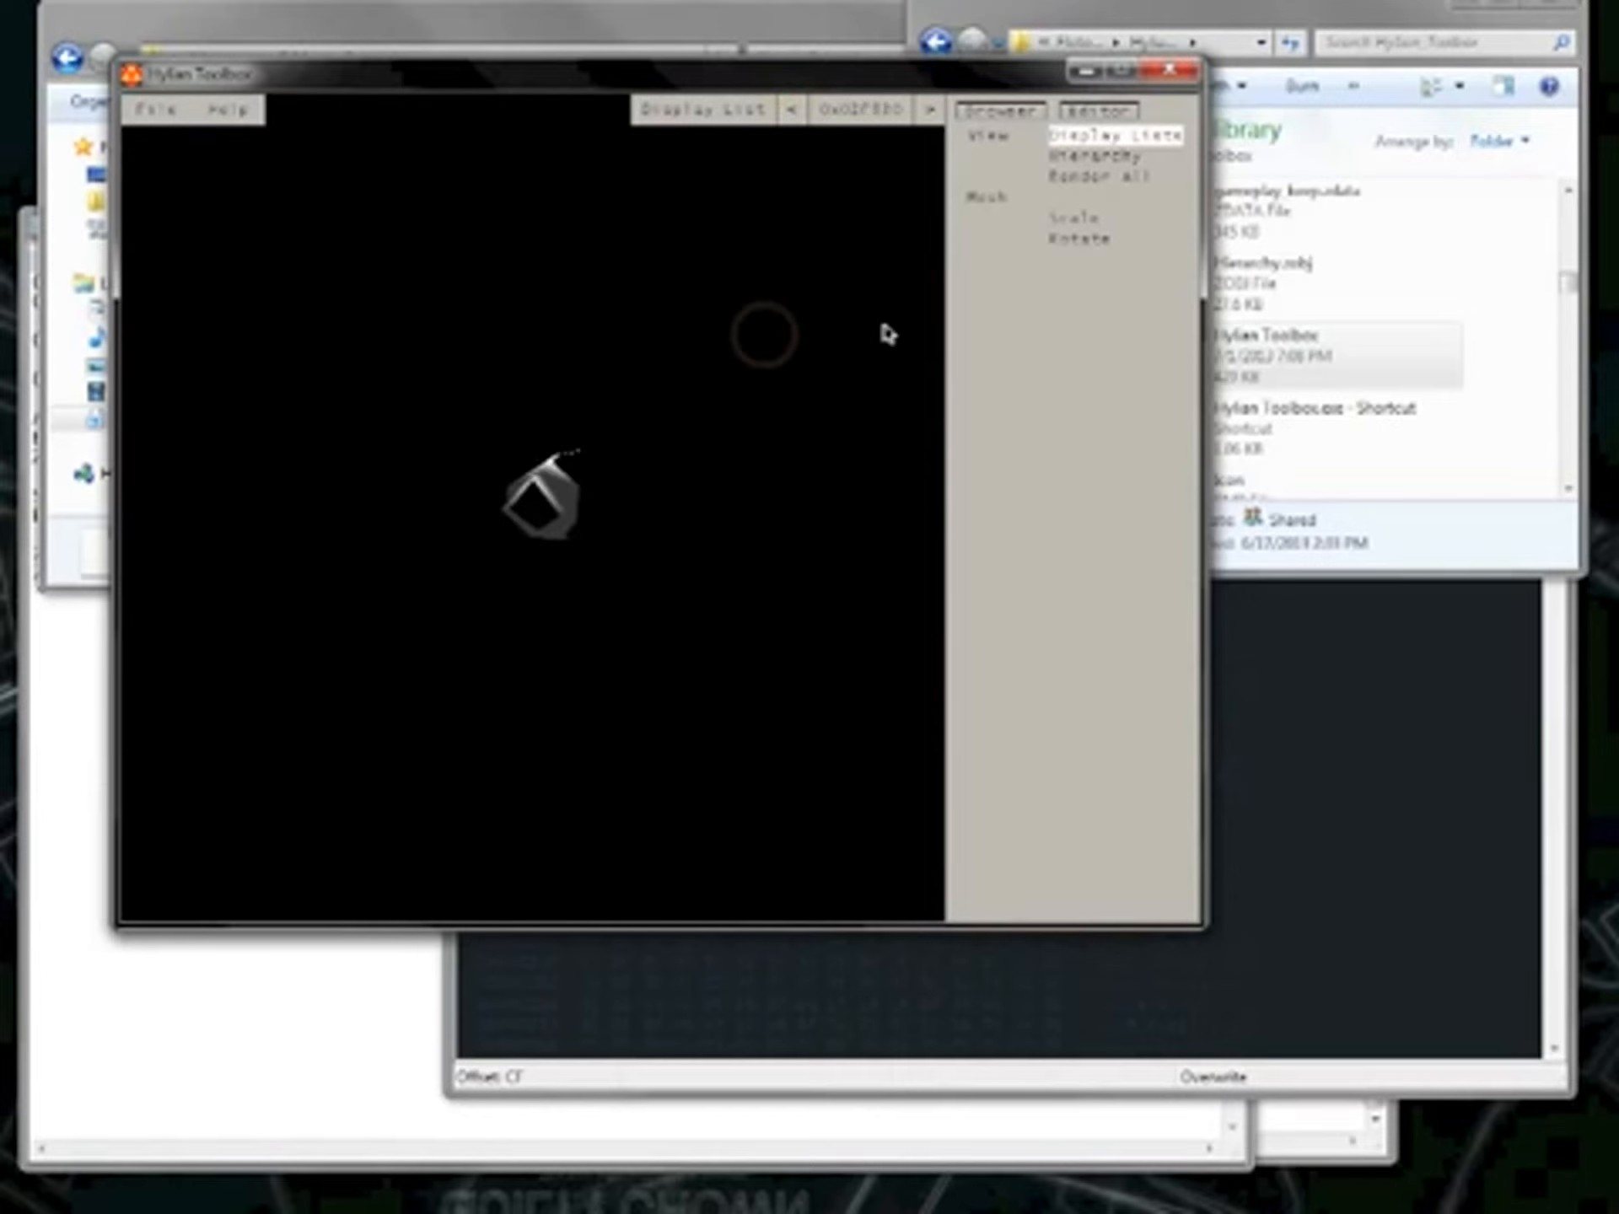
pyautogui.click(797, 113)
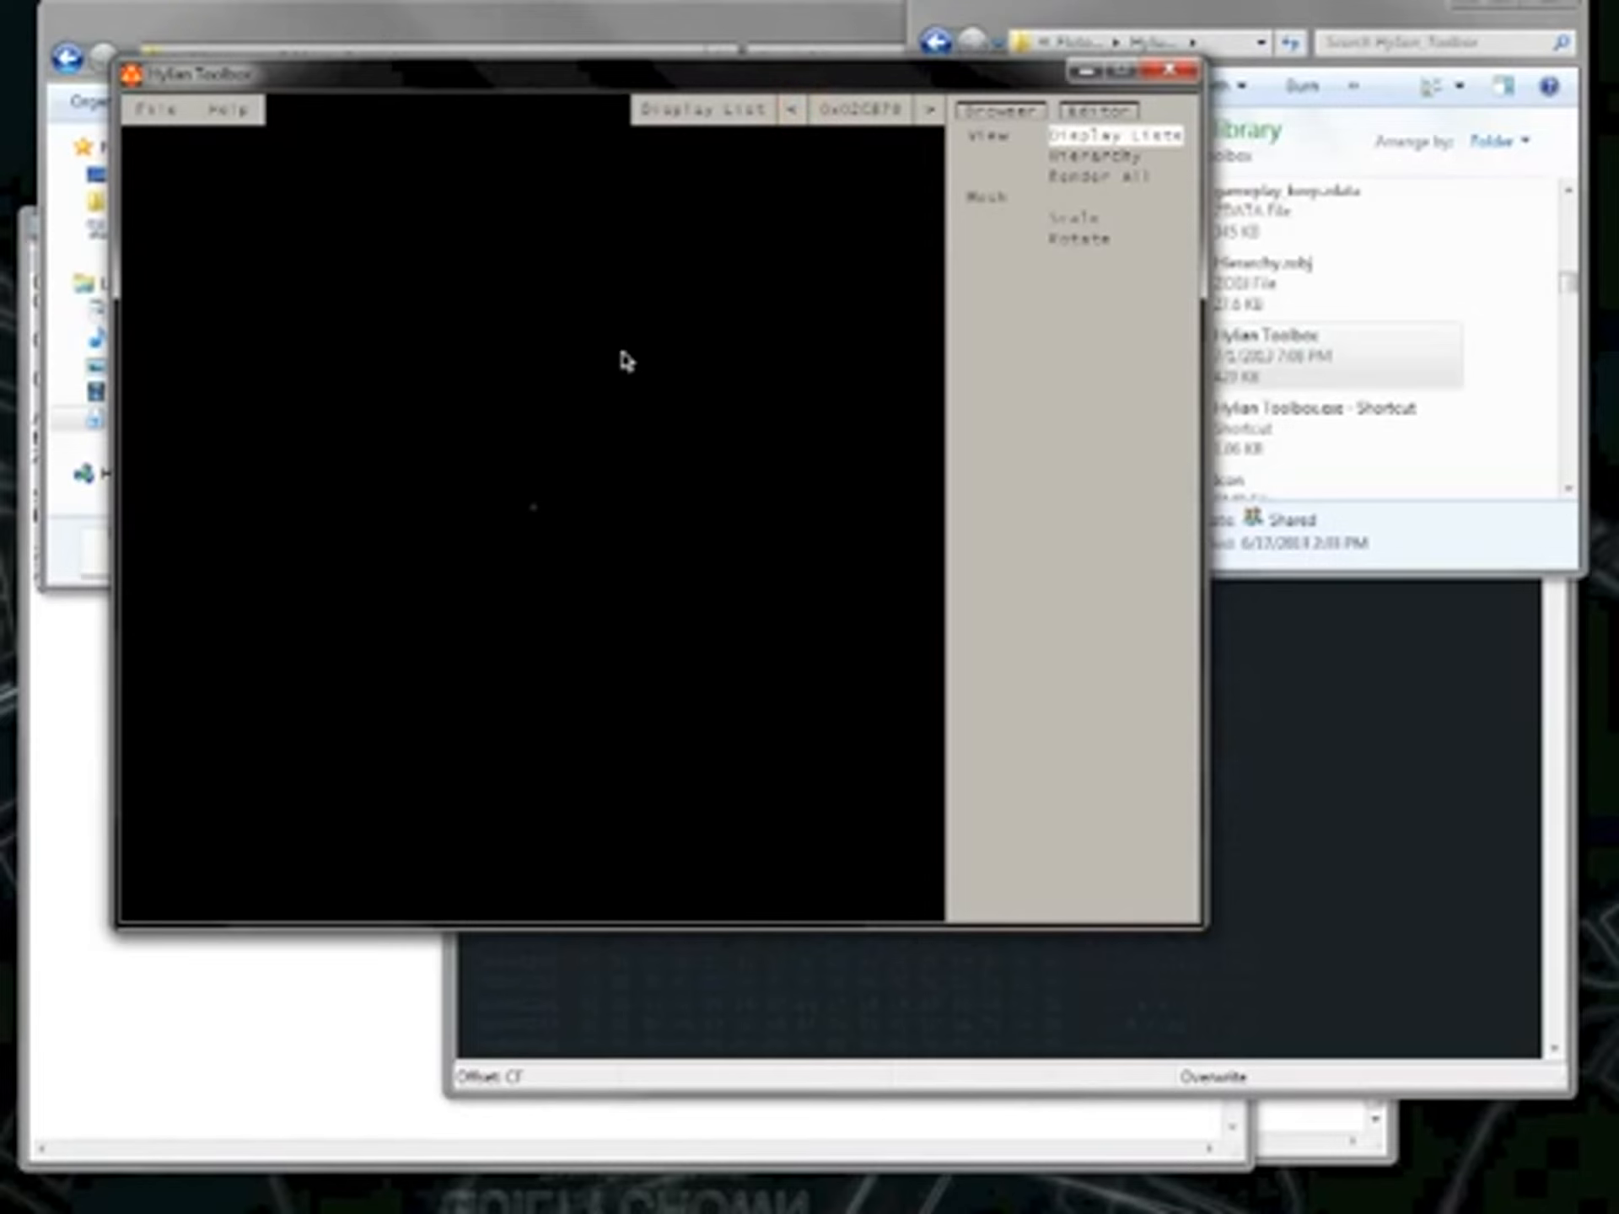
pyautogui.click(791, 111)
pyautogui.click(770, 373)
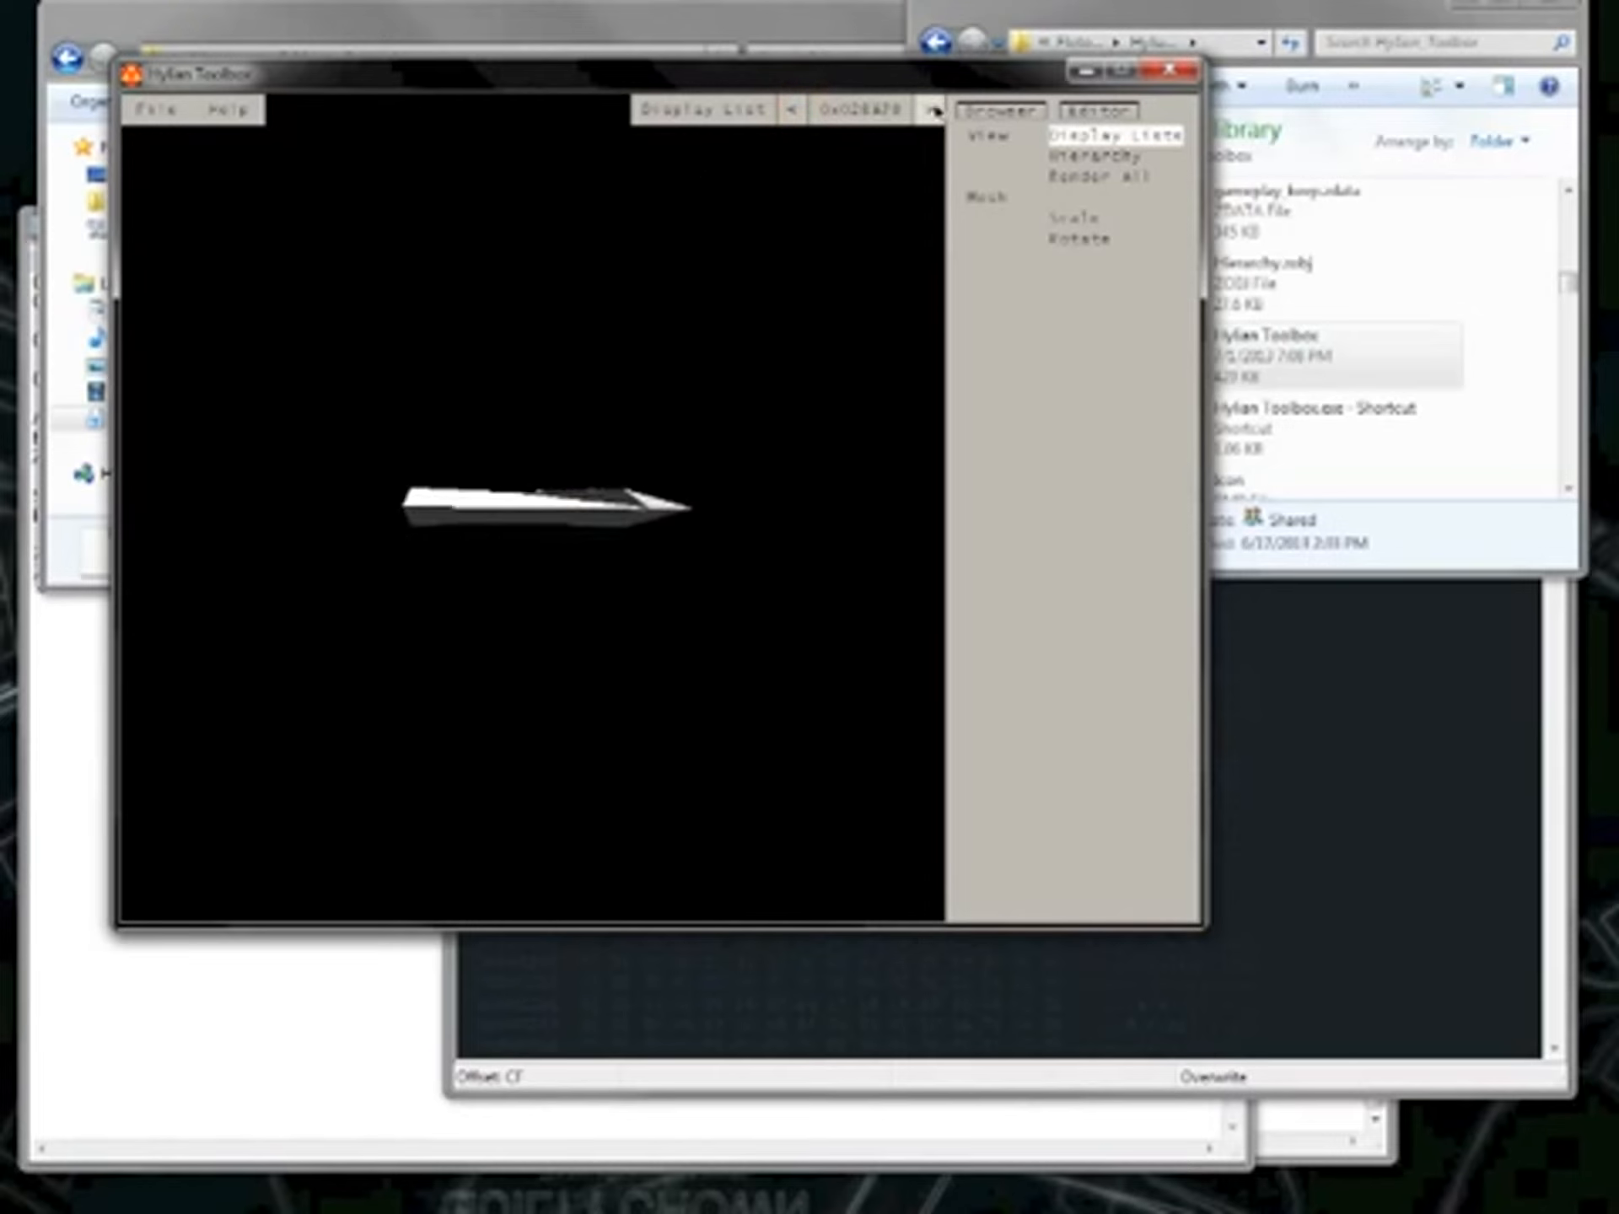
pyautogui.click(930, 110)
pyautogui.click(758, 341)
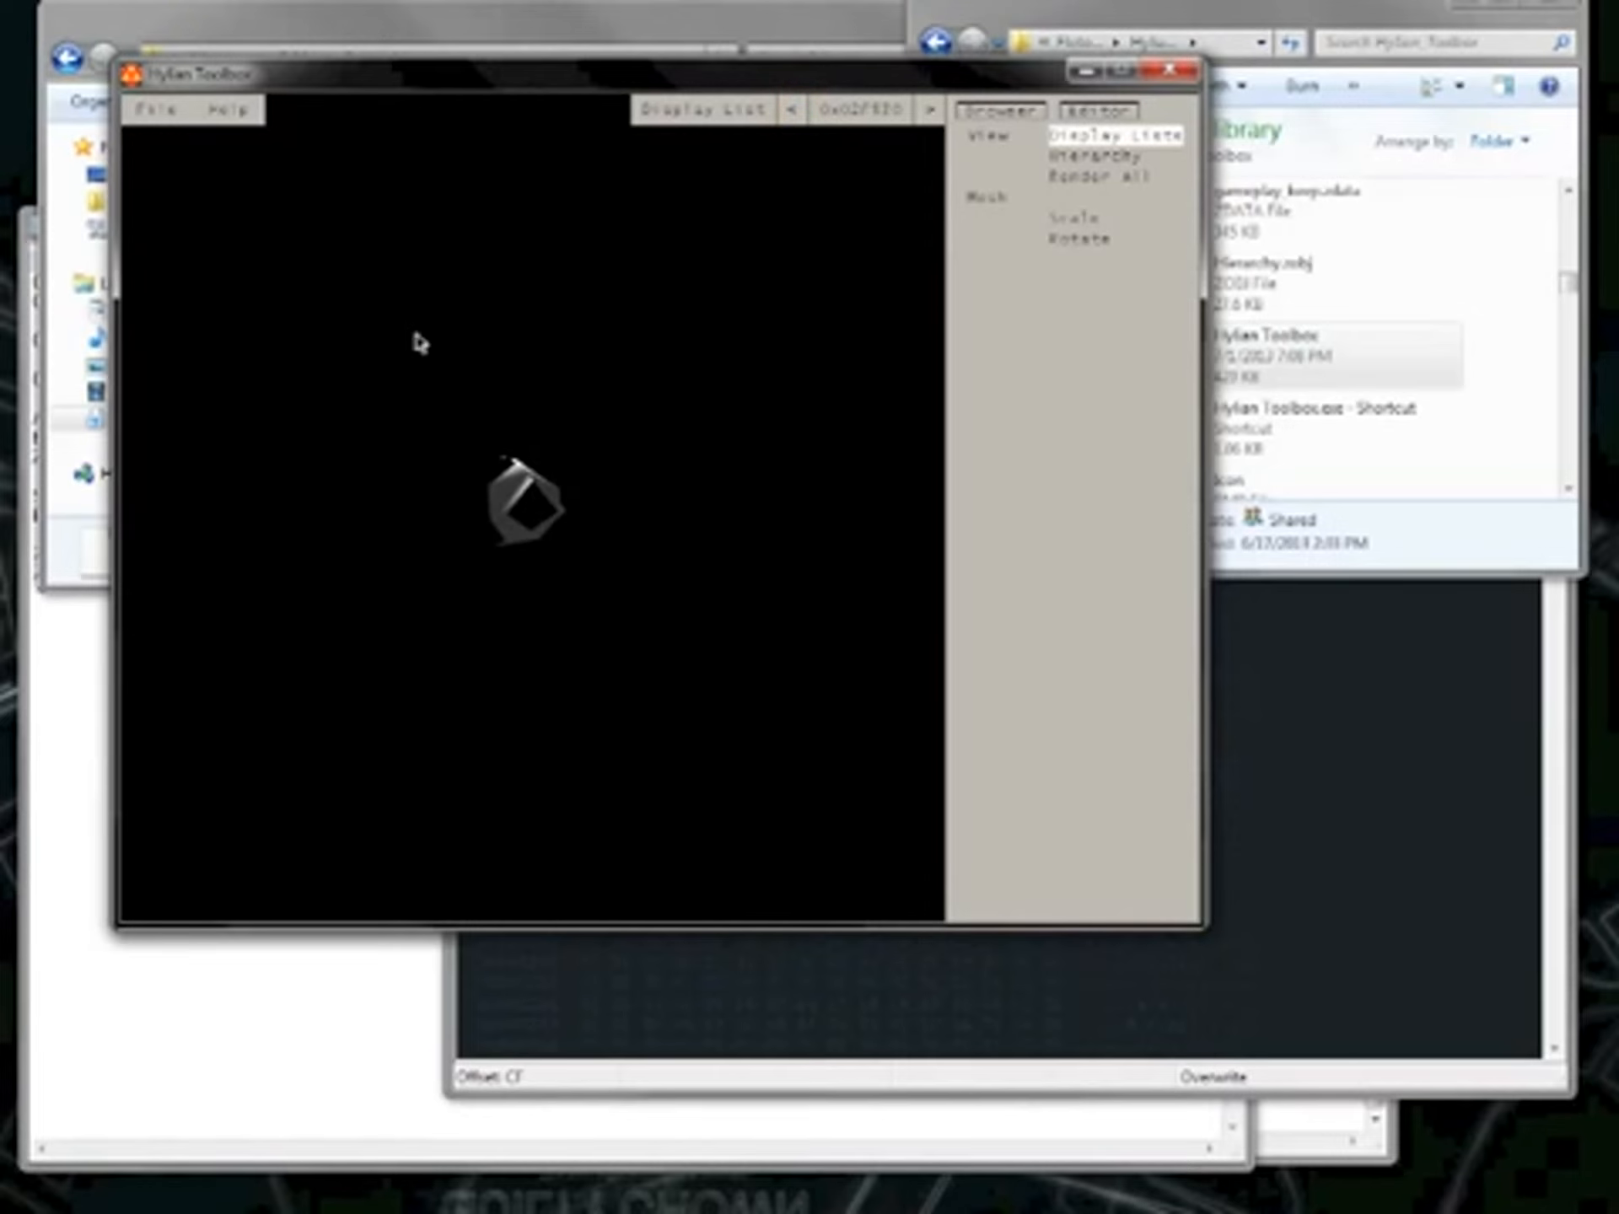
pyautogui.click(929, 111)
pyautogui.click(727, 301)
pyautogui.moveTo(582, 310); pyautogui.dragTo(716, 311)
pyautogui.click(932, 112)
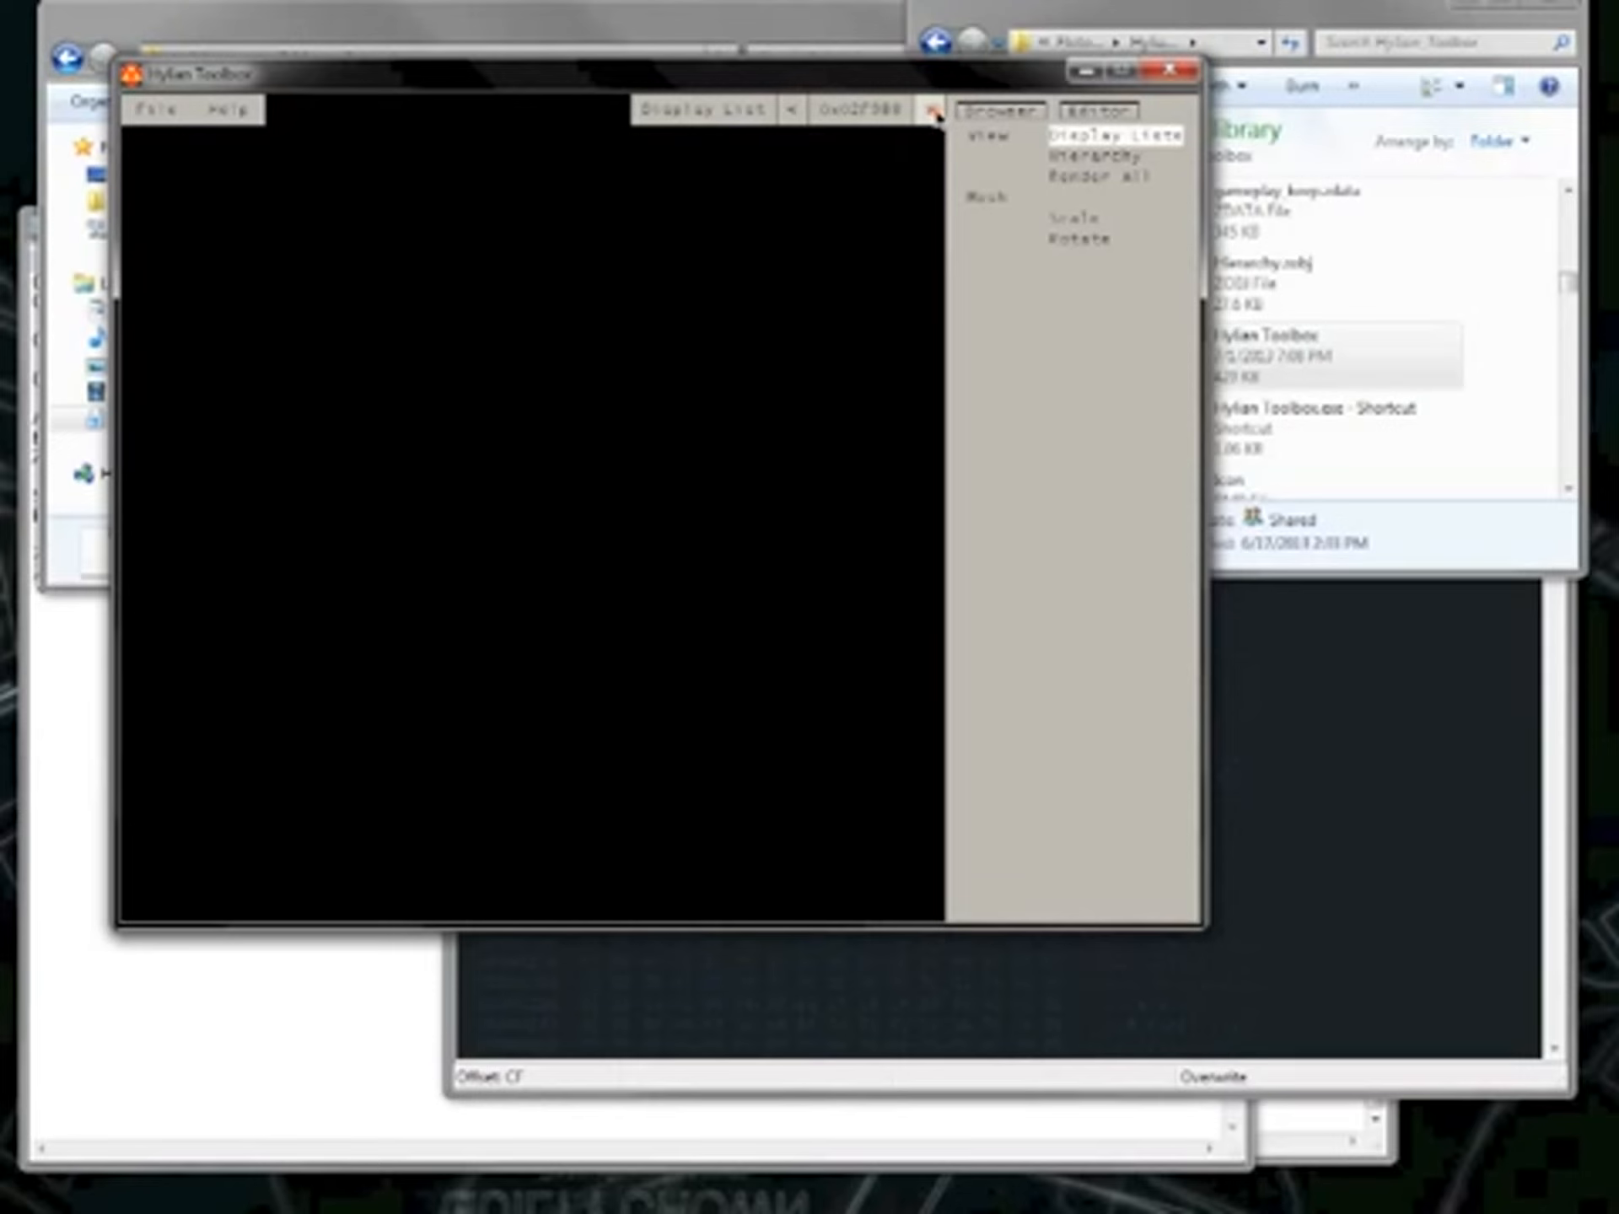
pyautogui.click(672, 278)
pyautogui.click(933, 112)
pyautogui.moveTo(762, 289); pyautogui.dragTo(509, 94)
pyautogui.click(796, 112)
pyautogui.click(797, 111)
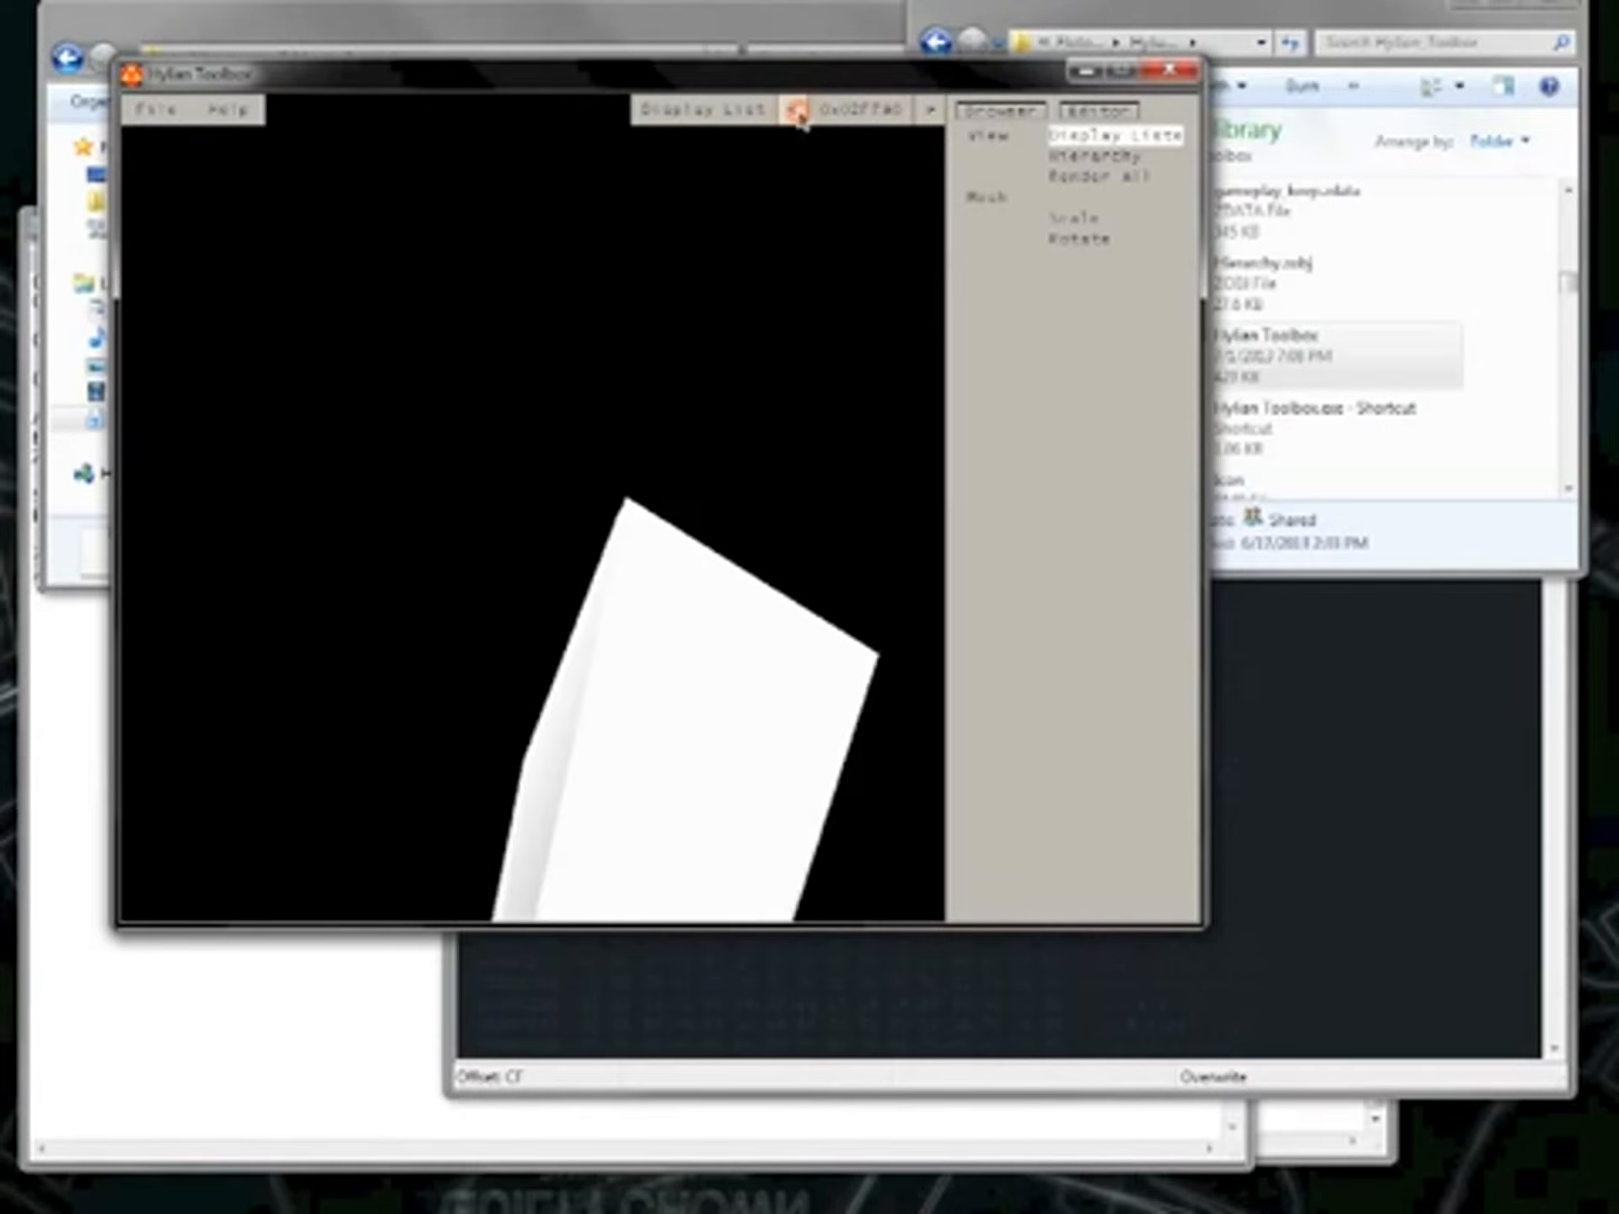
pyautogui.click(796, 111)
pyautogui.moveTo(371, 490); pyautogui.dragTo(589, 614)
pyautogui.moveTo(199, 549); pyautogui.dragTo(936, 282)
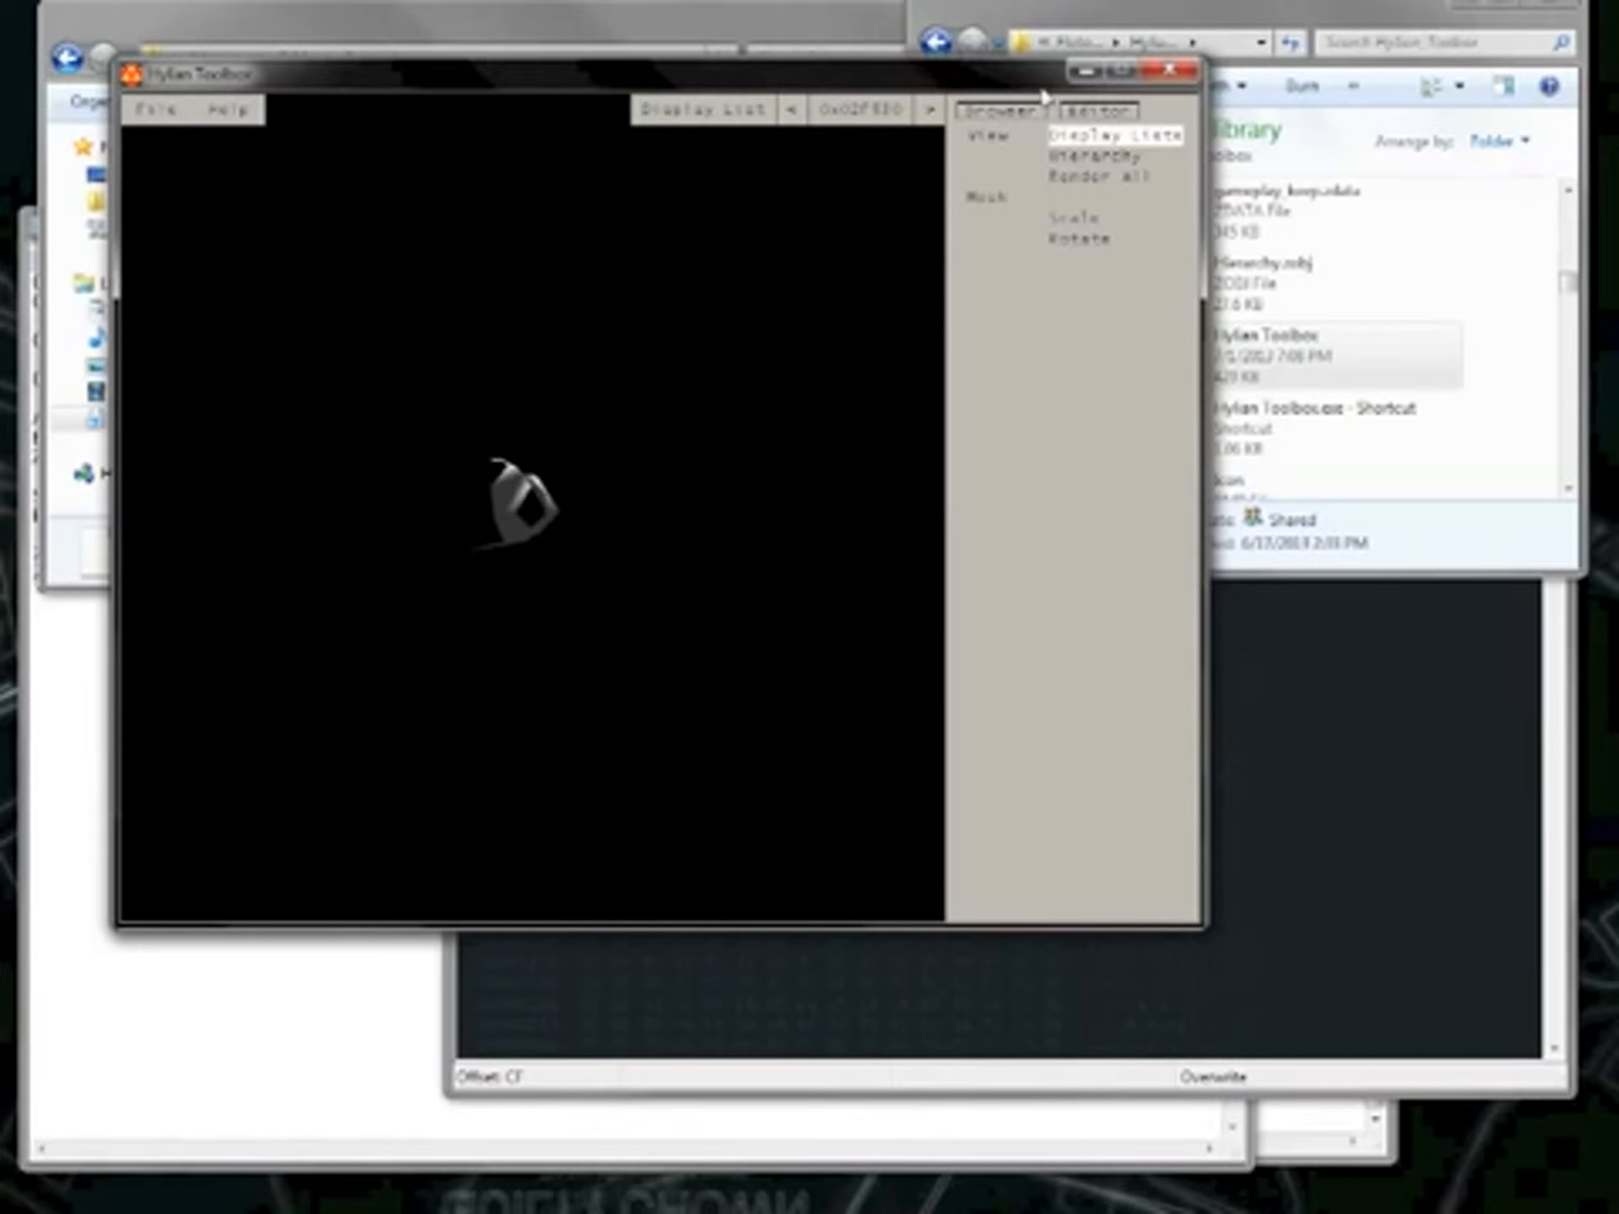
# Close Hylian Toolbox and note the offset 2F530 below the existing entries in Notepad.
pyautogui.click(1169, 71)
pyautogui.click(119, 784)
pyautogui.click(362, 654)
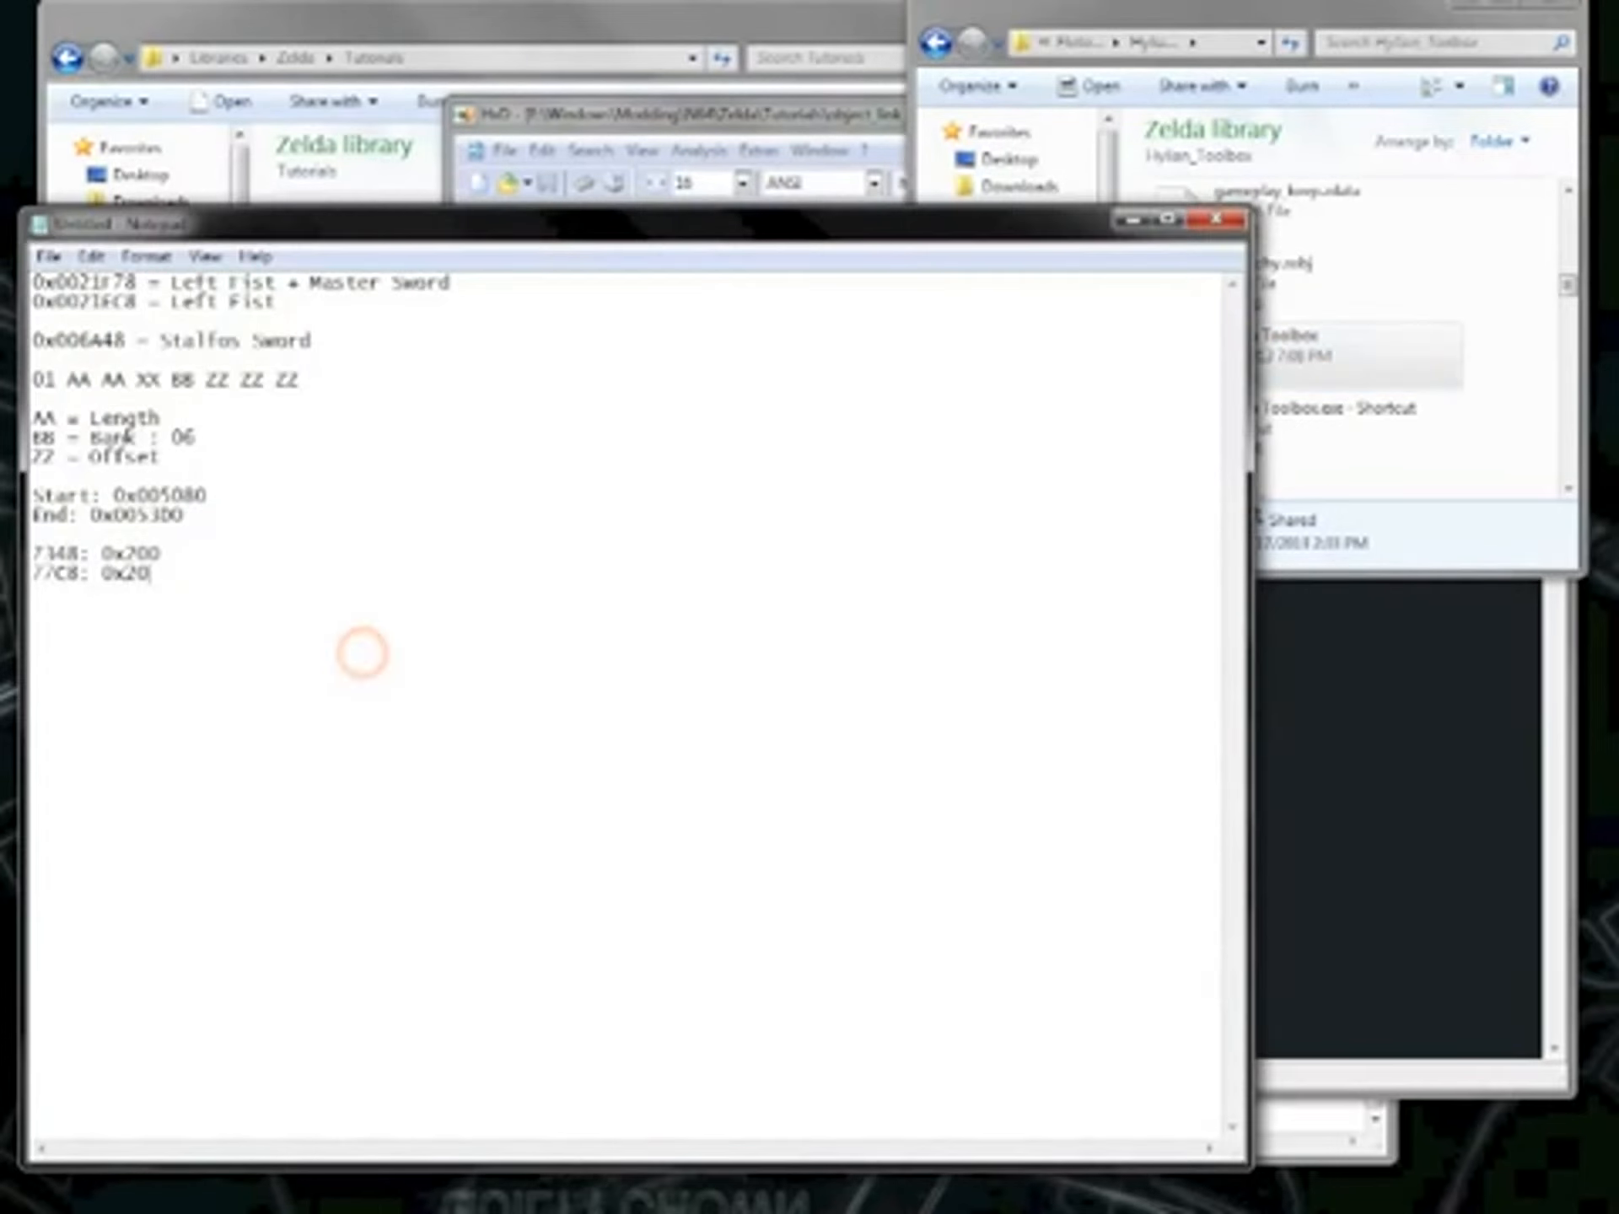
pyautogui.write('2F530')
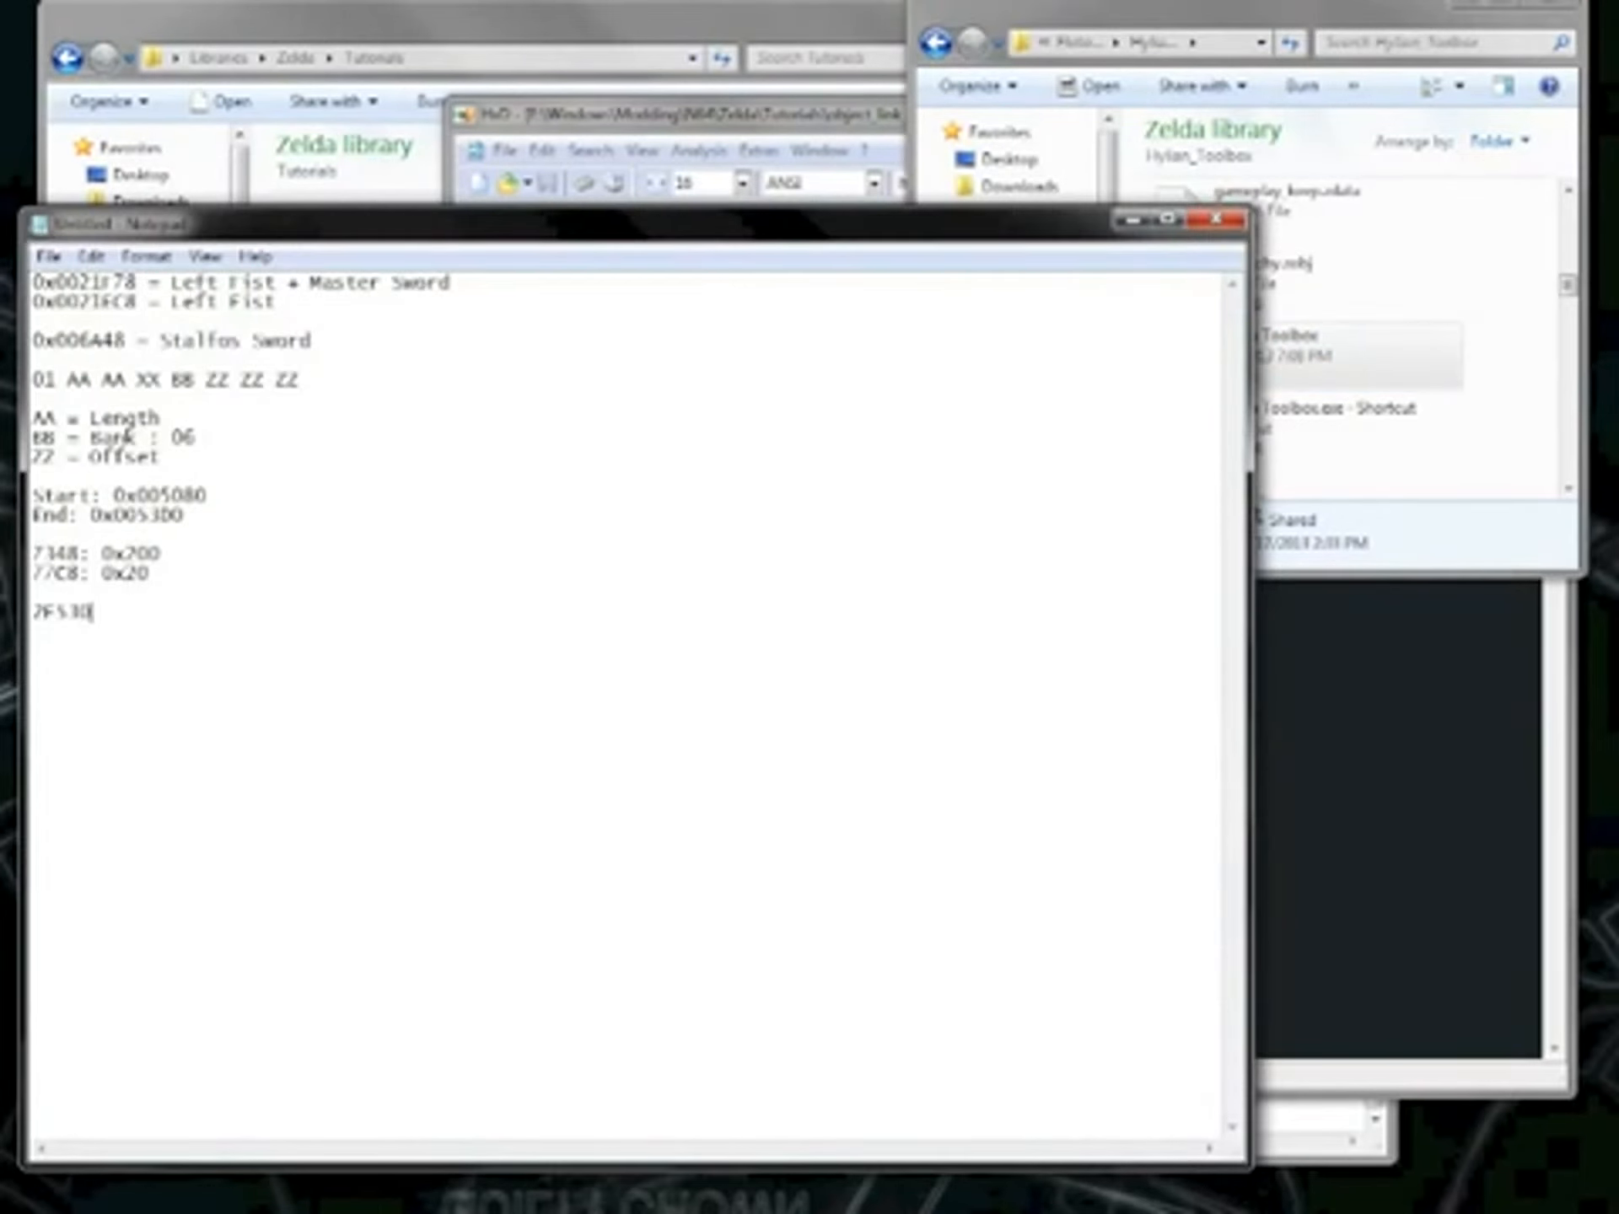
# Switch to HxD and go to hex offset 2F530 from the beginning of object_link_boy.zobj.
pyautogui.click(1369, 809)
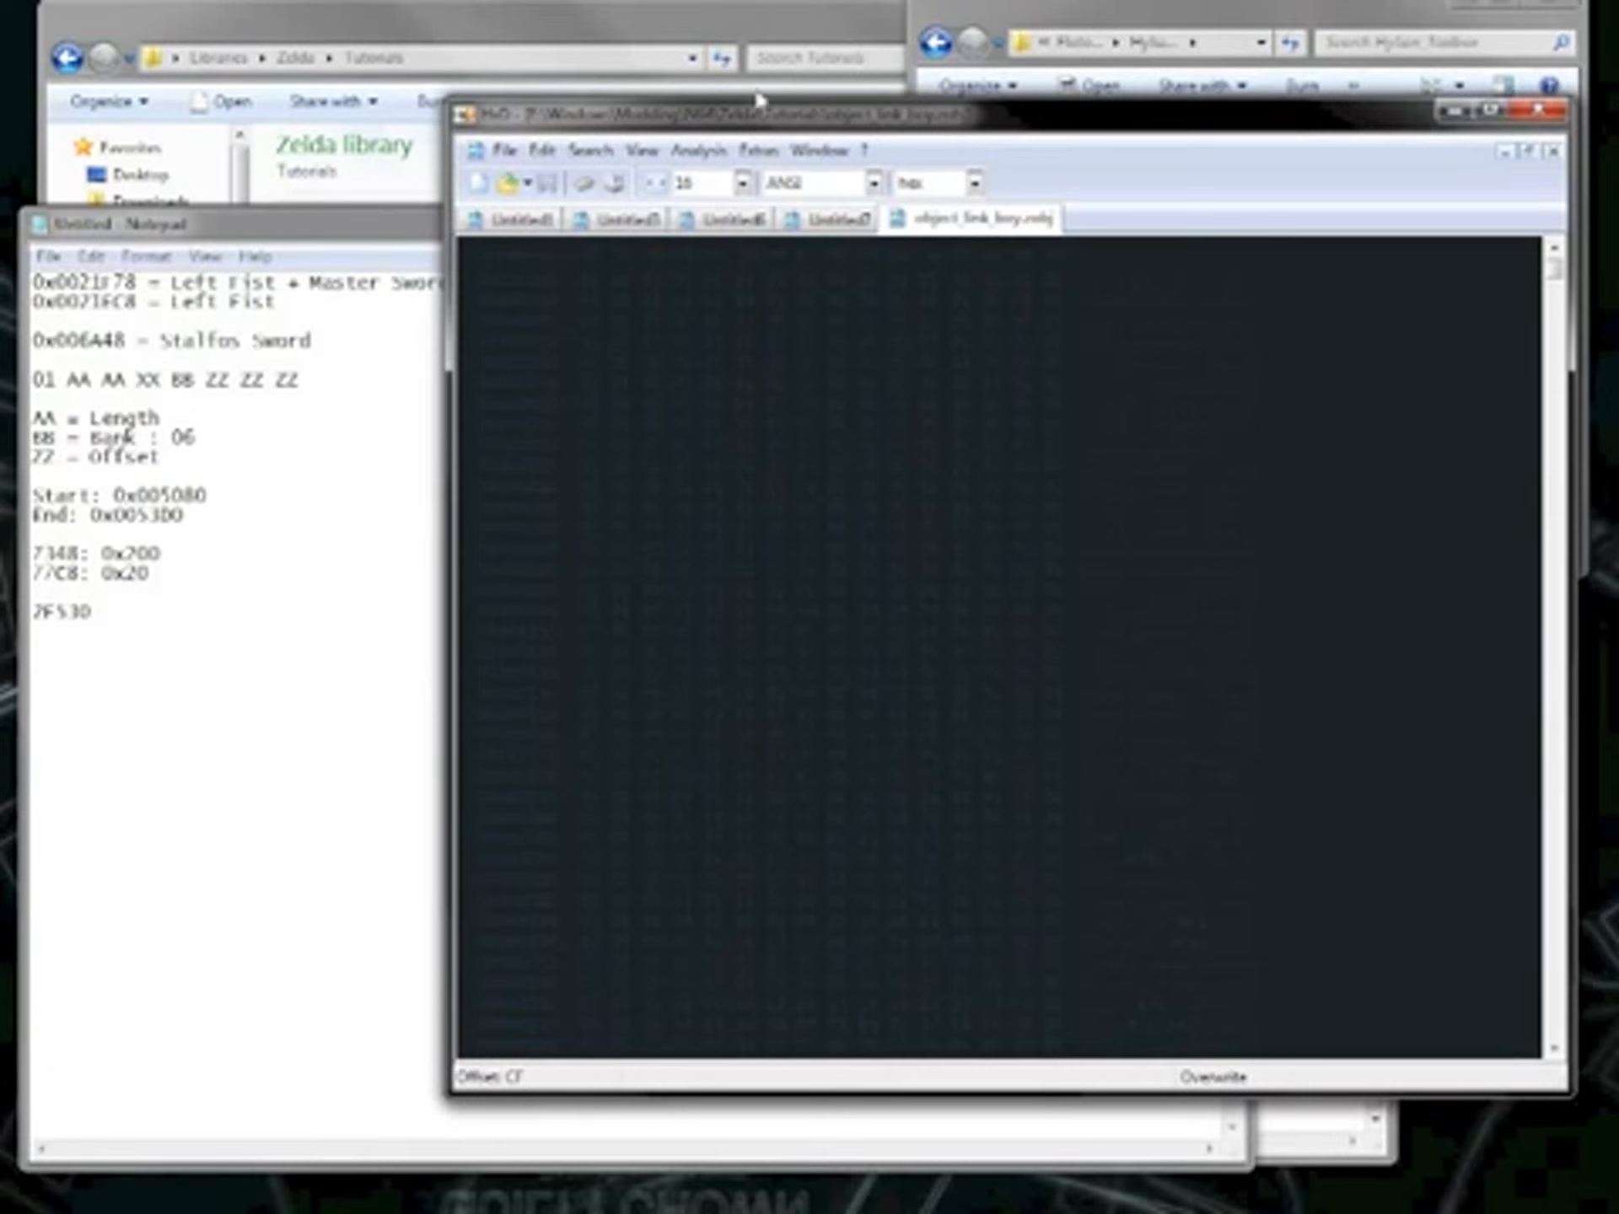
pyautogui.click(1031, 143)
pyautogui.click(1060, 149)
pyautogui.hotkey('ctrl', 'g')
pyautogui.write('2F530')
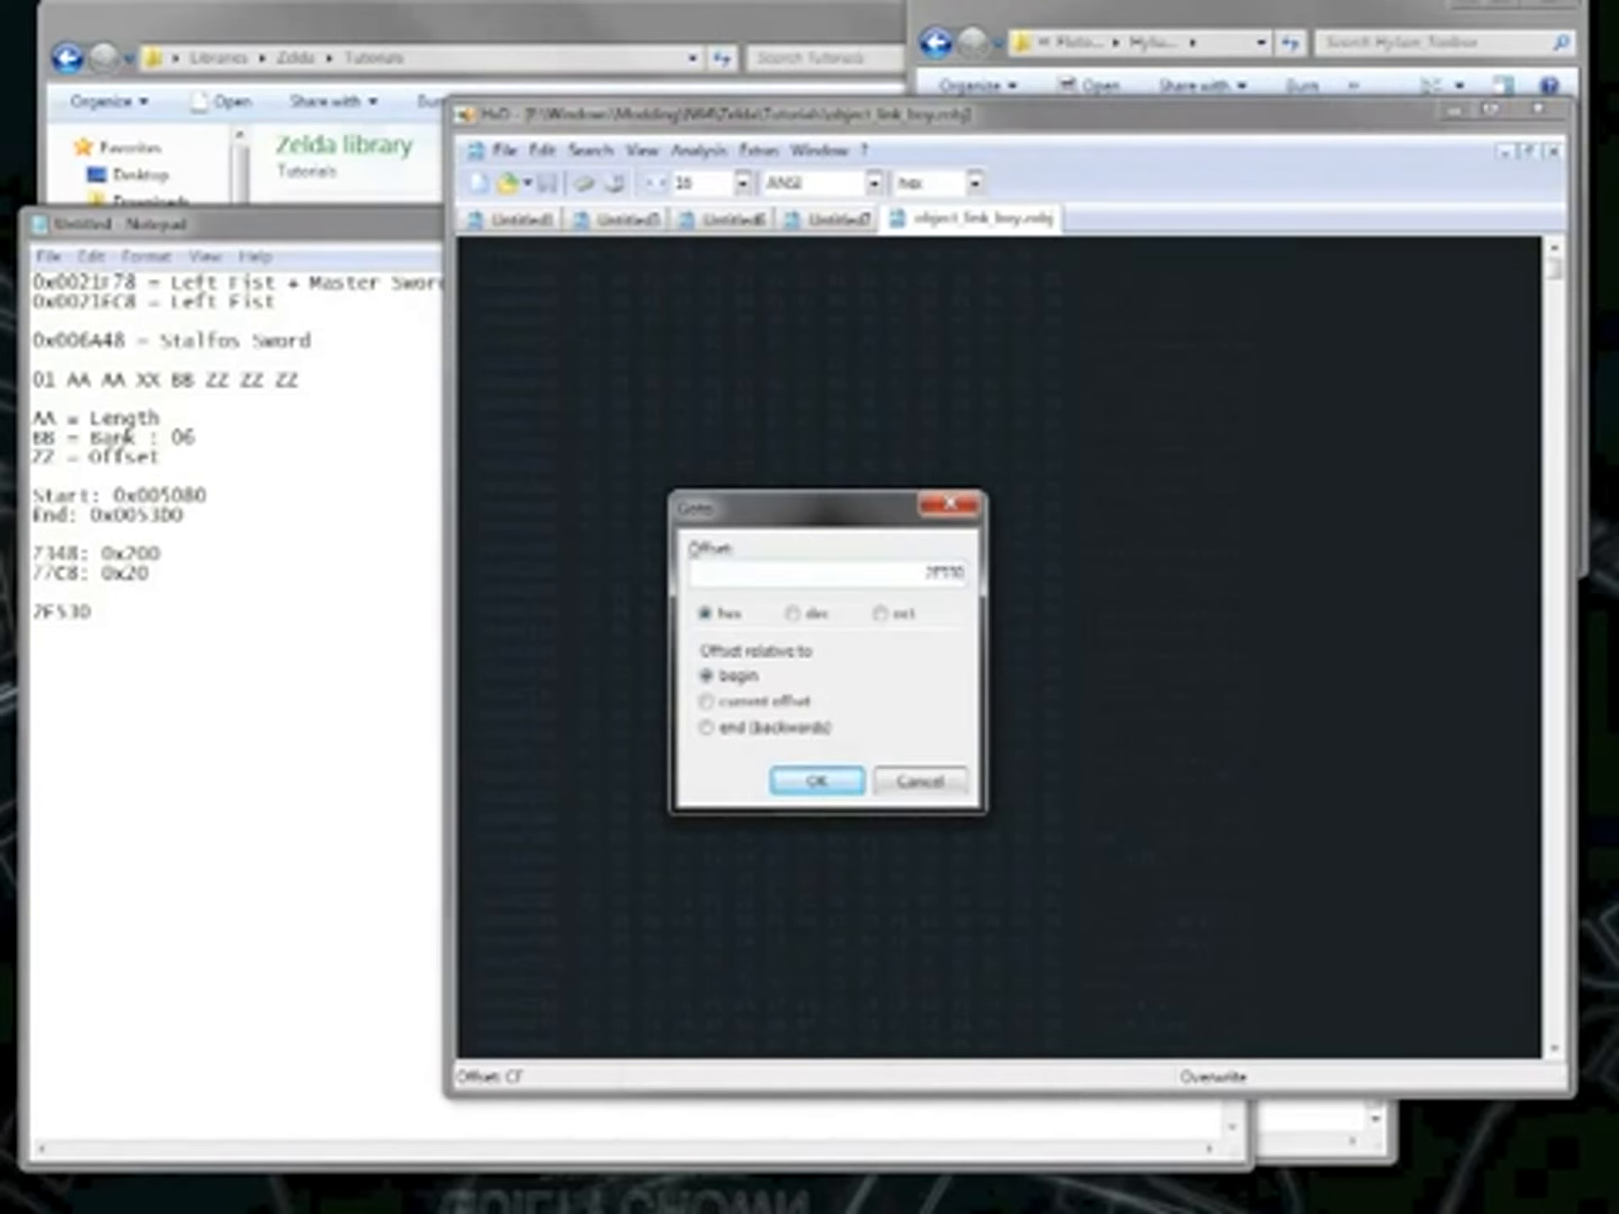
pyautogui.press('Return')
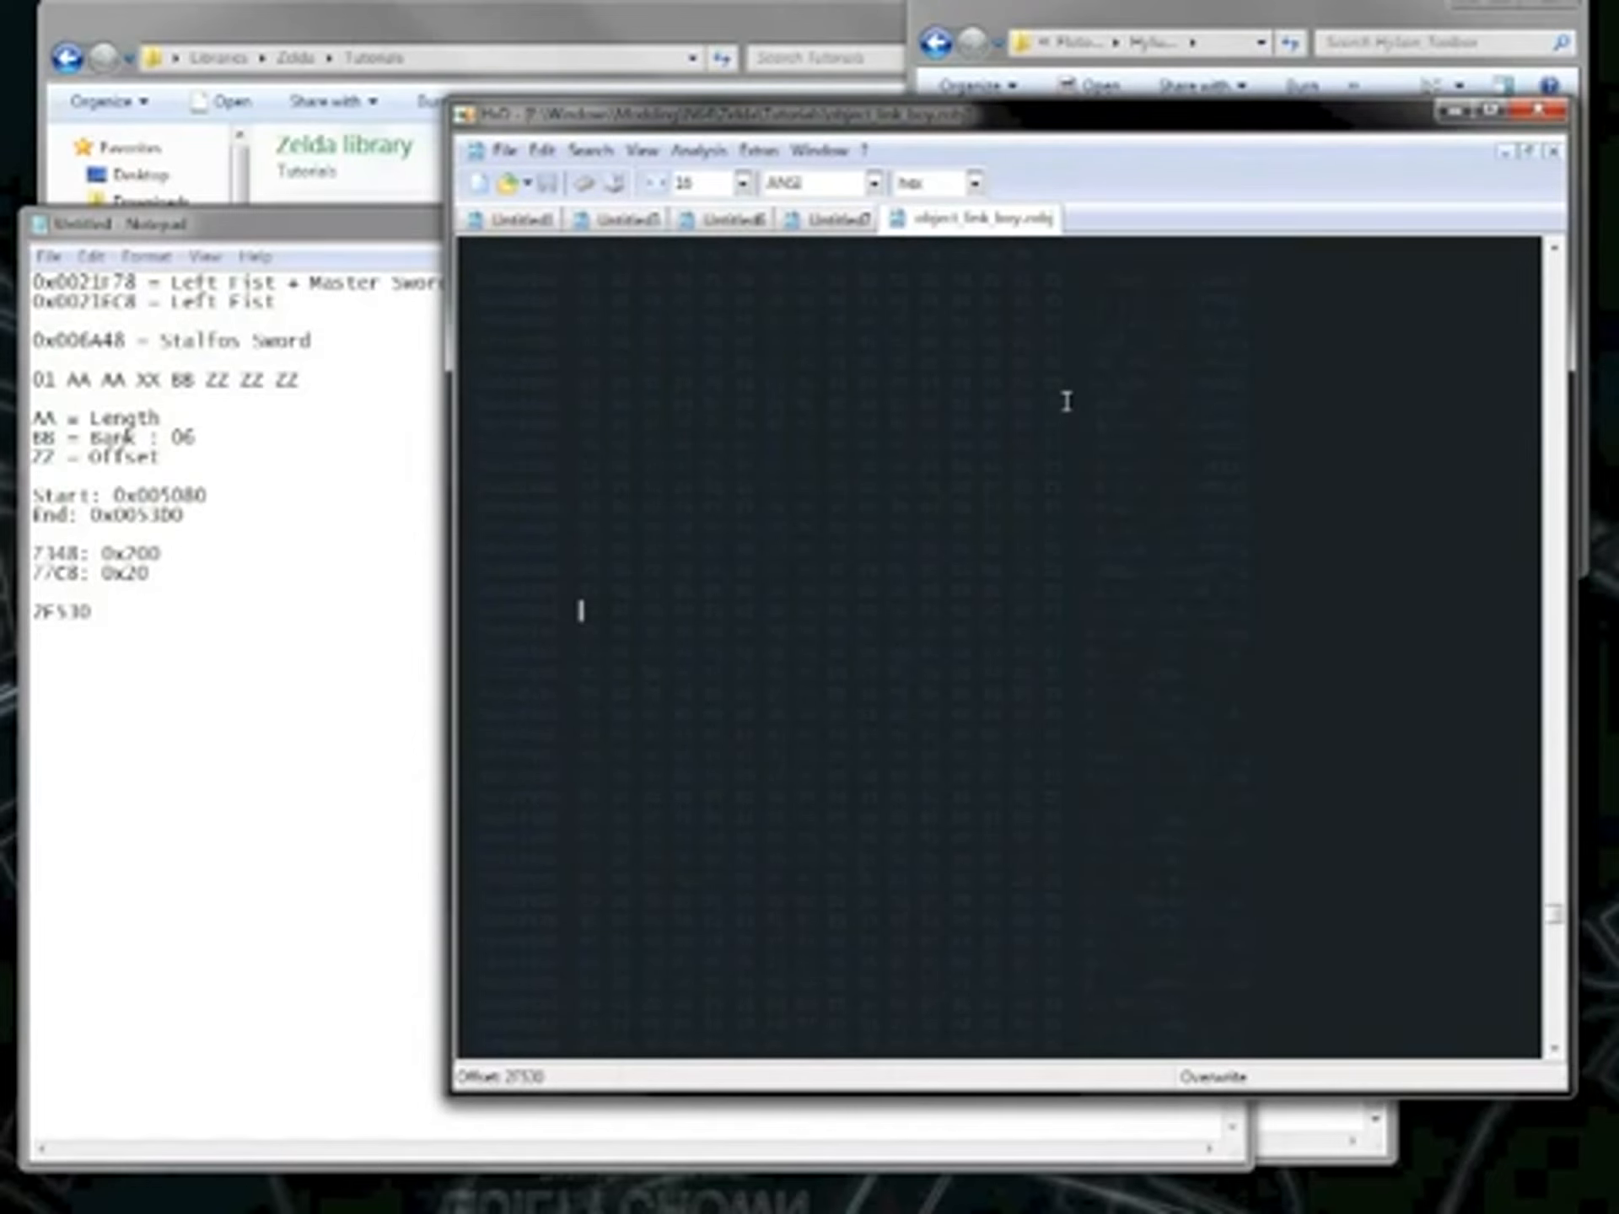
# Copy the entire display list from Untitled1 and overwrite the bytes of object_link_boy.zobj from offset 2F530 with it.
pyautogui.click(521, 222)
pyautogui.hotkey('ctrl', 'a')
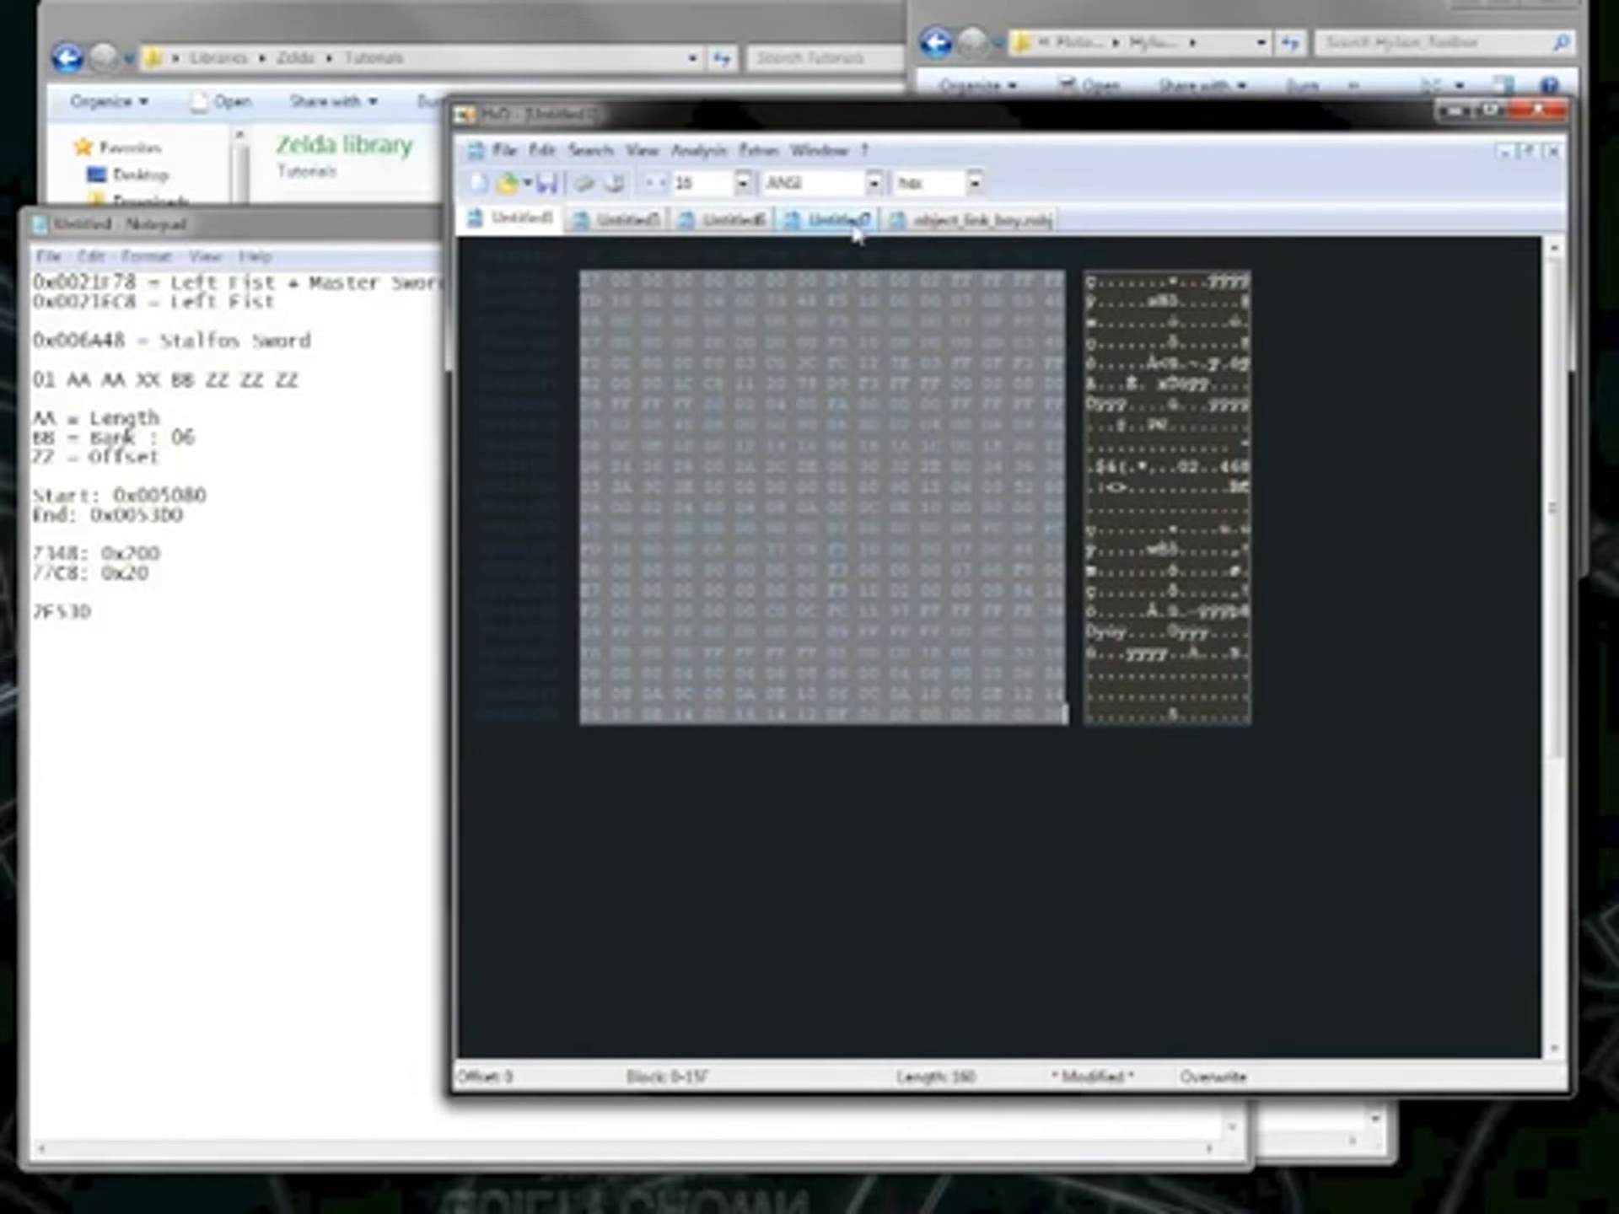
pyautogui.click(929, 221)
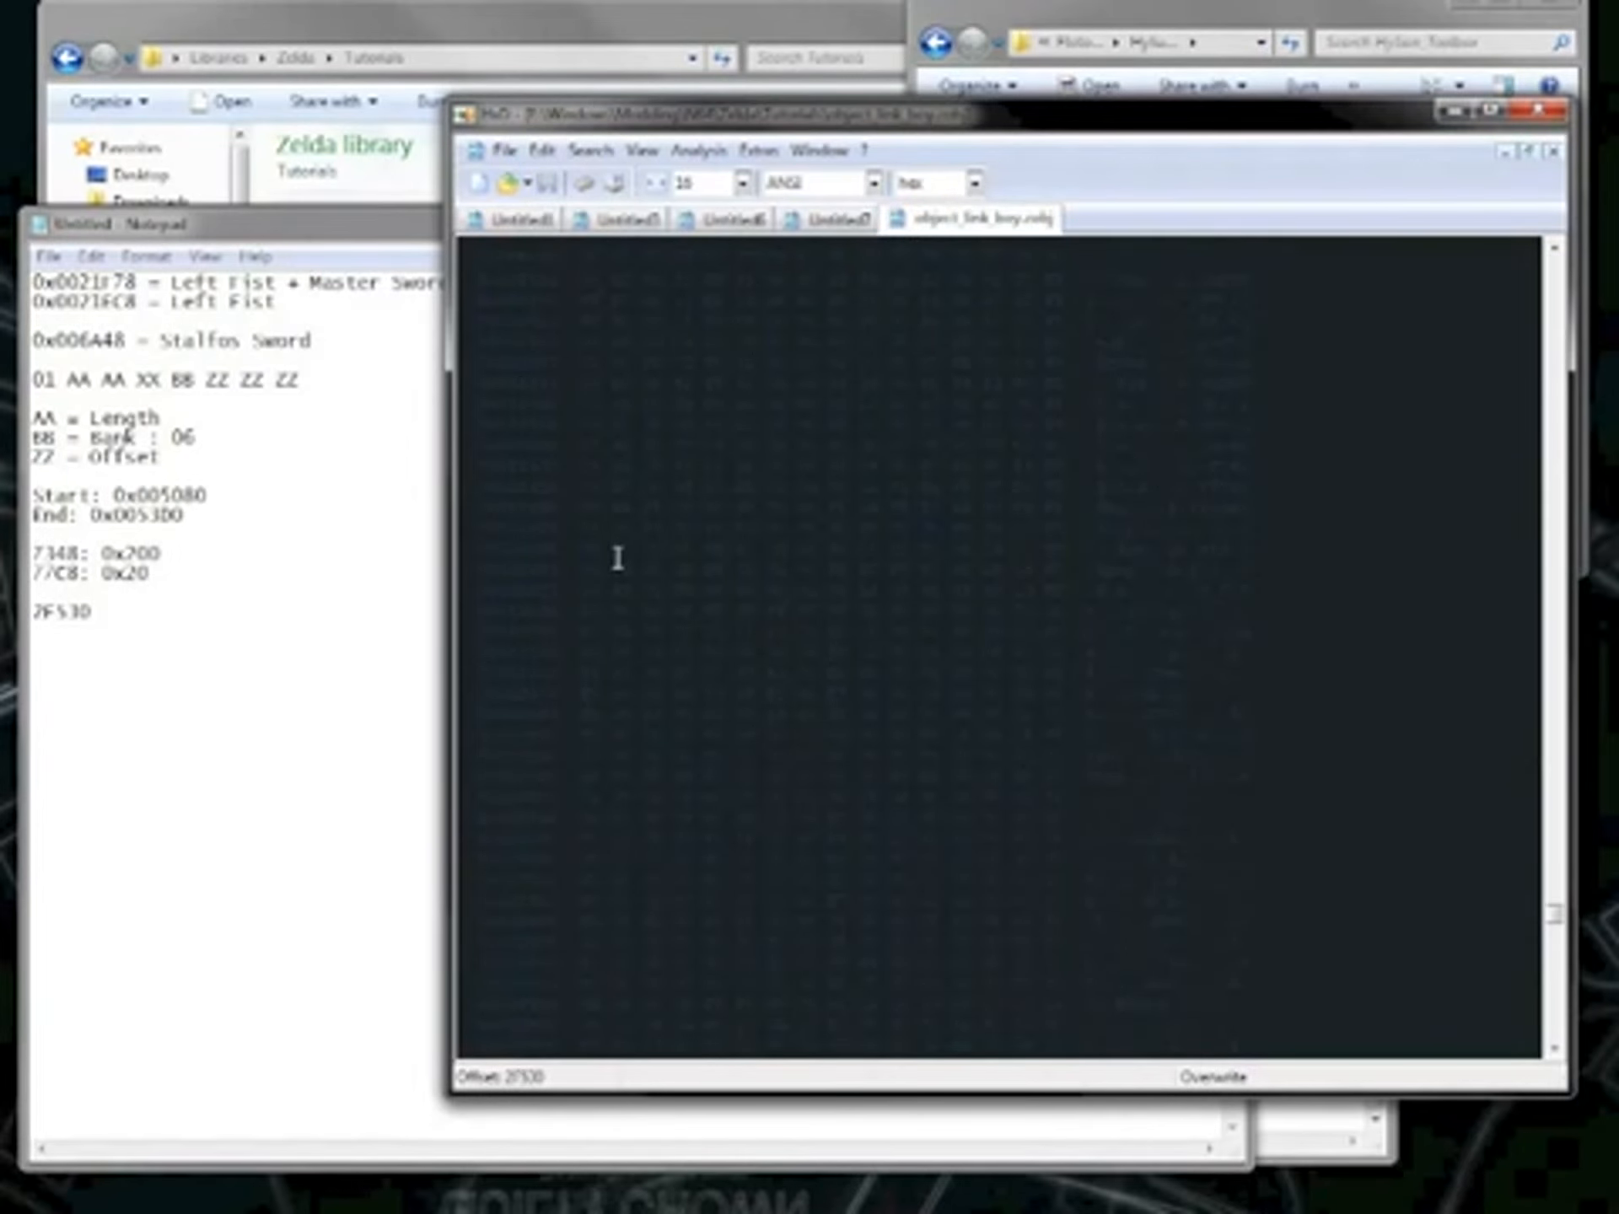
pyautogui.hotkey('ctrl', 'v')
pyautogui.hotkey('ctrl', 'z')
pyautogui.rightClick(576, 592)
pyautogui.click(675, 721)
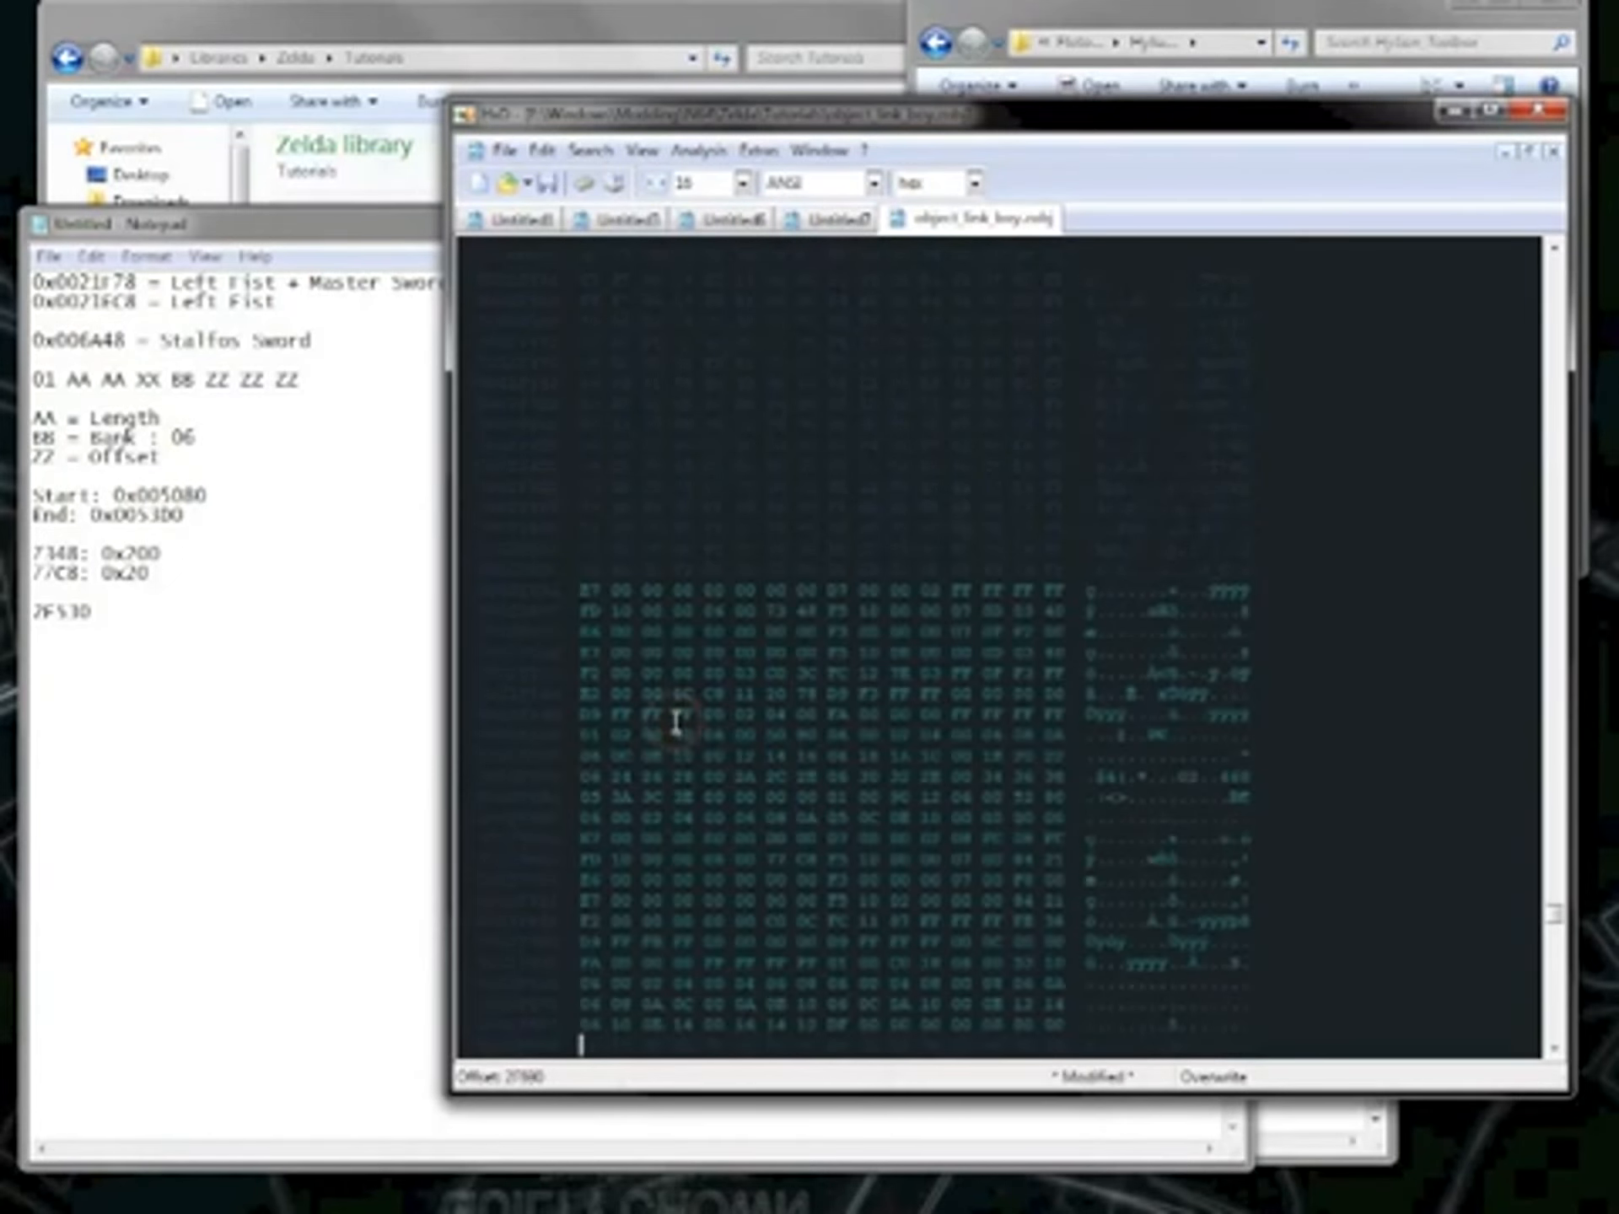
pyautogui.scroll(-2, 740, 634)
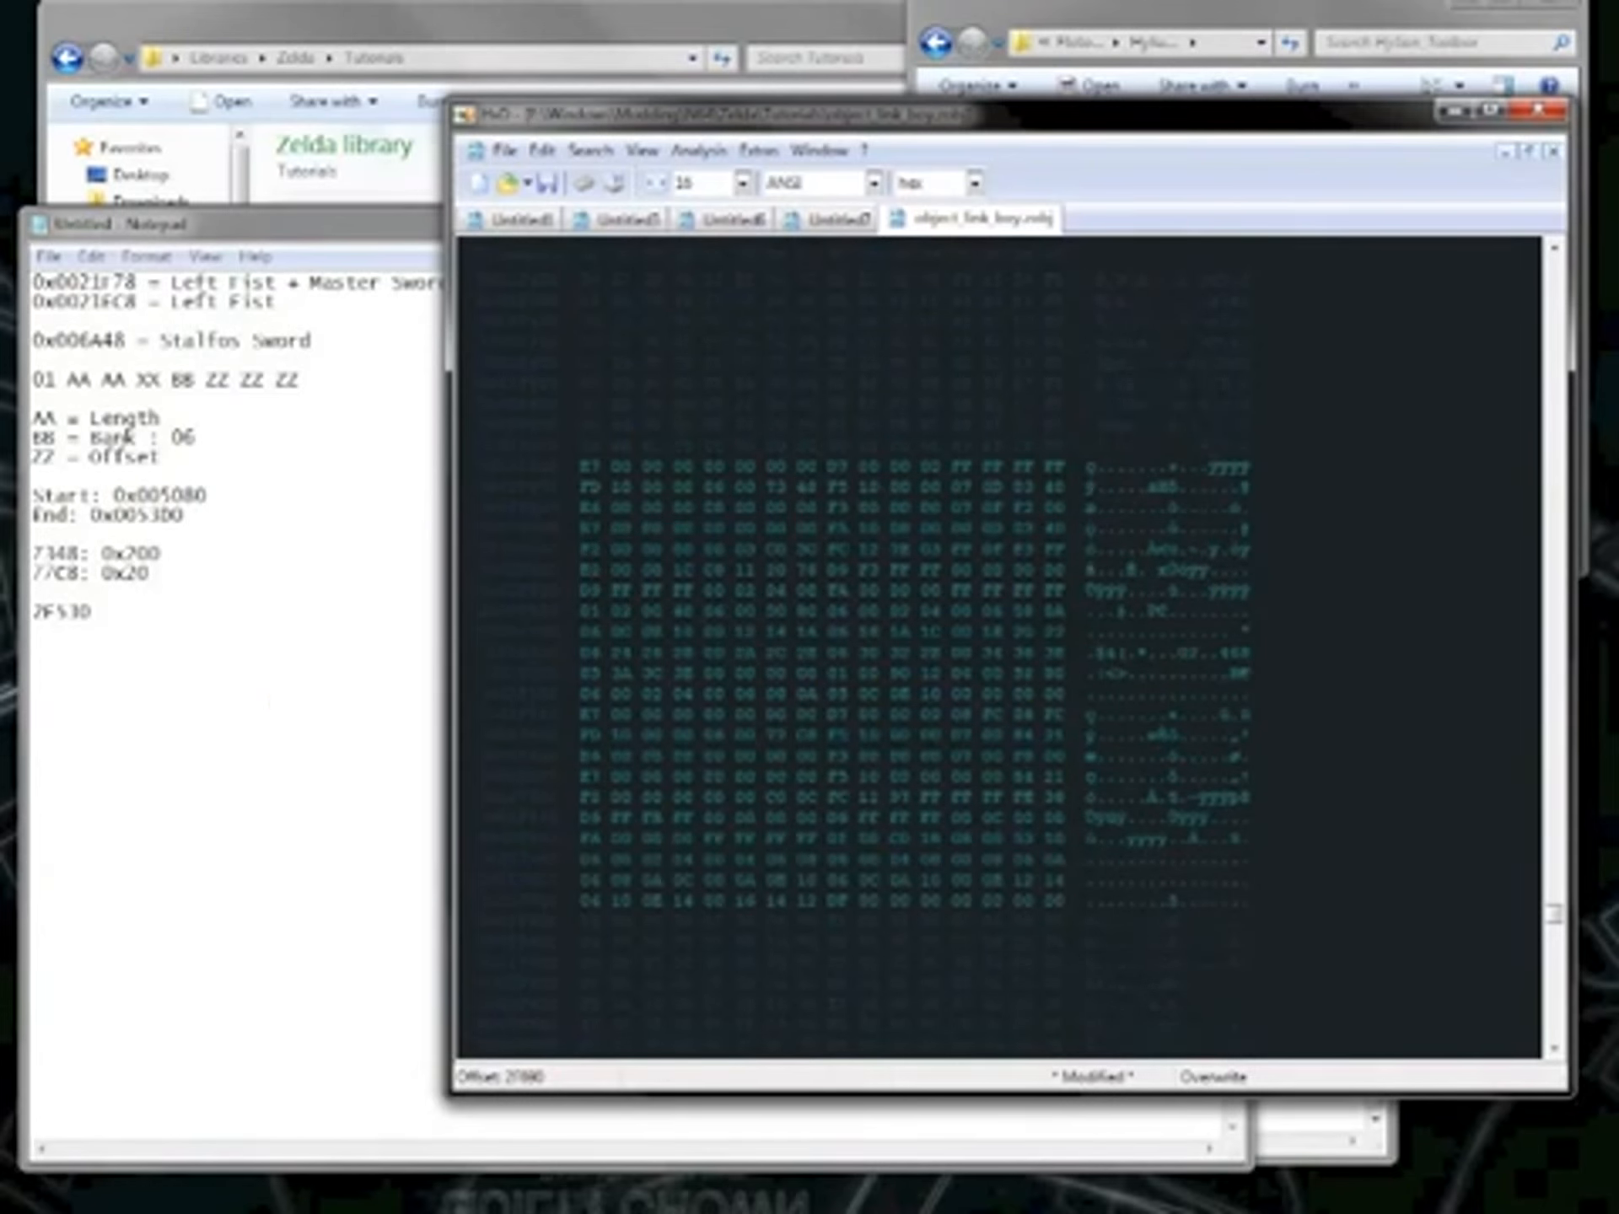
# Label the 2F530 offset in the Notepad notes as "Display List".
pyautogui.click(271, 697)
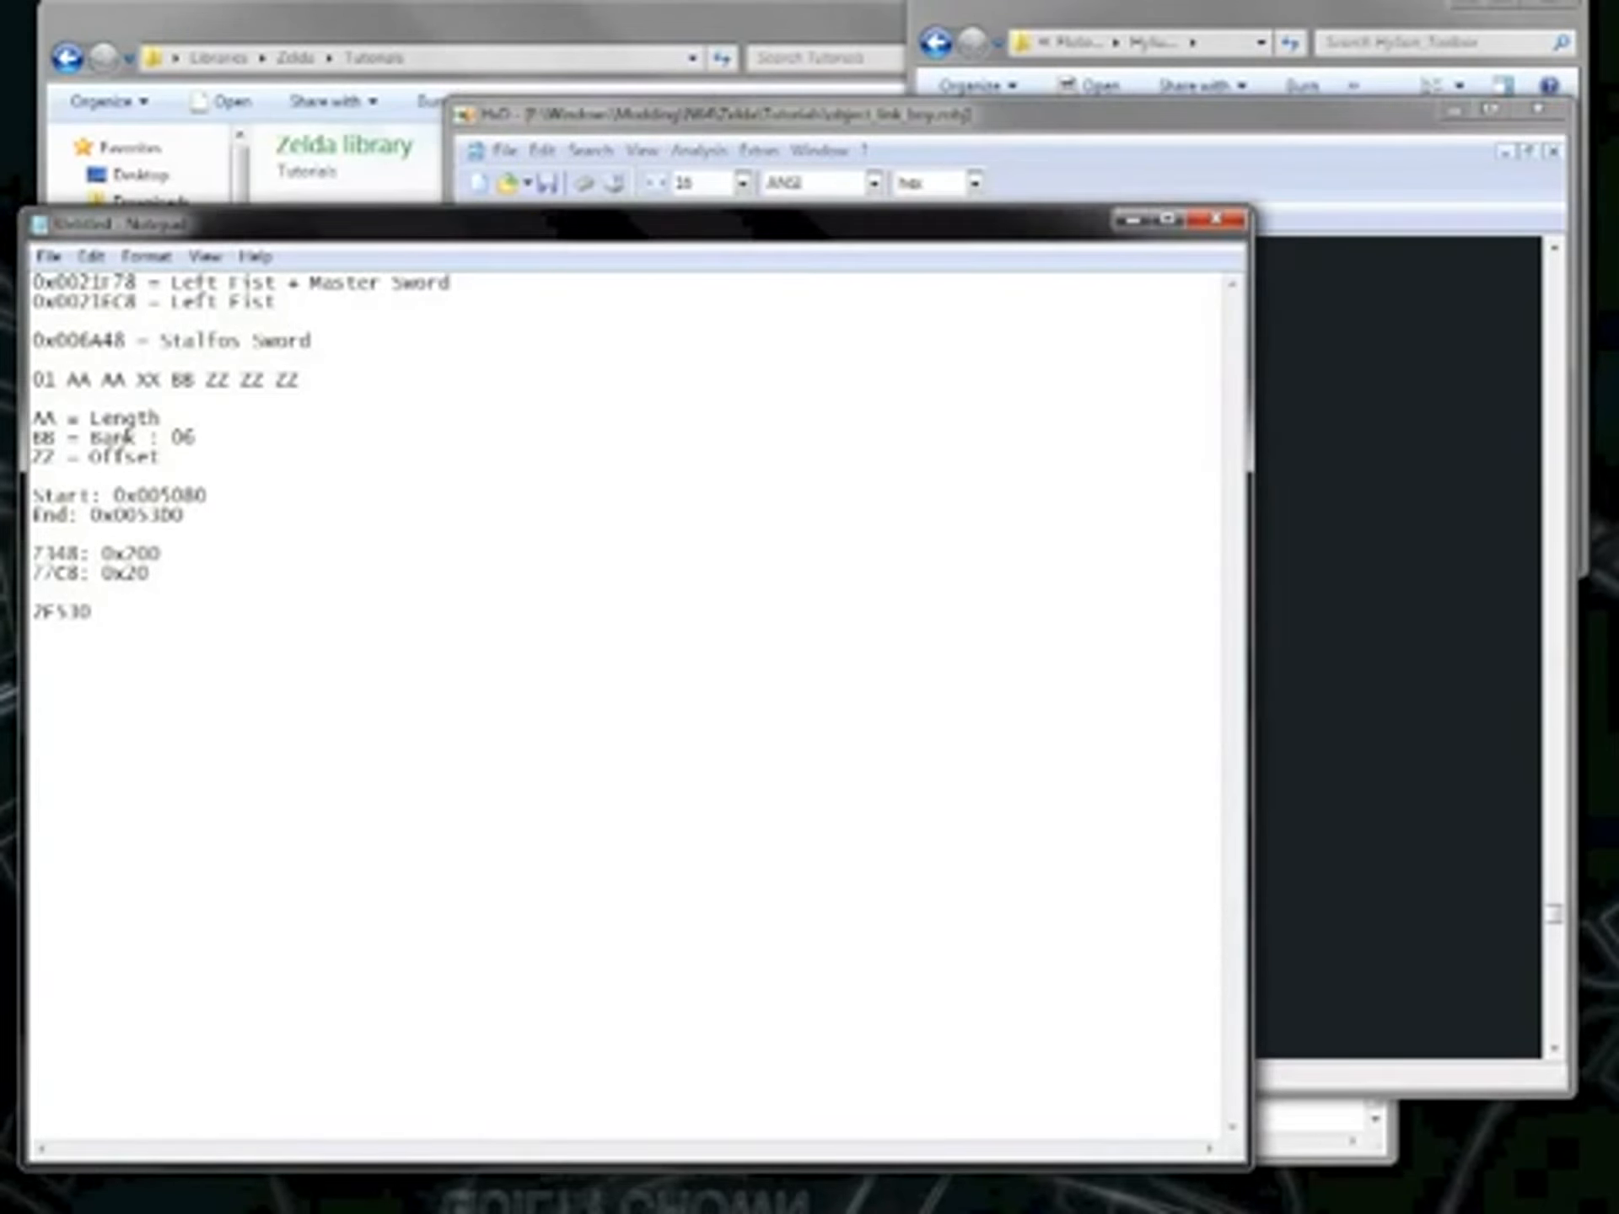
pyautogui.click(1124, 109)
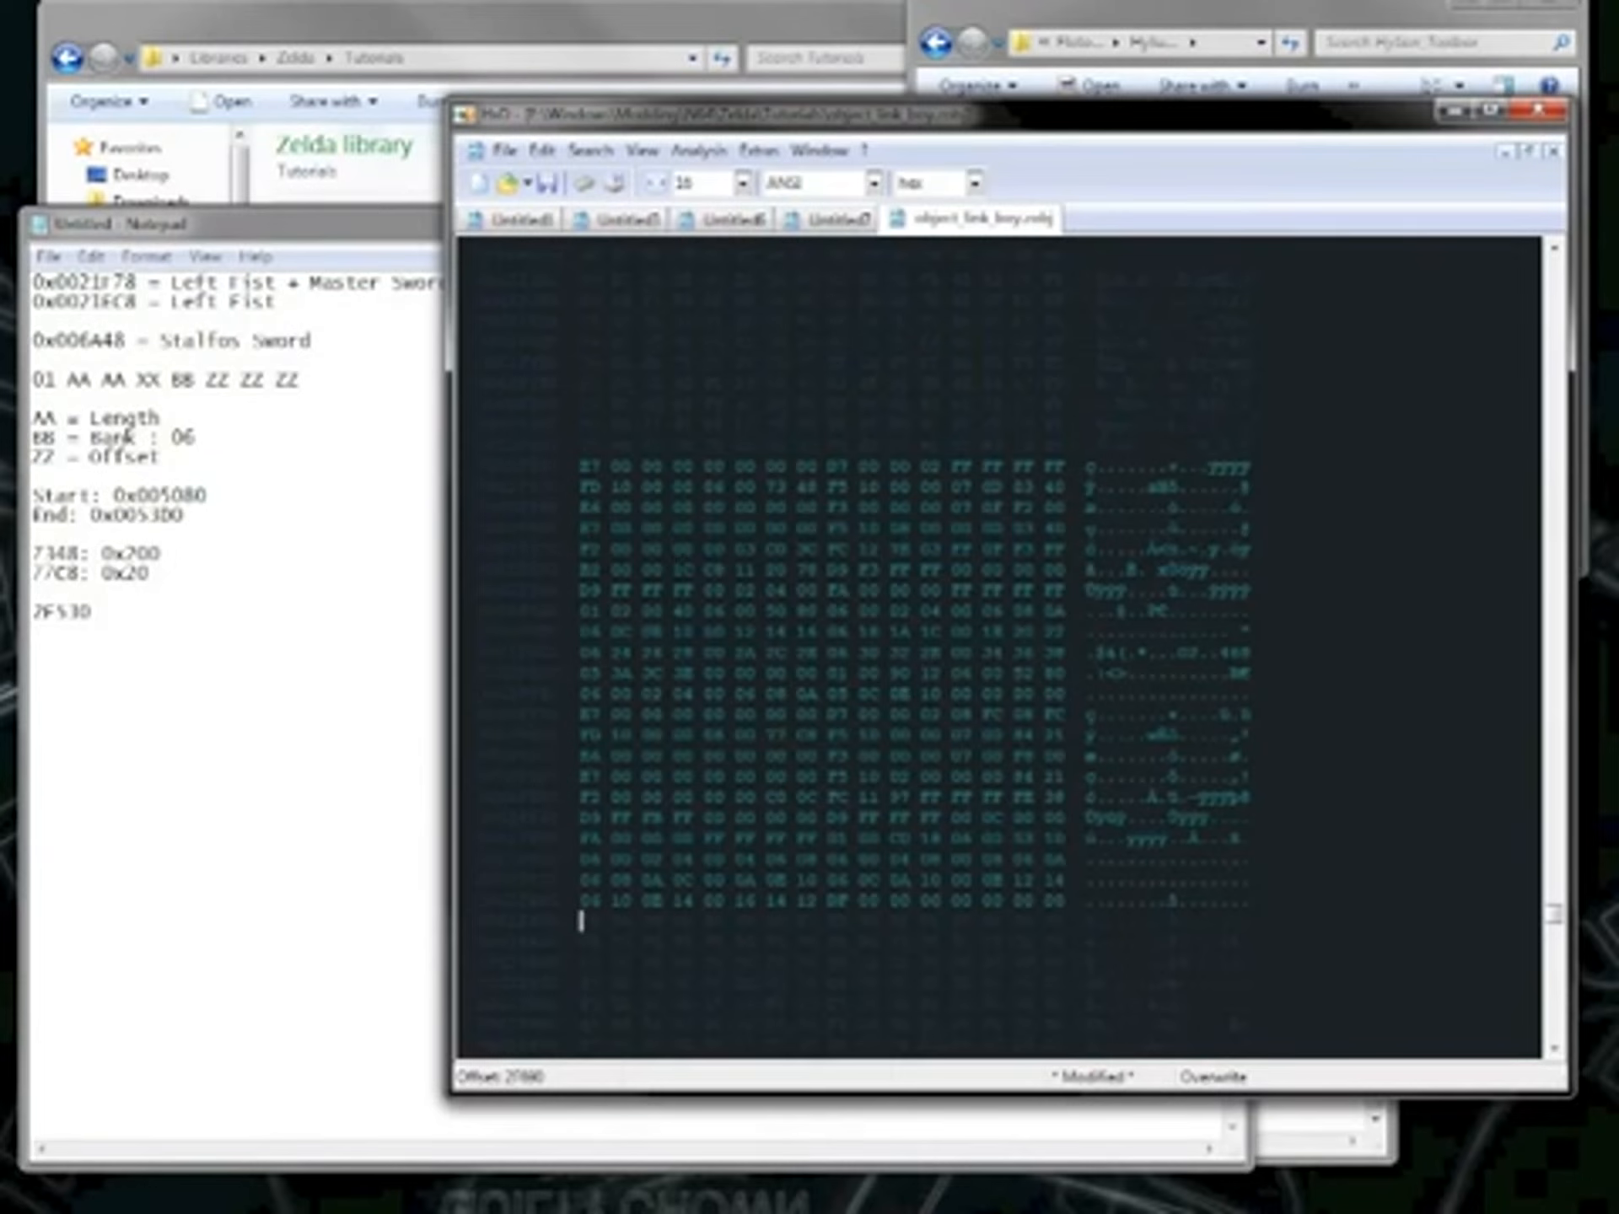
pyautogui.moveTo(96, 611); pyautogui.dragTo(32, 607)
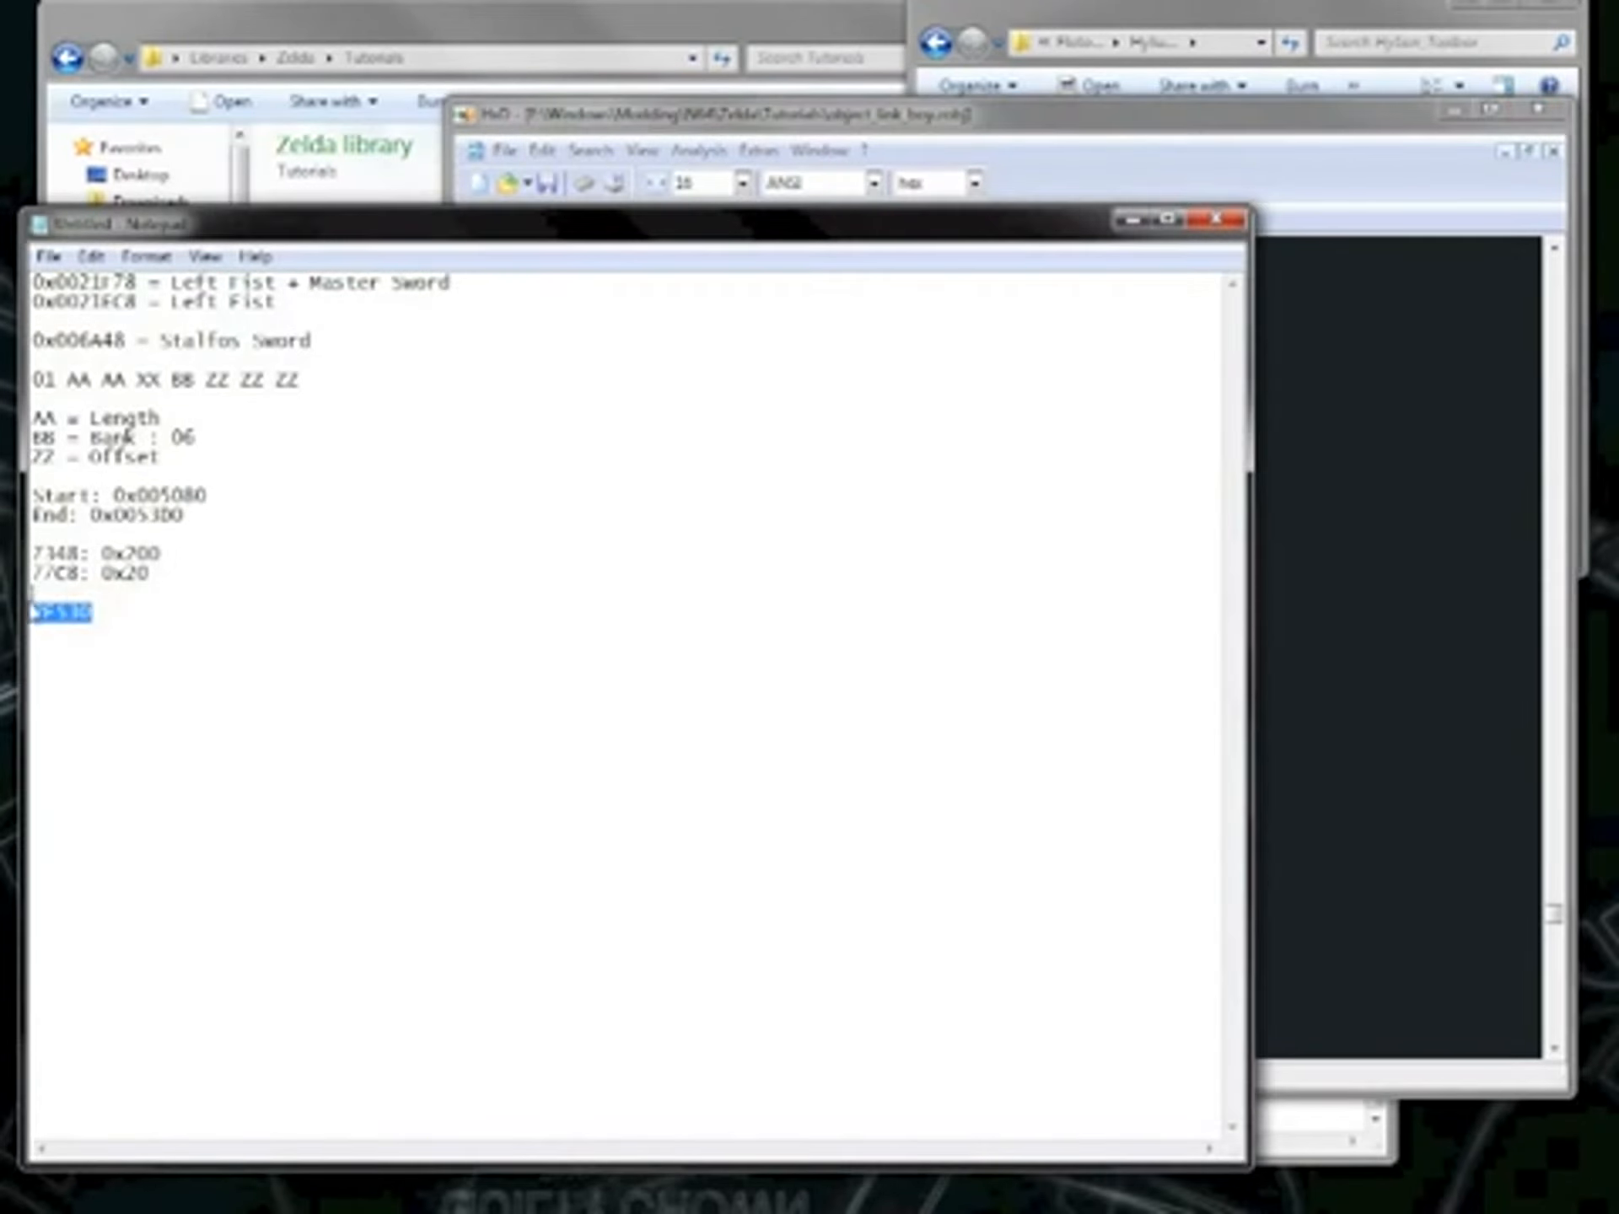
pyautogui.click(113, 619)
pyautogui.write('- Dis')
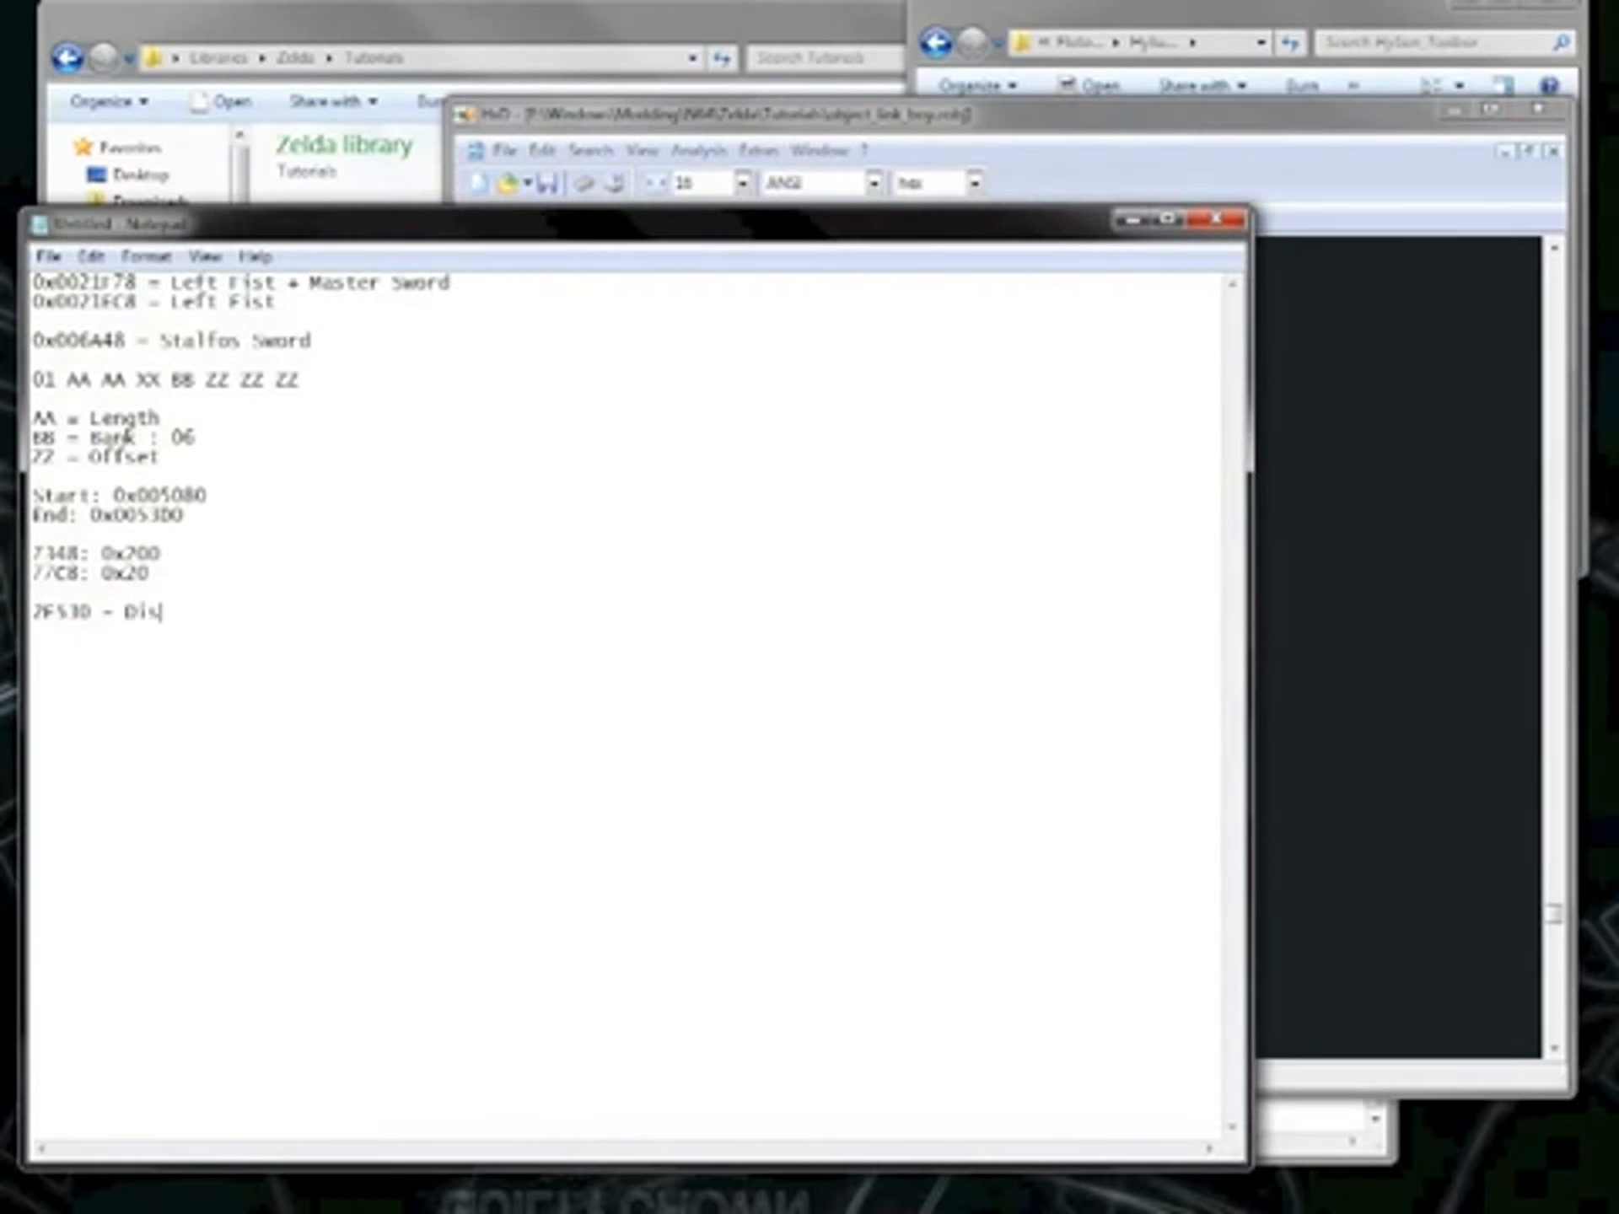
pyautogui.write('play List')
# Copy all the Stalfos sword vertex data from the second untitled file in HxD and return to object_link_boy.zobj.
pyautogui.click(1286, 122)
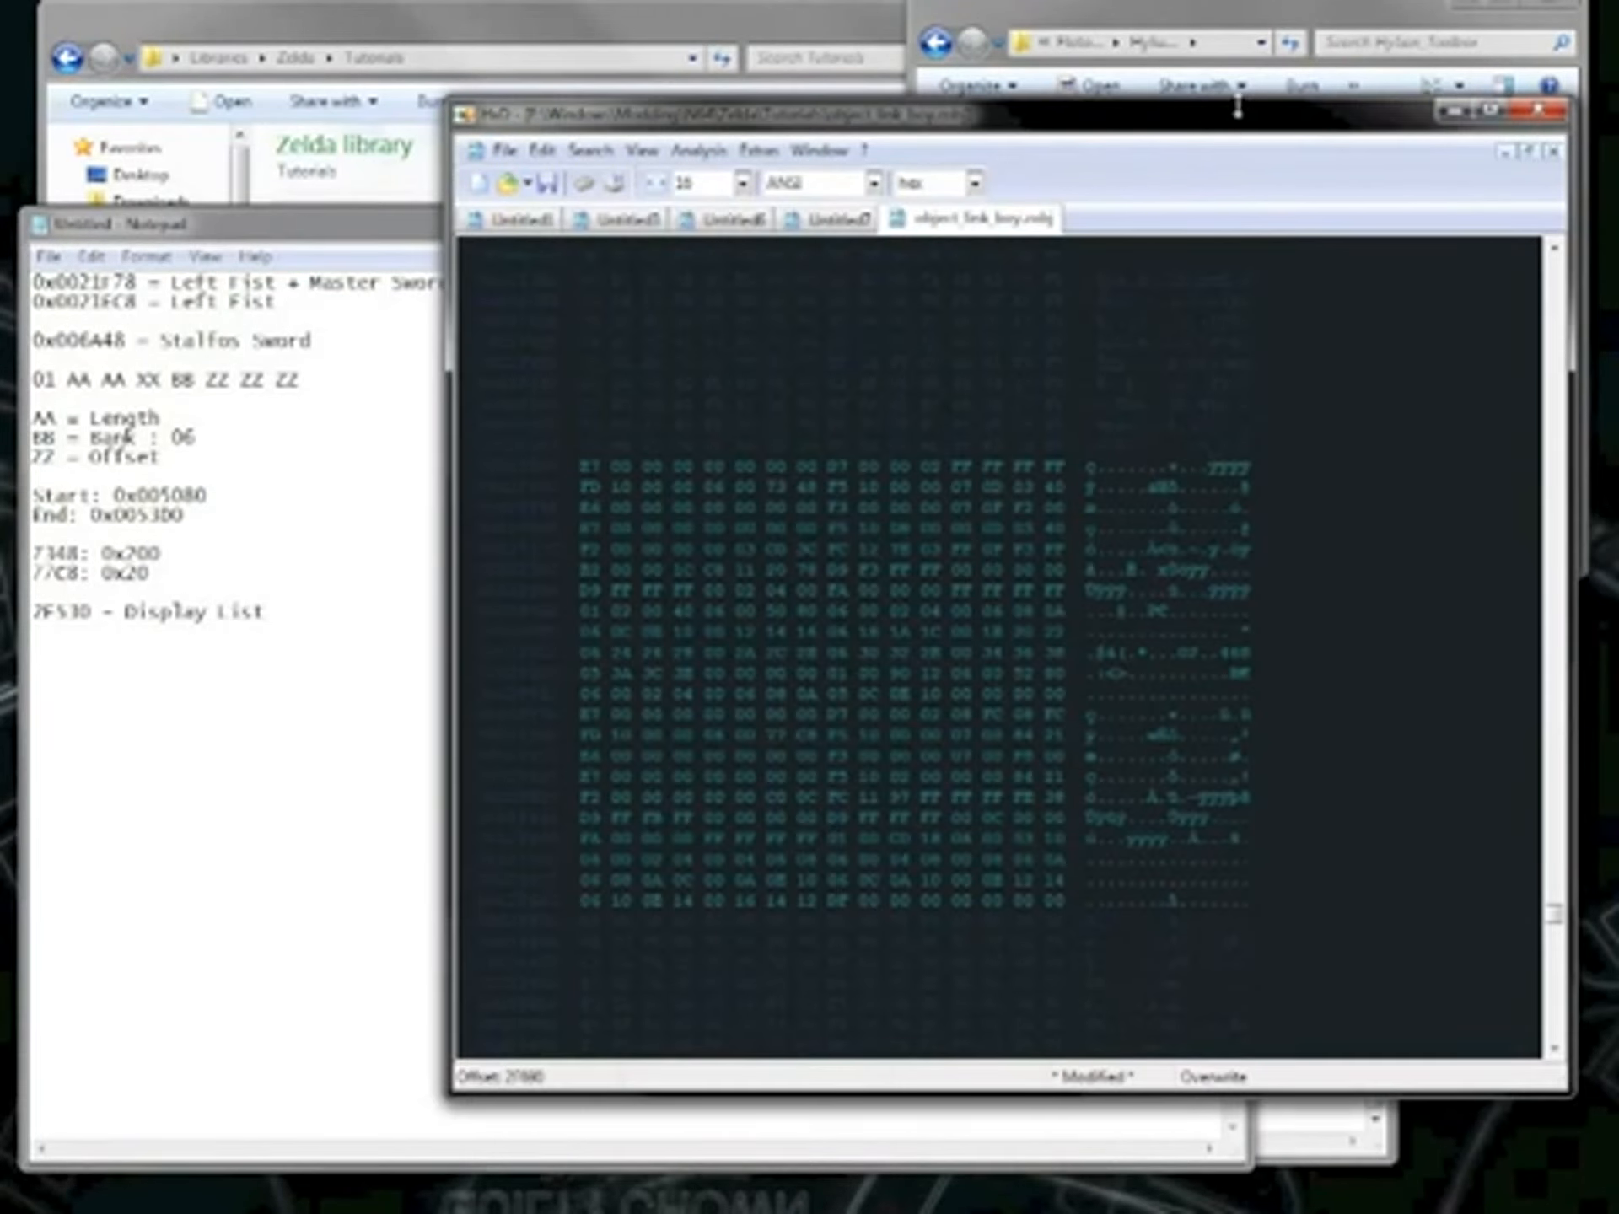
pyautogui.click(634, 225)
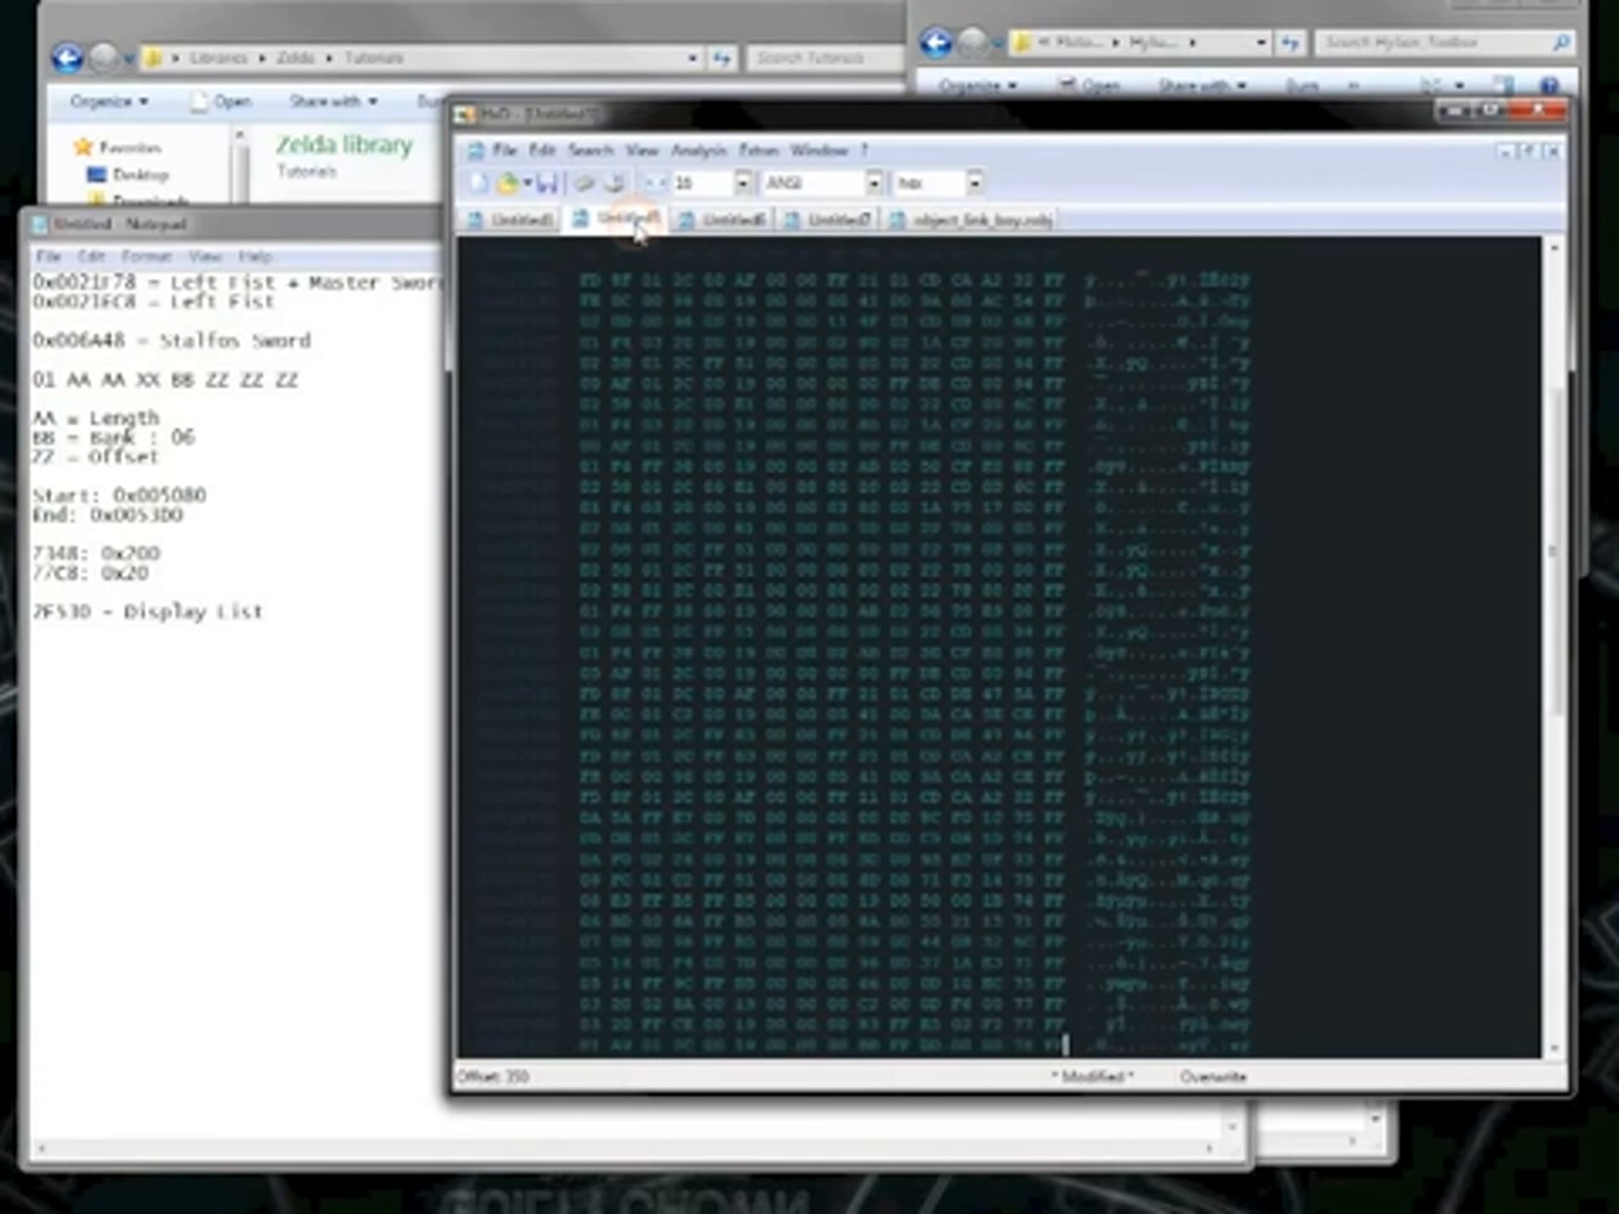
pyautogui.scroll(5, 826, 388)
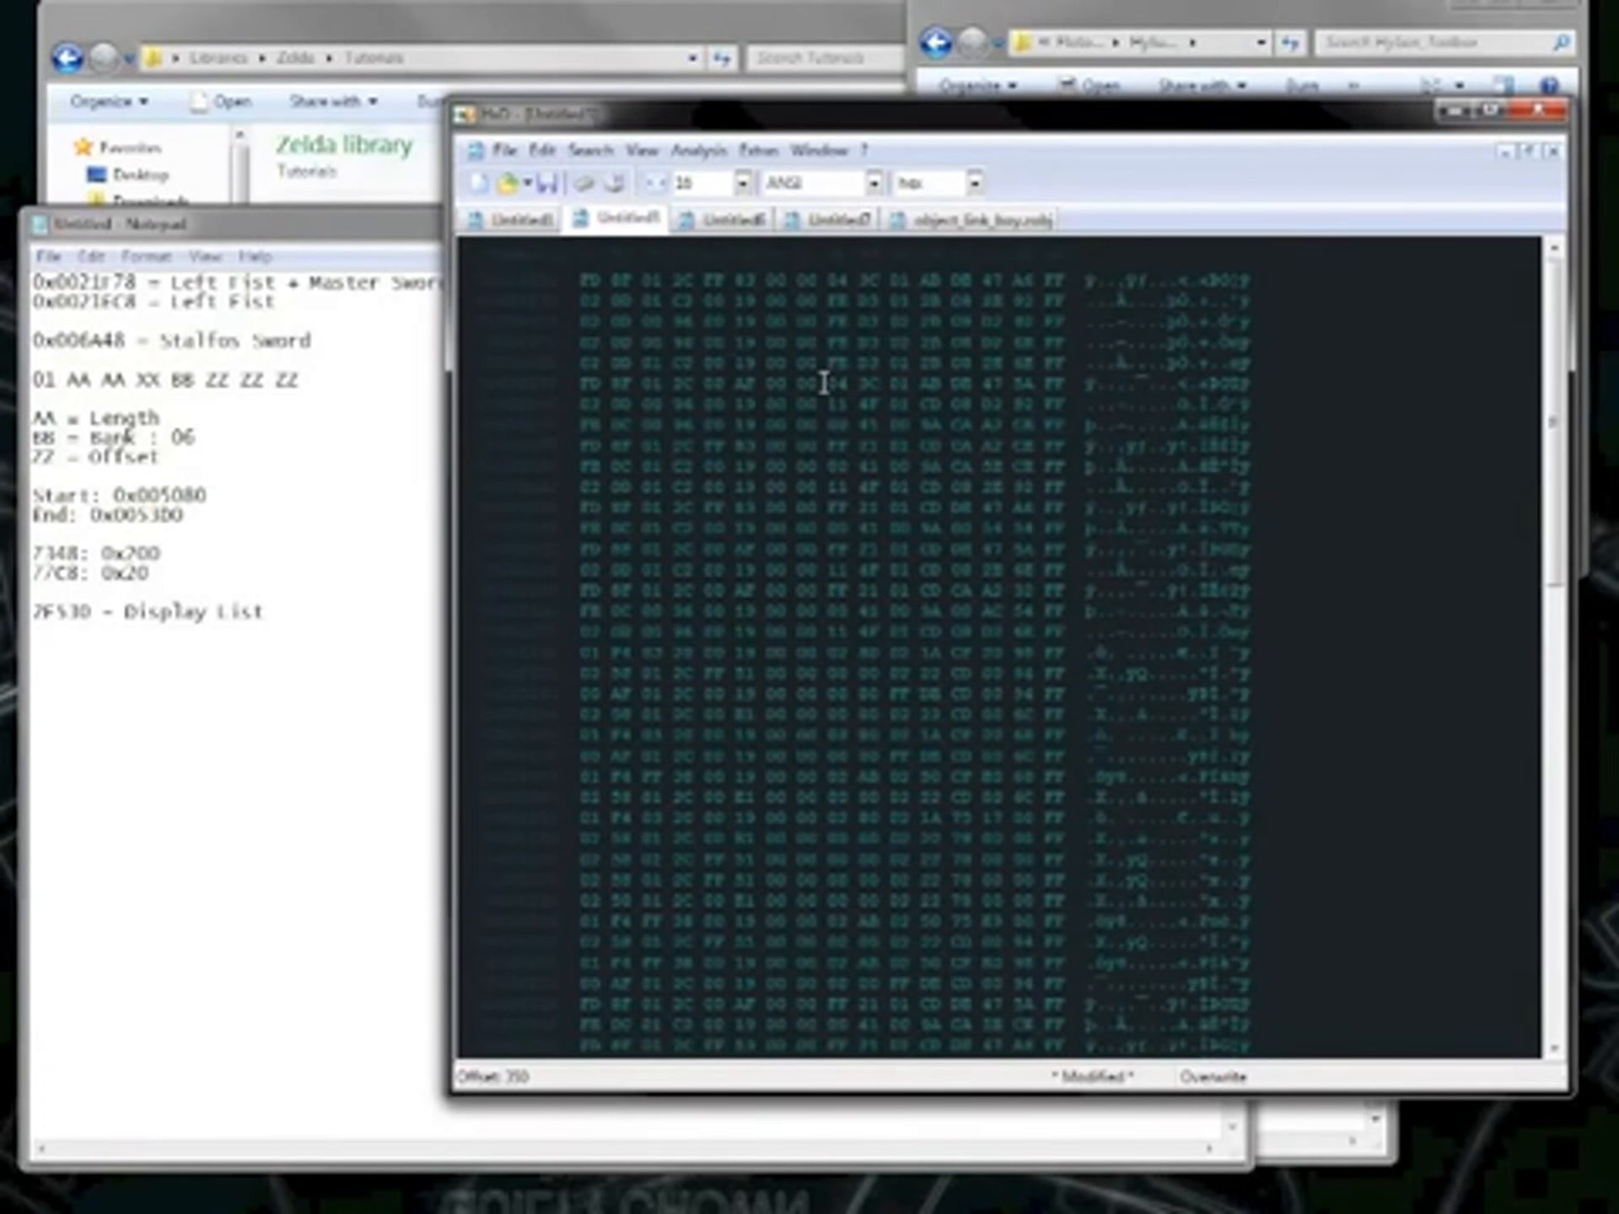
pyautogui.hotkey('ctrl', 'a')
pyautogui.click(1020, 220)
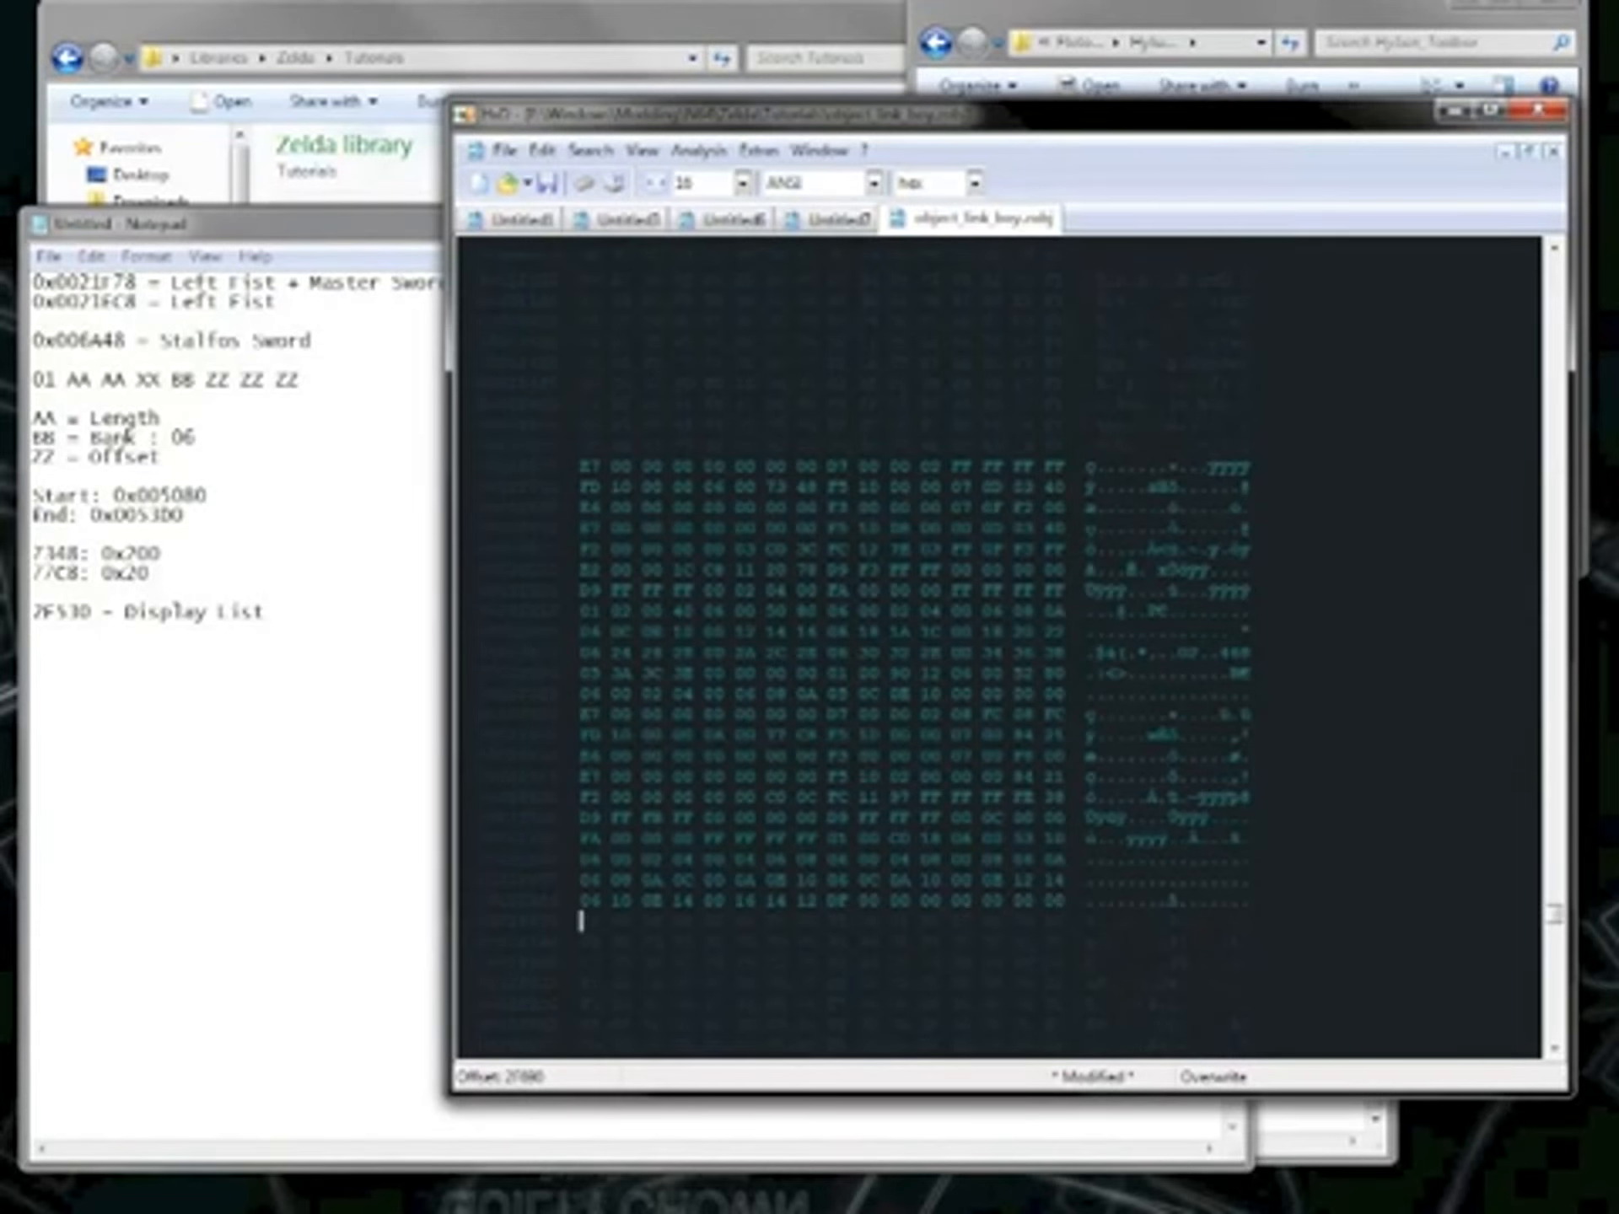
# Add the line "2F690 - Vertex Data Start" below the display list entry in Notepad.
pyautogui.click(210, 777)
pyautogui.click(210, 633)
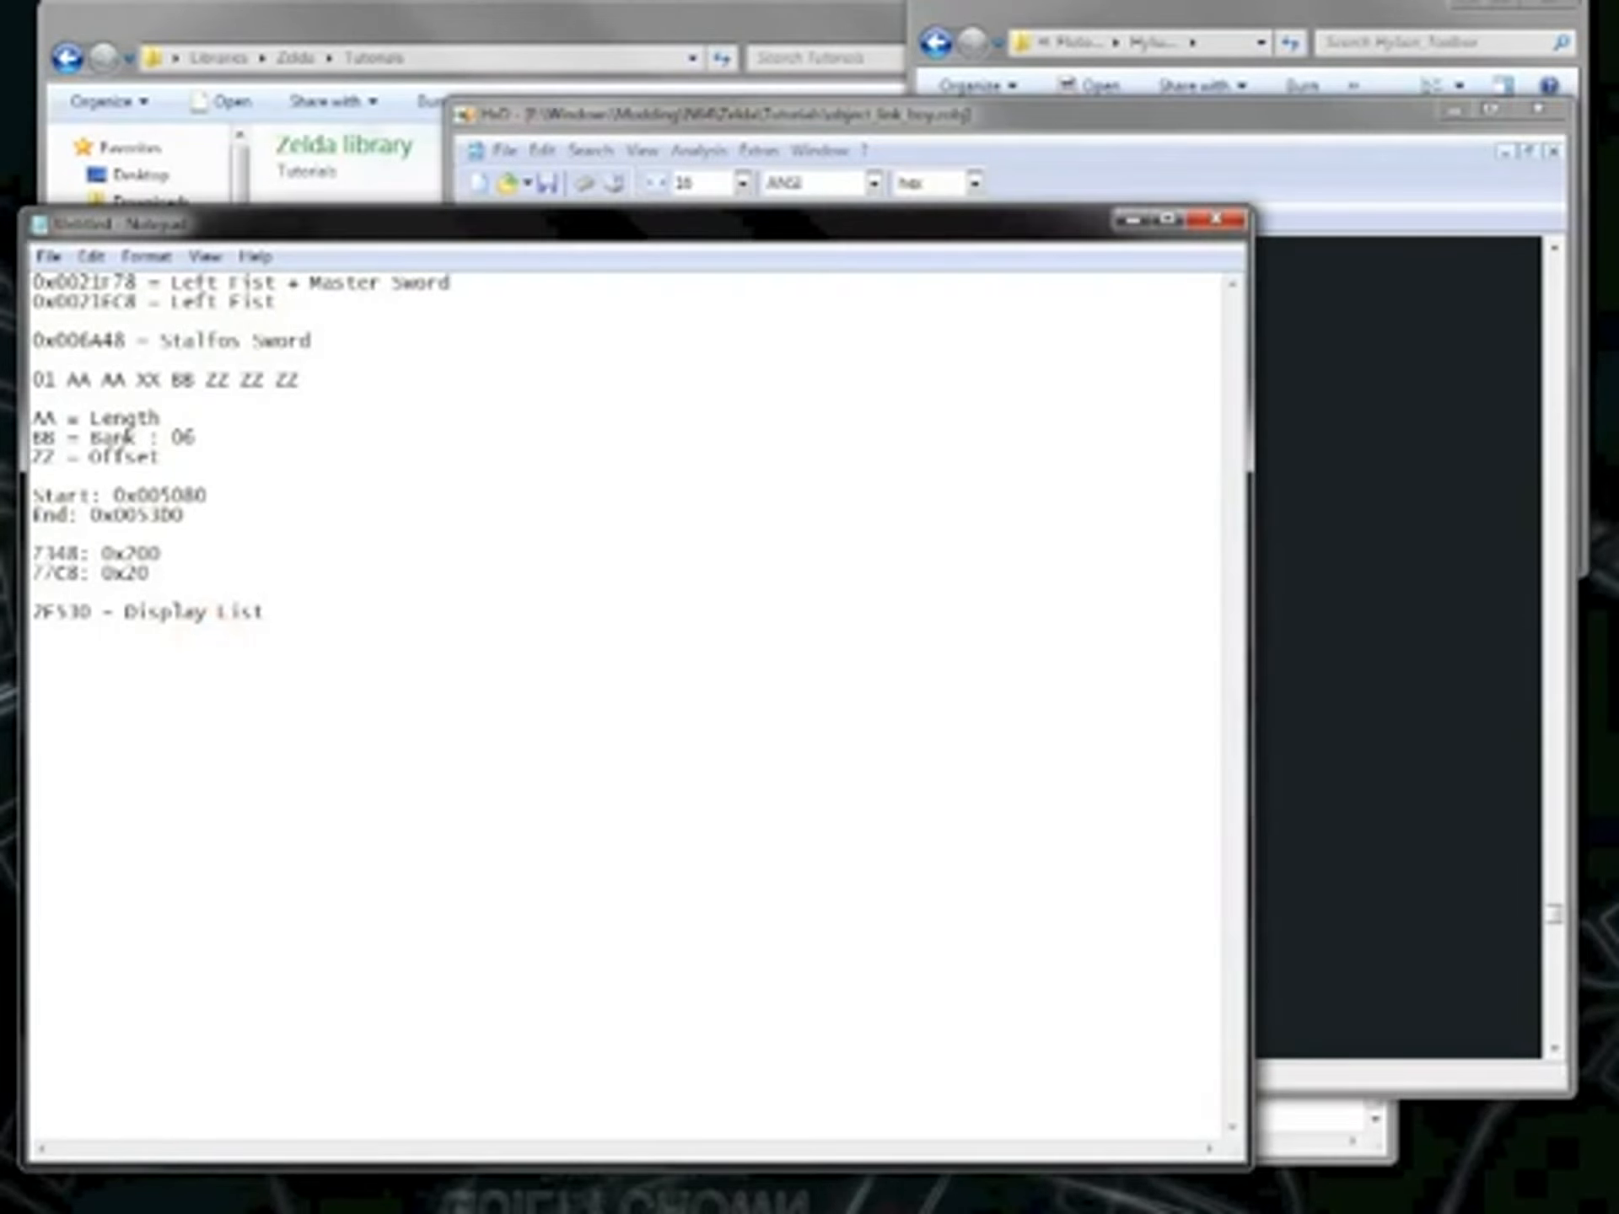
pyautogui.write('2F690 - Vertex Data Start')
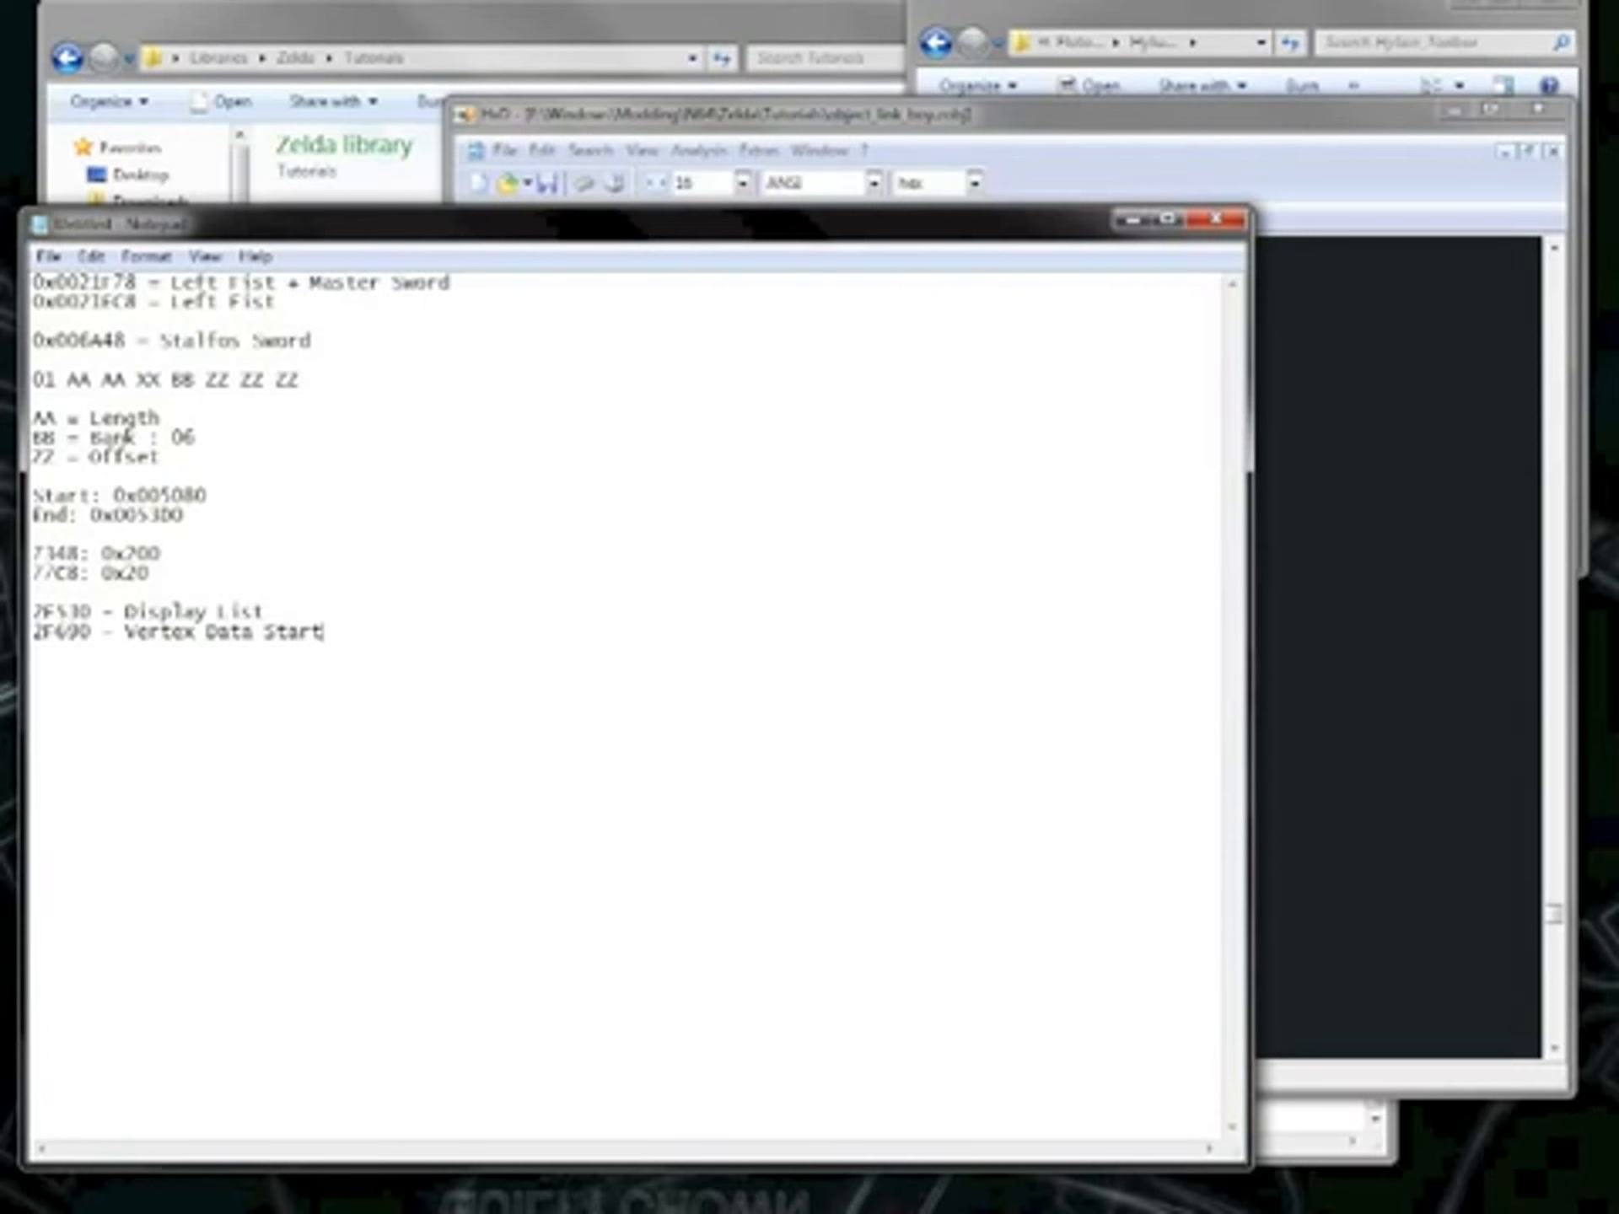
# Overwrite the bytes of object_link_boy.zobj from offset 2F690 with the copied vertex data, and show the Untitled6 texture data.
pyautogui.click(1310, 207)
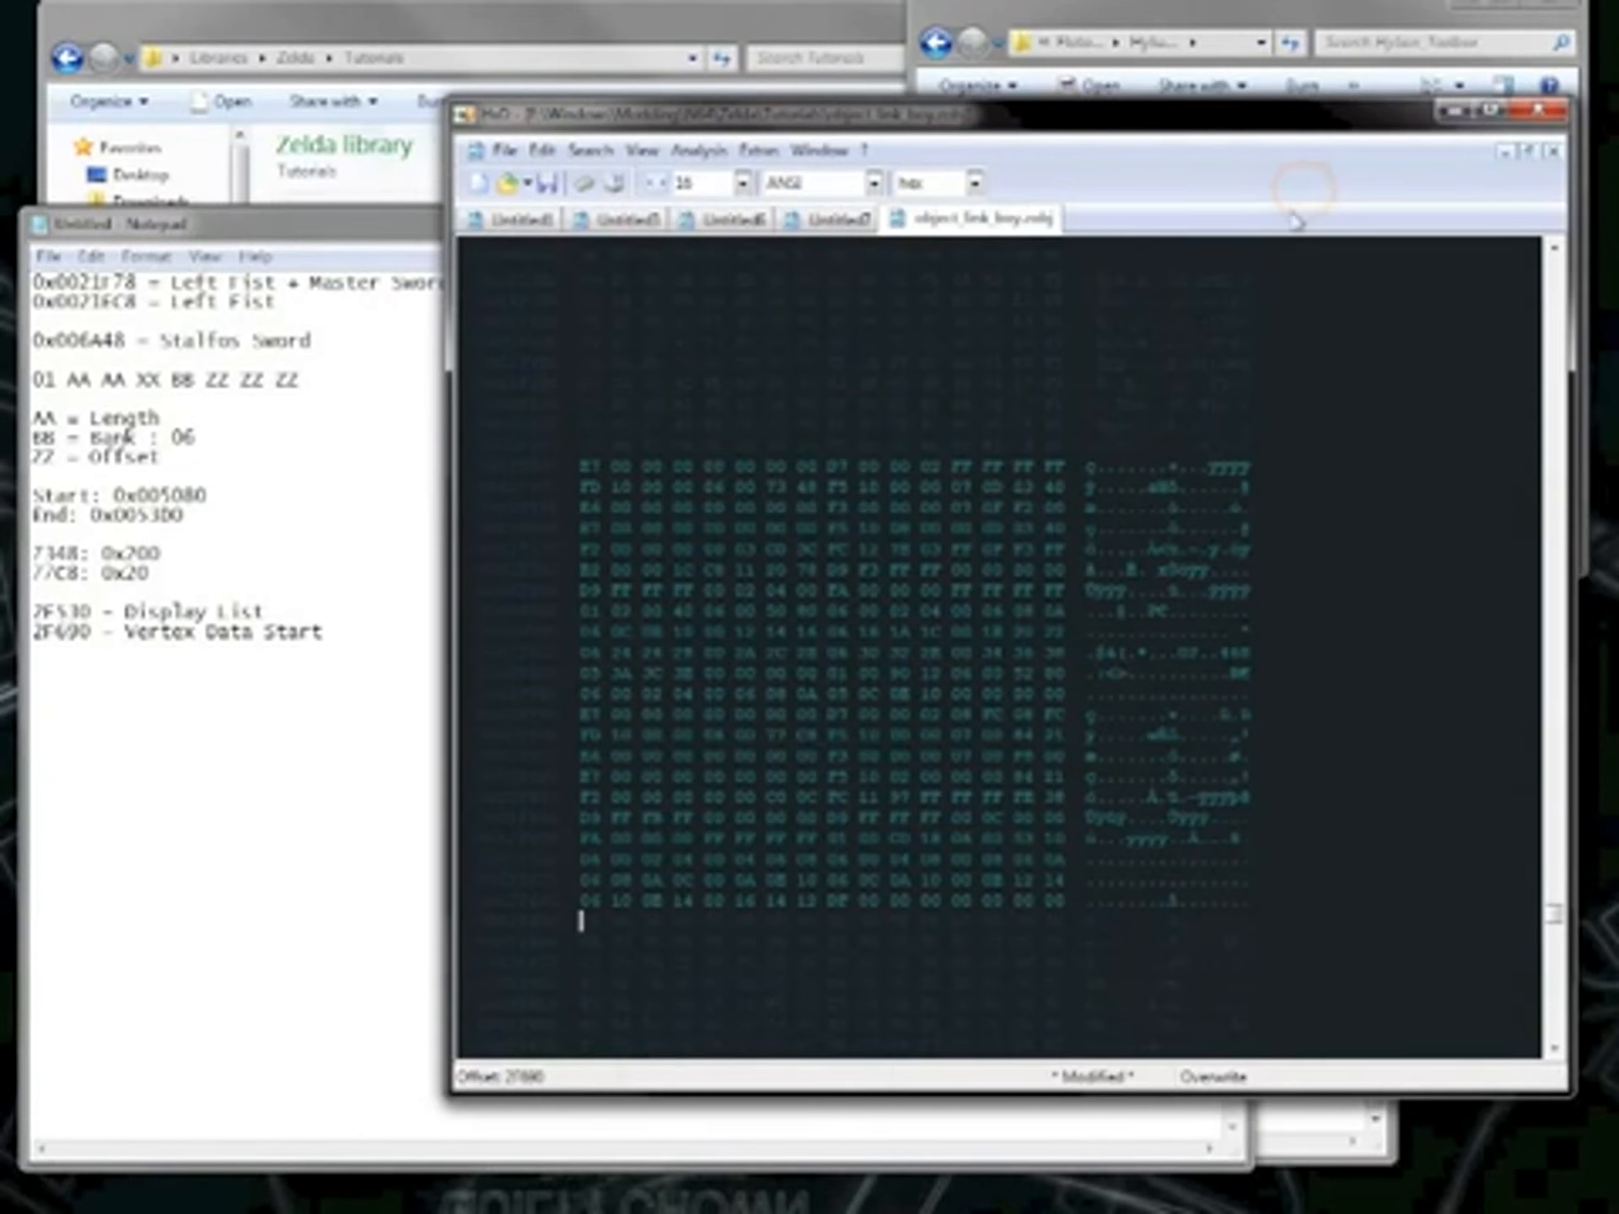
pyautogui.hotkey('ctrl', 'b')
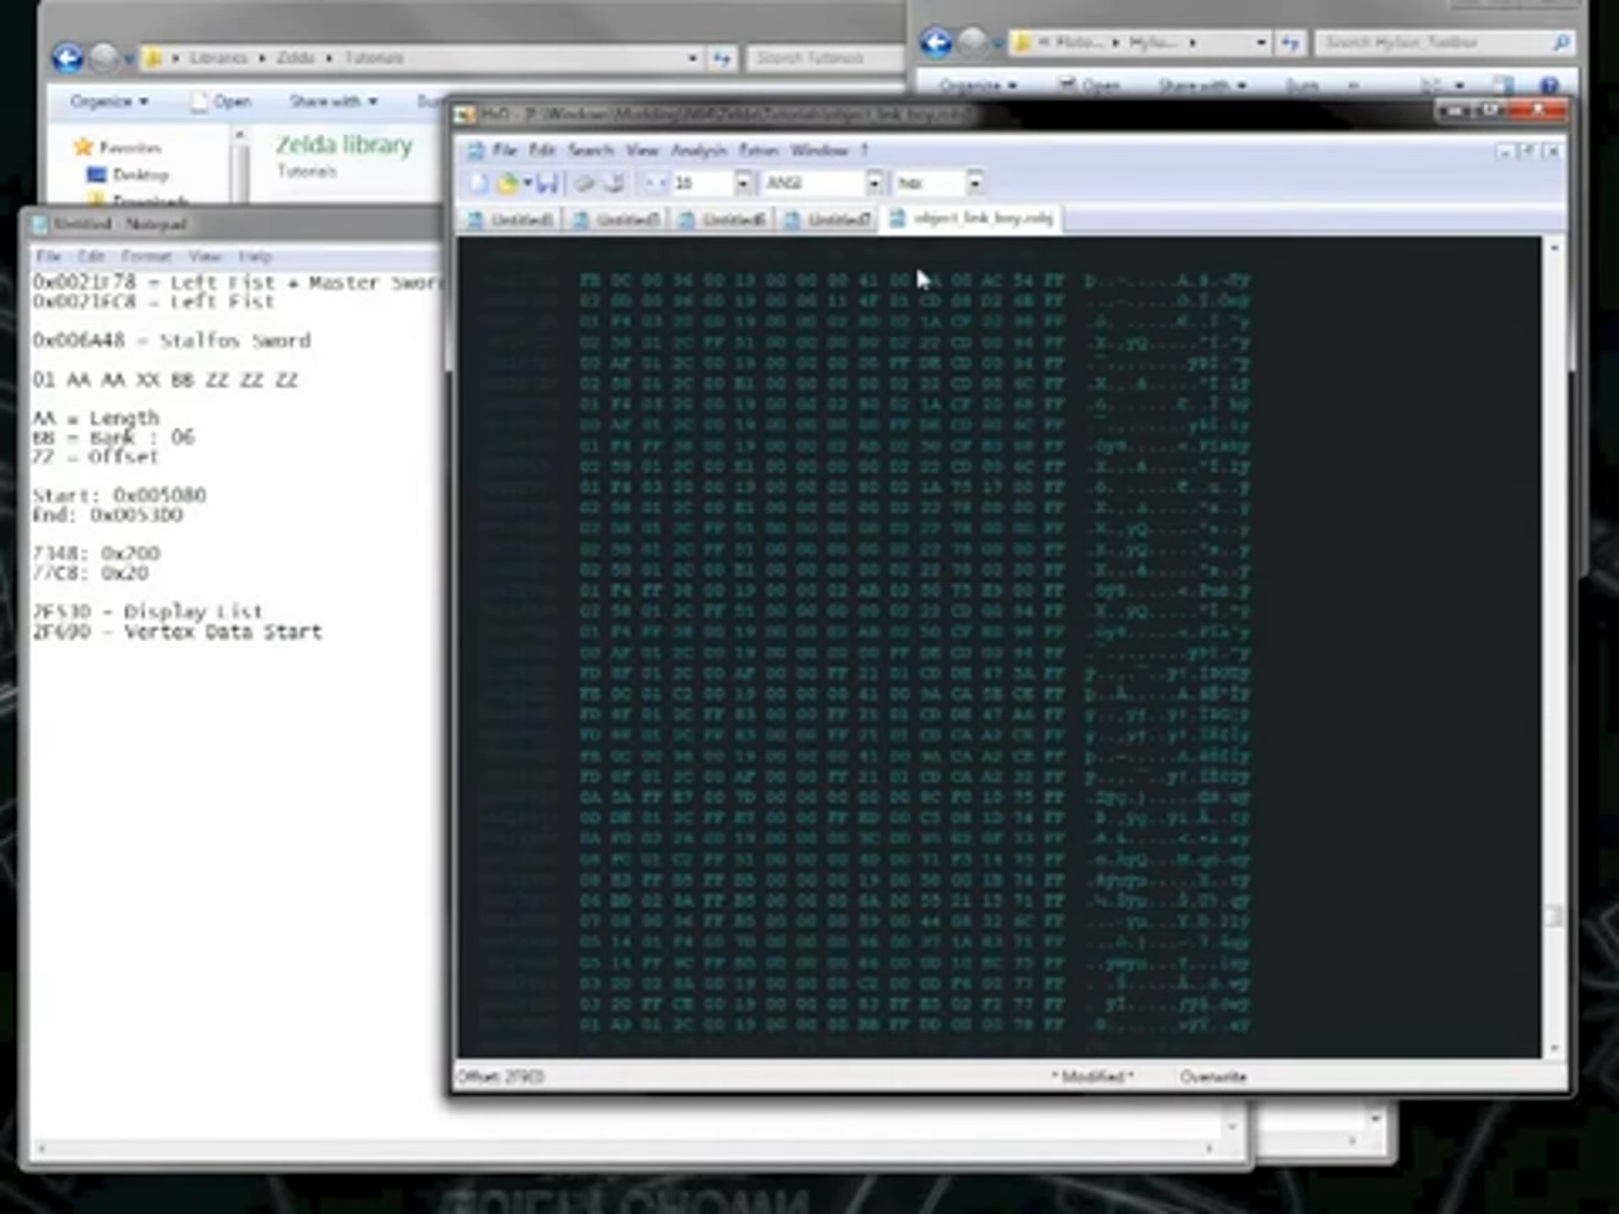
pyautogui.click(741, 220)
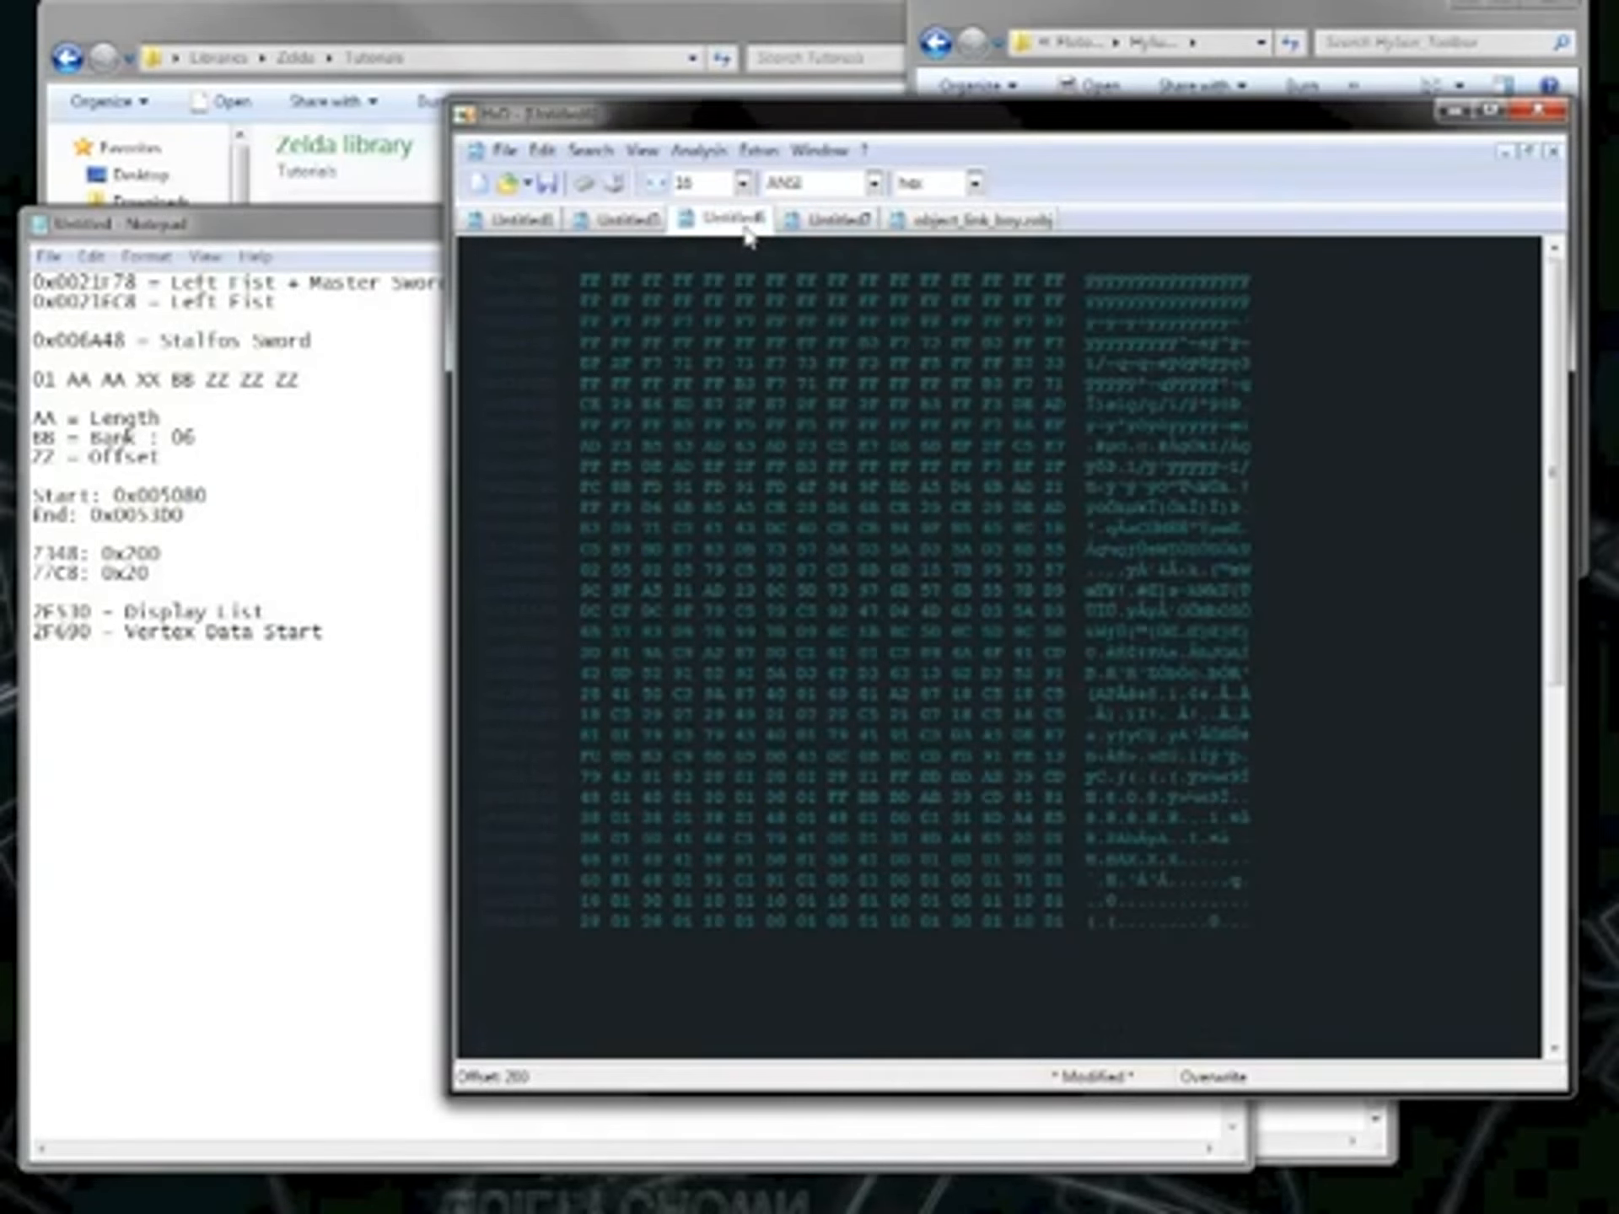
# Copy all the texture data from Untitled6 and add the line "2F9E0 - Texture 1" to the Notepad notes.
pyautogui.hotkey('ctrl', 'a')
pyautogui.click(952, 223)
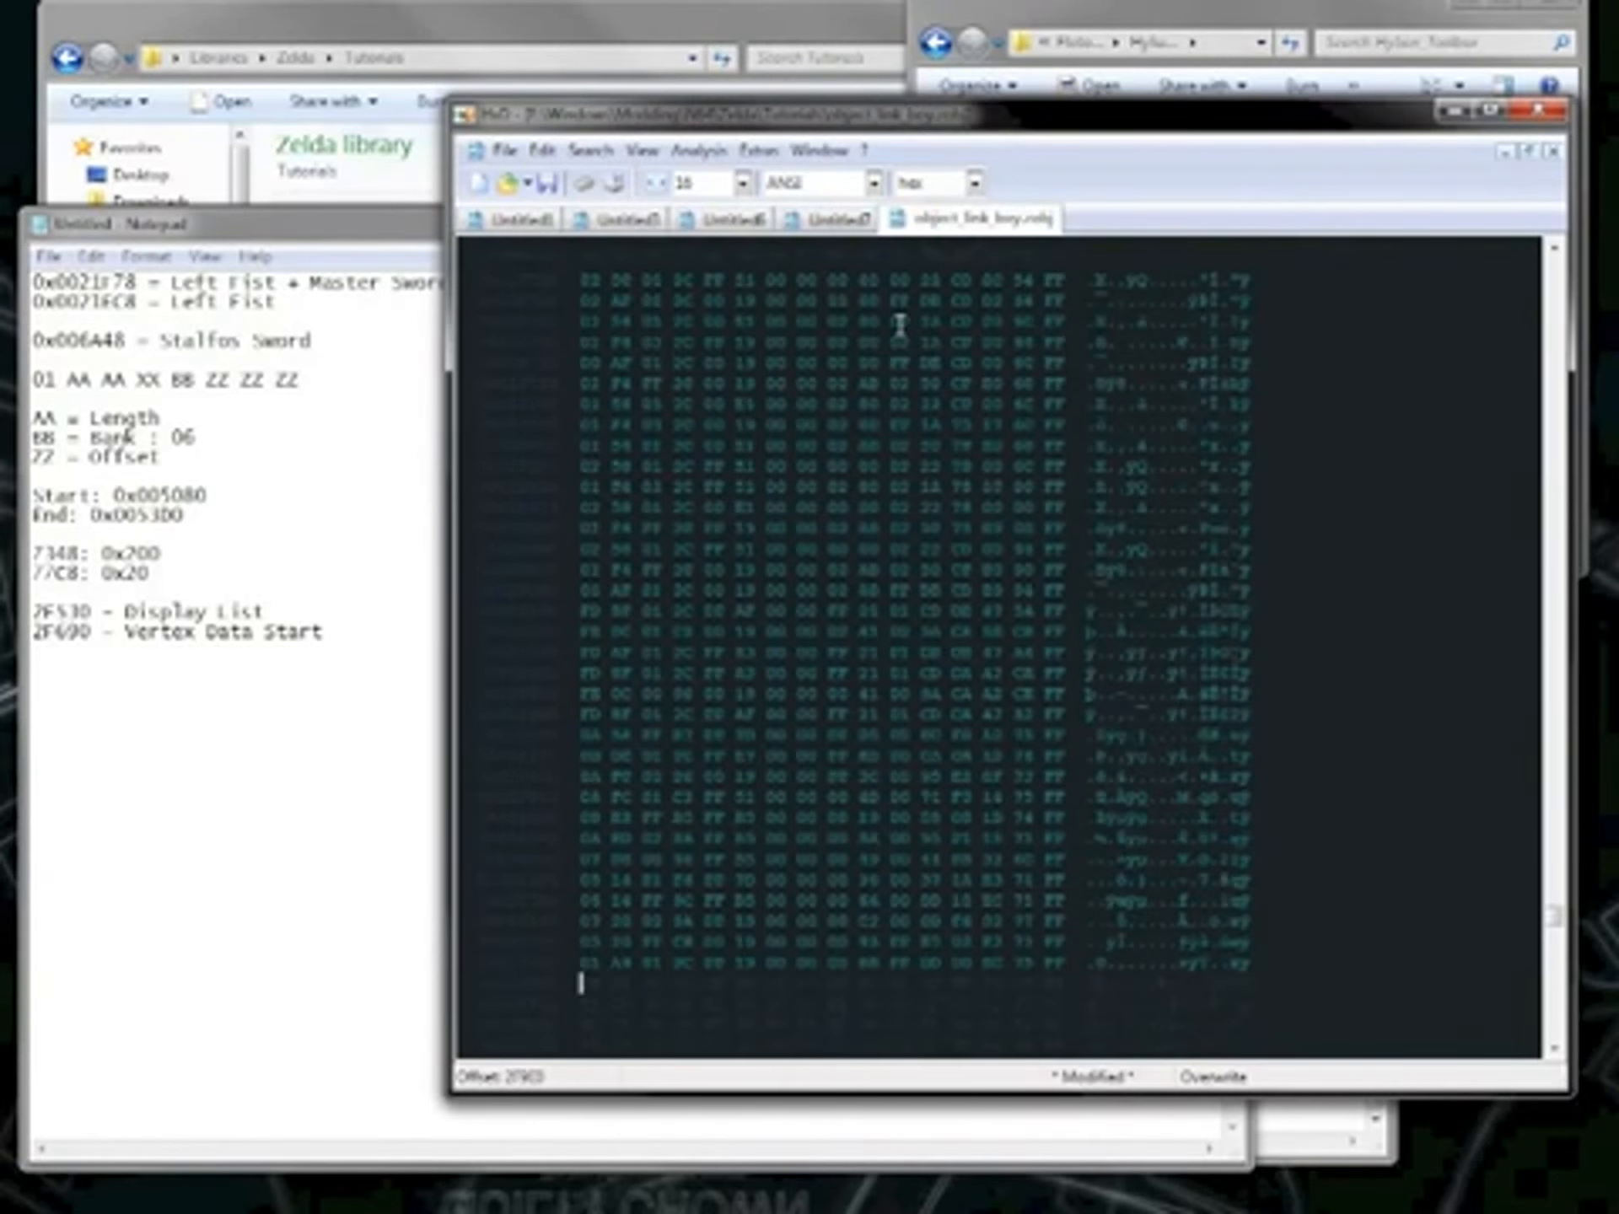
pyautogui.click(32, 710)
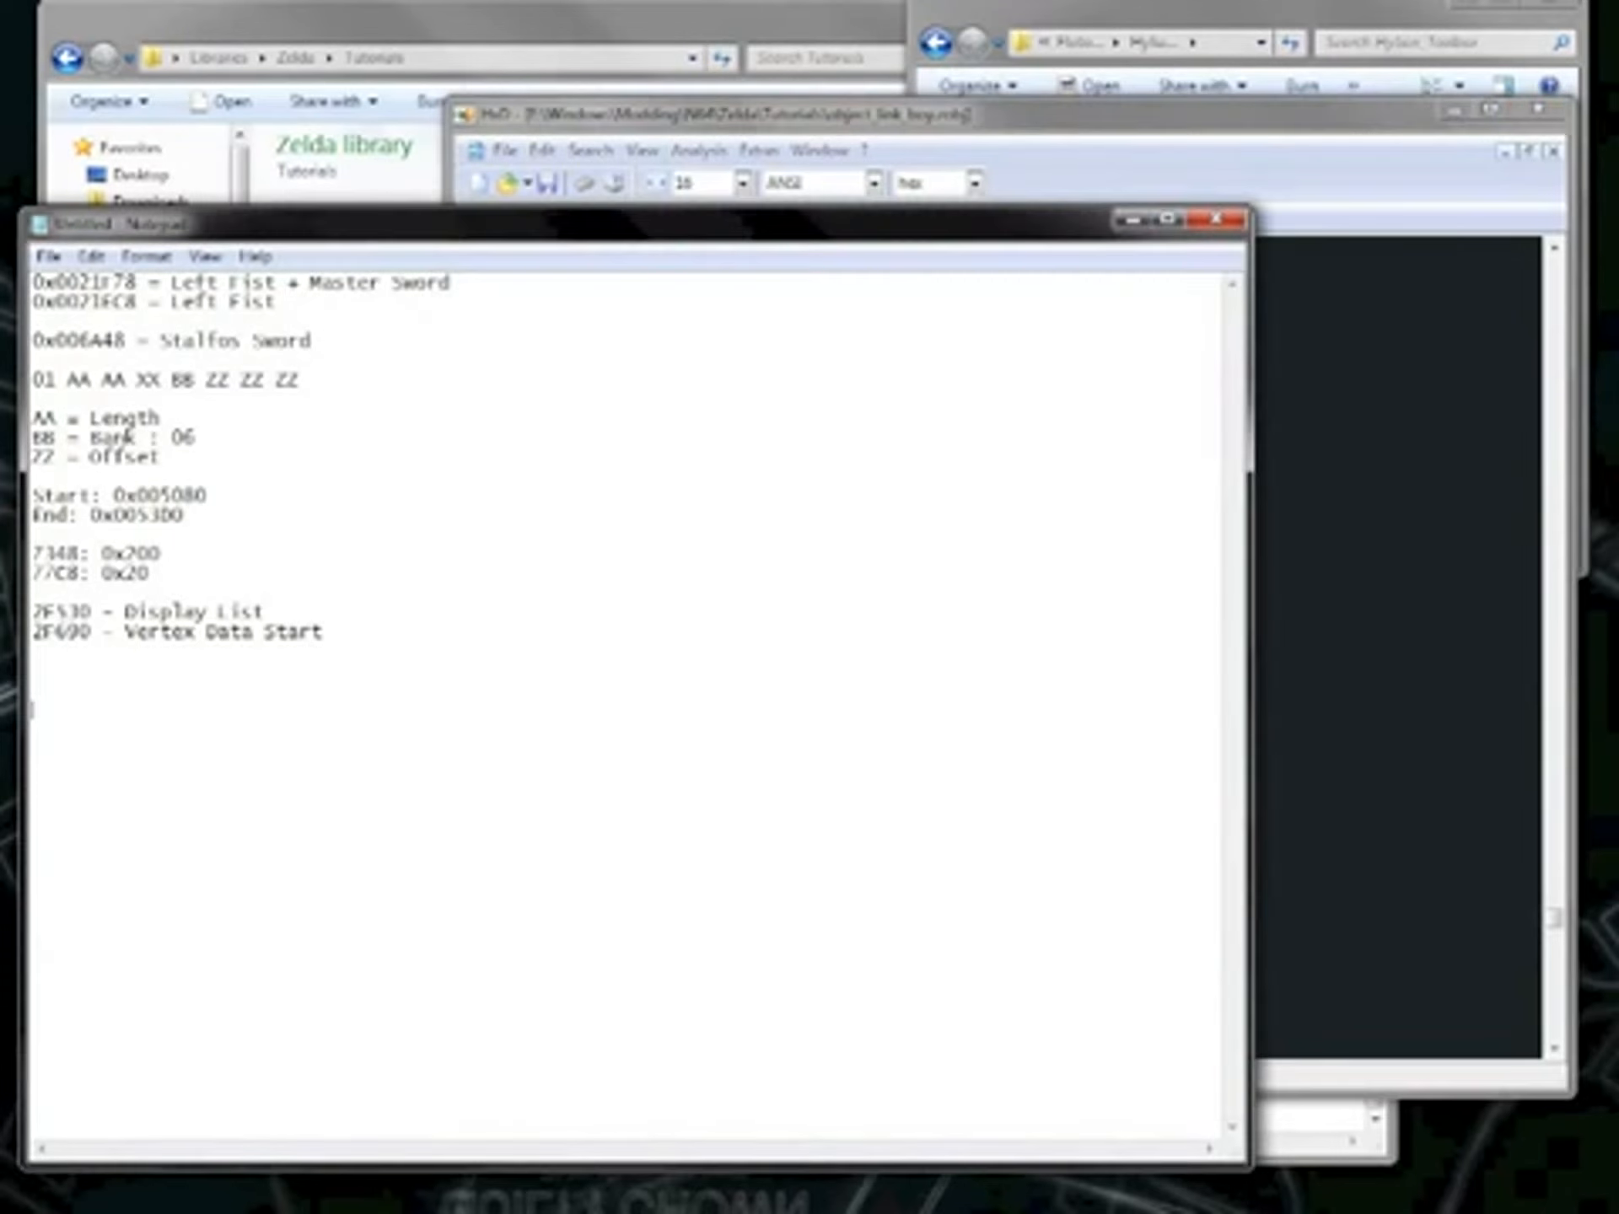
pyautogui.click(103, 681)
pyautogui.click(81, 658)
pyautogui.write('7F90')
pyautogui.write(' -')
pyautogui.write(' Texture 1')
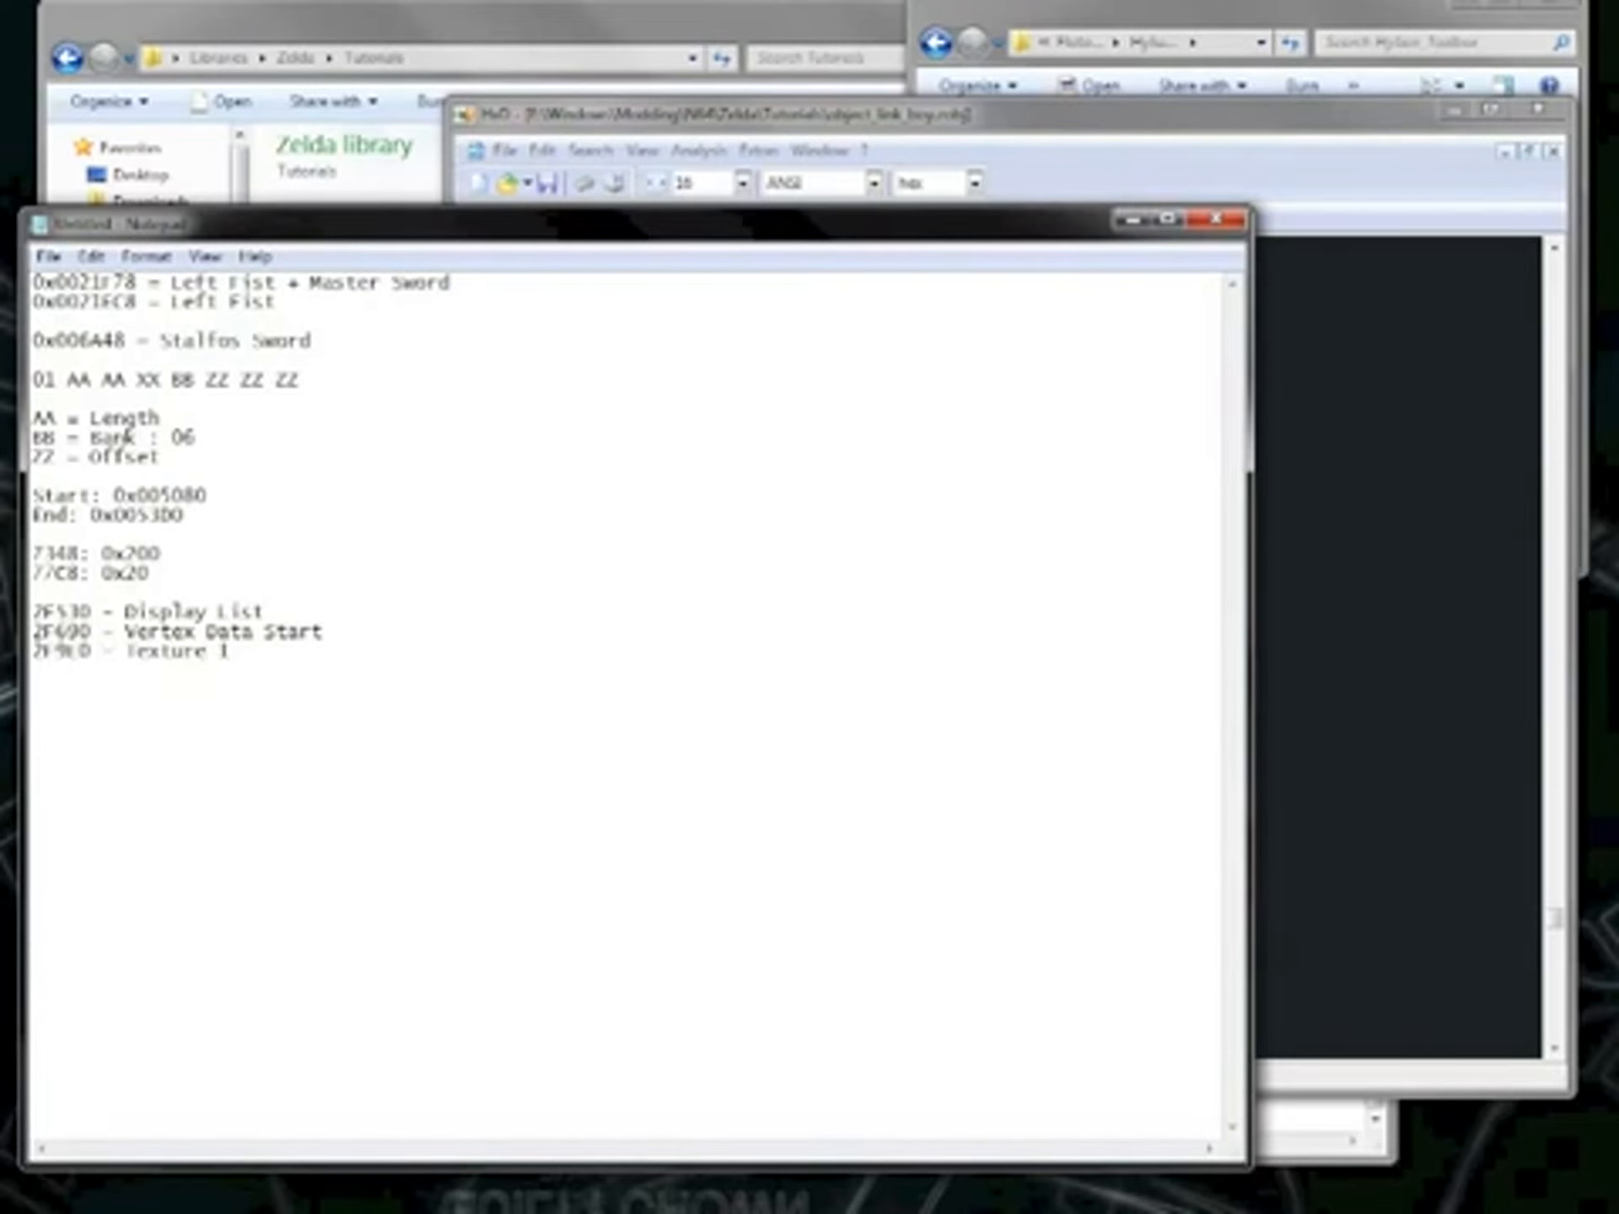
# Overwrite object_link_boy.zobj from offset 2F9E0 with the copied texture in HxD, and add "2FBE0 - Texture 2" to the Notepad notes.
pyautogui.click(1254, 134)
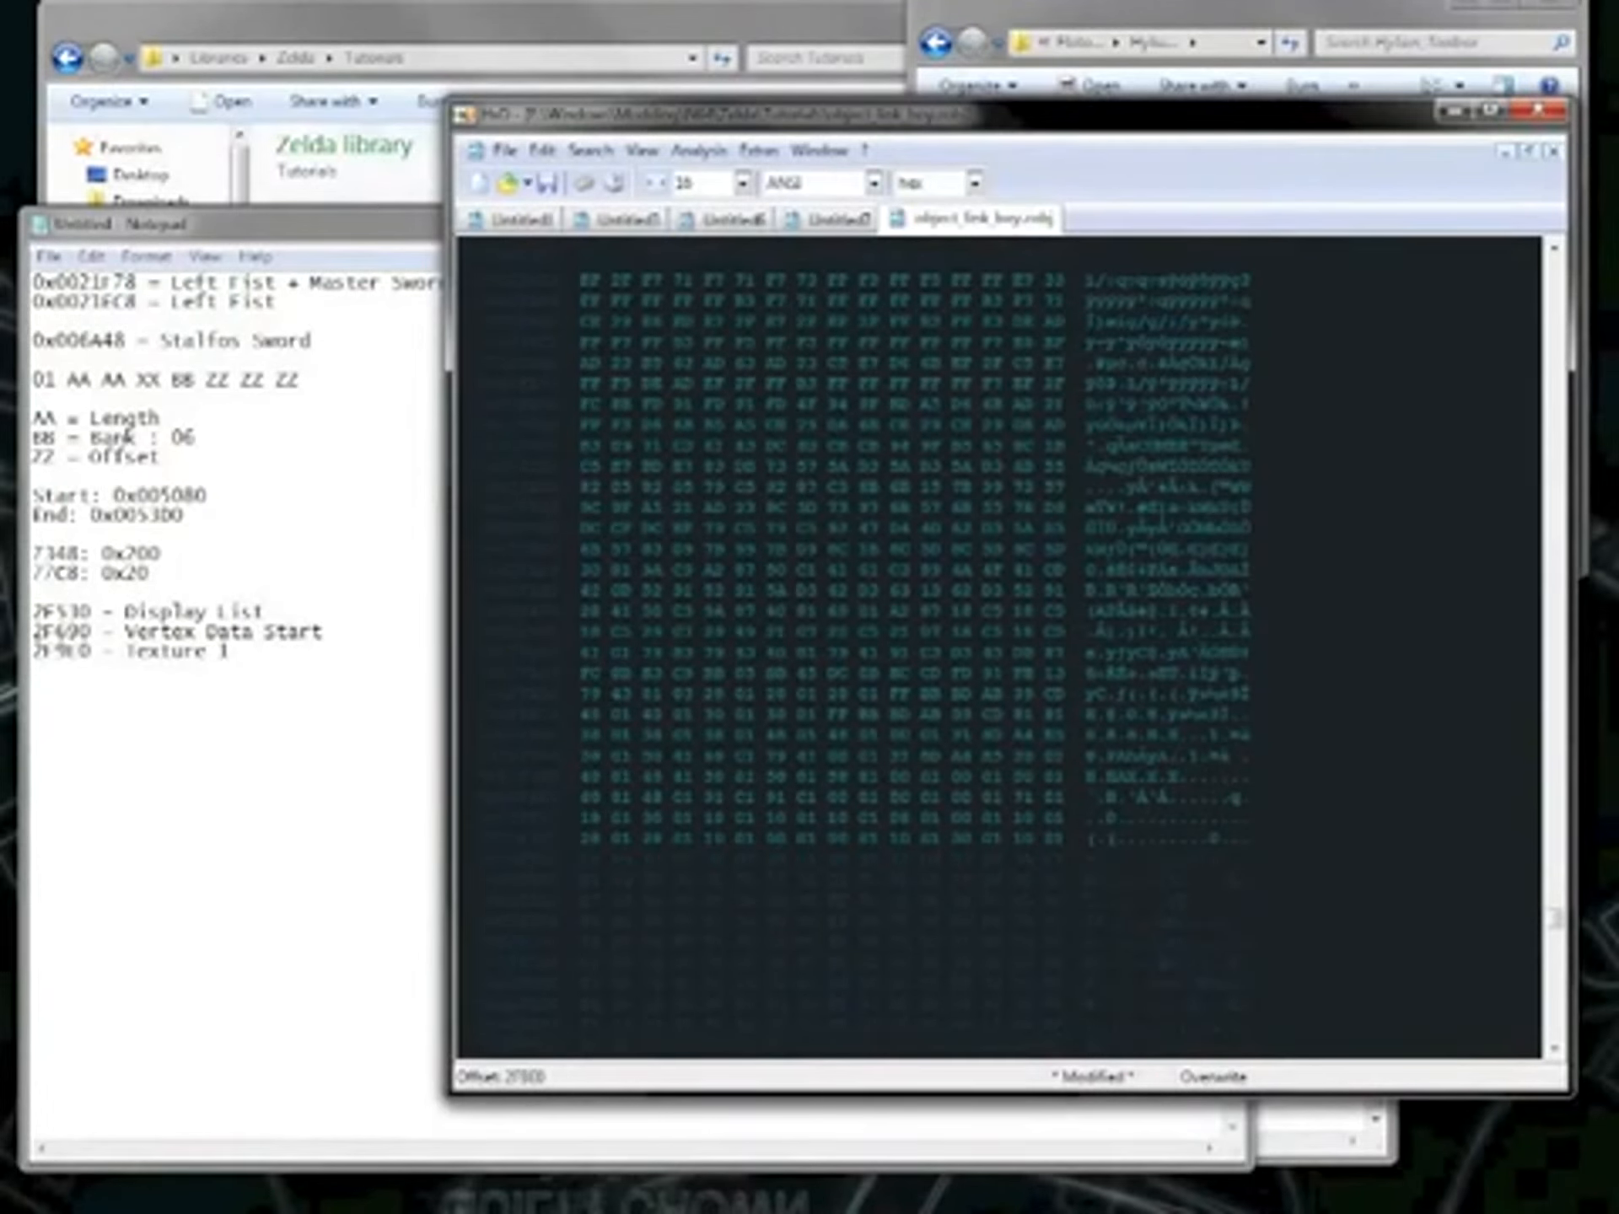
pyautogui.click(177, 795)
pyautogui.click(224, 678)
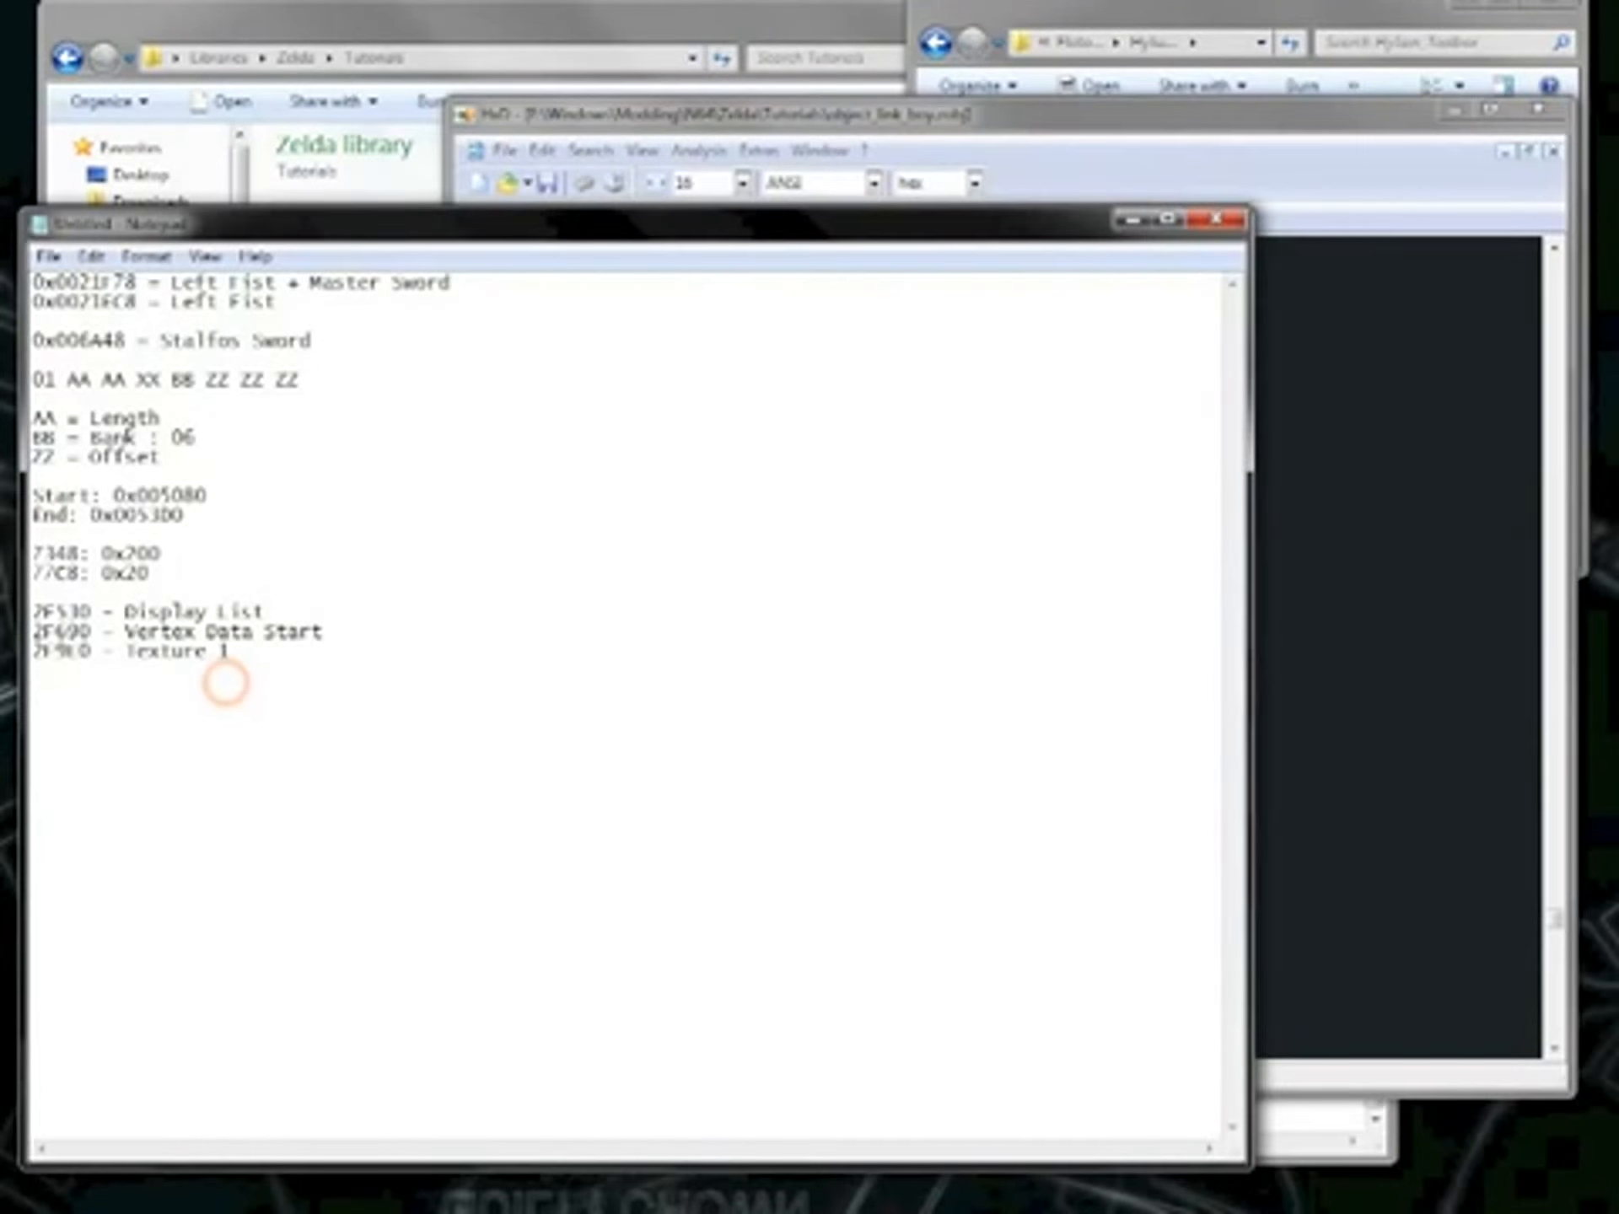
pyautogui.write('2FBE0 - T')
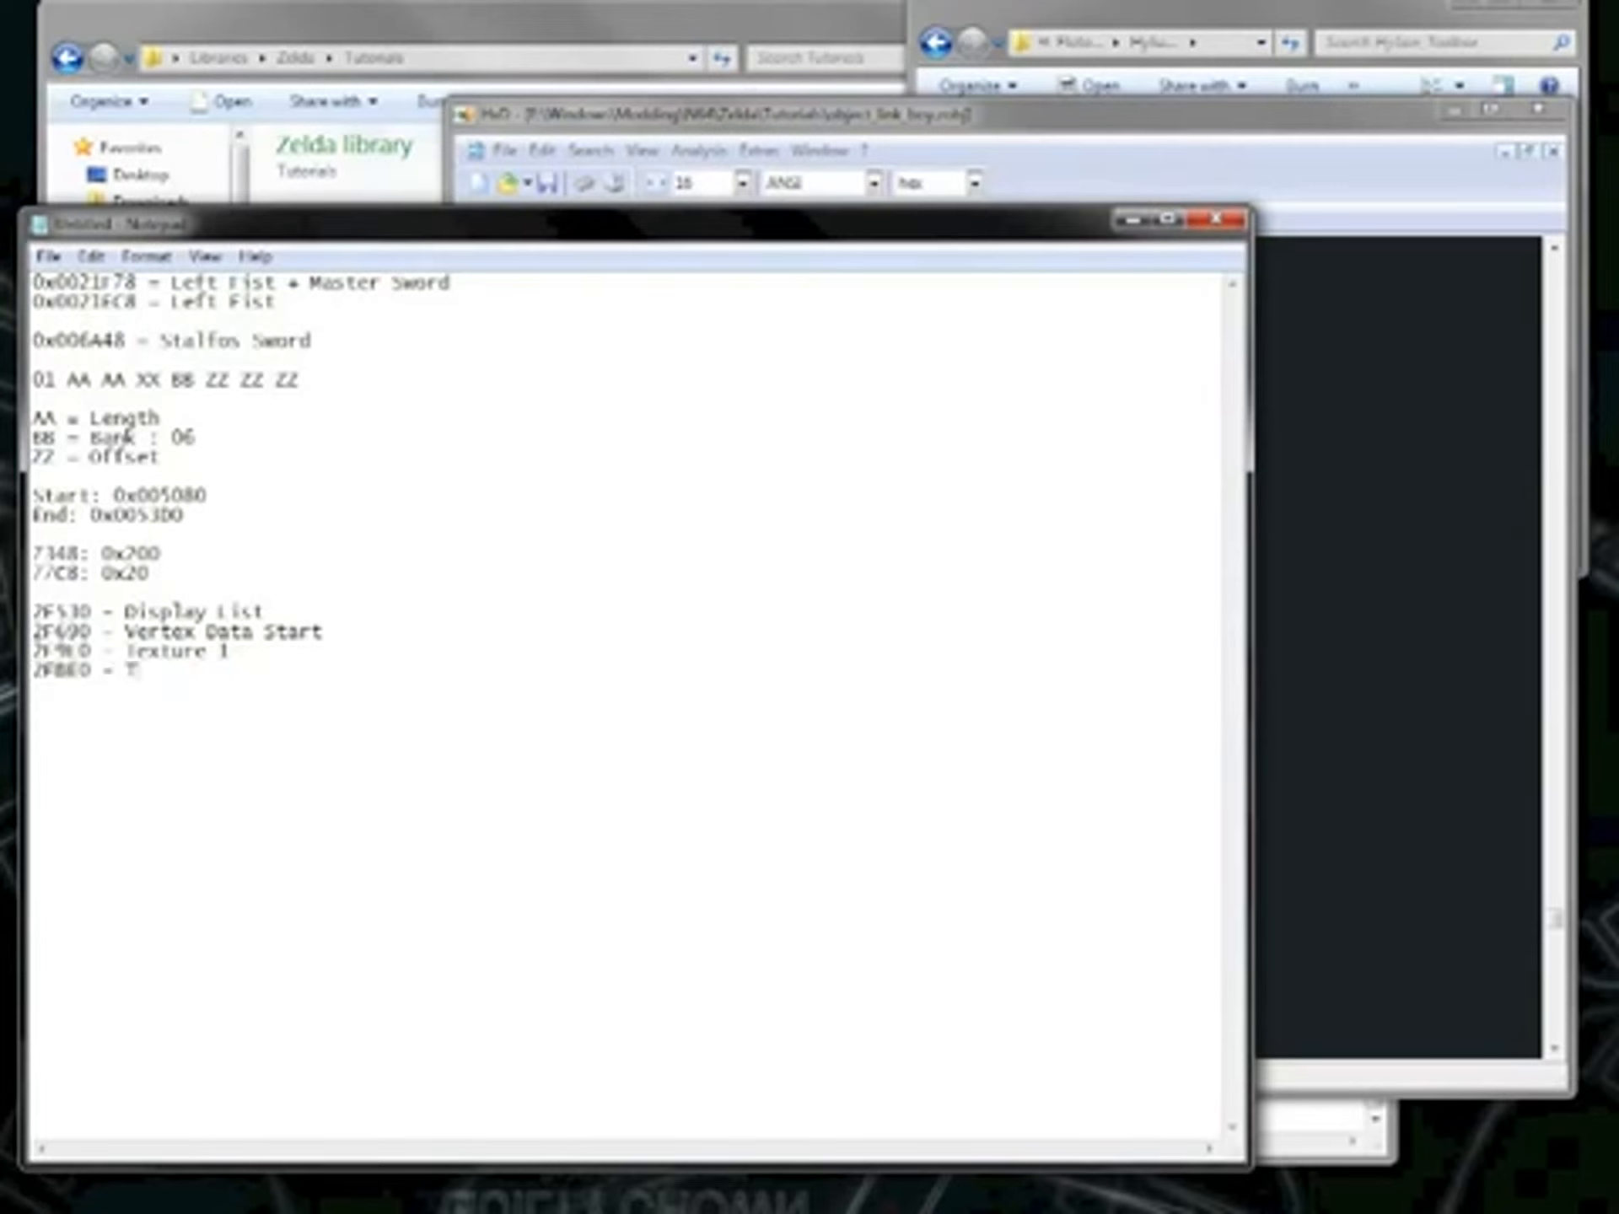
pyautogui.write('exture 2')
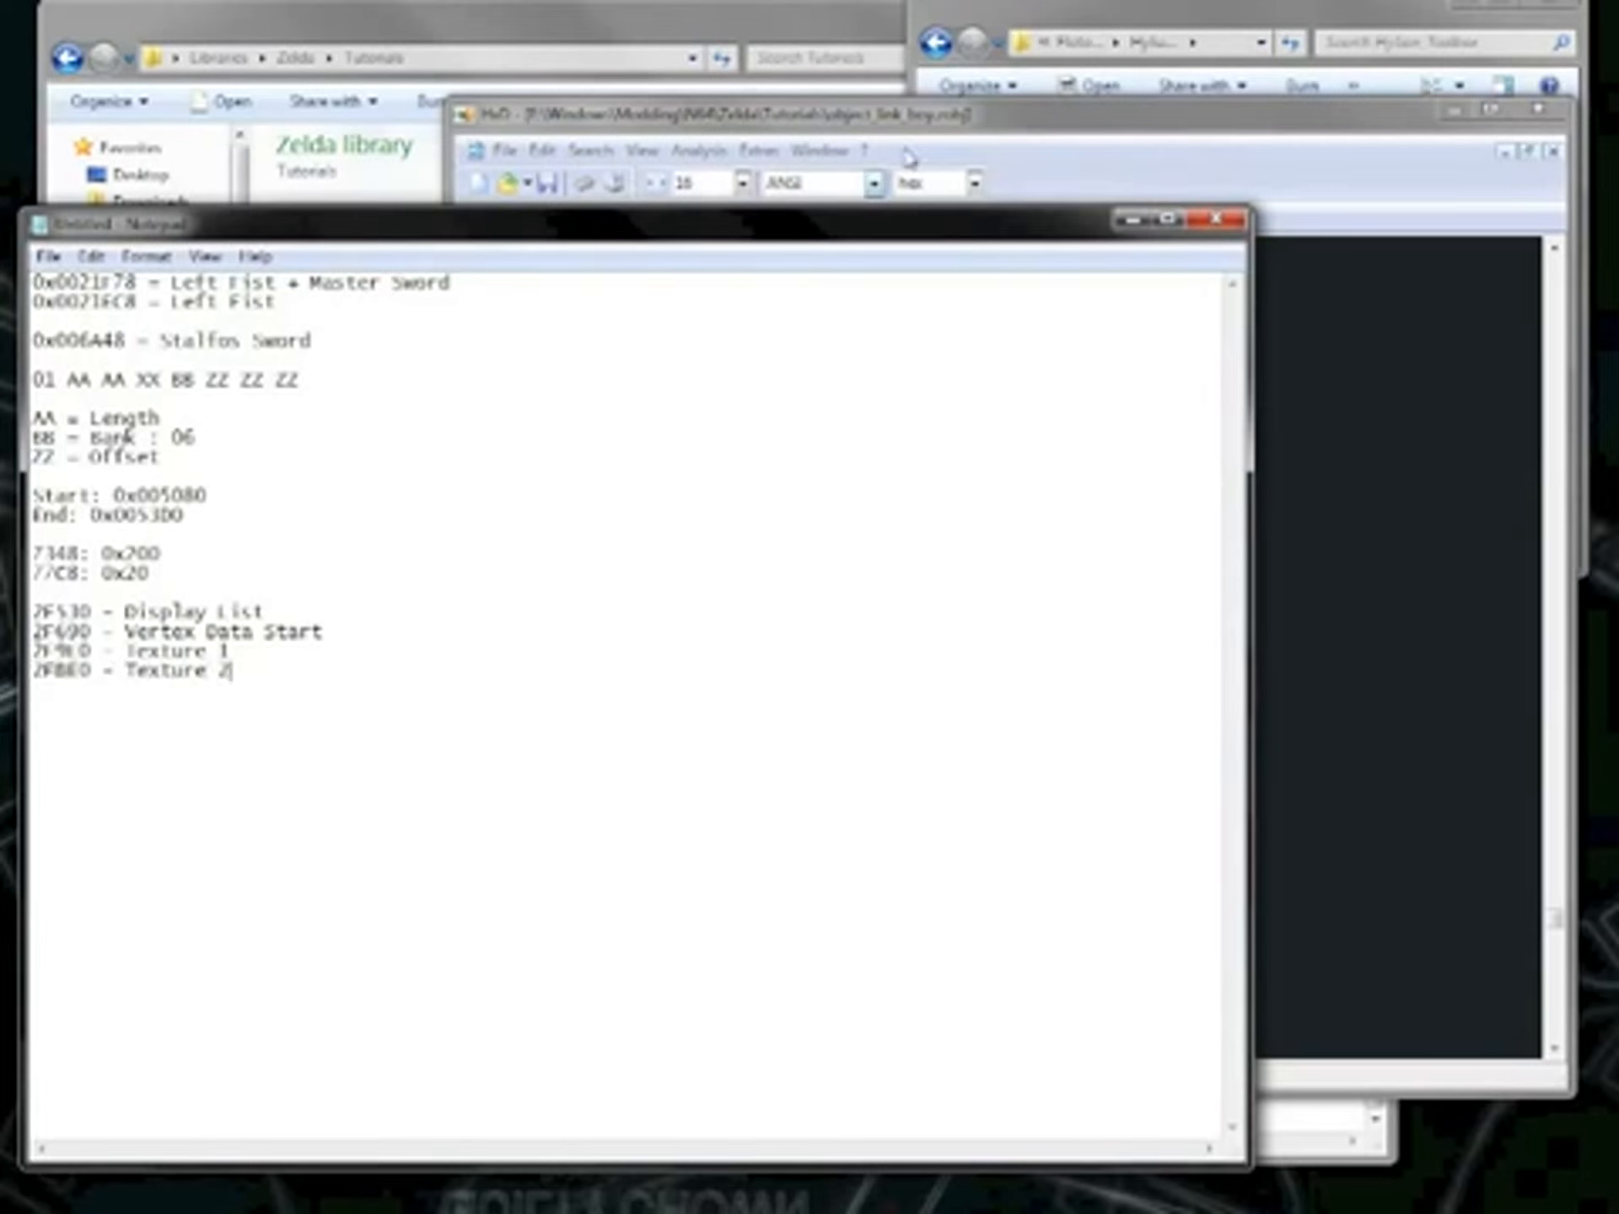
# Copy all the Untitled7 texture data in HxD and overwrite the bytes of object_link_boy.zobj from offset 2FBE0 with it.
pyautogui.click(1121, 123)
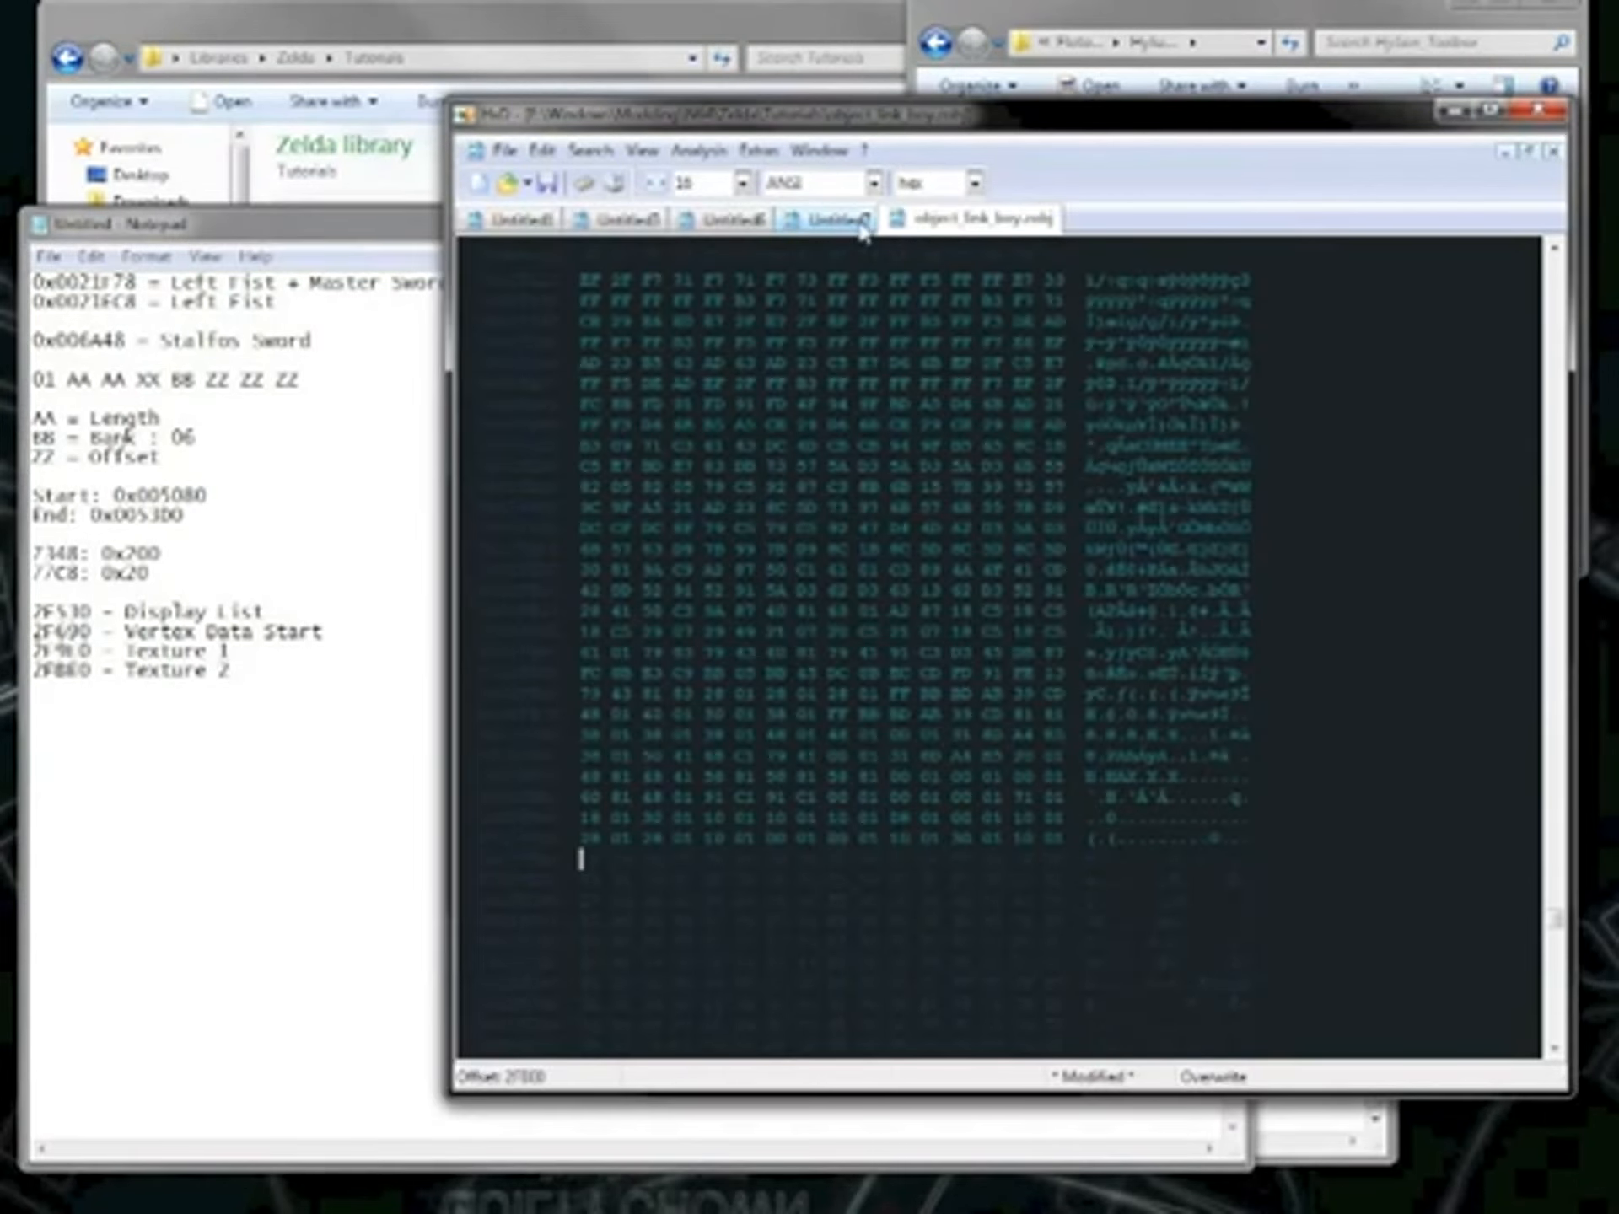
pyautogui.click(862, 228)
pyautogui.hotkey('ctrl', 'a')
pyautogui.click(958, 220)
pyautogui.hotkey('ctrl', 'v')
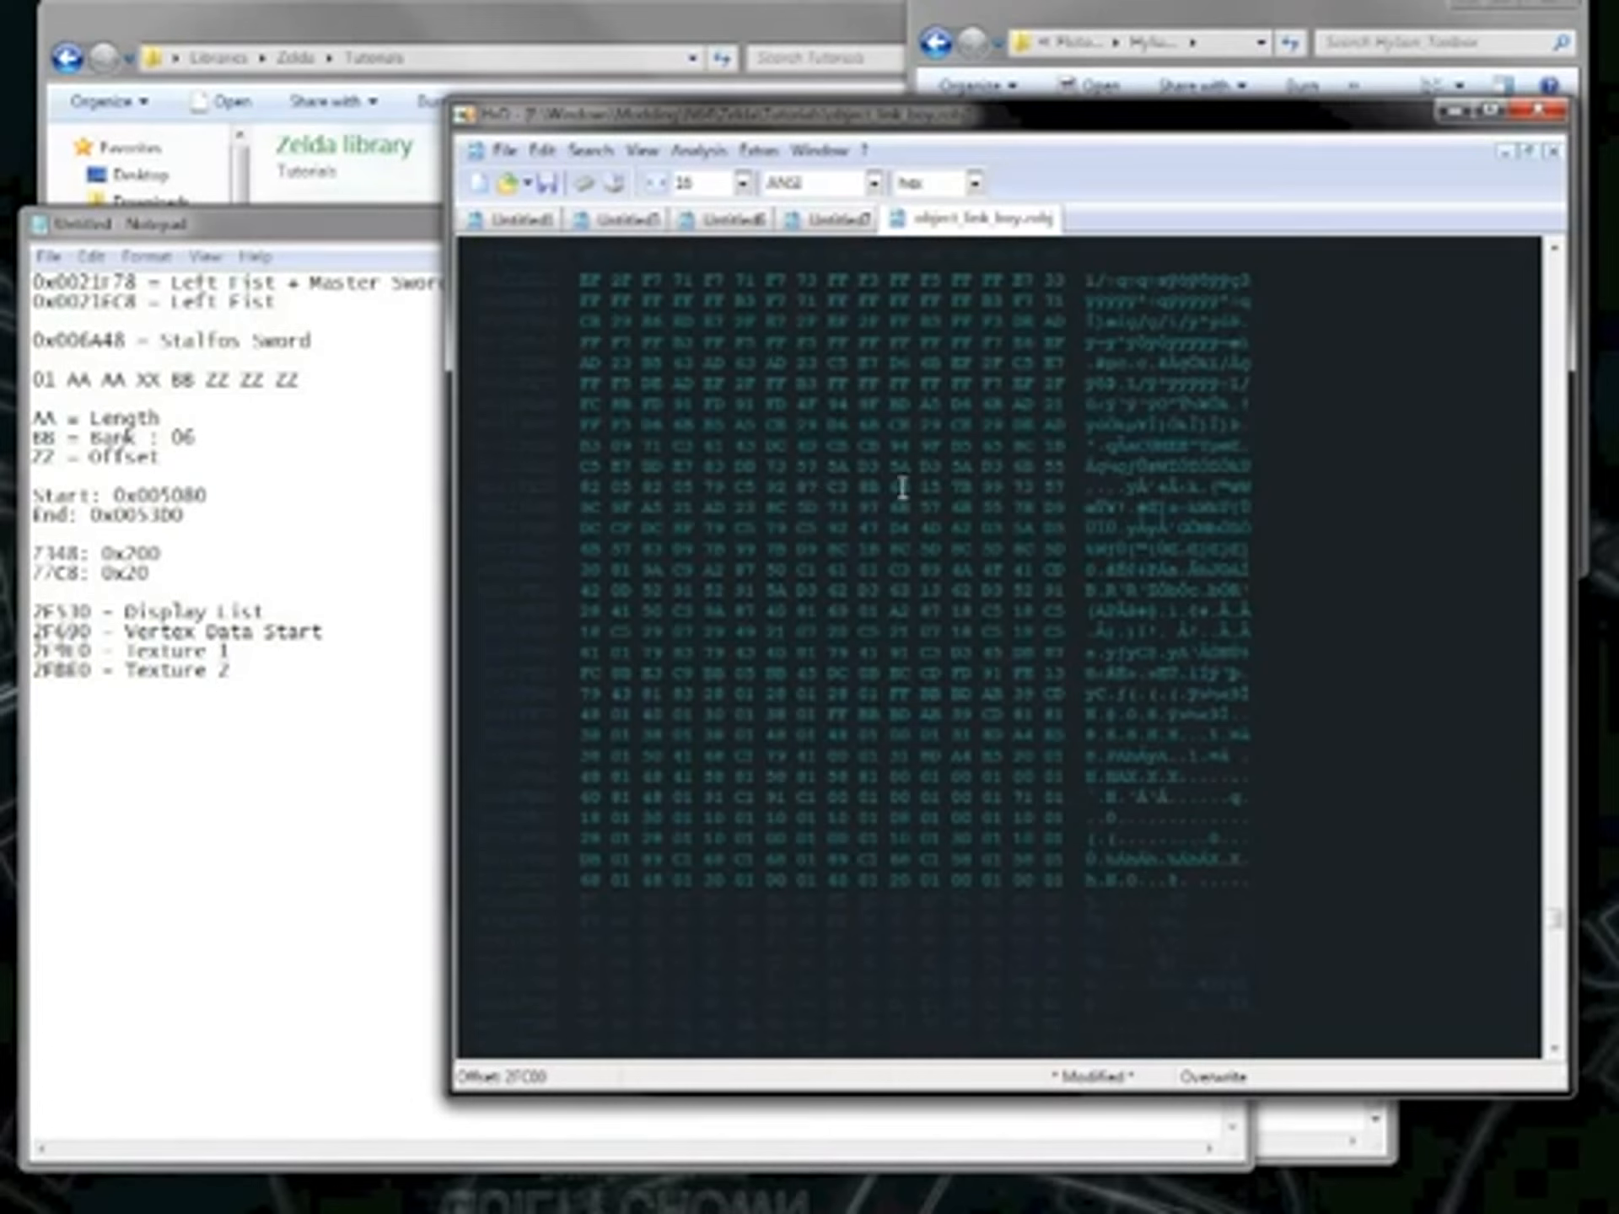
# Find the first FD command in the display list at 2F530 and set its texture offset to 02 F9 E0.
pyautogui.scroll(9, 852, 489)
pyautogui.scroll(20, 853, 492)
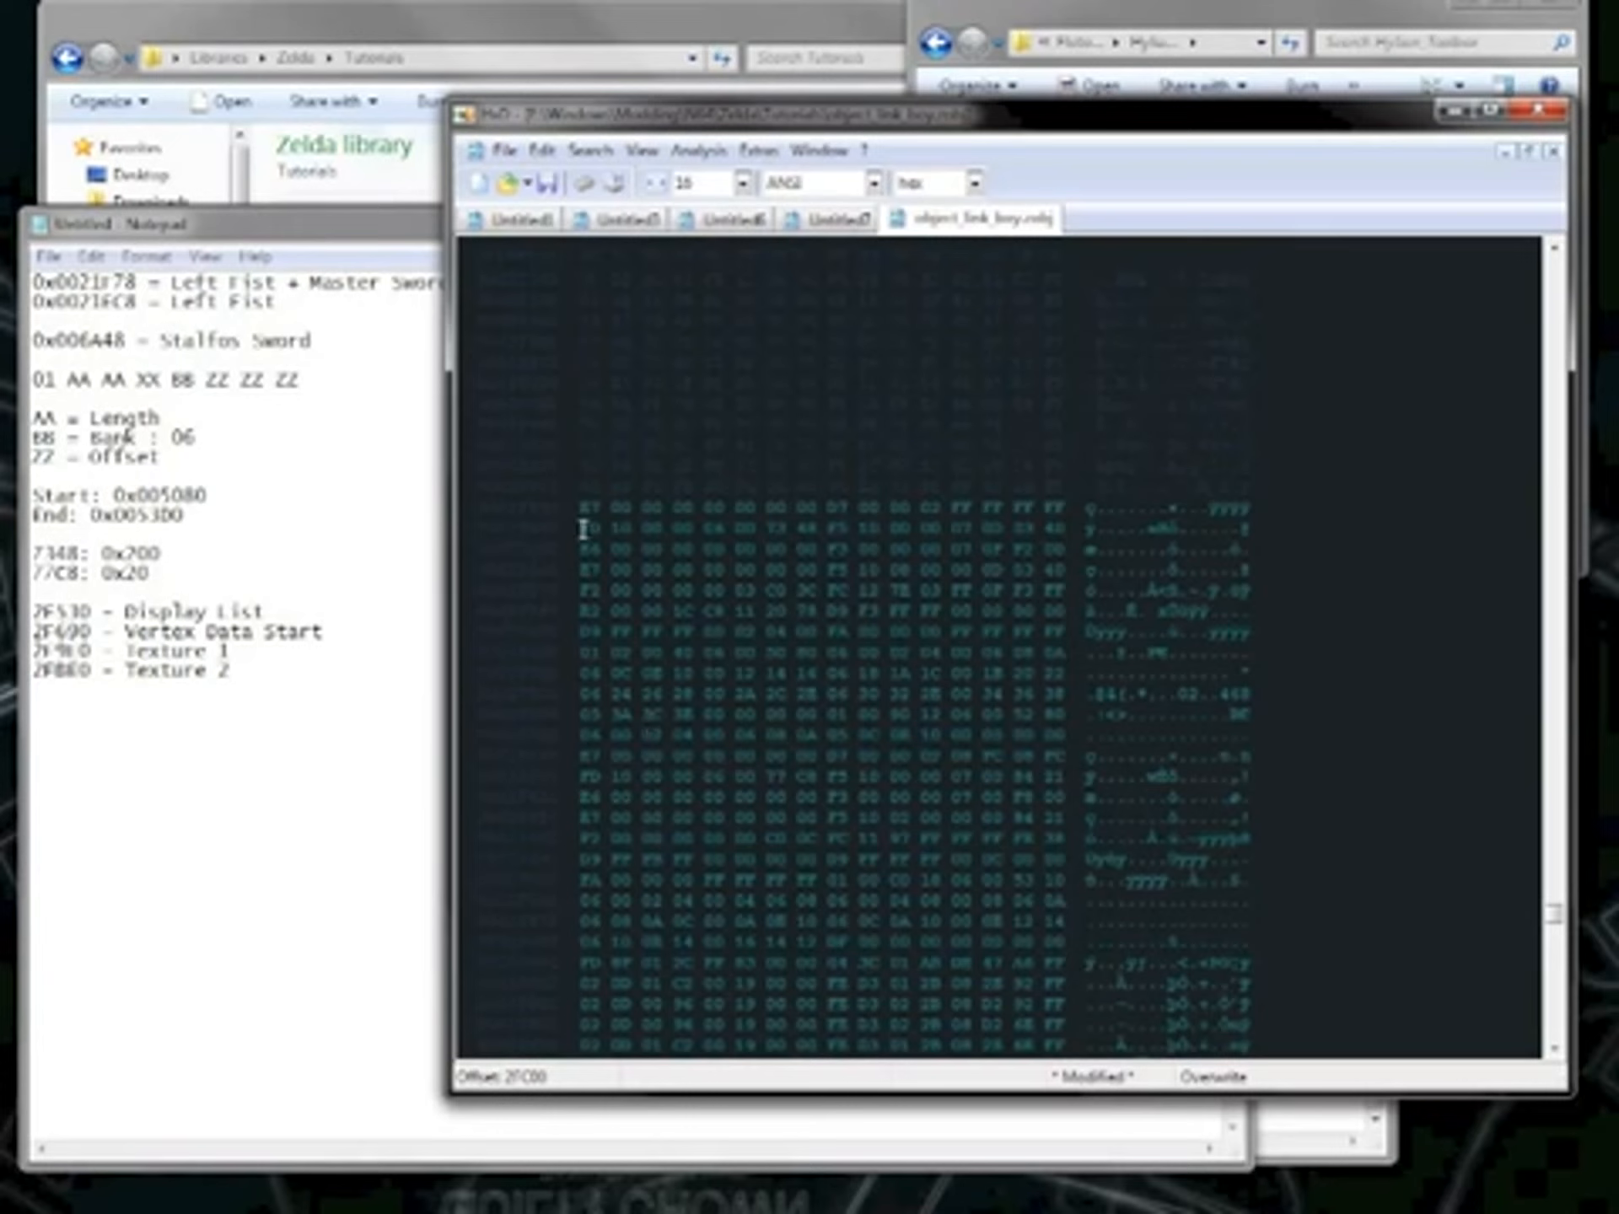
pyautogui.click(824, 508)
pyautogui.hotkey('ctrl', 'f')
pyautogui.write('F8')
pyautogui.click(1058, 708)
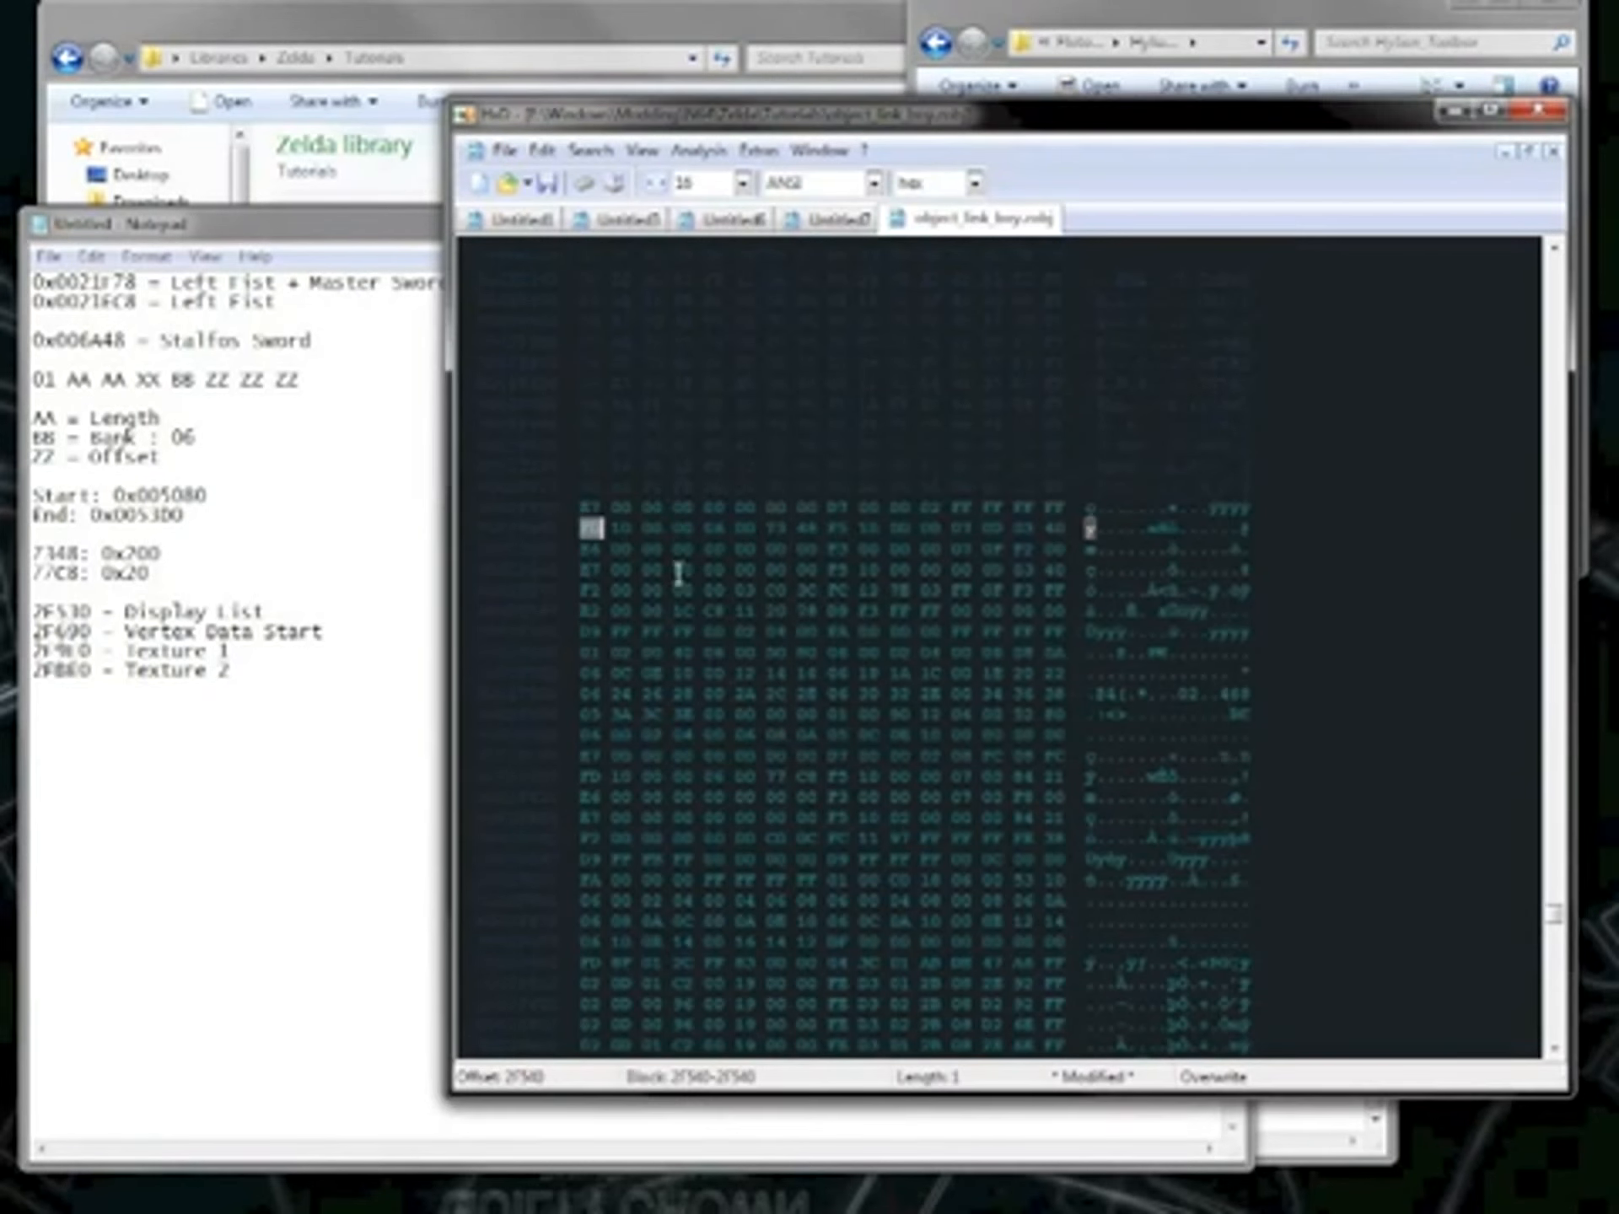
pyautogui.click(764, 529)
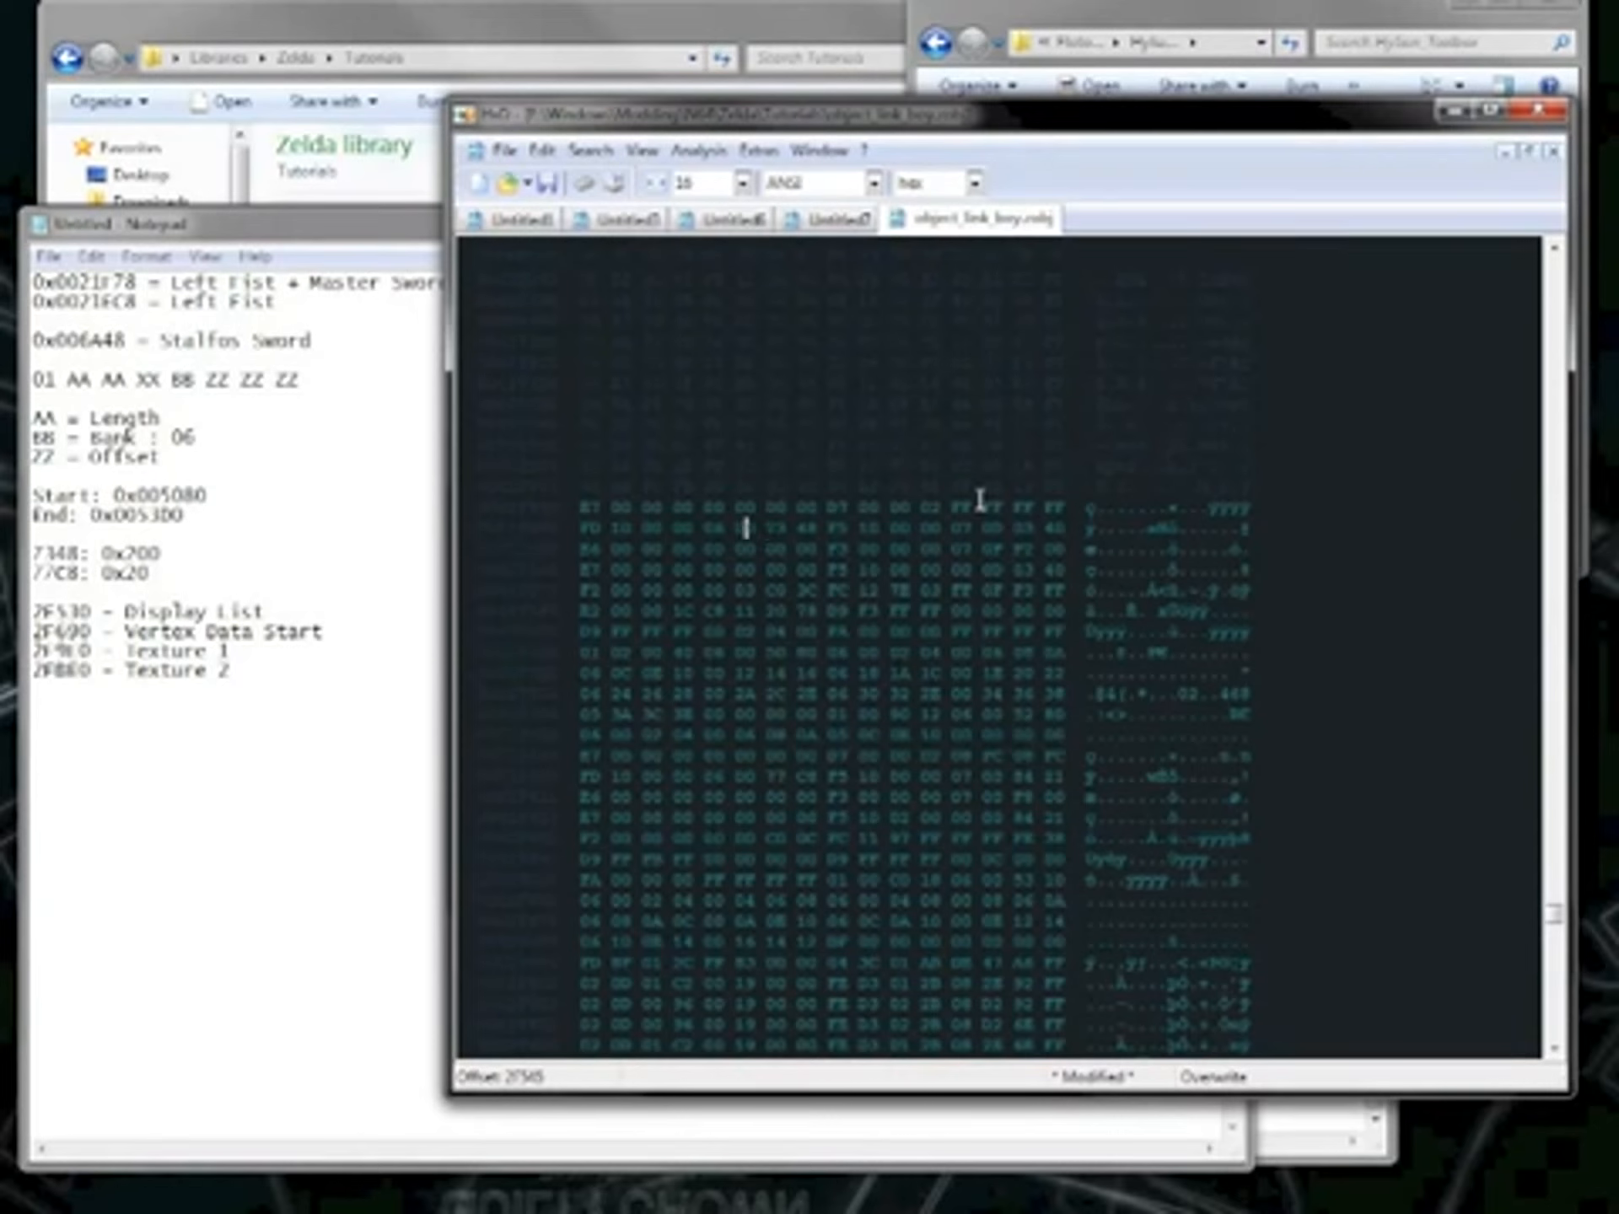
pyautogui.write('F980')
# Find the second FD command in the display list and set its texture offset to 02 FB E0.
pyautogui.press('F3')
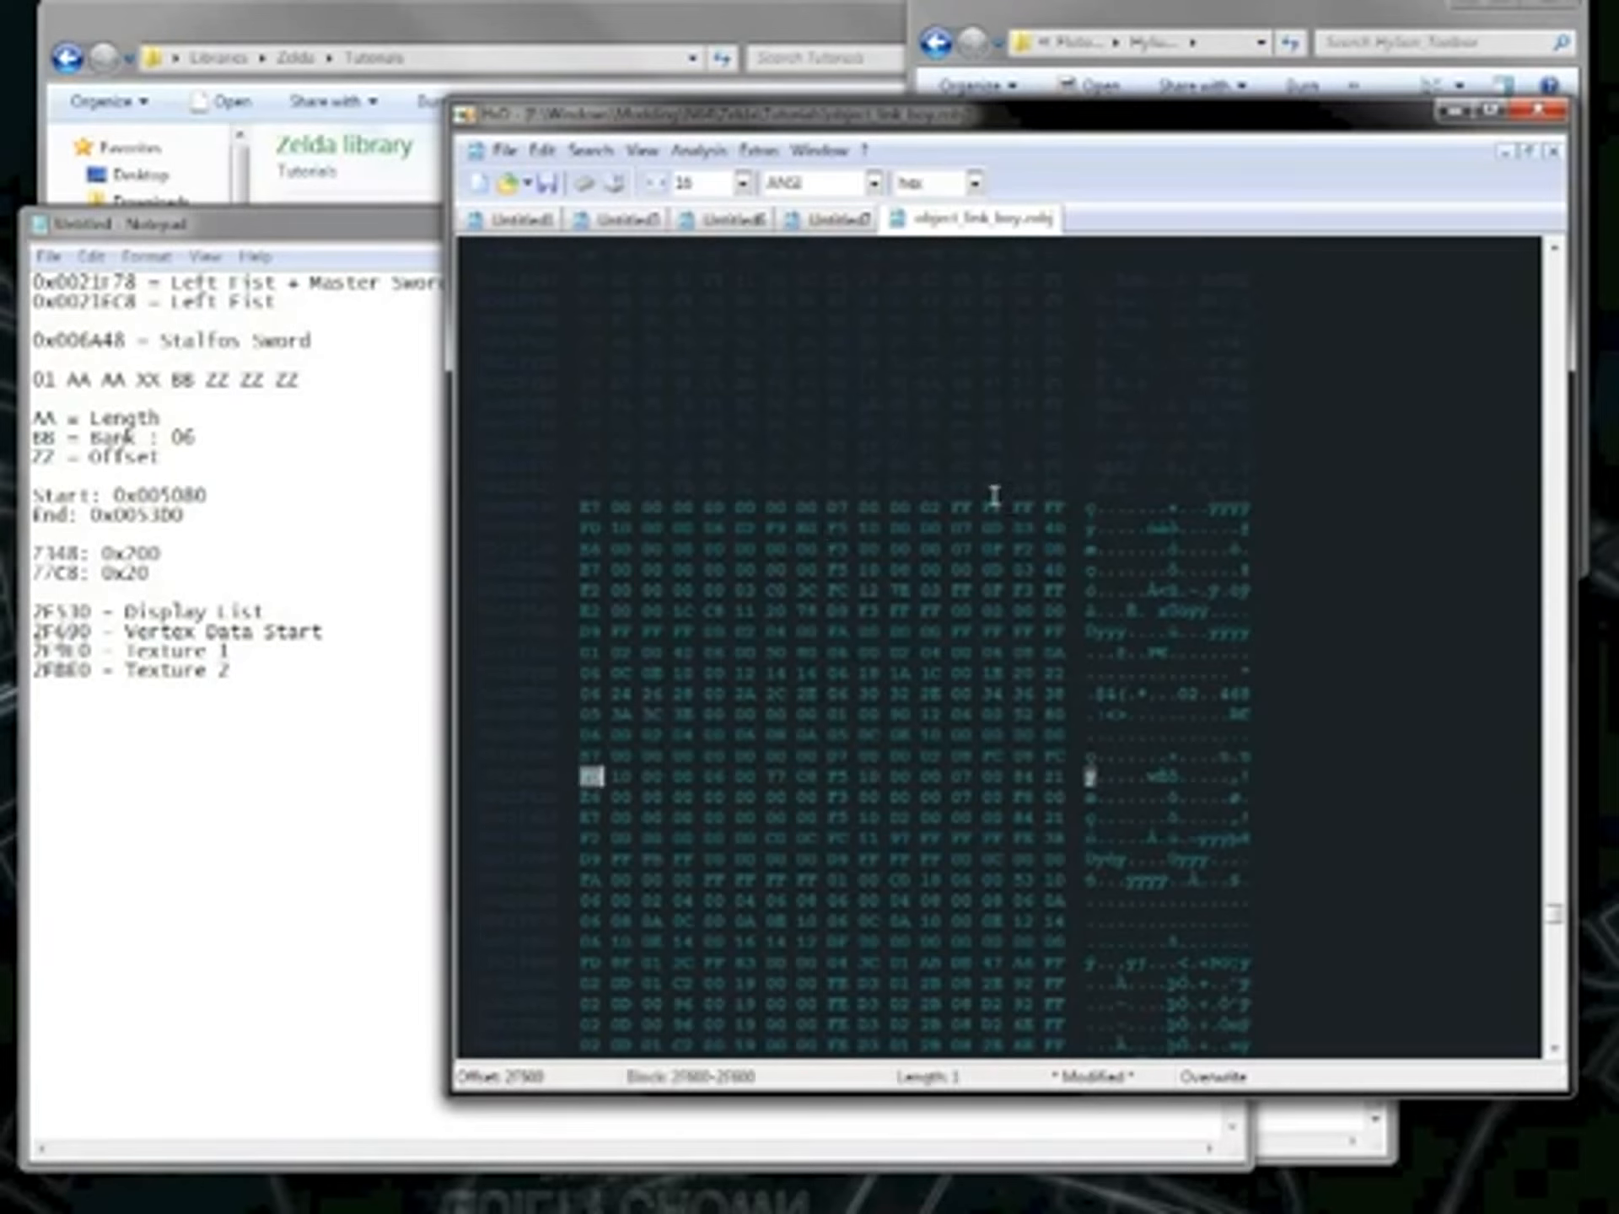
pyautogui.click(743, 776)
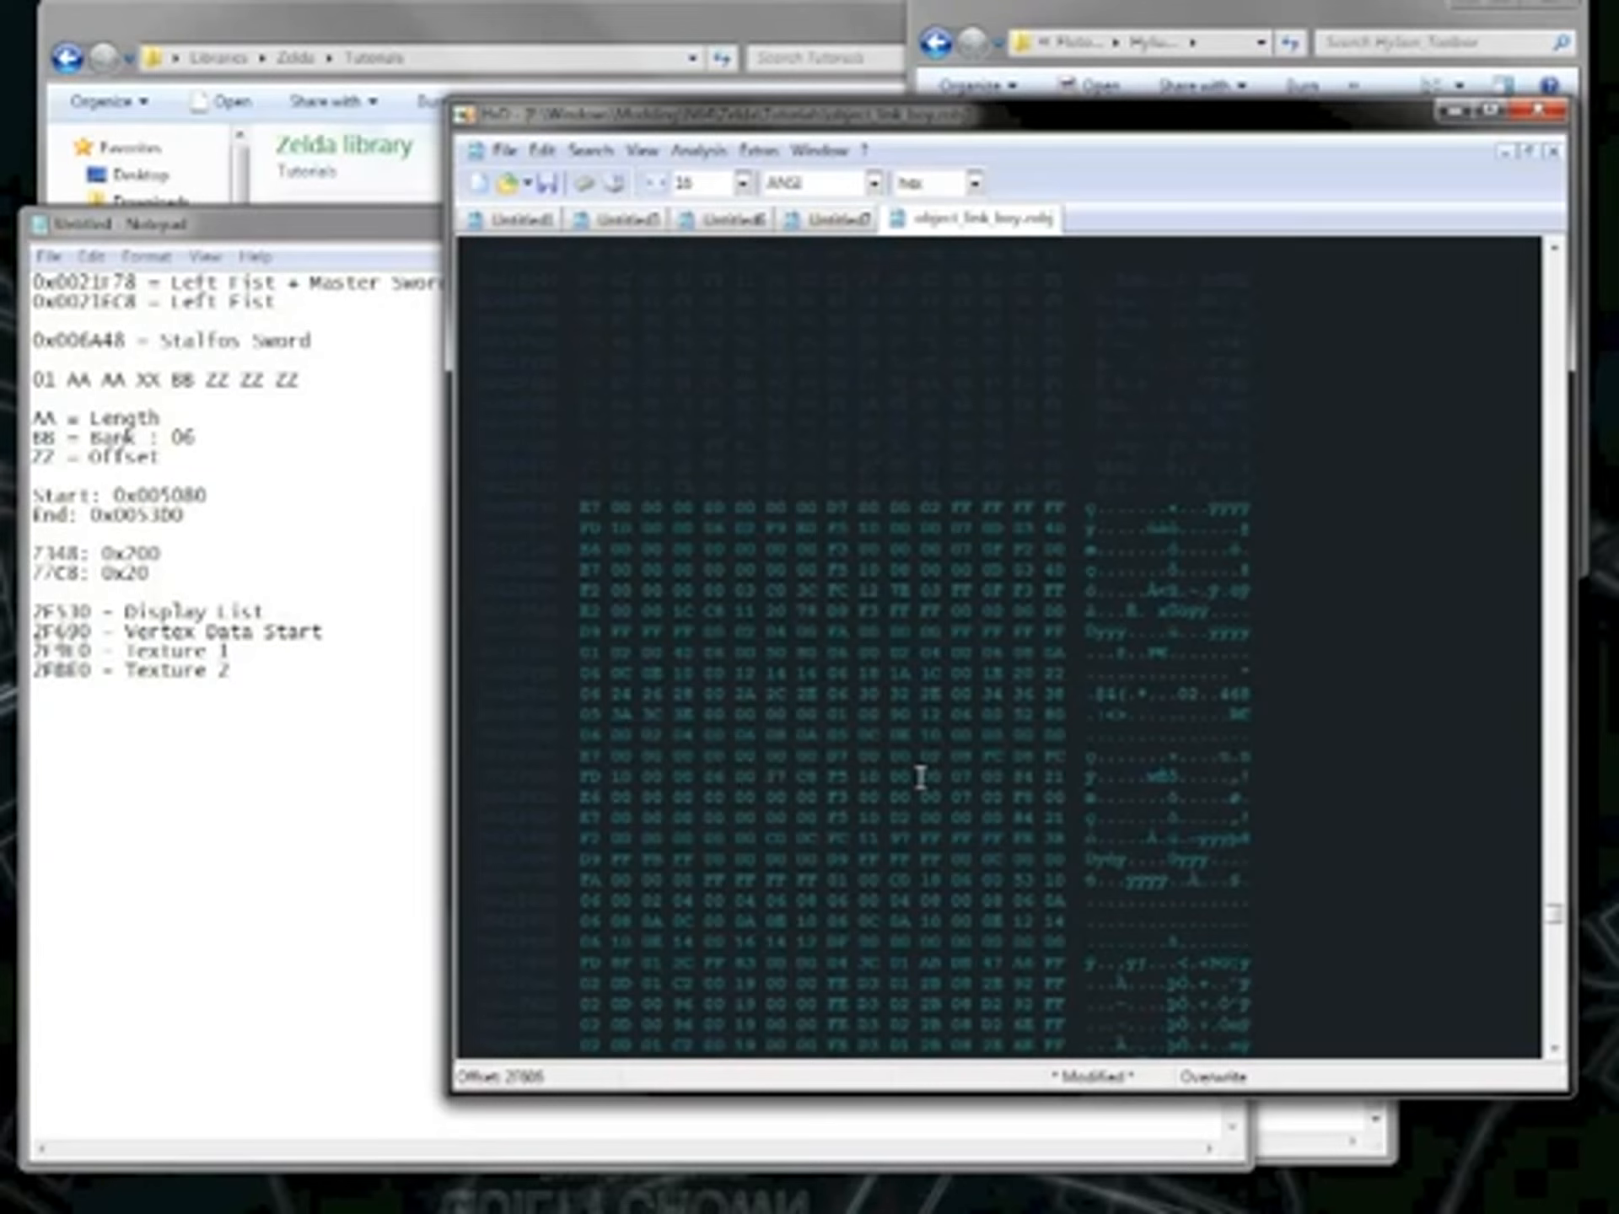
pyautogui.write('f708')
pyautogui.press('BackSpace')
pyautogui.press('BackSpace')
pyautogui.press('BackSpace')
pyautogui.press('BackSpace')
pyautogui.press('BackSpace')
pyautogui.press('BackSpace')
pyautogui.write('f580')
# Search for the first 01 command from the display list start and set its vertex offset to 02 F6 90.
pyautogui.click(582, 507)
pyautogui.hotkey('ctrl', 'f')
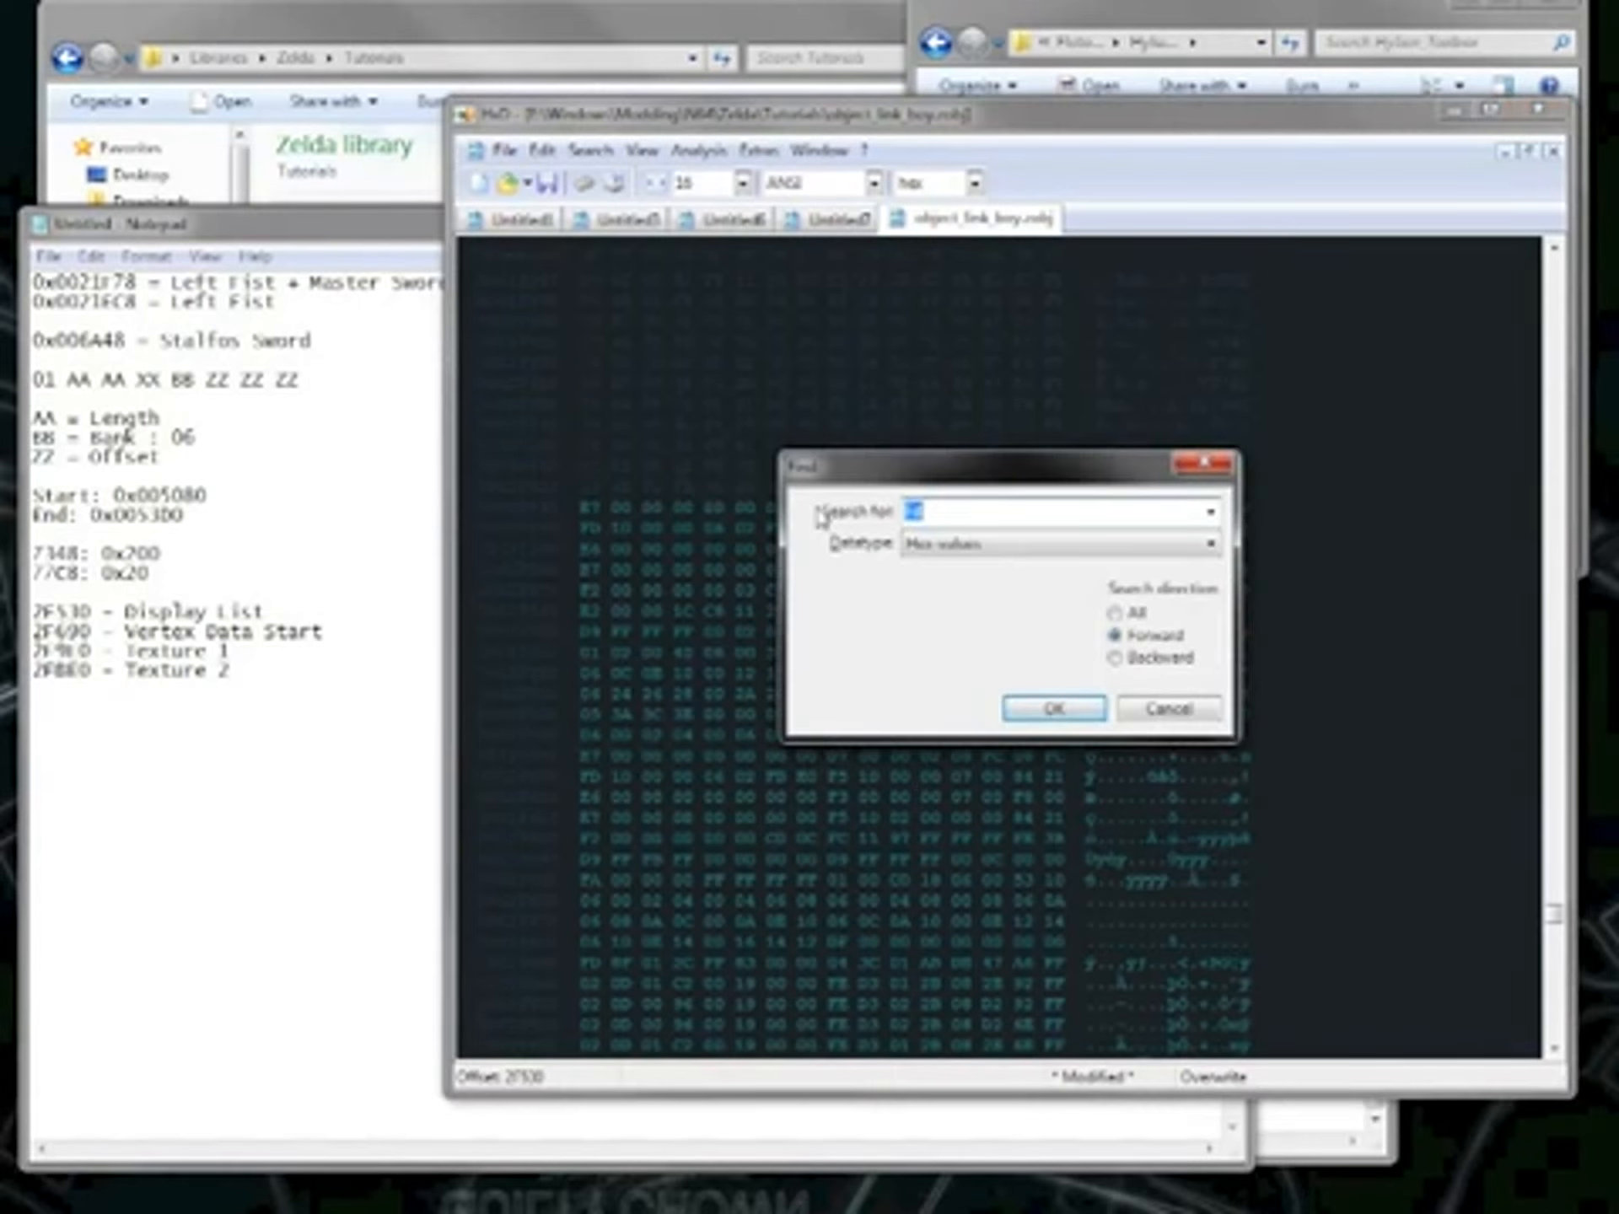
pyautogui.write('06')
pyautogui.press('Return')
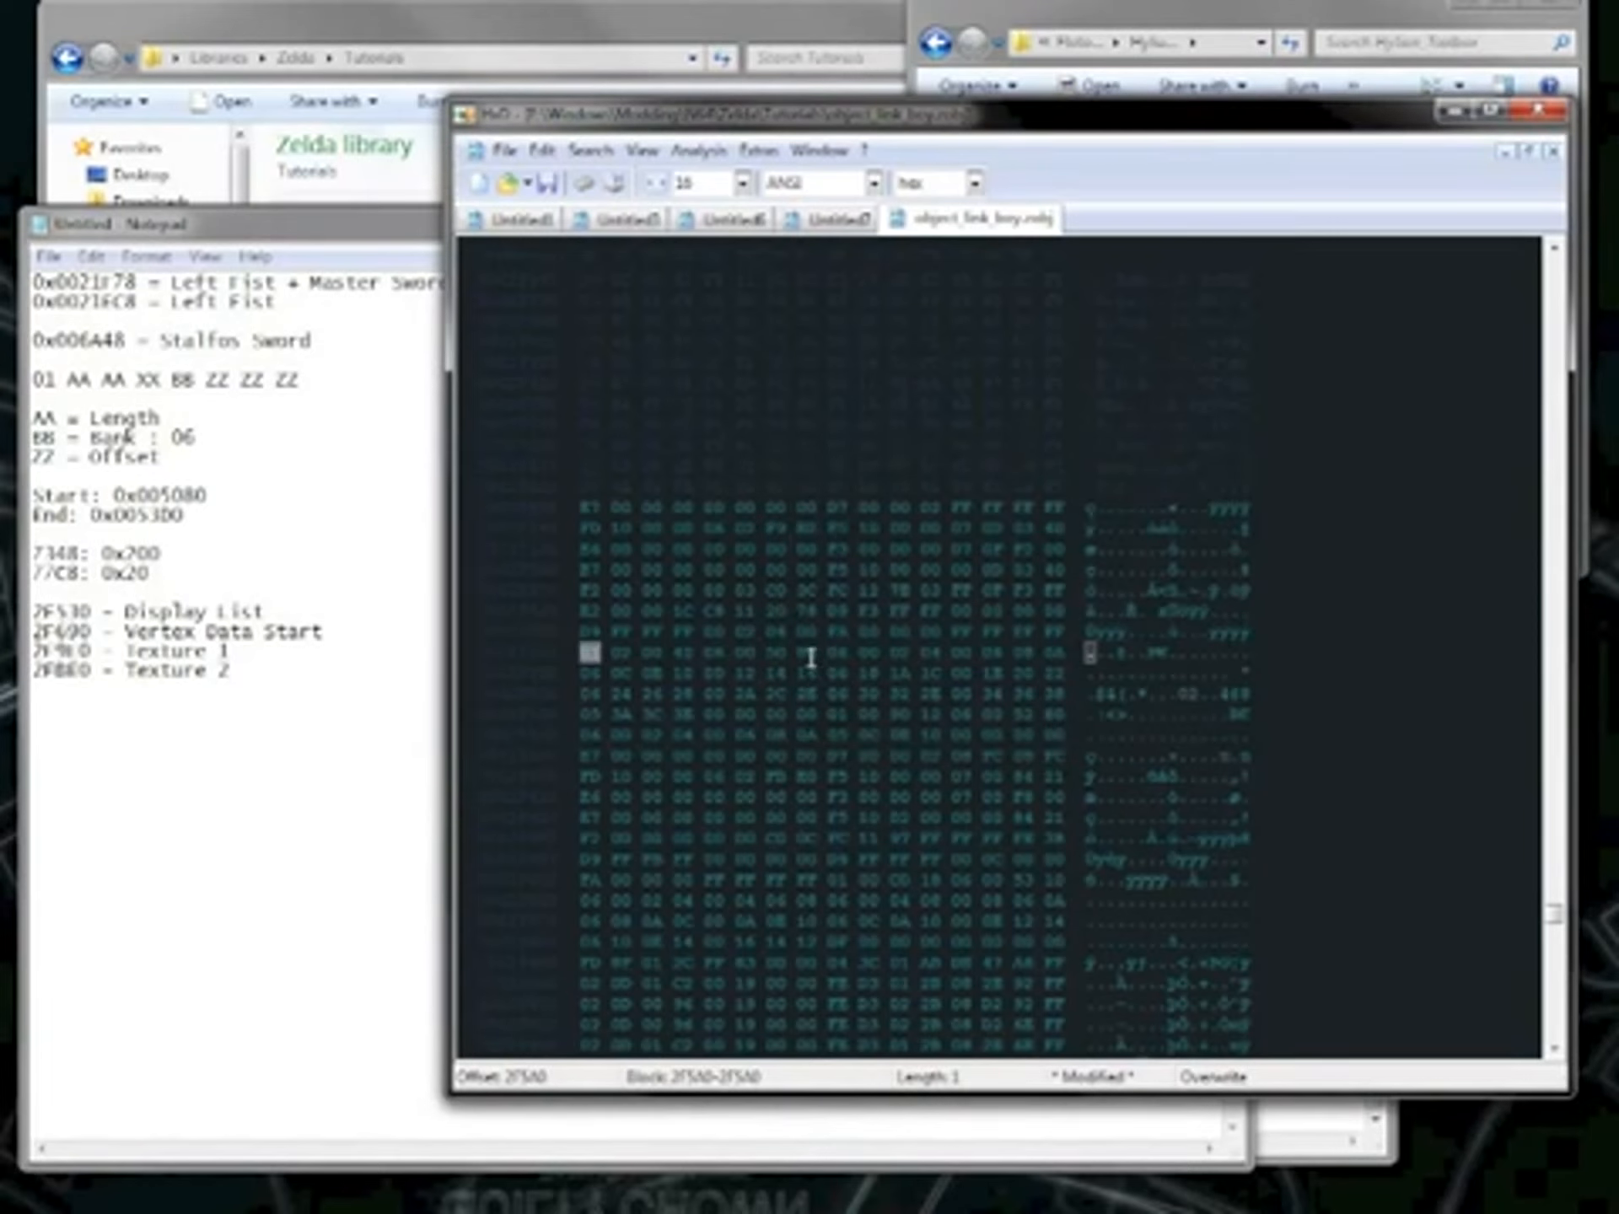
pyautogui.click(746, 654)
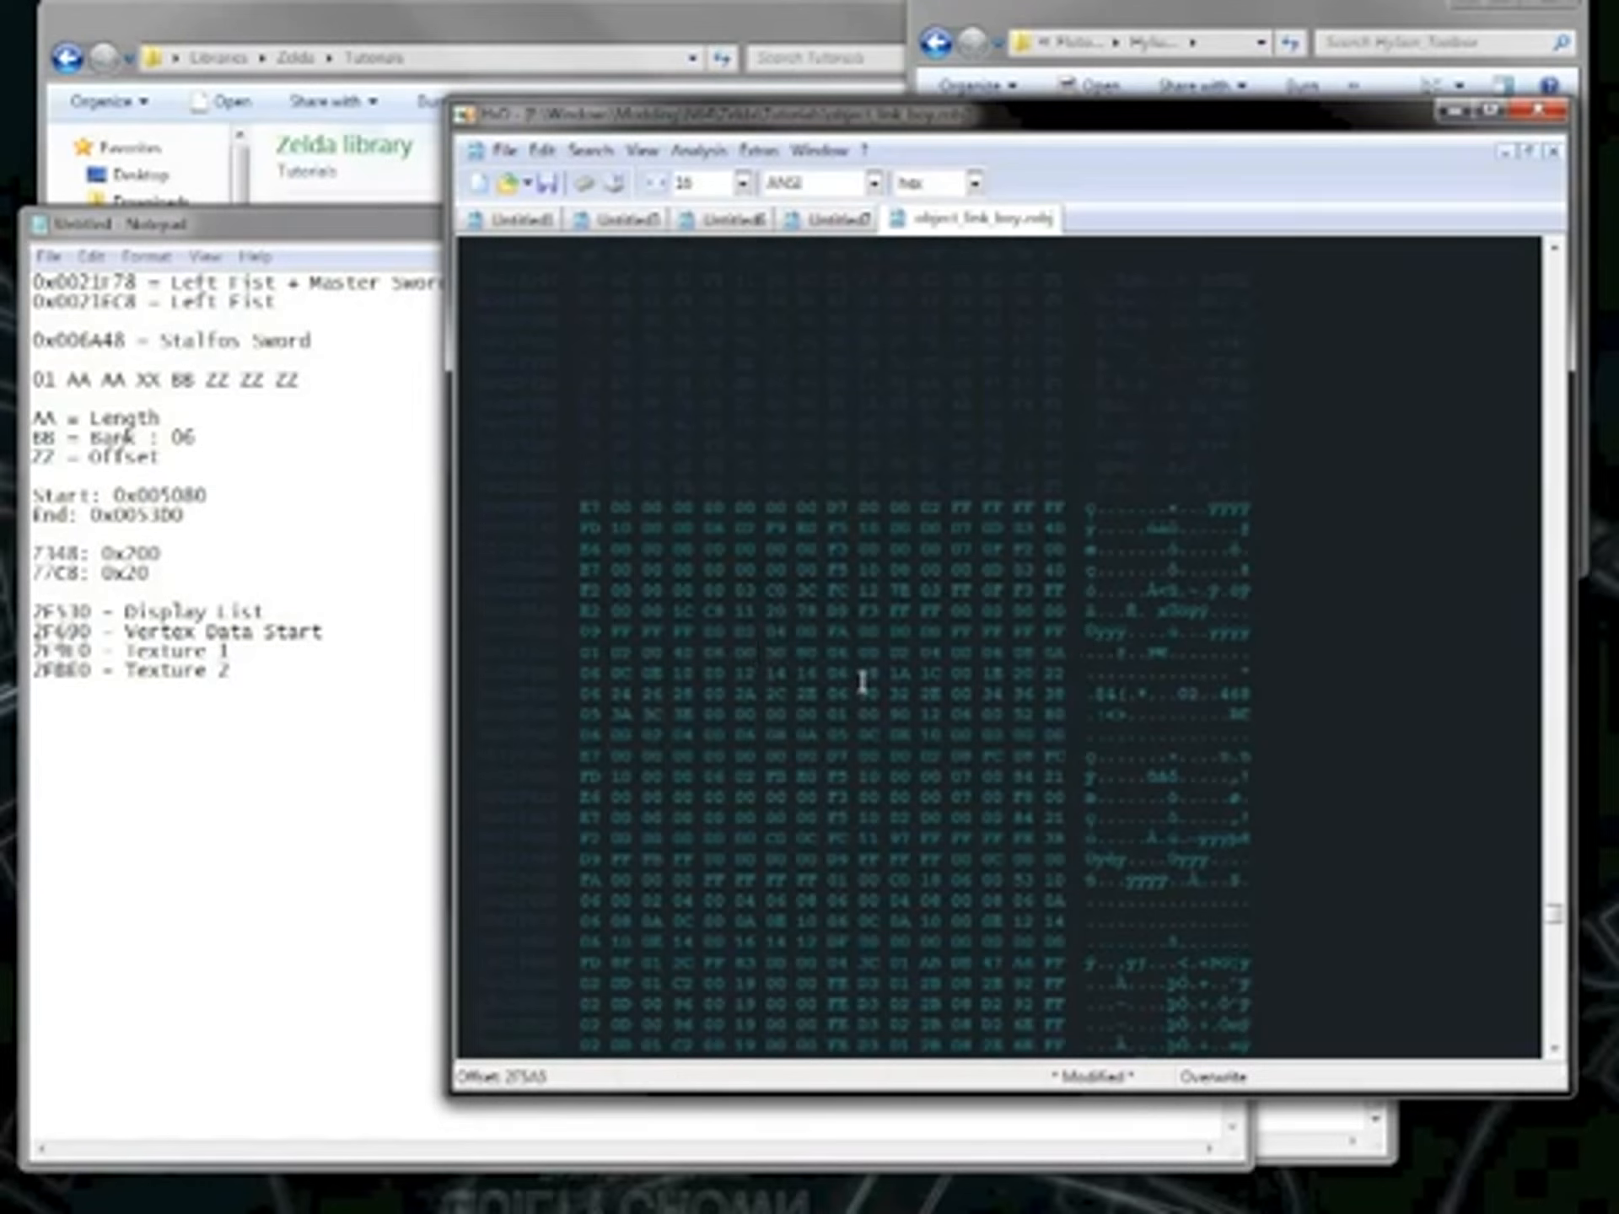
pyautogui.write('0 FF 00')
pyautogui.press('Left')
pyautogui.press('Left')
pyautogui.write('02f898')
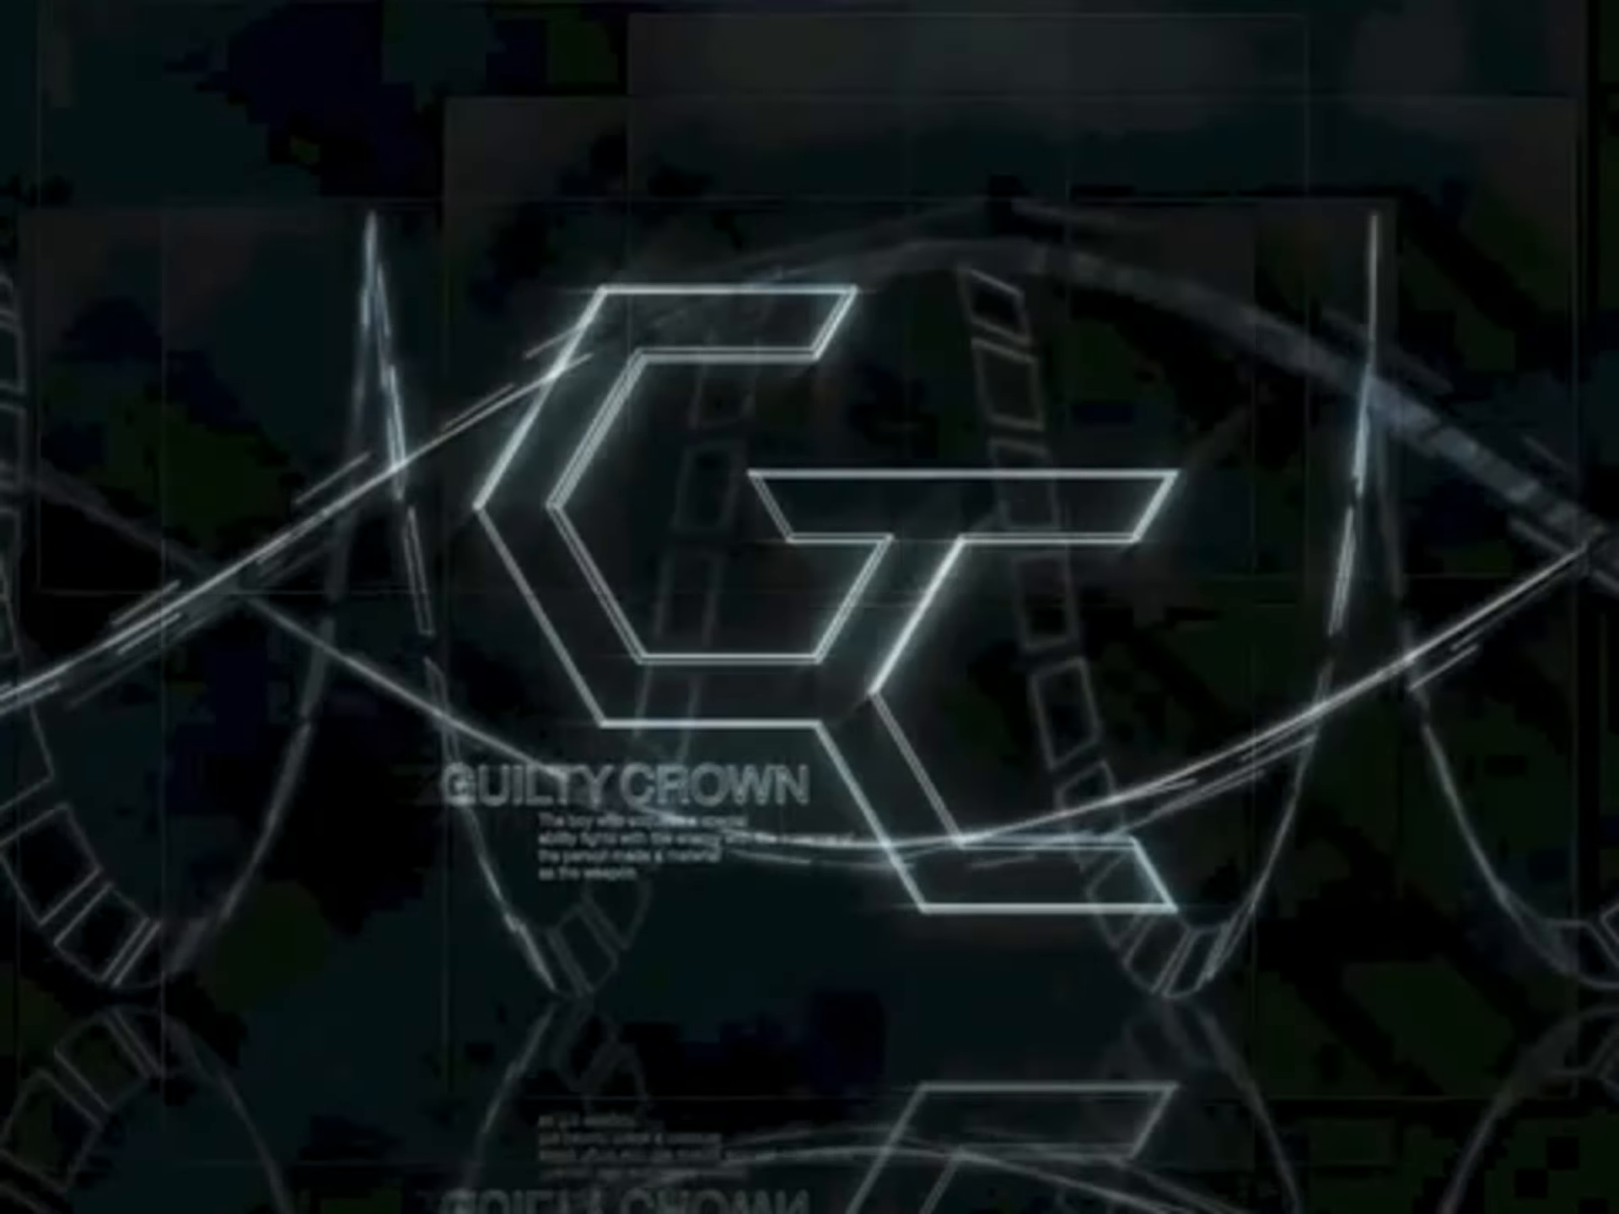
# Calculate 2F690 + 200 in hexadecimal in Calculator and move its window clear of the hex data.
pyautogui.hotkey('alt', 'Tab')
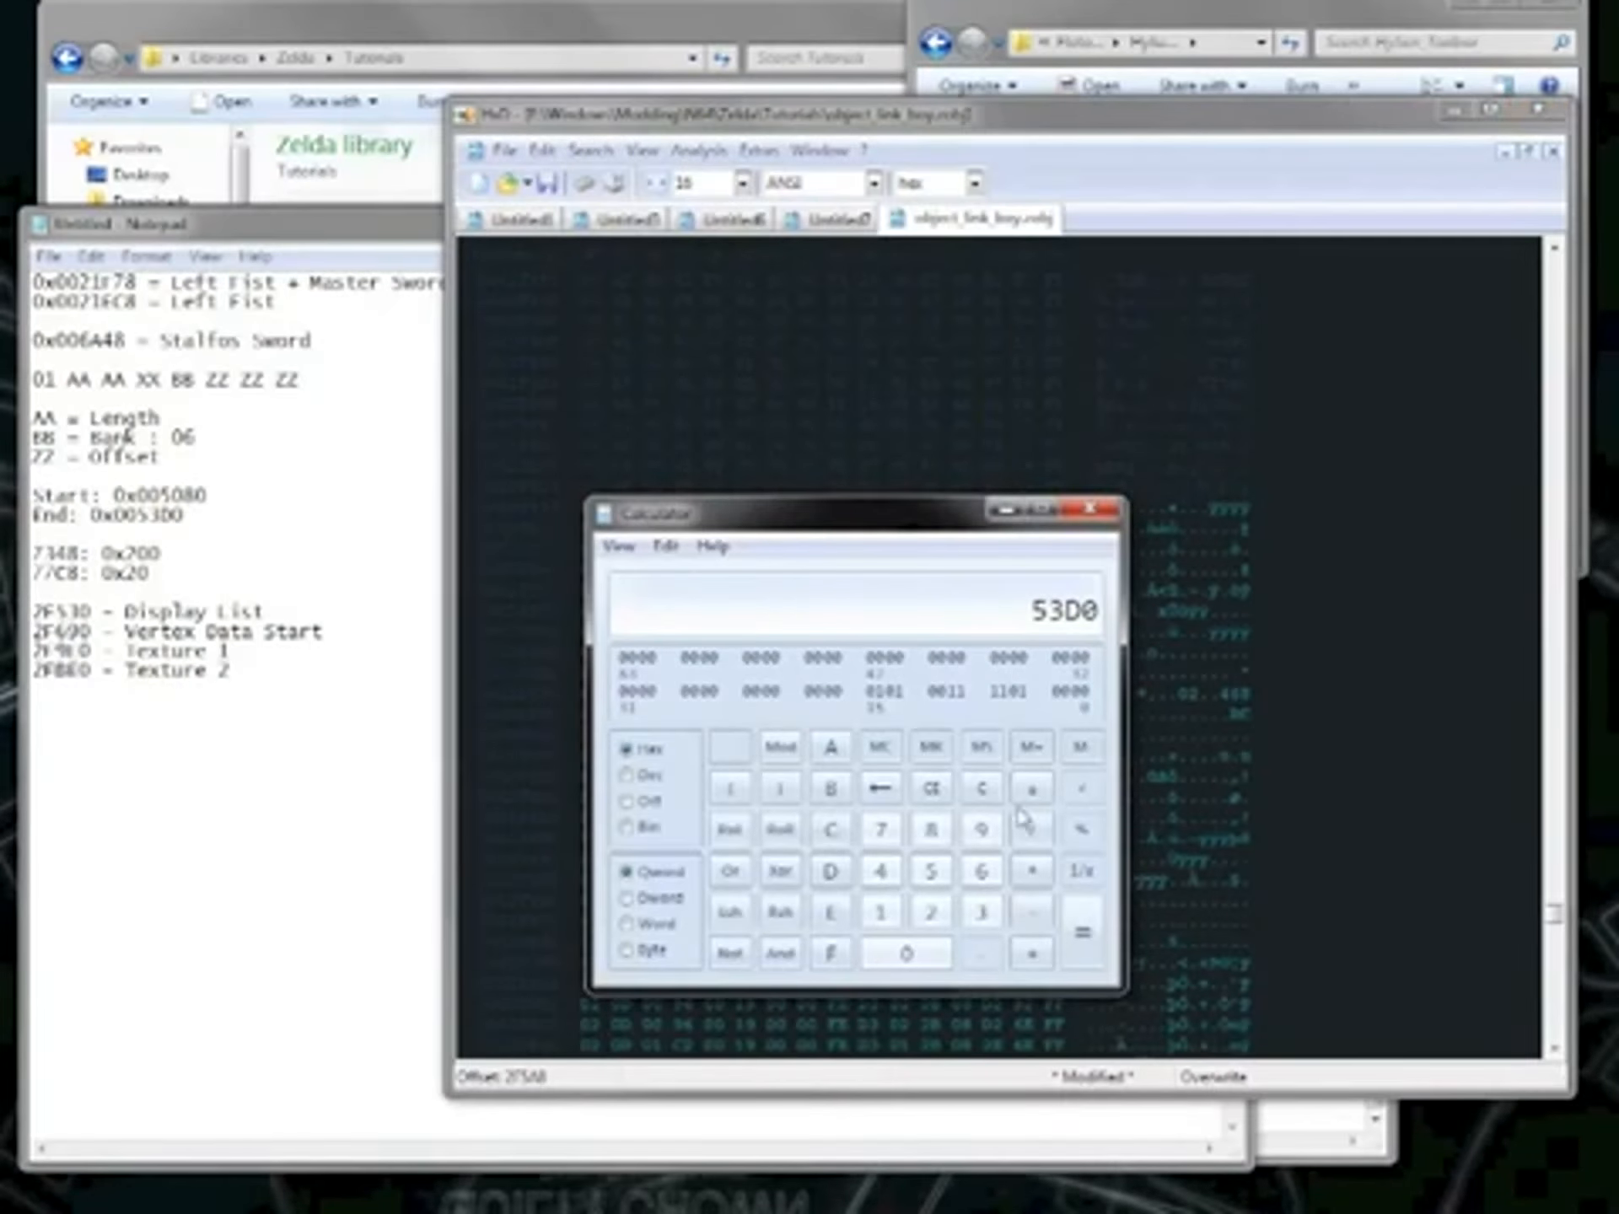
pyautogui.click(980, 789)
pyautogui.click(929, 912)
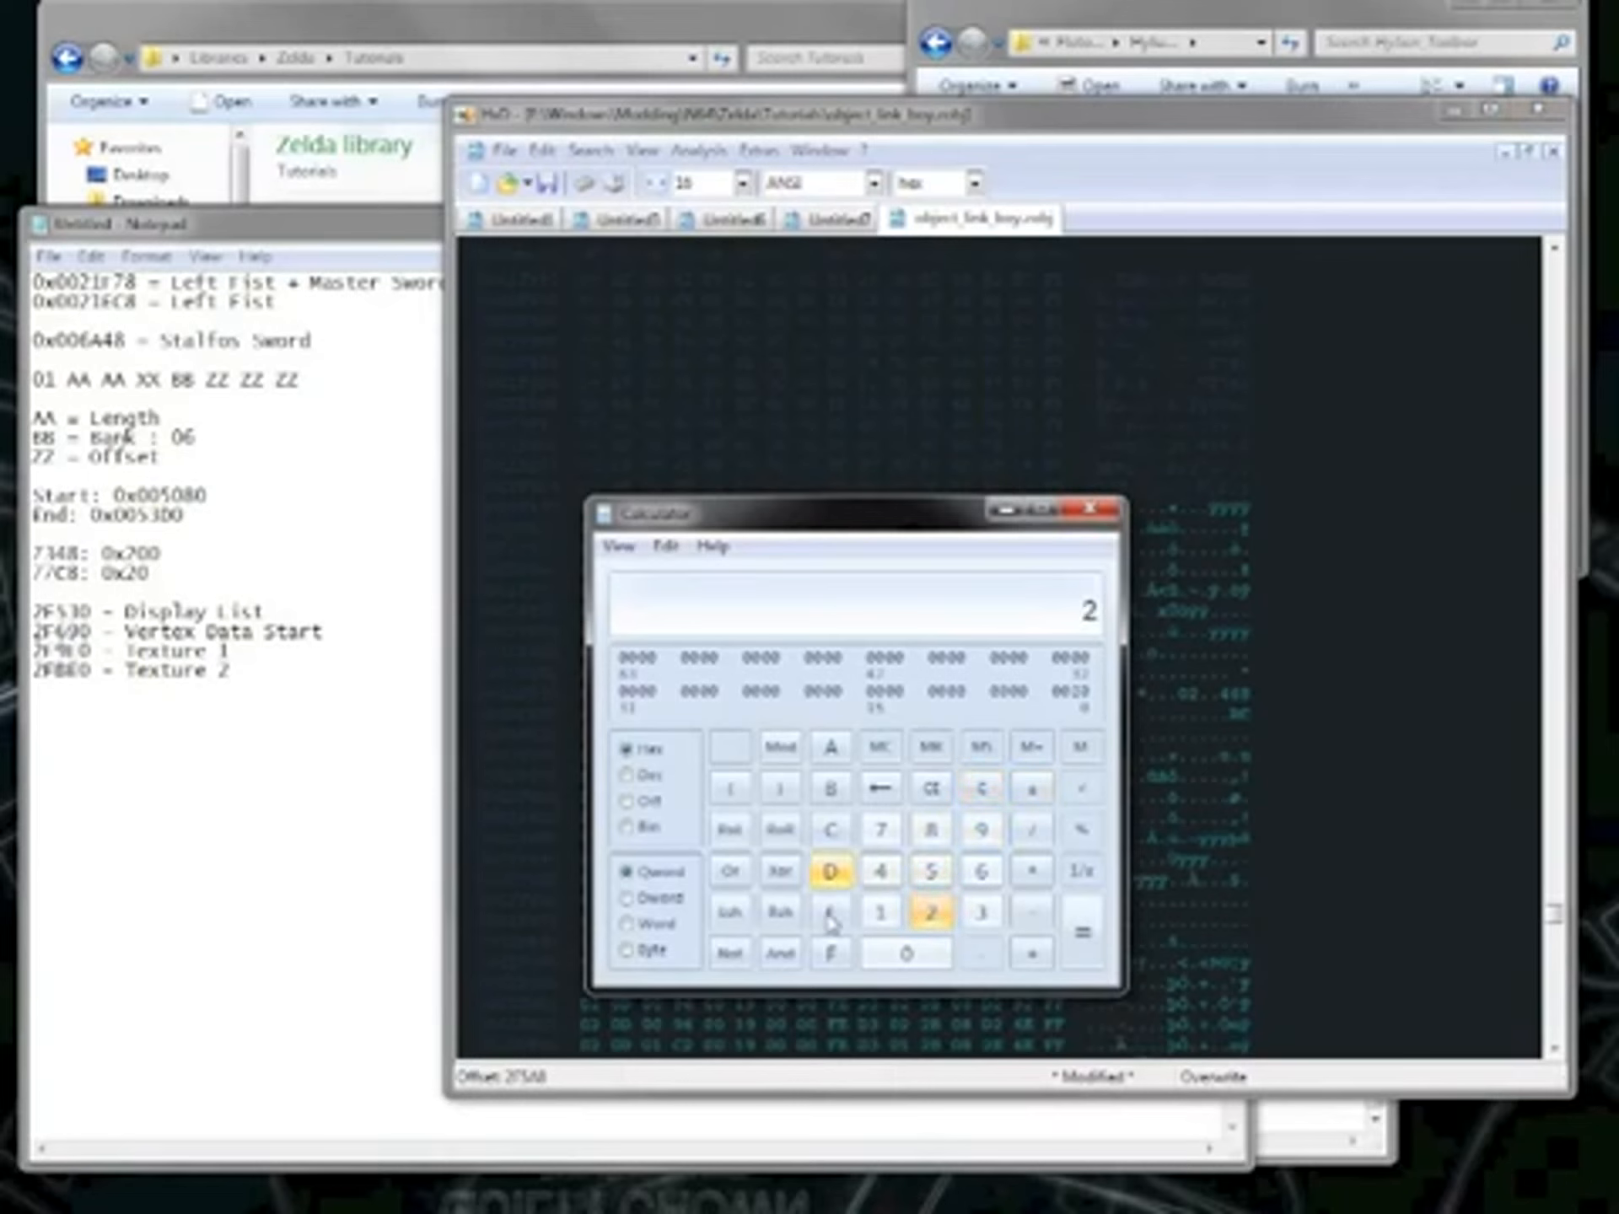
pyautogui.press('f')
pyautogui.click(981, 871)
pyautogui.click(980, 830)
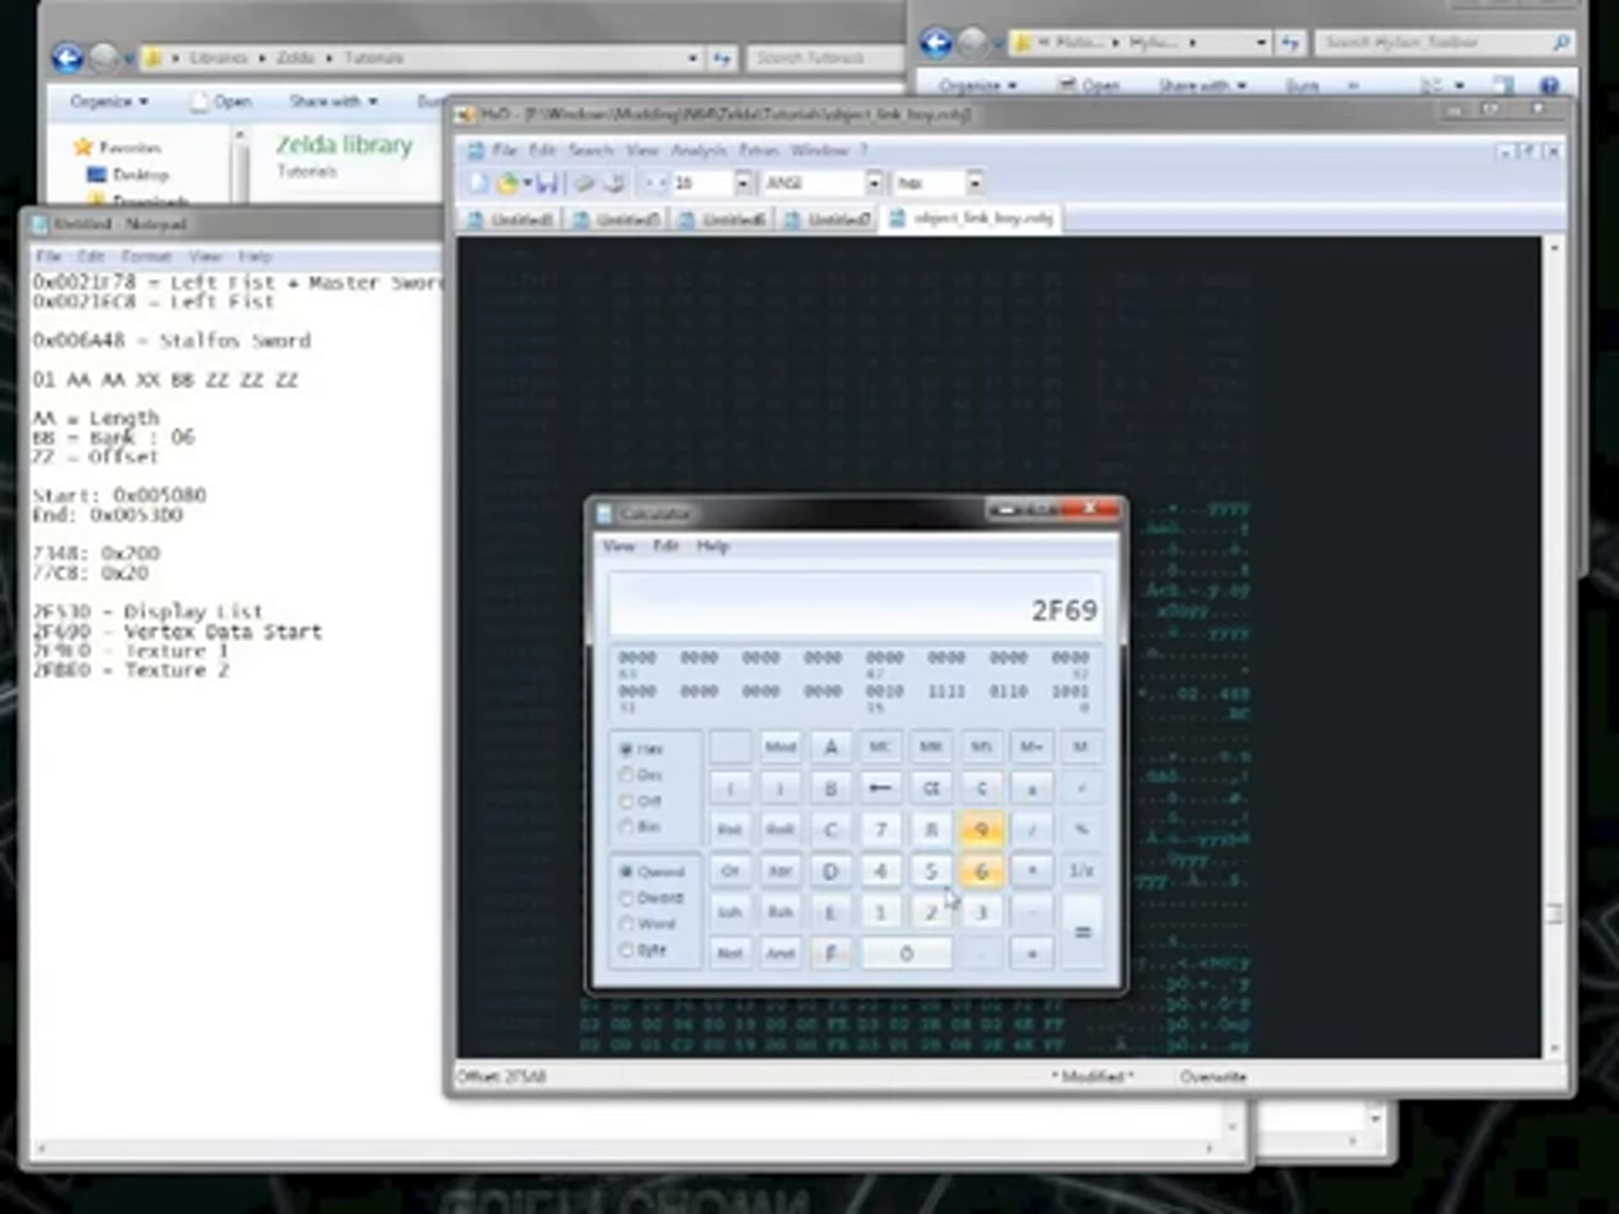
pyautogui.click(906, 953)
pyautogui.click(1031, 912)
pyautogui.click(930, 912)
pyautogui.click(906, 953)
pyautogui.click(906, 953)
pyautogui.click(1079, 936)
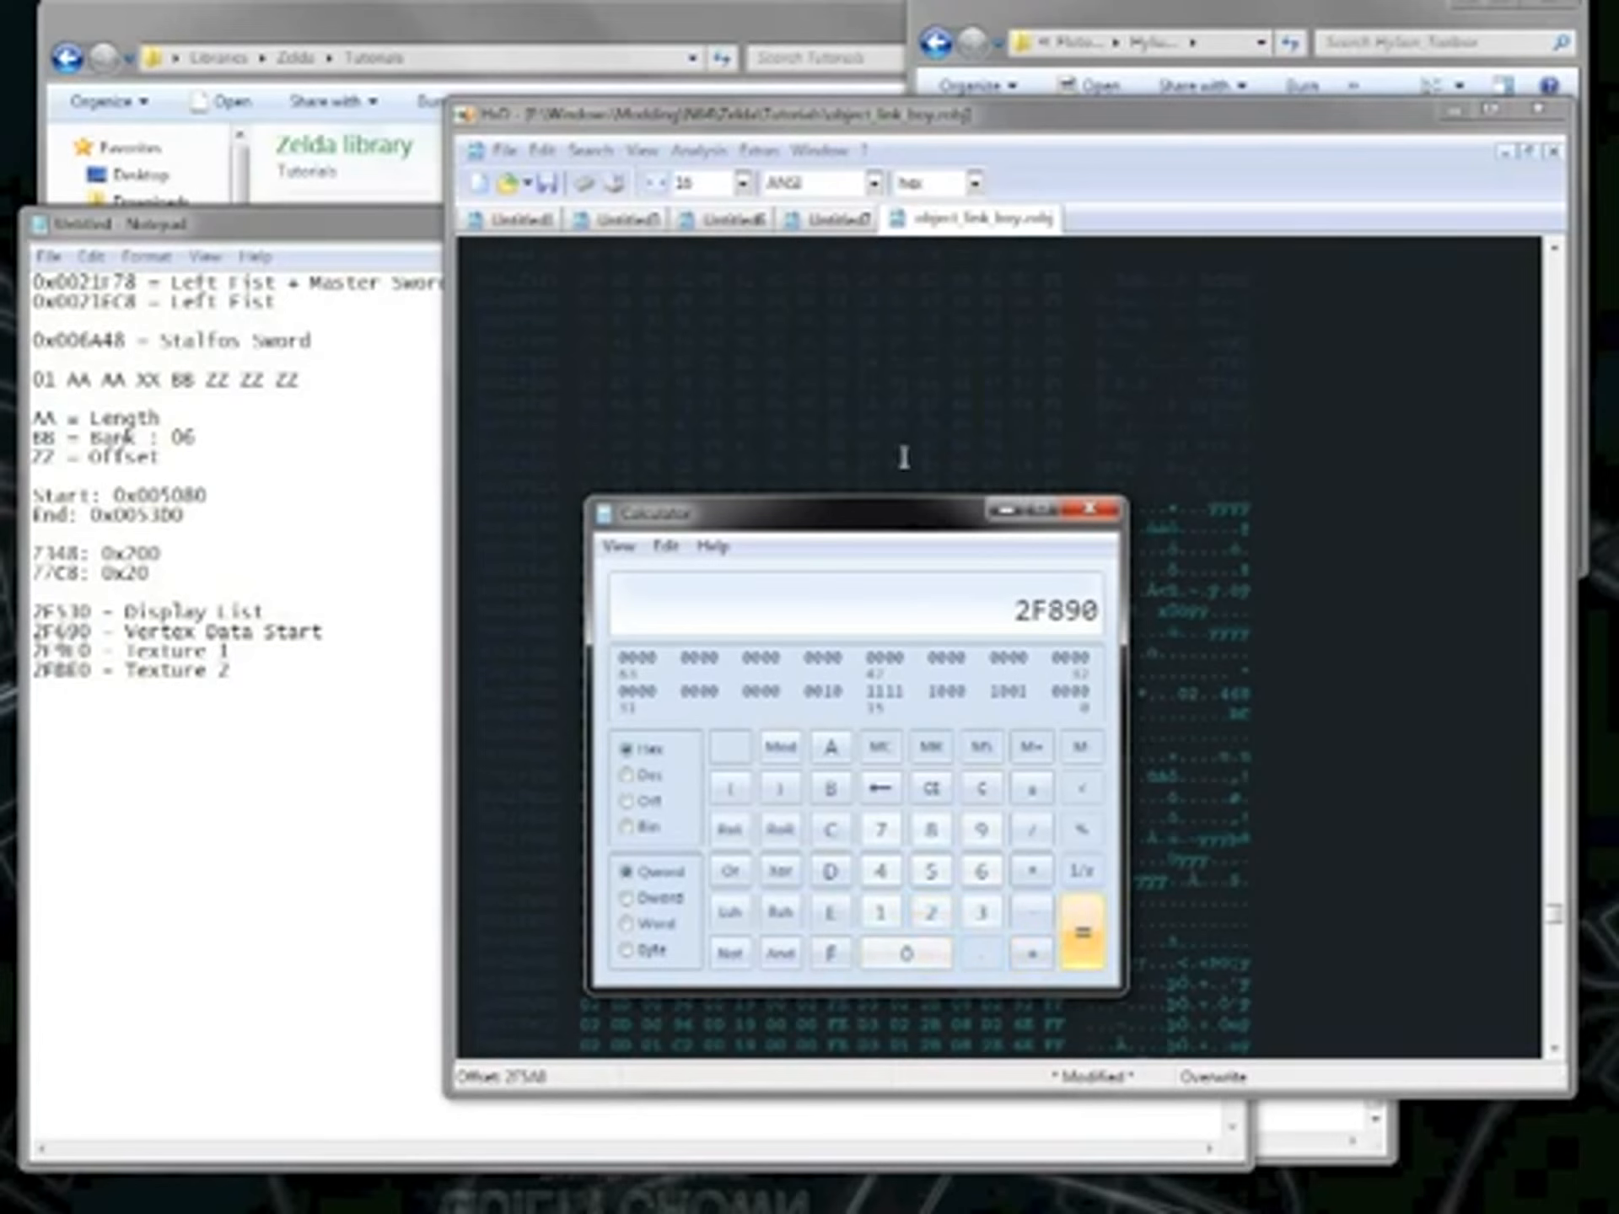
pyautogui.moveTo(907, 531); pyautogui.dragTo(373, 736)
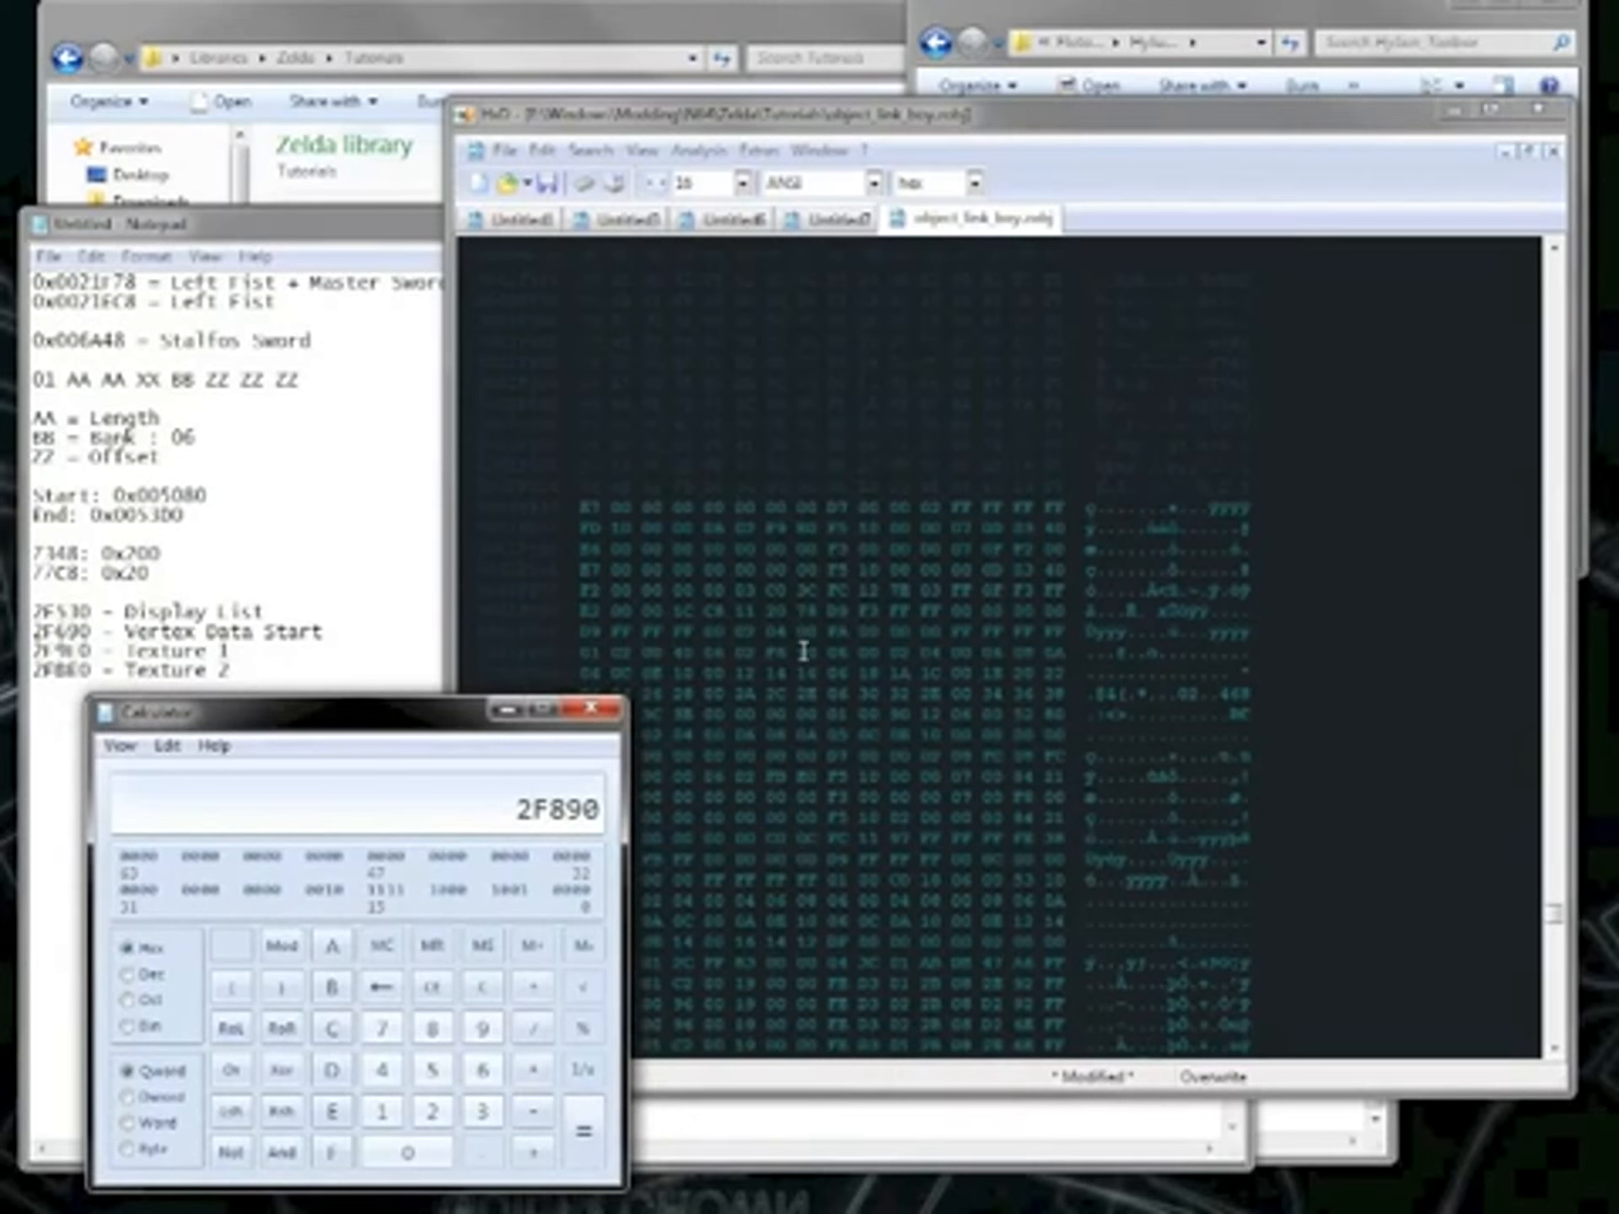
# Find the second 01 command of the display list in HxD and set its vertex offset to 02 F8 90.
pyautogui.click(1142, 156)
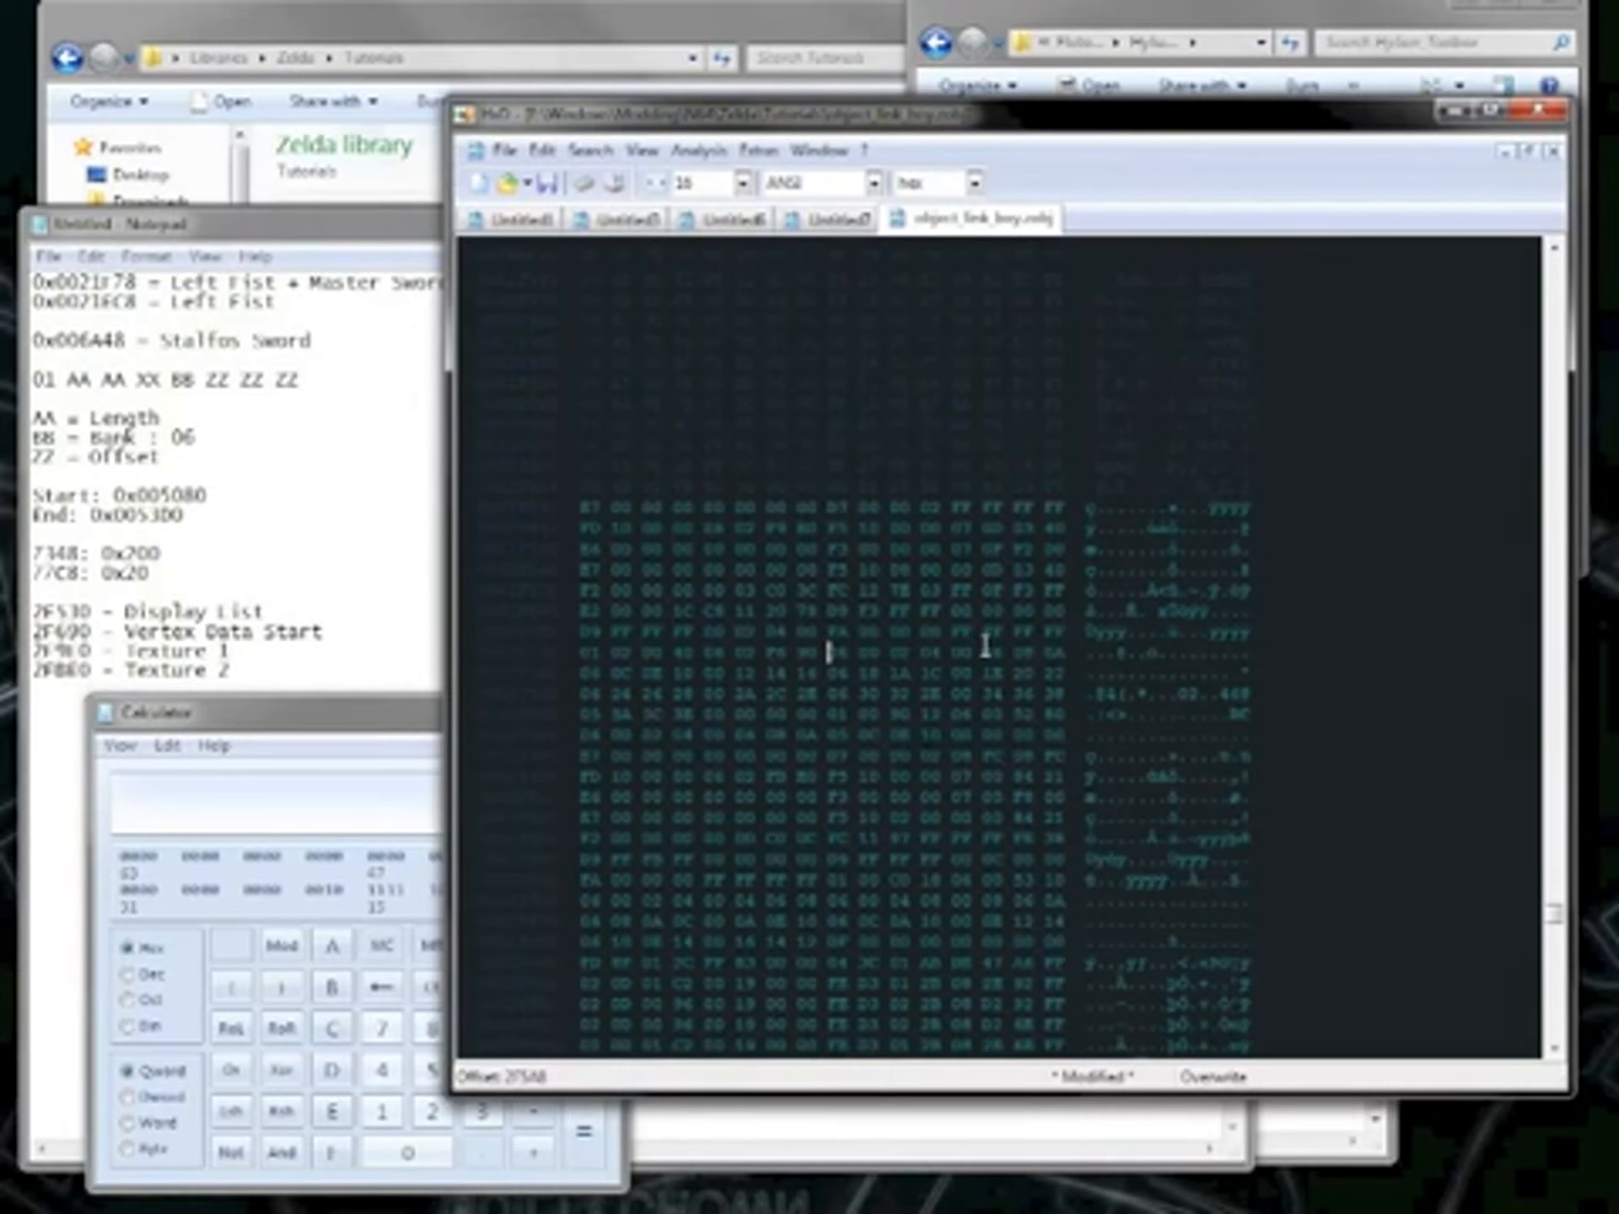
pyautogui.press('F3')
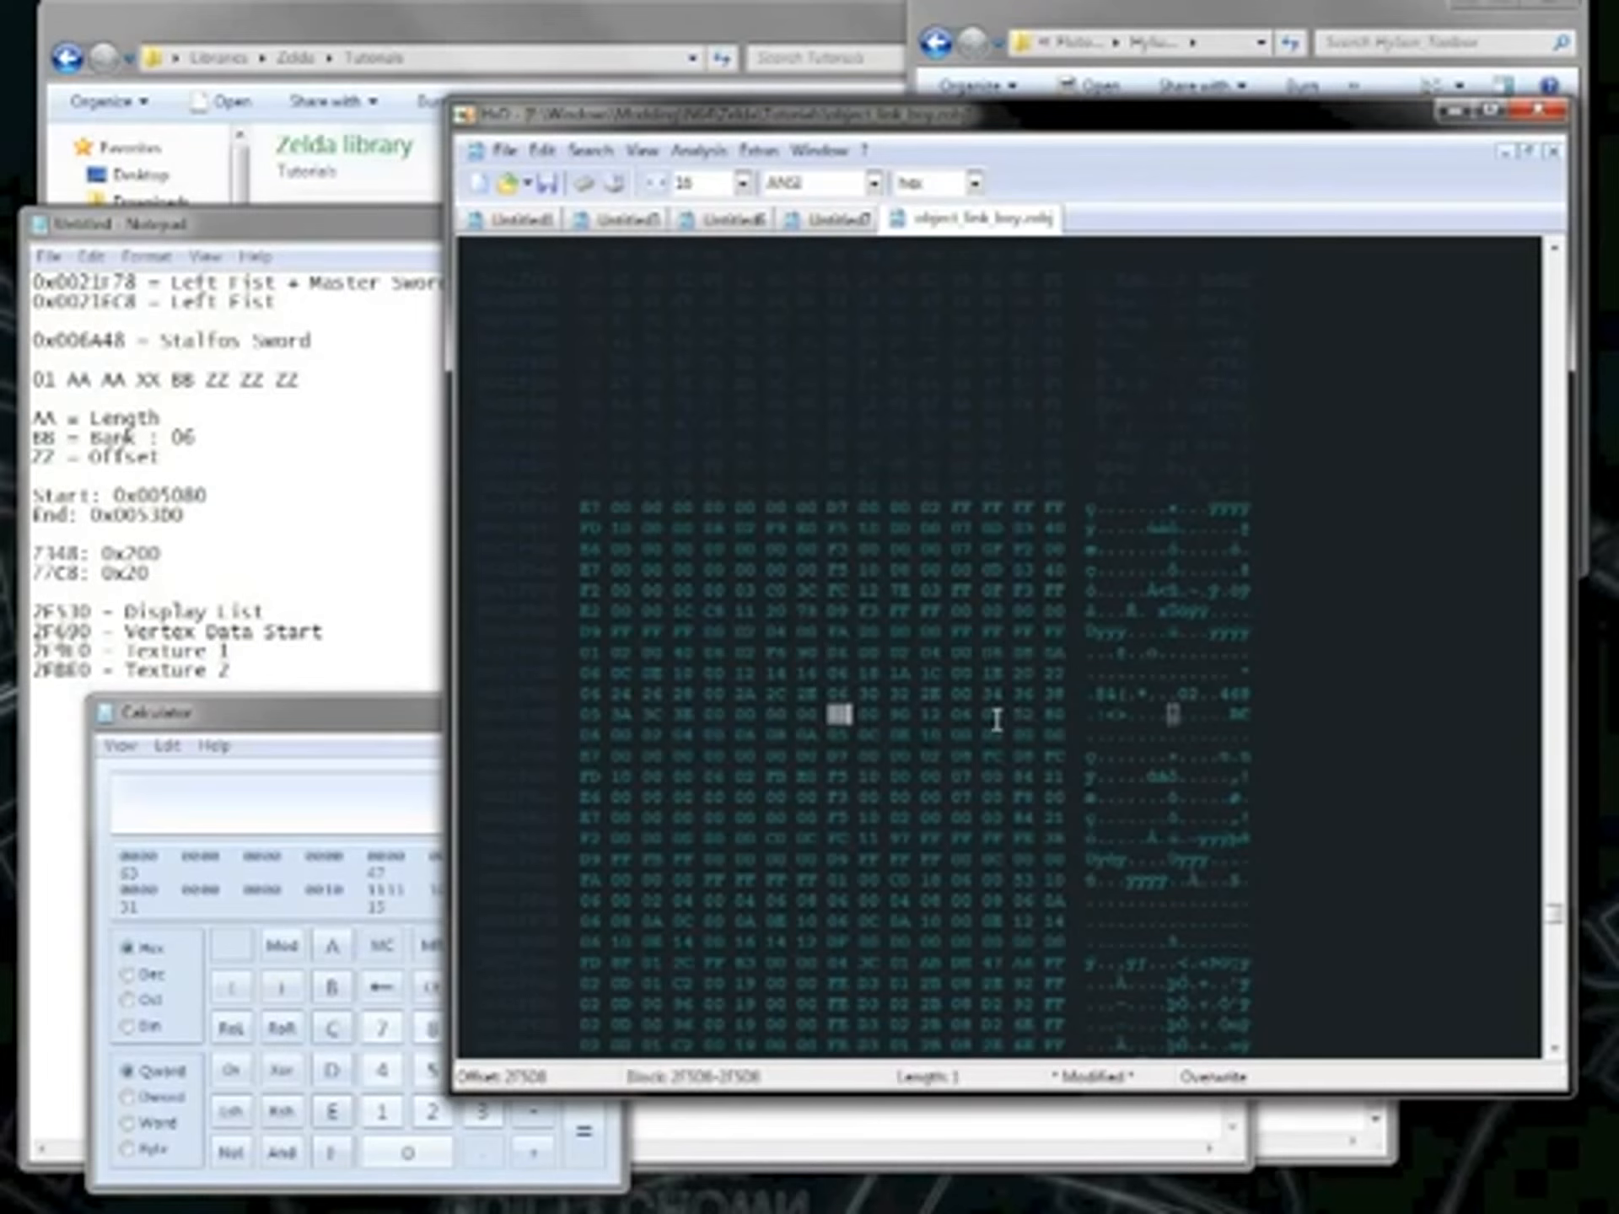
pyautogui.click(994, 716)
pyautogui.write('02F')
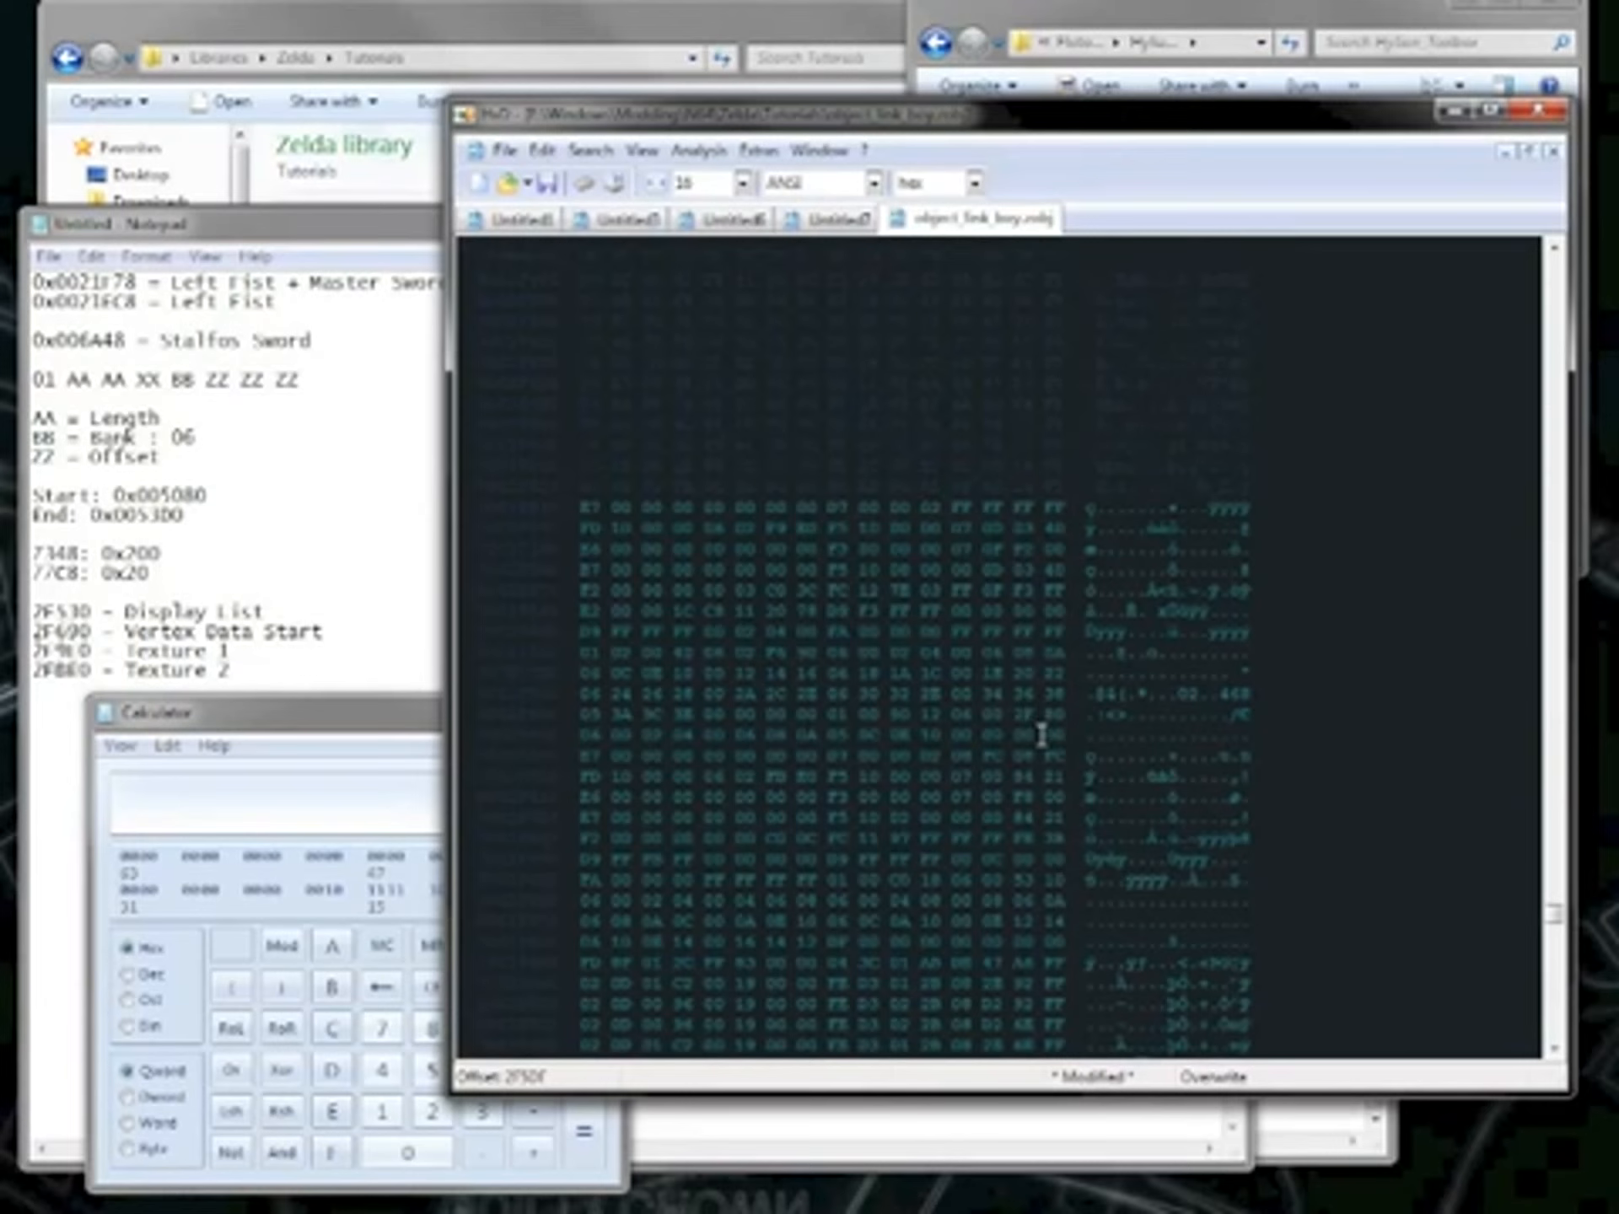
pyautogui.press('Left')
pyautogui.press('Left')
pyautogui.write('0200')
# Add hexadecimal 90 to the 2F890 result in Calculator.
pyautogui.moveTo(297, 706); pyautogui.dragTo(309, 675)
pyautogui.click(545, 1123)
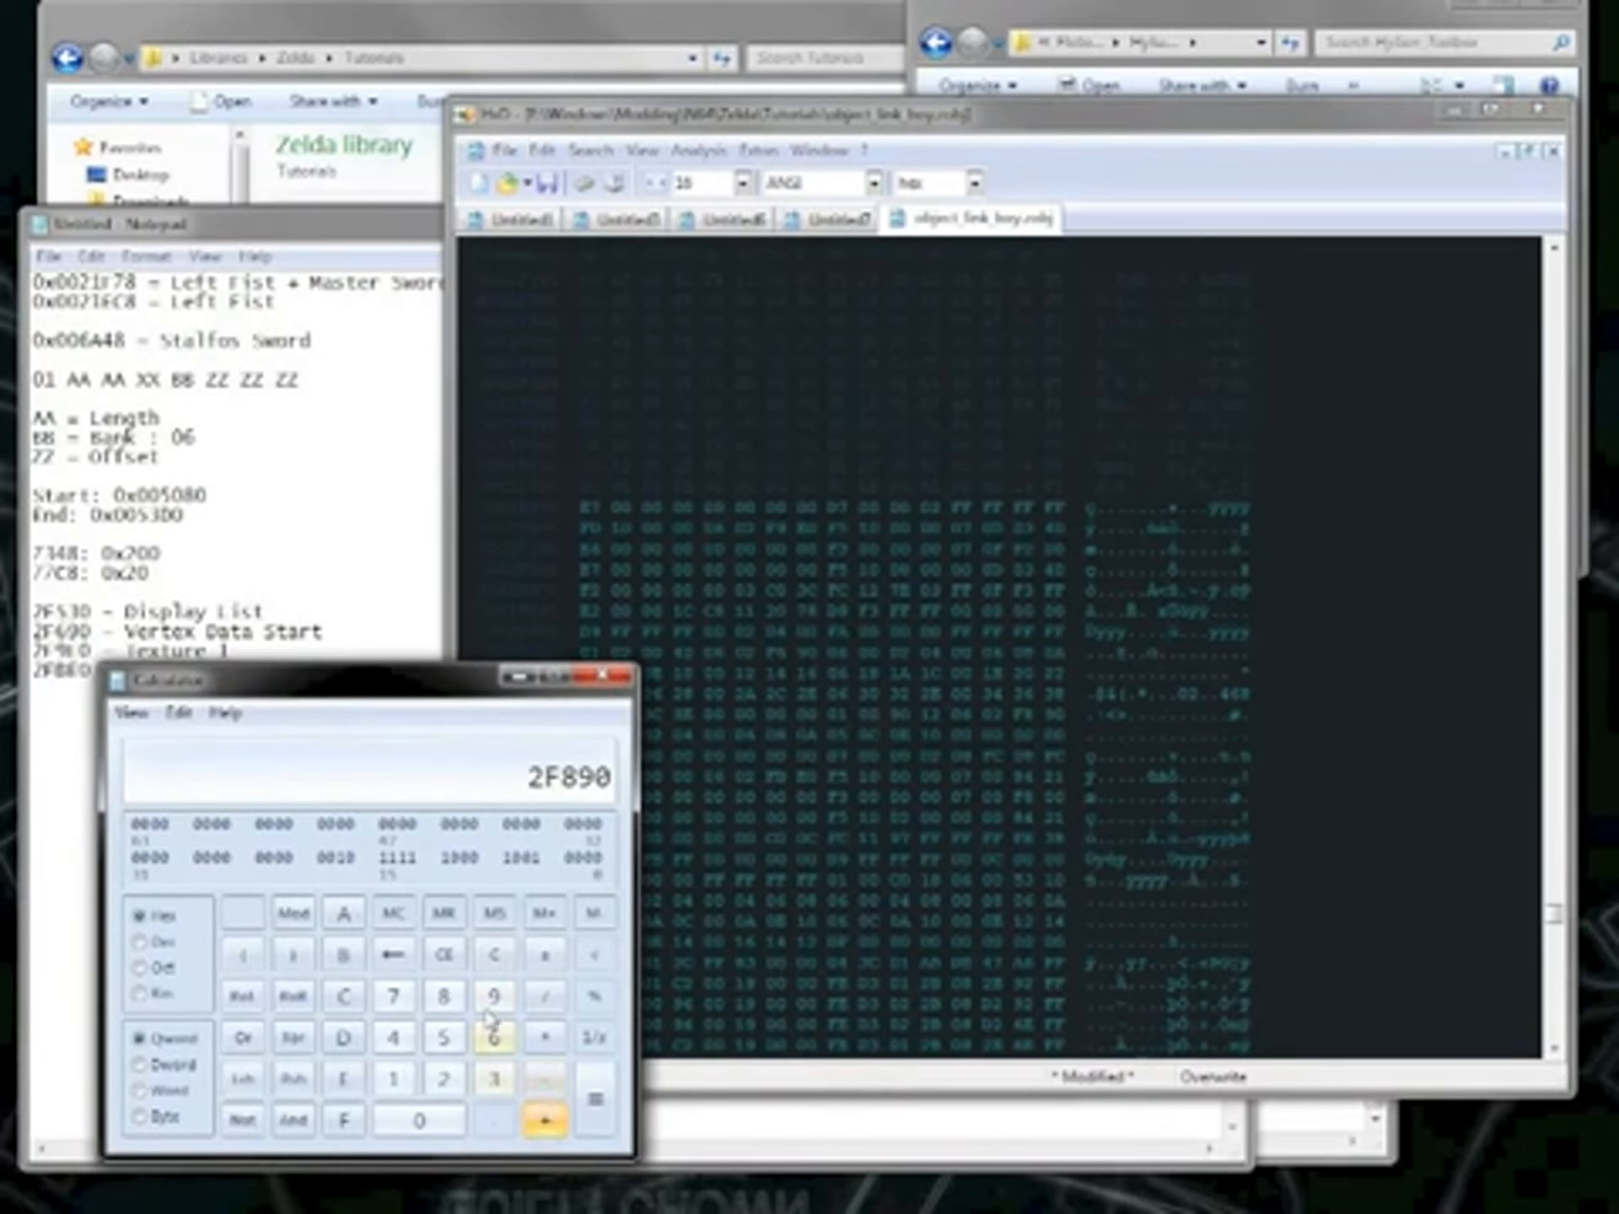
pyautogui.click(493, 996)
pyautogui.click(421, 1120)
pyautogui.click(595, 1098)
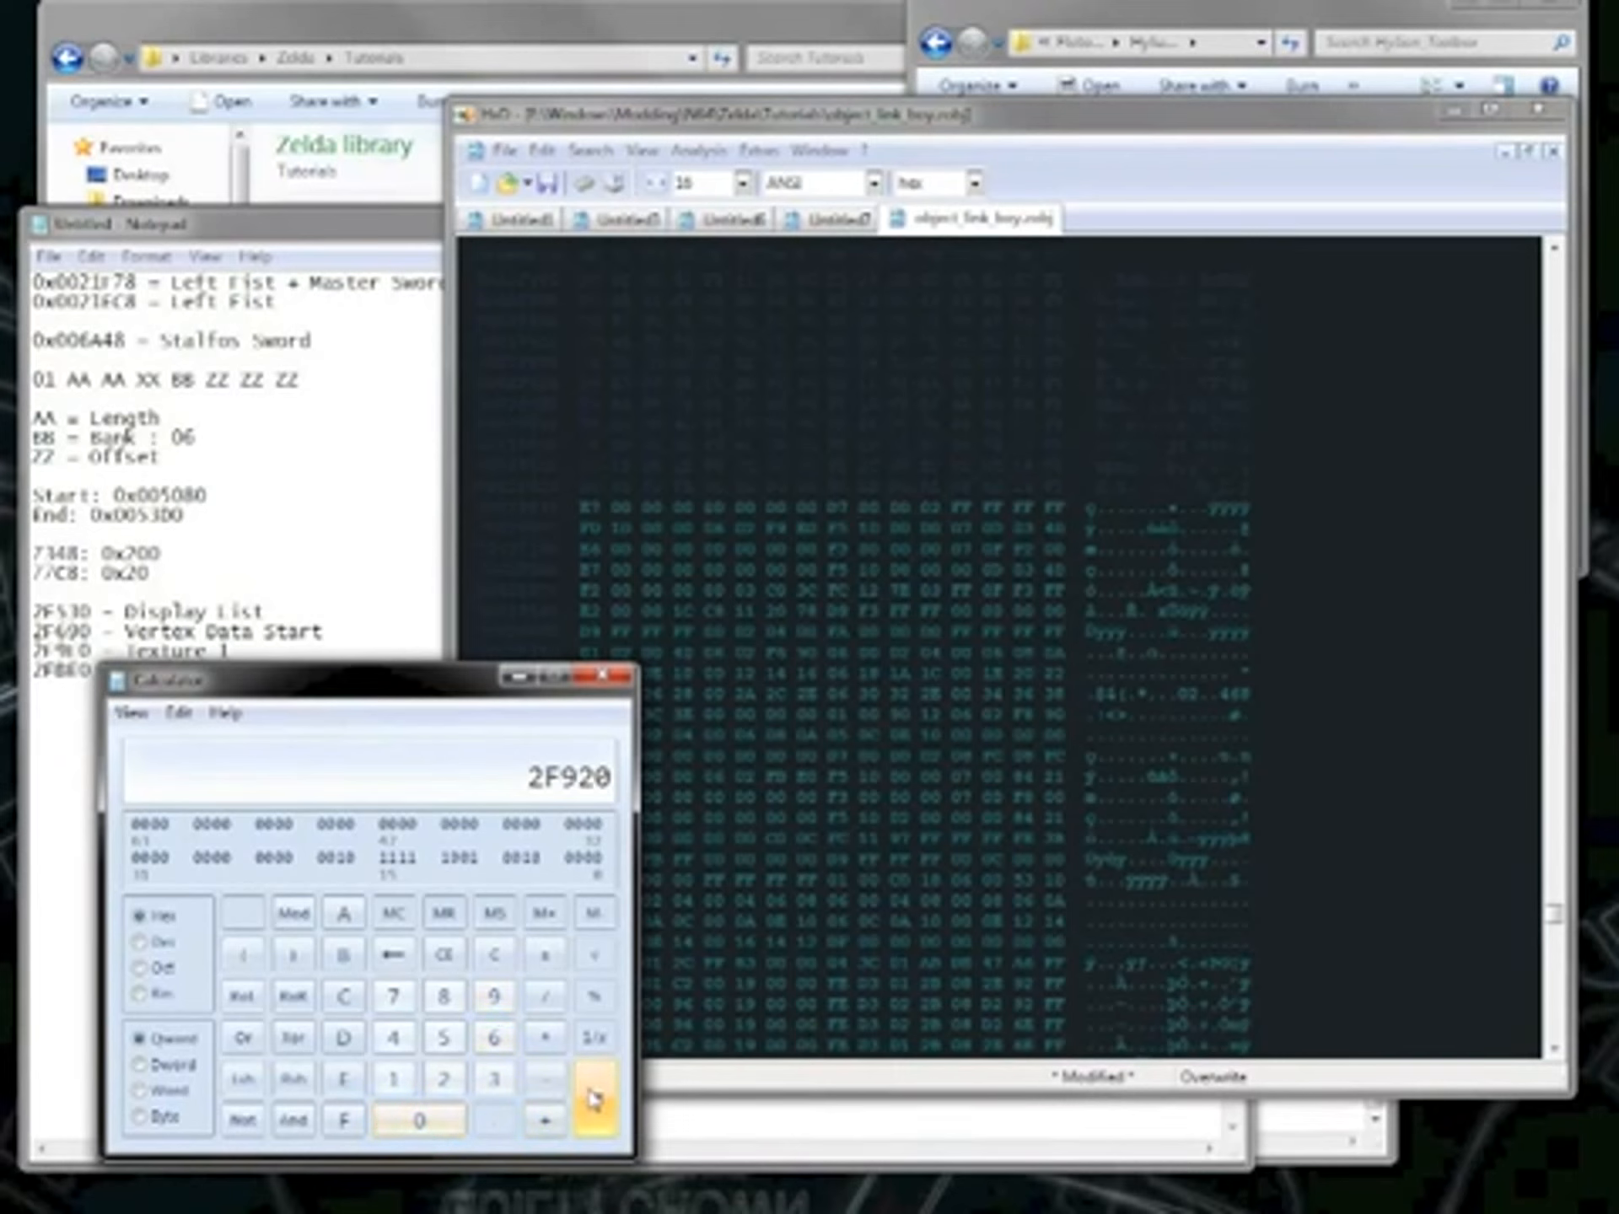
# Set the vertex offset of the third 01 command in the HxD display list to 02 F9 20.
pyautogui.click(1090, 120)
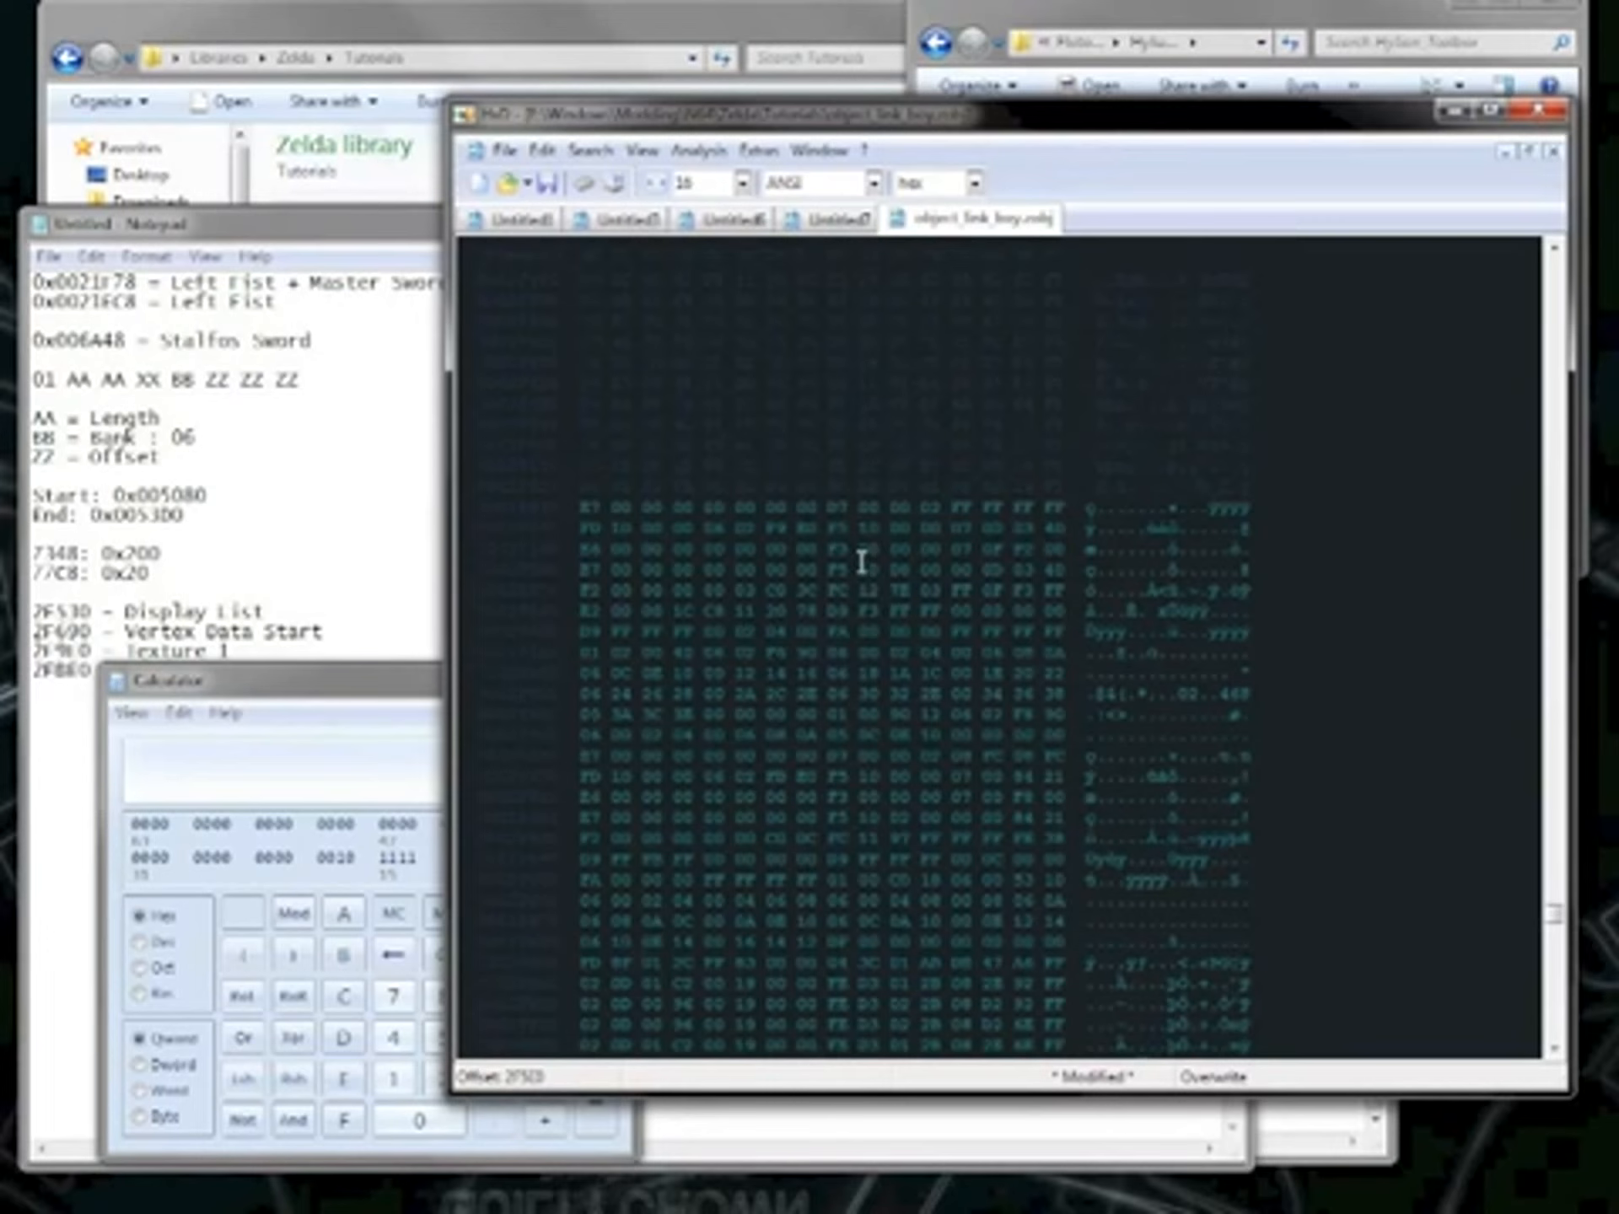
pyautogui.moveTo(831, 879); pyautogui.dragTo(848, 879)
pyautogui.click(993, 879)
pyautogui.press('Left')
pyautogui.moveTo(375, 680); pyautogui.dragTo(344, 681)
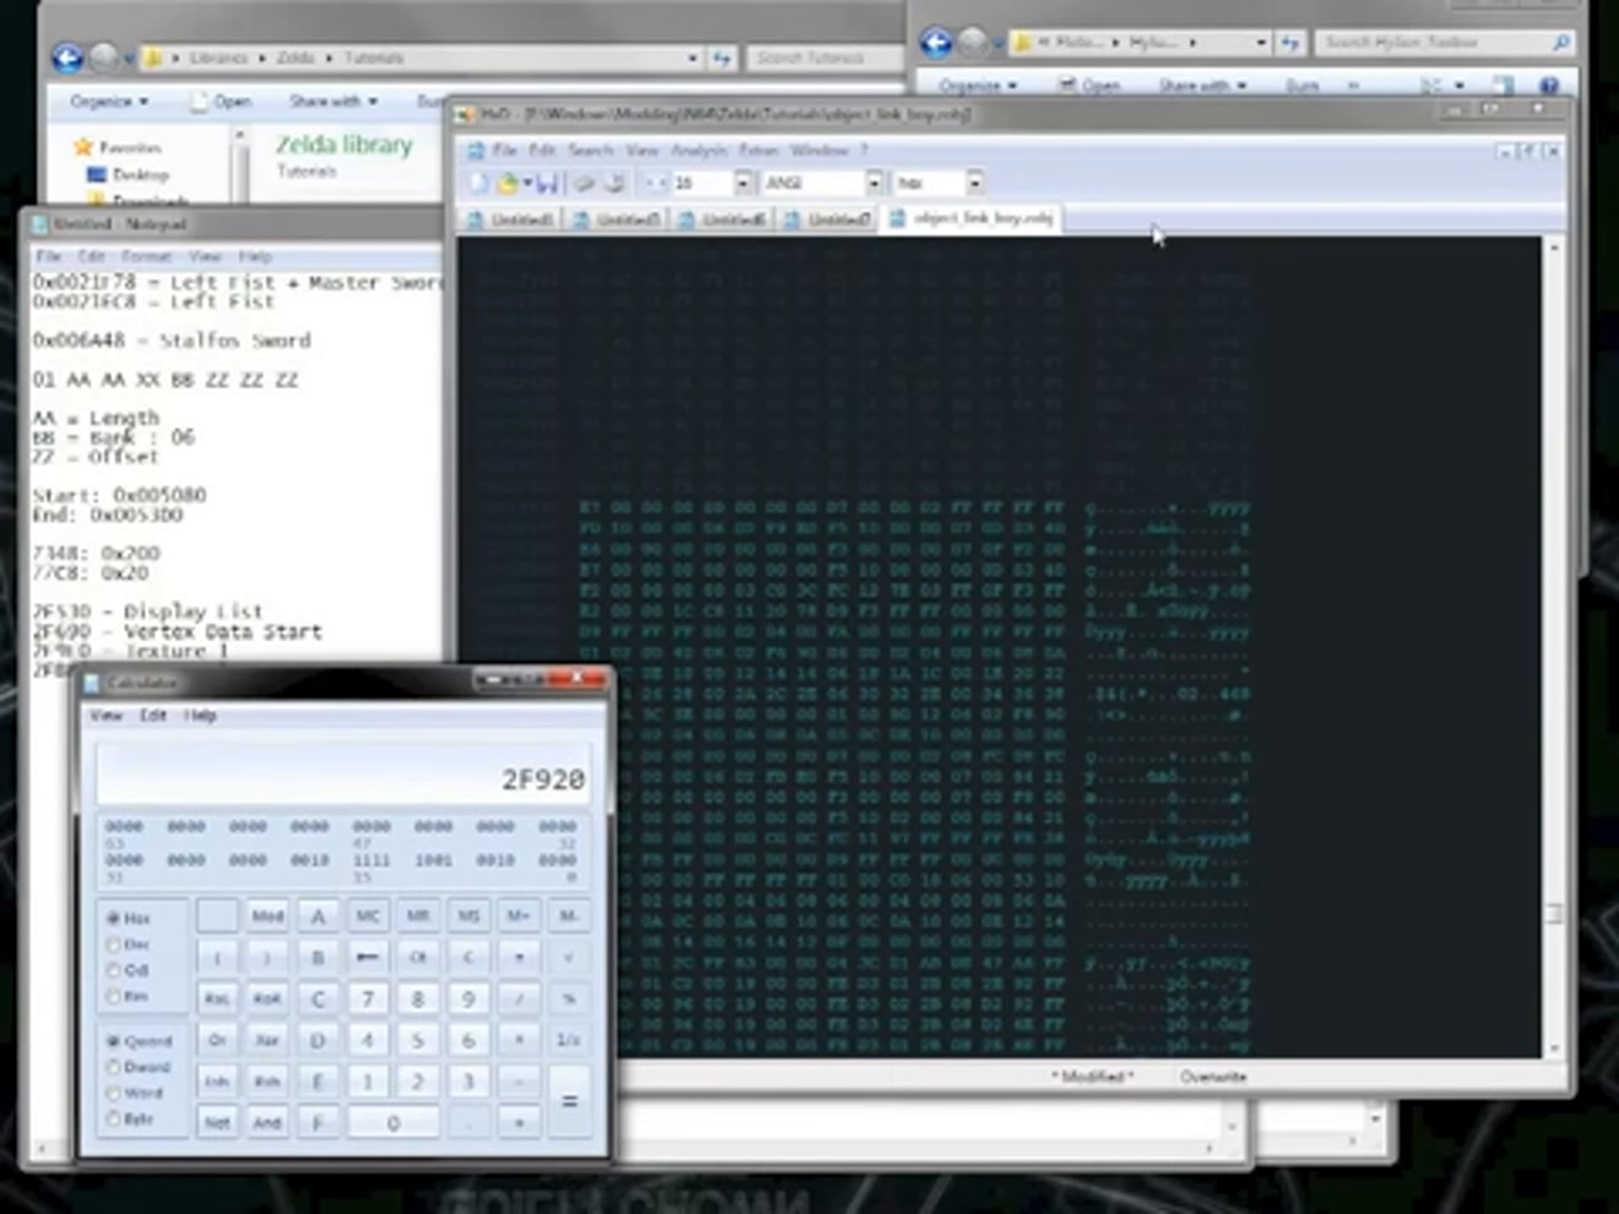
pyautogui.click(1245, 144)
pyautogui.write('02F920')
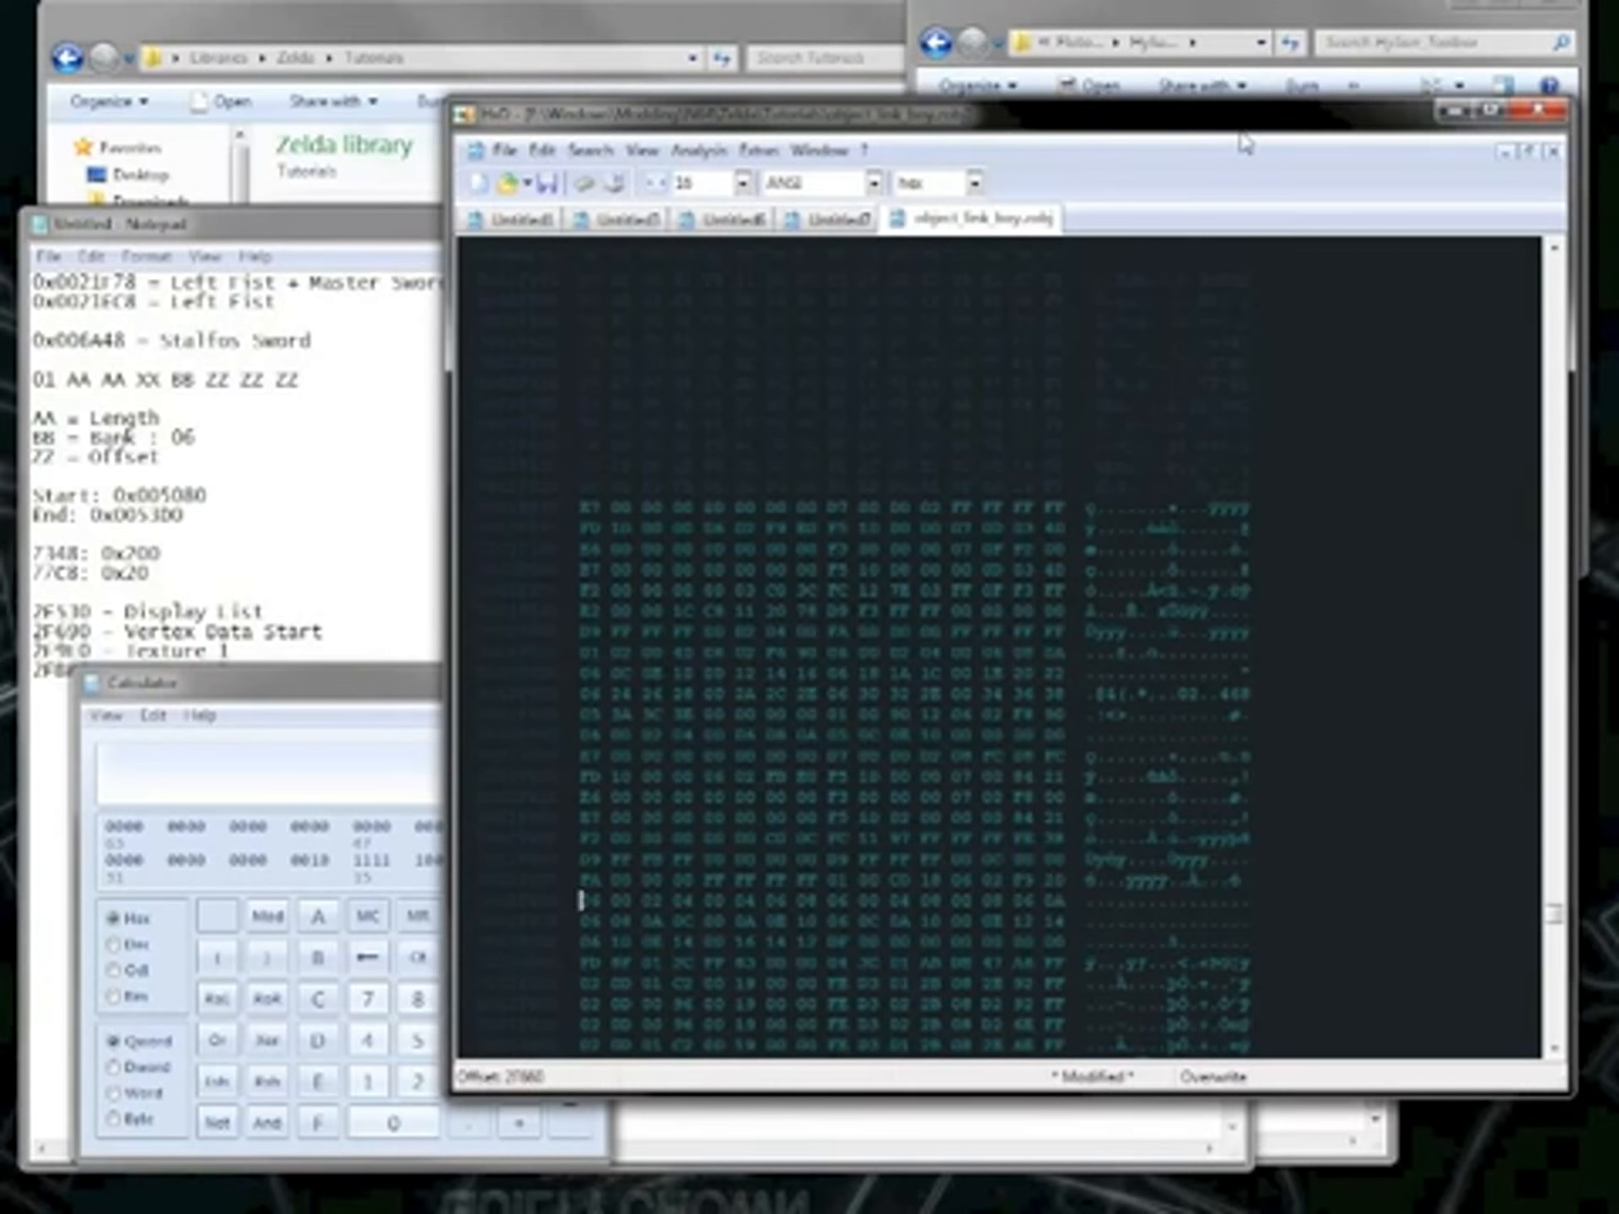
# Check the edited display list and vertex data, and save object_link_boy.zobj.
pyautogui.scroll(-10, 896, 773)
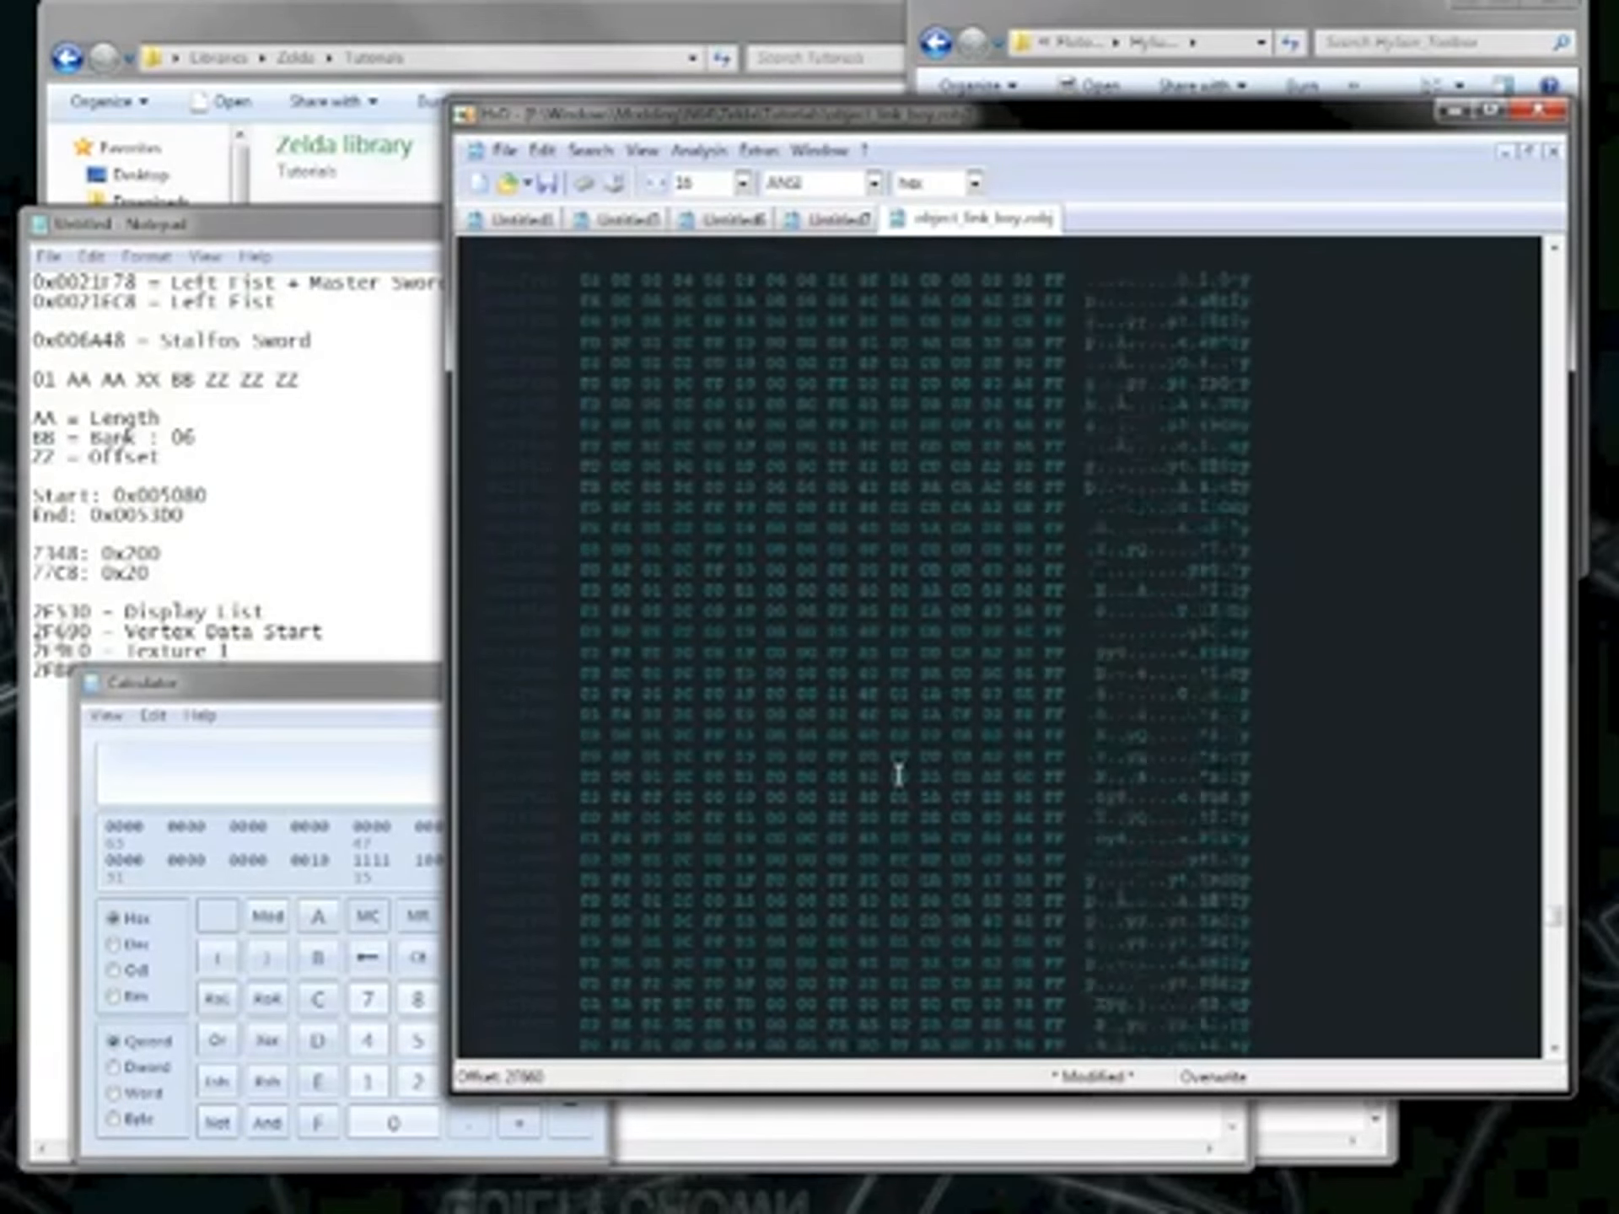
pyautogui.scroll(10, 892, 780)
pyautogui.scroll(1, 803, 677)
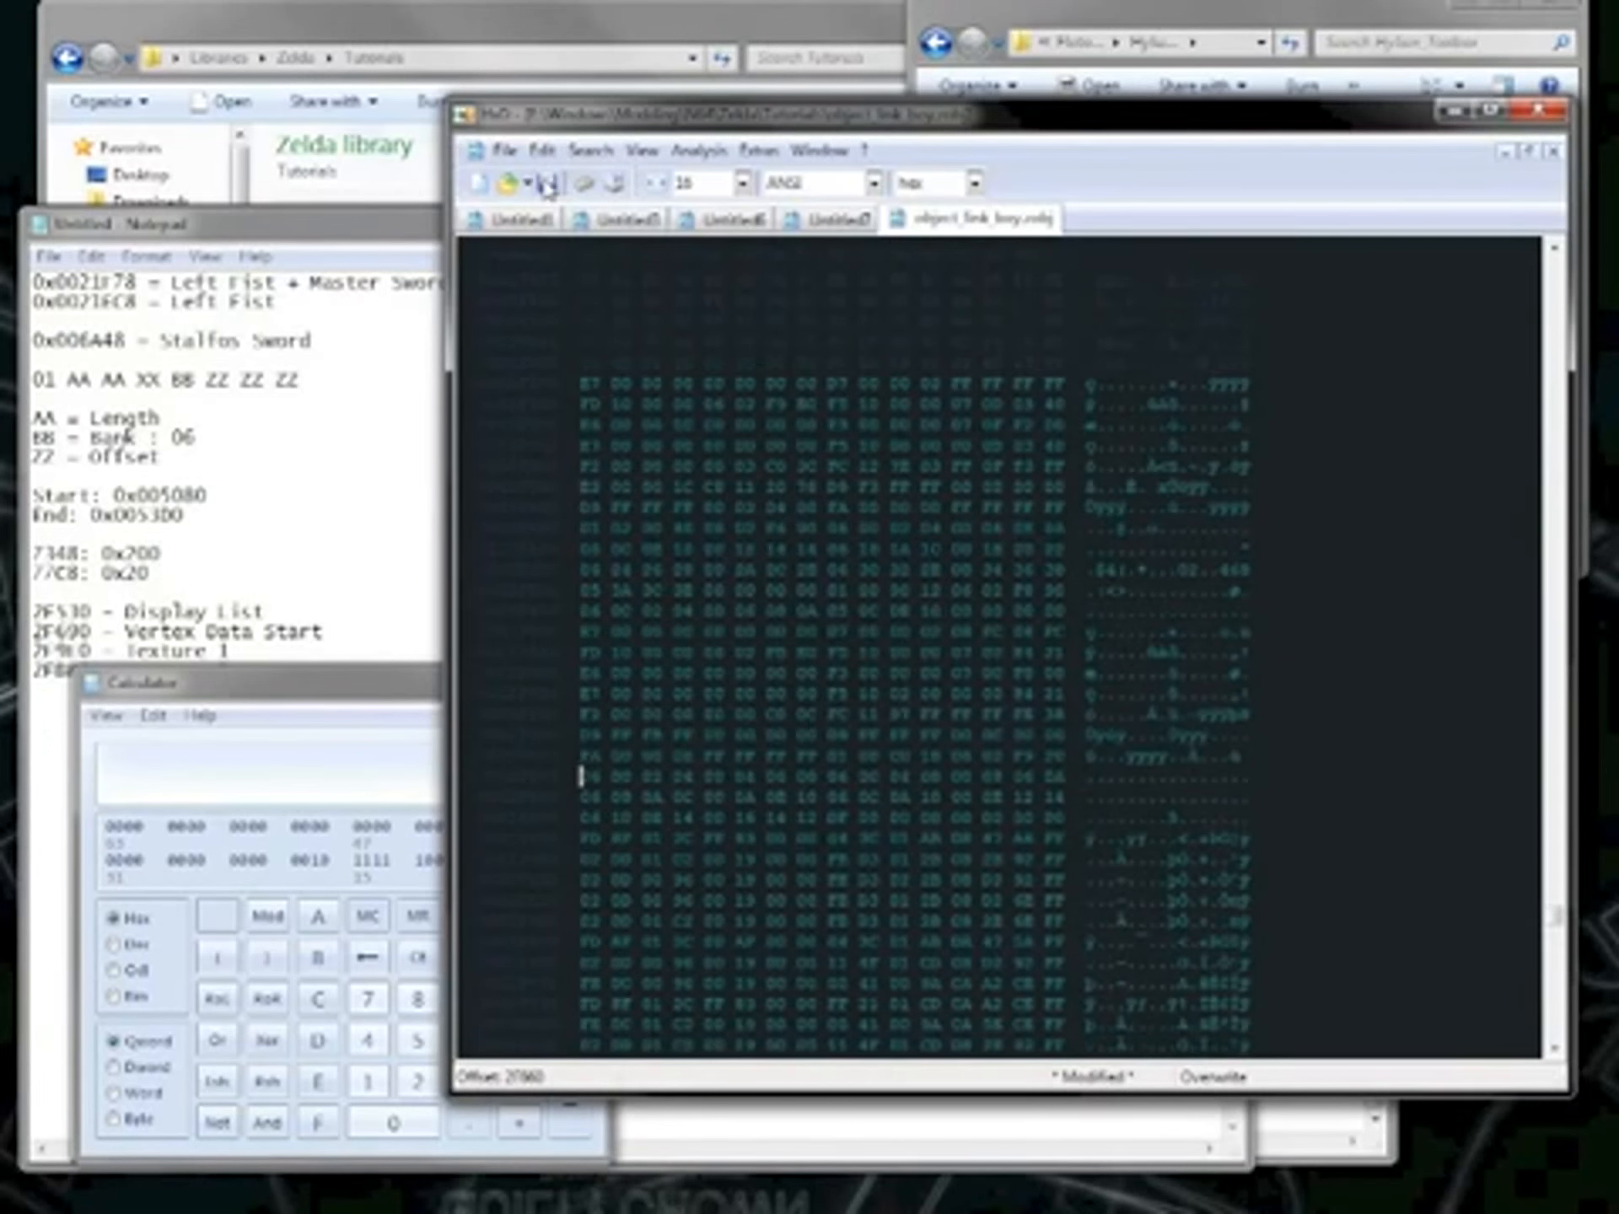
pyautogui.click(546, 187)
pyautogui.click(580, 380)
pyautogui.moveTo(580, 380); pyautogui.dragTo(1051, 383)
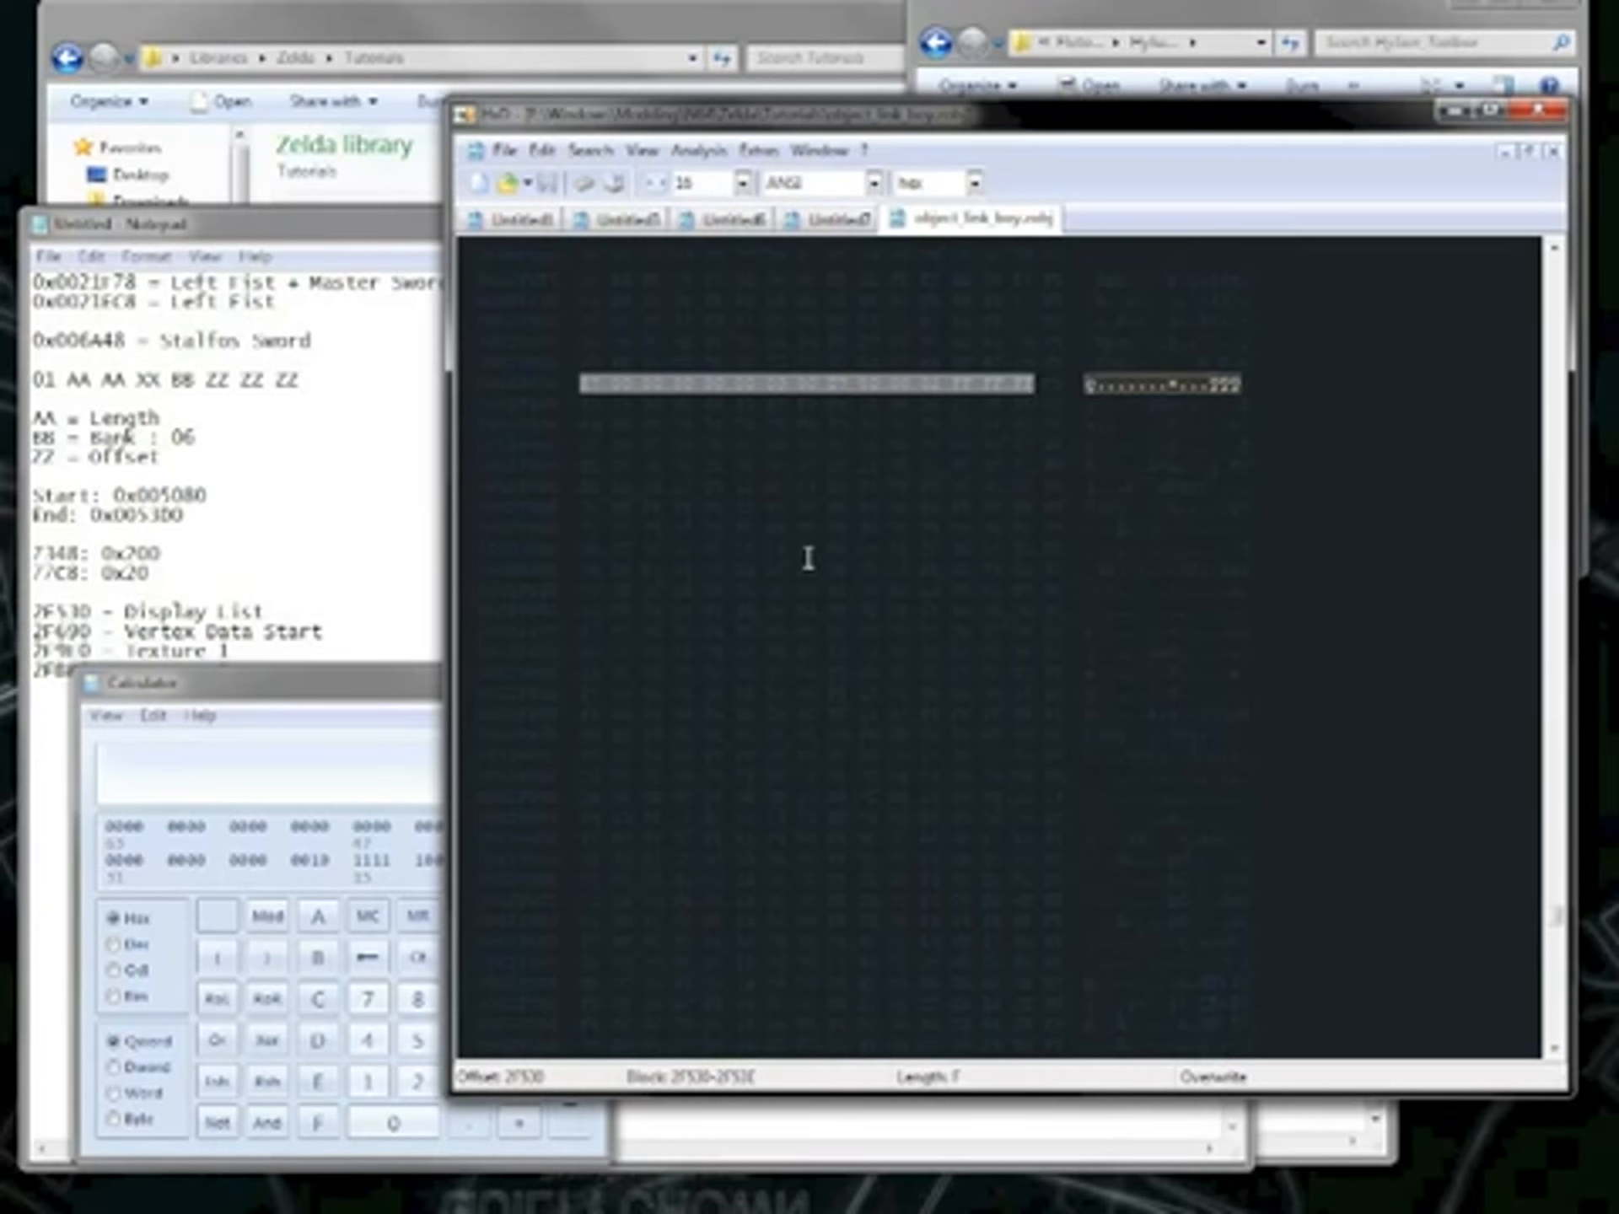
pyautogui.hotkey('ctrl', 'g')
pyautogui.write('21F78')
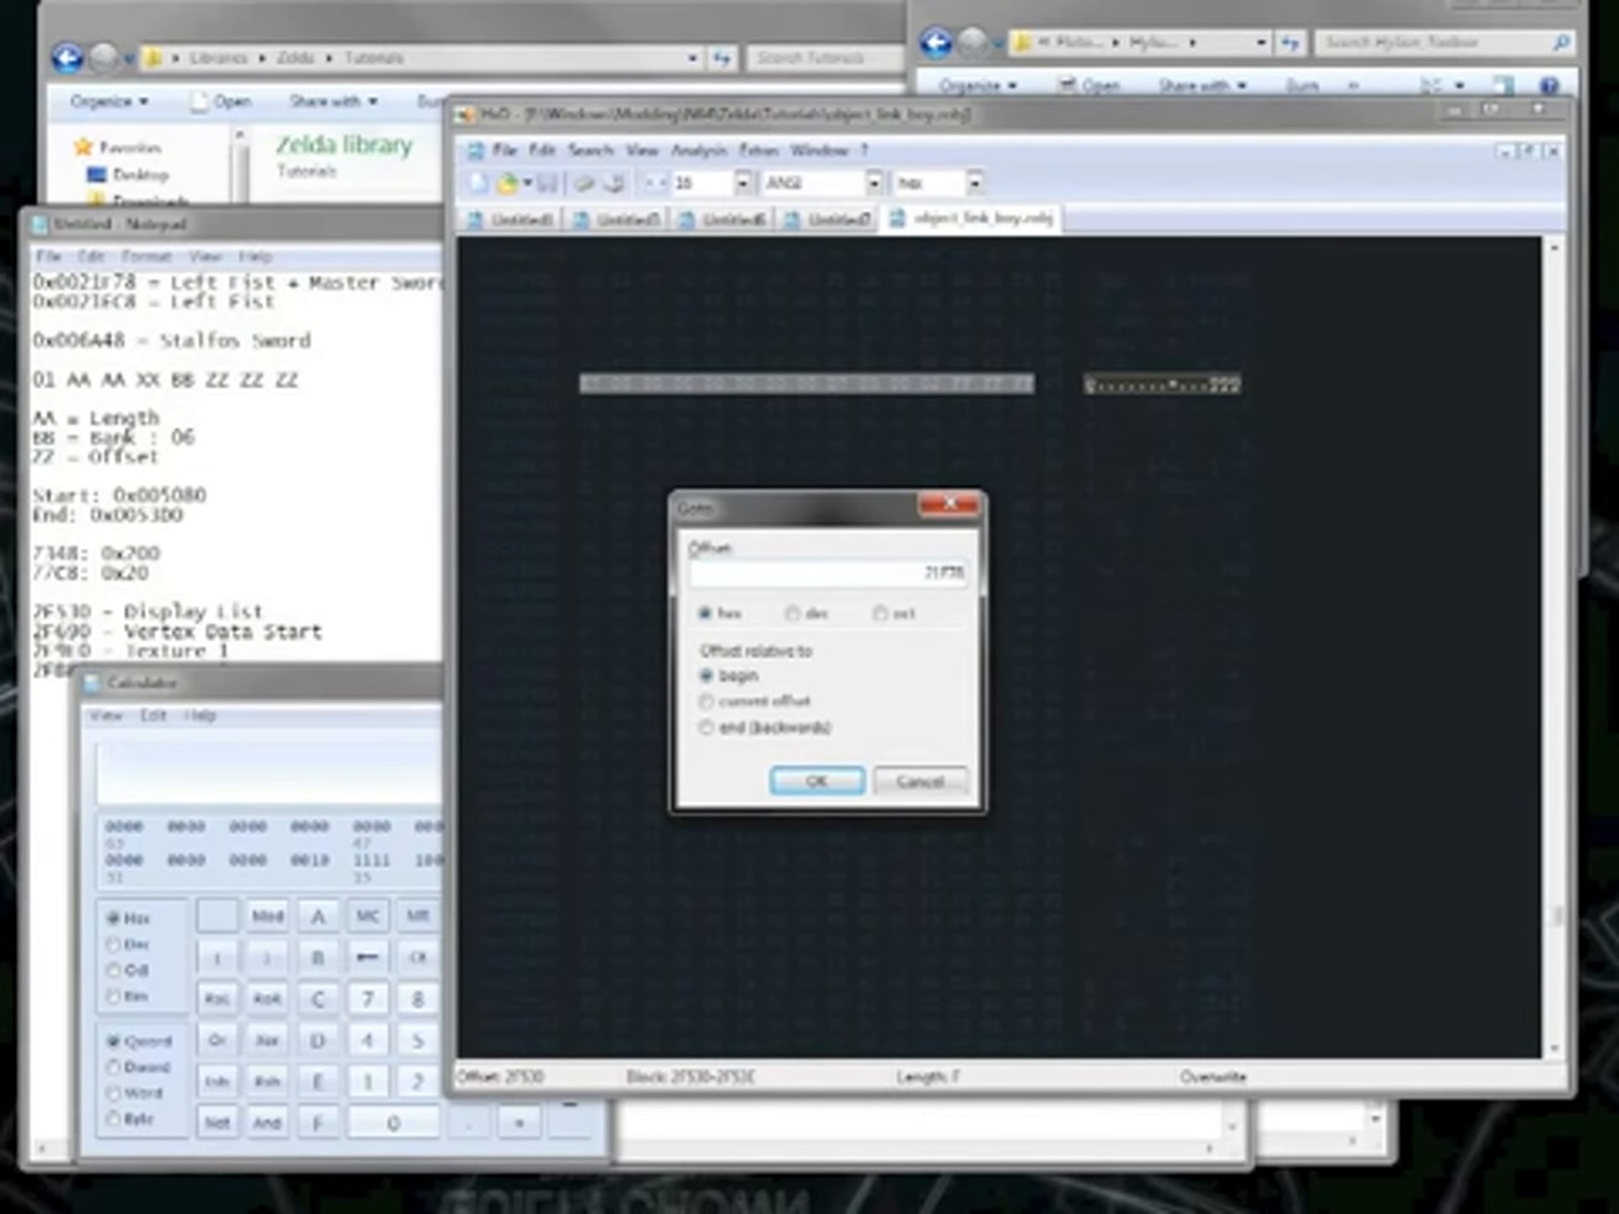
pyautogui.press('Return')
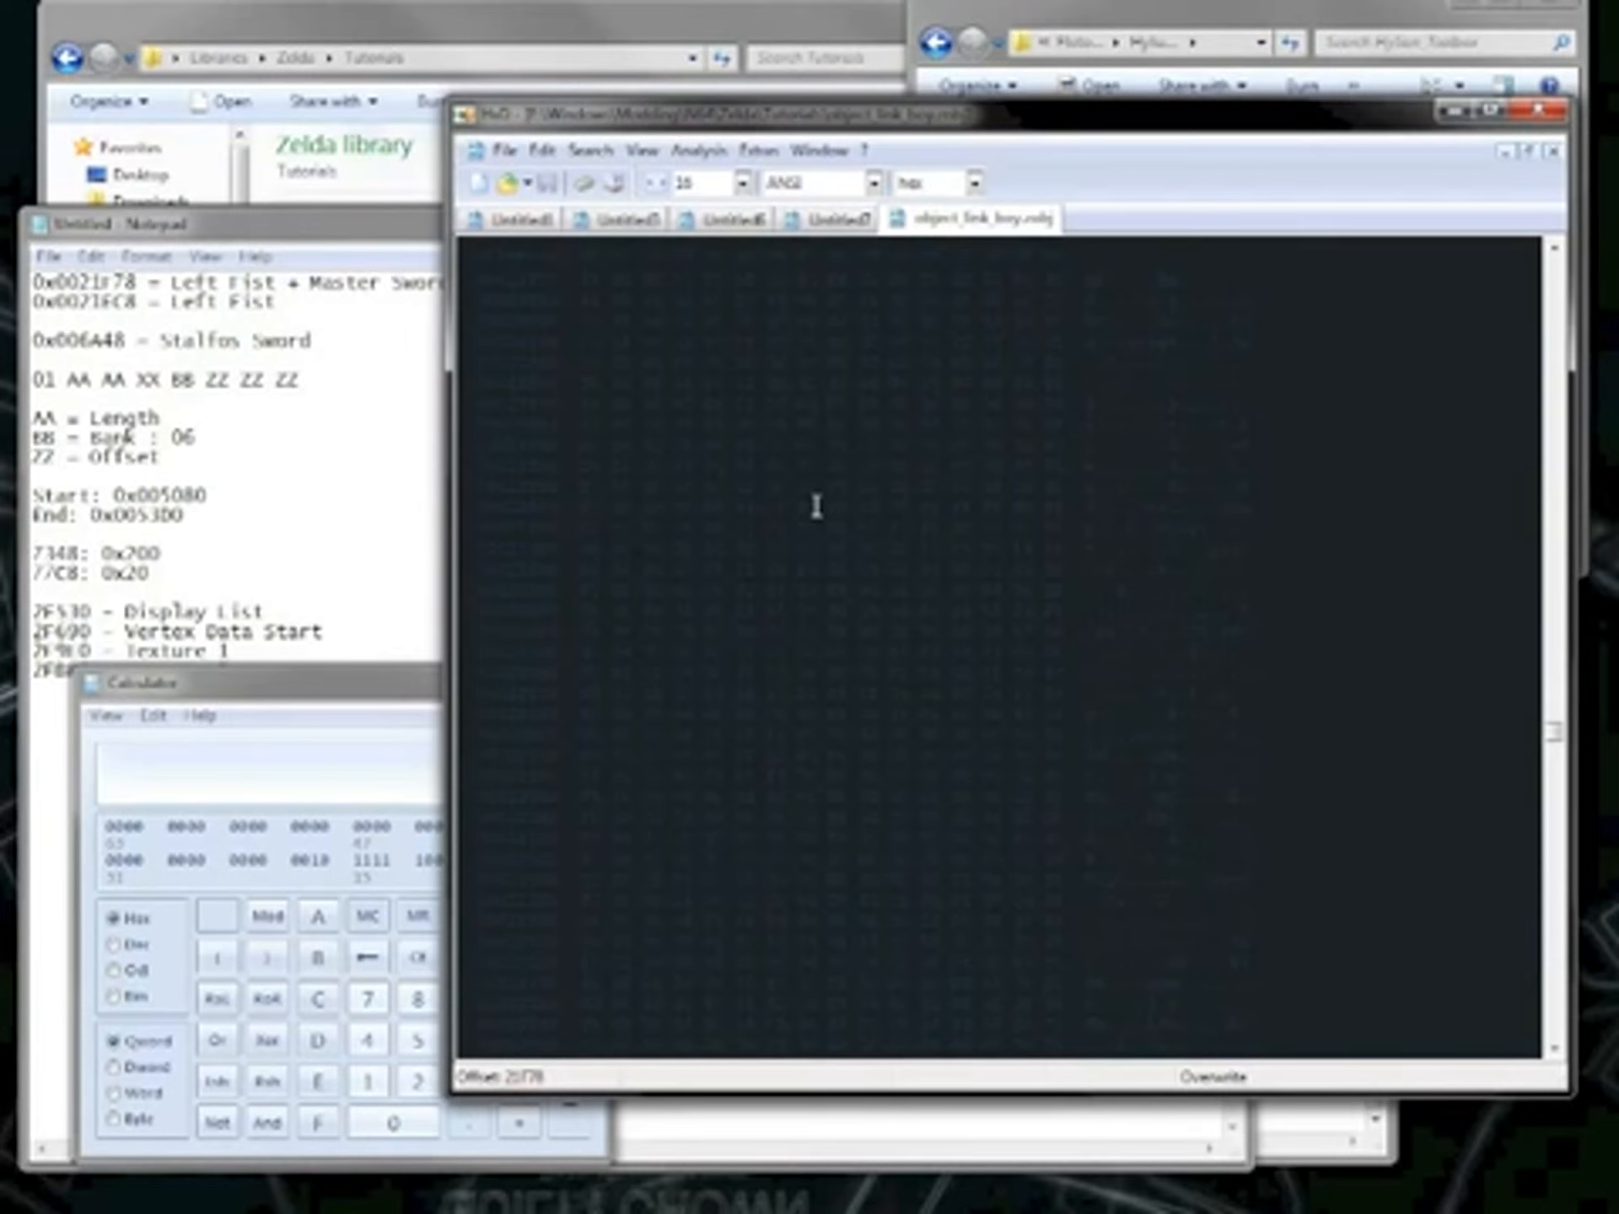
pyautogui.write('0E')
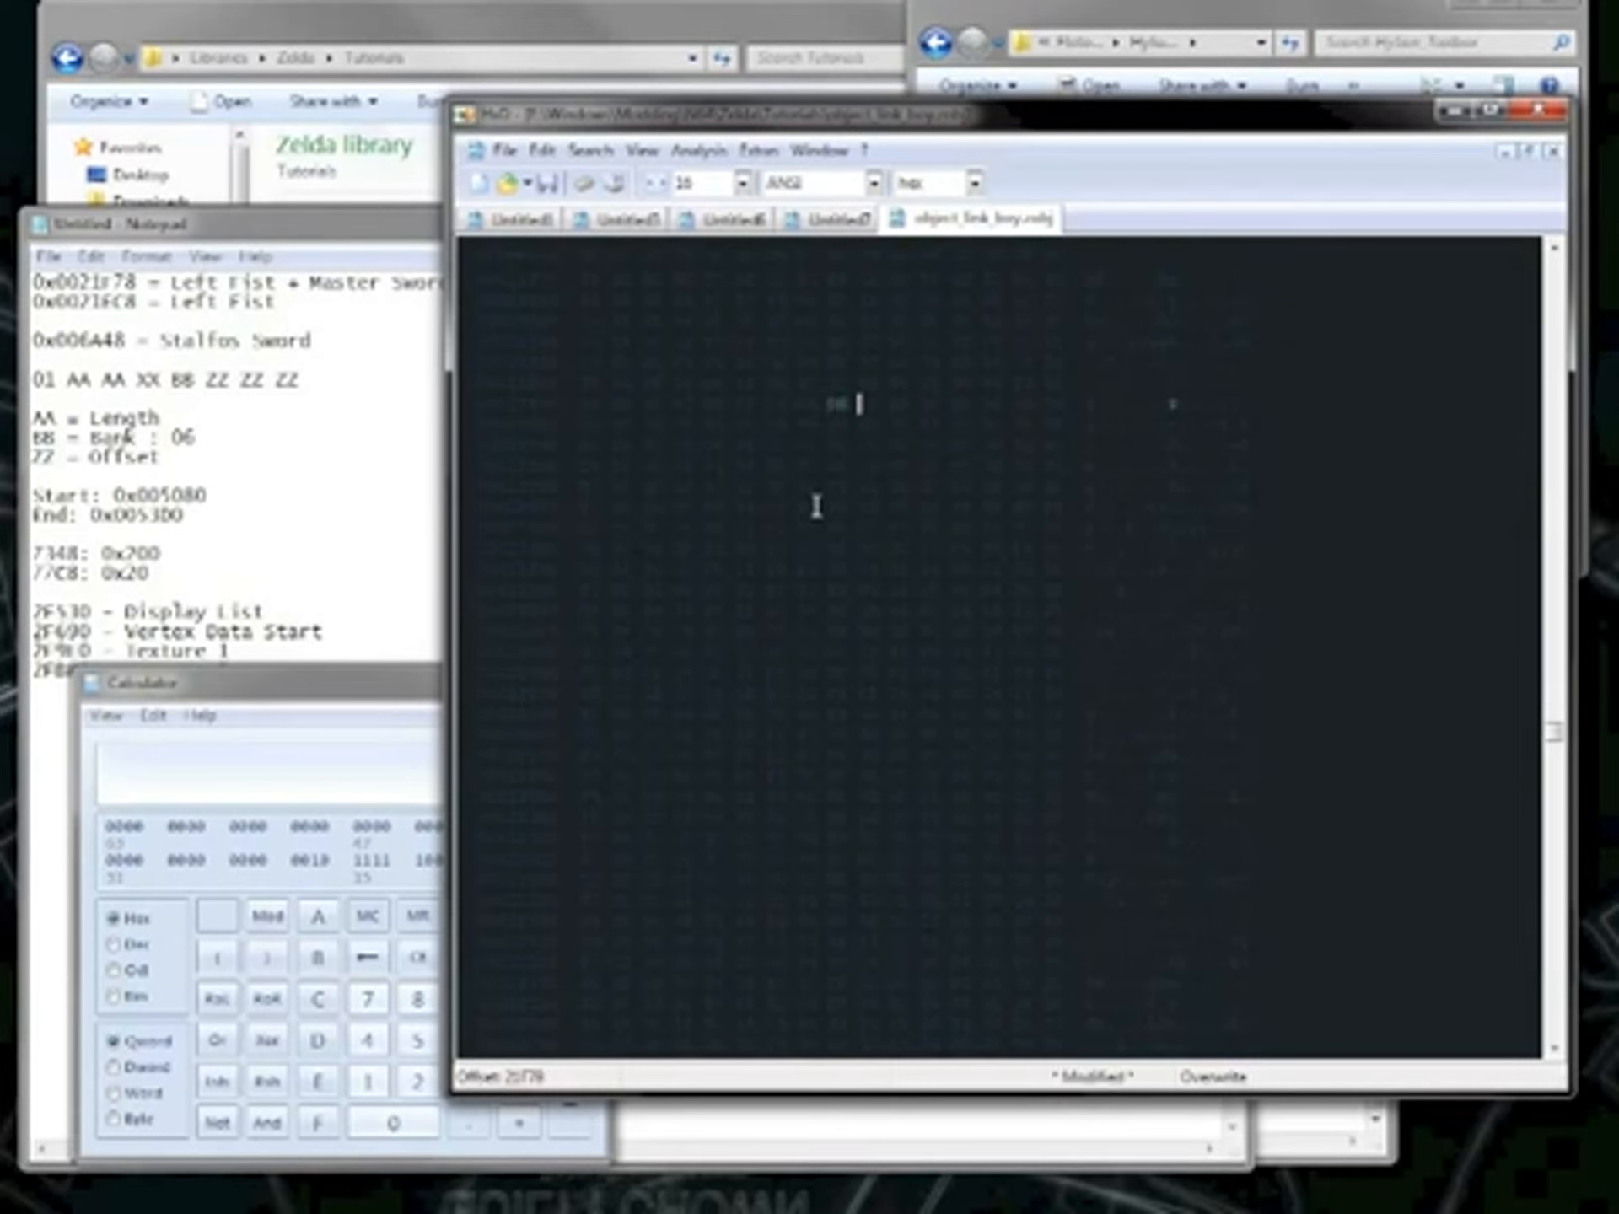
pyautogui.press('Right')
pyautogui.press('Right')
pyautogui.press('Right')
pyautogui.write('04')
pyautogui.write('031CE8')
pyautogui.write('0808')
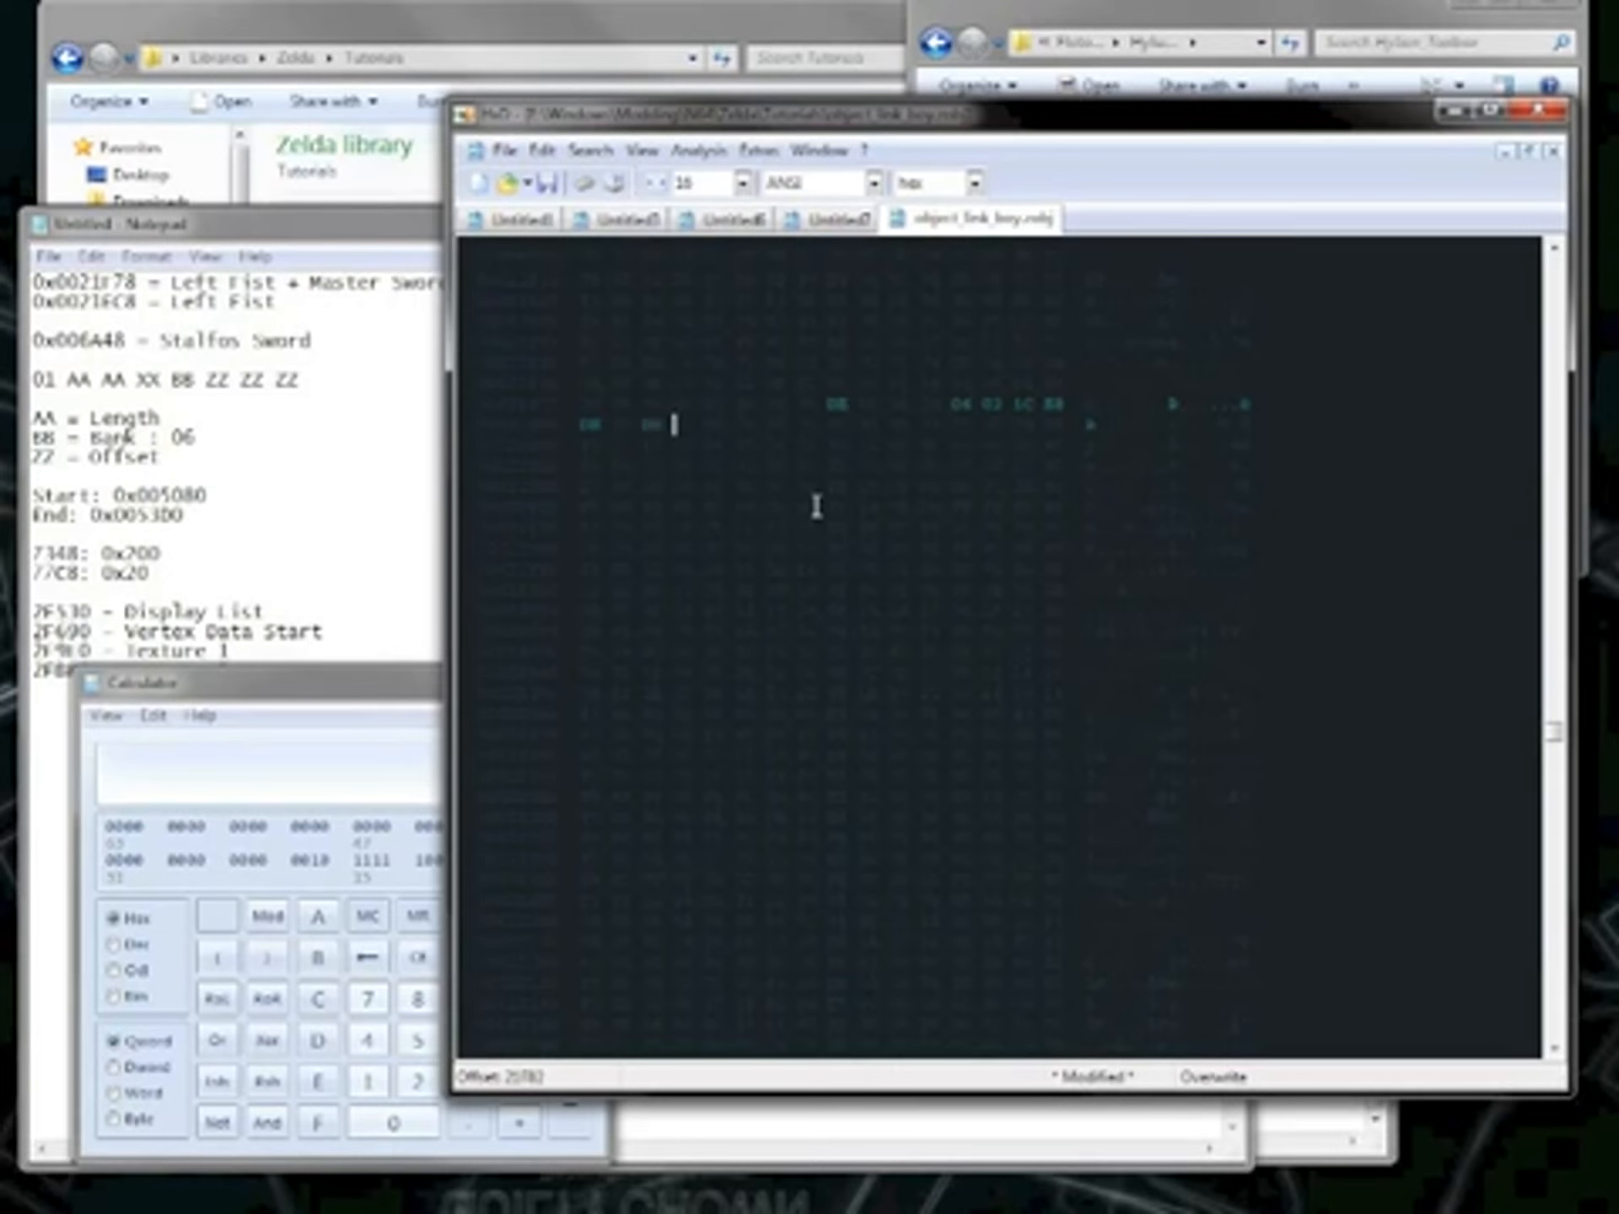
pyautogui.write('0004')
pyautogui.write('000')
pyautogui.write('30')
pyautogui.write('00')
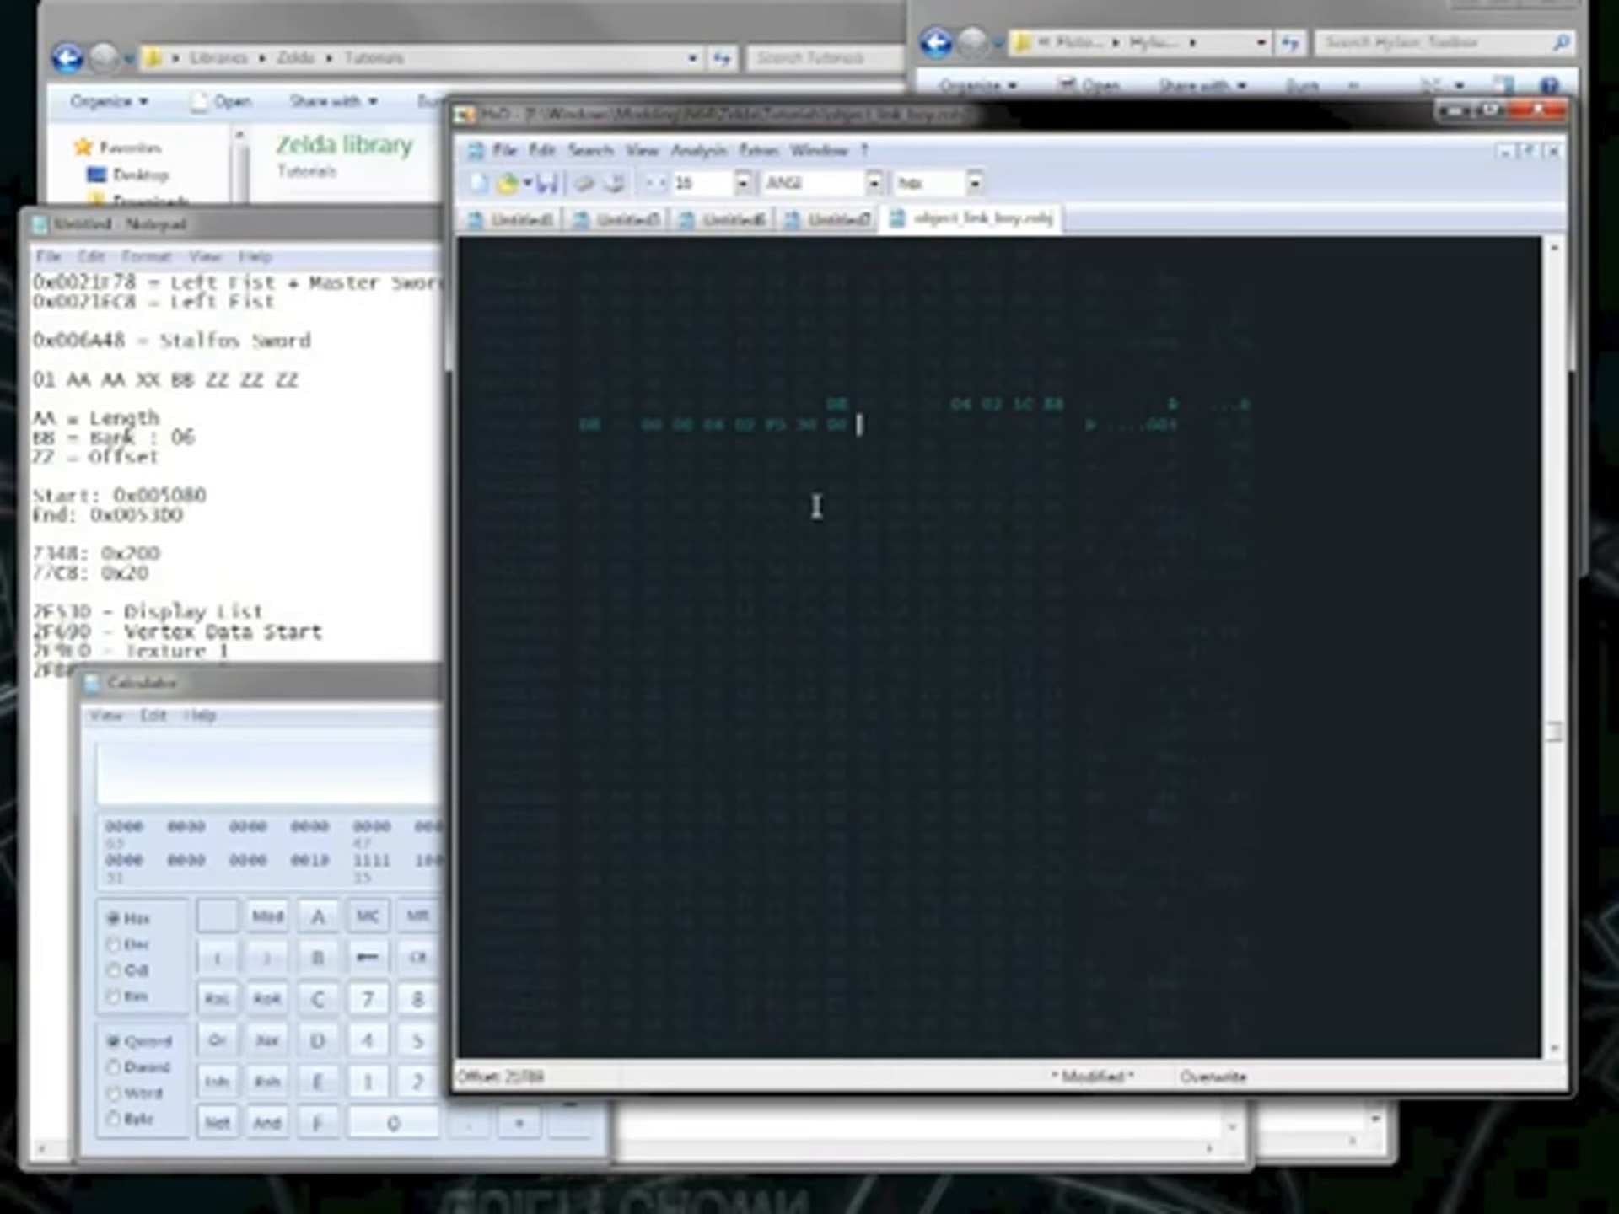
pyautogui.write('0000000000')
pyautogui.click(547, 202)
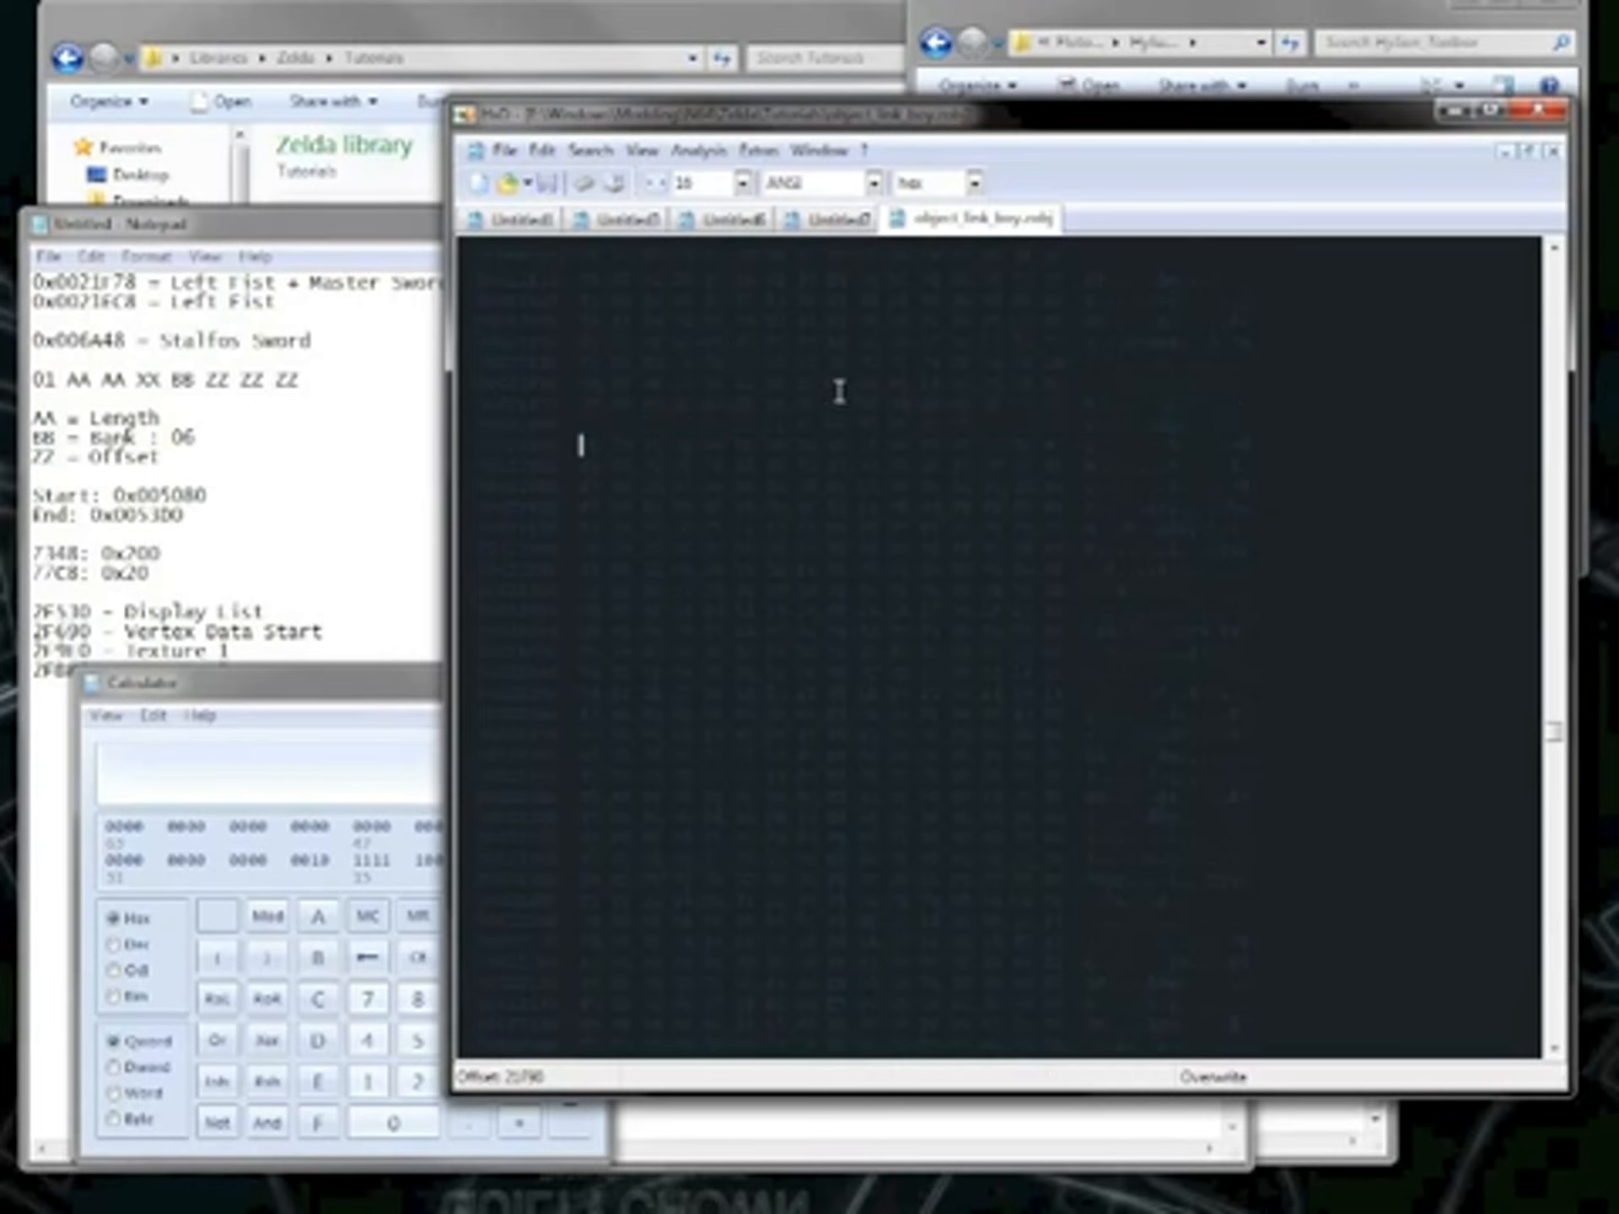
# Copy the block 21F78-21F8F, write it over the data at offset 27078, and save object_link_boy.zobj.
pyautogui.moveTo(831, 403); pyautogui.dragTo(1063, 426)
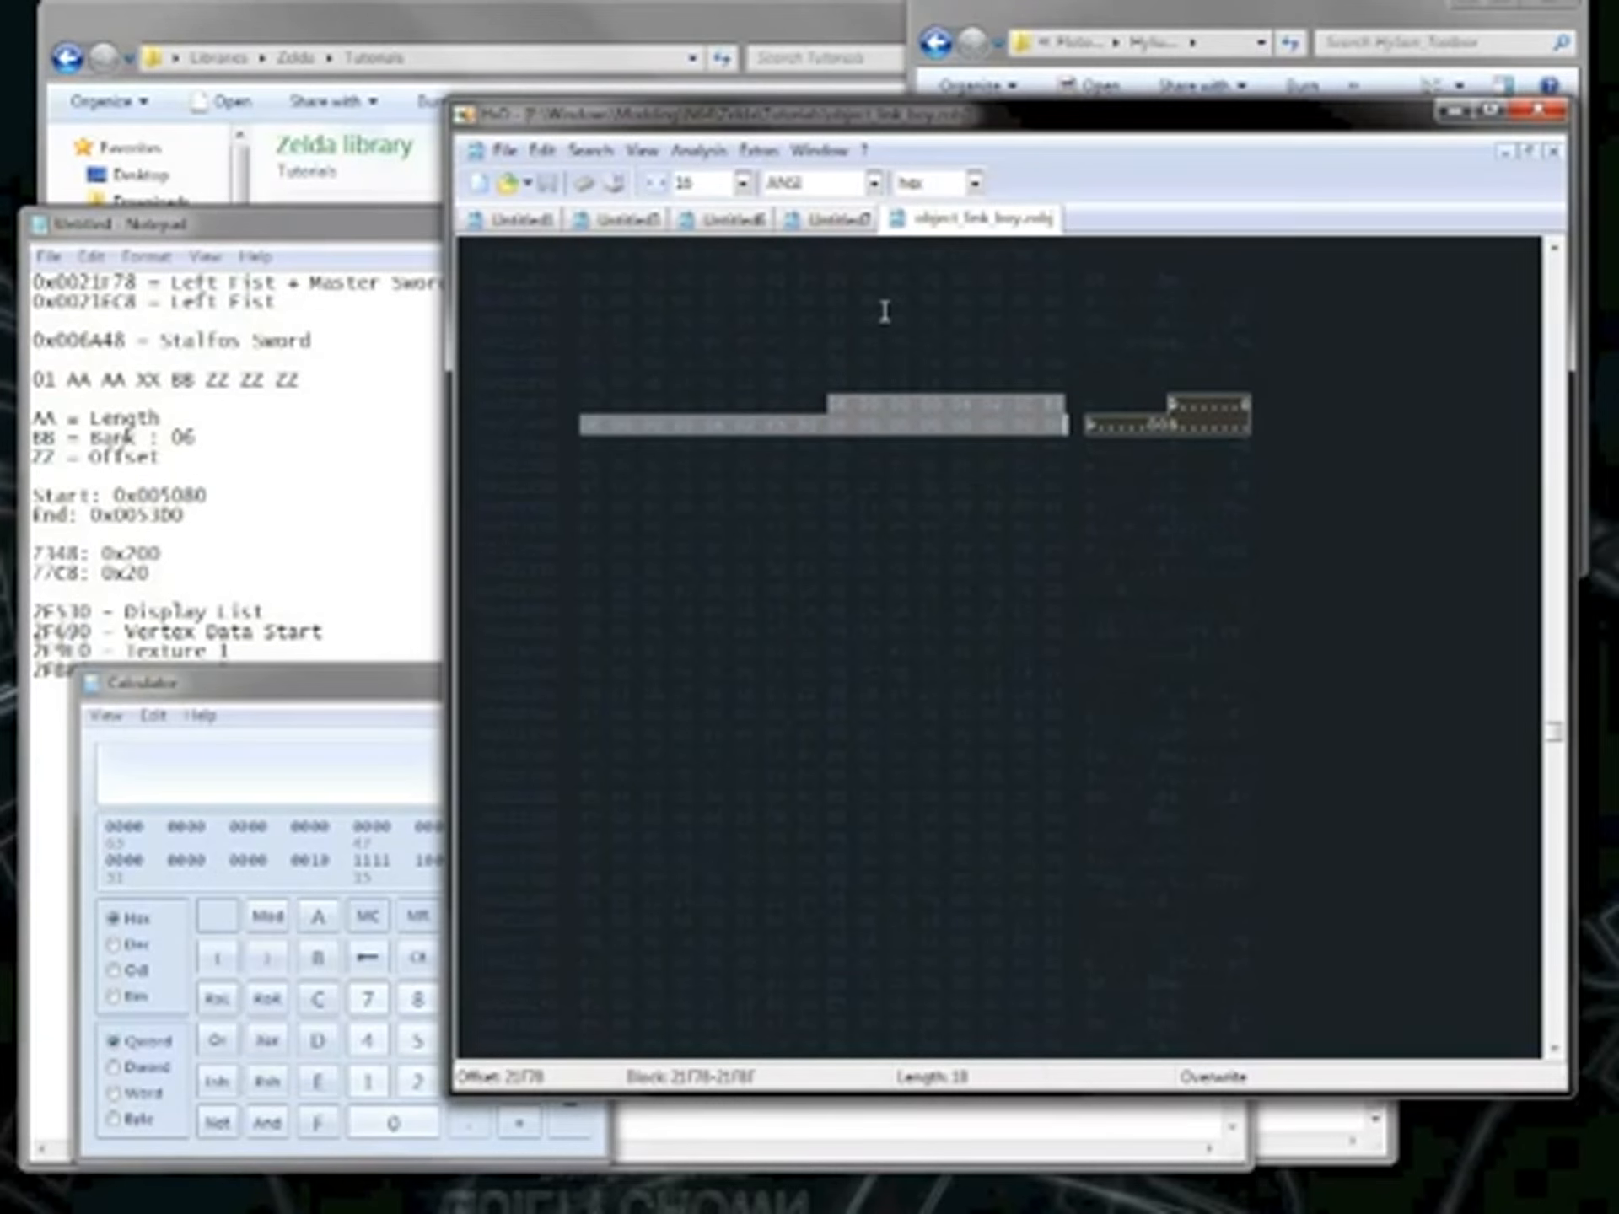
pyautogui.hotkey('ctrl', 'g')
pyautogui.write('2F530')
pyautogui.press('Return')
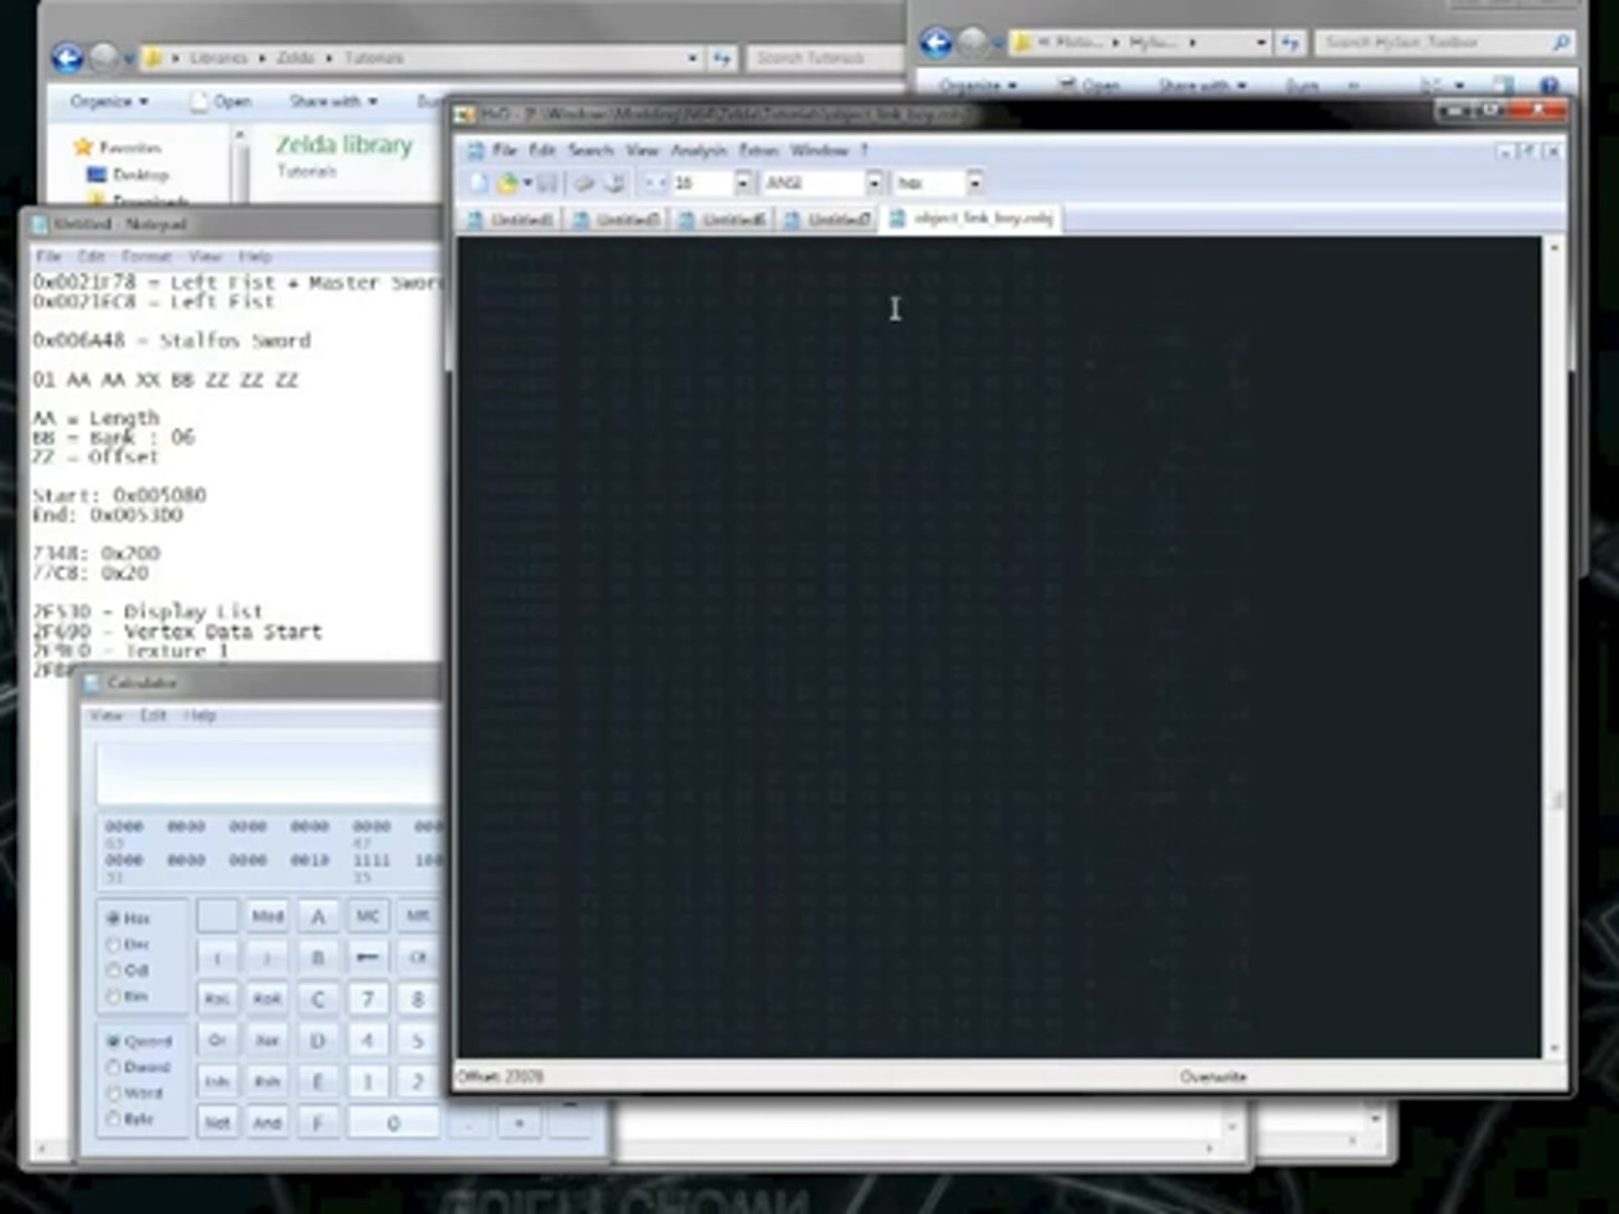
pyautogui.rightClick(827, 856)
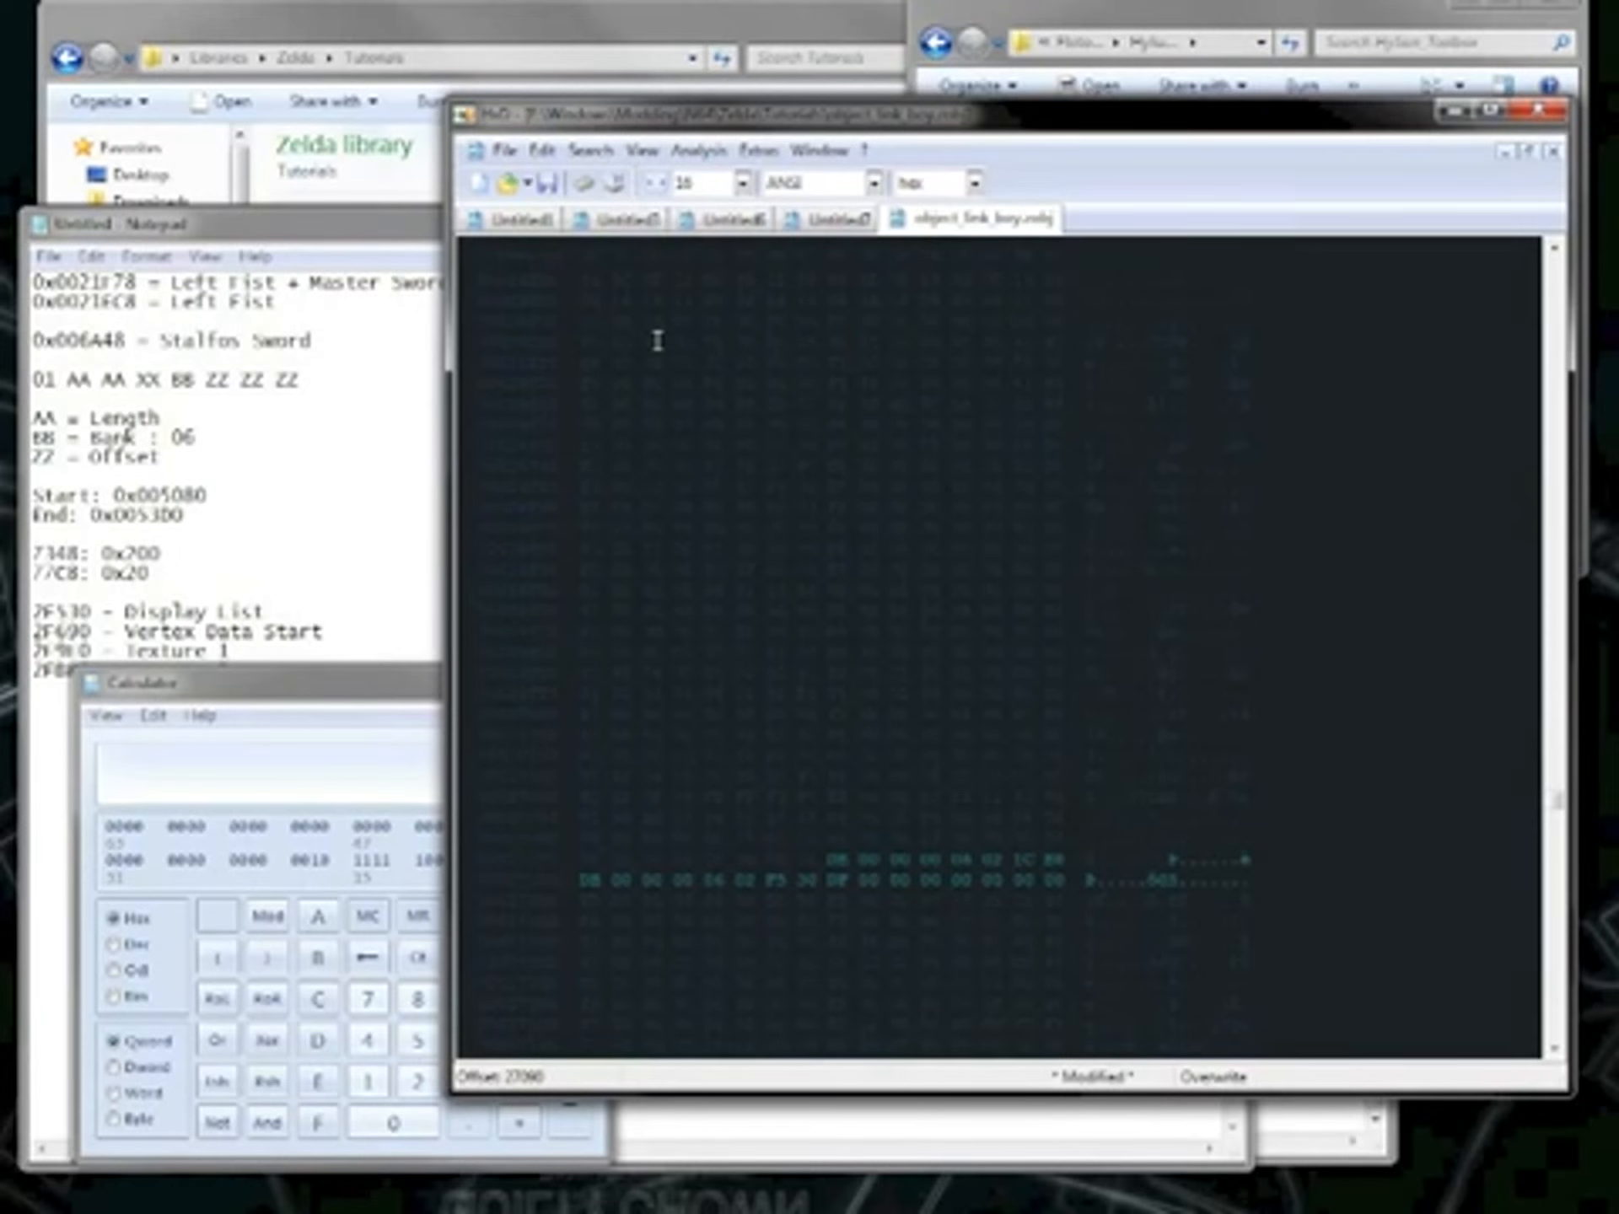
pyautogui.click(546, 182)
# Open the ROM ZELOOTMA.Z64 from the Tutorials folder in HxD and go to offset FDC000.
pyautogui.click(428, 27)
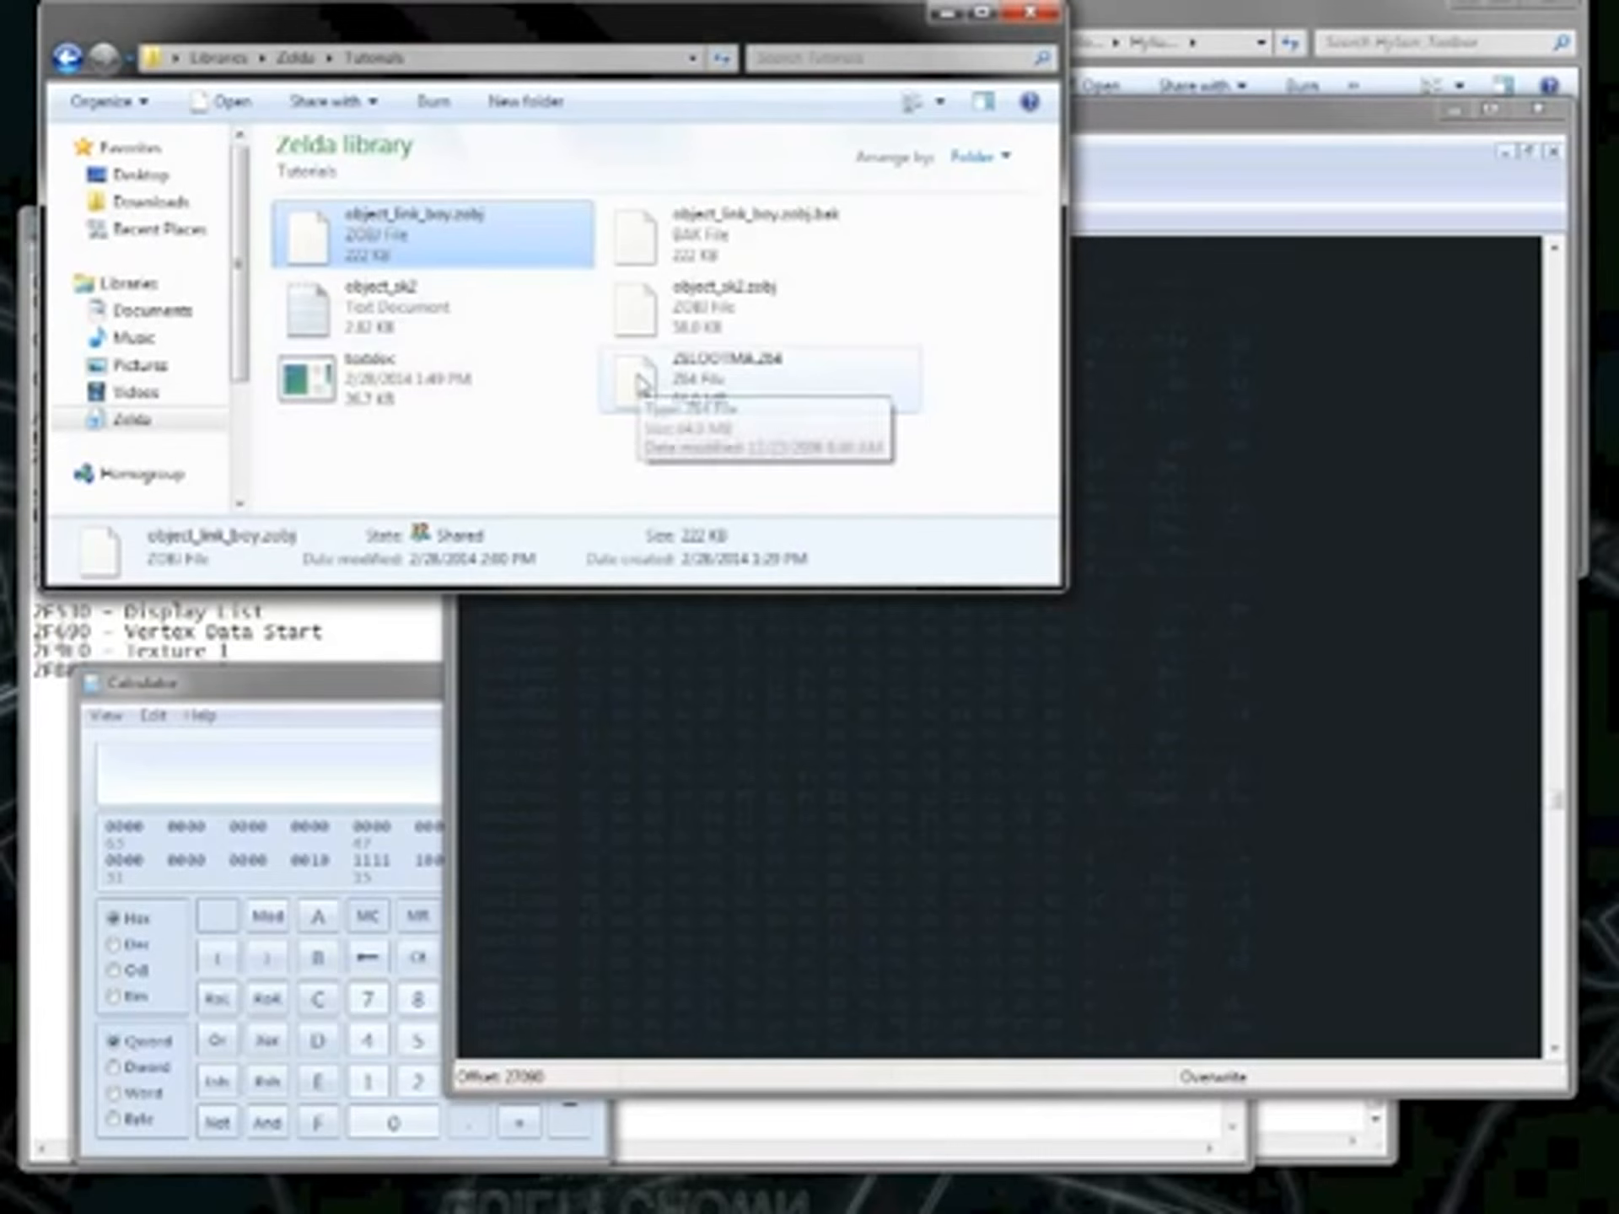
pyautogui.moveTo(655, 379); pyautogui.dragTo(1214, 416)
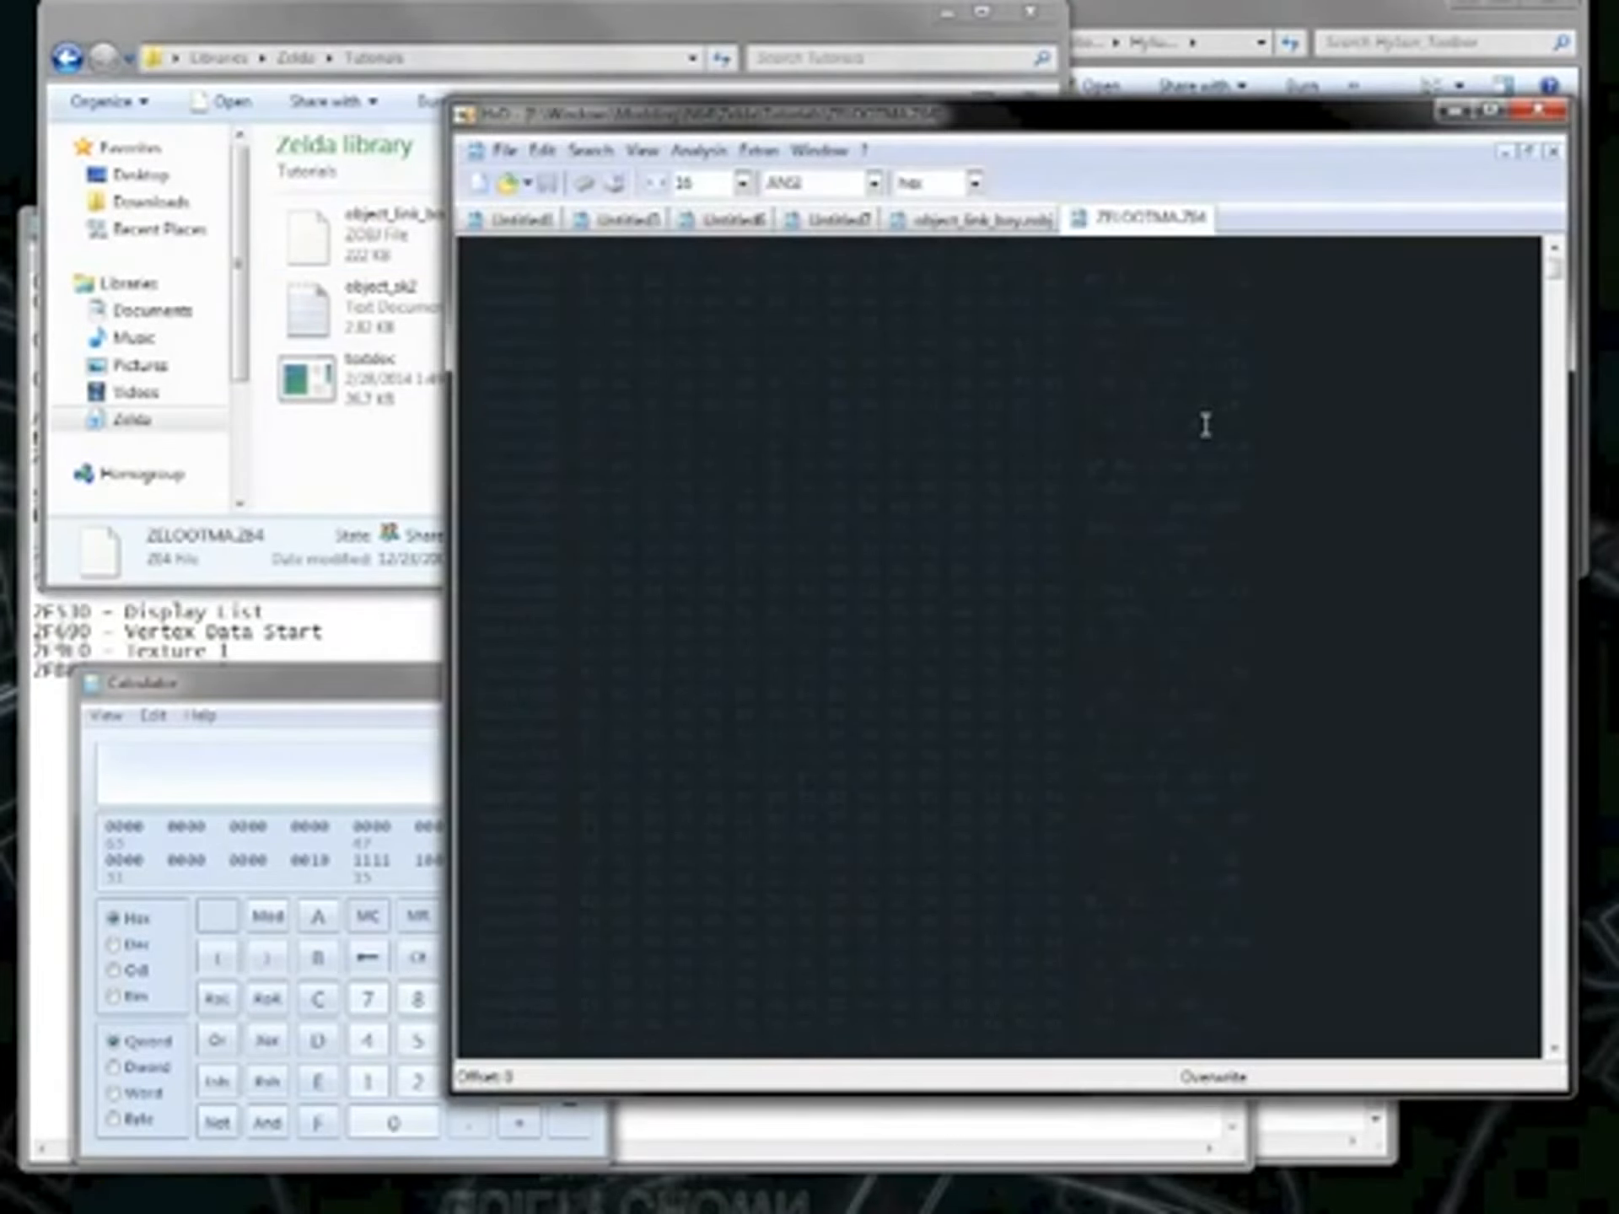
pyautogui.hotkey('ctrl', 'g')
pyautogui.write('0')
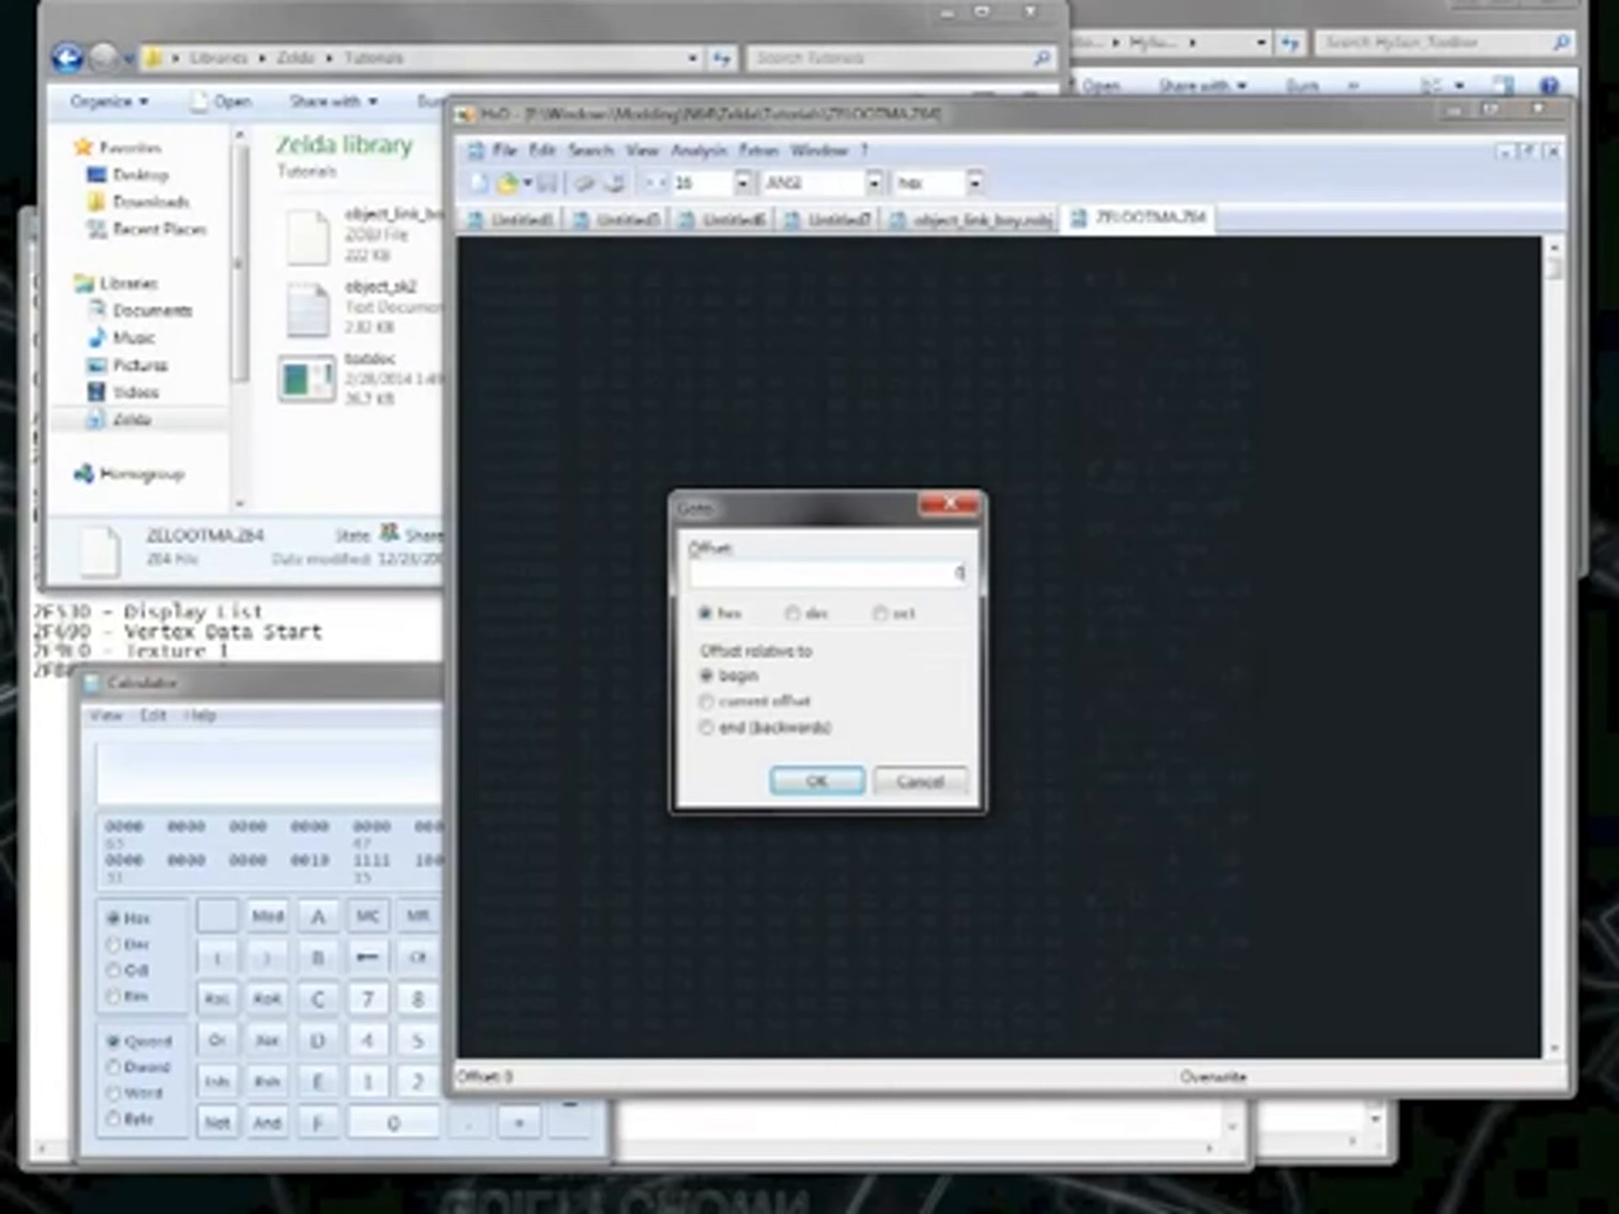
pyautogui.write('0FDC000')
pyautogui.moveTo(877, 569); pyautogui.dragTo(1030, 585)
pyautogui.press('Return')
# Copy the entire contents of object_link_boy.zobj over the ROM data starting at FDC000, and save ZELOOTMA.Z64.
pyautogui.click(957, 220)
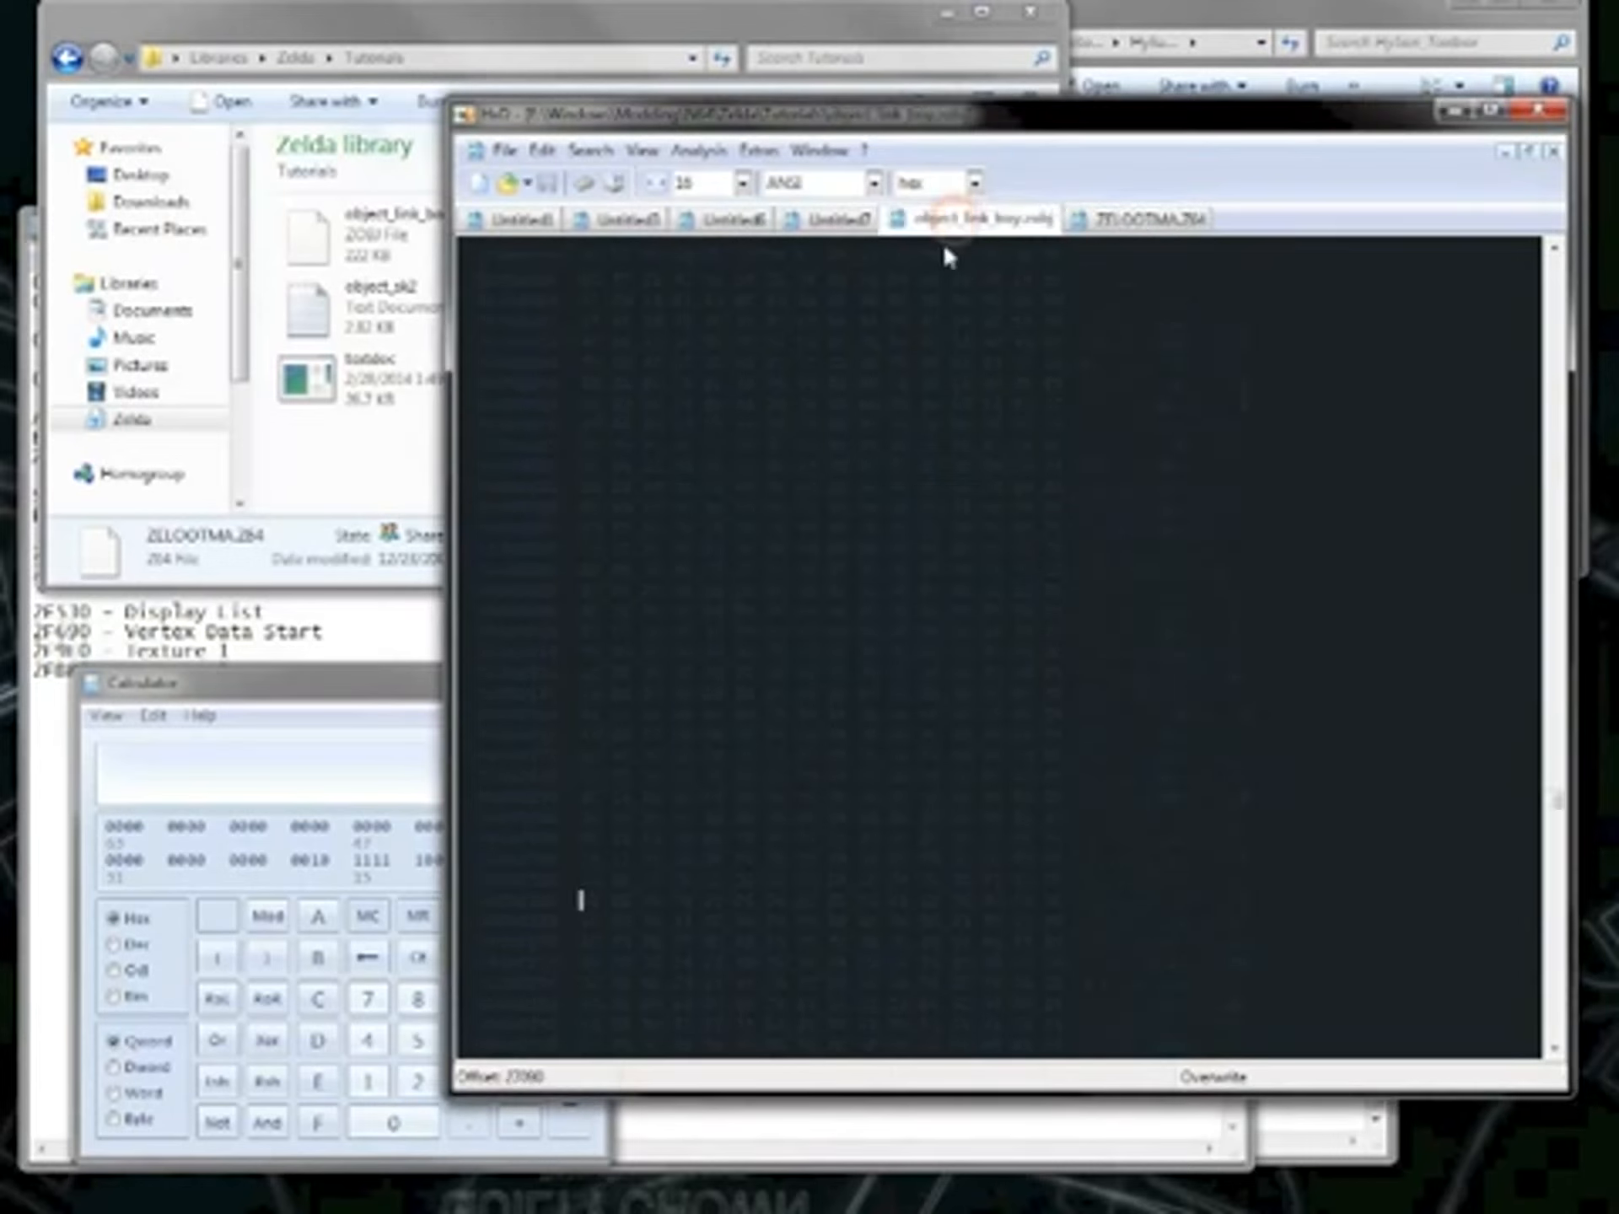
pyautogui.hotkey('ctrl', 'a')
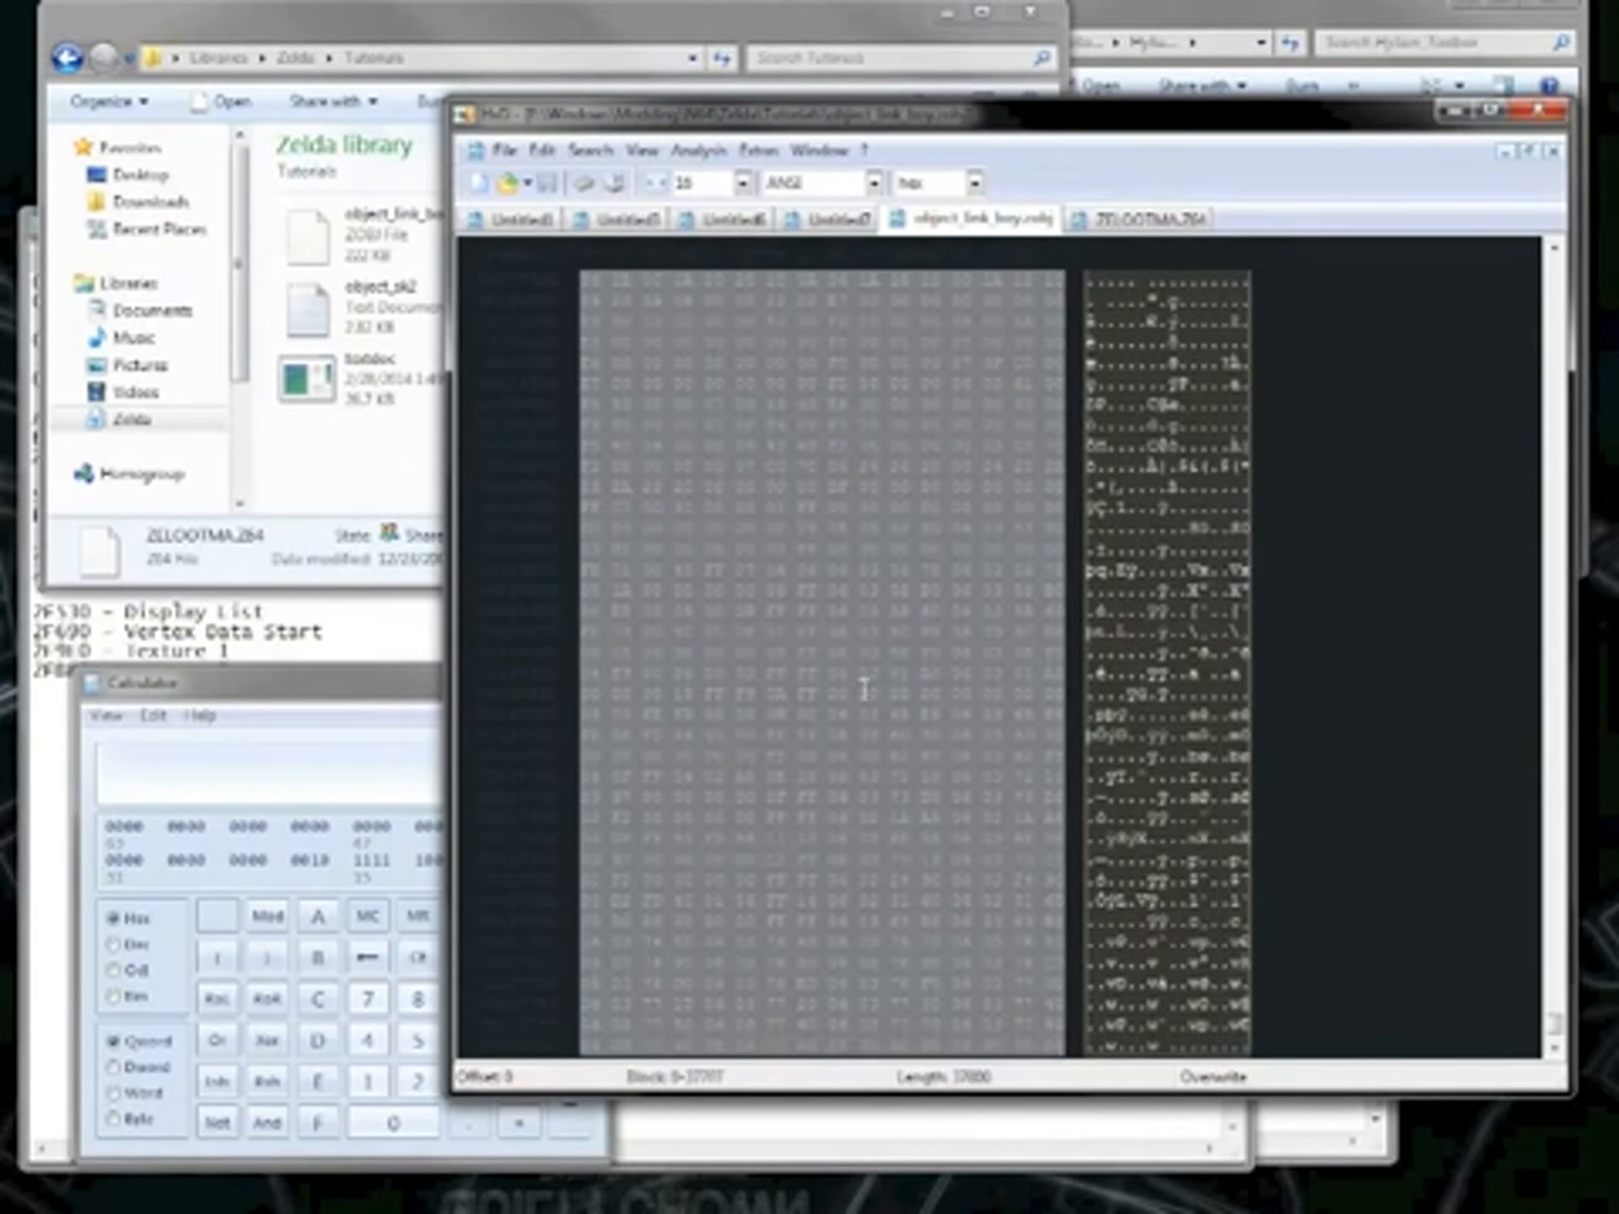
pyautogui.scroll(5, 845, 666)
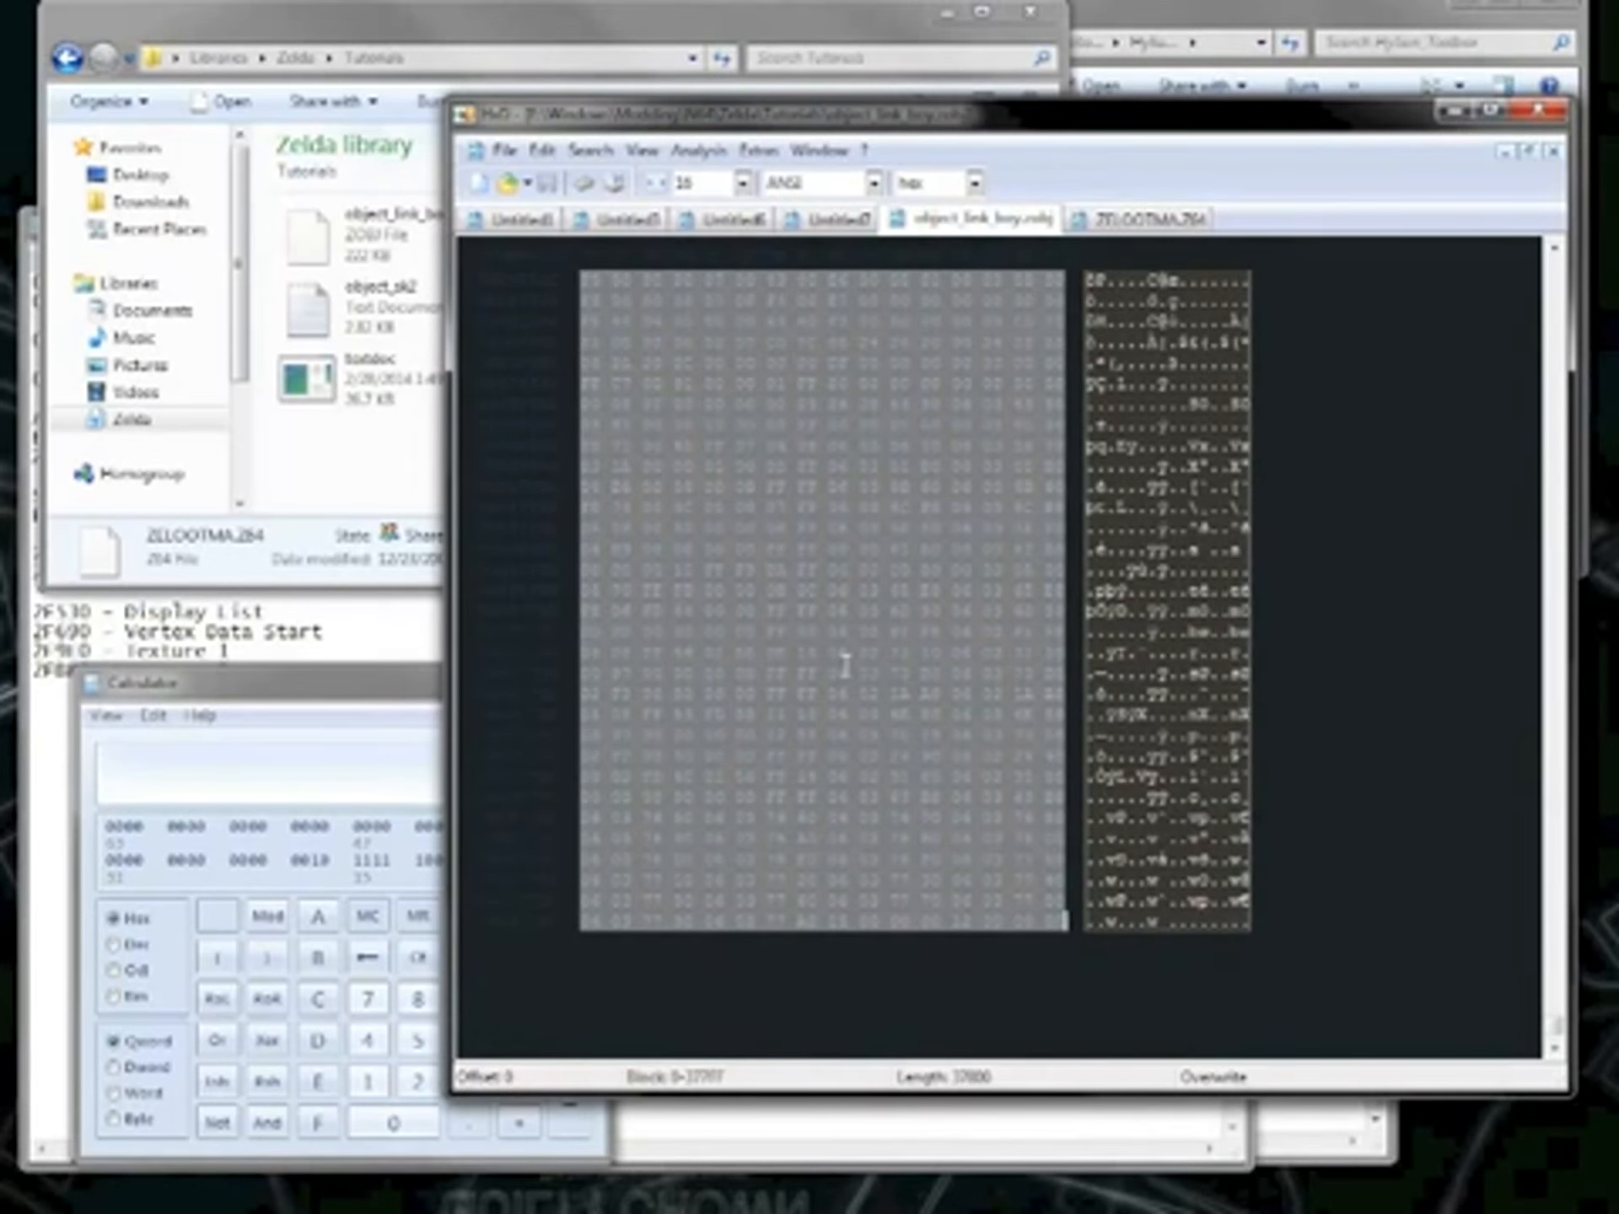
pyautogui.click(1130, 224)
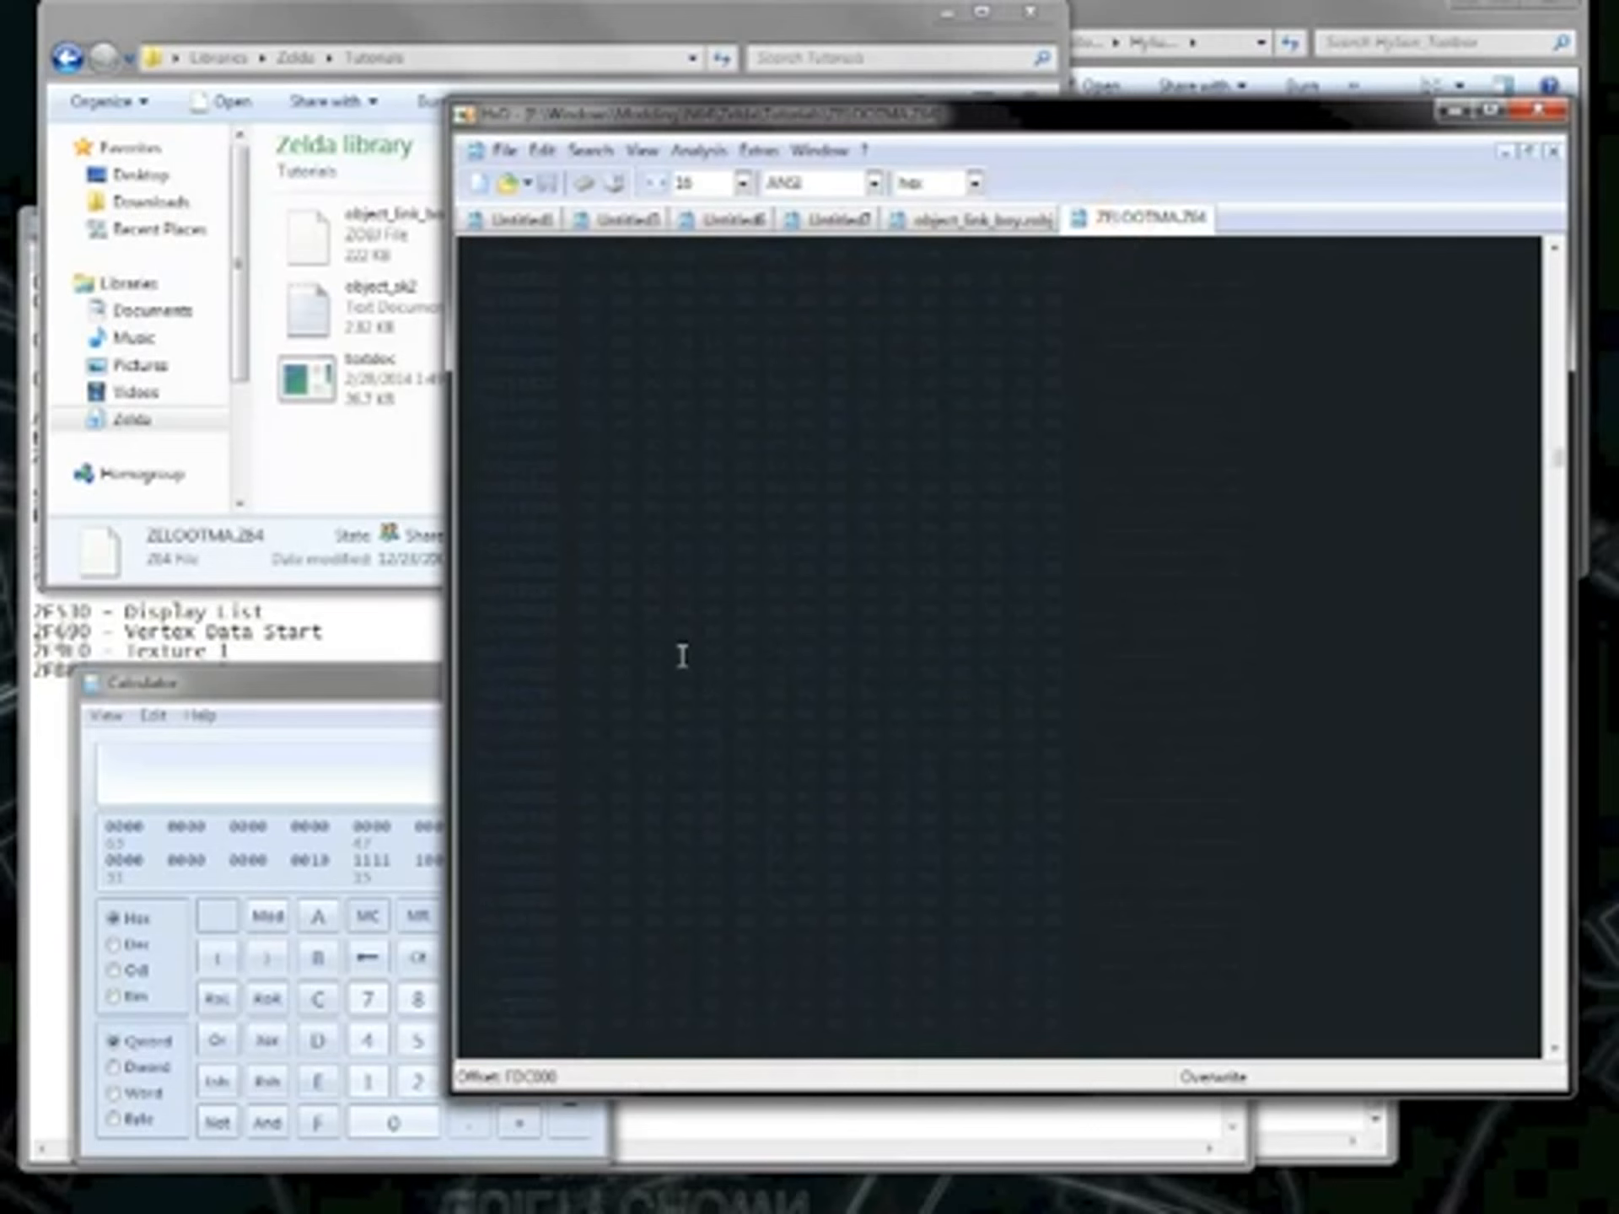
pyautogui.hotkey('ctrl', 'v')
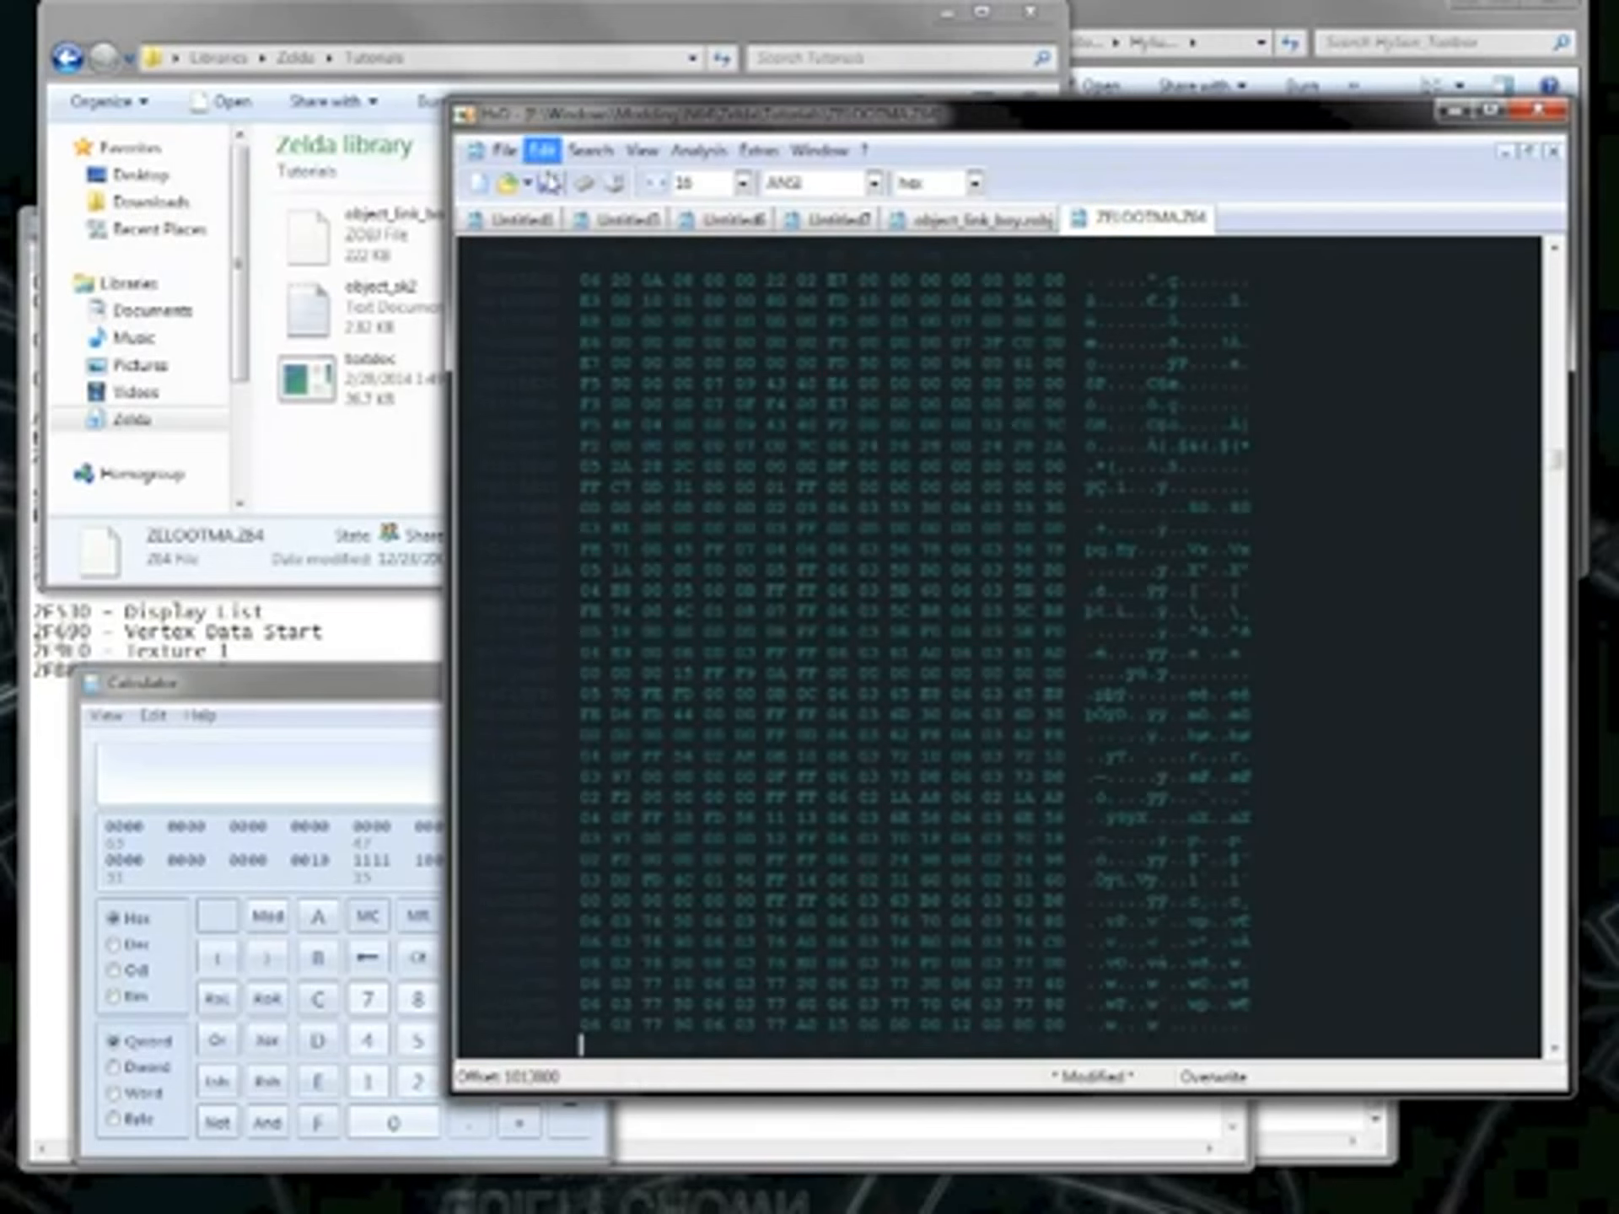
pyautogui.click(548, 187)
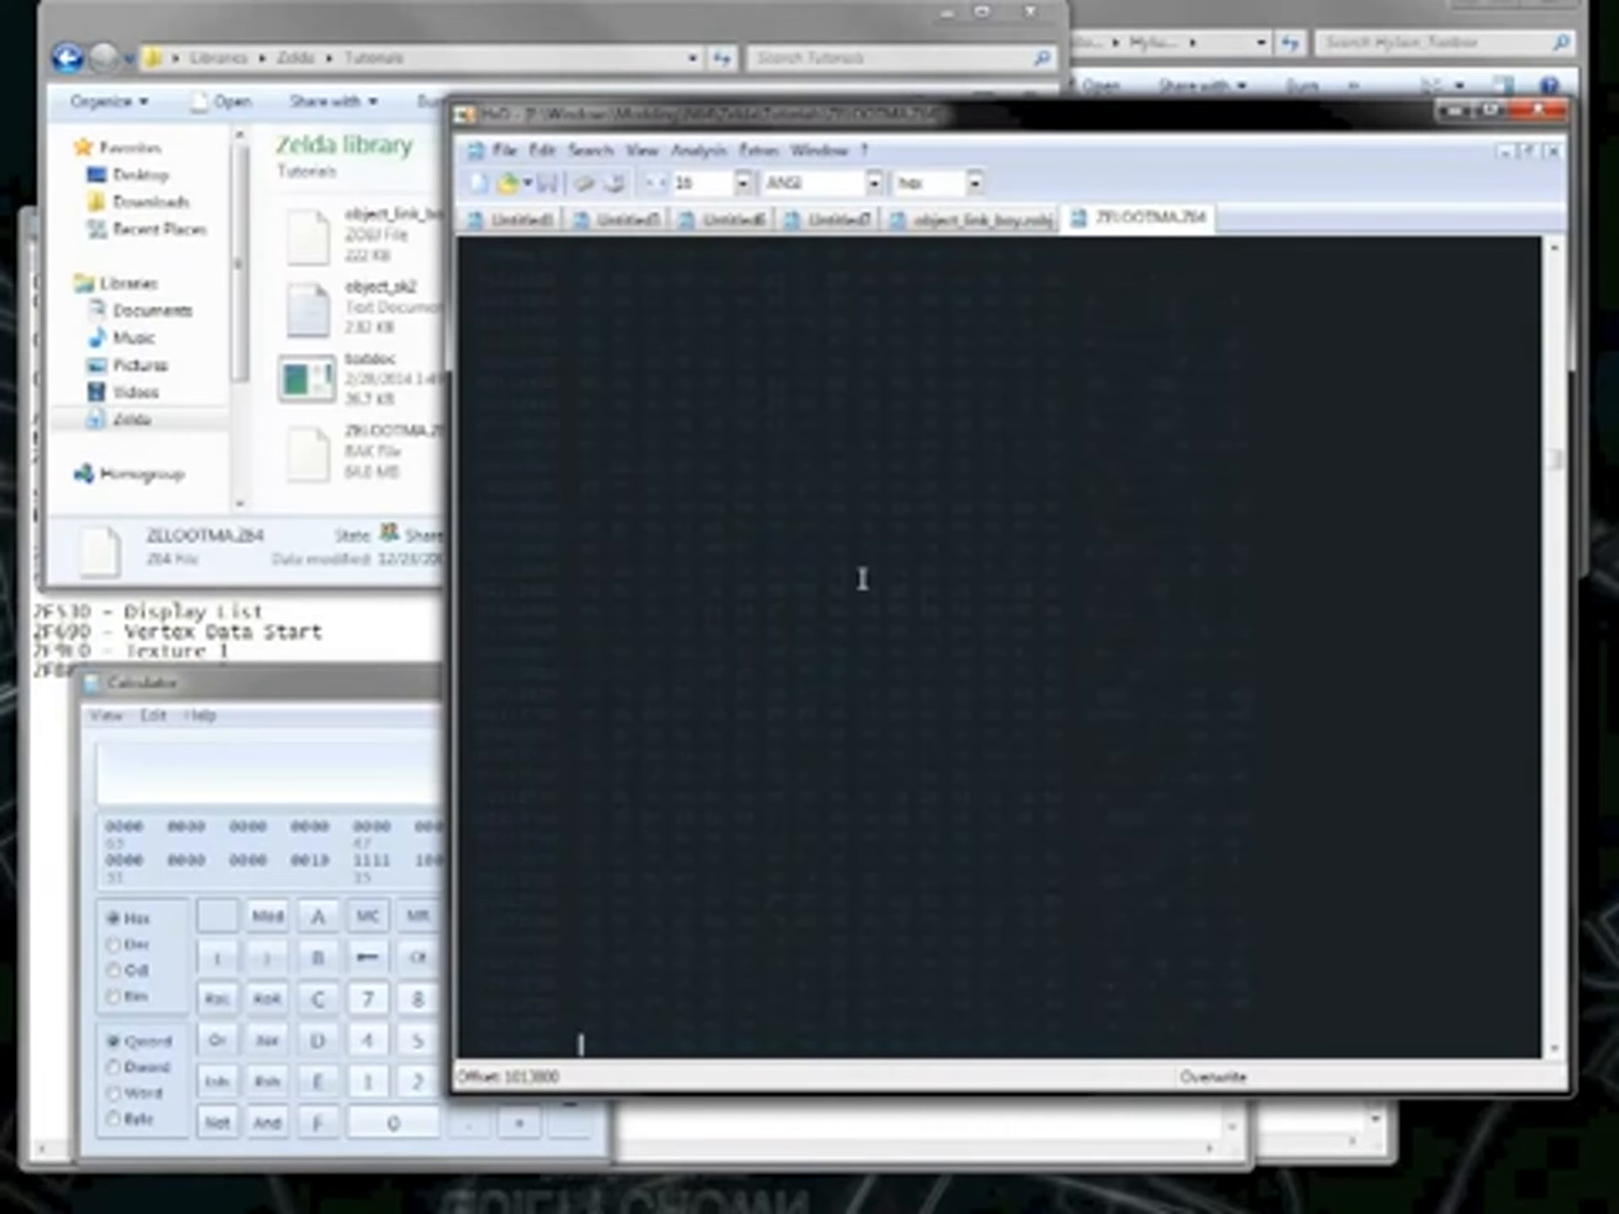
pyautogui.scroll(5, 836, 587)
pyautogui.scroll(-5, 810, 595)
pyautogui.scroll(4, 1015, 389)
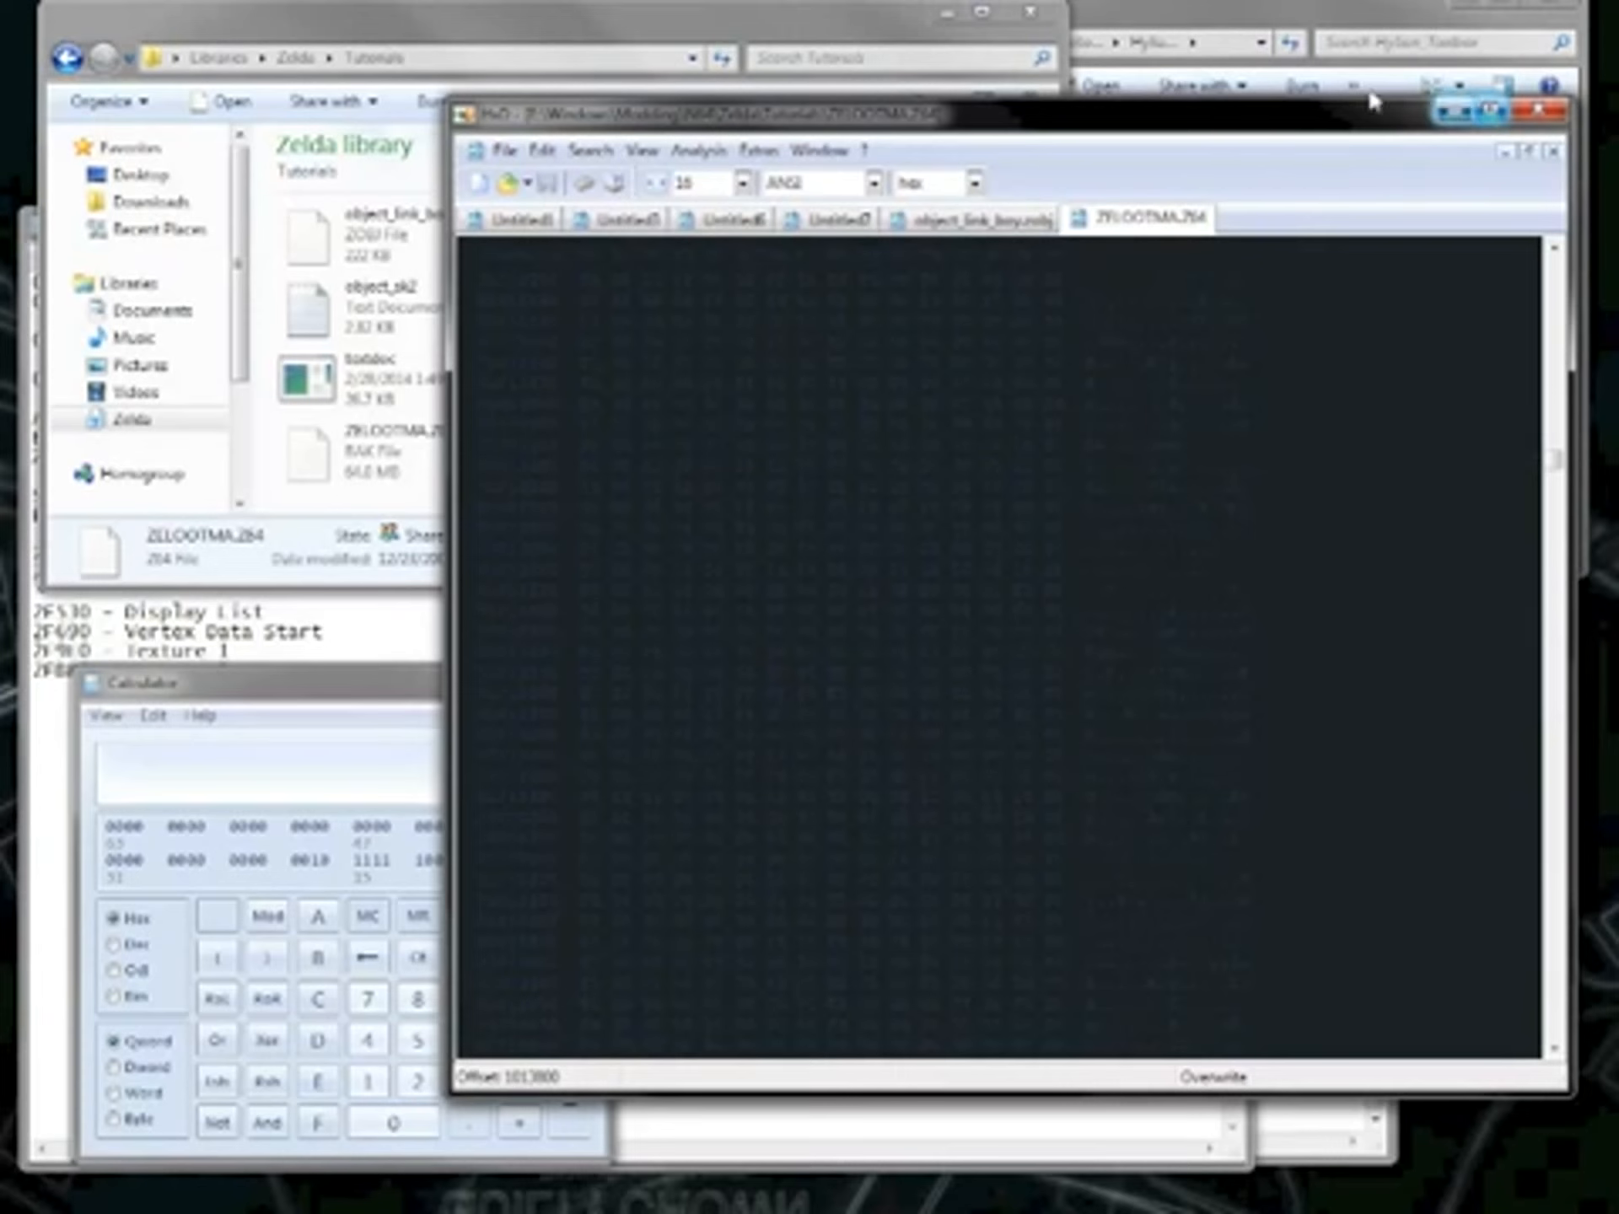
# Launch Utility of Time from its folder and move its window fully into view.
pyautogui.click(1311, 9)
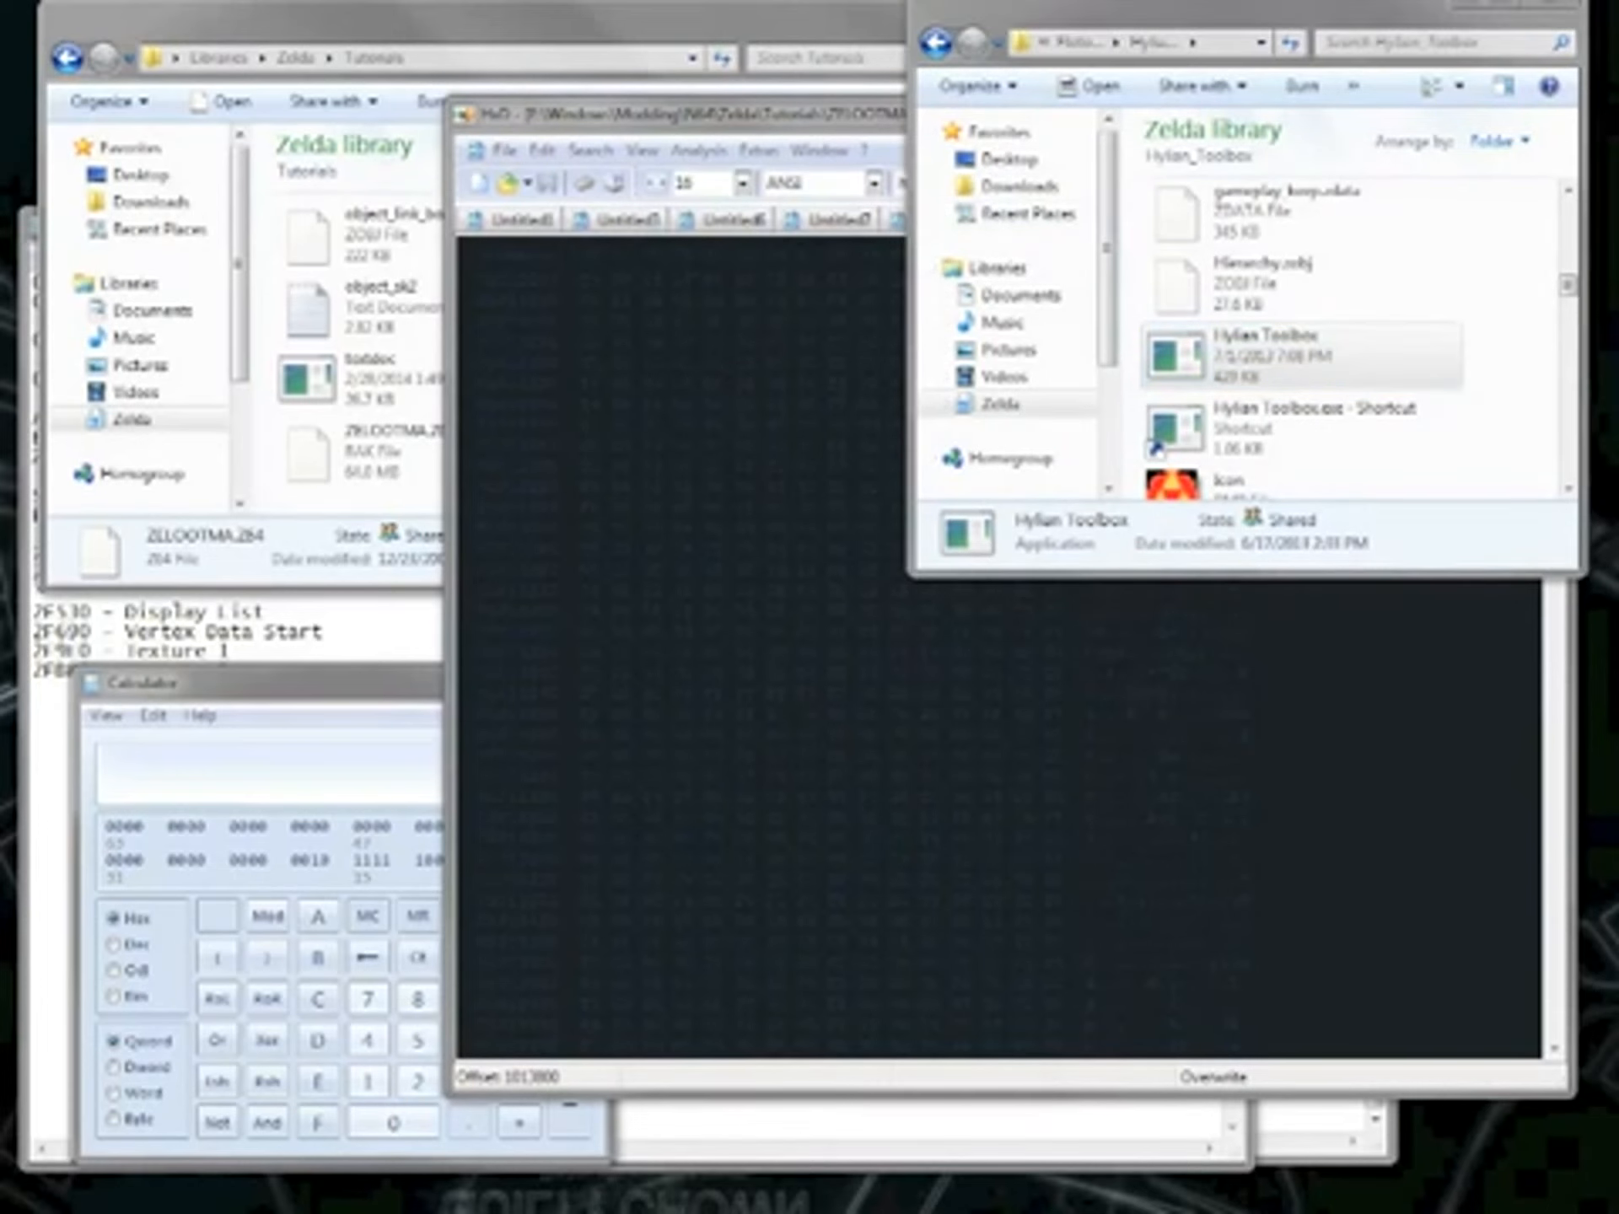
pyautogui.click(896, 501)
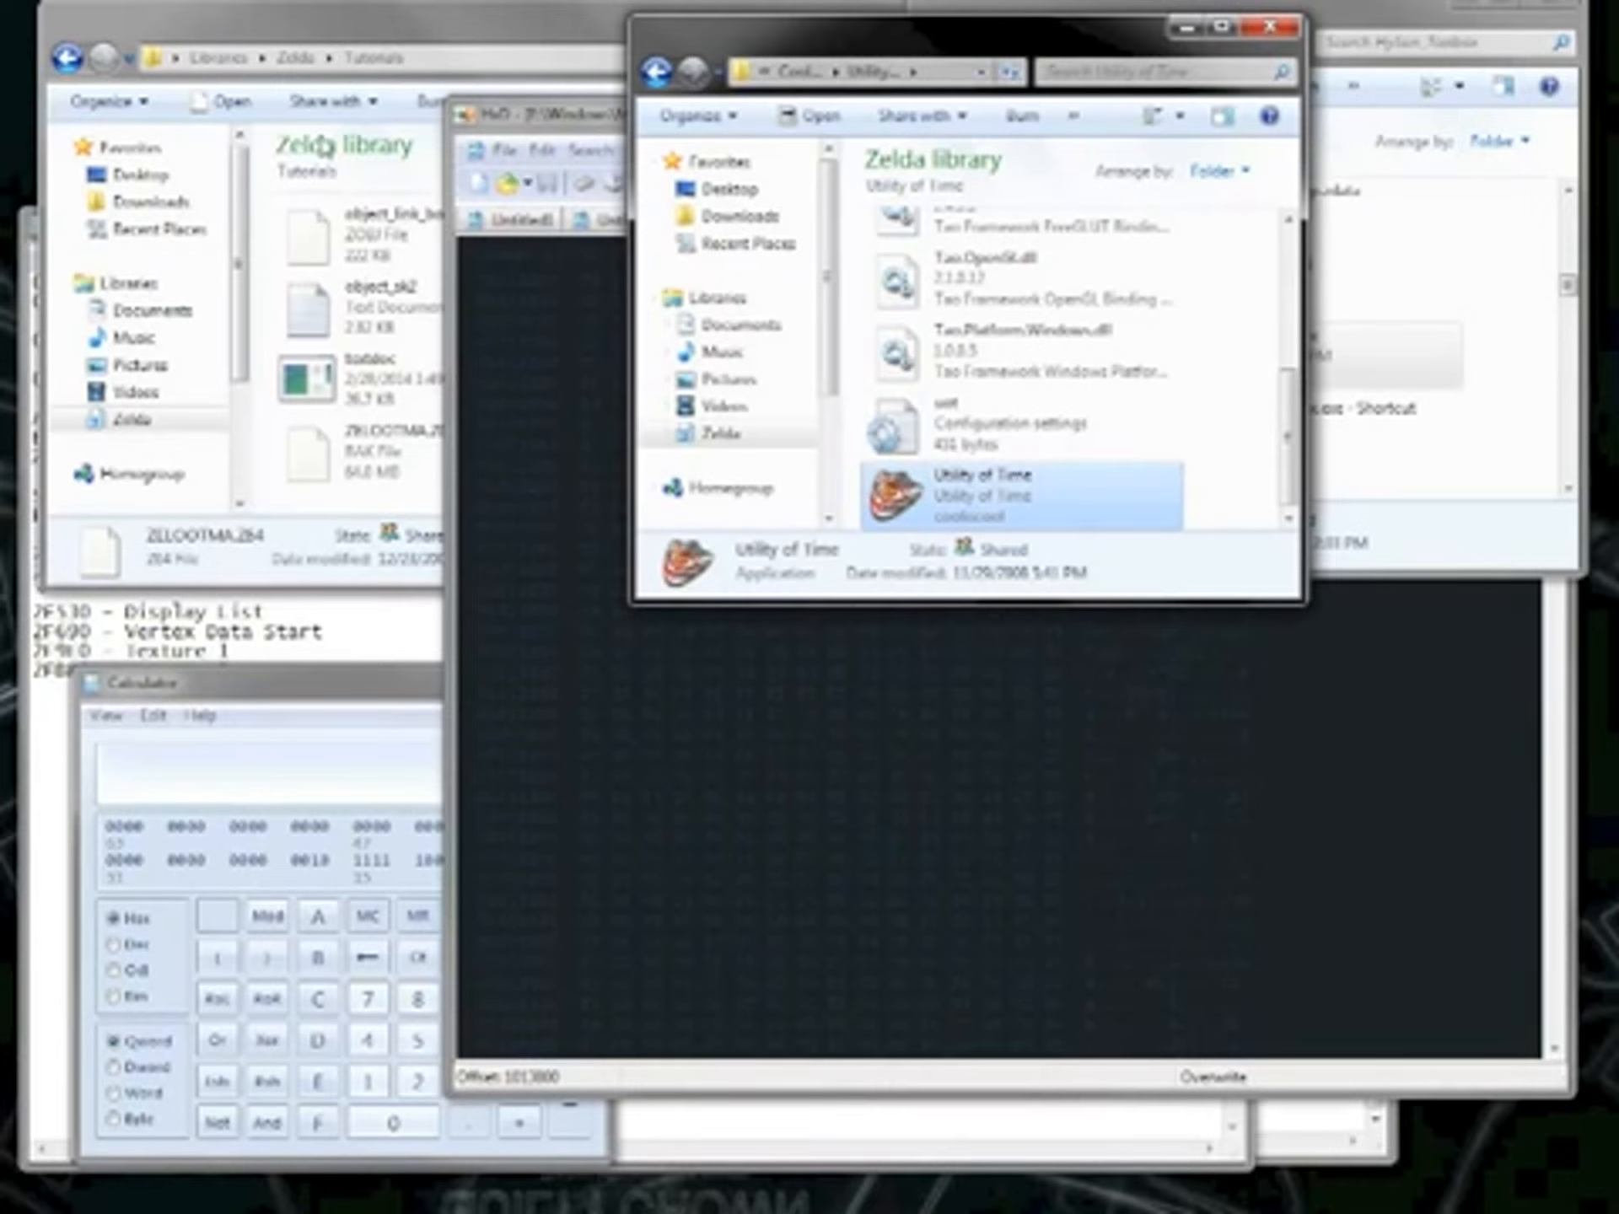
pyautogui.doubleClick(944, 480)
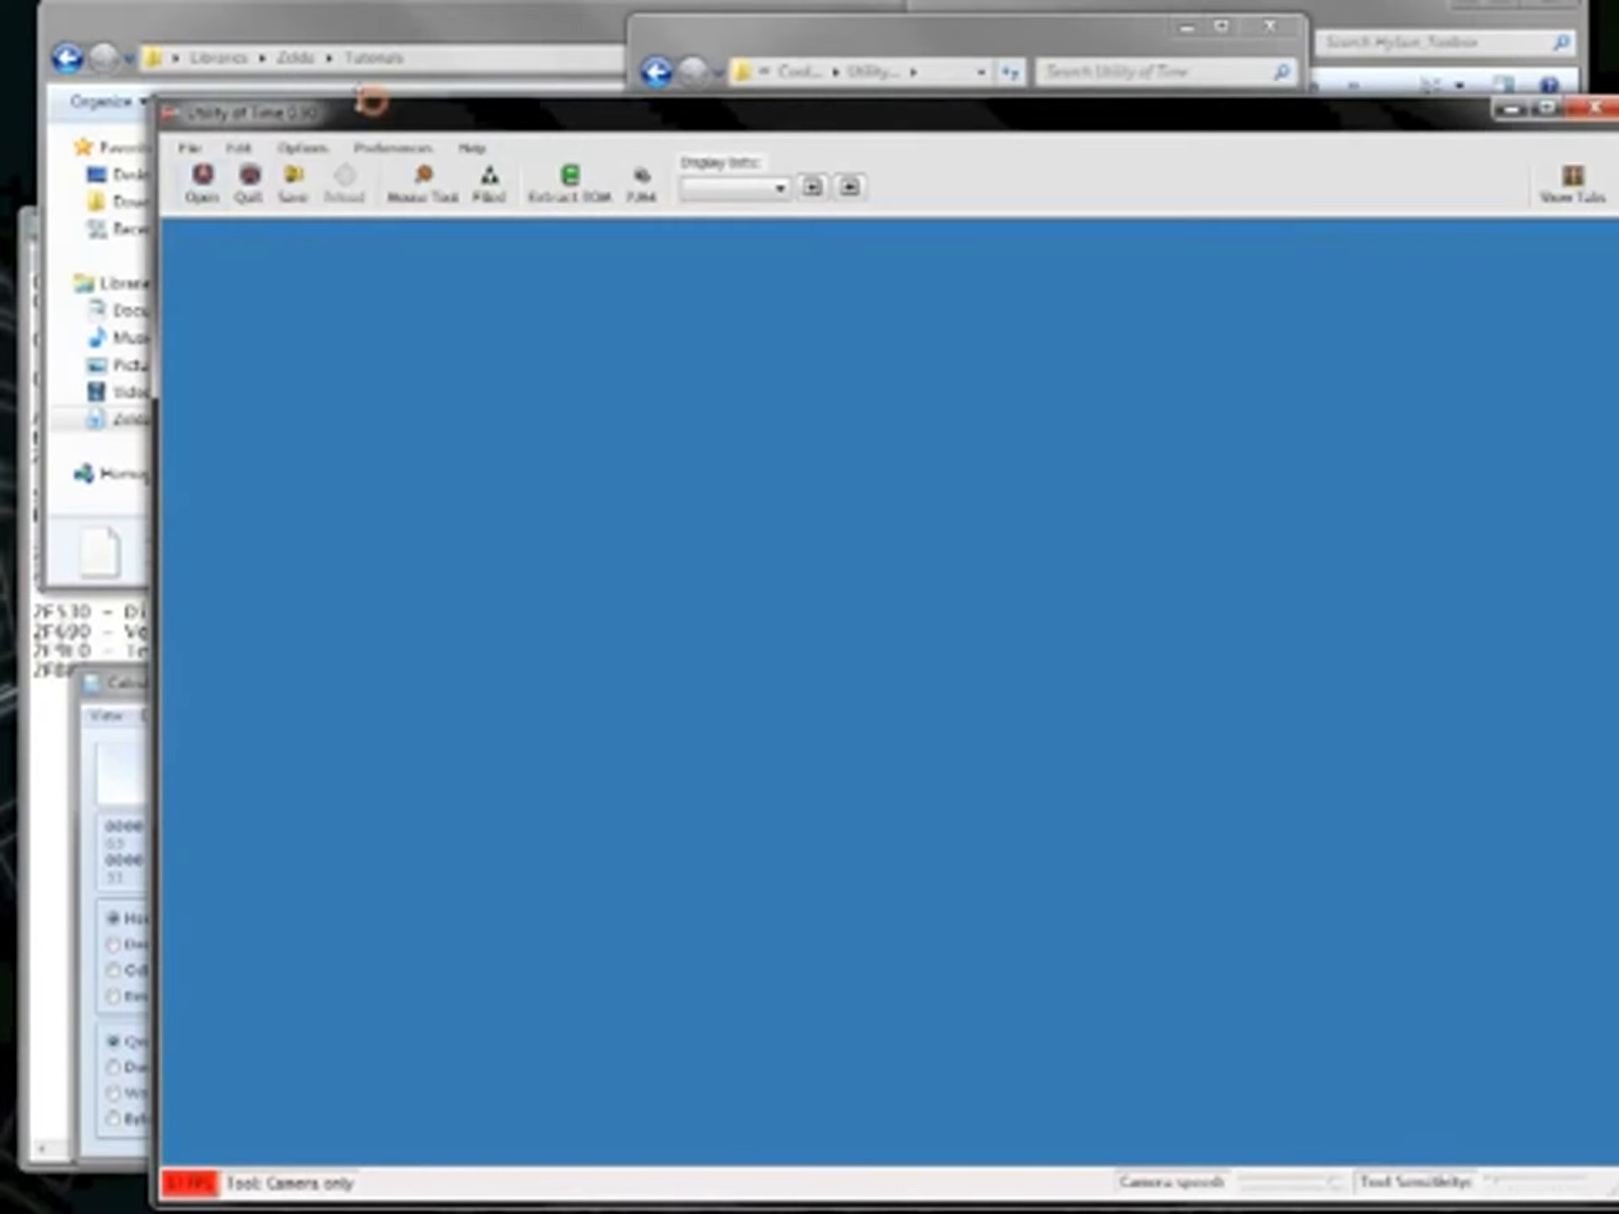
pyautogui.moveTo(335, 99); pyautogui.dragTo(233, 55)
# Load object_link_boy.zobj from the Tutorials folder of the Zelda library into Utility of Time.
pyautogui.click(99, 120)
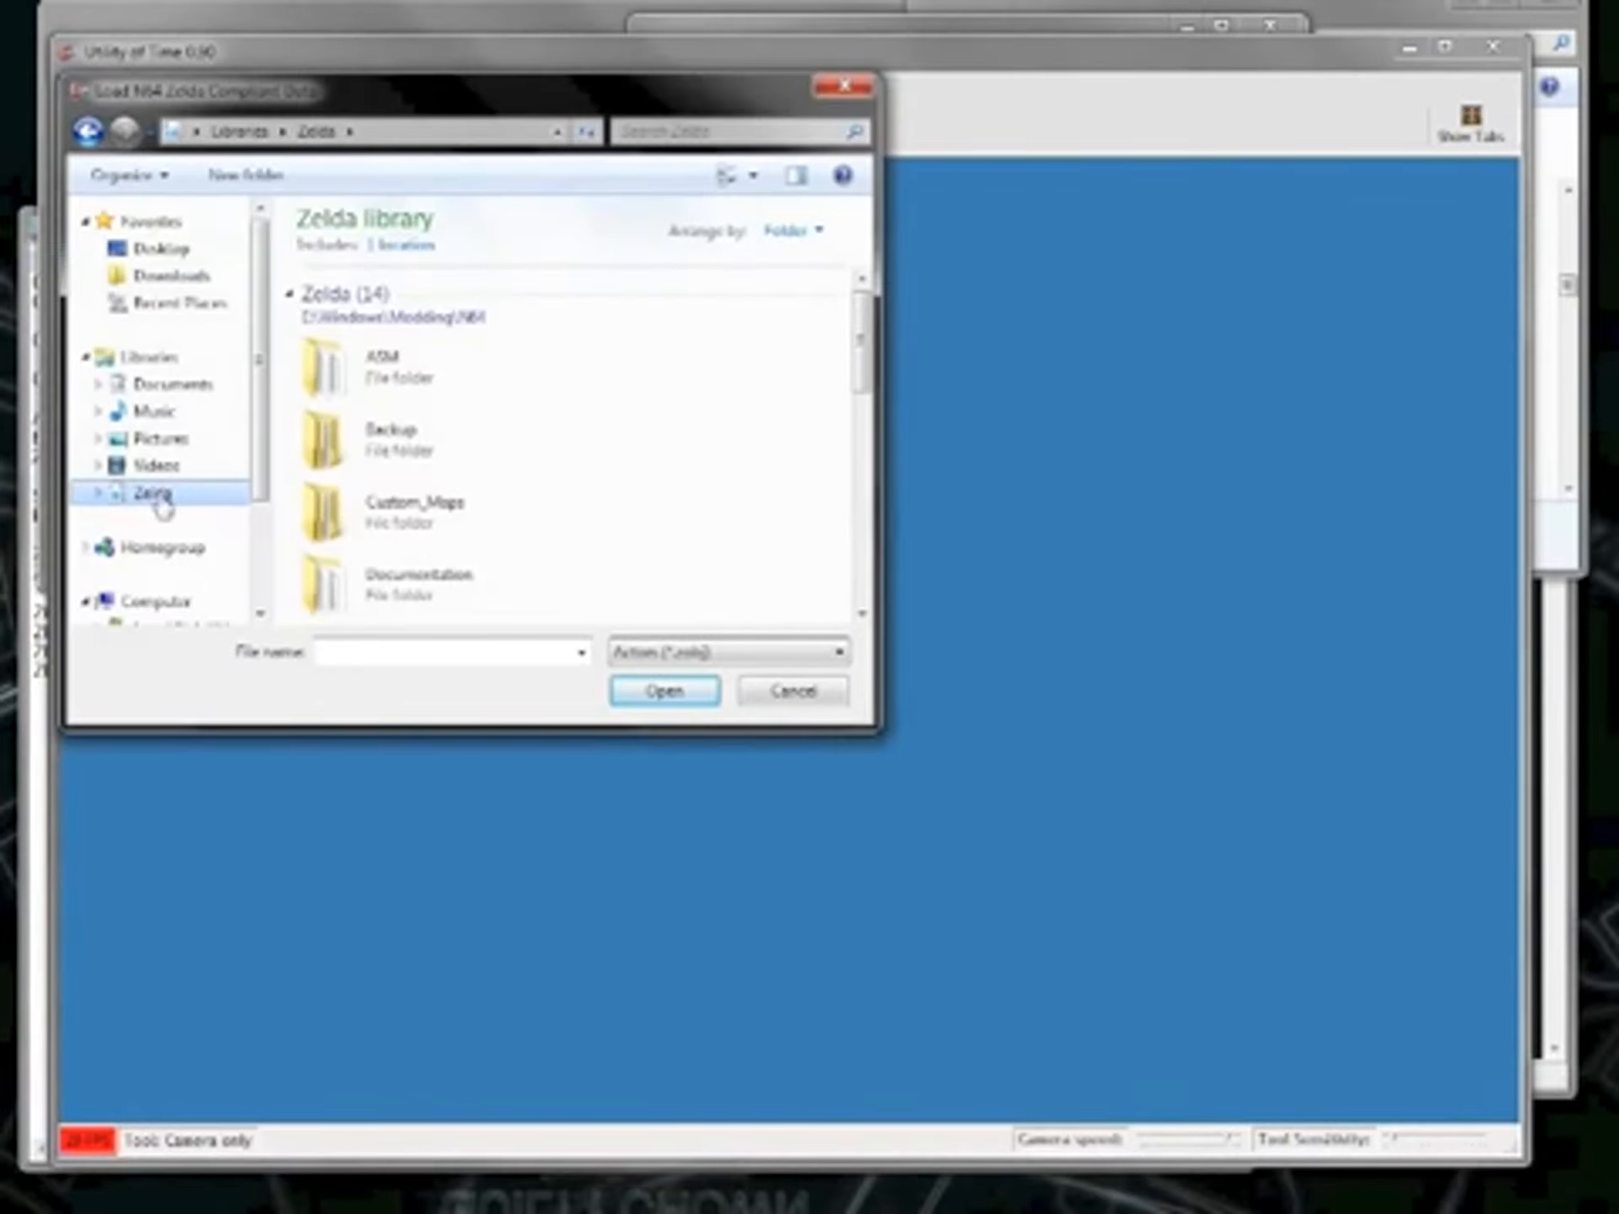
pyautogui.click(404, 498)
pyautogui.scroll(-4, 408, 506)
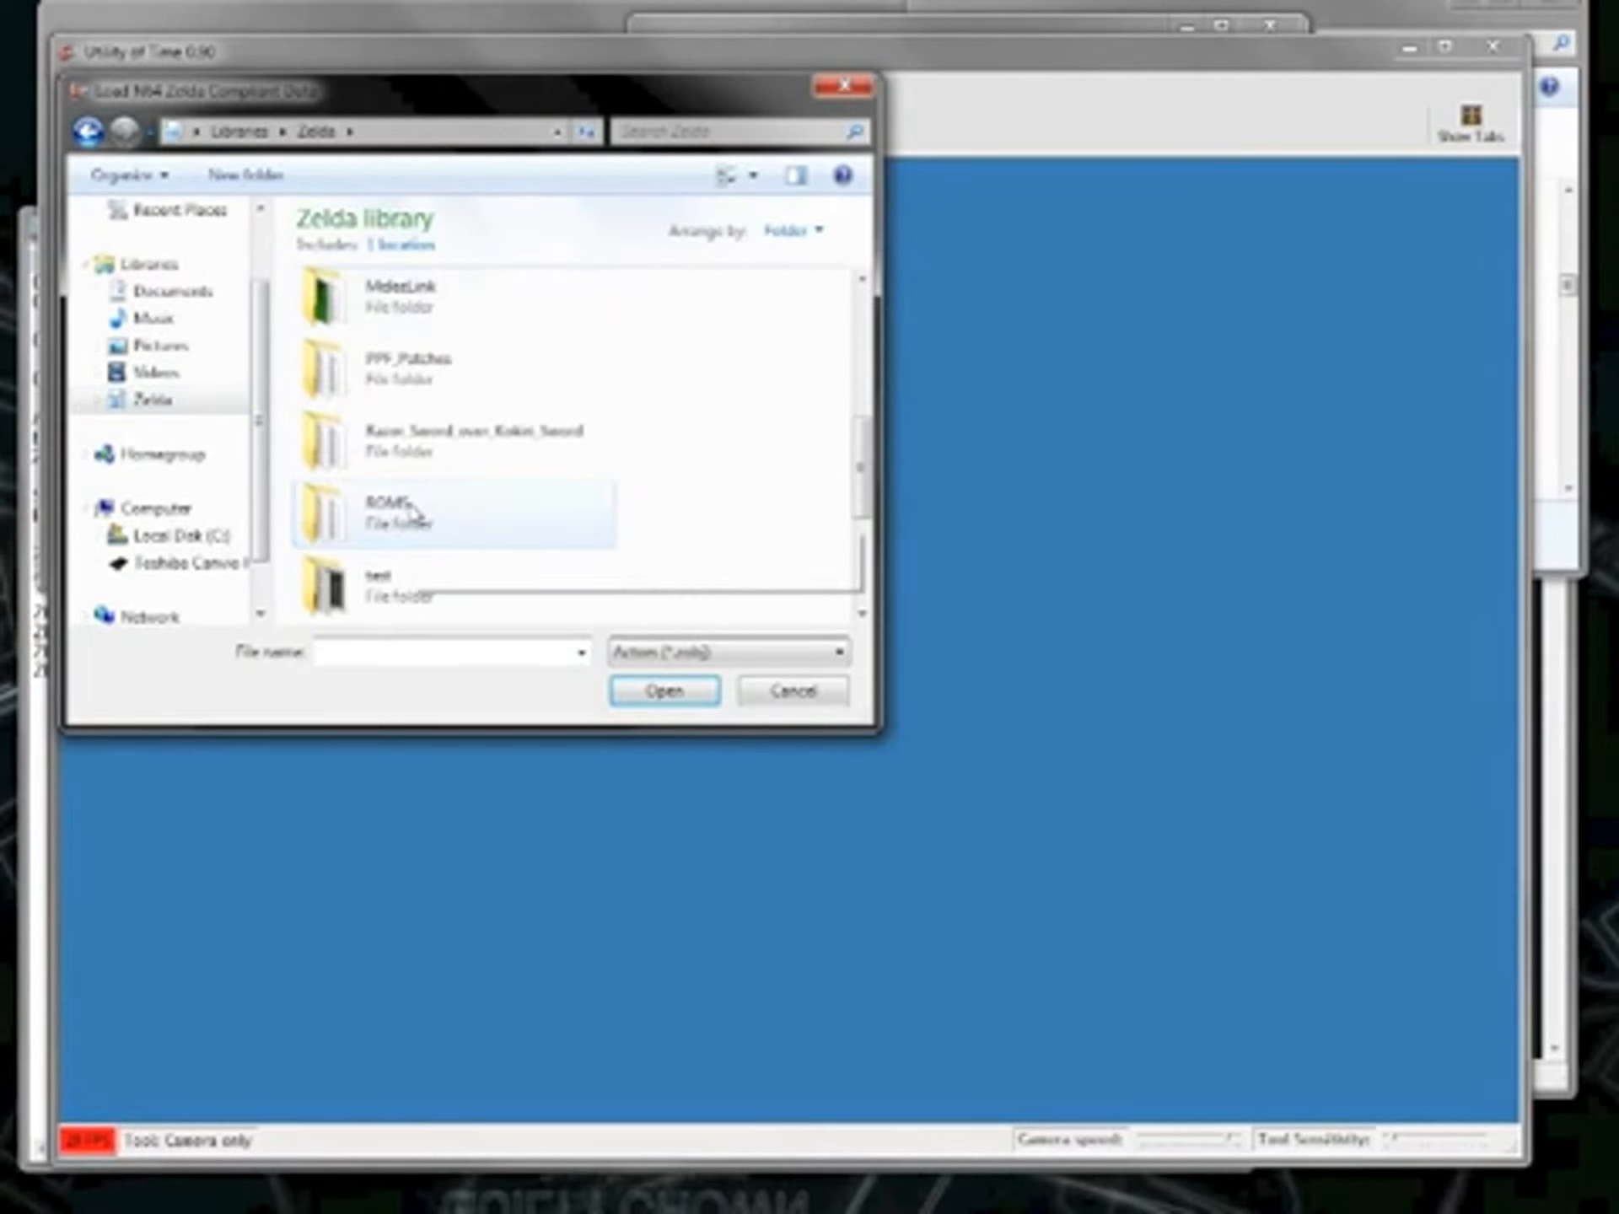
pyautogui.scroll(-2, 399, 550)
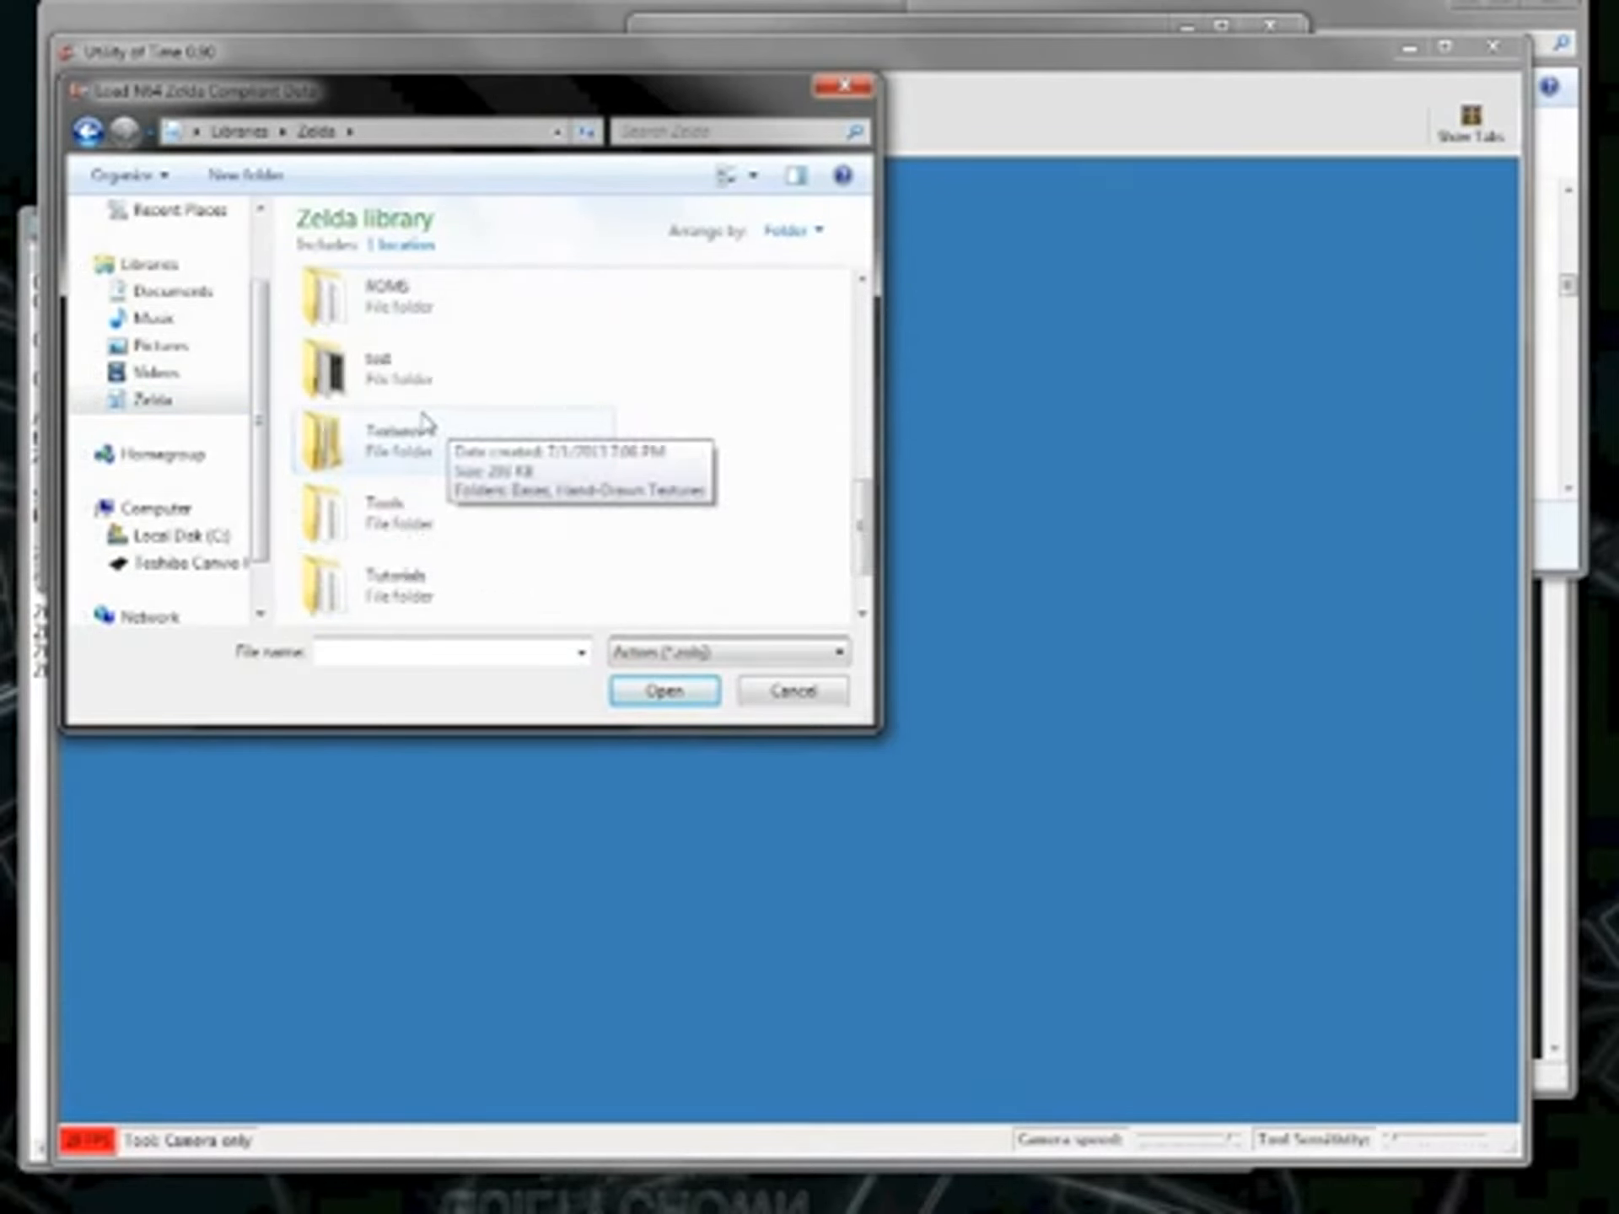
pyautogui.doubleClick(383, 580)
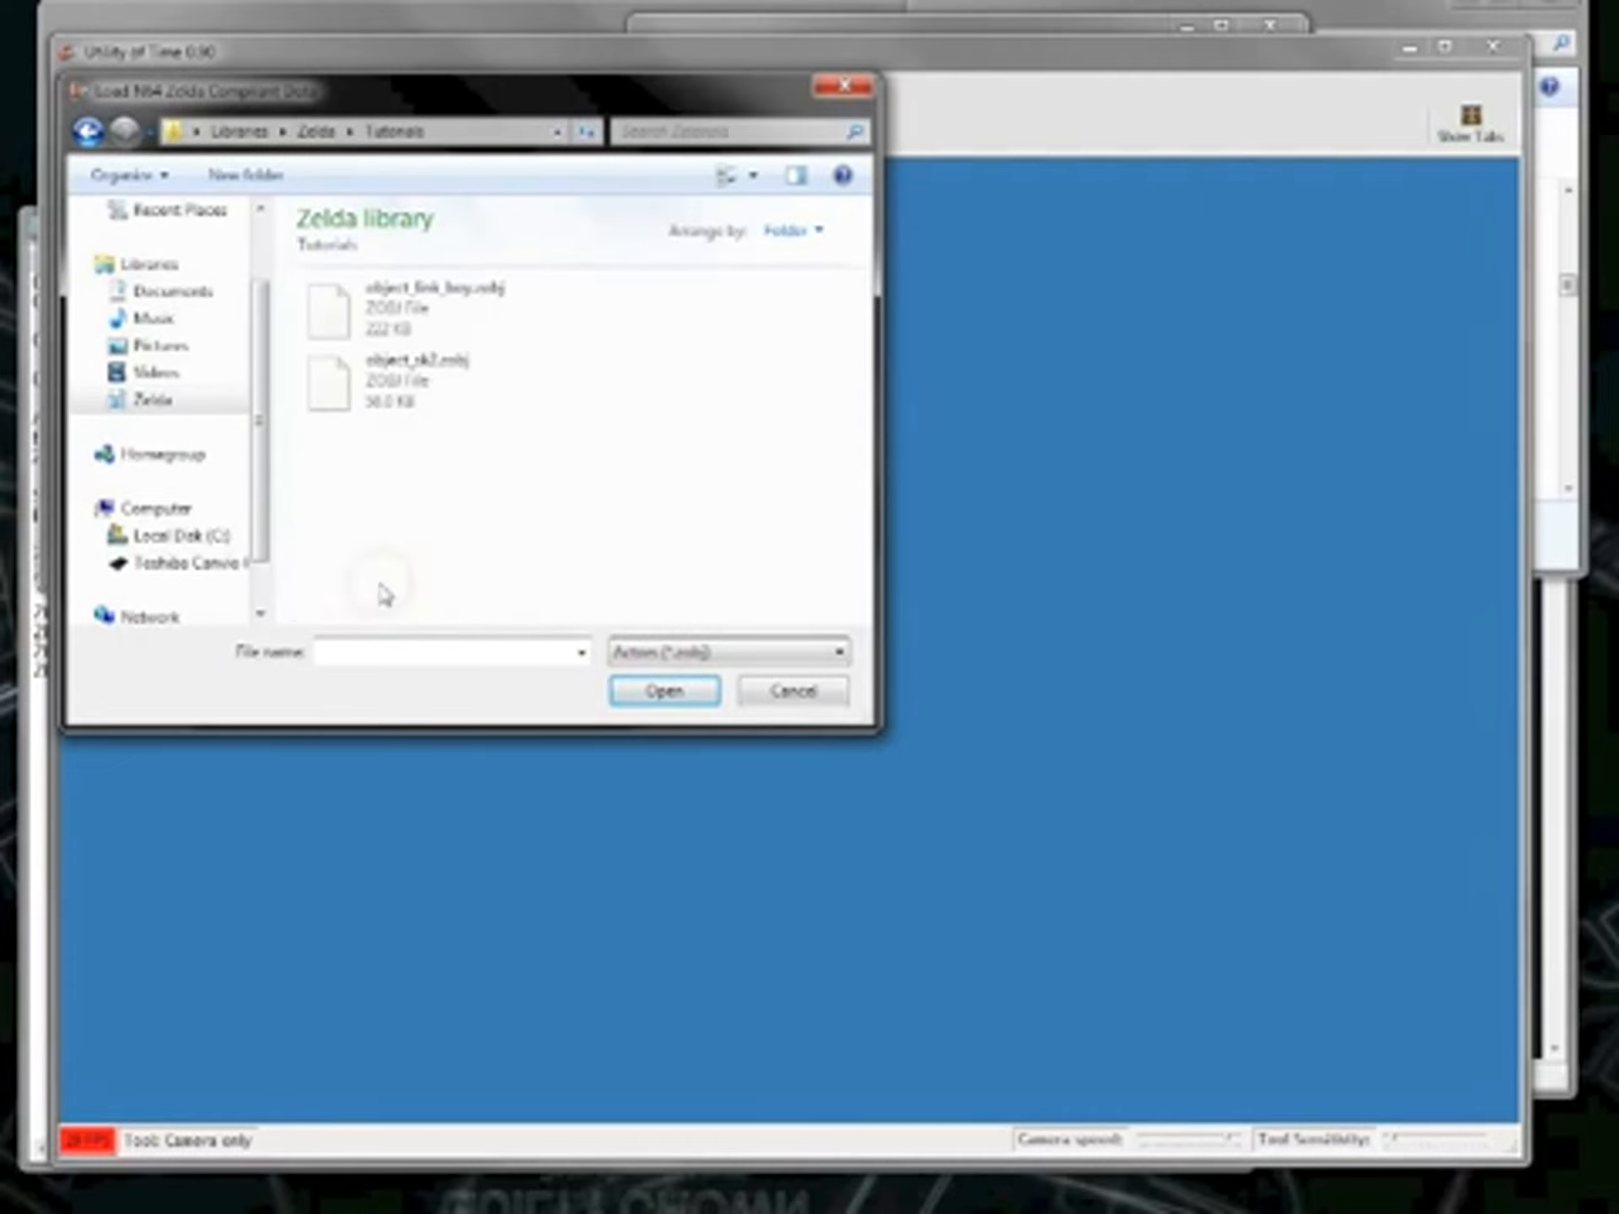
pyautogui.doubleClick(396, 318)
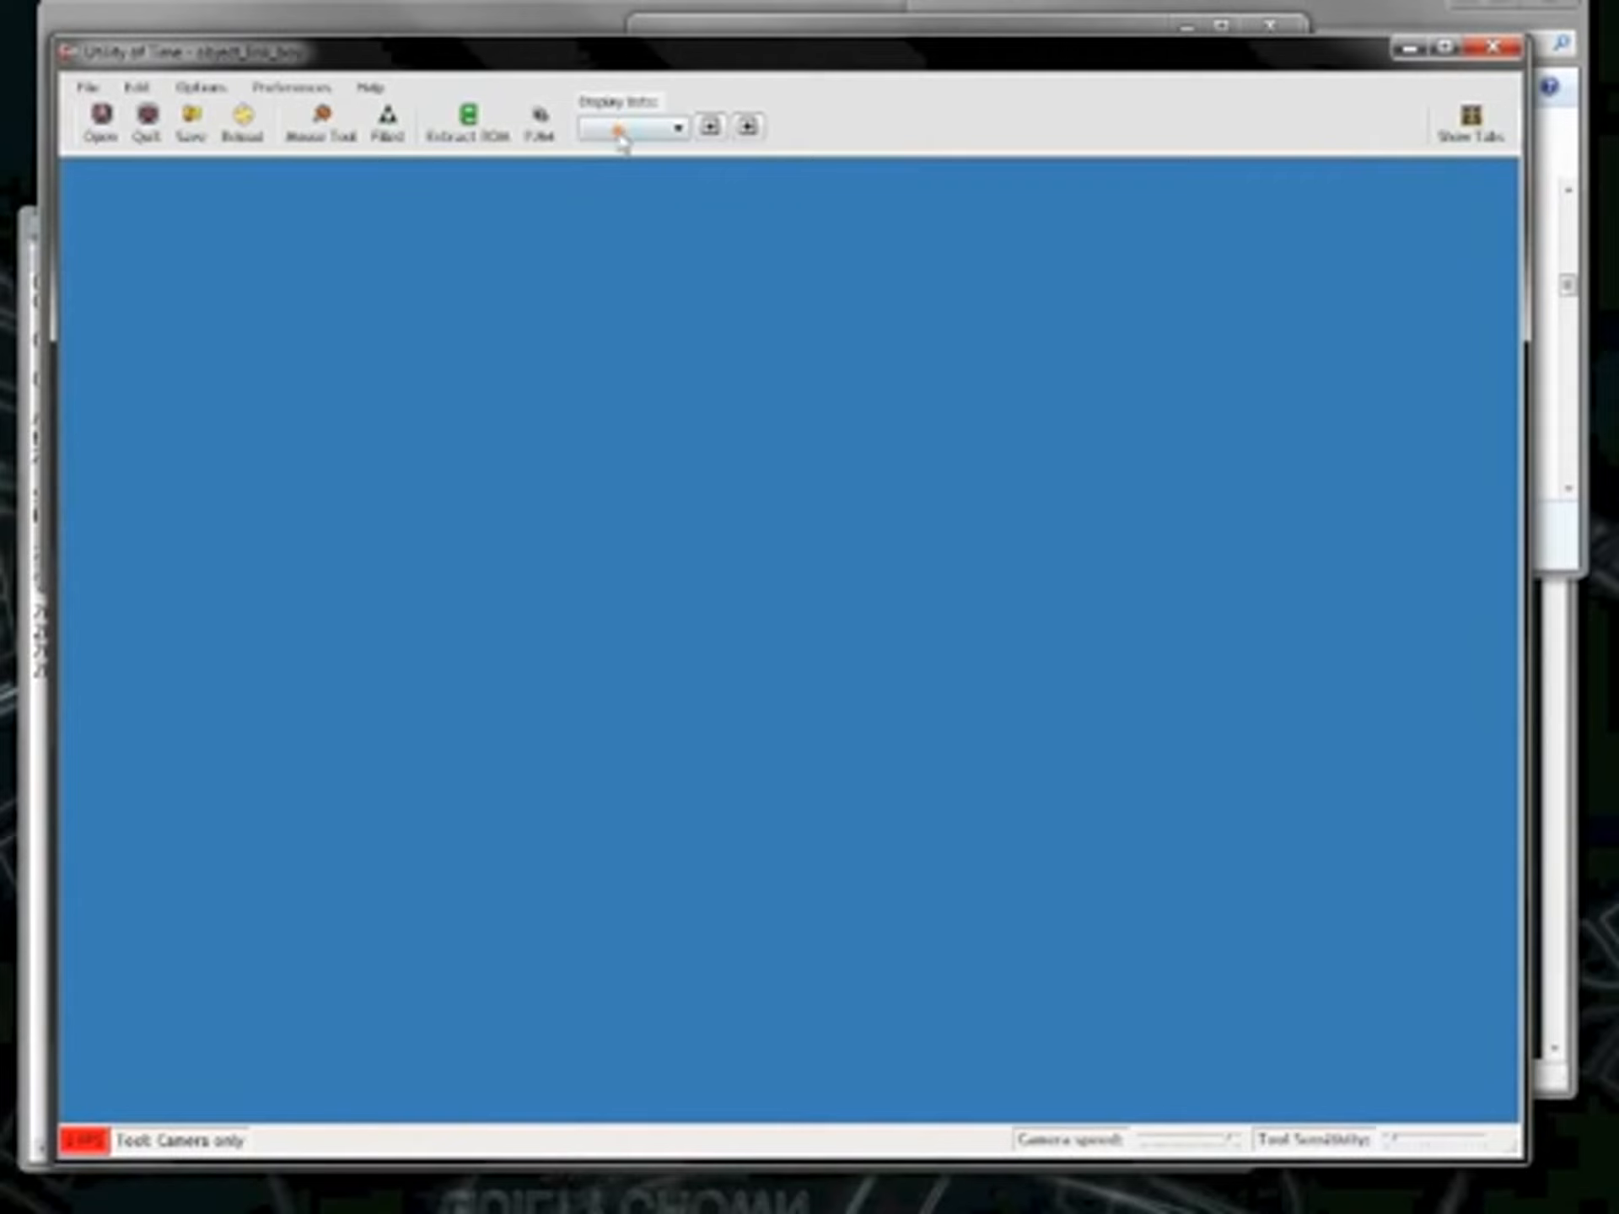
# Display only display list 0x2F530 to examine the imported sword model.
pyautogui.click(620, 135)
pyautogui.scroll(-2, 630, 245)
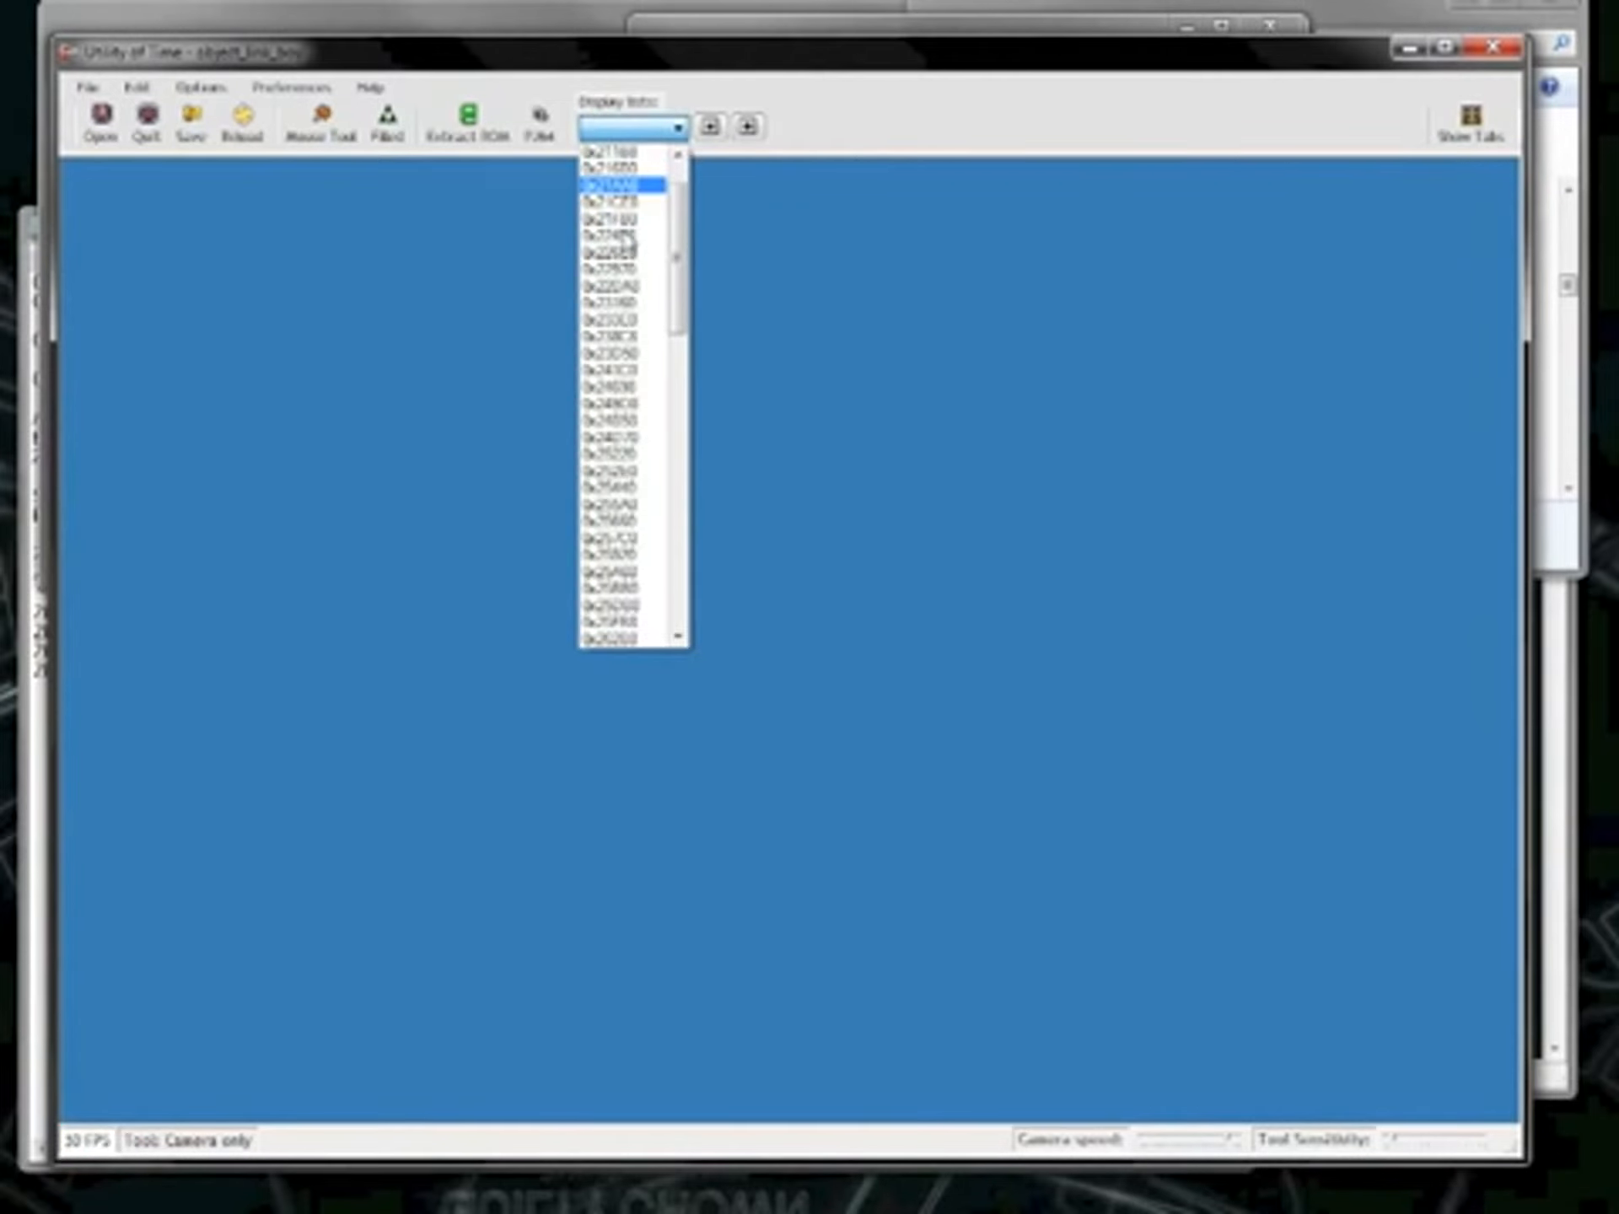
pyautogui.scroll(-3, 631, 244)
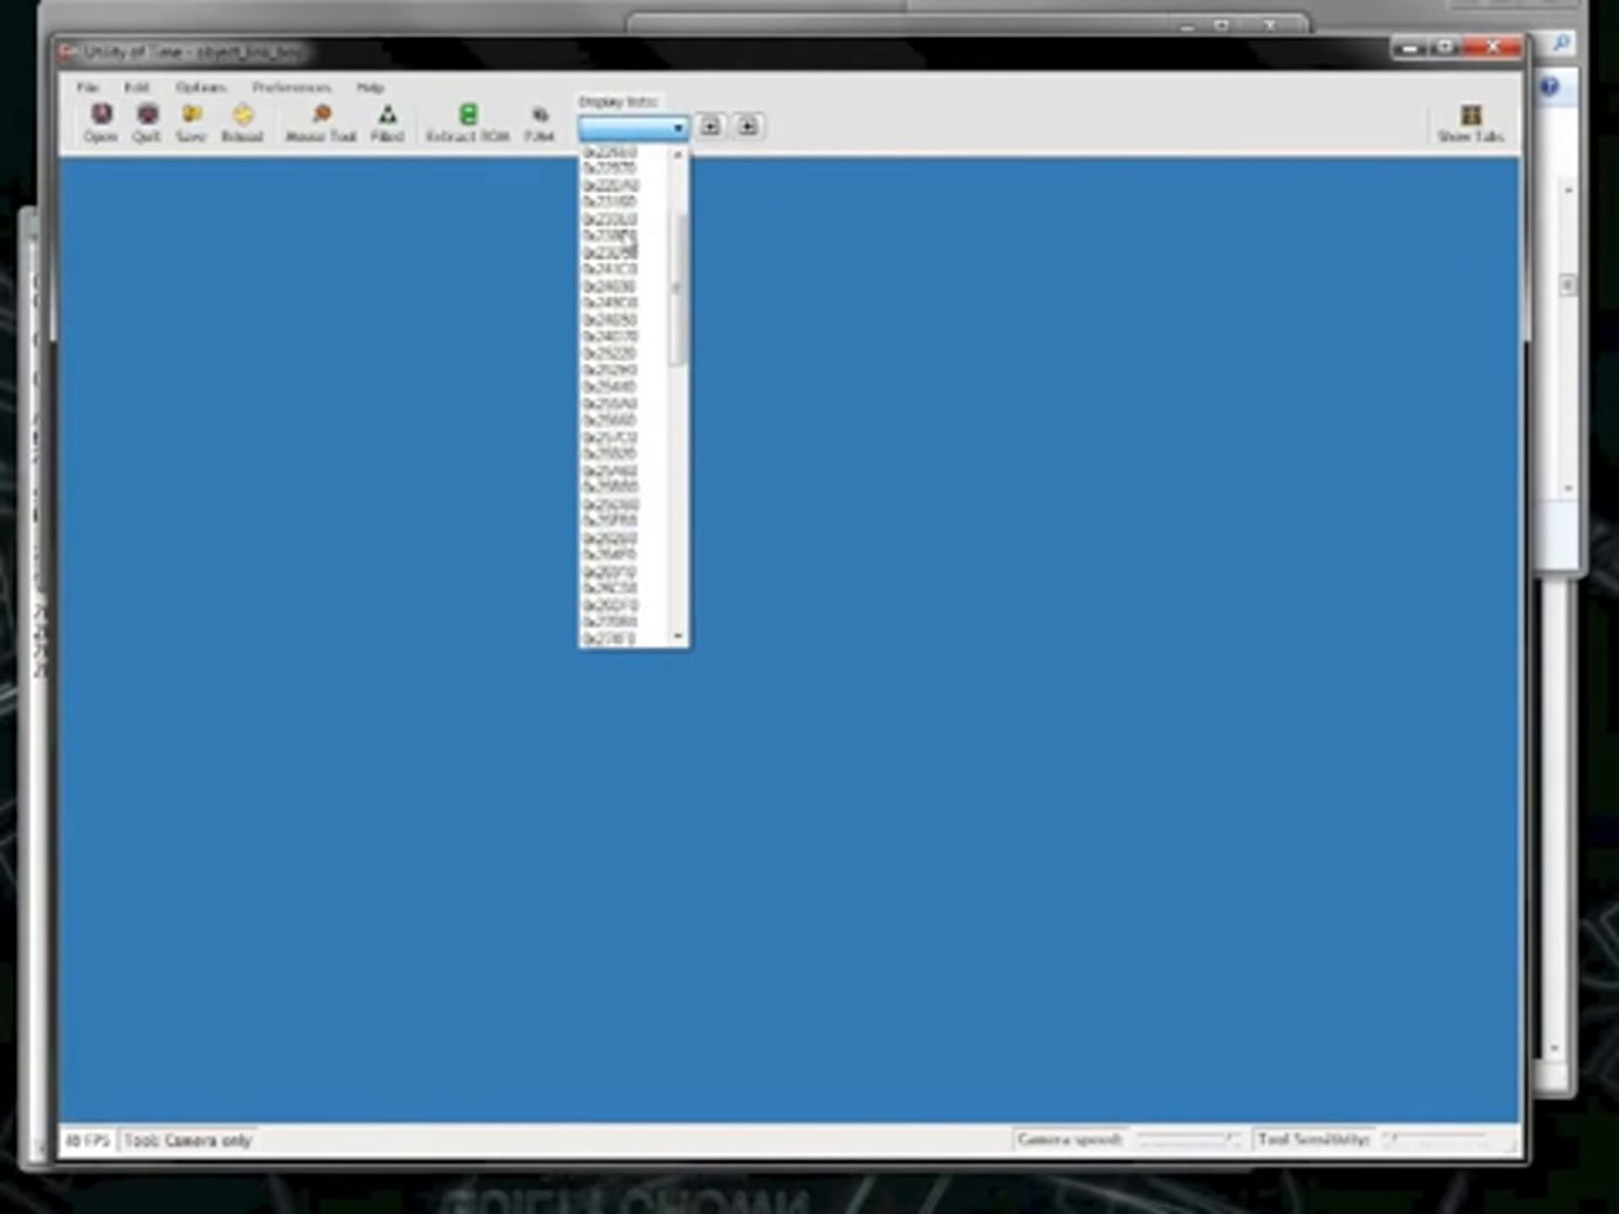
pyautogui.scroll(-3, 630, 245)
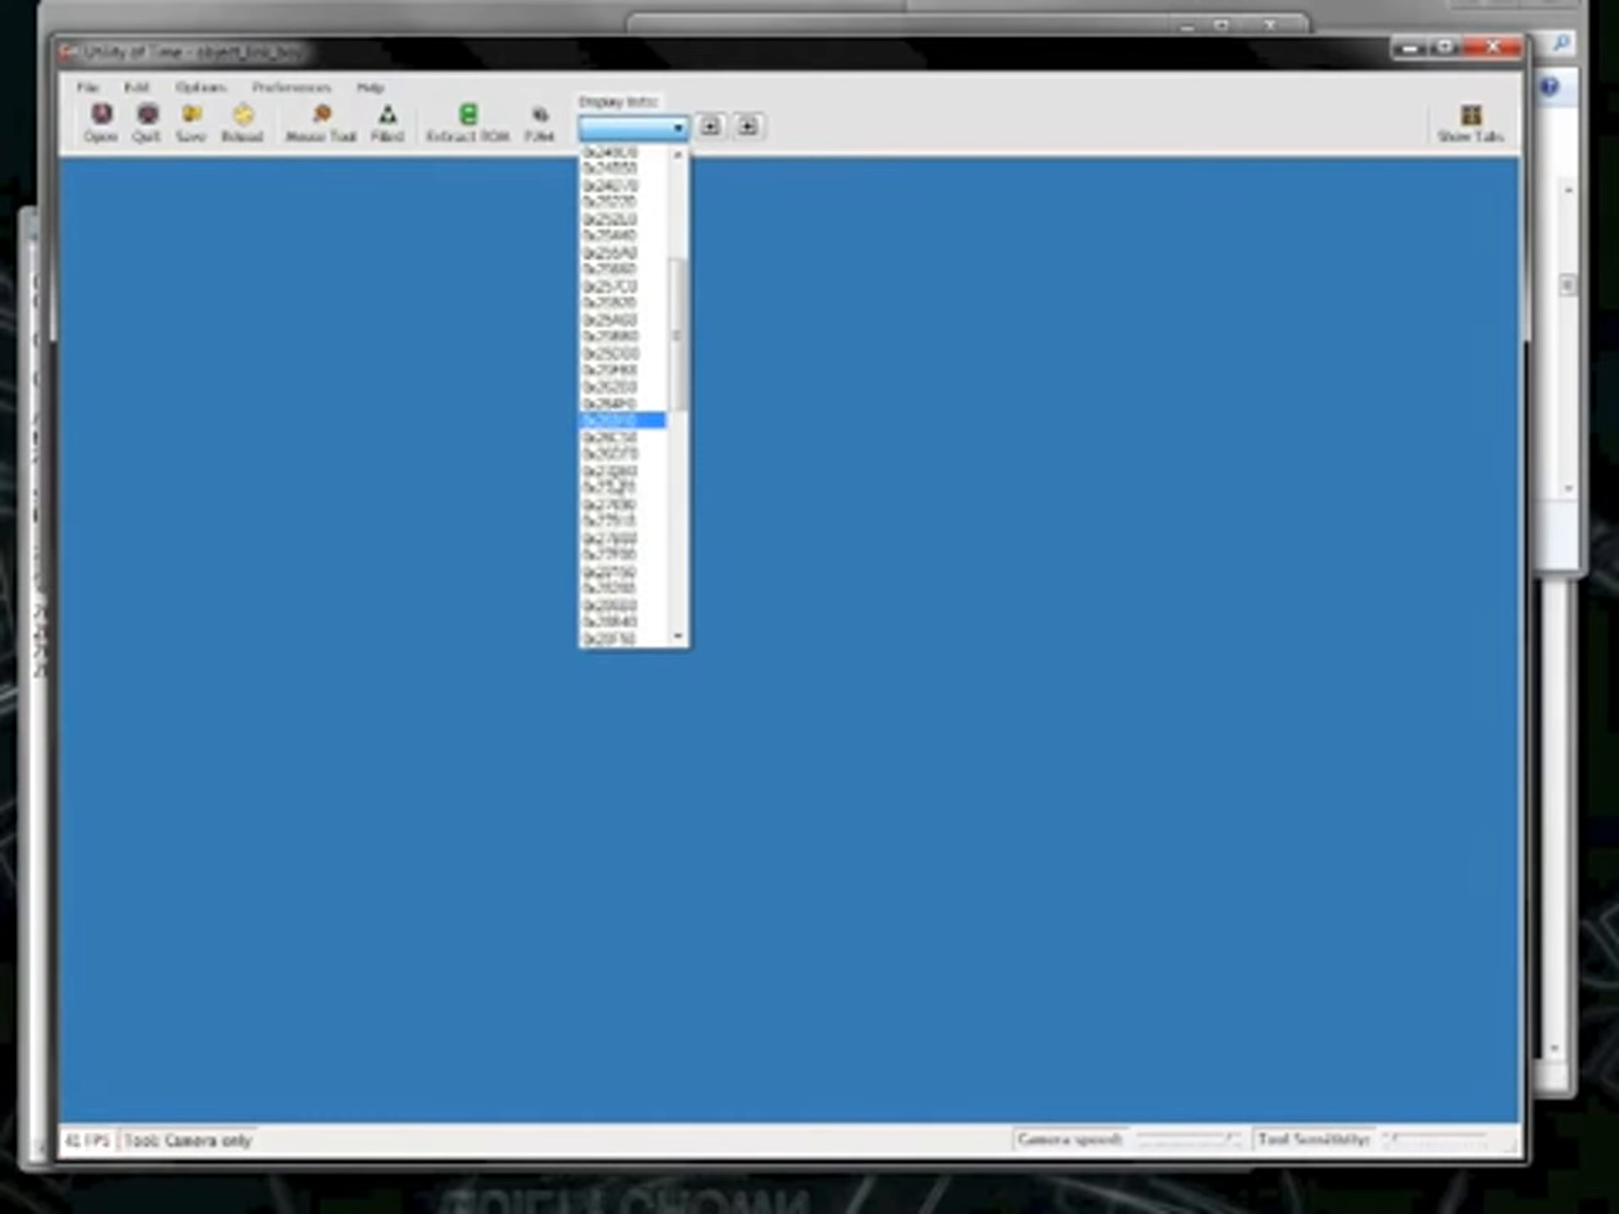
pyautogui.scroll(-4, 641, 548)
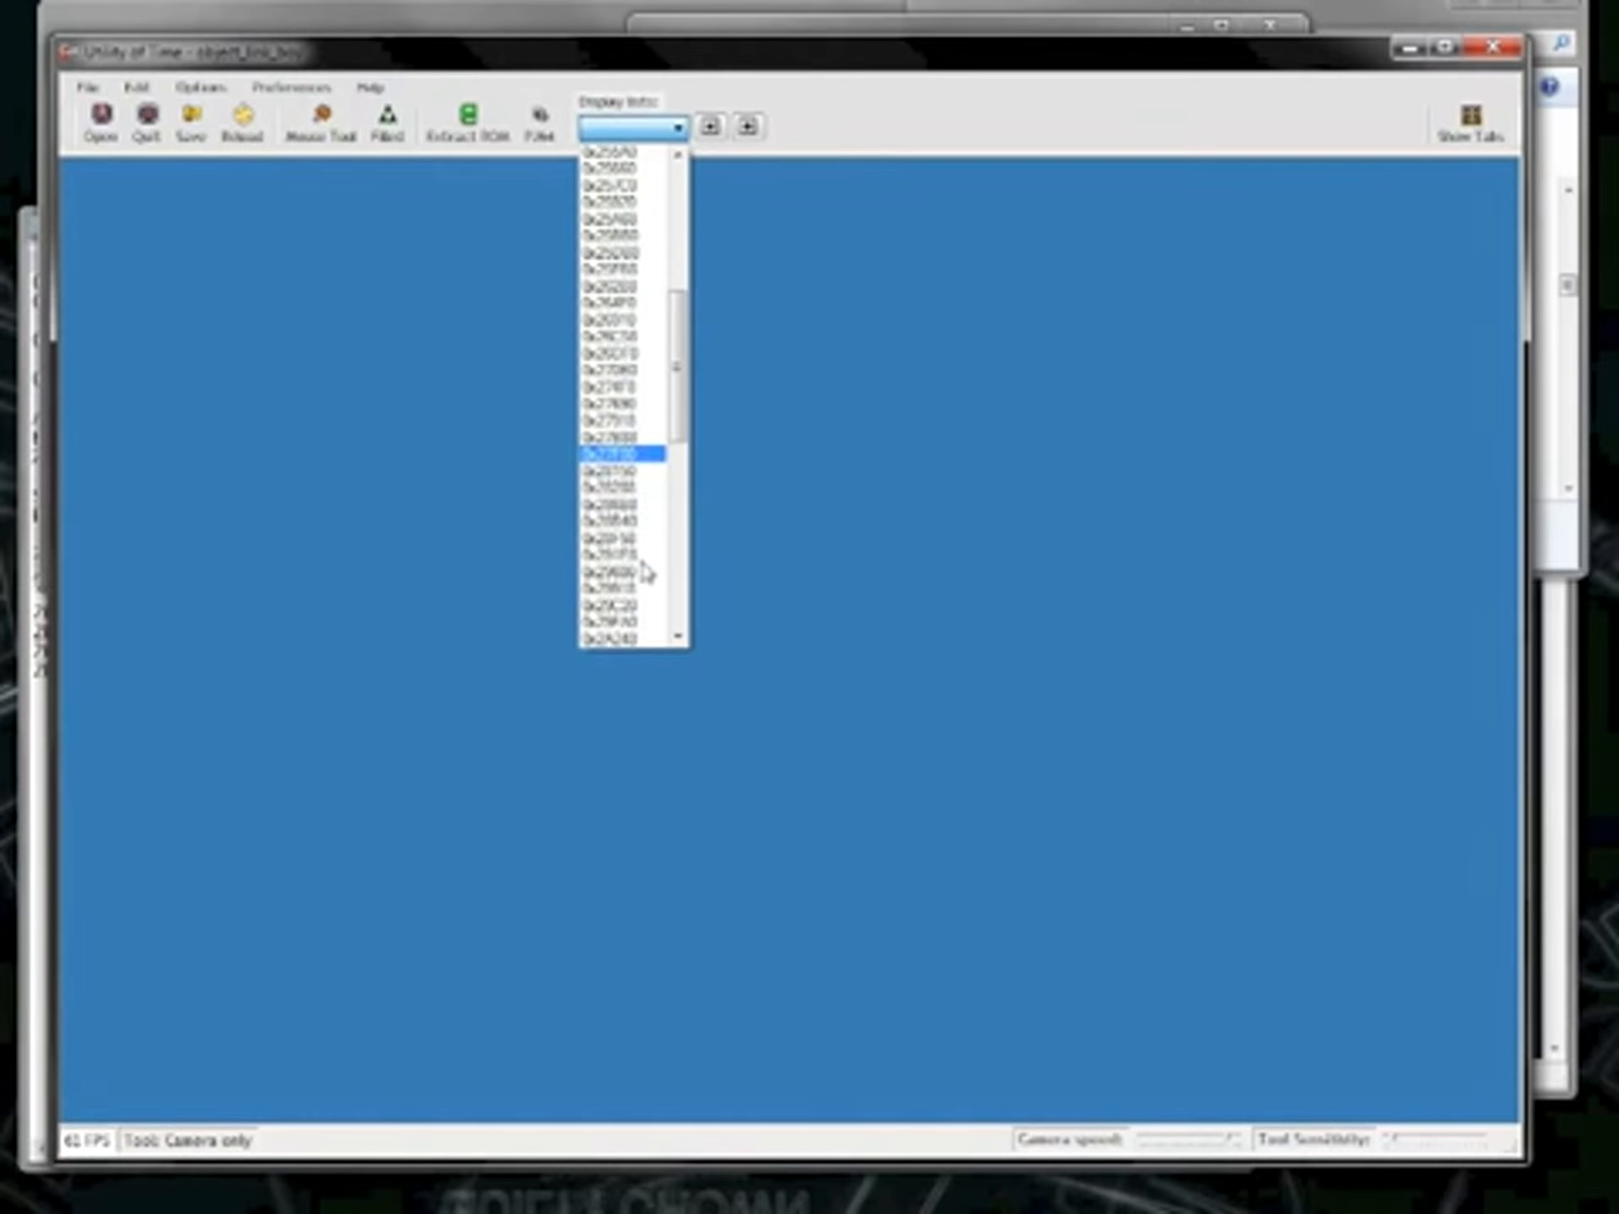
pyautogui.scroll(-3, 645, 572)
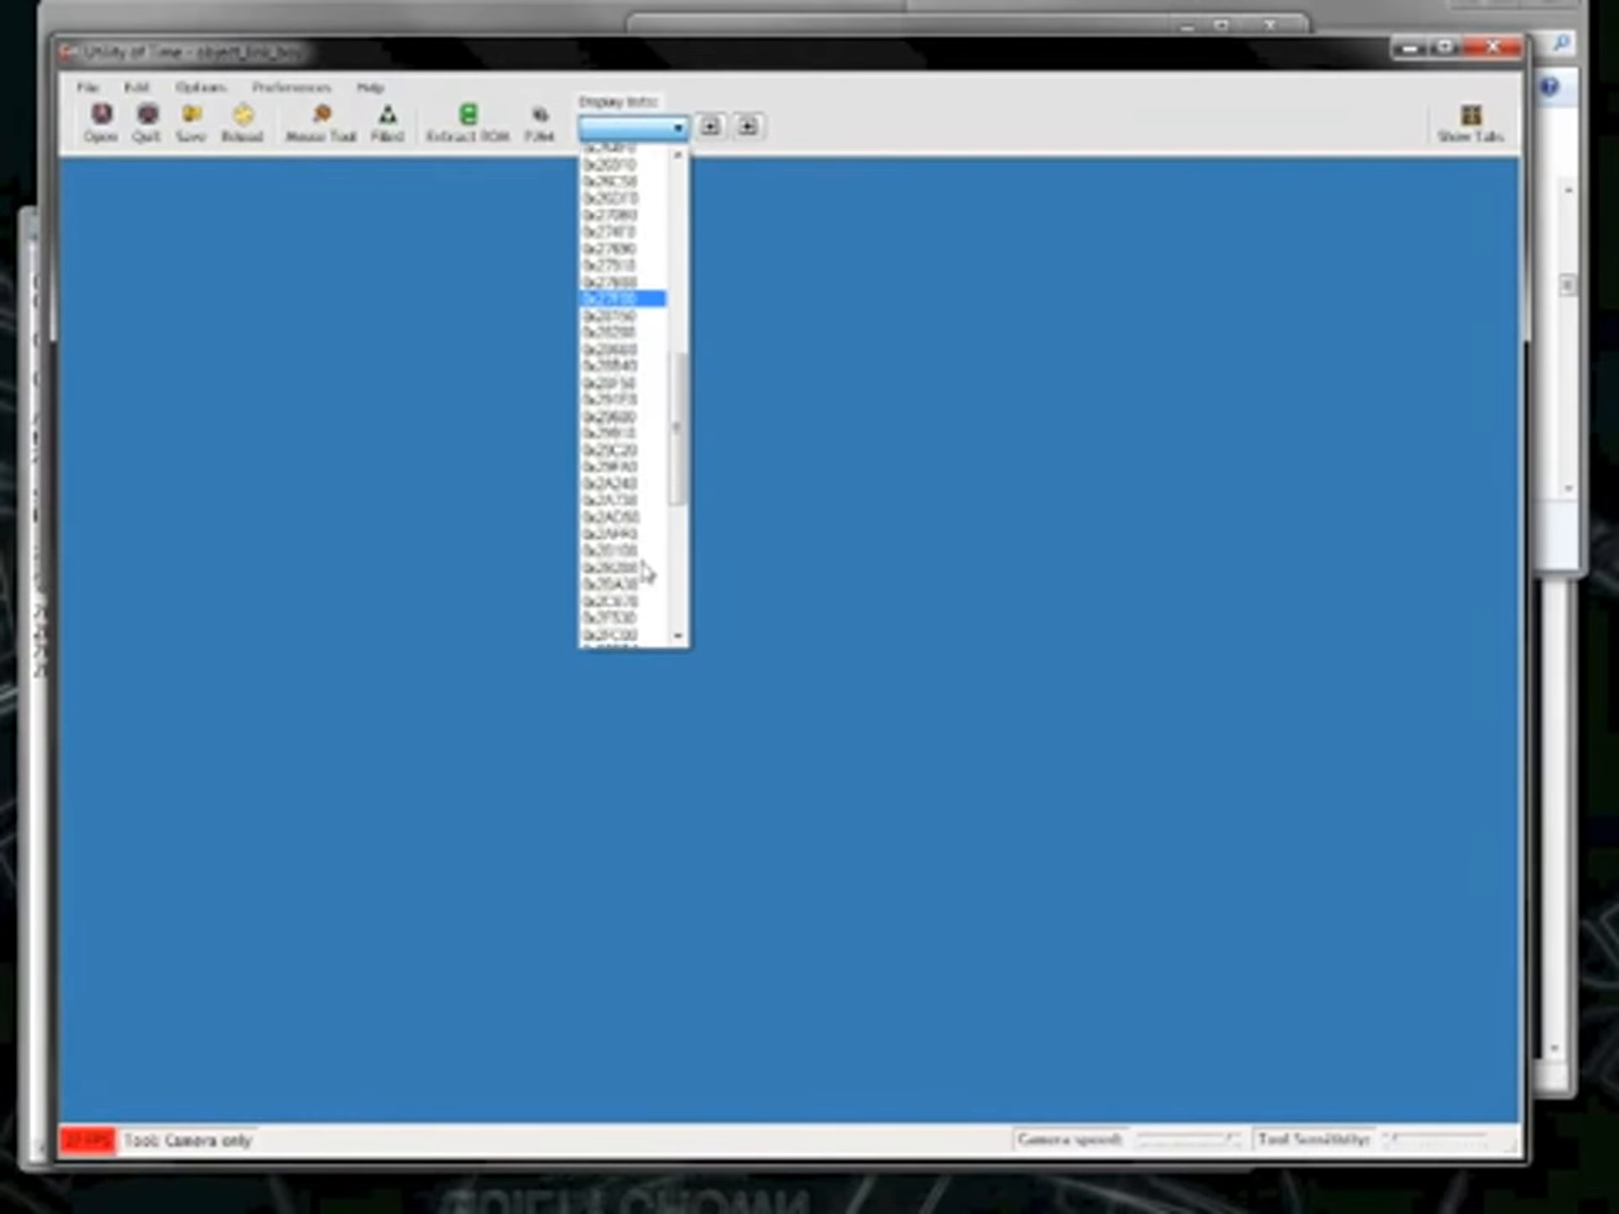
pyautogui.scroll(-1, 645, 572)
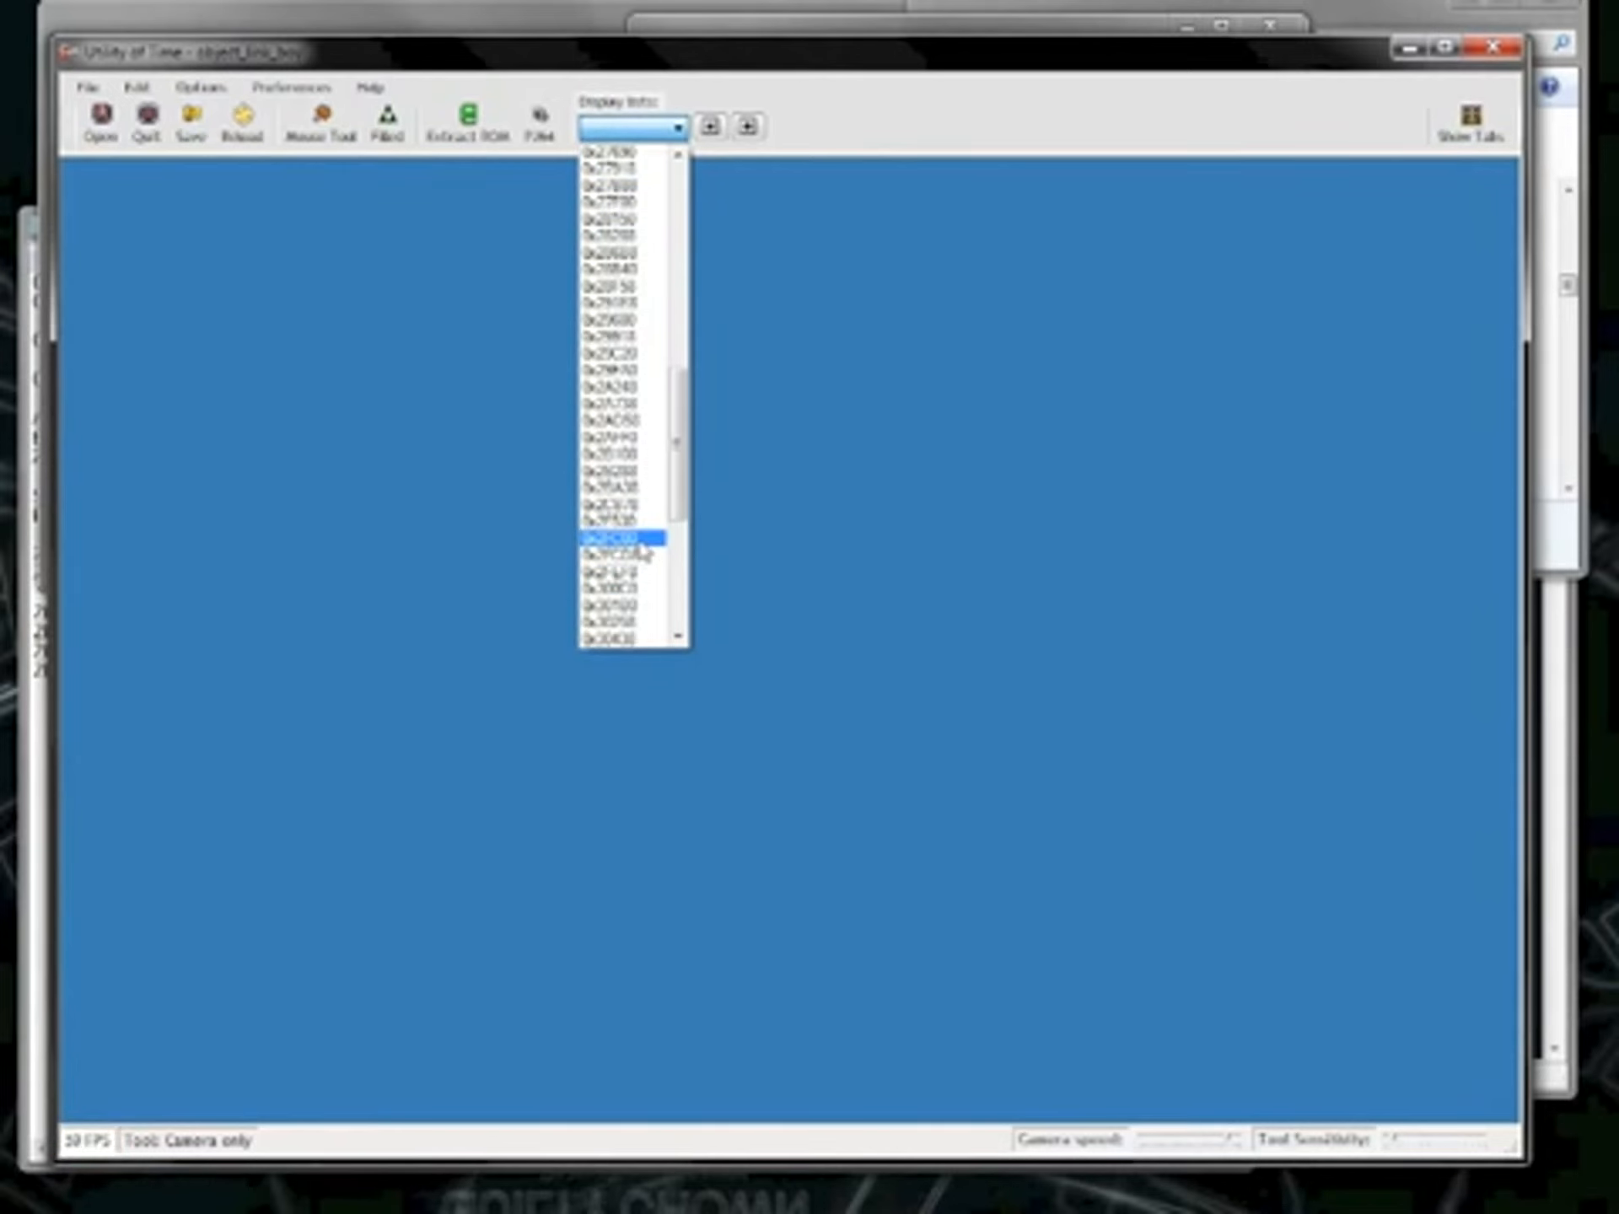
pyautogui.click(635, 521)
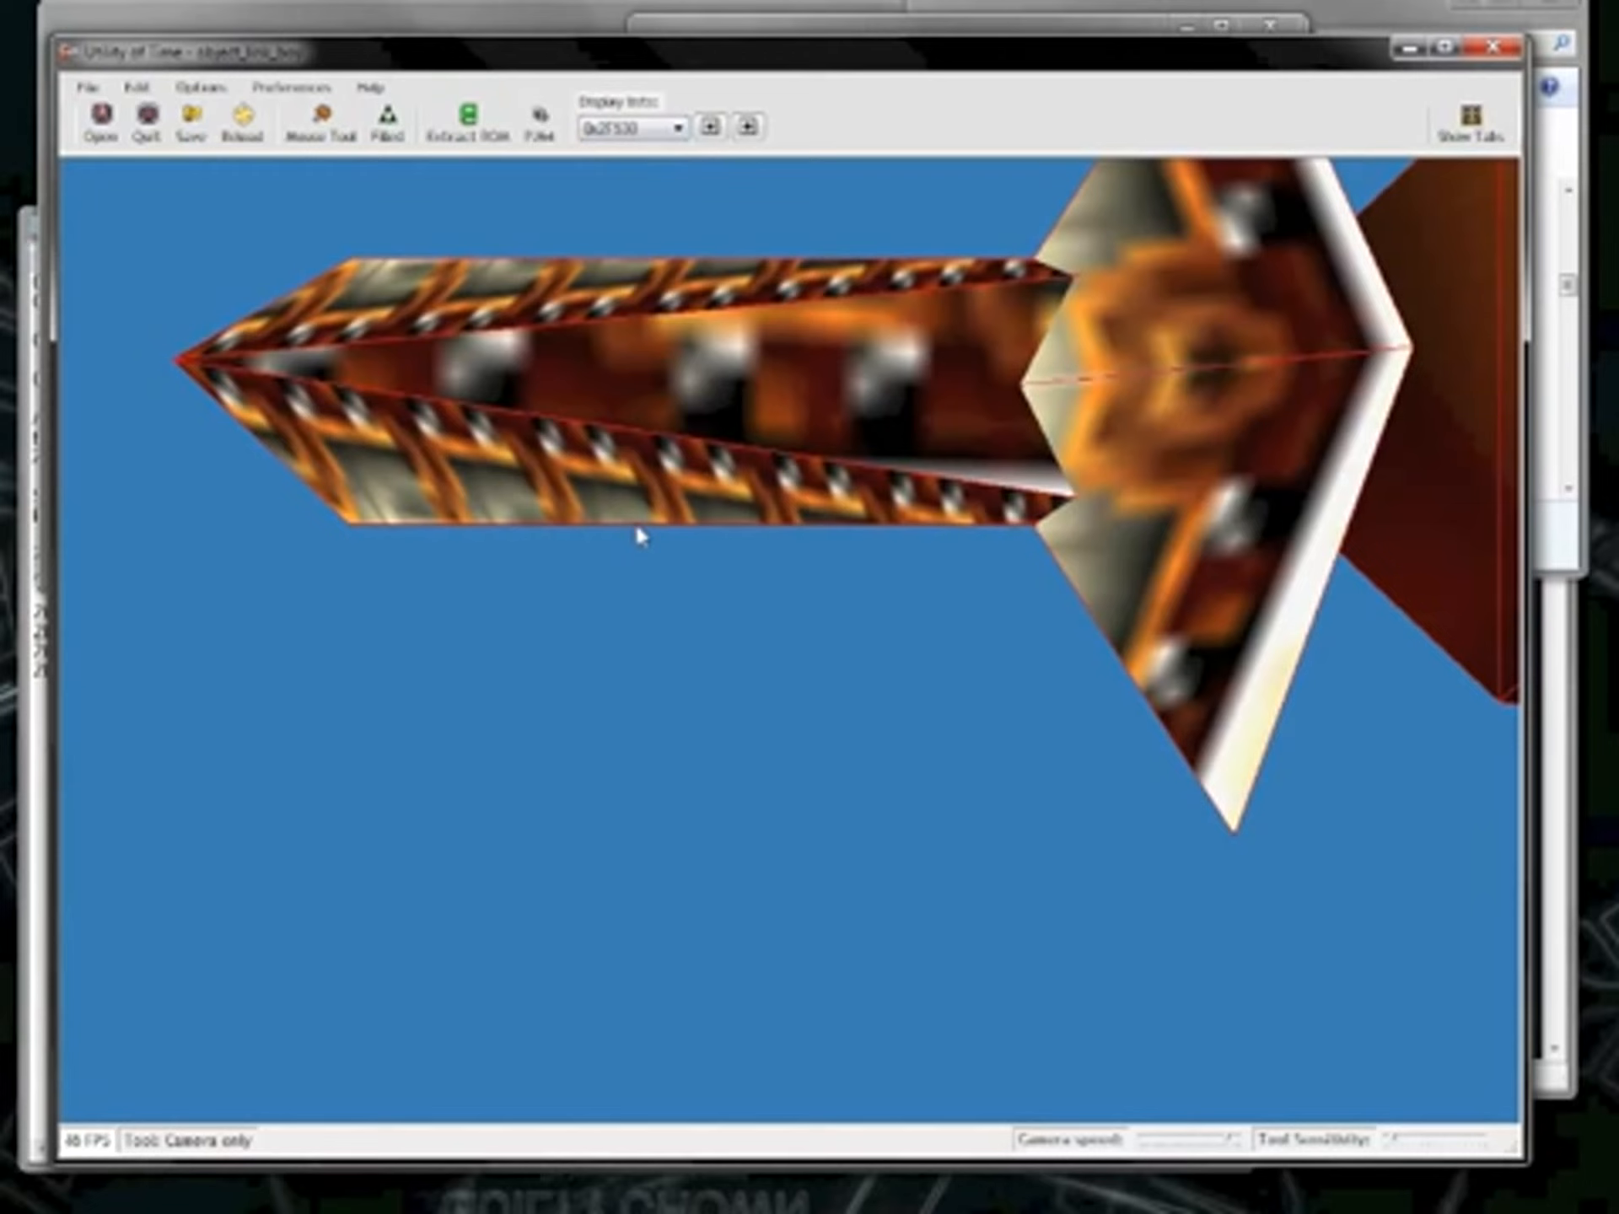
# Examine the imported sword model along its whole length, from one end across the guard to the other.
pyautogui.press('d')
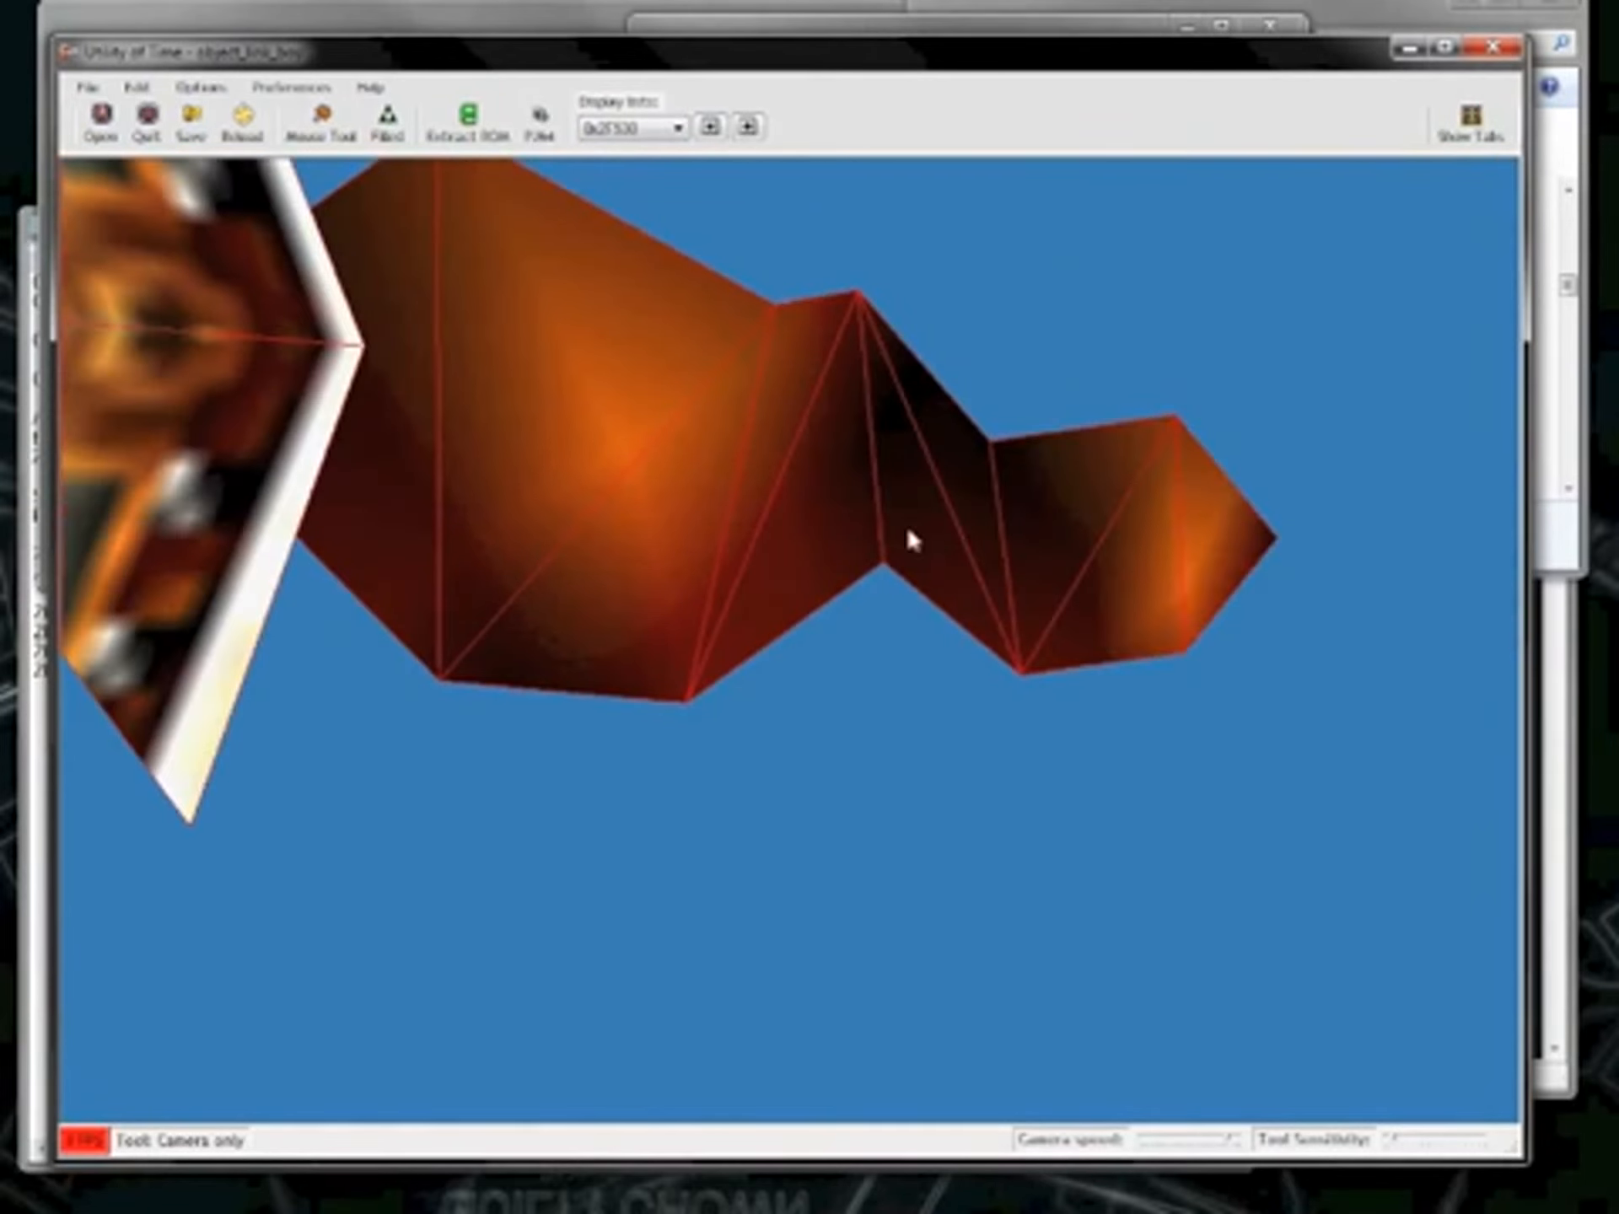
pyautogui.moveTo(907, 530); pyautogui.dragTo(711, 520)
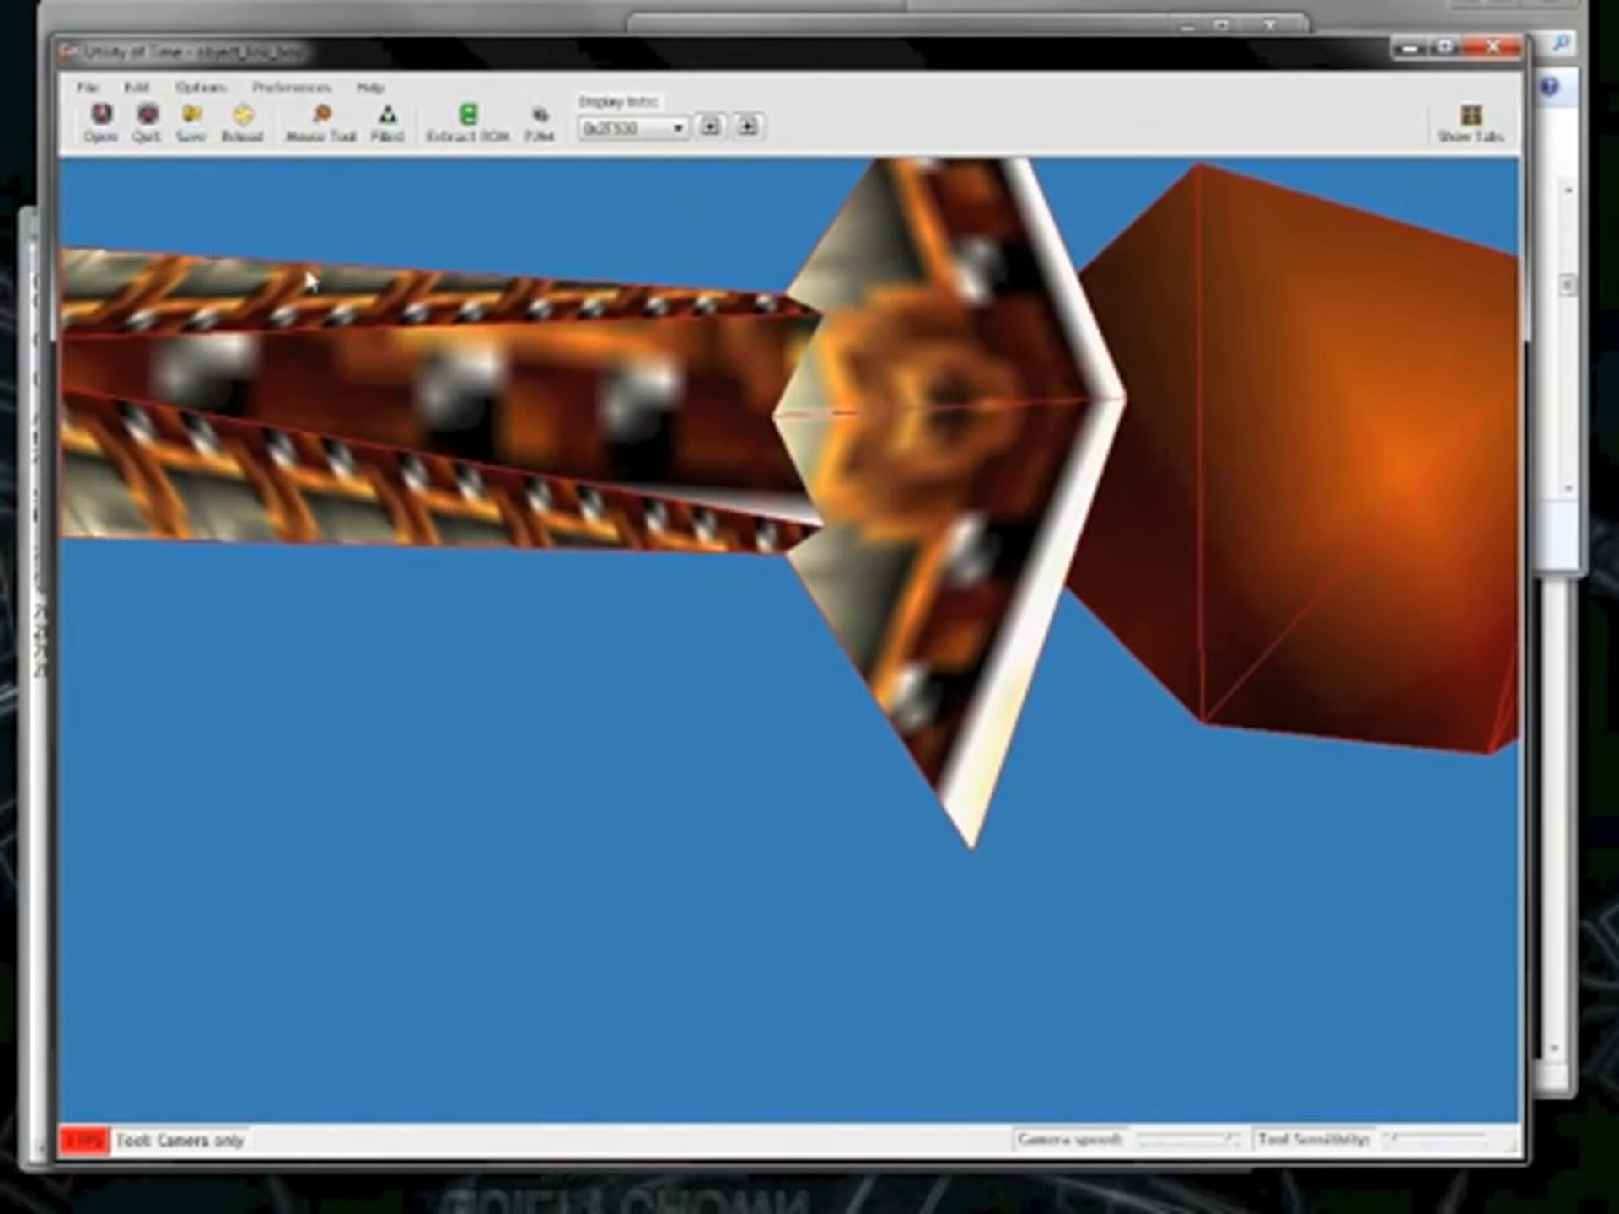
pyautogui.moveTo(700, 377); pyautogui.dragTo(666, 371)
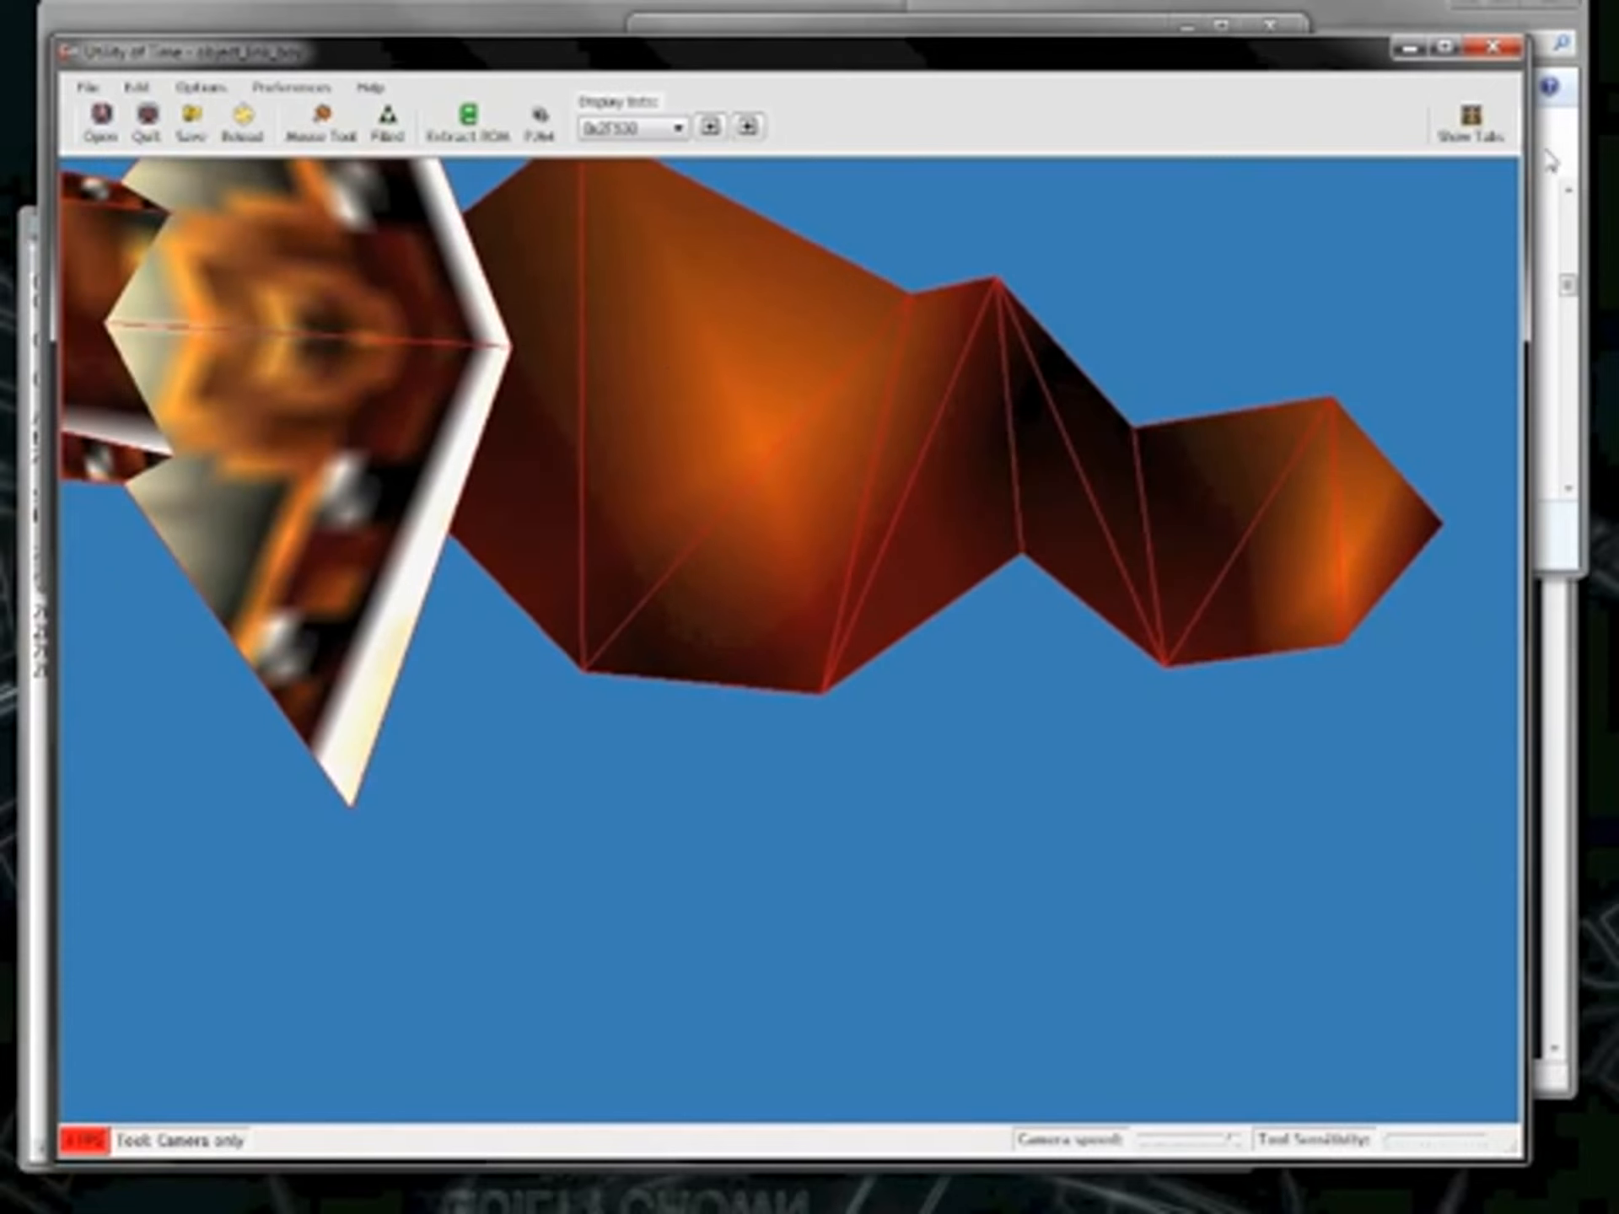
# Check the sword's textures in the Texture Viewer and close Utility of Time without saving changes.
pyautogui.click(1488, 135)
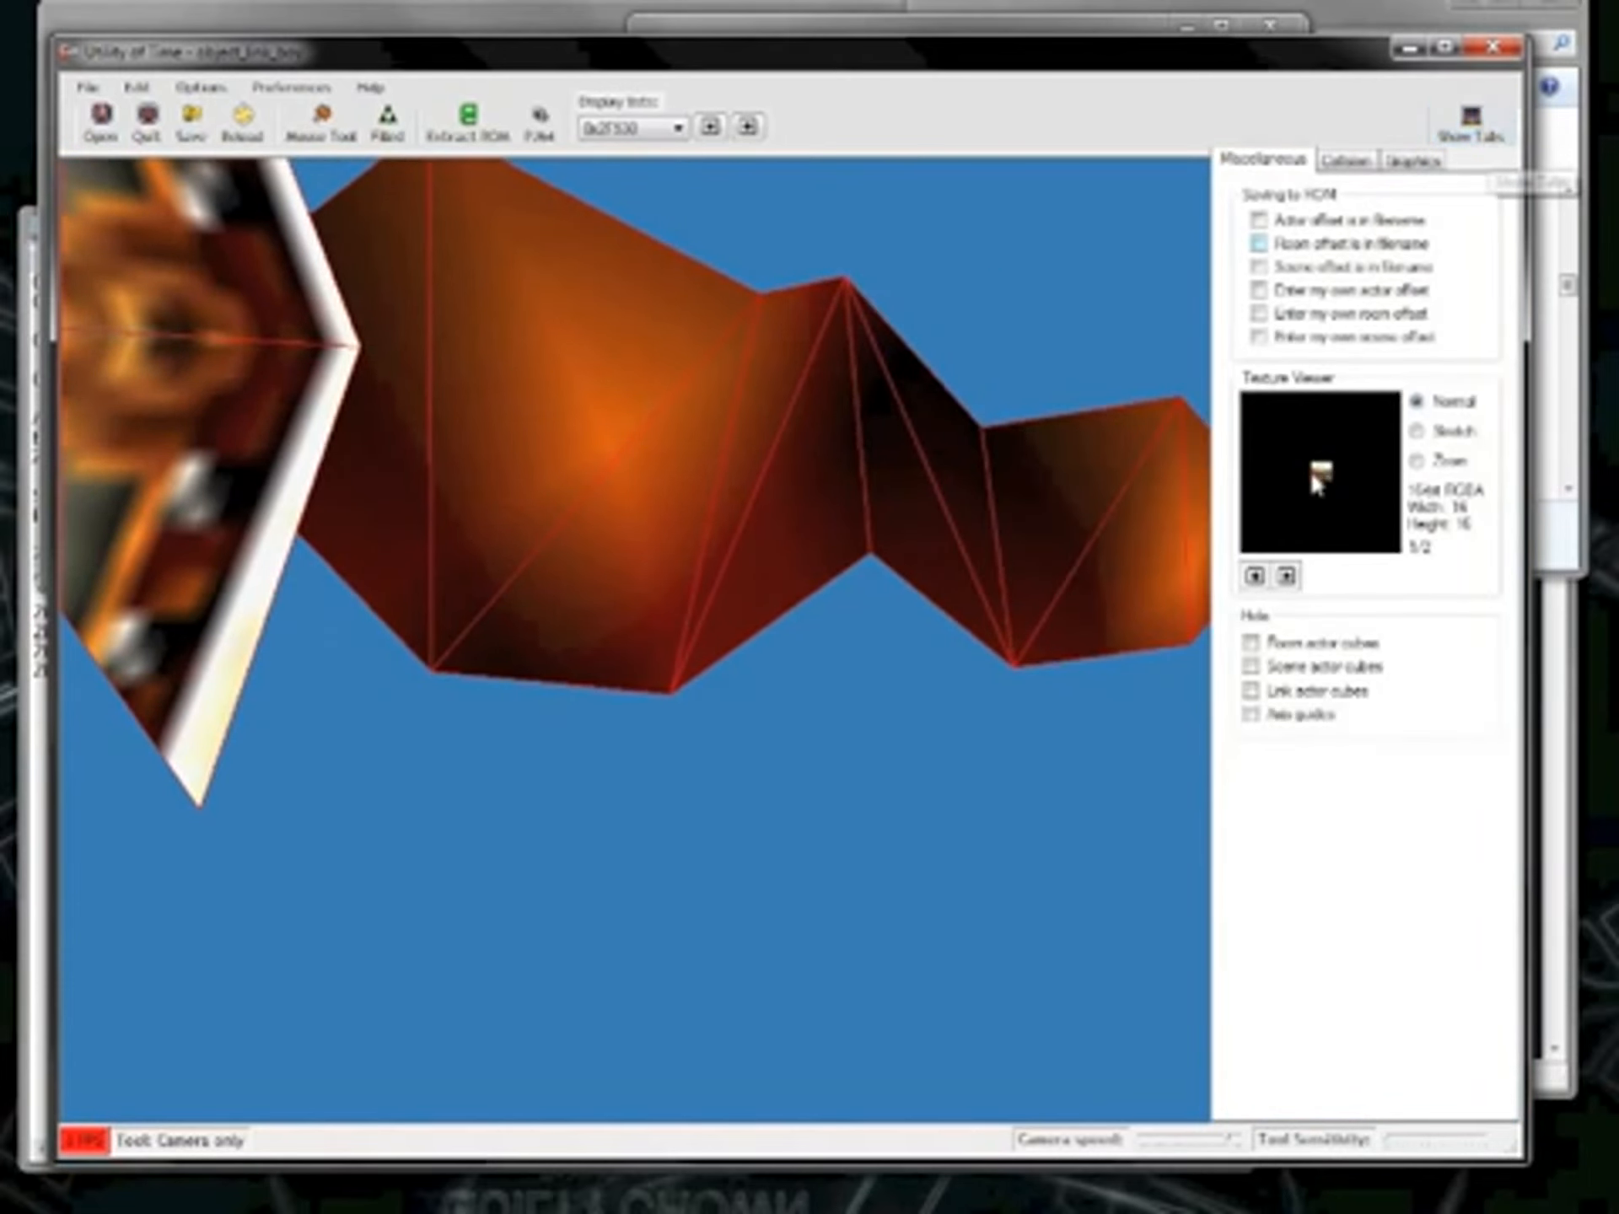
pyautogui.click(1286, 576)
pyautogui.click(1253, 576)
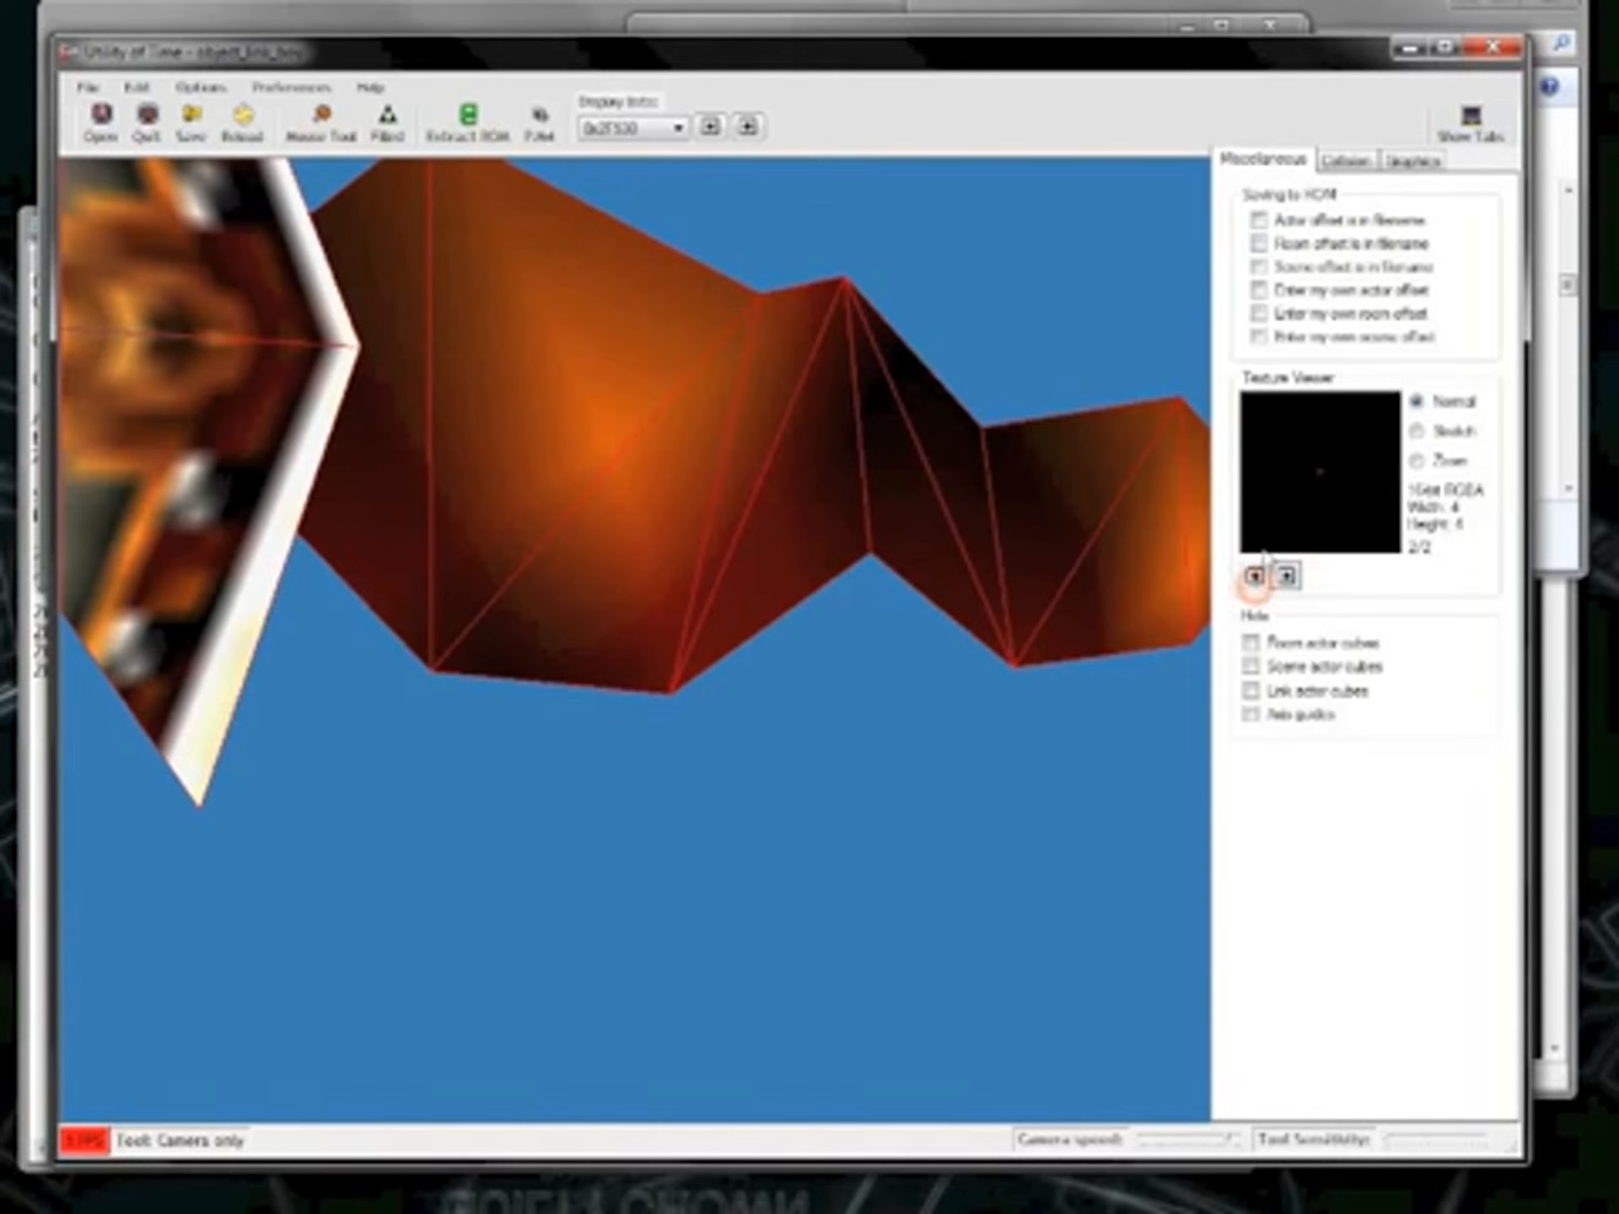
pyautogui.click(1496, 60)
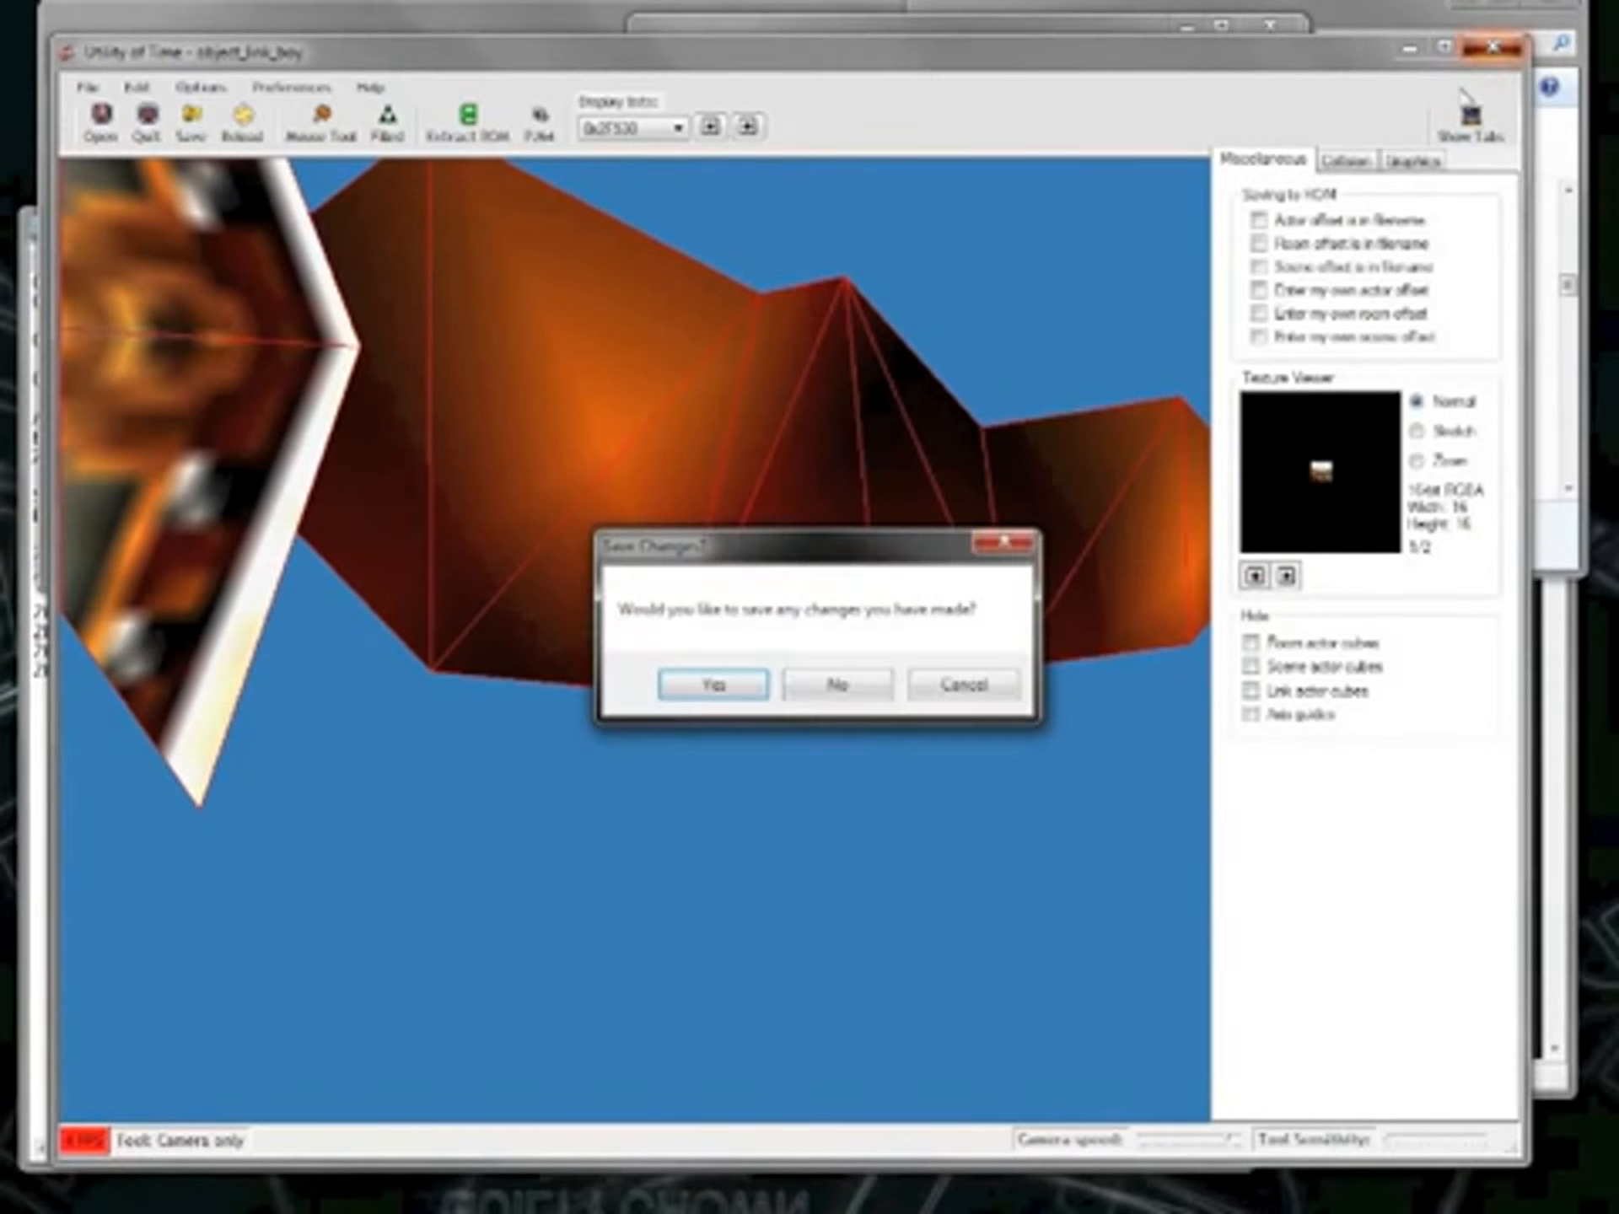
pyautogui.click(830, 683)
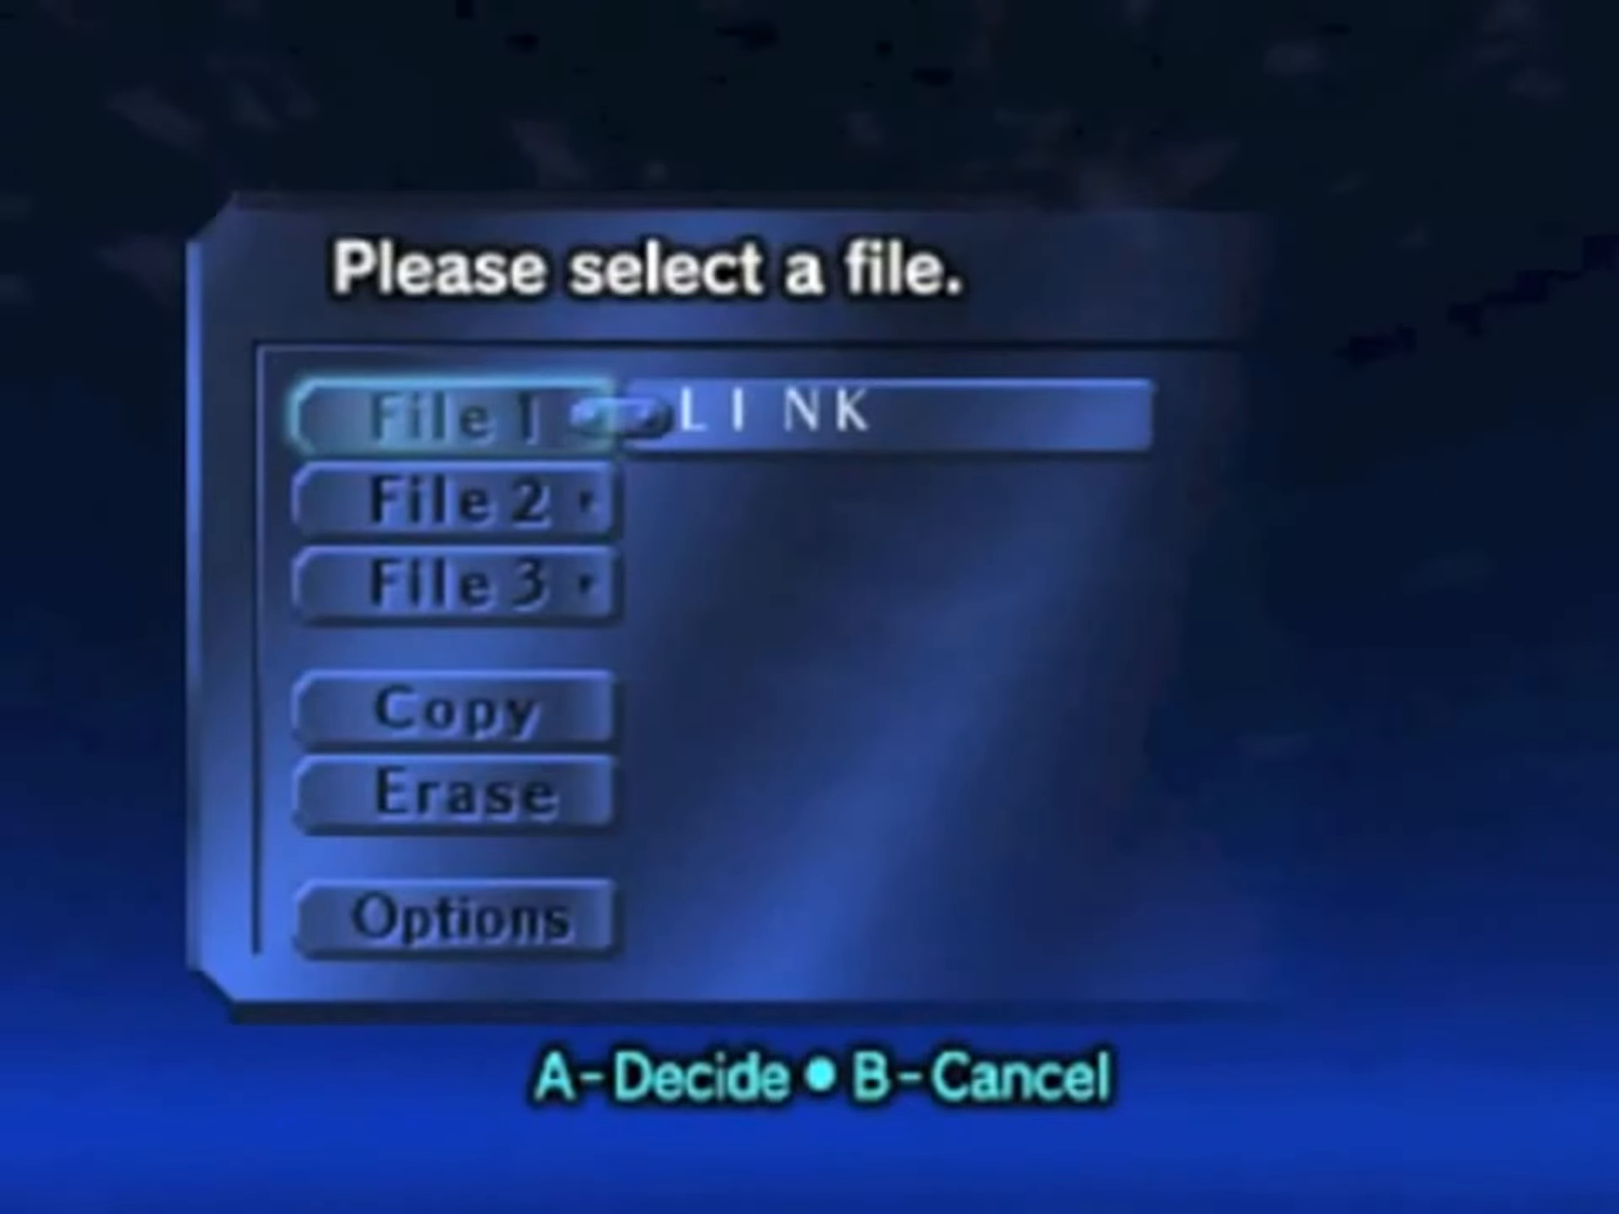
# Open save File 1 in the game running from the modified ROM.
pyautogui.press('a')
pyautogui.press('a')
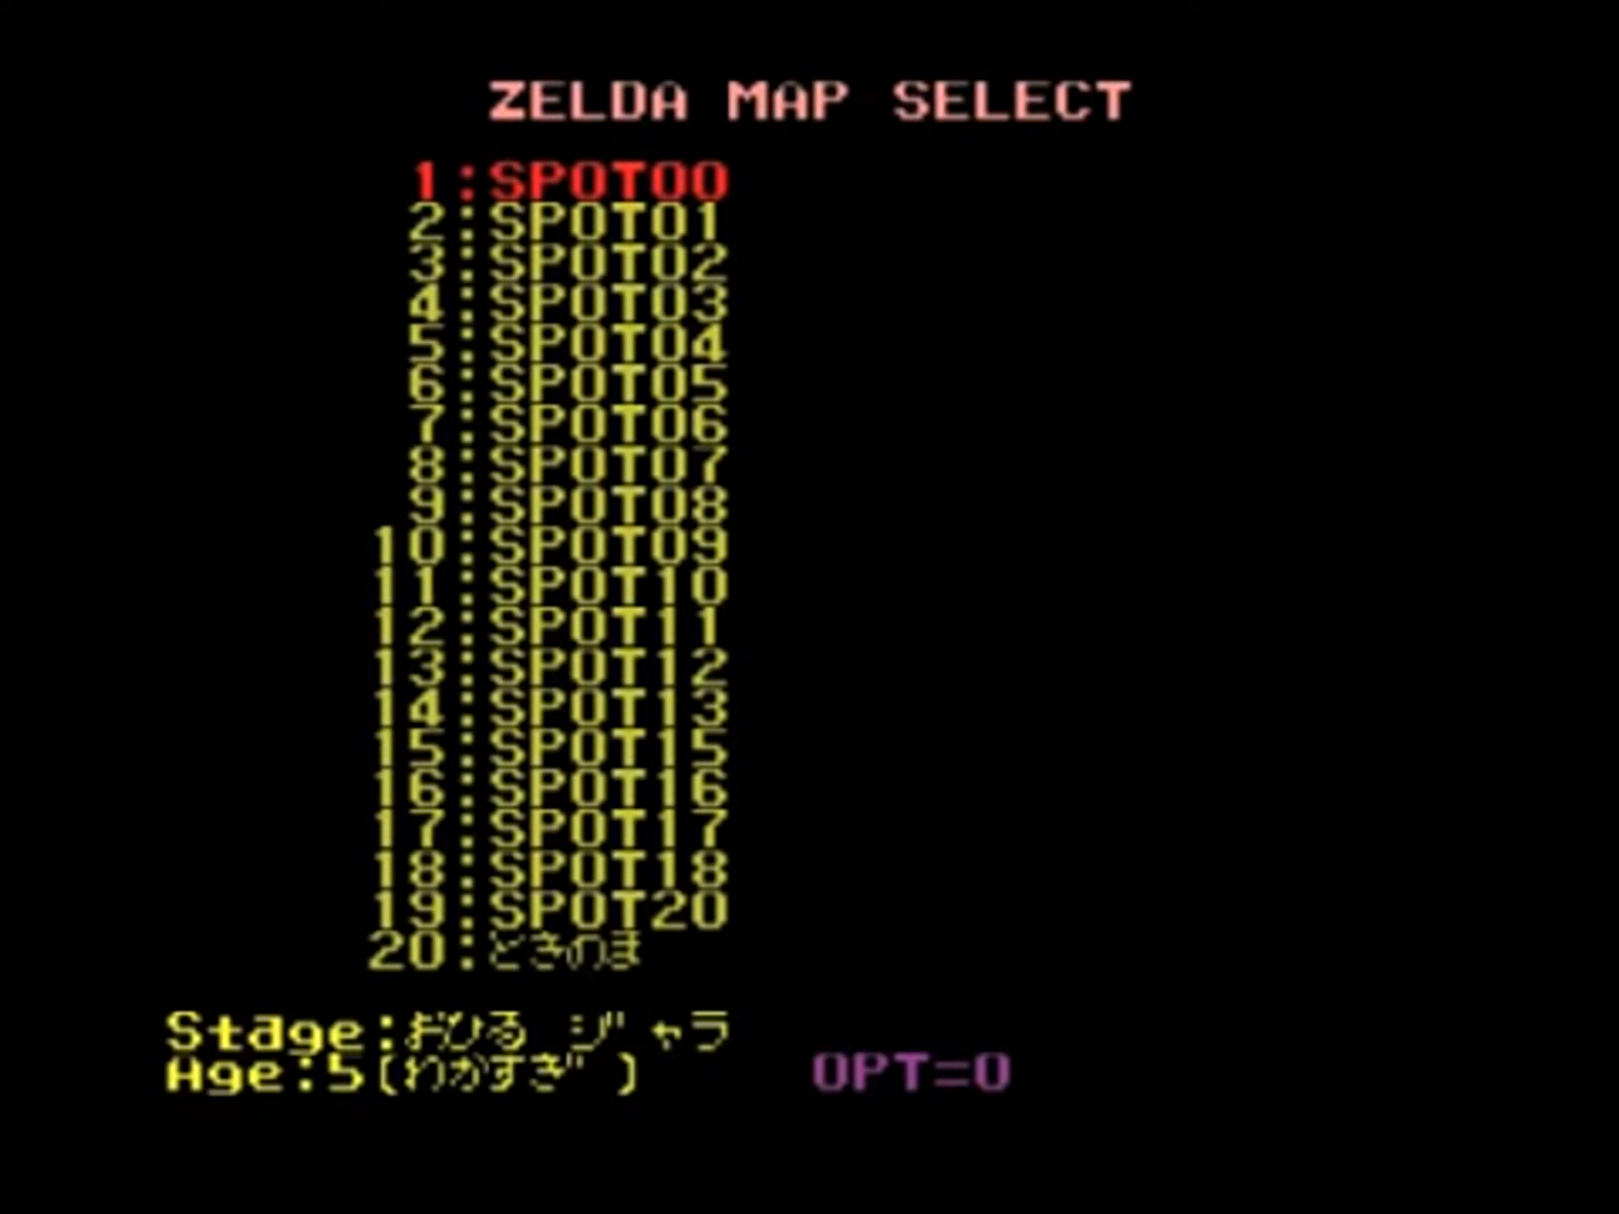
pyautogui.press('Up')
pyautogui.press('Up')
pyautogui.press('Up')
pyautogui.press('Up')
pyautogui.press('Up')
pyautogui.press('Up')
pyautogui.press('Up')
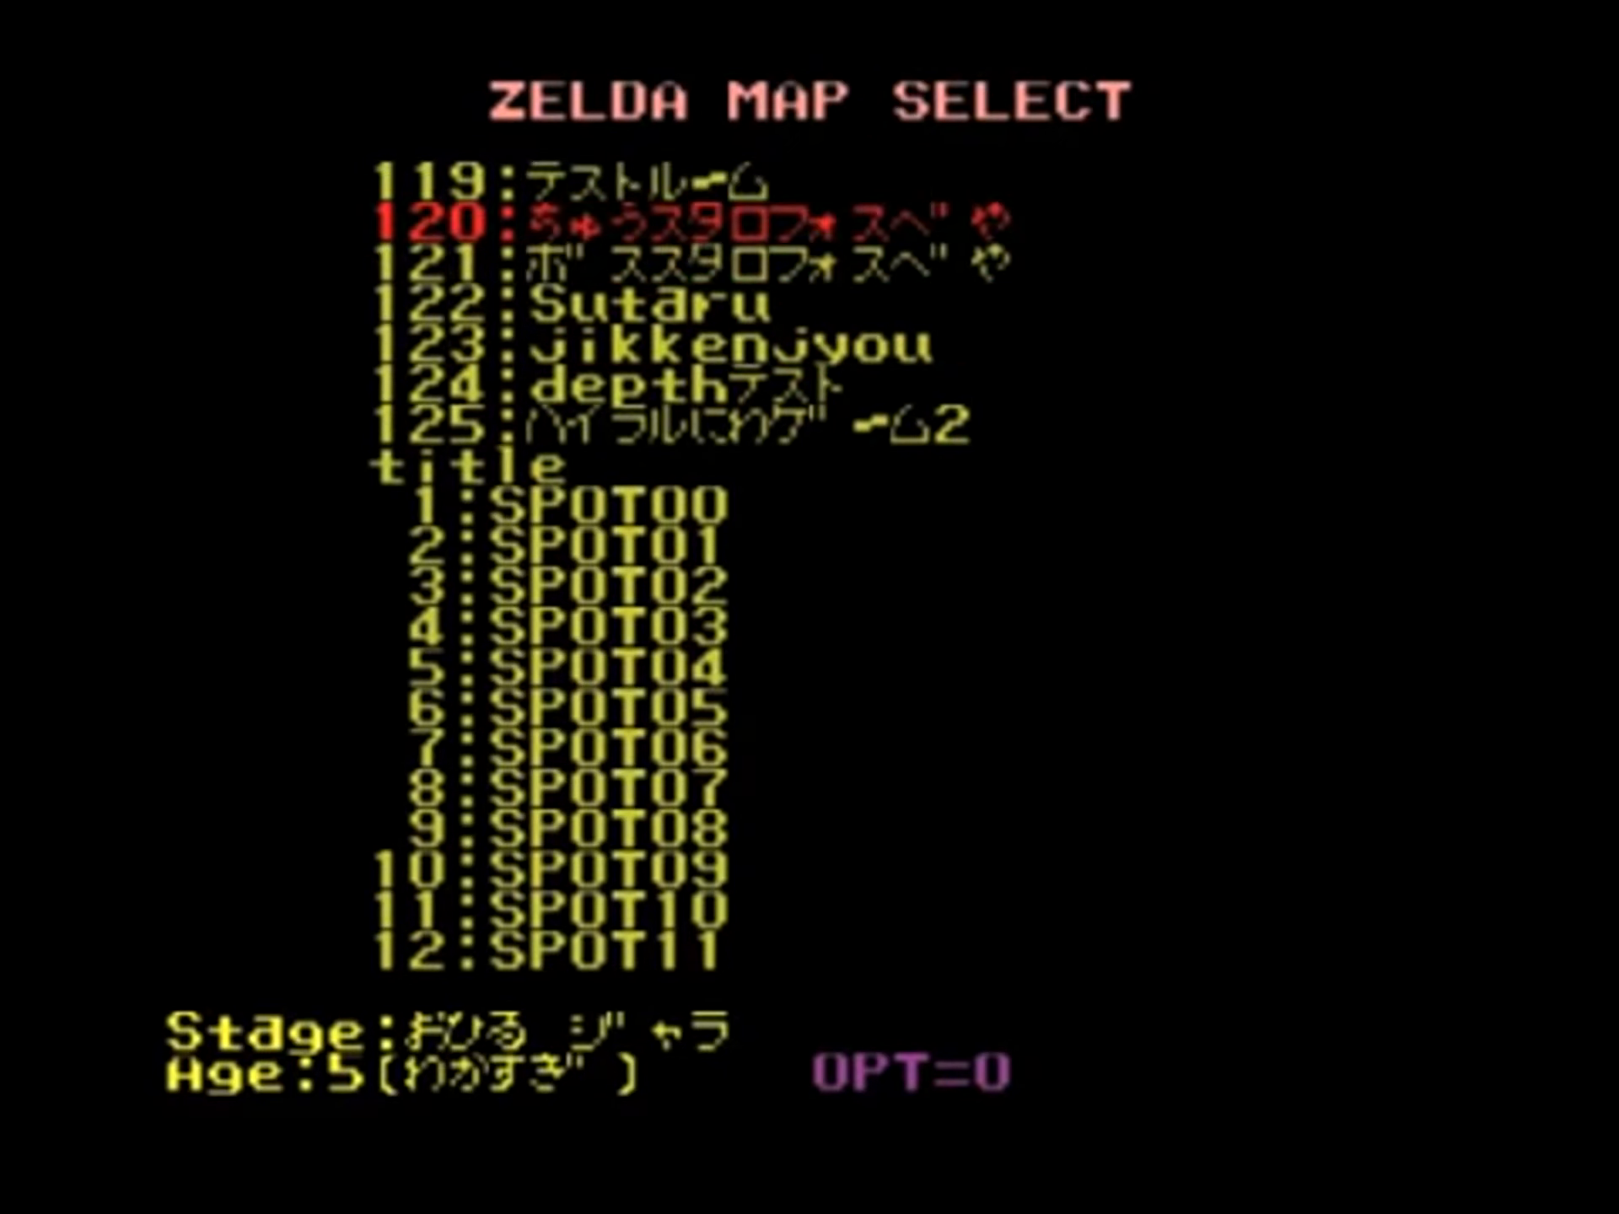
pyautogui.press('Up')
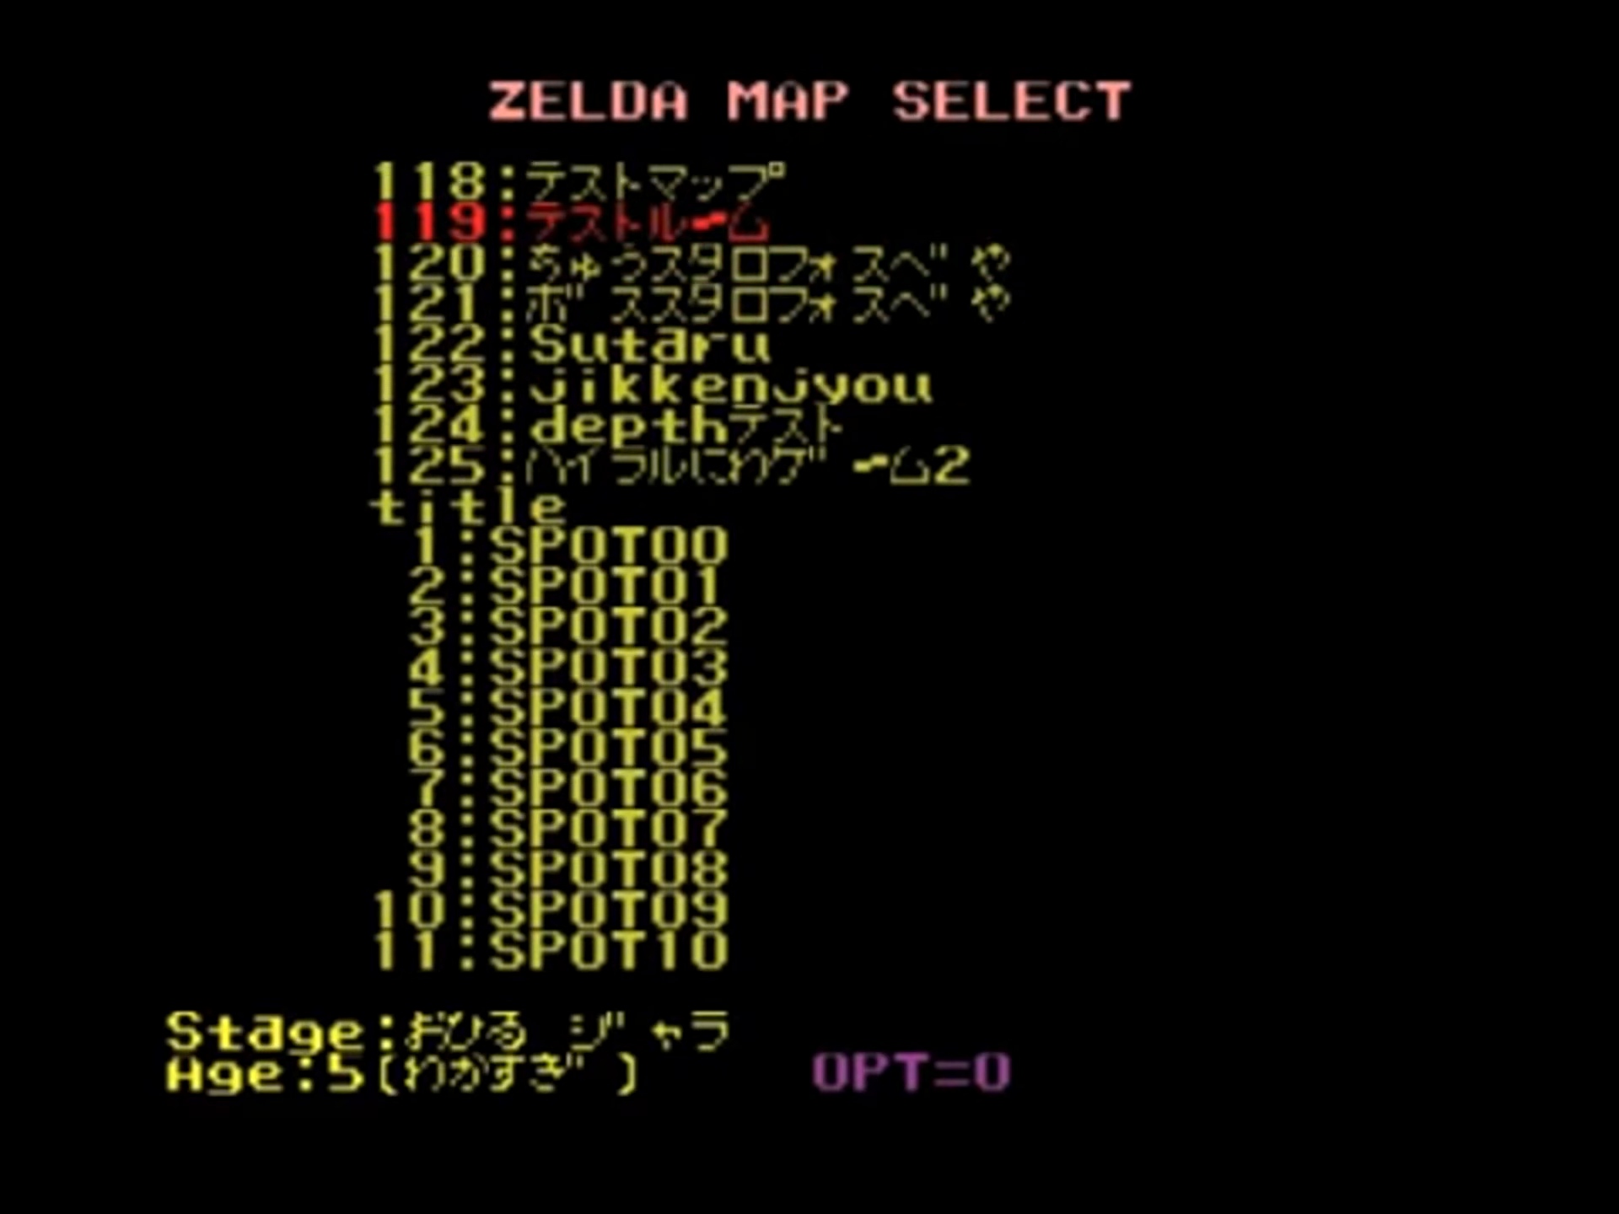
pyautogui.press('Down')
pyautogui.press('Down')
pyautogui.press('Down')
pyautogui.press('Down')
pyautogui.press('Down')
pyautogui.press('Down')
pyautogui.press('Down')
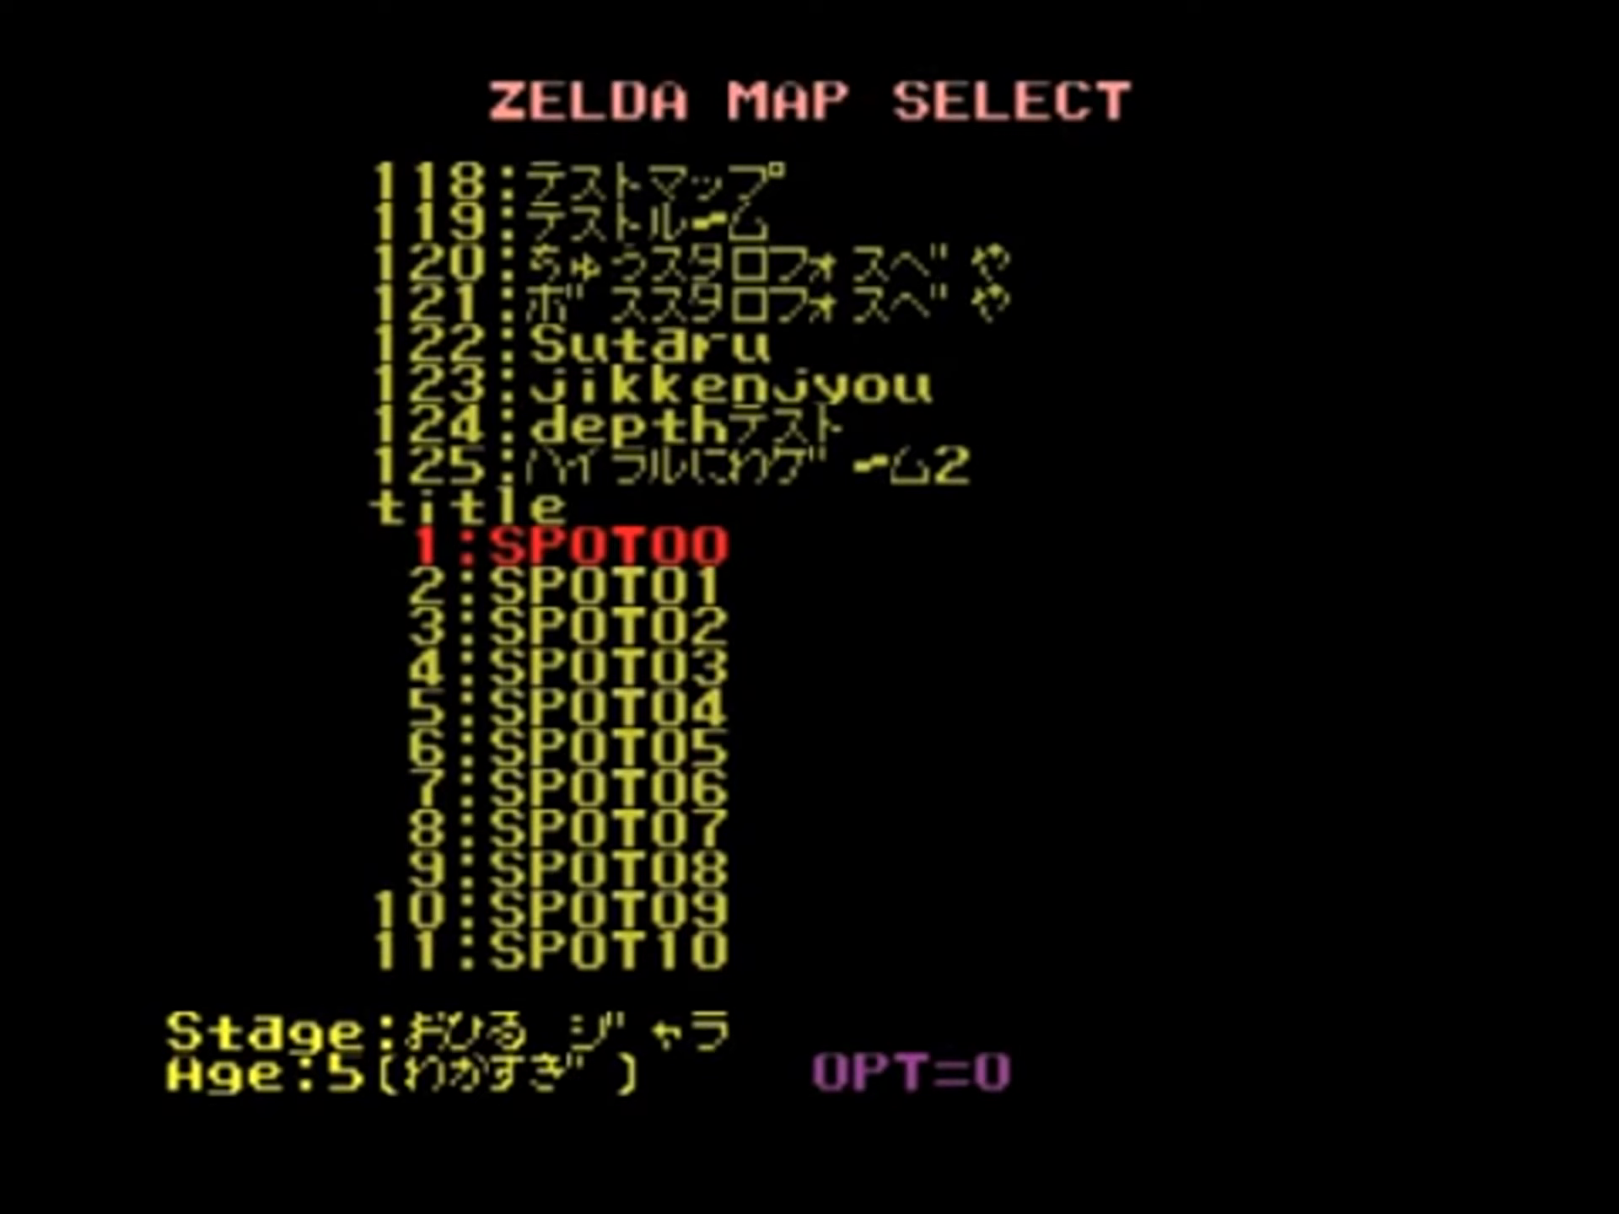
# Set Link's age to 17 and load map 1:SPOT00.
pyautogui.press('b')
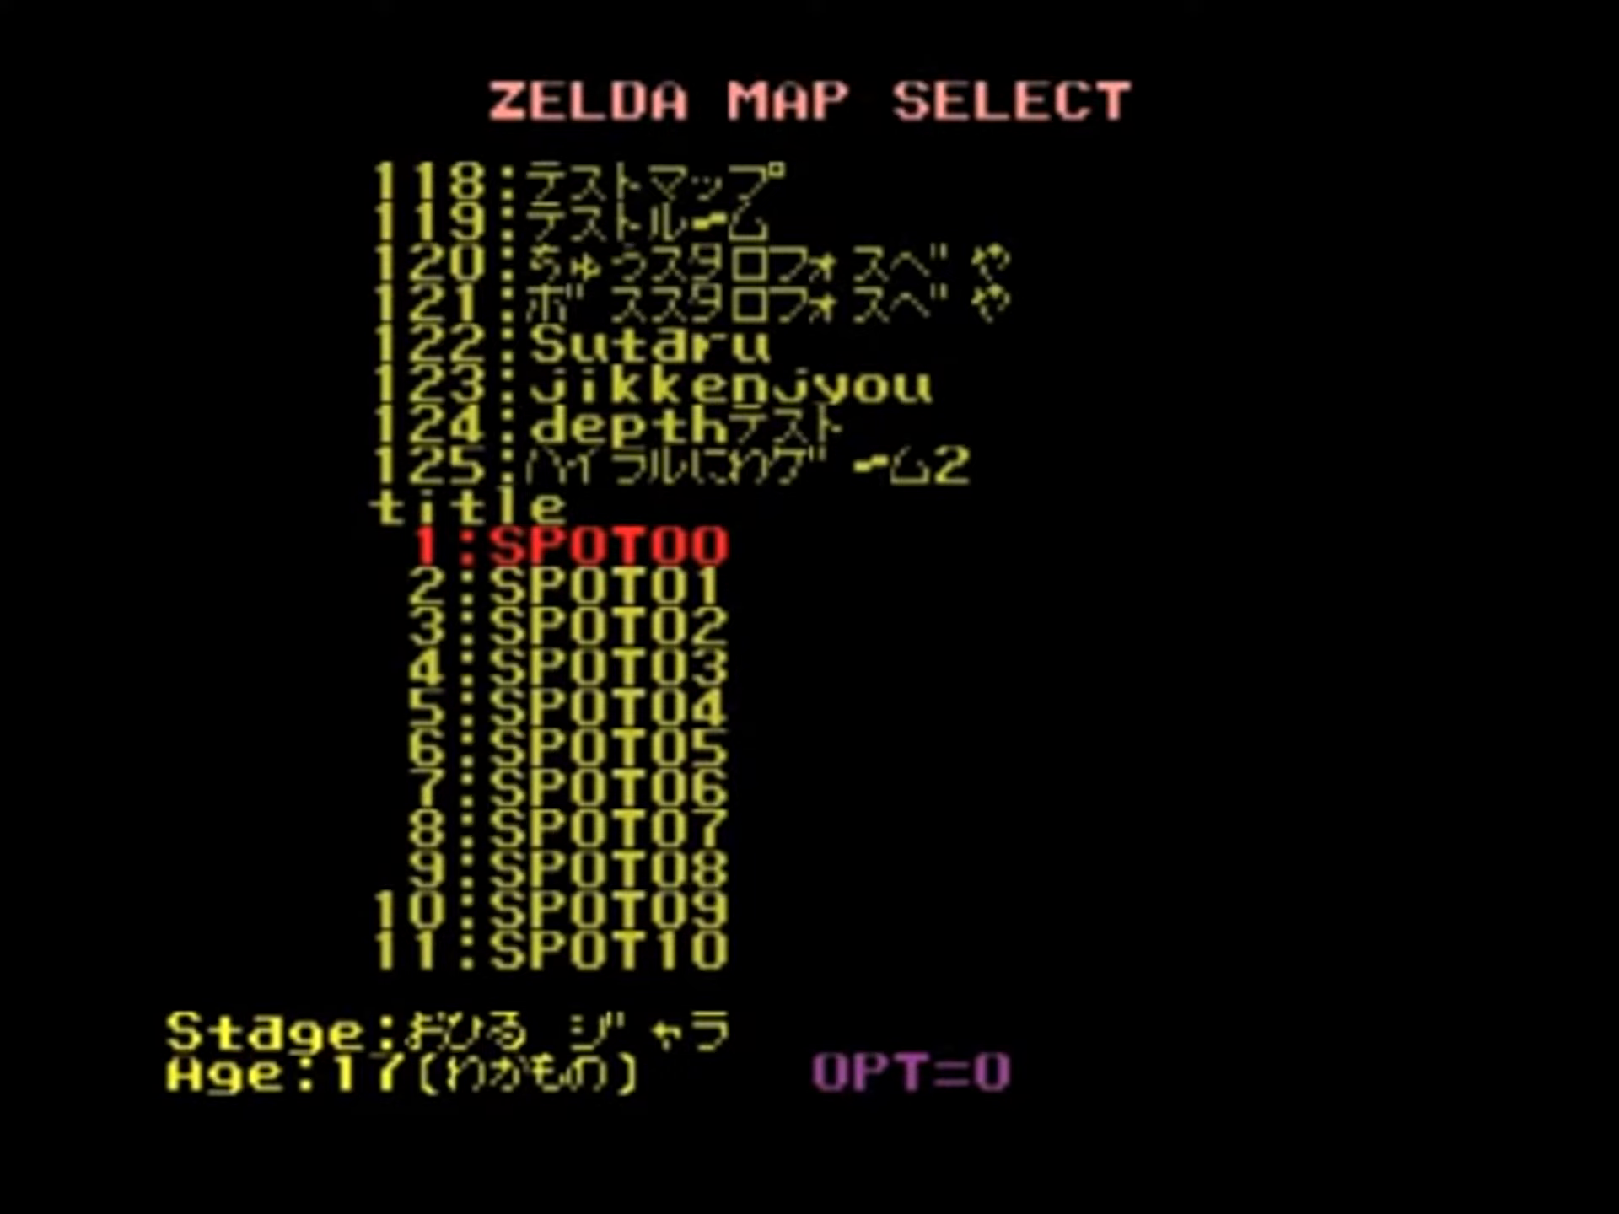
pyautogui.press('a')
# Draw Link's sword and turn him around in the field to examine the replaced sword model in his hand.
pyautogui.press('Left')
pyautogui.press('b')
pyautogui.press('Down')
pyautogui.press('Up')
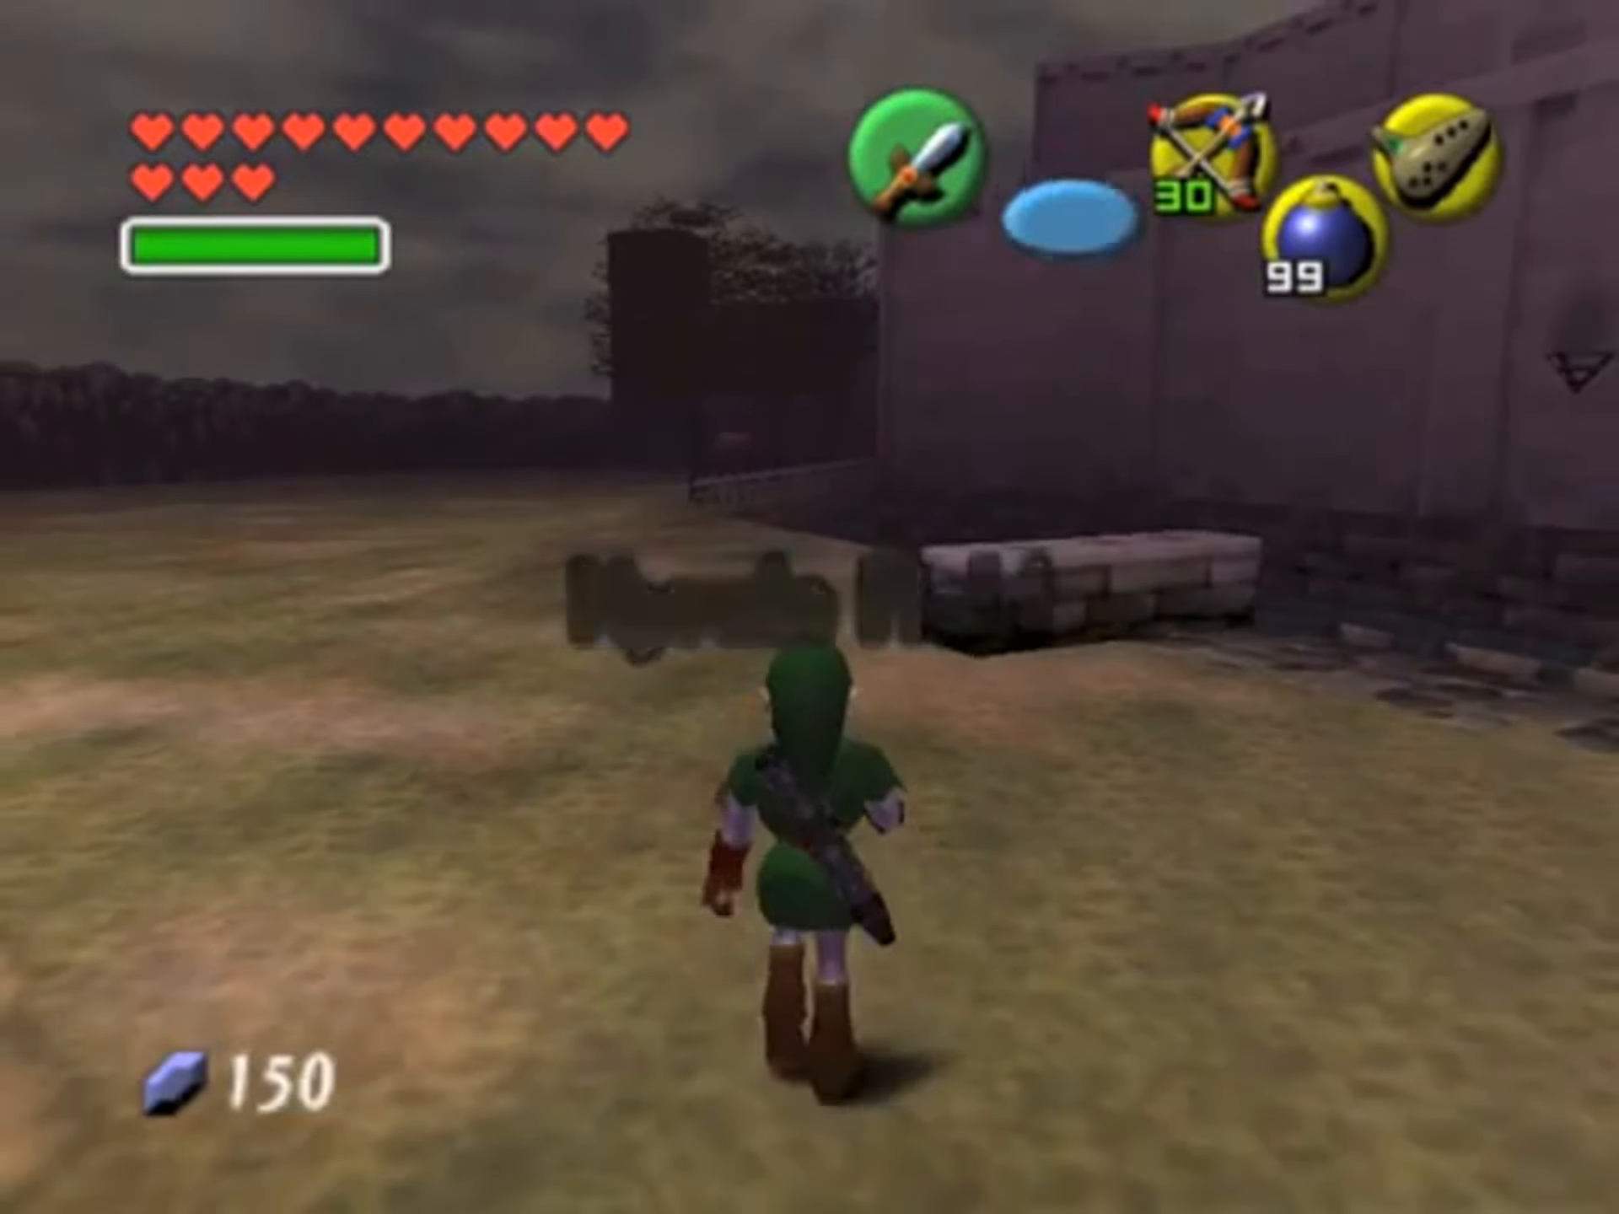
pyautogui.press('Down')
pyautogui.press('Left')
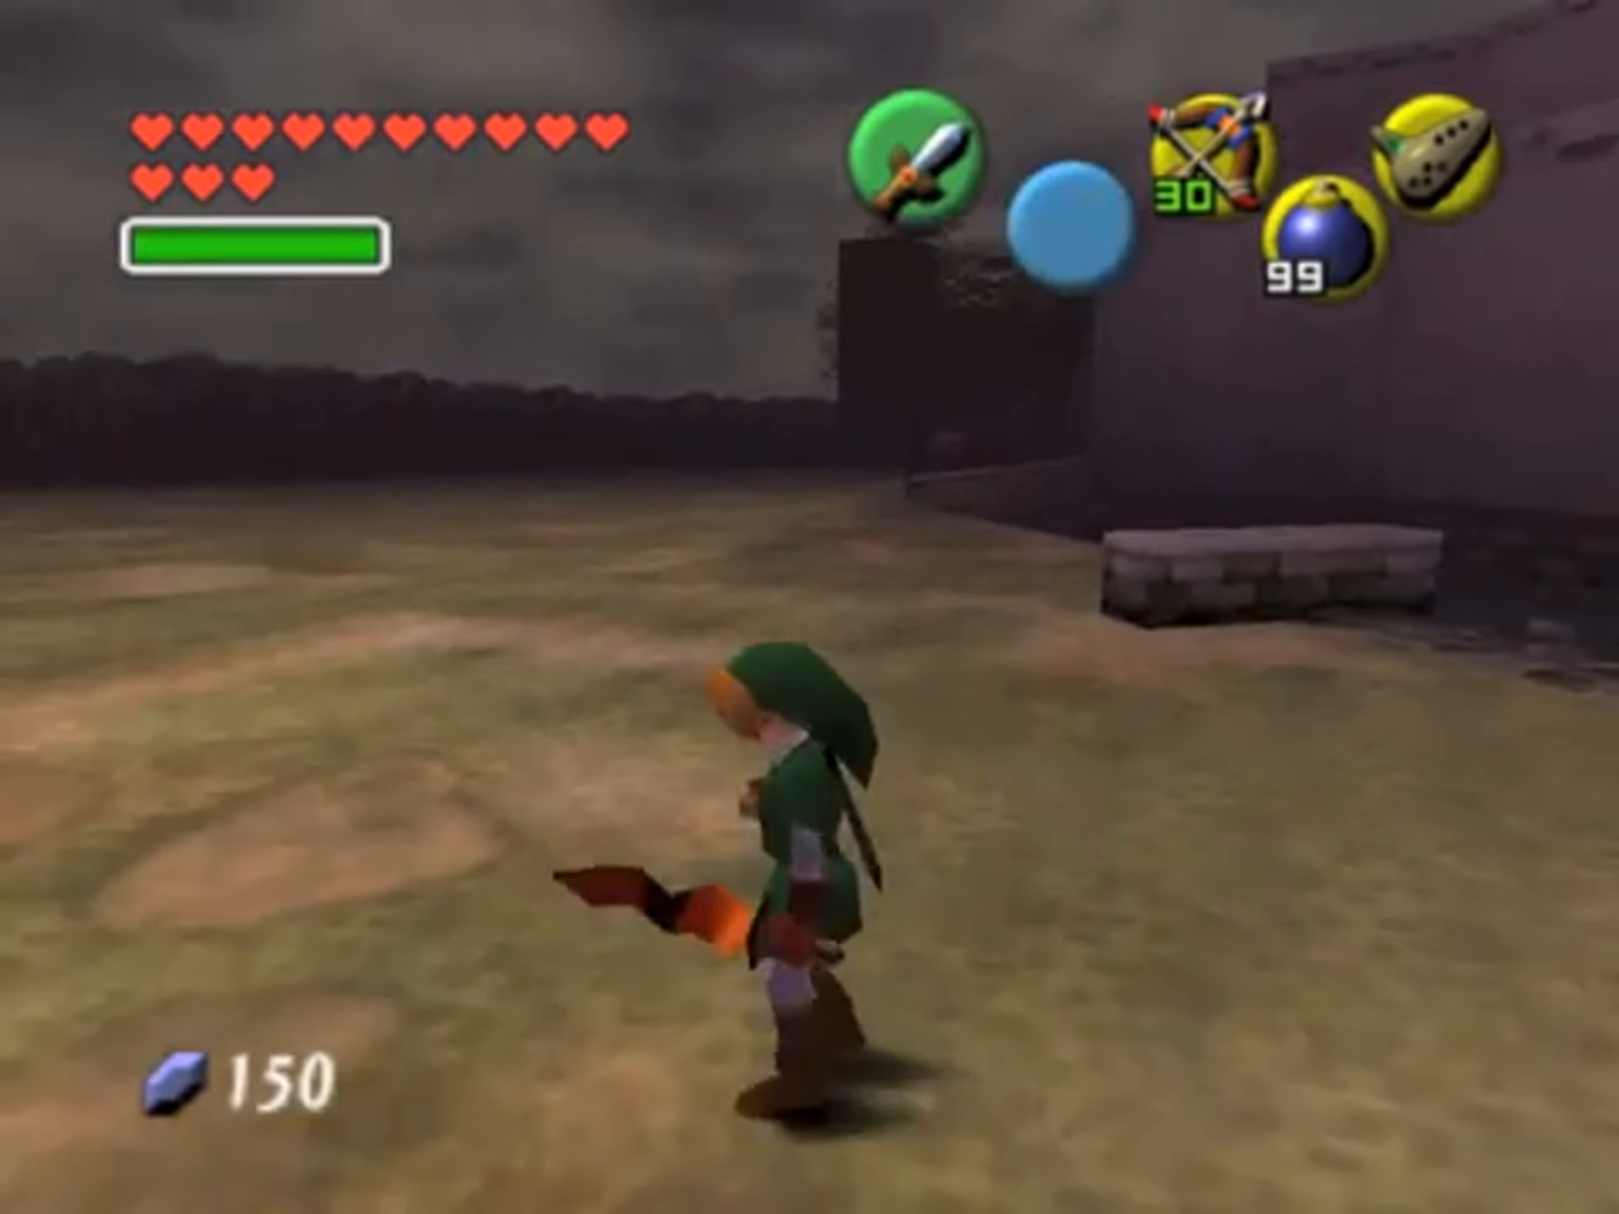
pyautogui.press('Up')
pyautogui.press('Left')
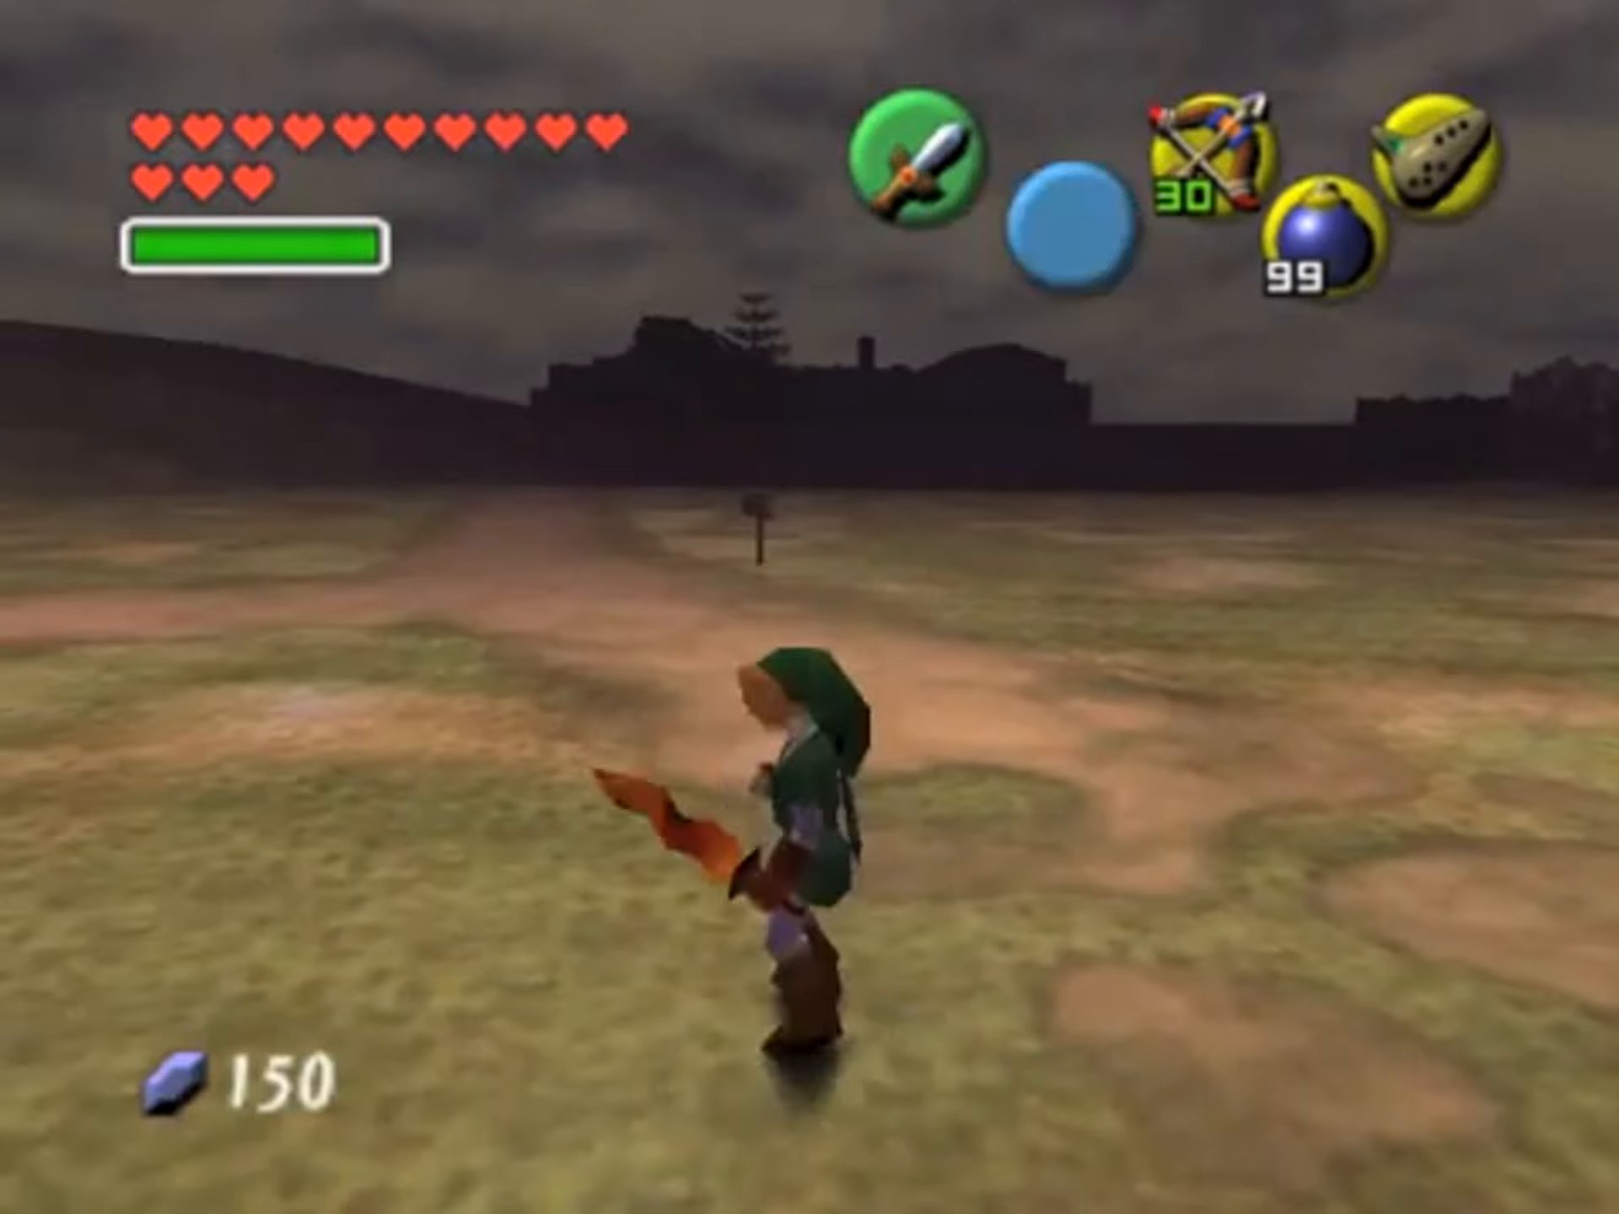
# Perform a spin attack and turn Link to both sides to check the sword in motion.
pyautogui.press('c')
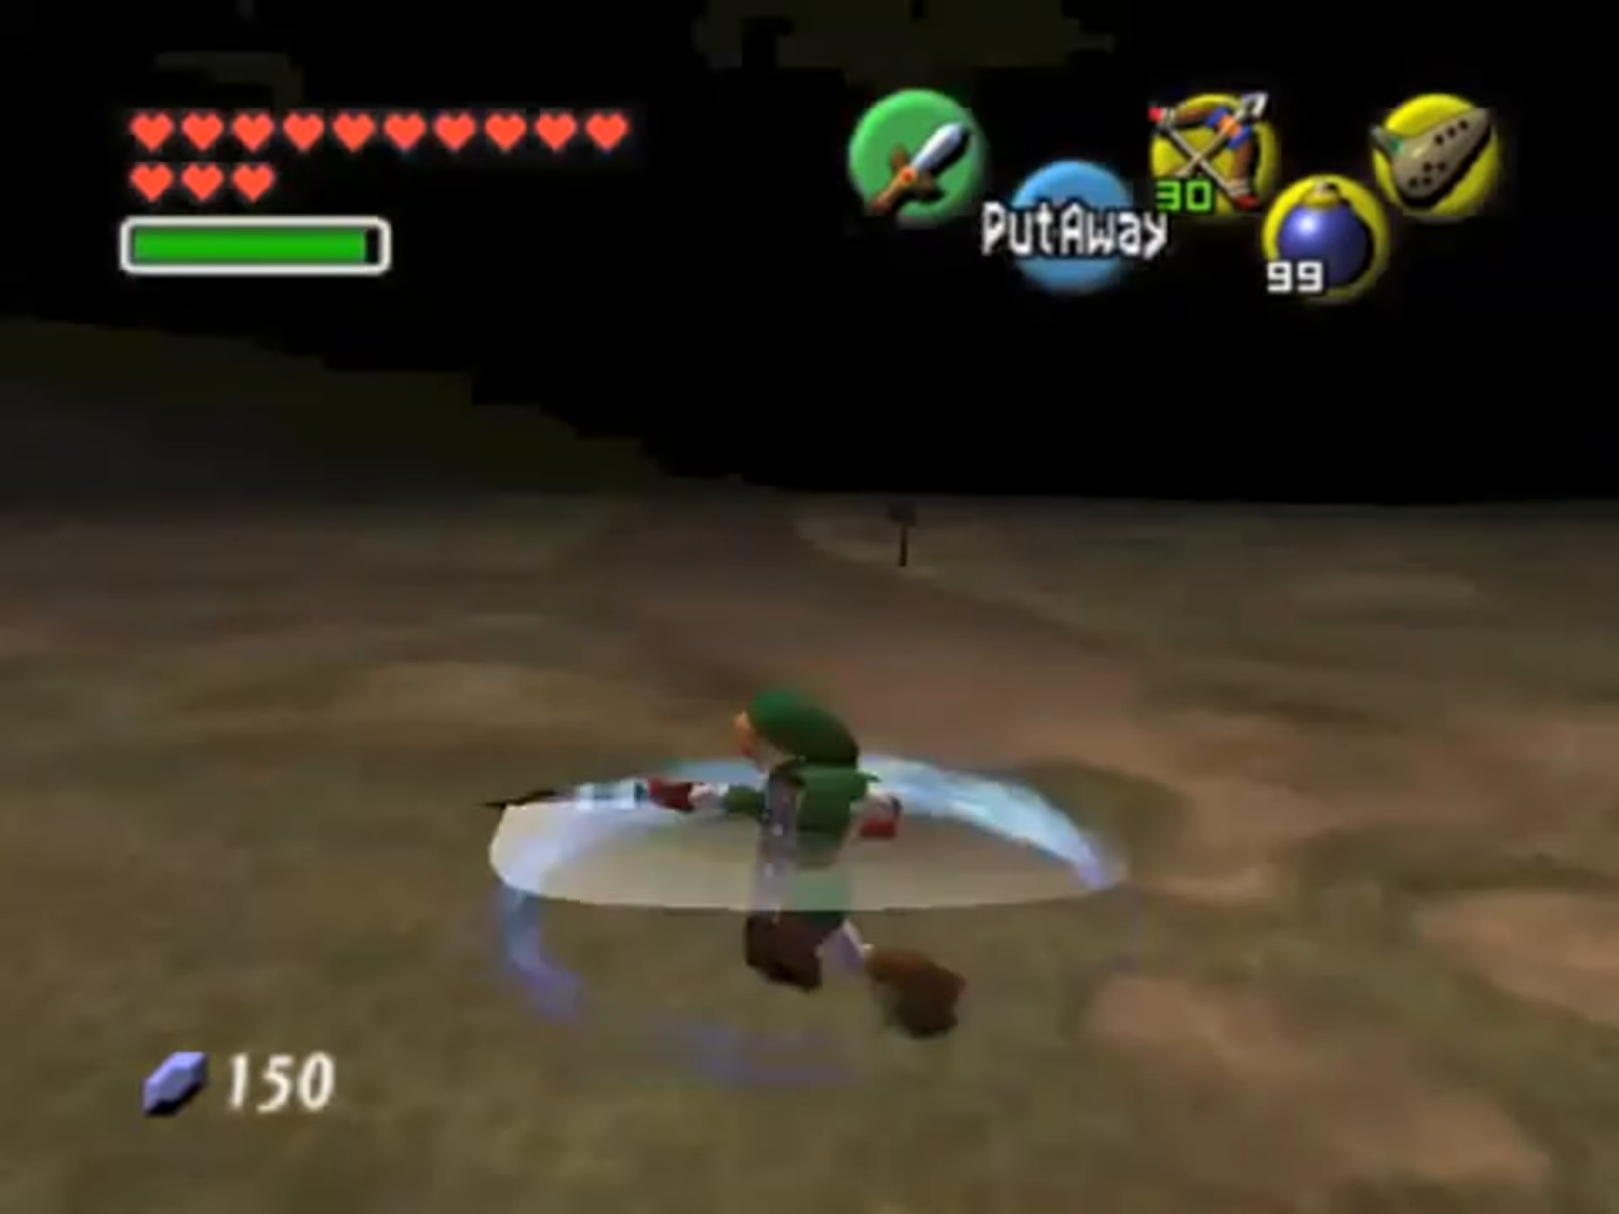
pyautogui.press('Up')
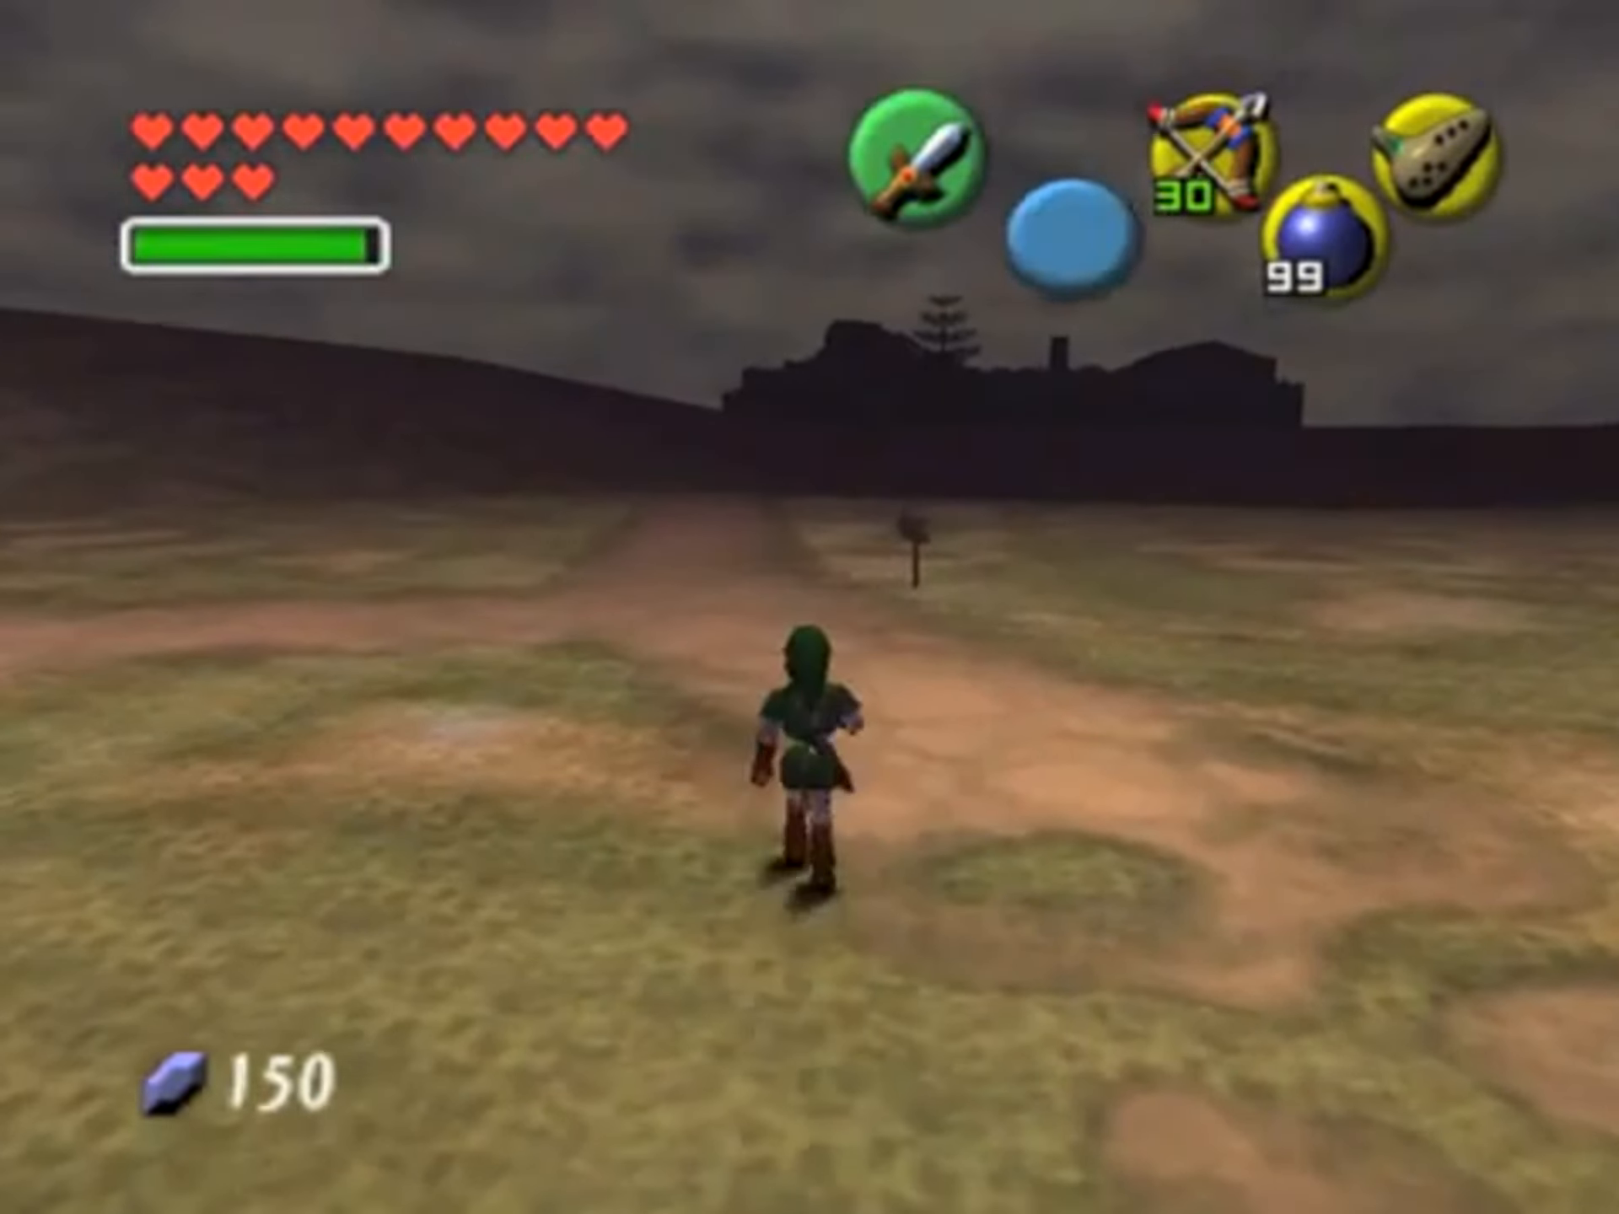
pyautogui.press('Left')
pyautogui.press('Right')
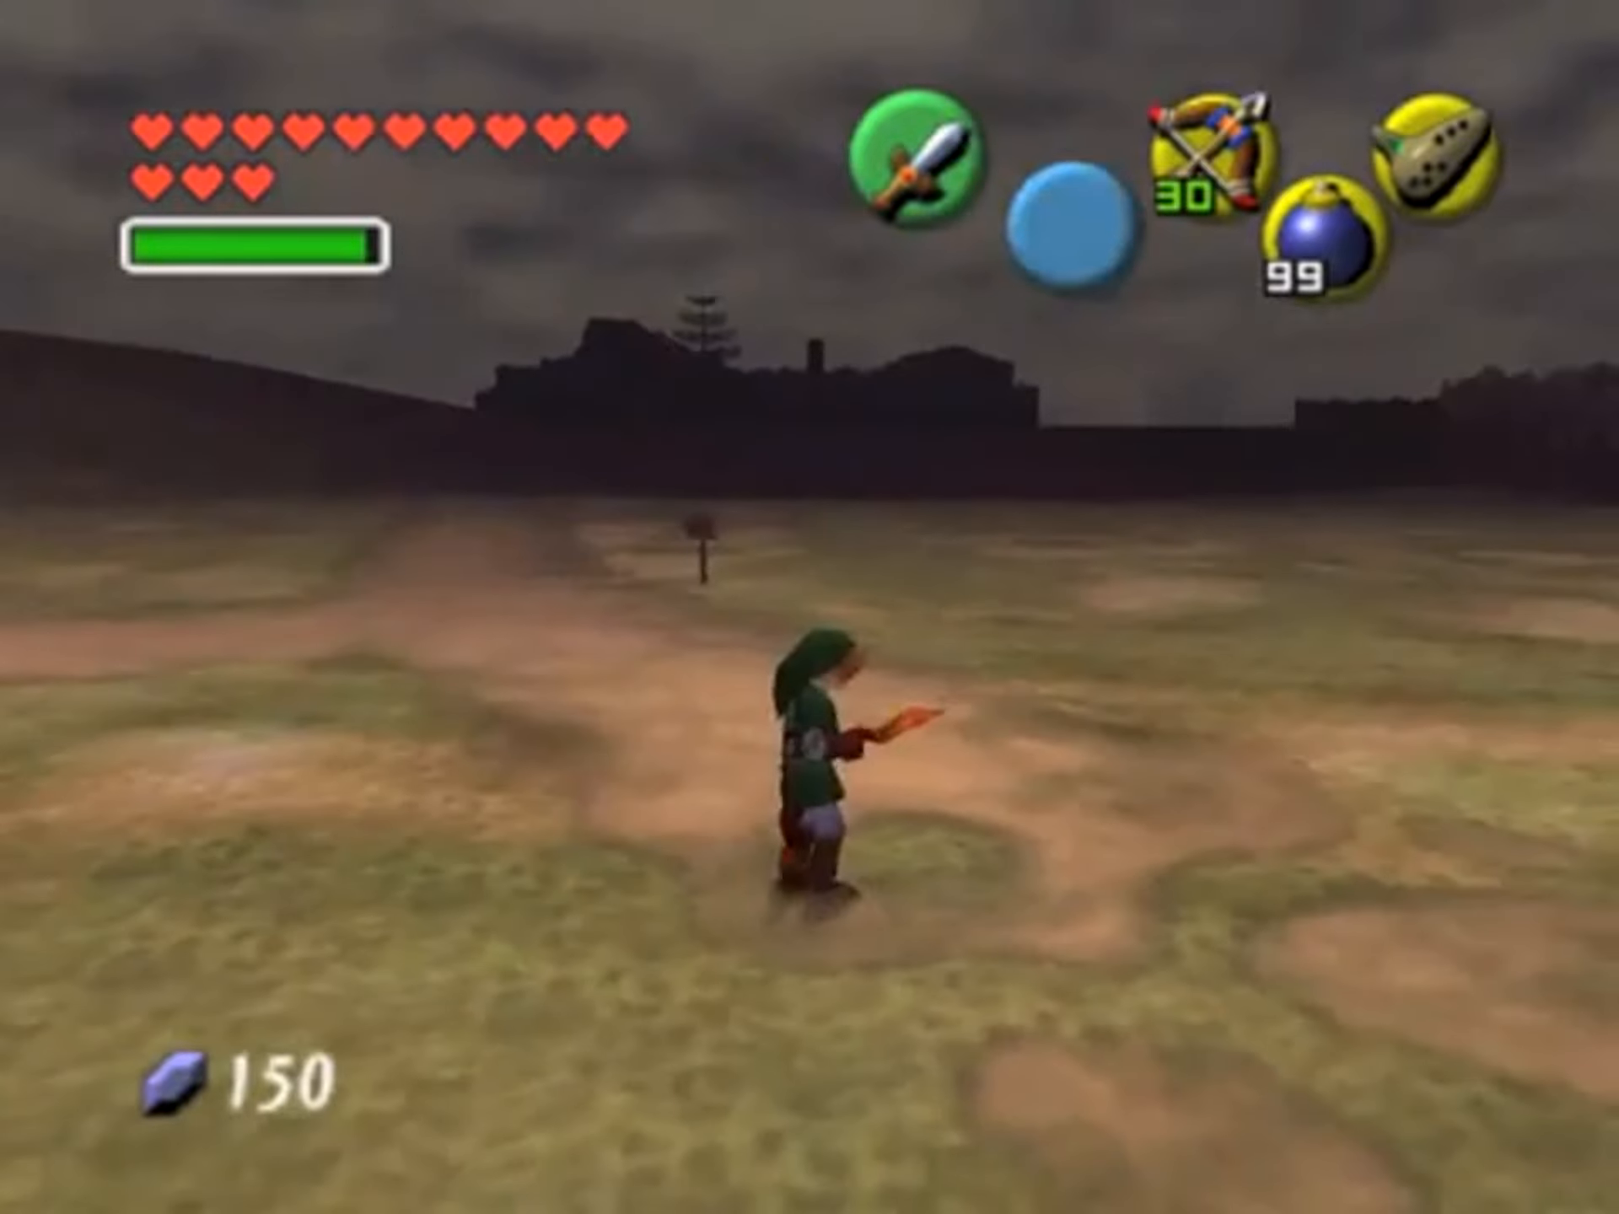
pyautogui.press('Right')
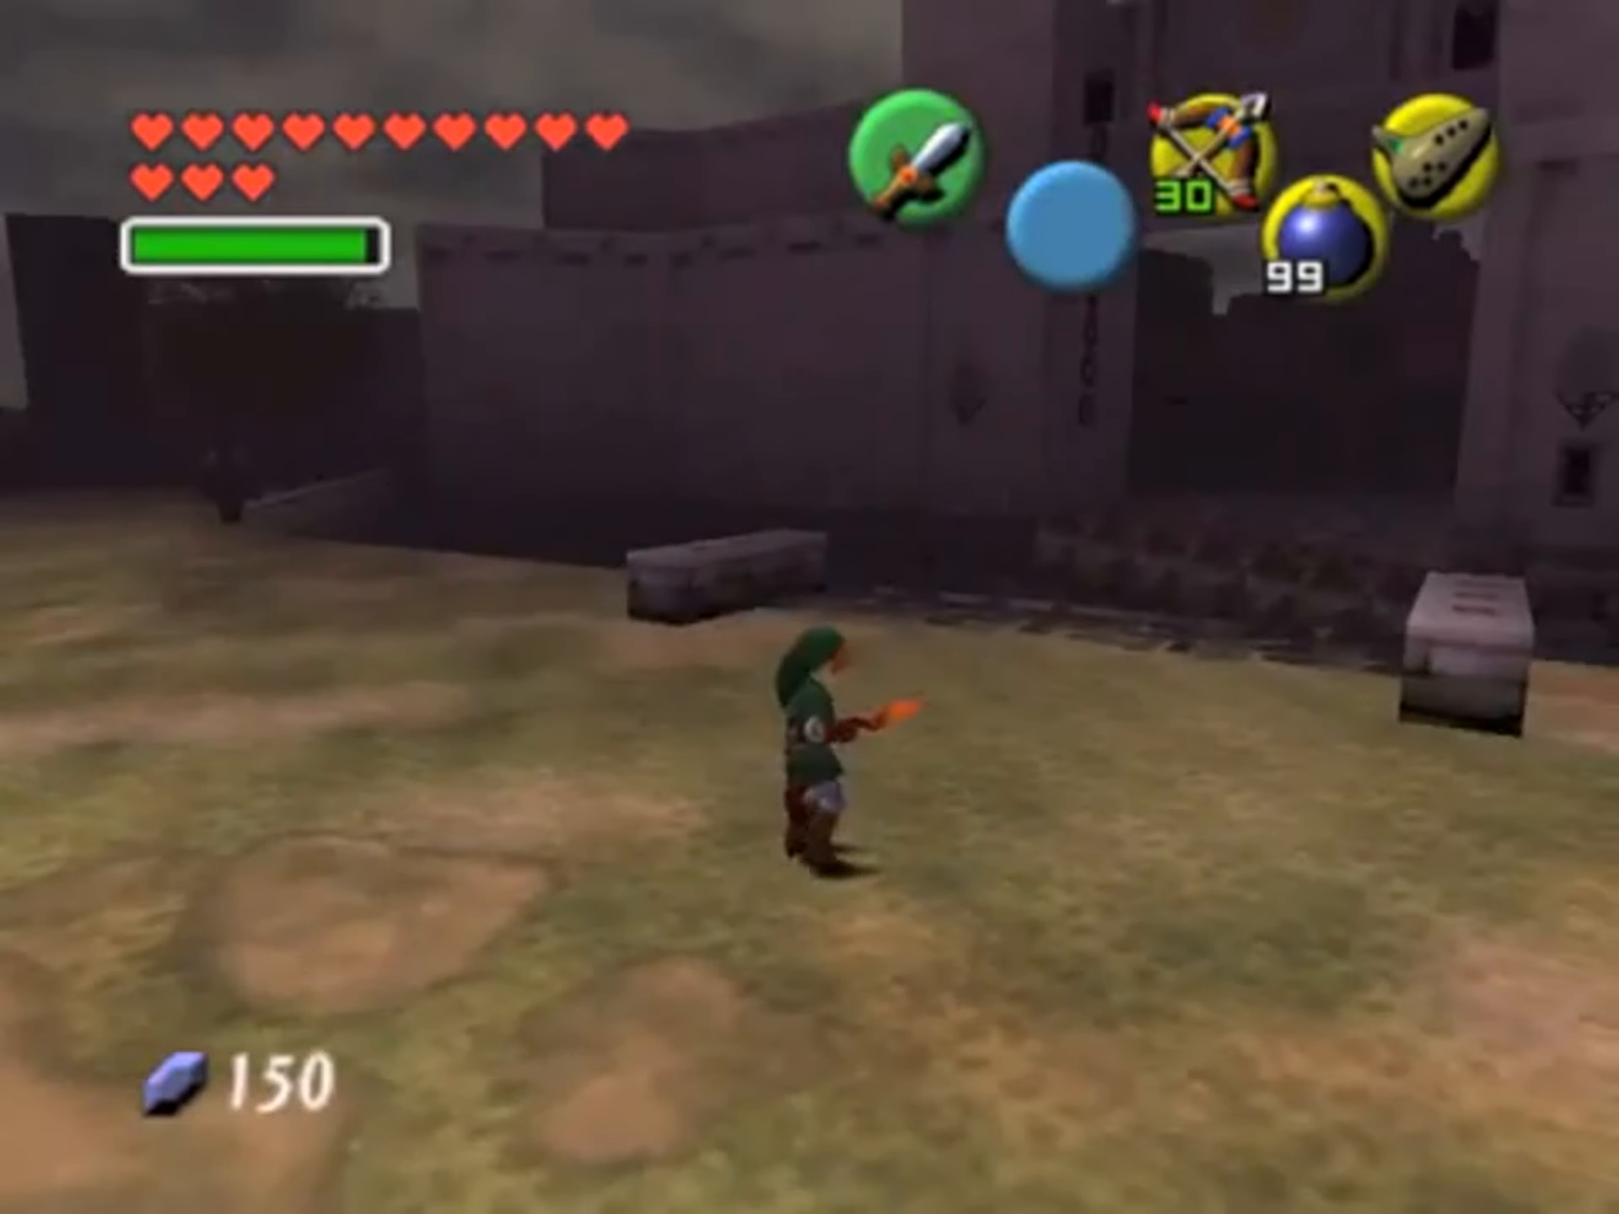
pyautogui.press('Left')
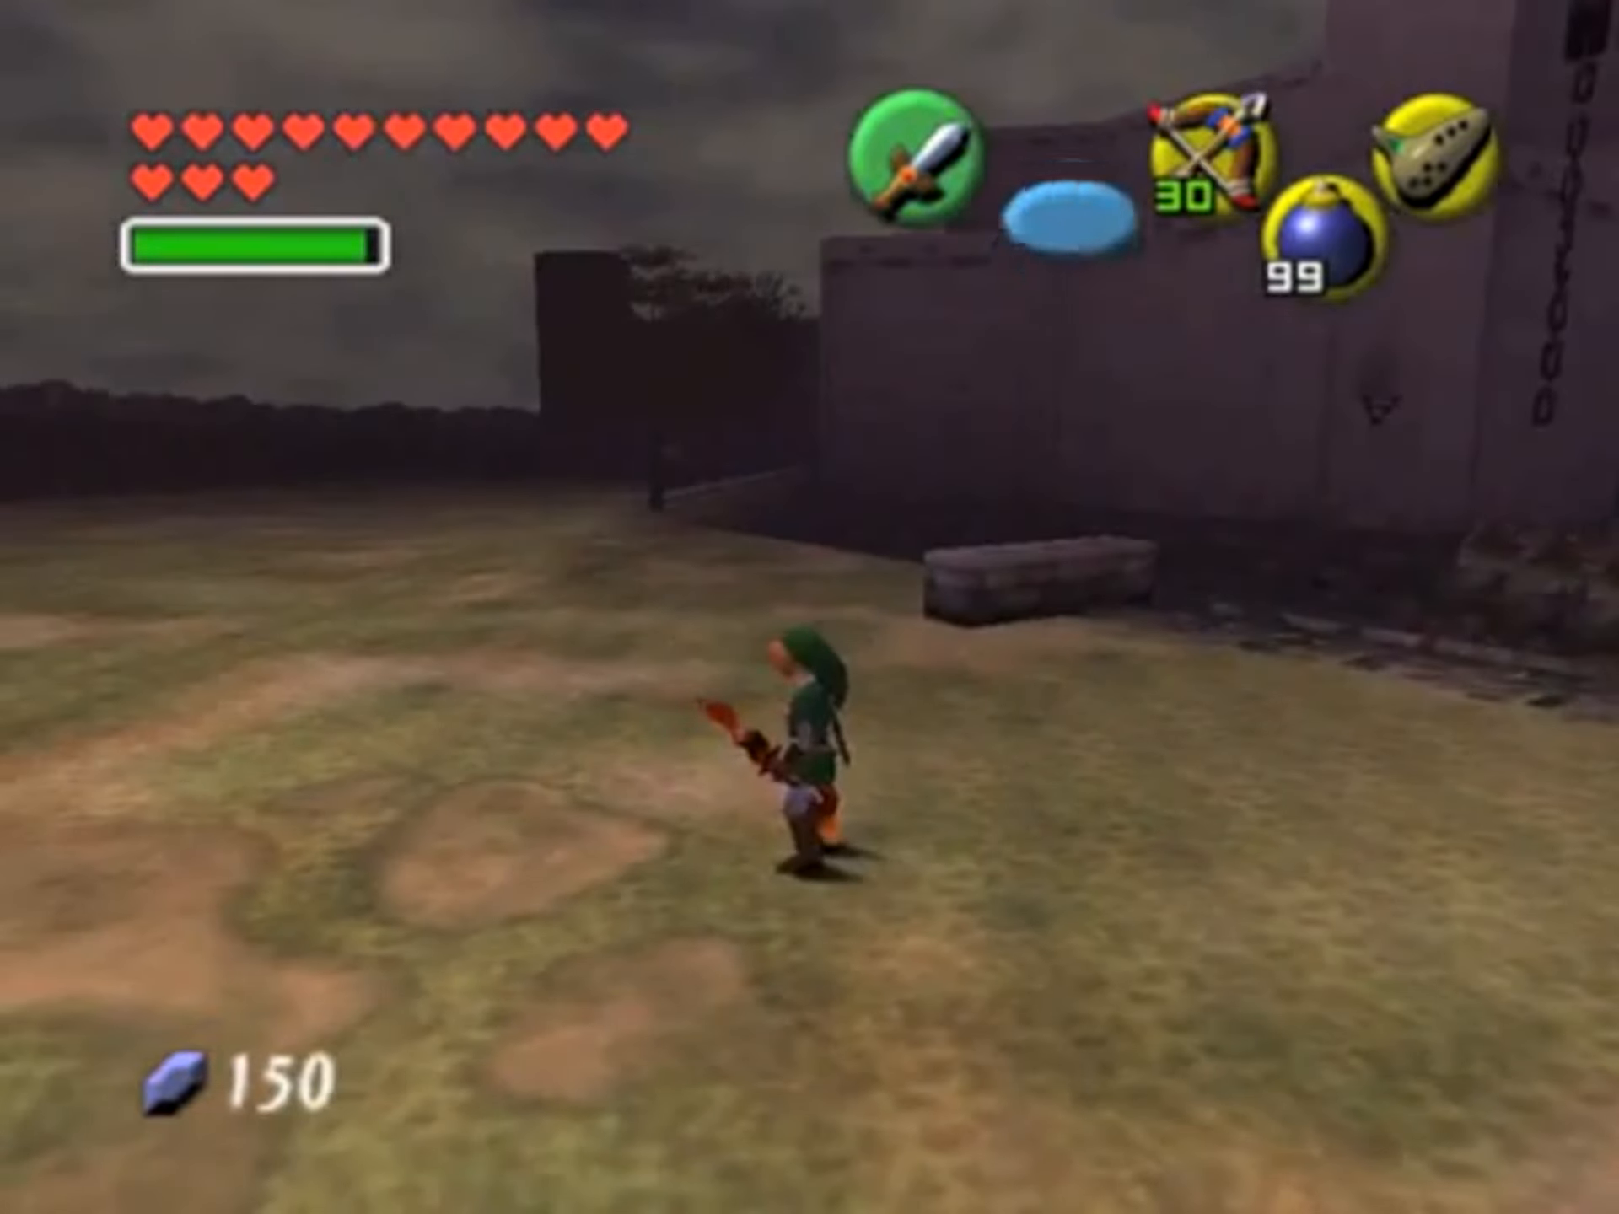